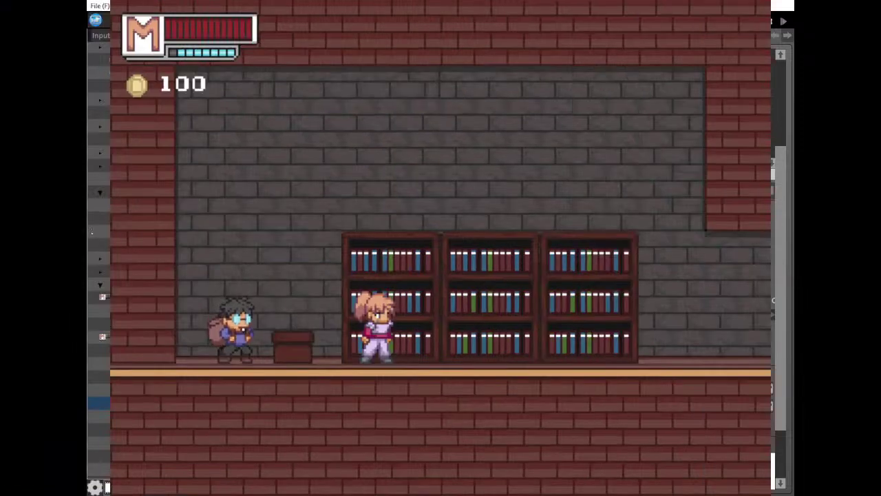
# Walk the character to Marco's counter and talk to him to open his shop.
pyautogui.press('Left')
pyautogui.press('Right')
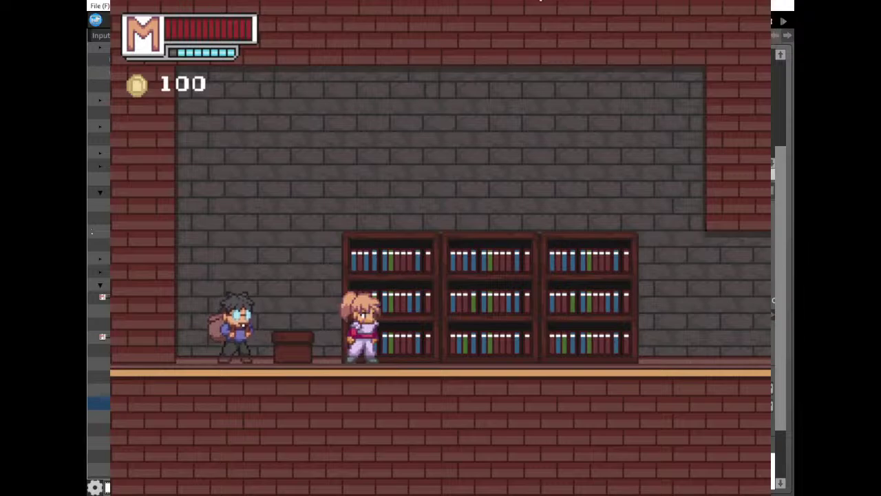
pyautogui.press('Left')
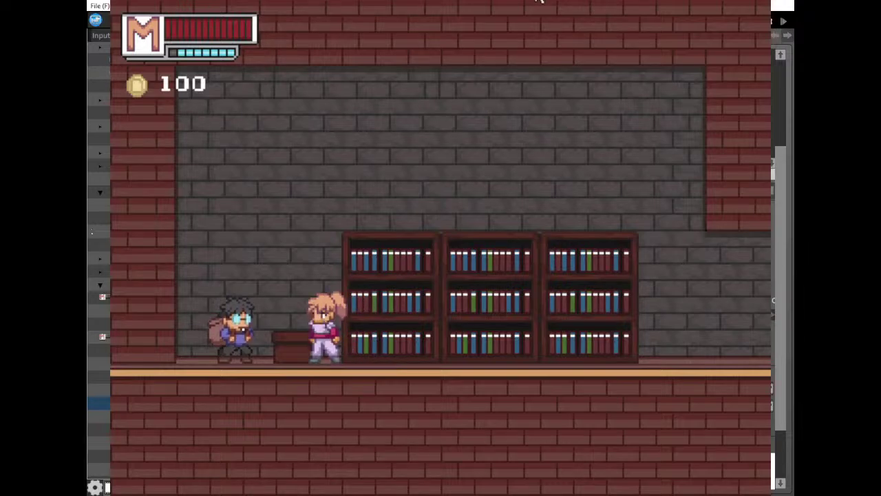
pyautogui.press('Right')
pyautogui.press('Left')
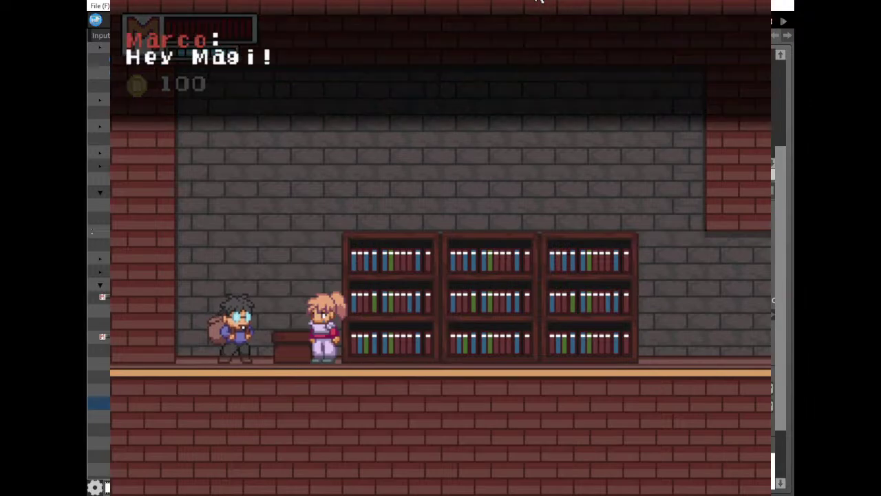
pyautogui.press('z')
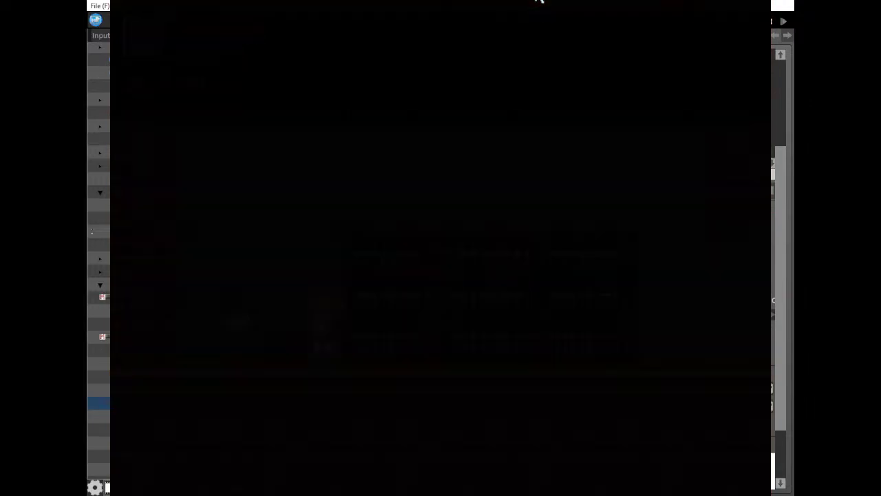
# Look through the item slots in both columns of Marco's shop and read the 150 G bracer's description.
pyautogui.press('Down')
pyautogui.press('Down')
pyautogui.press('Down')
pyautogui.press('Down')
pyautogui.press('Down')
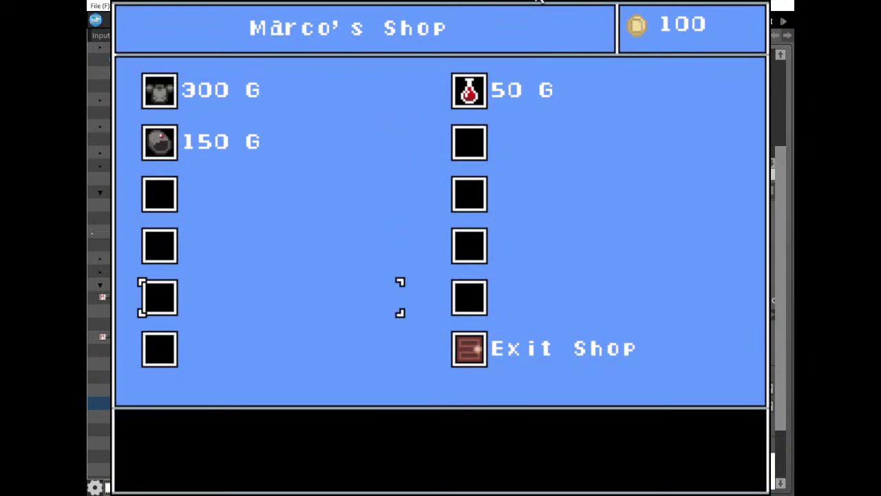
pyautogui.press('Up')
pyautogui.press('Right')
pyautogui.press('Up')
pyautogui.press('Left')
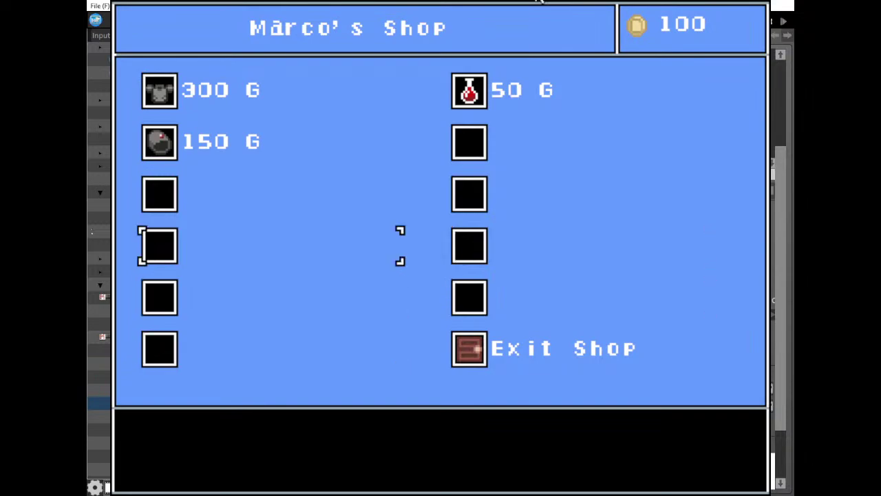
pyautogui.press('Up')
pyautogui.press('Right')
pyautogui.press('Up')
pyautogui.press('Up')
pyautogui.press('Left')
pyautogui.press('Right')
pyautogui.press('Down')
pyautogui.press('Left')
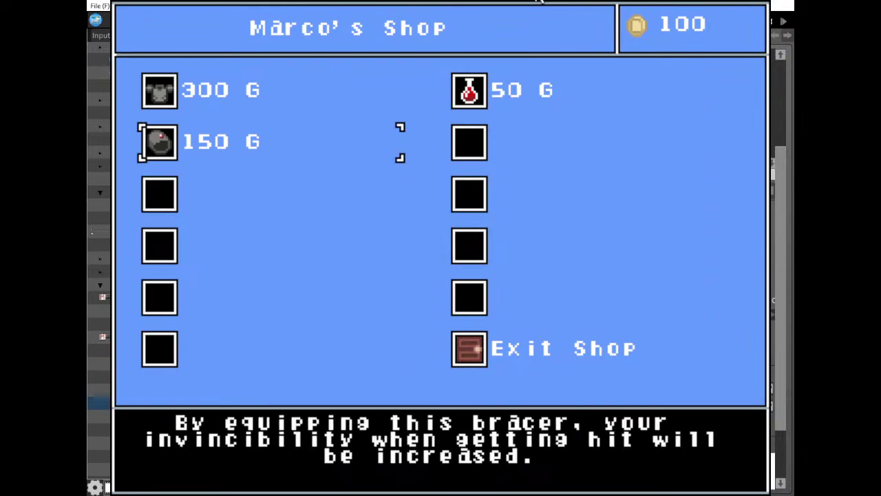
# Look through the remaining slots below the 150 G bracer and highlight the 50 G potion.
pyautogui.press('Down')
pyautogui.press('Down')
pyautogui.press('Down')
pyautogui.press('Down')
pyautogui.press('Up')
pyautogui.press('Up')
pyautogui.press('Up')
pyautogui.press('Up')
pyautogui.press('Up')
pyautogui.press('Right')
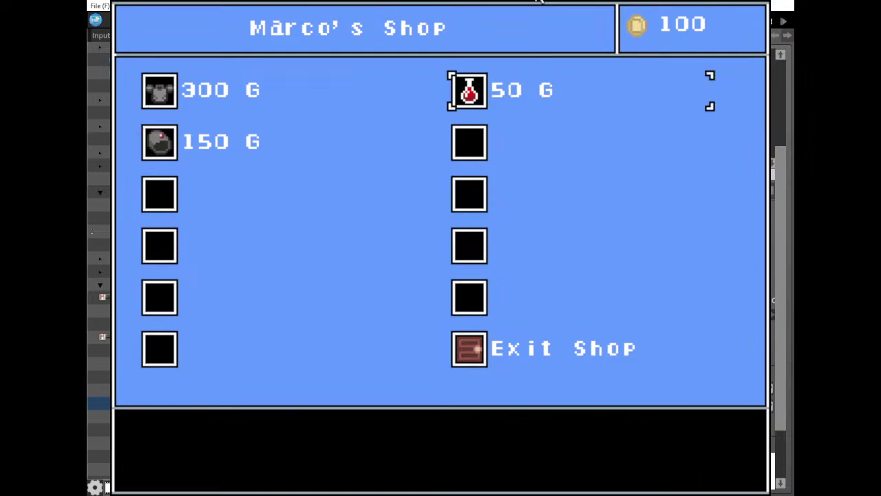
# Move past the empty slots below the potion and leave through Exit Shop.
pyautogui.press('Down')
pyautogui.press('Down')
pyautogui.press('Down')
pyautogui.press('Down')
pyautogui.press('Down')
pyautogui.press('Up')
pyautogui.press('Up')
pyautogui.press('Down')
pyautogui.press('Down')
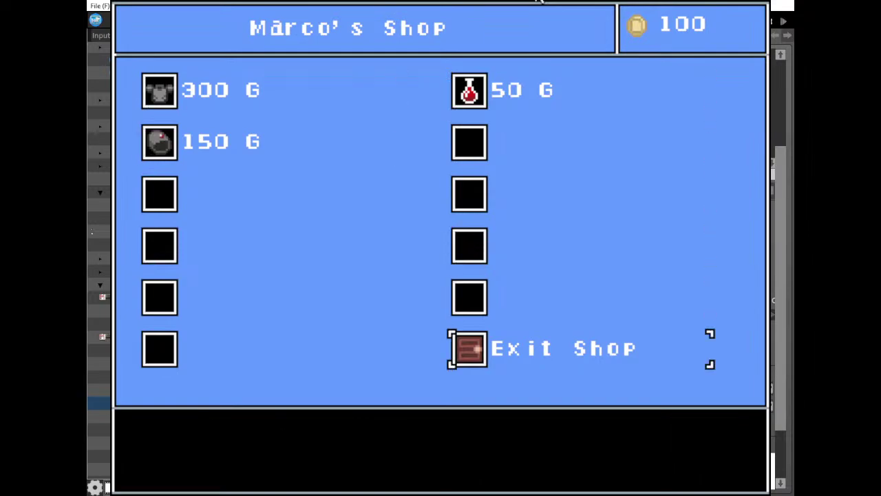
pyautogui.press('Return')
# Walk away from the shop and try out running and jumping past the doorways in the brick hallway.
pyautogui.press('Right')
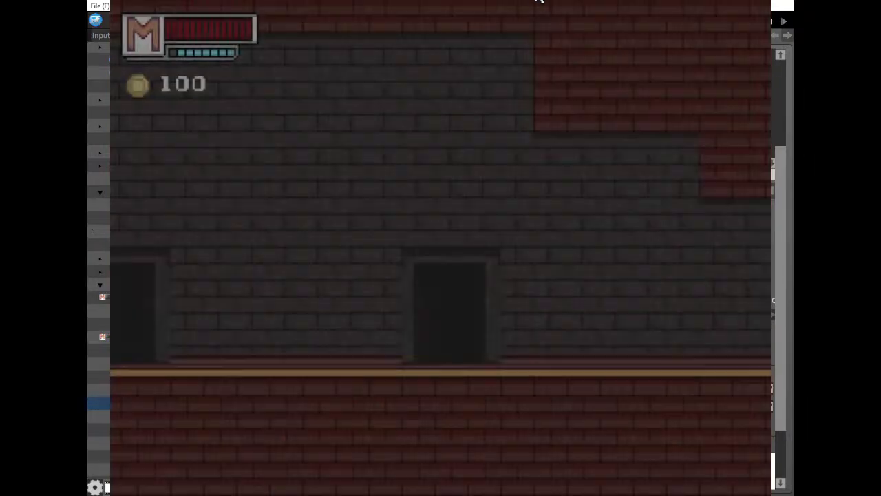
pyautogui.press('Right')
pyautogui.press('space')
pyautogui.press('Left')
pyautogui.press('space')
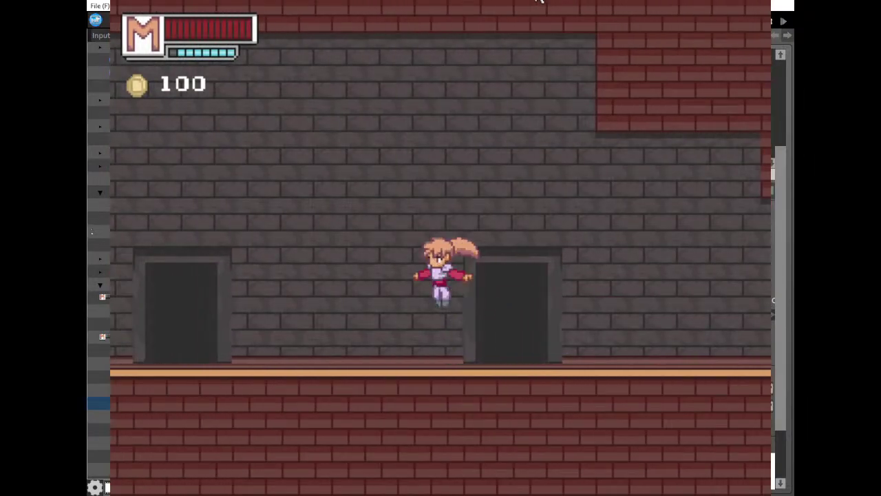
pyautogui.press('z')
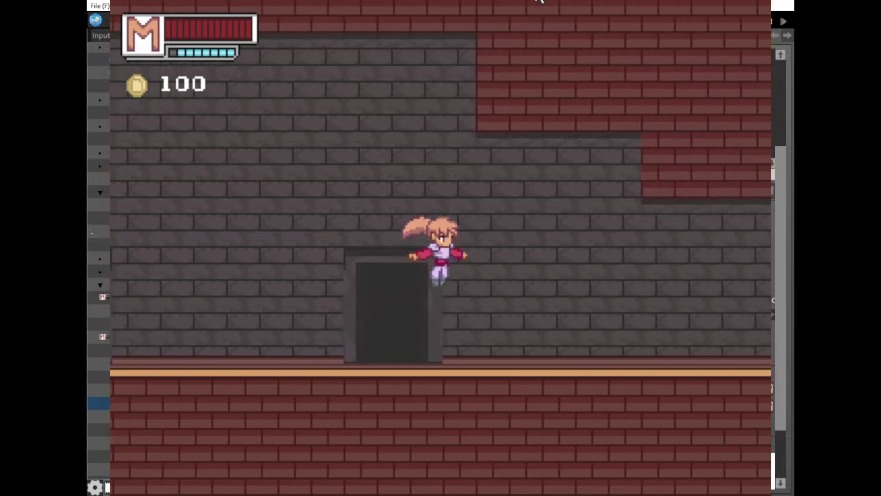
pyautogui.press('Right')
pyautogui.press('Left')
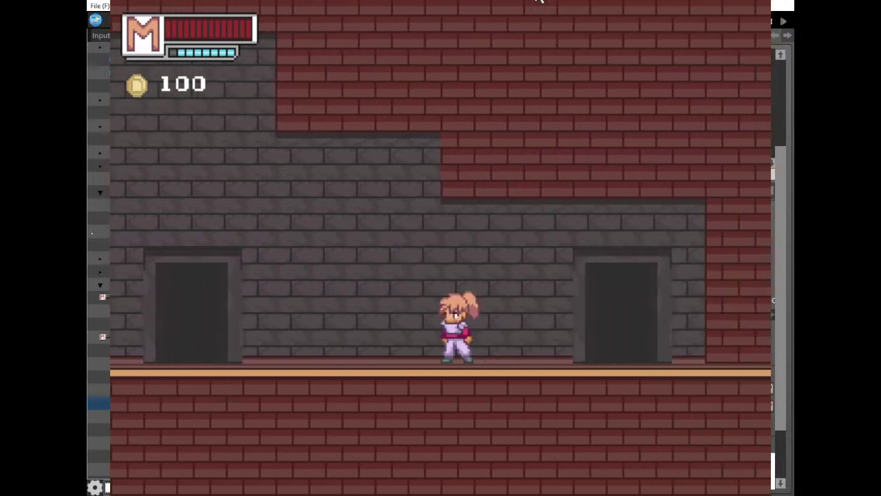
pyautogui.click(761, 4)
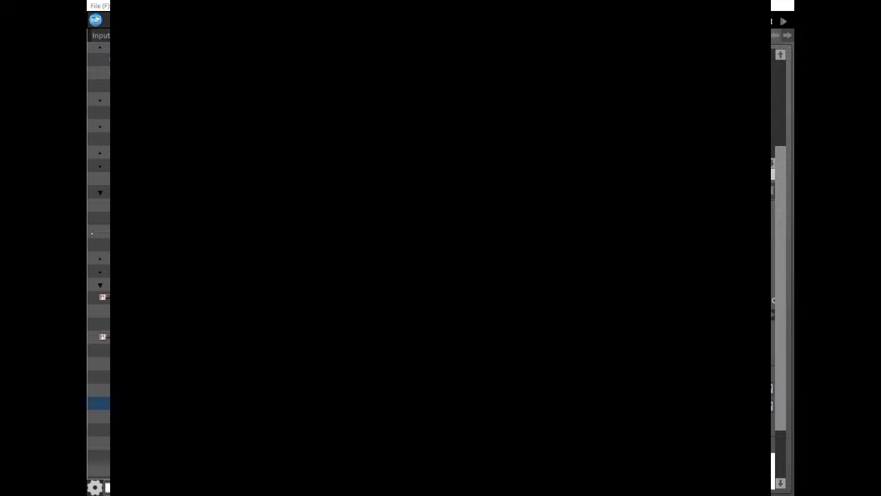
# Open the skill menu and look through the skill list from Spin Slash downward, reading the Blade Beam description.
pyautogui.press('Return')
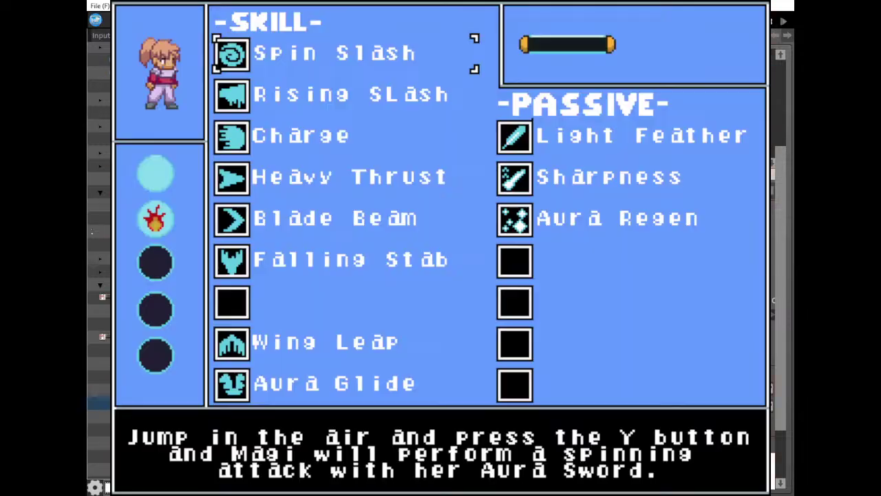
pyautogui.press('Down')
pyautogui.press('Down')
pyautogui.press('Down')
pyautogui.press('Down')
pyautogui.press('Down')
pyautogui.press('Down')
pyautogui.press('Down')
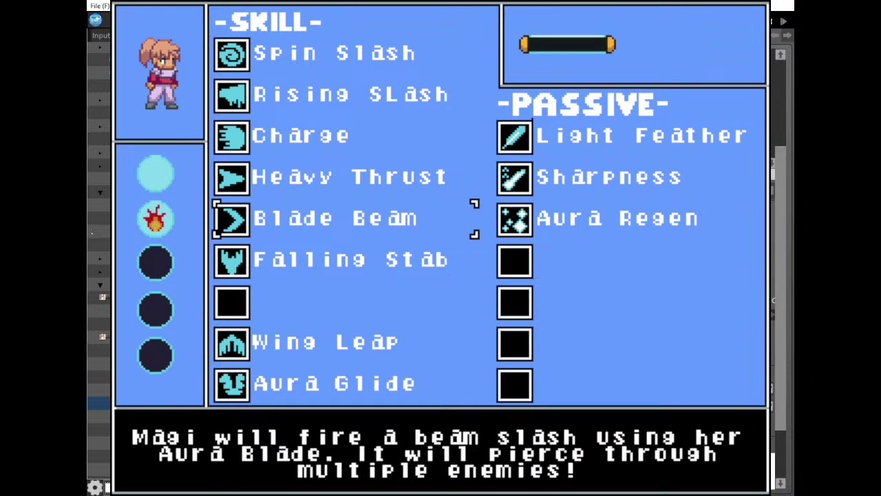
pyautogui.press('Up')
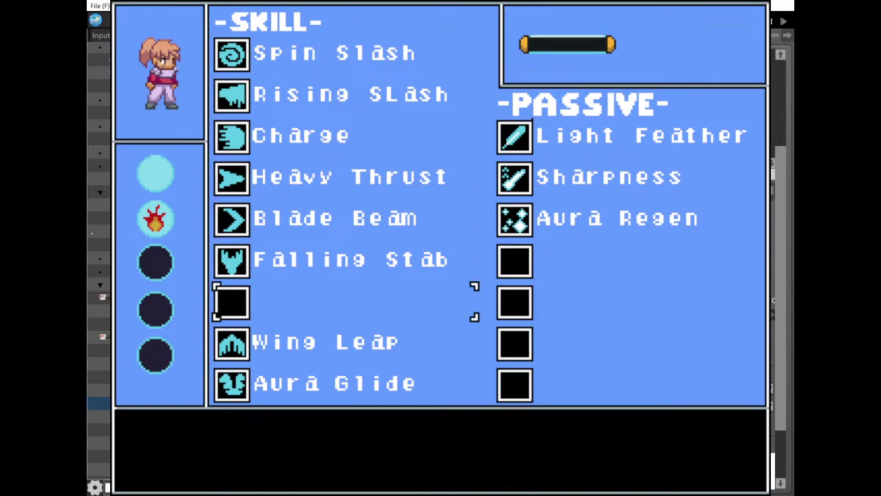
# Examine the passive column of the skill menu, including its empty slots below Aura Regen.
pyautogui.press('Right')
pyautogui.press('Up')
pyautogui.press('Down')
pyautogui.press('Down')
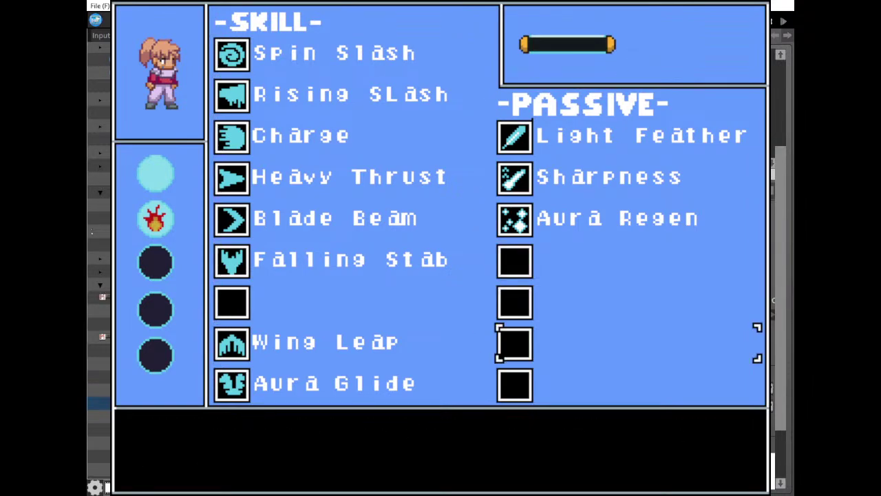
pyautogui.press('Down')
pyautogui.press('Up')
pyautogui.press('Up')
pyautogui.press('Up')
pyautogui.press('Down')
pyautogui.press('Down')
pyautogui.press('Down')
pyautogui.press('Down')
pyautogui.press('Down')
pyautogui.press('Down')
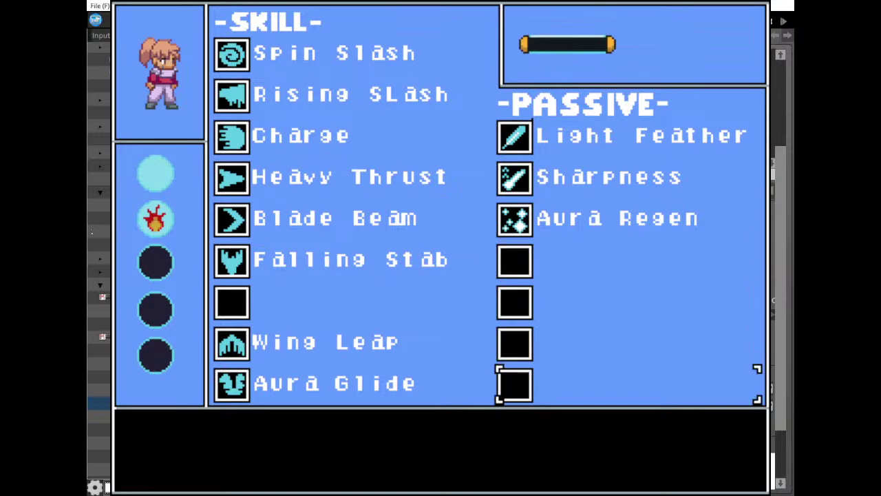
pyautogui.press('Up')
pyautogui.press('Up')
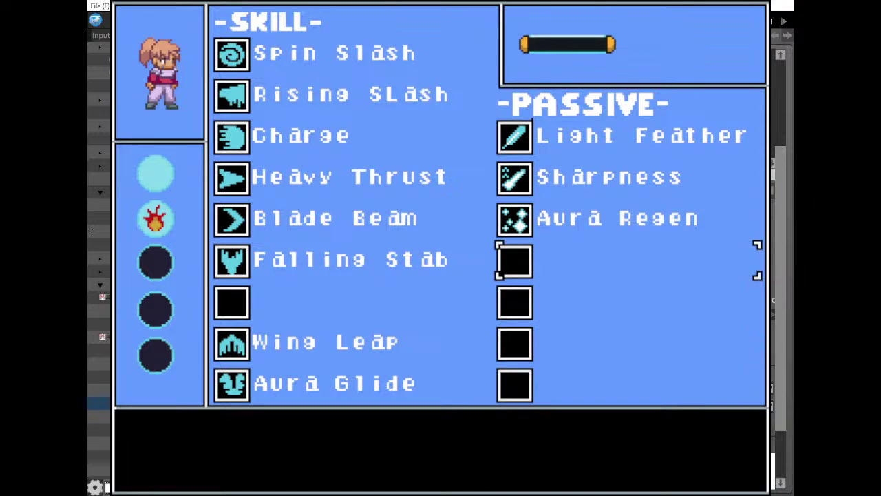
# Go back through the skill list to the element orbs and activate the fire element.
pyautogui.press('Left')
pyautogui.press('Up')
pyautogui.press('Up')
pyautogui.press('Up')
pyautogui.press('Up')
pyautogui.press('Up')
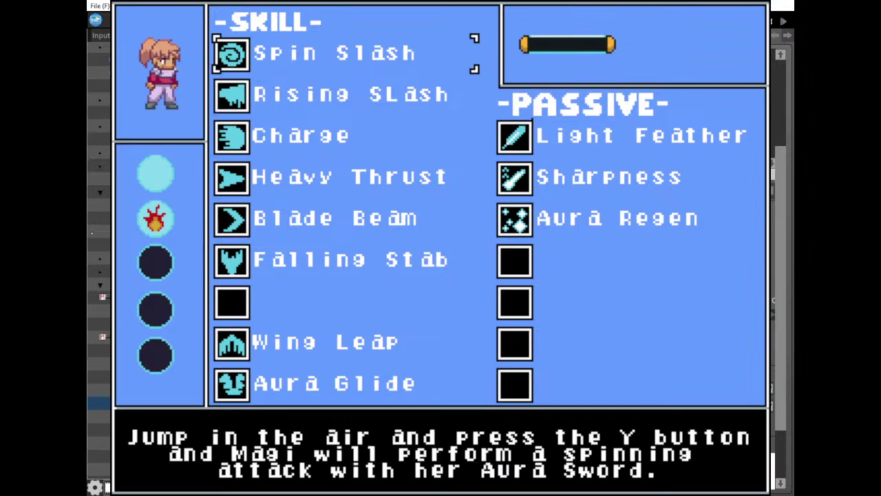
pyautogui.press('Down')
pyautogui.press('Down')
pyautogui.press('Down')
pyautogui.press('Down')
pyautogui.press('Left')
pyautogui.press('Down')
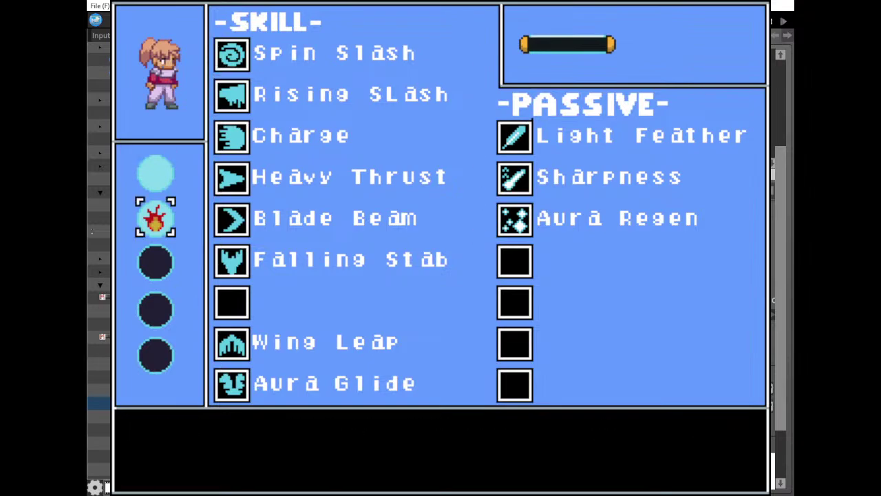
pyautogui.press('z')
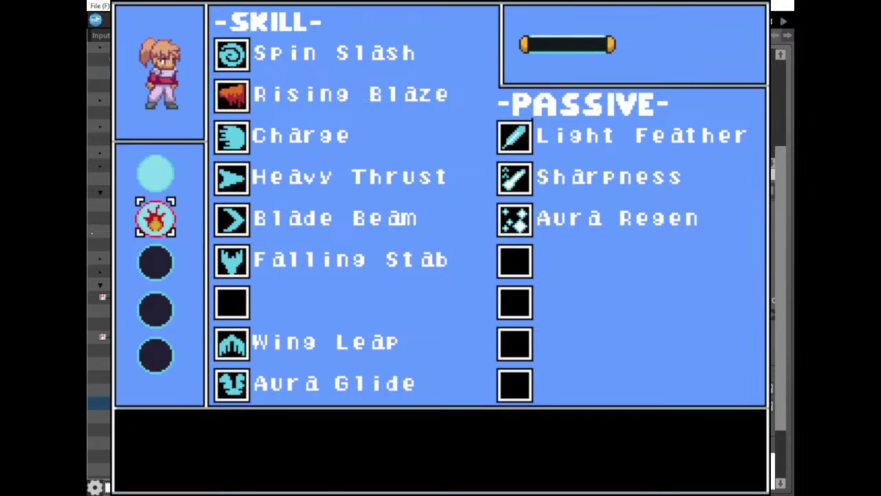
# Look over the other element orb slots and close the skill menu.
pyautogui.press('Down')
pyautogui.press('Down')
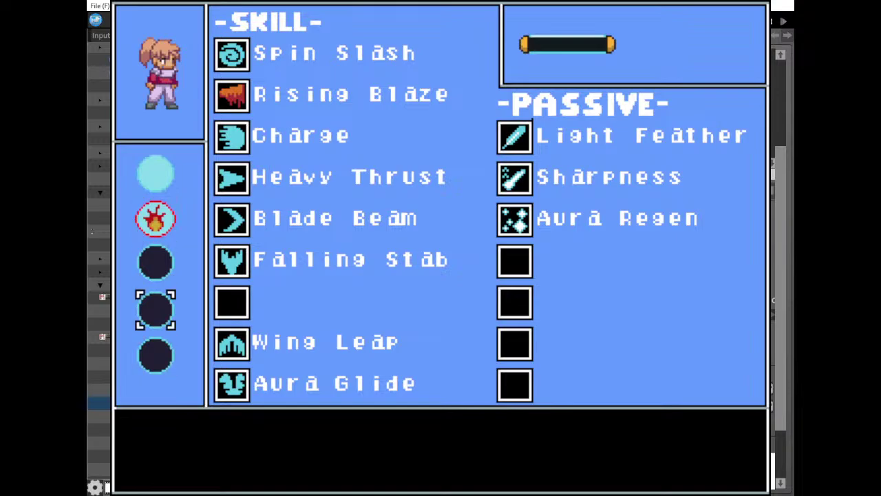
pyautogui.press('Up')
pyautogui.press('Up')
pyautogui.press('Down')
pyautogui.press('Down')
pyautogui.press('Down')
pyautogui.press('x')
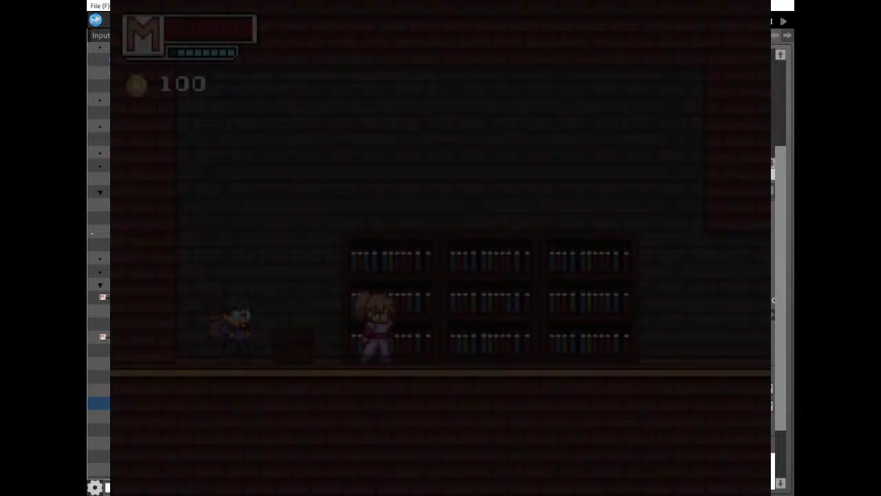
# Test the fire element by jumping and casting flames in both directions around the bookshelves.
pyautogui.press('z')
pyautogui.press('Right')
pyautogui.press('x')
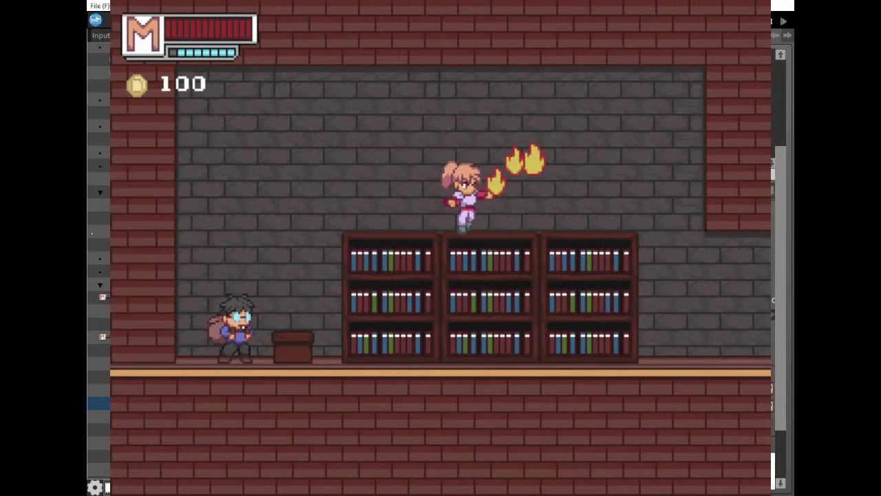
pyautogui.press('x')
pyautogui.press('Left')
pyautogui.press('z')
pyautogui.press('x')
pyautogui.press('x')
pyautogui.press('Right')
pyautogui.press('z')
pyautogui.press('x')
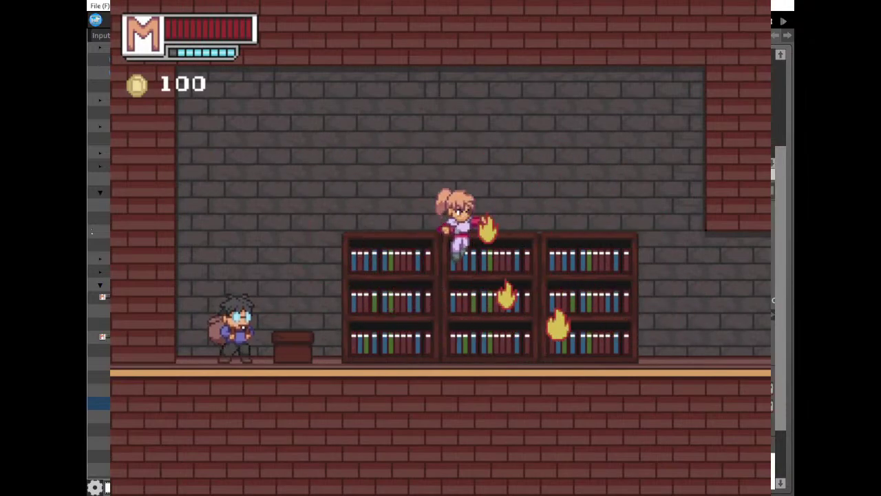
pyautogui.press('Left')
pyautogui.press('x')
pyautogui.press('Right')
pyautogui.press('z')
pyautogui.press('x')
pyautogui.press('Left')
pyautogui.press('Right')
pyautogui.press('x')
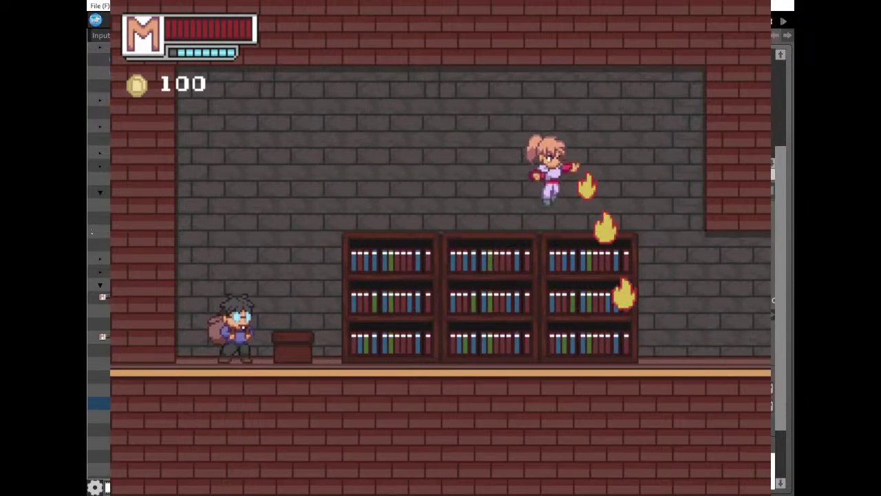
pyautogui.press('Left')
pyautogui.press('x')
# Read the Rising Blaze description in the skill menu and return to the room.
pyautogui.press('Return')
pyautogui.press('Down')
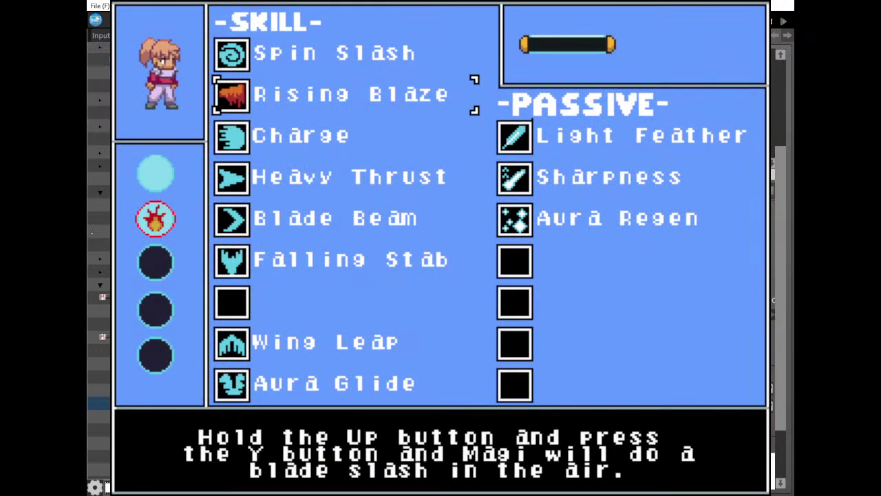
pyautogui.press('Escape')
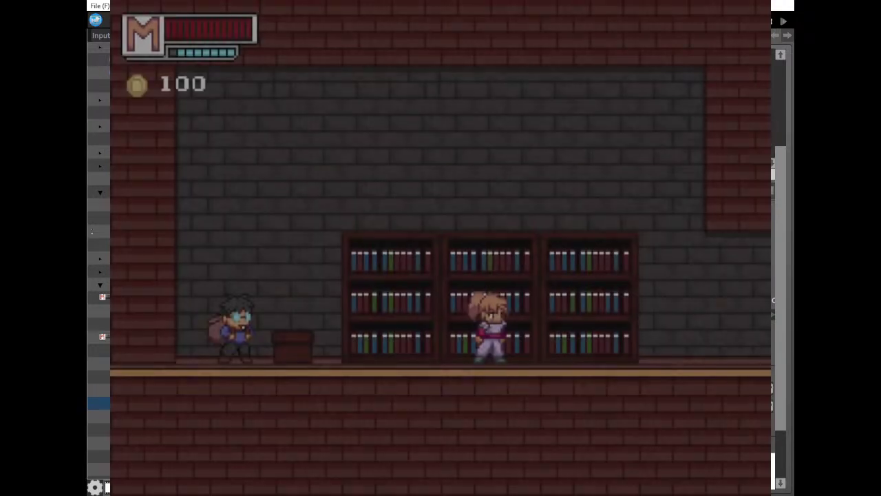
pyautogui.press('x')
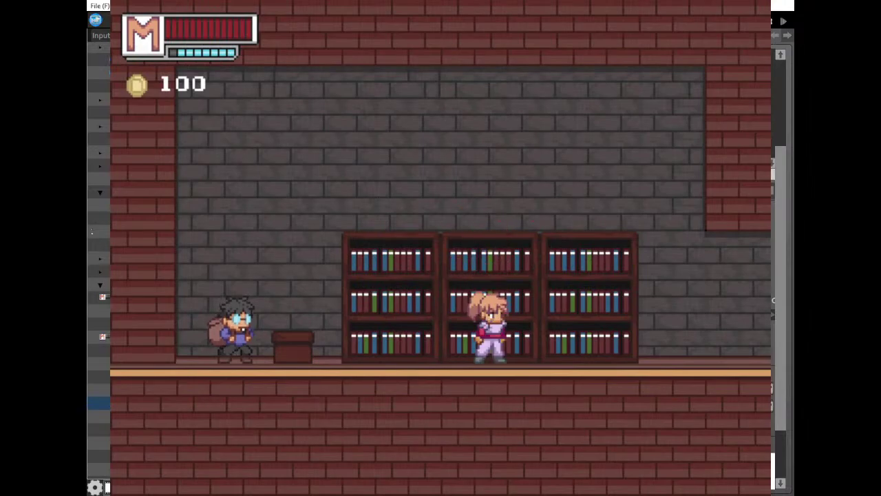
pyautogui.press('x')
# Deactivate the fire element orb in the skill menu and go to the Rising Blaze skill.
pyautogui.press('Escape')
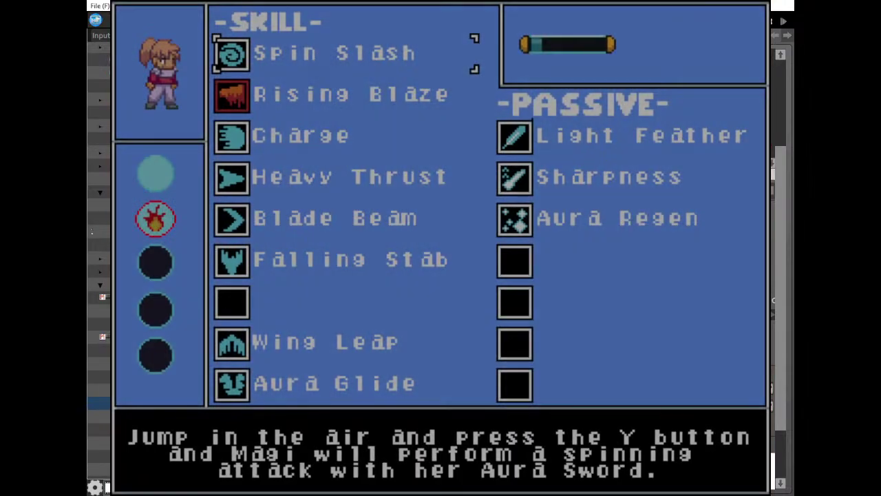
pyautogui.press('Down')
pyautogui.press('Left')
pyautogui.press('Down')
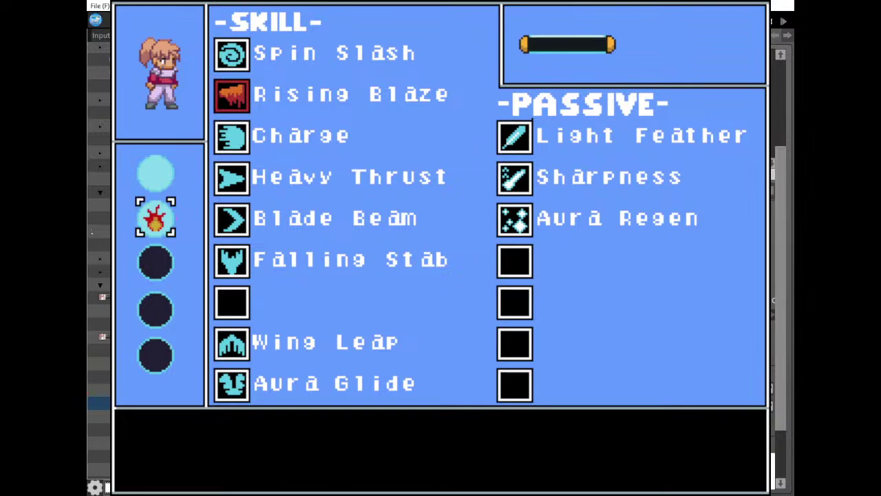
pyautogui.press('Right')
pyautogui.press('Down')
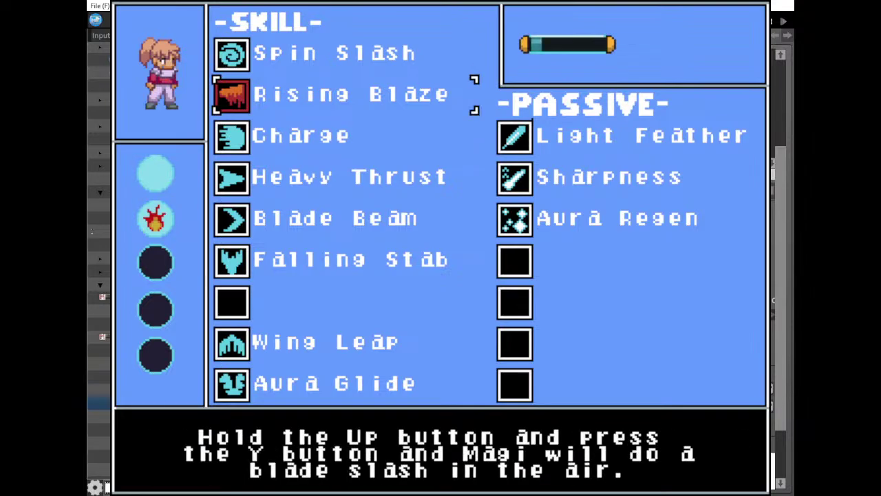
# Go over the element orbs, unequip the Rising Blaze skill, and test the character's basic attack in the room.
pyautogui.press('Left')
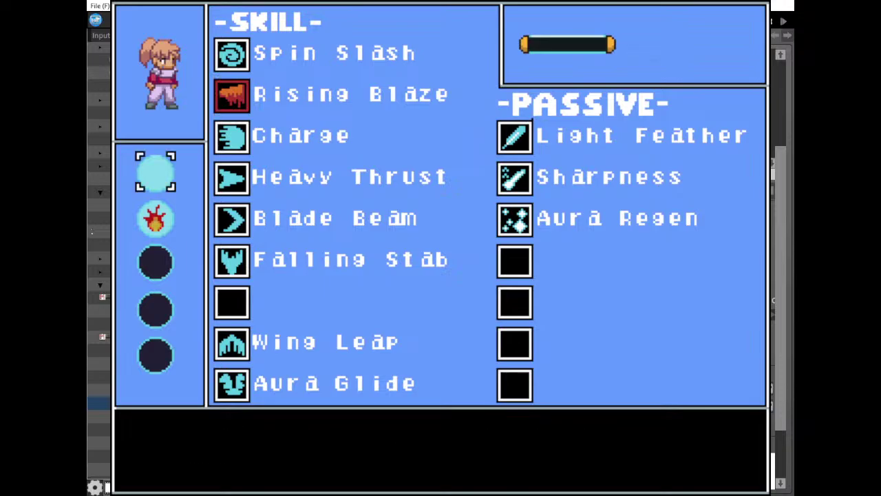
pyautogui.press('Right')
pyautogui.press('Down')
pyautogui.press('Escape')
pyautogui.press('z')
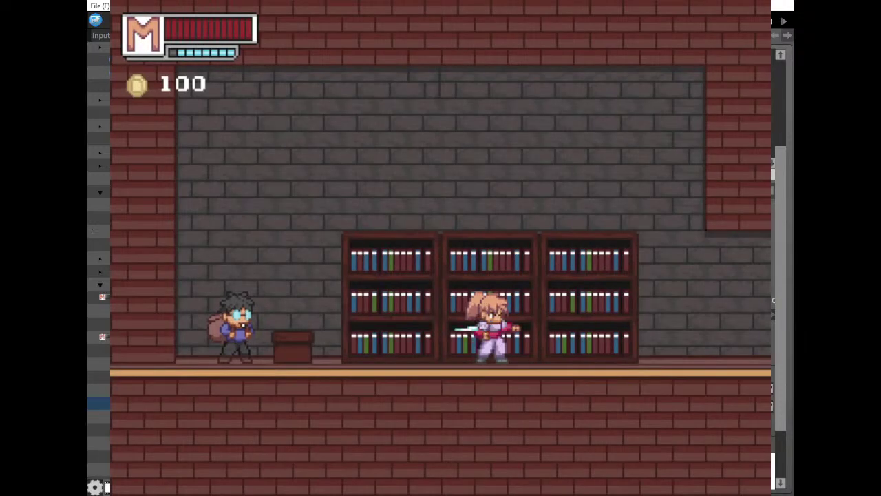
pyautogui.press('x')
# Equip Rising Slash in the skill menu and try it out in the room.
pyautogui.press('Escape')
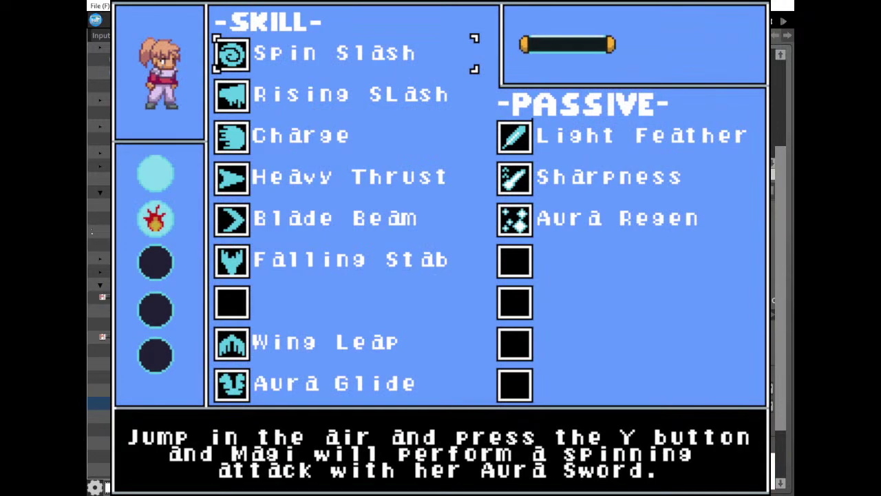
pyautogui.press('Down')
pyautogui.press('Escape')
pyautogui.press('x')
pyautogui.press('x')
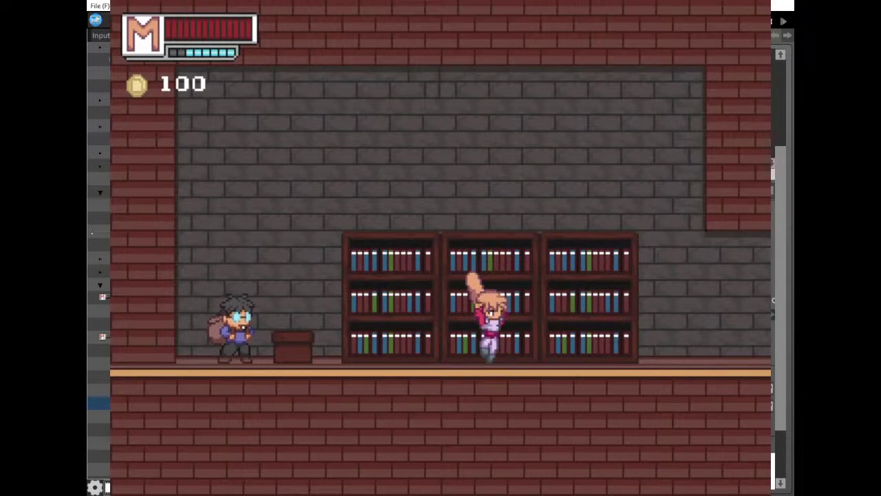
pyautogui.press('x')
# Equip the Falling Stab skill and return to the room.
pyautogui.press('Escape')
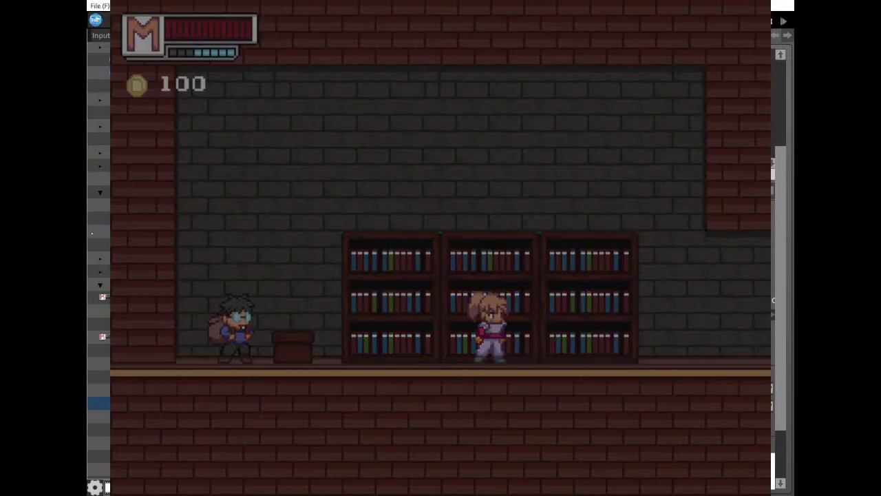
pyautogui.press('Down')
pyautogui.press('Down')
pyautogui.press('Down')
pyautogui.press('Down')
pyautogui.press('Down')
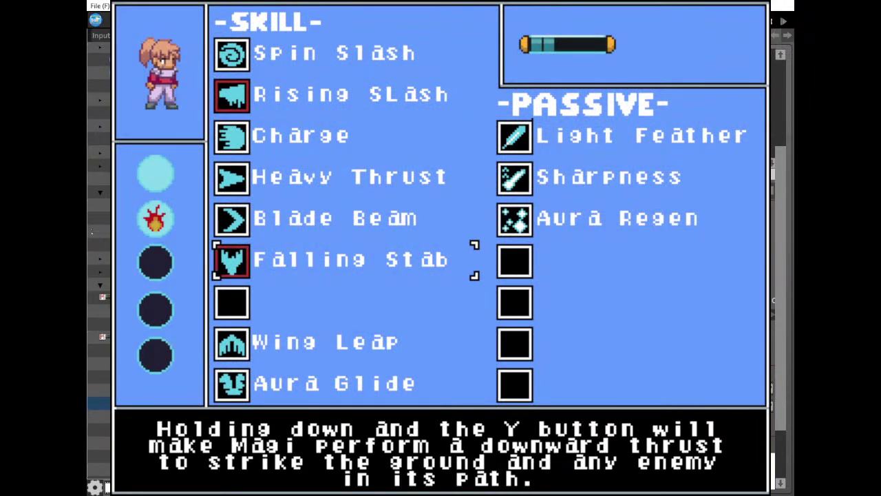
pyautogui.press('Return')
# Test Falling Stab by jumping and striking the ground in front of the middle bookshelf.
pyautogui.press('z')
pyautogui.press('x')
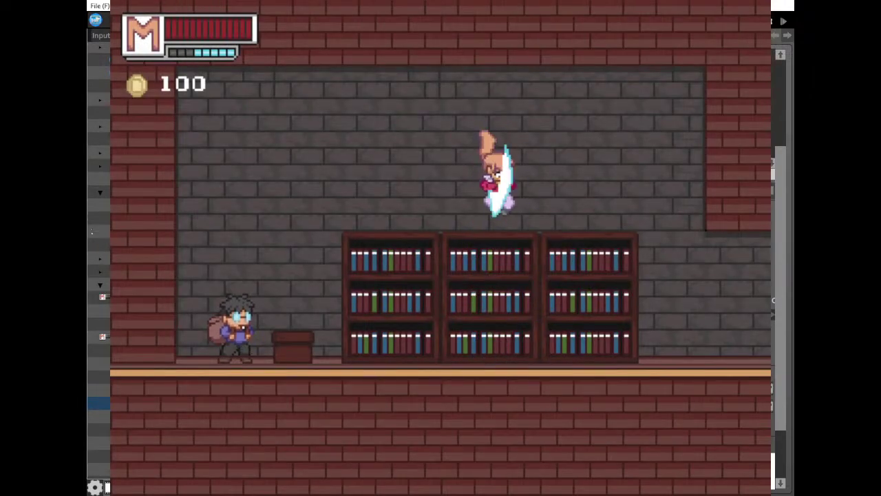
pyautogui.press('z')
pyautogui.press('x')
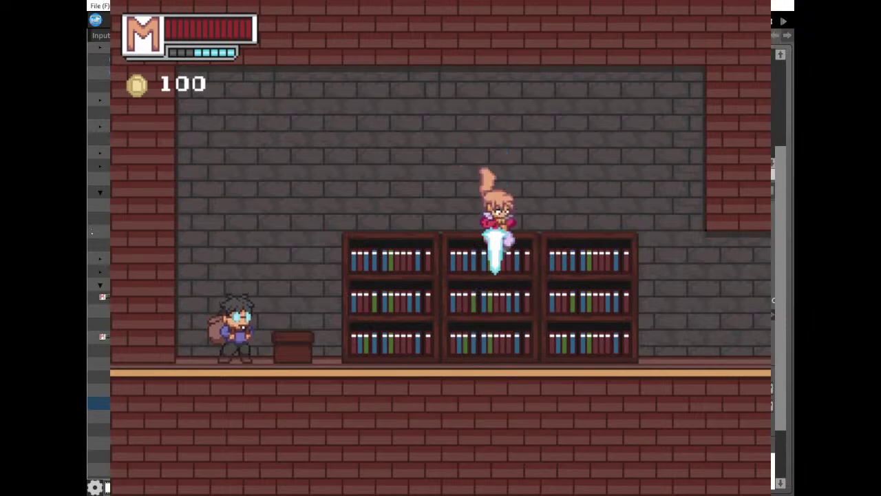
pyautogui.press('z')
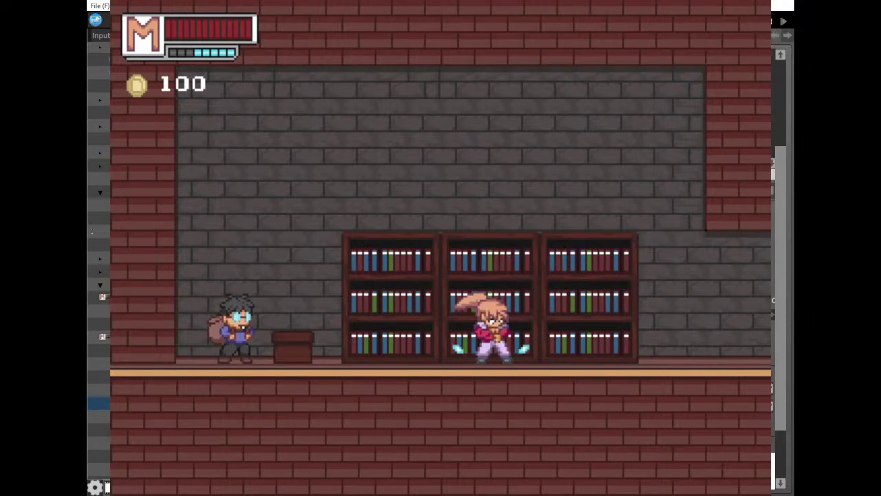
pyautogui.press('z')
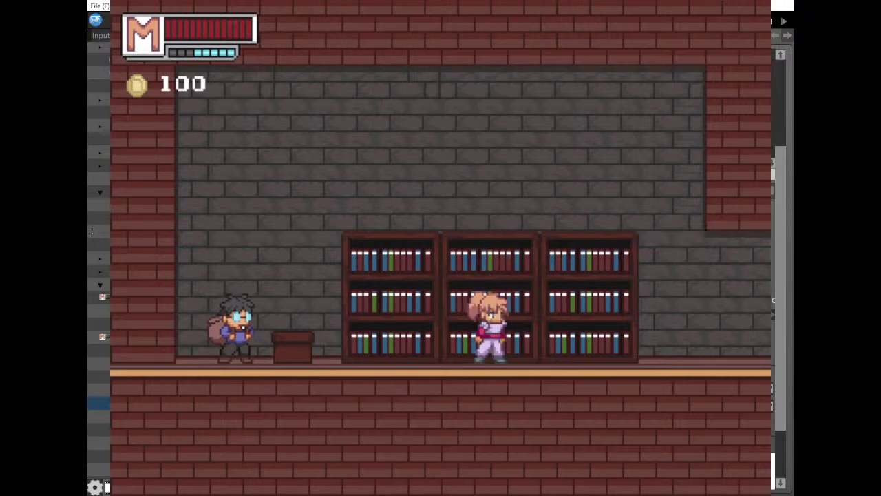
pyautogui.press('z')
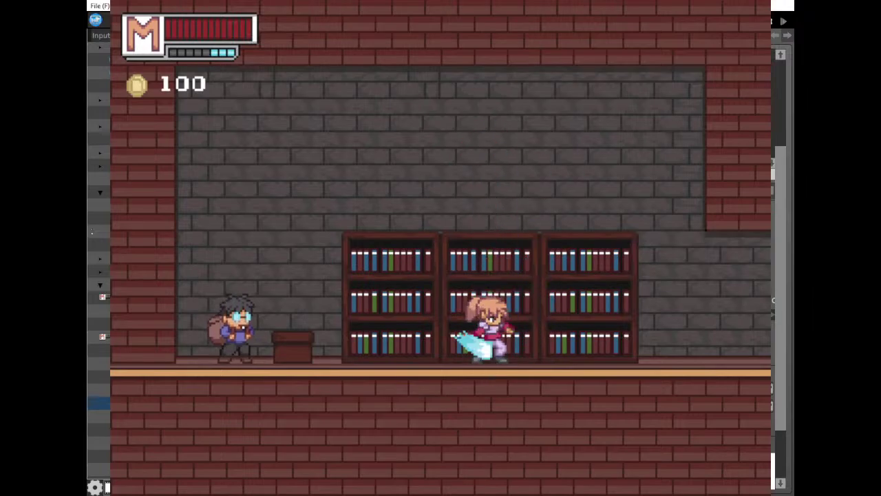
pyautogui.press('z')
# Equip the Heavy Thrust skill and close the skill menu.
pyautogui.press('Return')
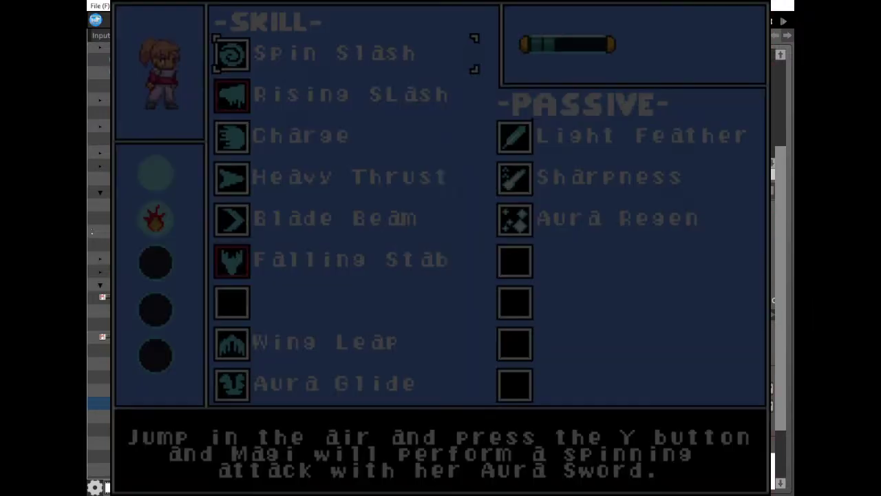
pyautogui.press('Down')
pyautogui.press('Down')
pyautogui.press('Down')
pyautogui.press('Down')
pyautogui.press('Up')
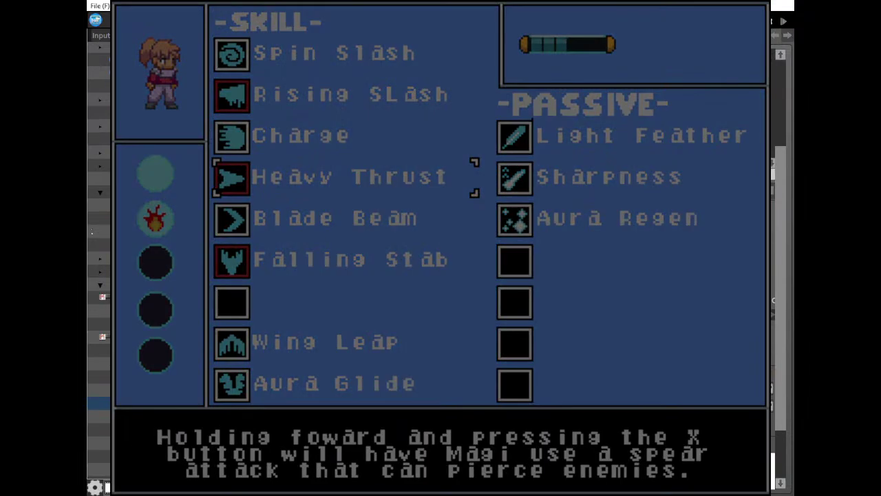
pyautogui.press('Escape')
# Test the equipped skills with jumps and aerial attacks around the middle bookshelf.
pyautogui.press('z')
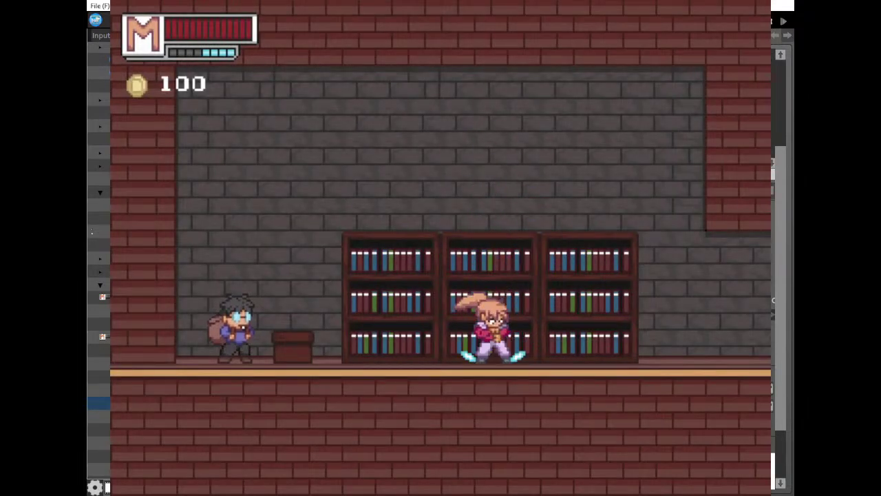
pyautogui.press('Right')
pyautogui.press('z')
pyautogui.press('Left')
pyautogui.press('x')
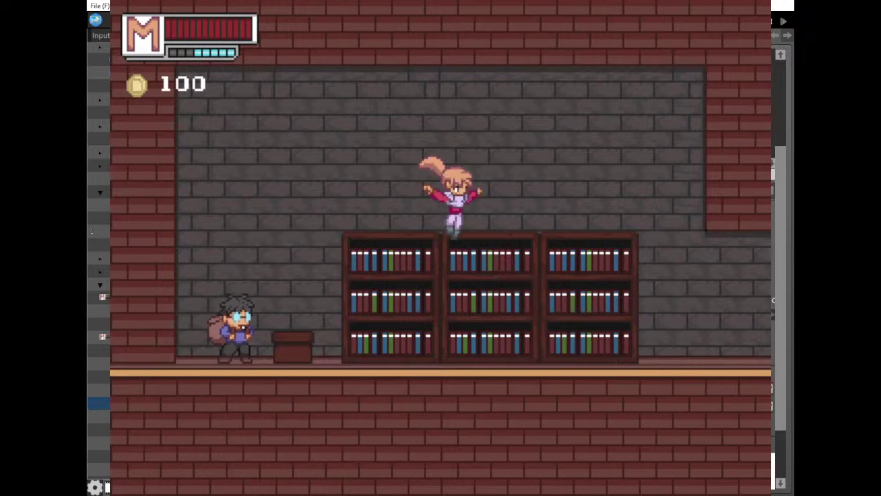
pyautogui.press('Right')
pyautogui.press('z')
pyautogui.press('z')
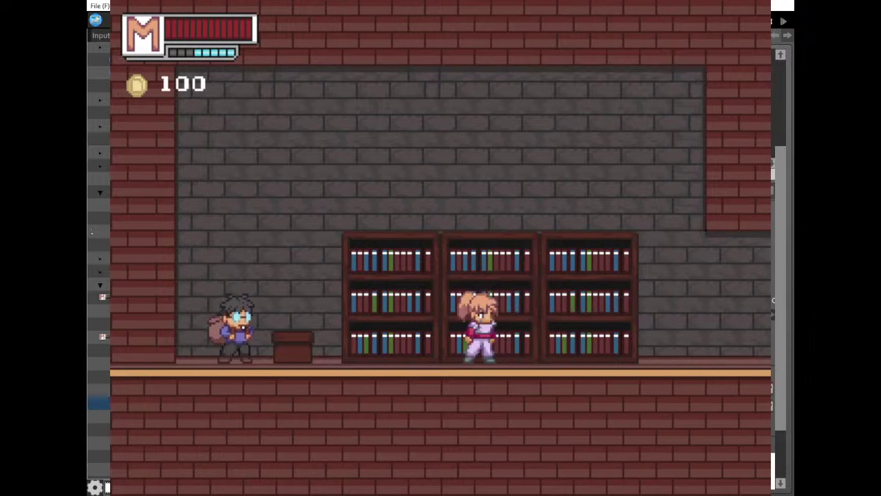
pyautogui.press('z')
pyautogui.press('z')
# Test Heavy Thrust with spear attacks in both directions in front of the bookshelves.
pyautogui.press('Left')
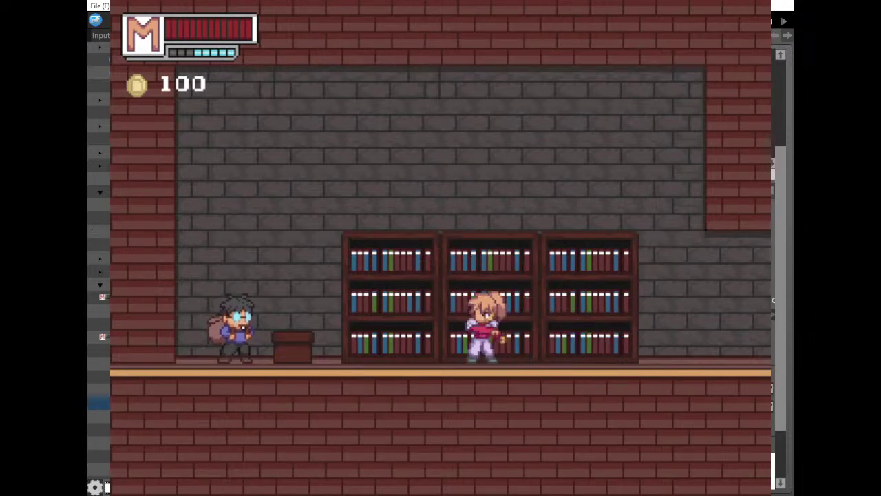
pyautogui.press('z')
pyautogui.press('Left')
pyautogui.press('z')
pyautogui.press('Right')
pyautogui.press('z')
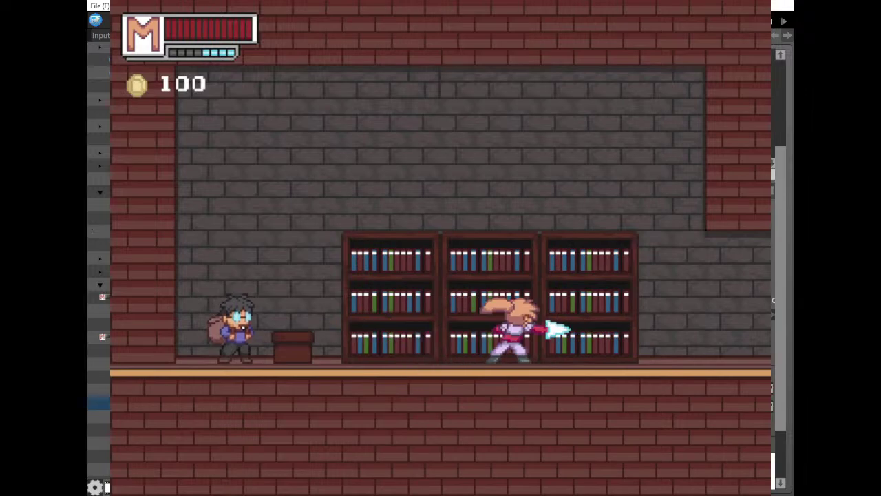
pyautogui.press('z')
pyautogui.press('z')
pyautogui.press('z')
pyautogui.press('Left')
pyautogui.press('z')
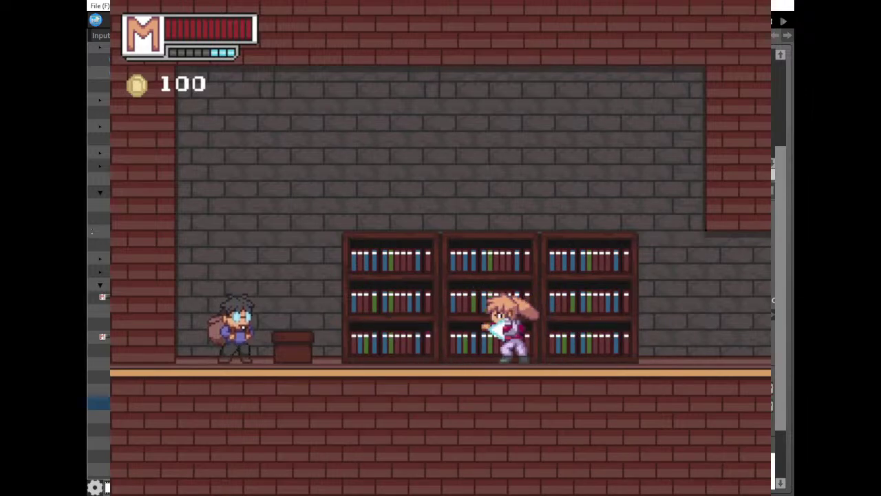
# Check the equipped skills in the skill menu and end the playtest.
pyautogui.press('Return')
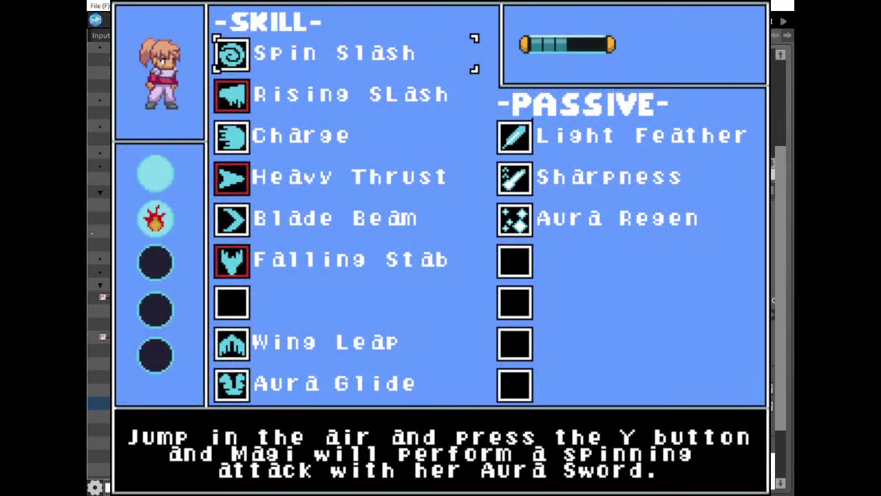
pyautogui.press('Escape')
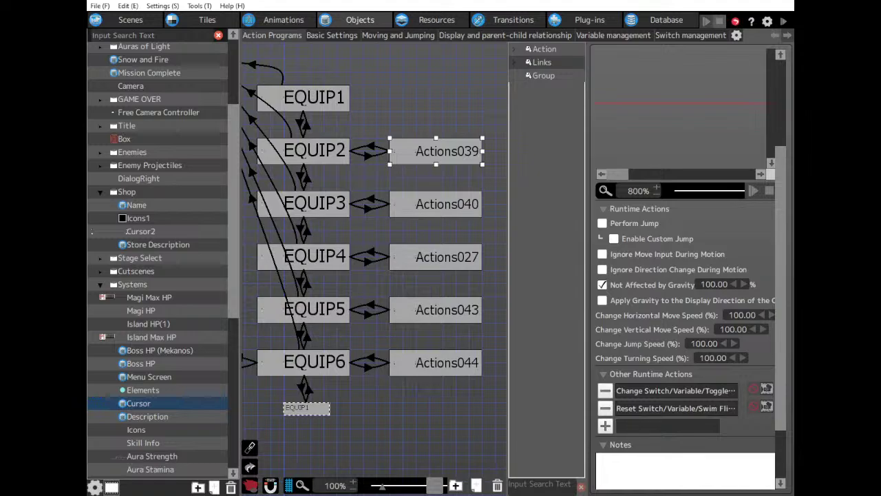
# In Actions039 beside EQUIP2, move the Reset Switch/Variable runtime action above the Change Switch/Variable one.
pyautogui.moveTo(384, 273); pyautogui.dragTo(375, 206, button='middle')
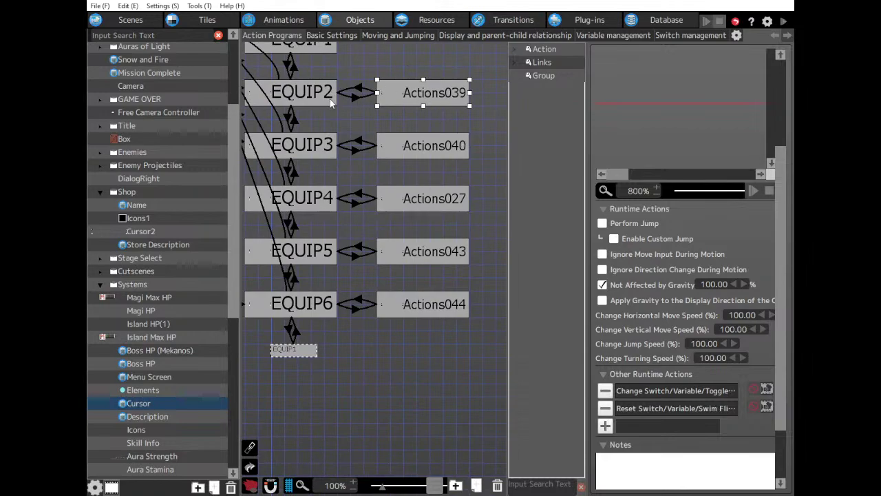
pyautogui.click(414, 150)
pyautogui.click(411, 93)
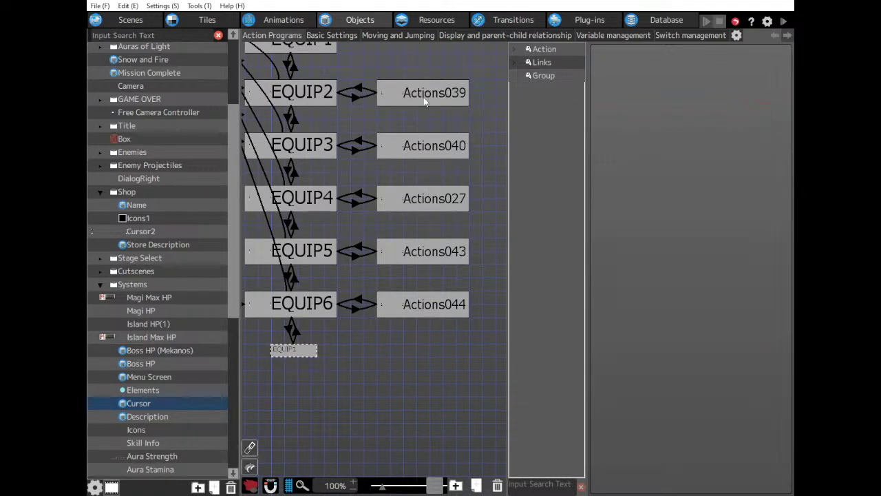
pyautogui.scroll(2, 429, 276)
pyautogui.scroll(2, 430, 273)
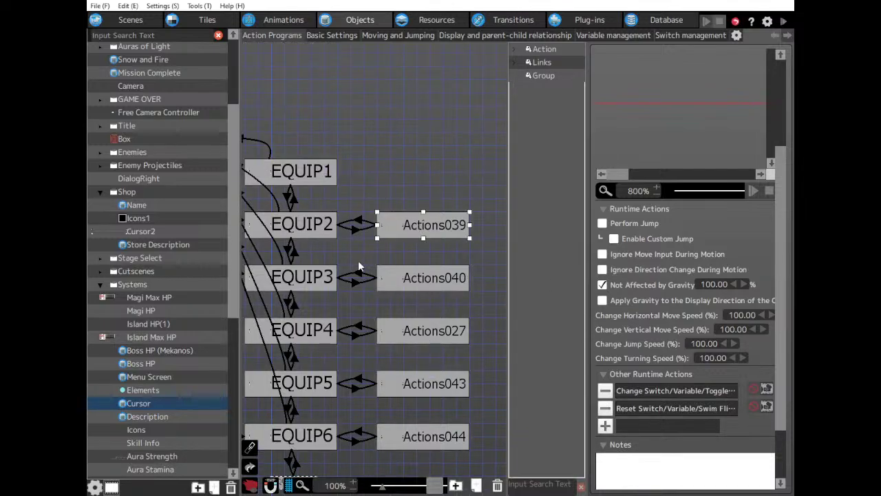
pyautogui.moveTo(359, 263); pyautogui.dragTo(390, 147, button='middle')
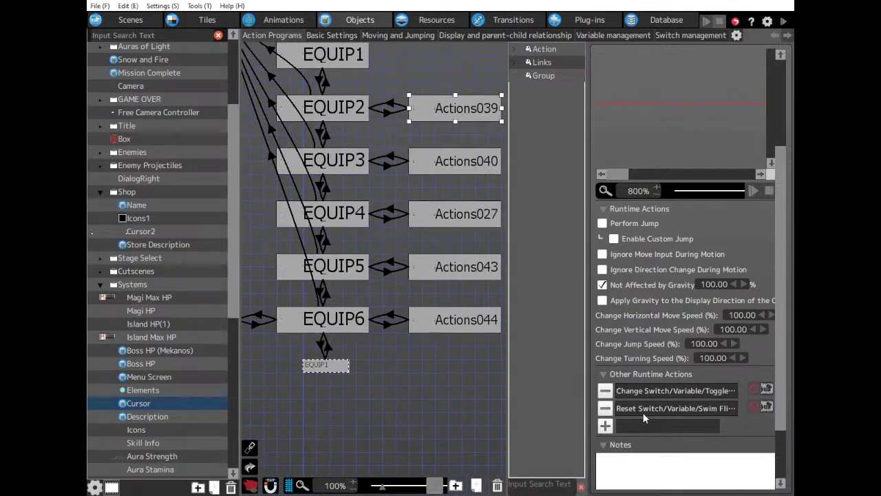
pyautogui.moveTo(643, 410)
pyautogui.mouseDown()
pyautogui.moveTo(642, 381)
pyautogui.moveTo(638, 393)
pyautogui.mouseUp()
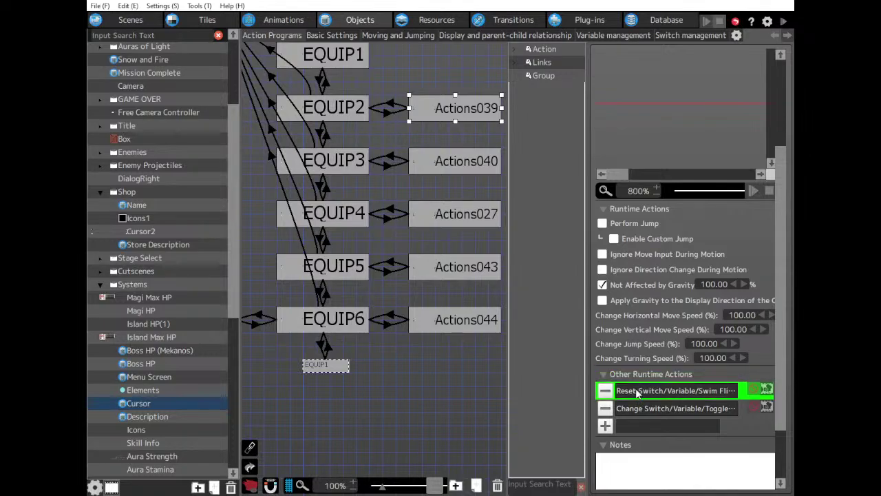
# Paste the Reset Switch/Variable runtime action into Actions040 and place it above Change Switch/Variable.
pyautogui.click(447, 162)
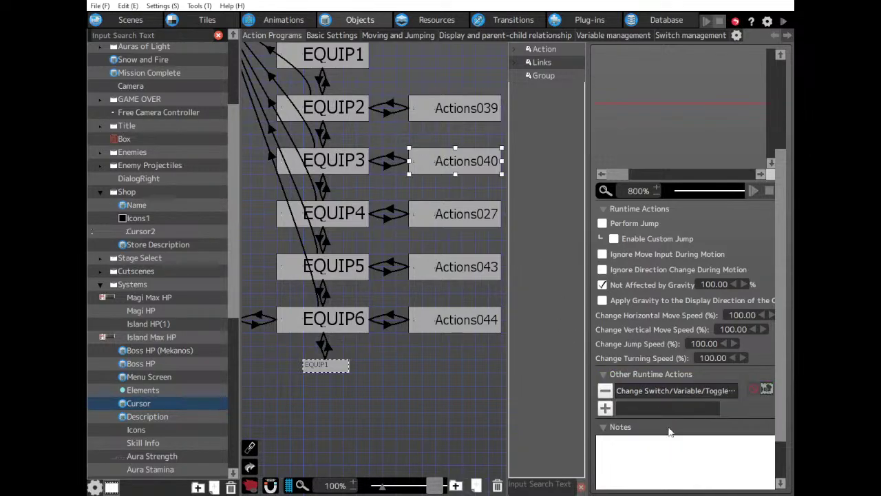
pyautogui.hotkey('ctrl', 'v')
pyautogui.moveTo(666, 408); pyautogui.dragTo(659, 385)
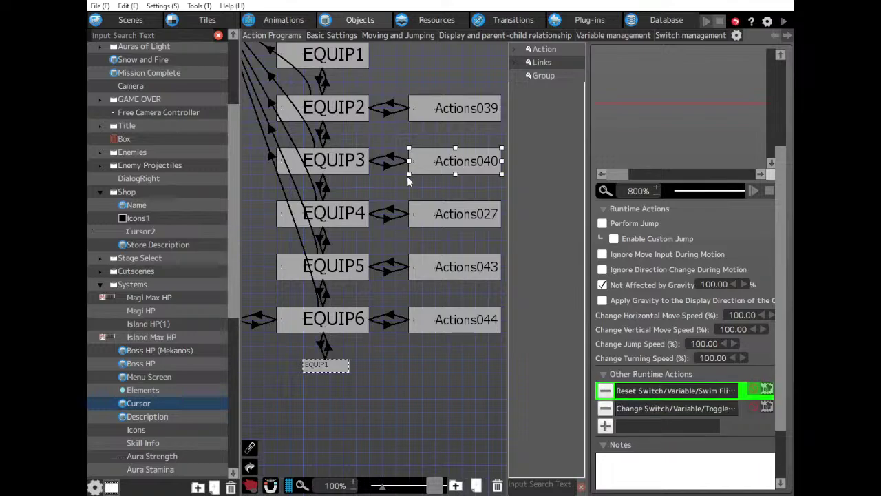
# Add the copied Reset Switch/Variable runtime action to Actions027 beside EQUIP4, placing it first in the order.
pyautogui.click(446, 207)
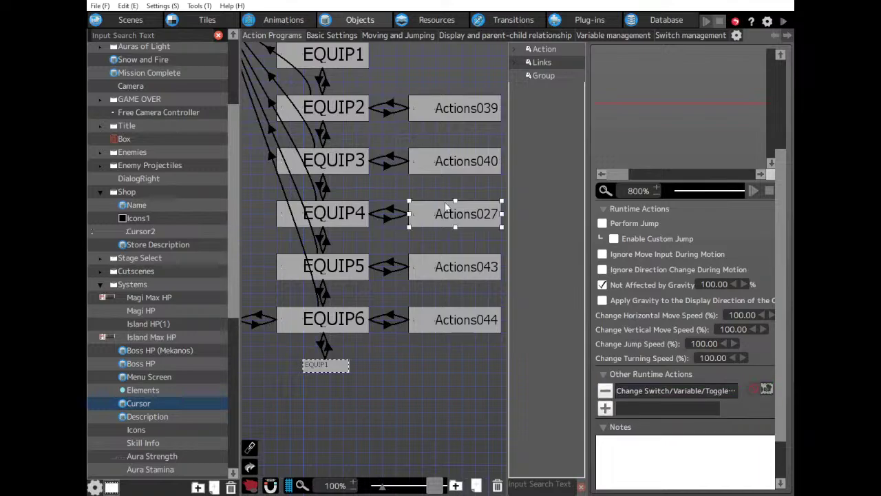
pyautogui.click(651, 391)
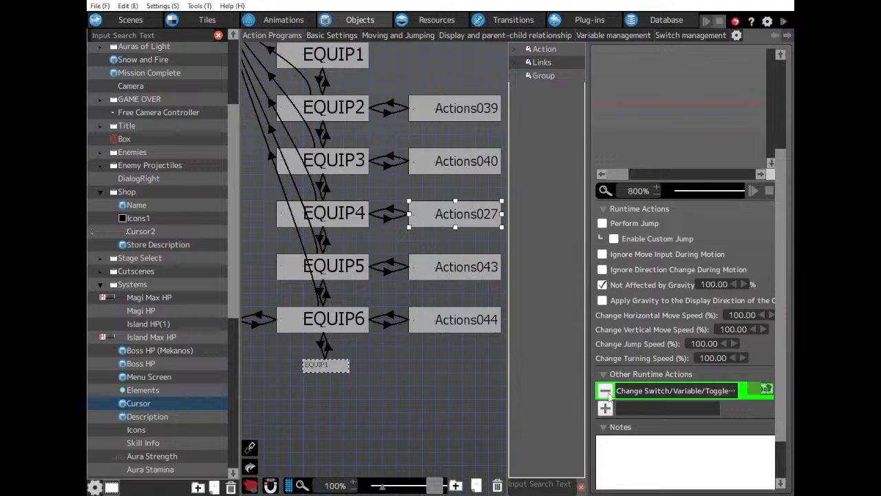
pyautogui.hotkey('ctrl', 'v')
pyautogui.moveTo(651, 415); pyautogui.dragTo(650, 387)
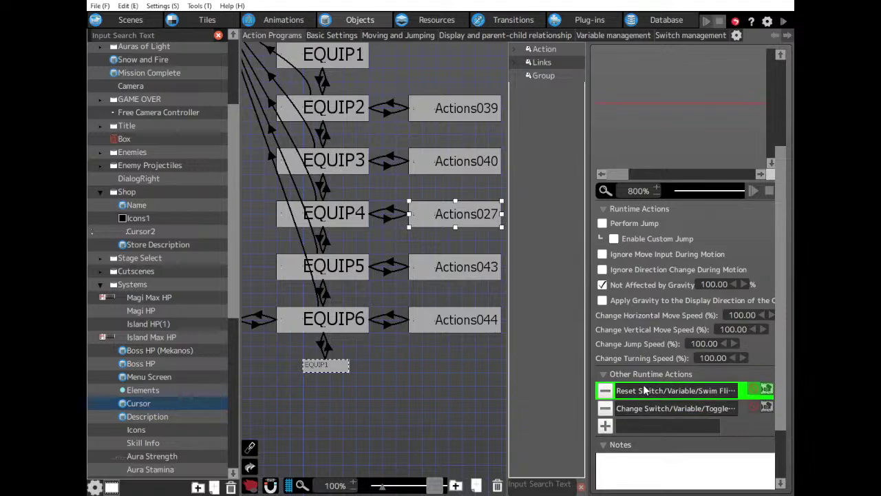
# Paste the Reset Switch/Variable runtime action into Actions043 beside EQUIP5 and place it above Change Switch/Variable.
pyautogui.click(431, 267)
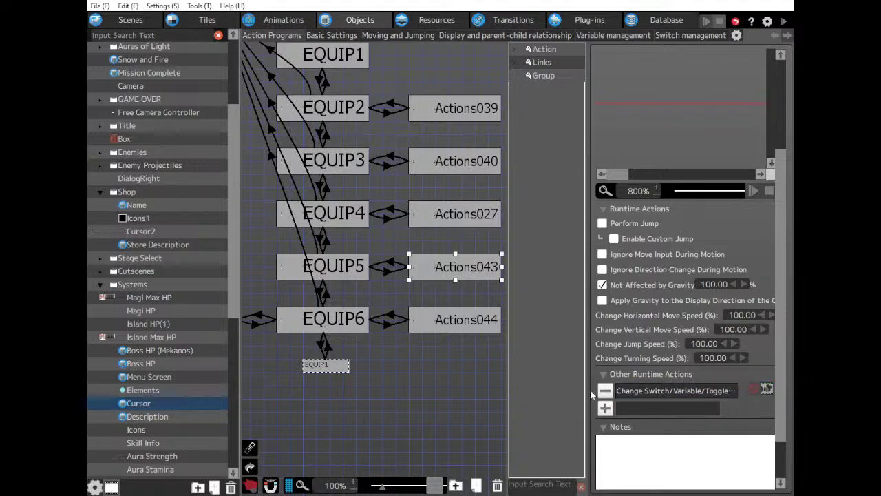
pyautogui.click(645, 410)
pyautogui.hotkey('ctrl', 'v')
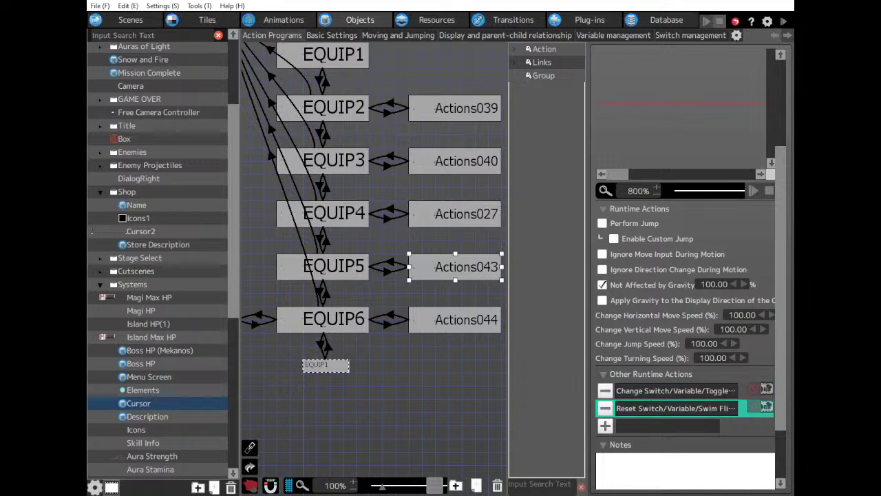
pyautogui.moveTo(678, 408); pyautogui.dragTo(654, 379)
# Add the copied Reset Switch/Variable runtime action to Actions044 beside EQUIP6 and move it above both Change Switch/Variable actions.
pyautogui.click(450, 321)
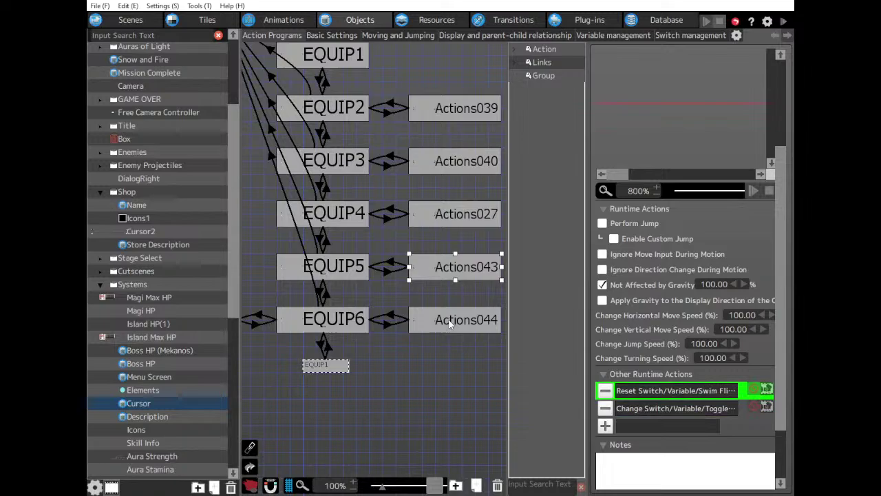
pyautogui.click(665, 407)
pyautogui.hotkey('ctrl', 'v')
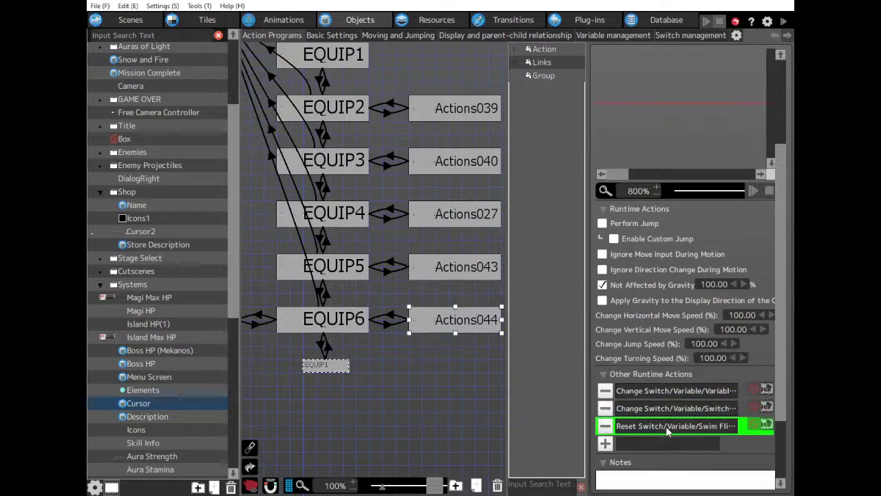
pyautogui.moveTo(666, 426); pyautogui.dragTo(662, 389)
pyautogui.click(671, 417)
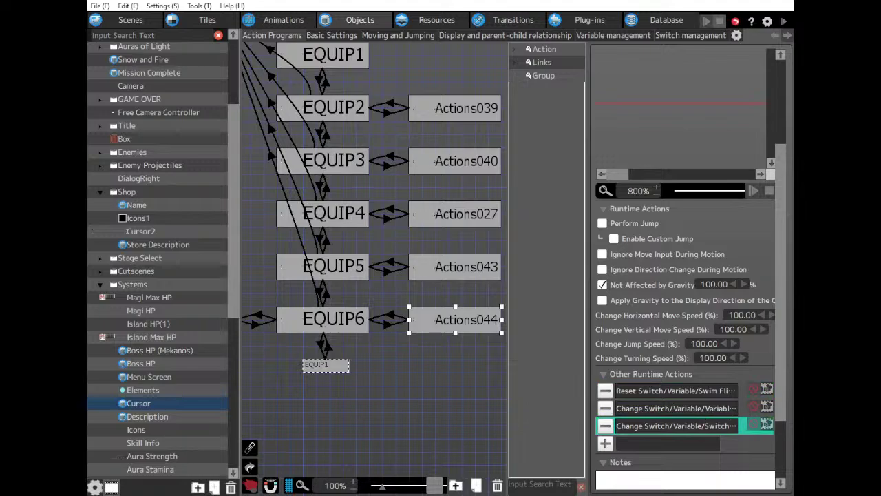
pyautogui.click(700, 408)
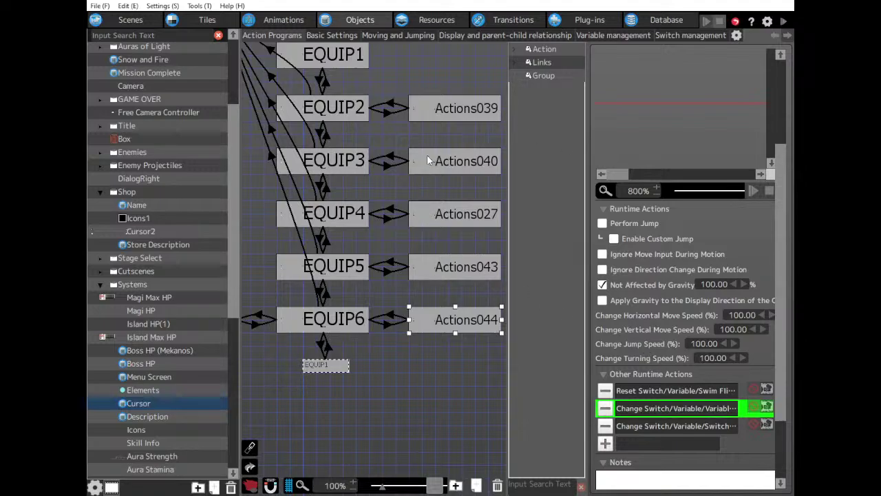
# Examine the Item Shop scene's icon layout and its place among the Home Base scenes.
pyautogui.moveTo(404, 136); pyautogui.dragTo(417, 214, button='middle')
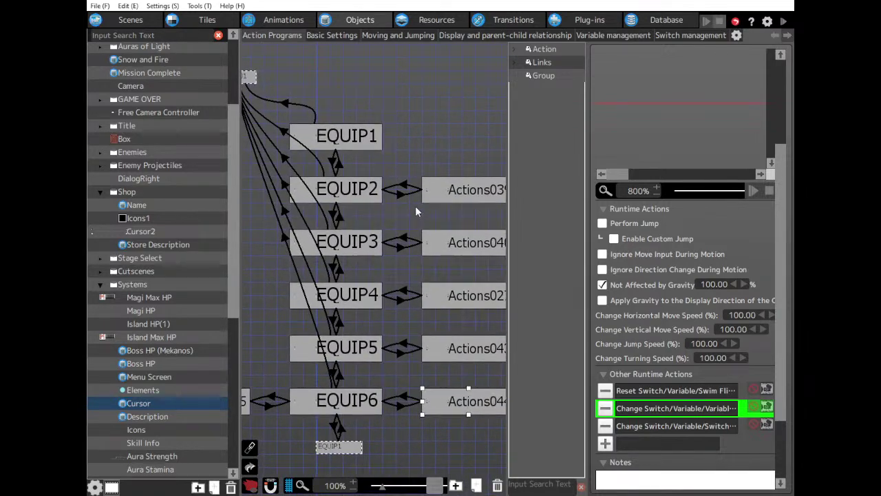
pyautogui.moveTo(336, 137); pyautogui.dragTo(339, 87, button='middle')
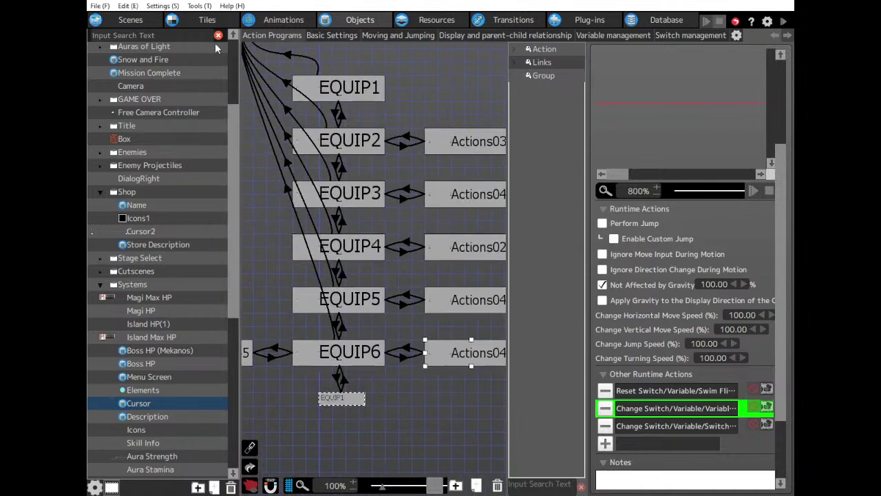
pyautogui.click(126, 17)
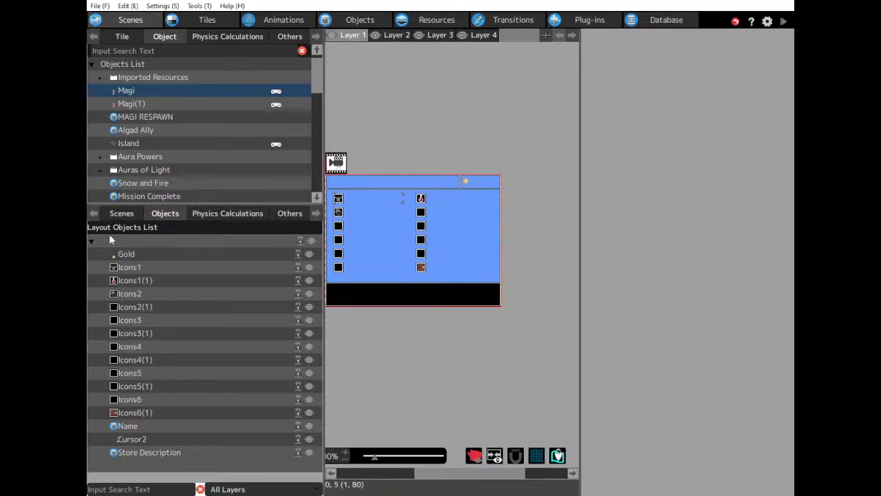
pyautogui.click(128, 215)
pyautogui.scroll(-3, 193, 403)
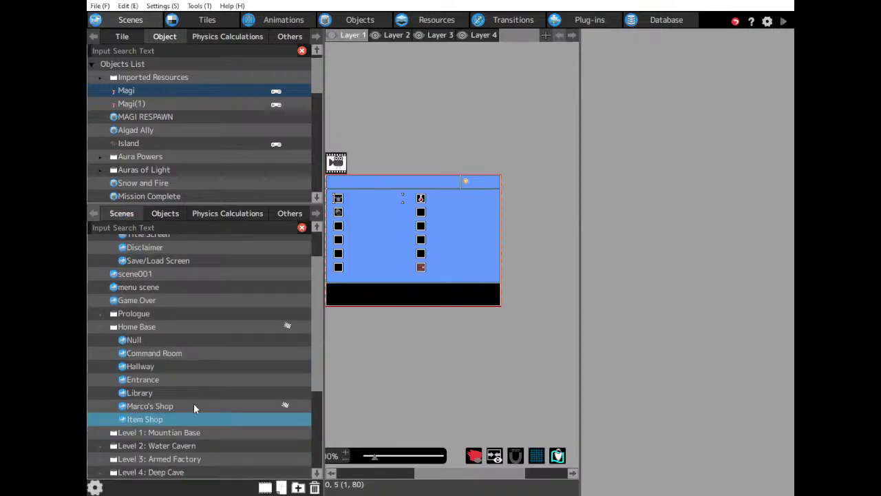
pyautogui.scroll(3, 188, 370)
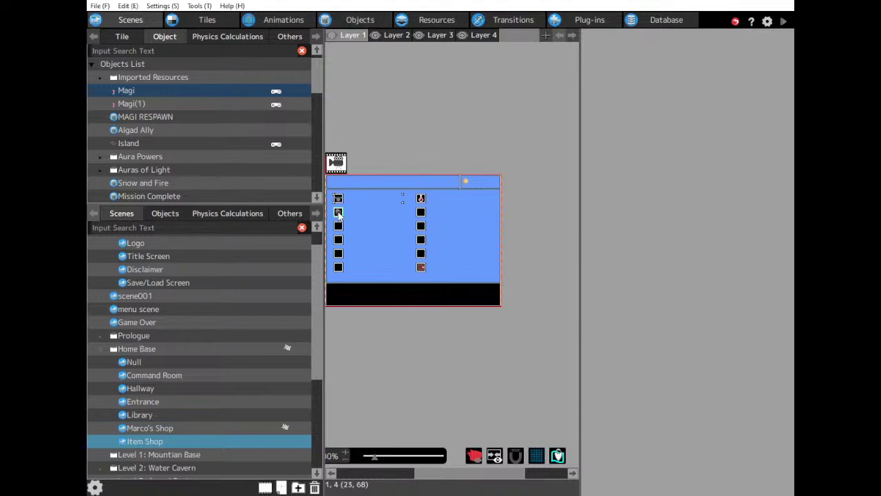
# Review the Change Switch/Variable runtime actions in Actions039, Actions040, Actions027 and Actions043 of the Cursor object.
pyautogui.click(364, 21)
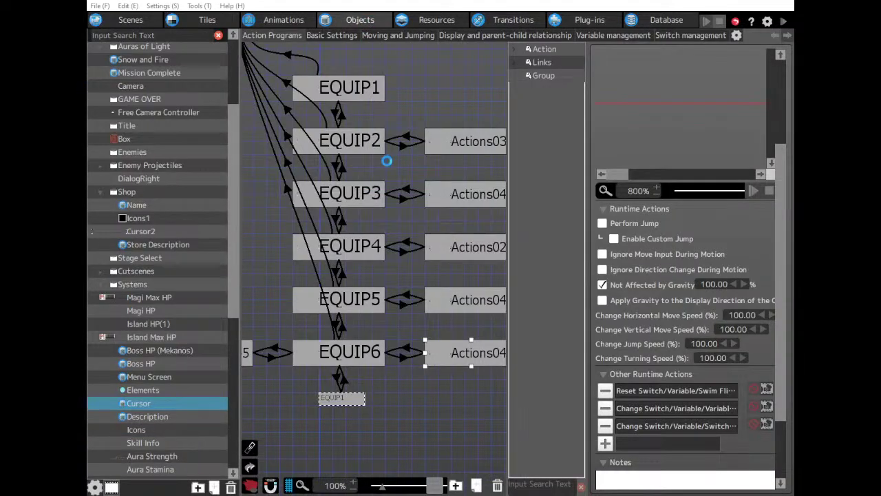
pyautogui.moveTo(482, 179); pyautogui.dragTo(408, 176, button='middle')
pyautogui.click(404, 142)
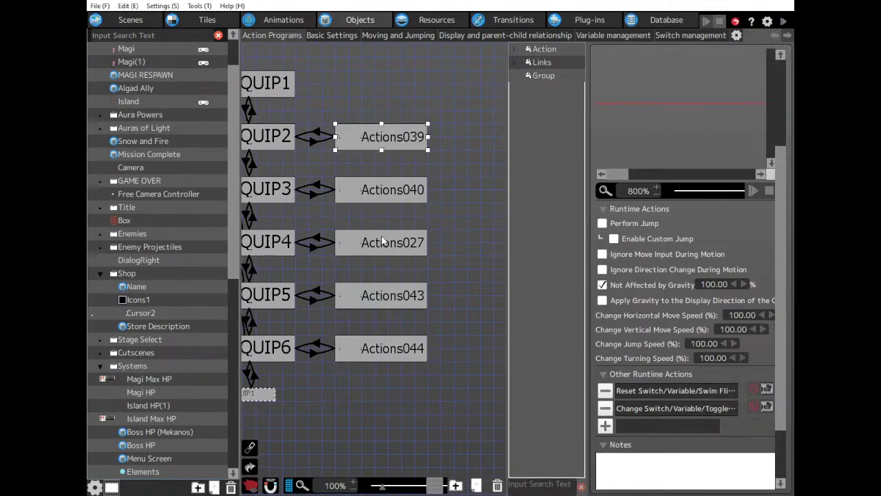
pyautogui.moveTo(382, 241); pyautogui.dragTo(426, 245, button='middle')
pyautogui.click(686, 408)
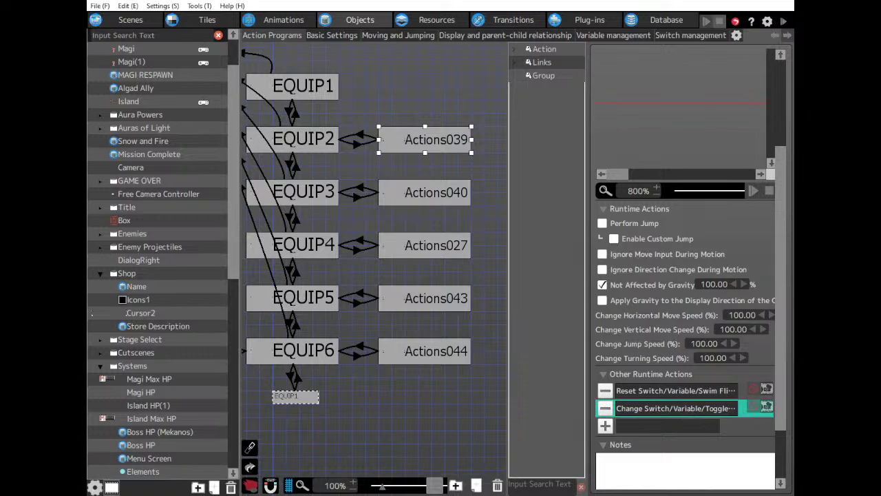
pyautogui.click(420, 189)
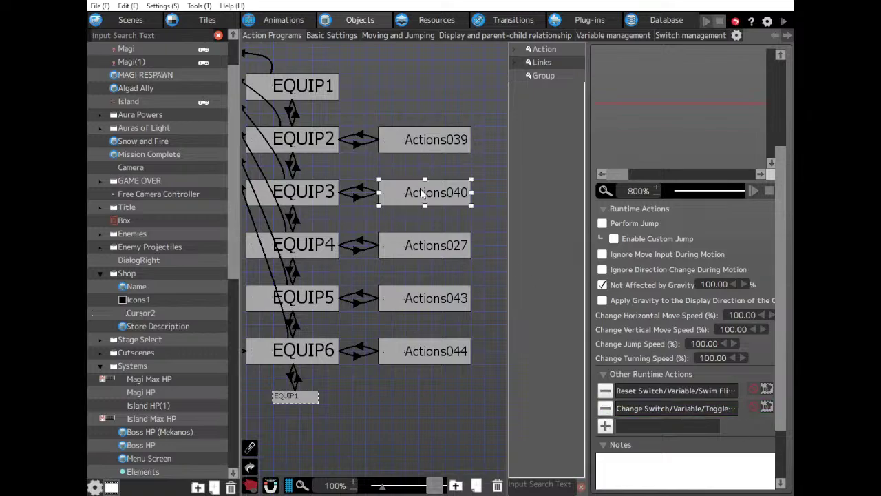
pyautogui.click(432, 255)
pyautogui.click(675, 407)
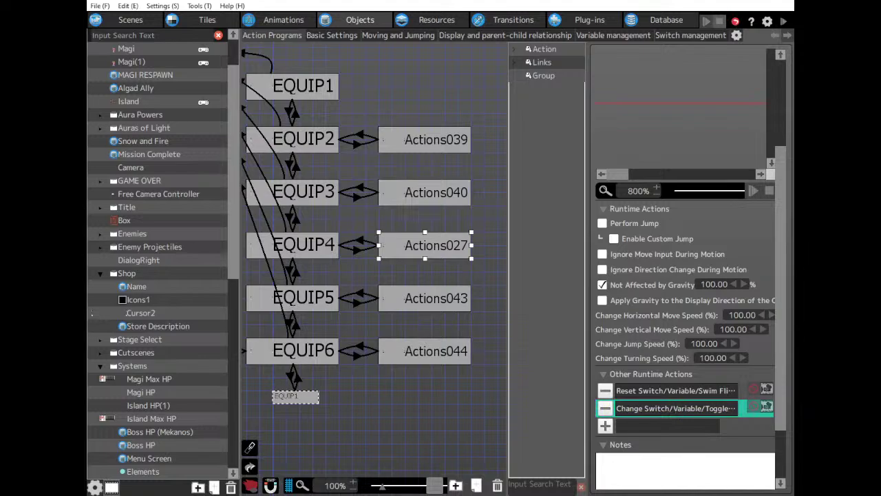
pyautogui.moveTo(404, 299); pyautogui.dragTo(411, 281, button='middle')
pyautogui.click(432, 281)
pyautogui.click(670, 408)
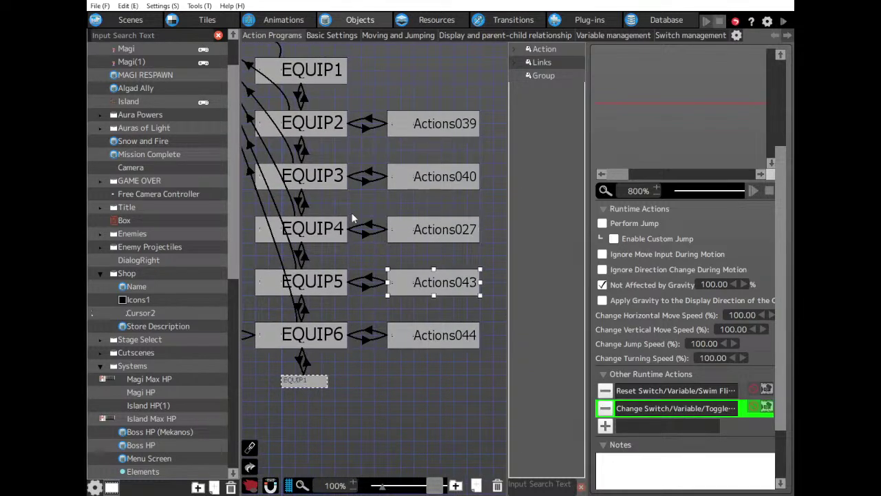
pyautogui.click(433, 179)
pyautogui.click(671, 409)
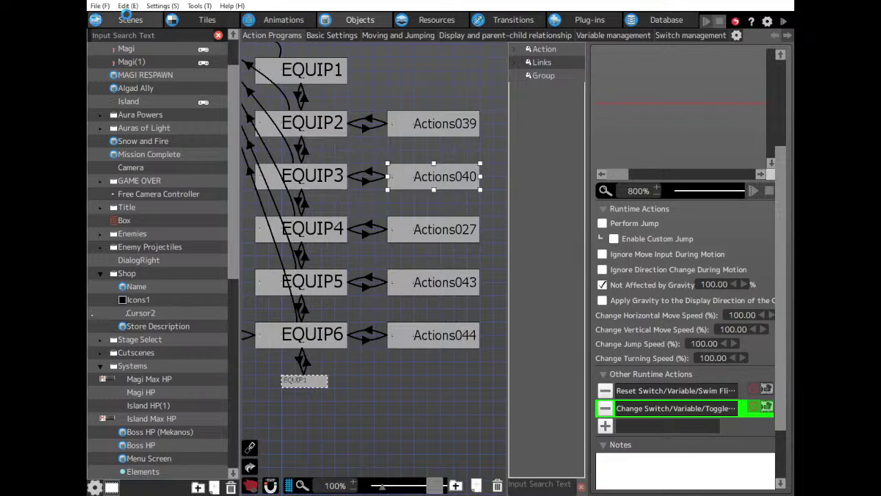
# Compare the Item Shop scene's icon slots with the Change Switch/Variable actions in Actions040, Actions027 and Actions043.
pyautogui.click(130, 20)
pyautogui.click(337, 227)
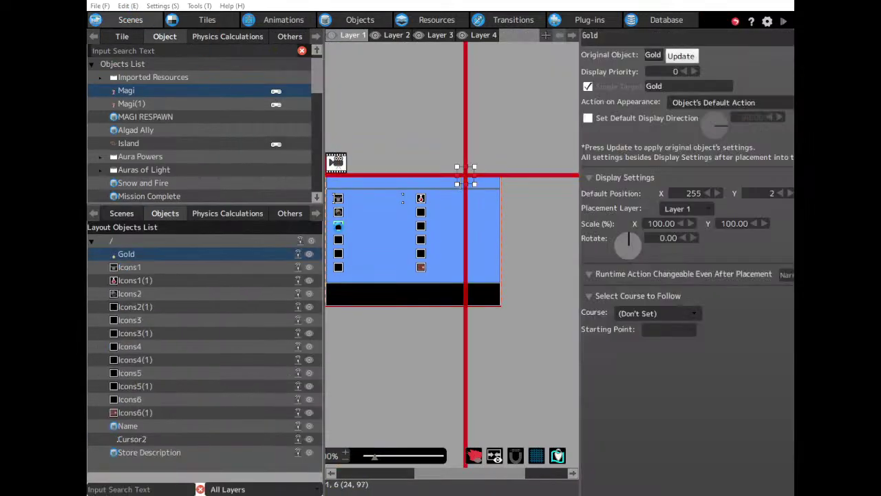
pyautogui.click(360, 19)
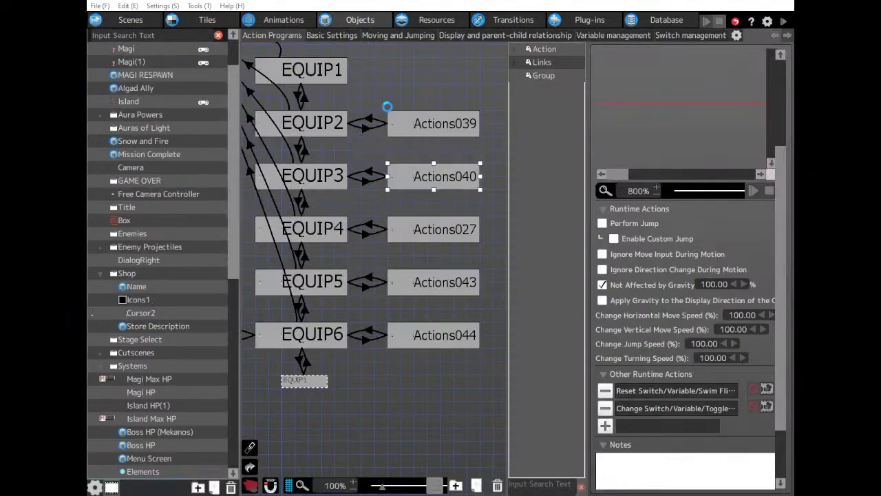
pyautogui.click(684, 408)
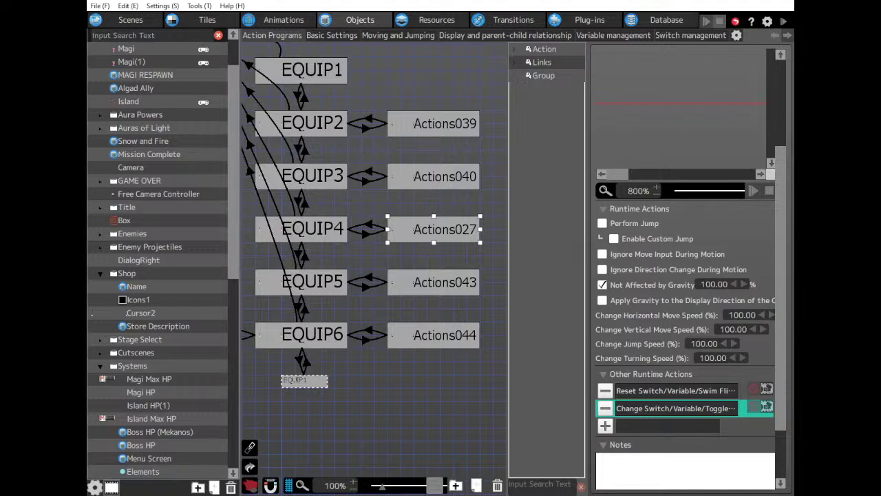
pyautogui.click(617, 401)
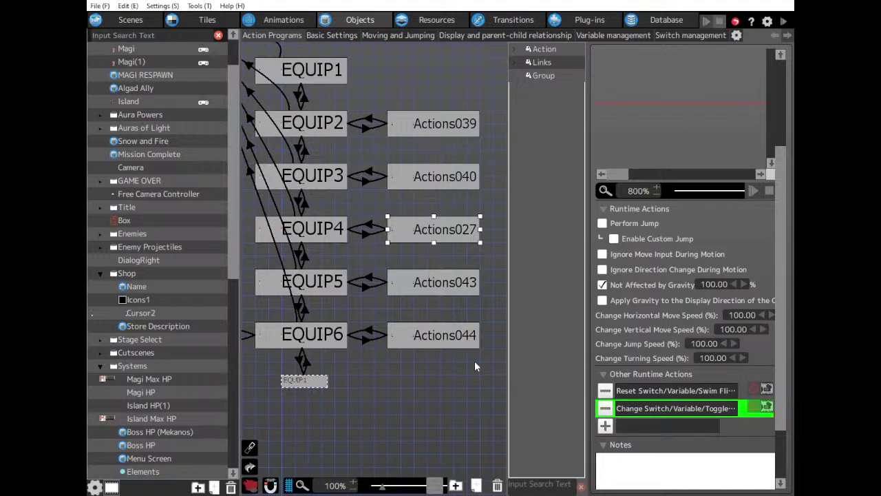
pyautogui.click(420, 285)
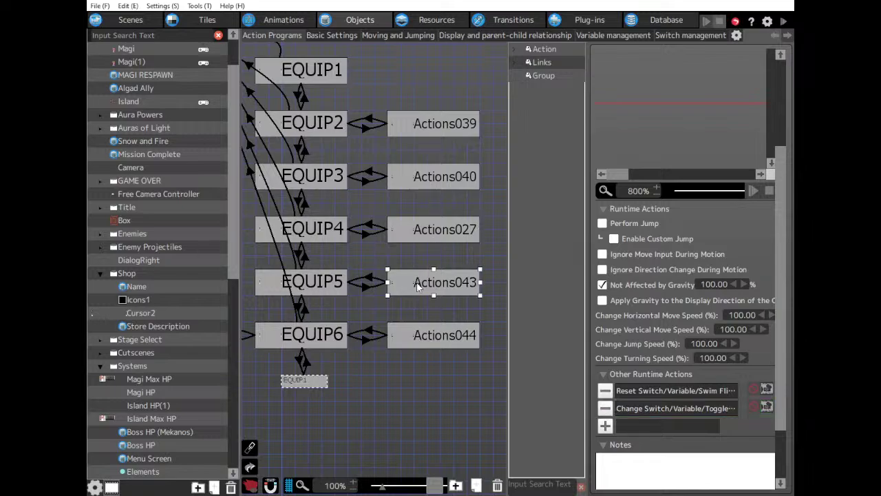
pyautogui.click(119, 22)
pyautogui.click(365, 20)
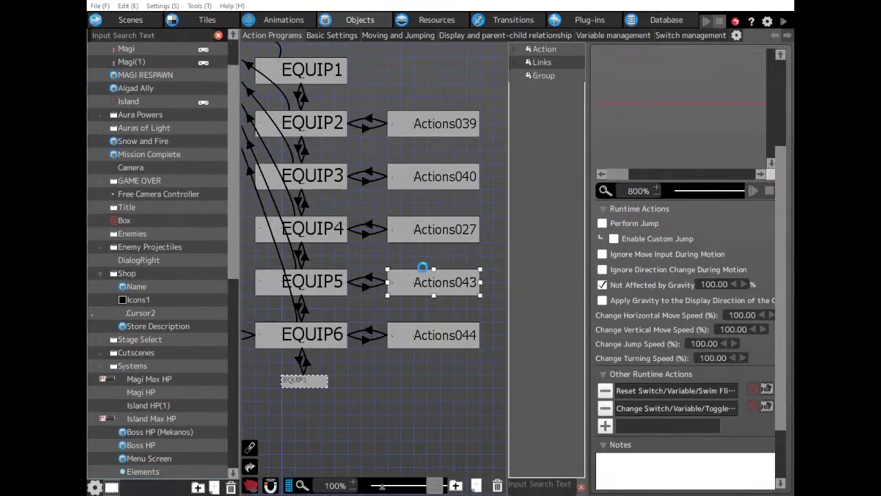
pyautogui.click(641, 408)
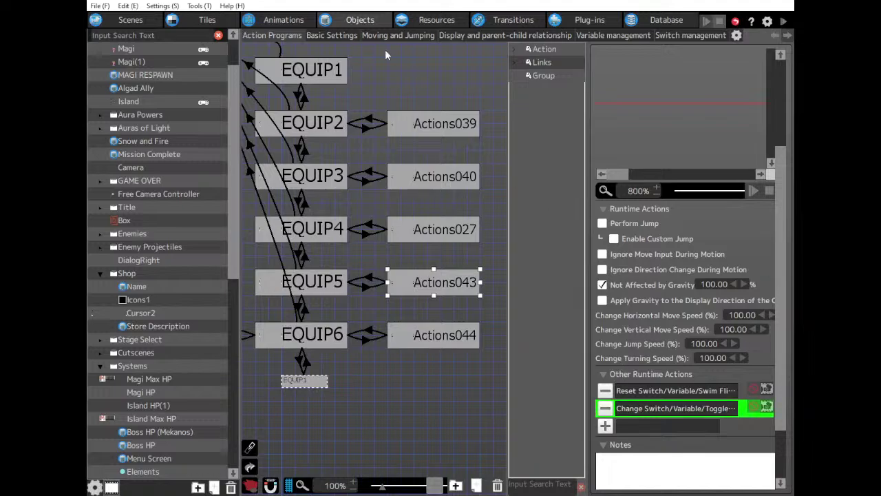
# Turn on the default value of the Stage 2 Clear and Stage 4 Clear switches.
pyautogui.click(437, 21)
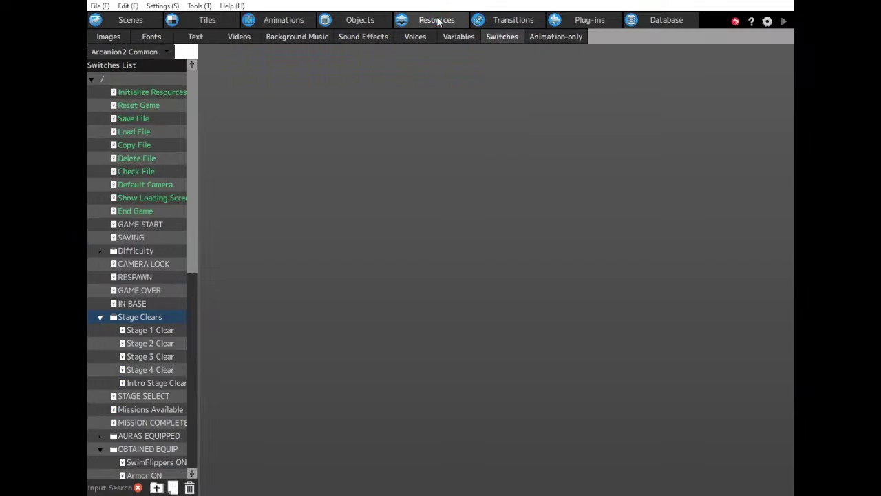
pyautogui.click(131, 343)
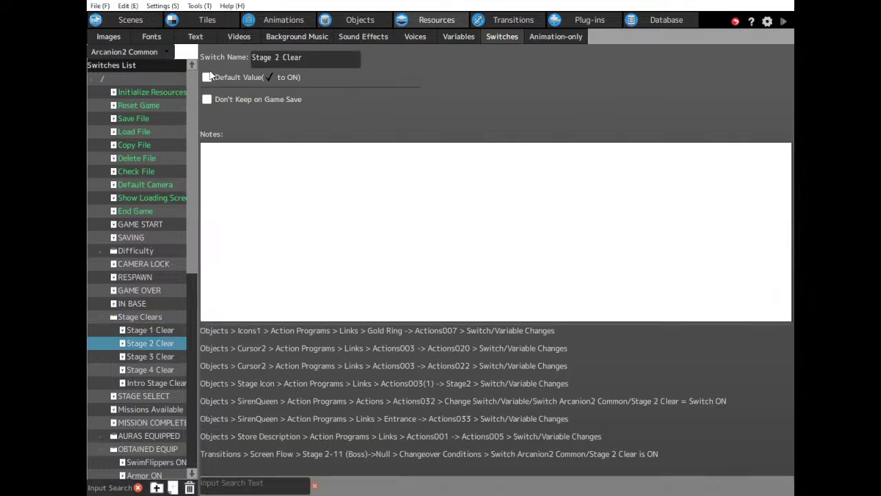
pyautogui.click(207, 78)
pyautogui.click(145, 372)
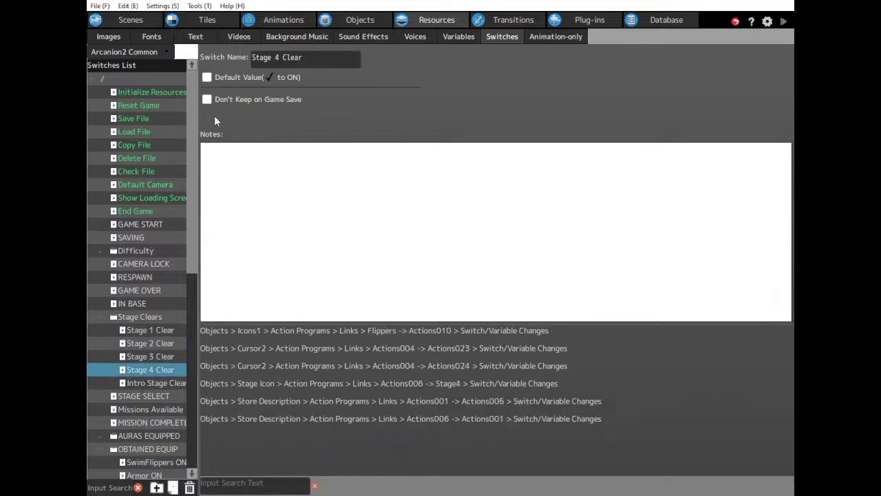
pyautogui.click(207, 77)
# Start a playtest, go down to Charge in the skill menu, and switch to the Armor and Side equipment page.
pyautogui.click(783, 21)
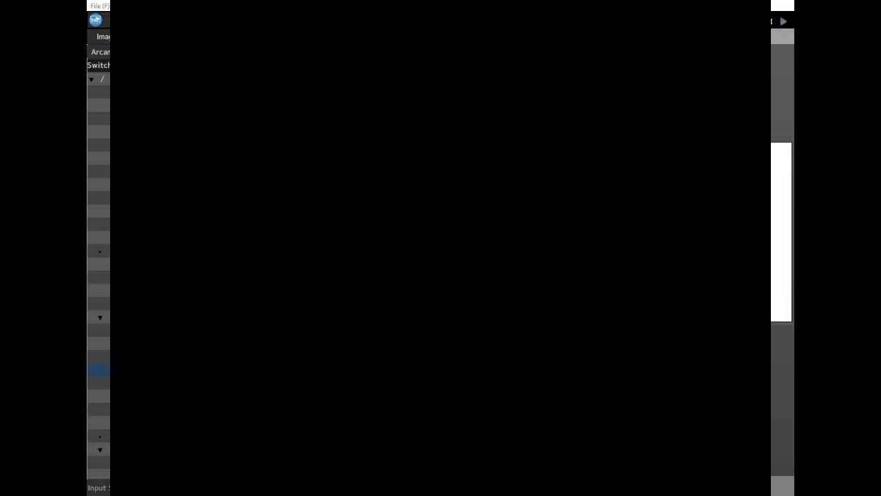
pyautogui.press('Return')
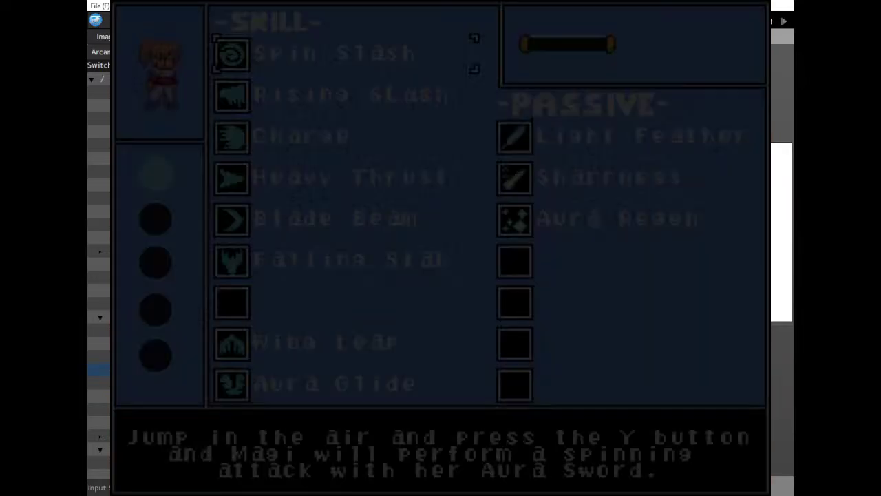
pyautogui.press('Down')
pyautogui.press('Down')
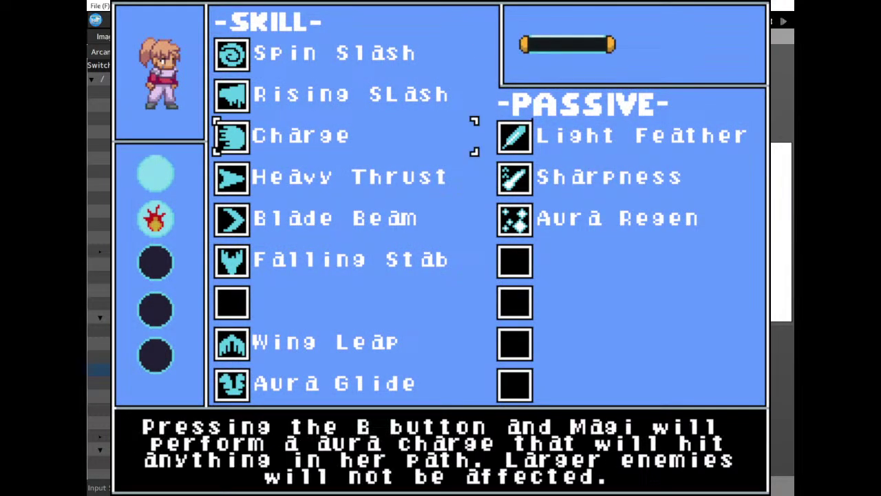
pyautogui.press('w')
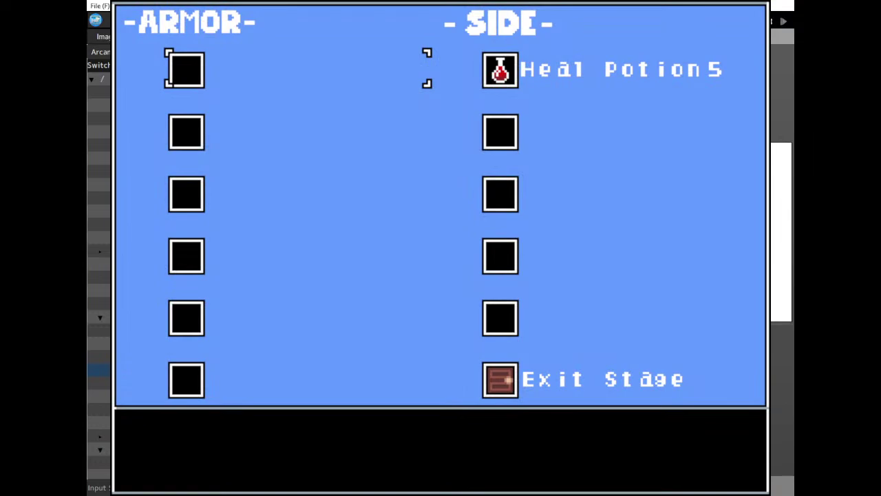
# Move the menu cursor through the Side column's slots and return it to the first Armor slot.
pyautogui.press('Right')
pyautogui.press('Down')
pyautogui.press('Down')
pyautogui.press('Down')
pyautogui.press('Down')
pyautogui.press('Up')
pyautogui.press('Up')
pyautogui.press('Up')
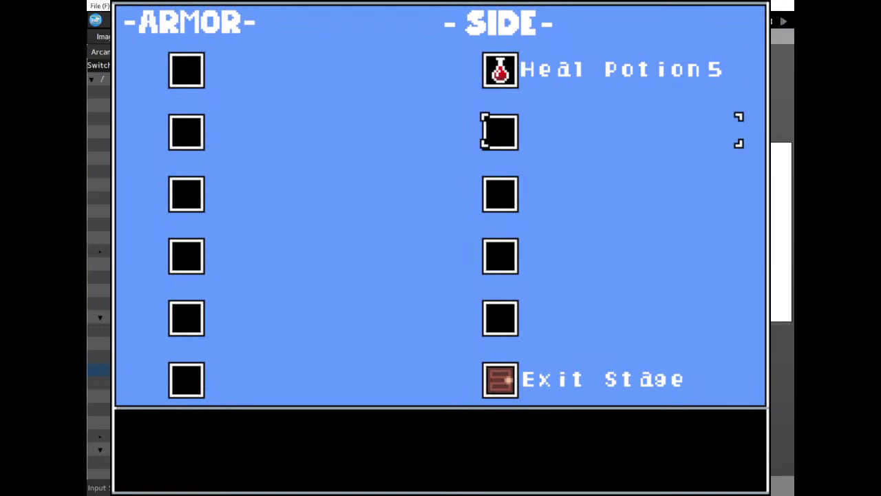
pyautogui.press('Up')
pyautogui.press('Left')
# Cycle through the menu pages and come back to the Armor and Side equipment page.
pyautogui.press('w')
pyautogui.press('w')
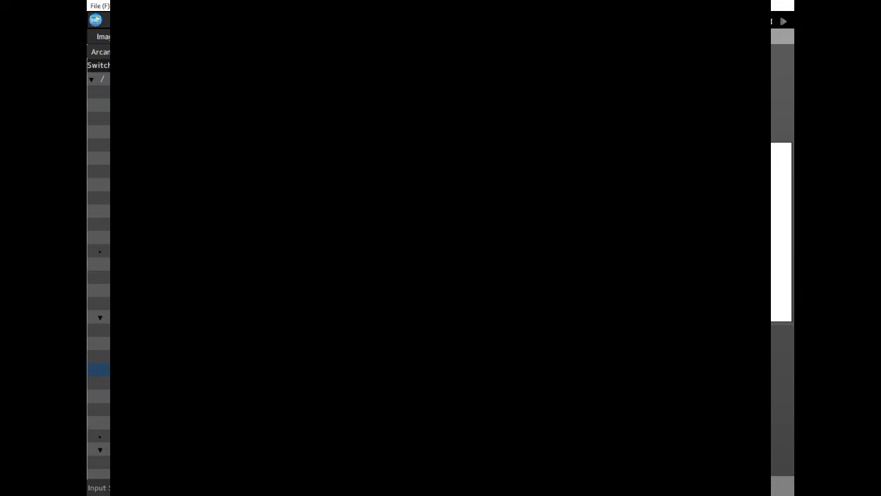
pyautogui.press('w')
pyautogui.press('w')
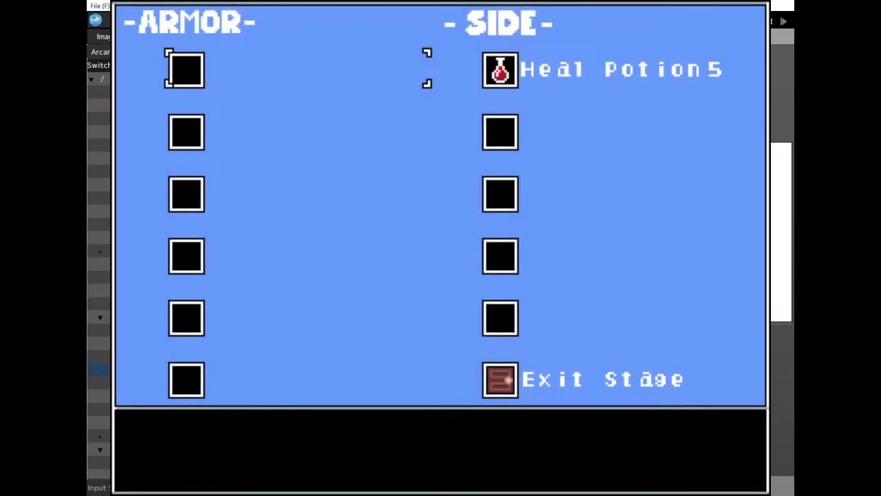
# Leave the equipment menu and raise the Gold variable to 511 in the playtest's common variables and switches data.
pyautogui.press('Escape')
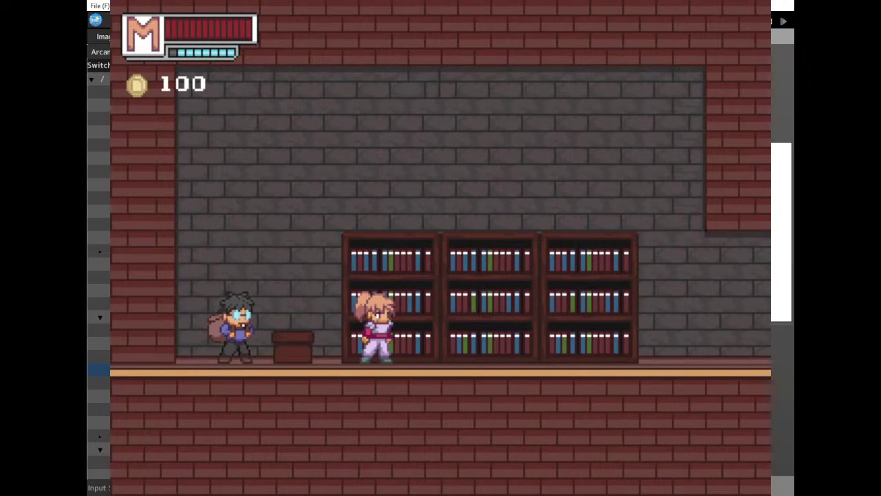
pyautogui.press('F1')
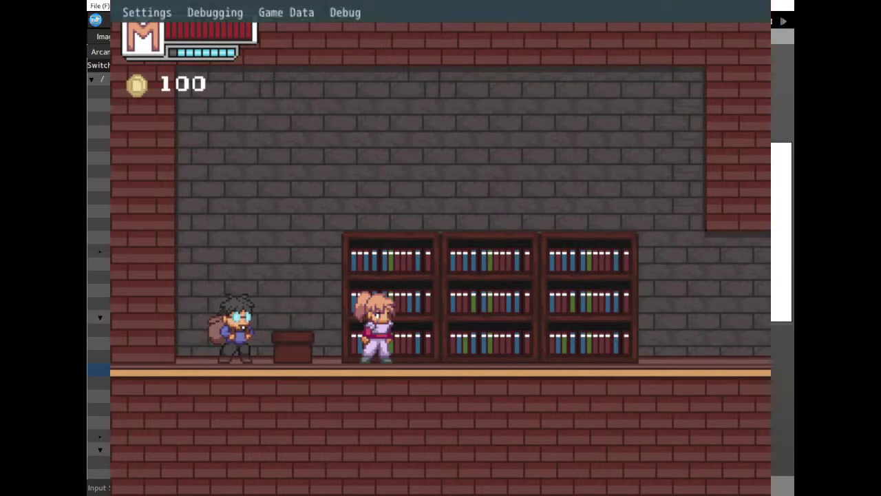
pyautogui.click(326, 26)
pyautogui.click(373, 81)
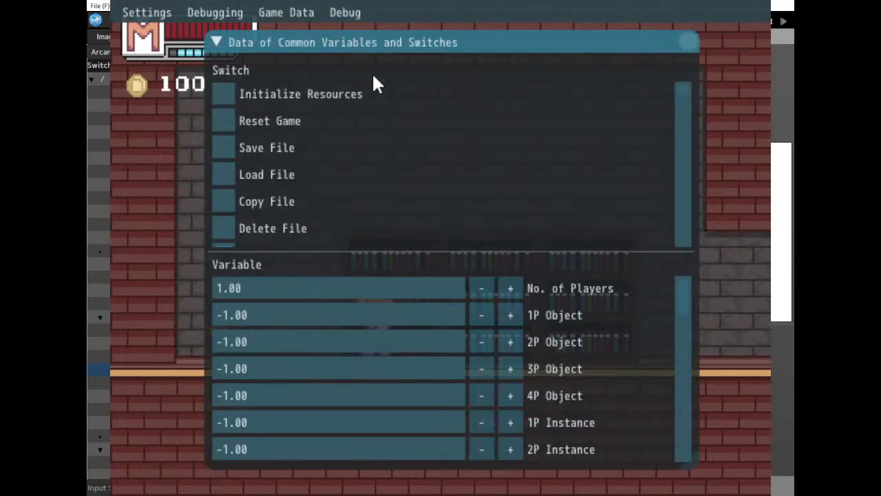
pyautogui.scroll(-5, 366, 199)
pyautogui.scroll(-8, 607, 386)
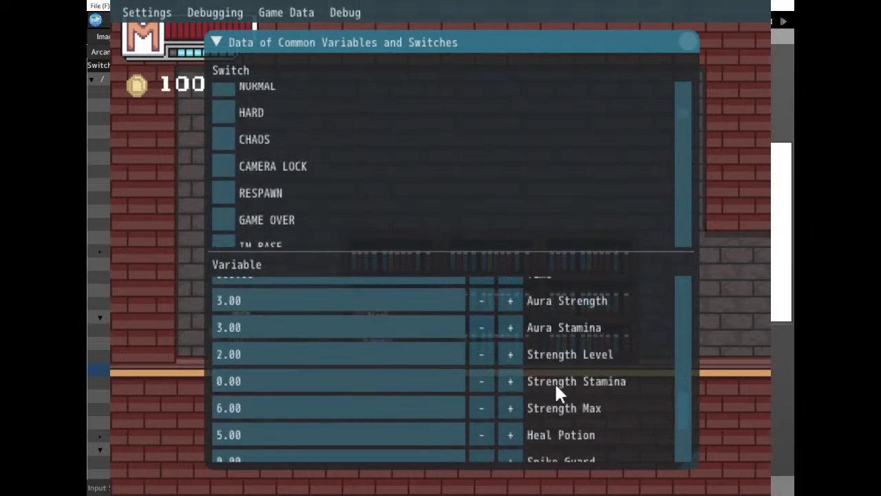
pyautogui.scroll(-5, 550, 399)
pyautogui.moveTo(510, 420); pyautogui.dragTo(510, 420)
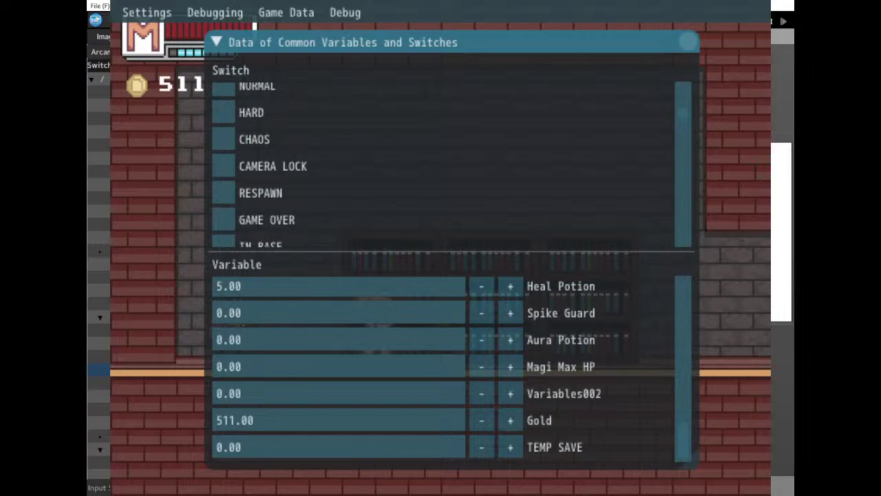
pyautogui.click(688, 42)
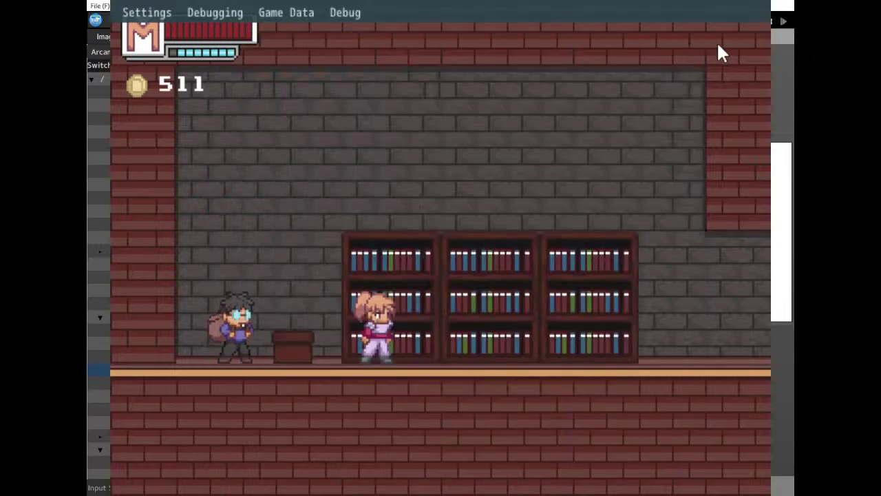
# Talk to the merchant, check the Flippers and Gold Ring entries in his shop, and end the playtest.
pyautogui.press('z')
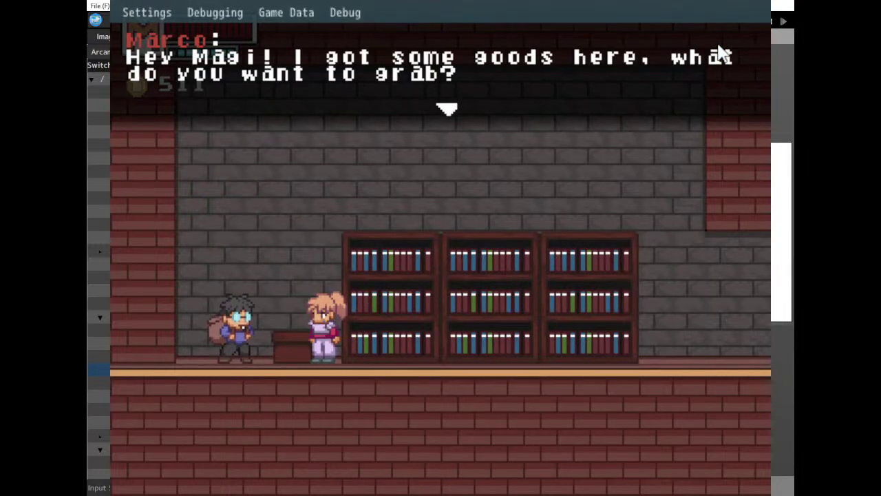
pyautogui.press('z')
pyautogui.press('Down')
pyautogui.press('Down')
pyautogui.press('Down')
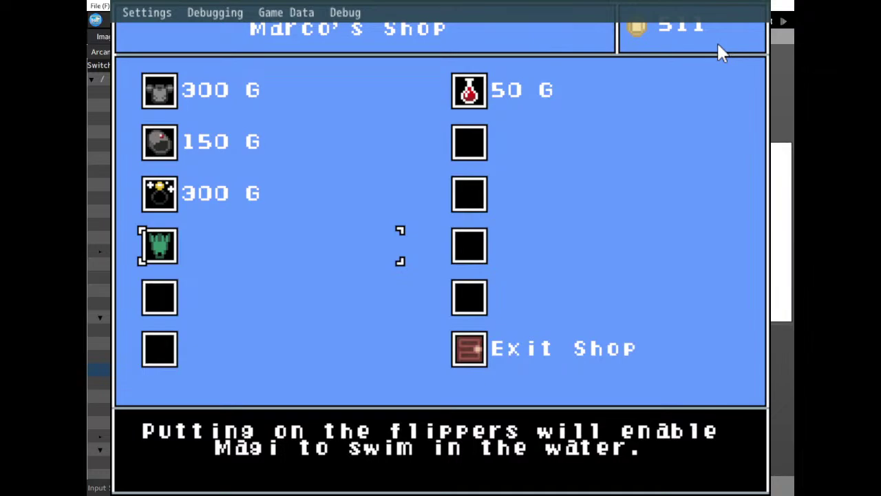
pyautogui.press('Up')
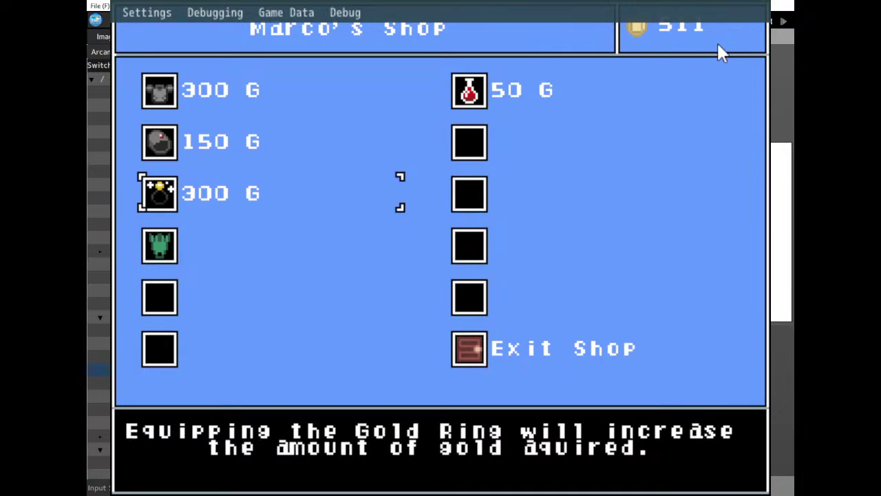
pyautogui.click(757, 3)
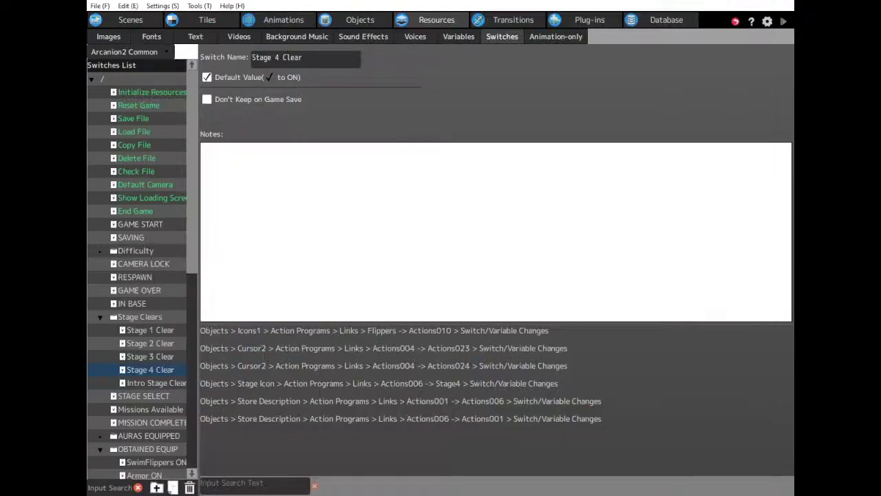
# Look through the Systems objects, collapse that folder, and open the action program of the Shop folder's Icons1 object.
pyautogui.click(360, 19)
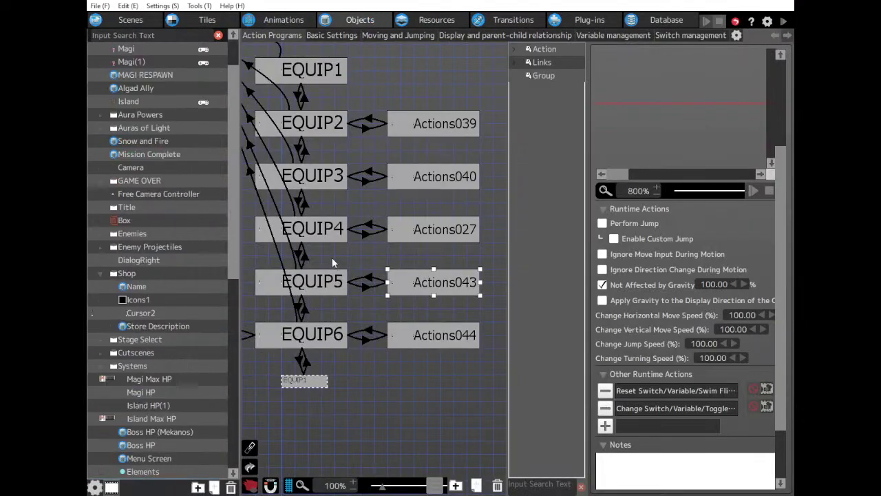
pyautogui.scroll(-3, 163, 365)
pyautogui.click(164, 364)
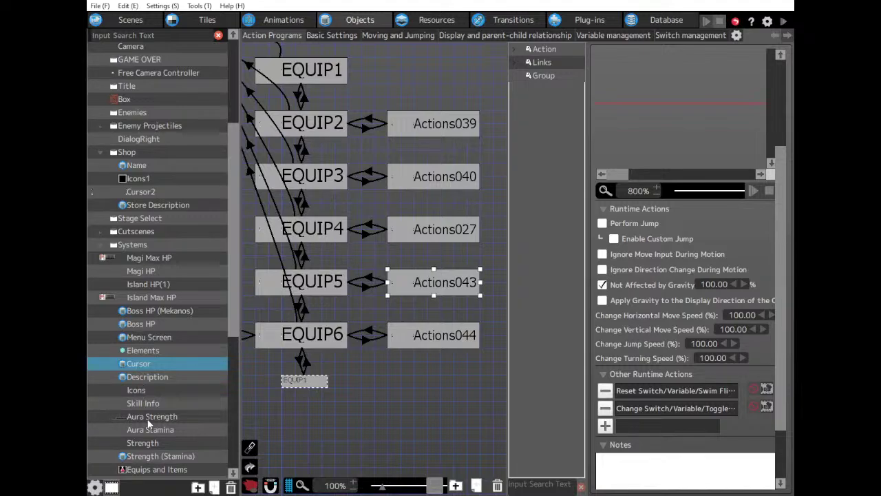
pyautogui.scroll(-1, 146, 423)
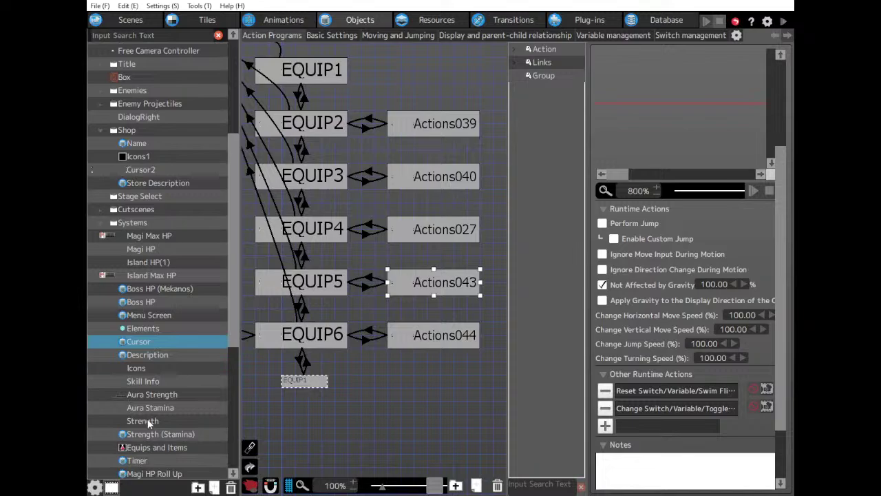
pyautogui.click(138, 369)
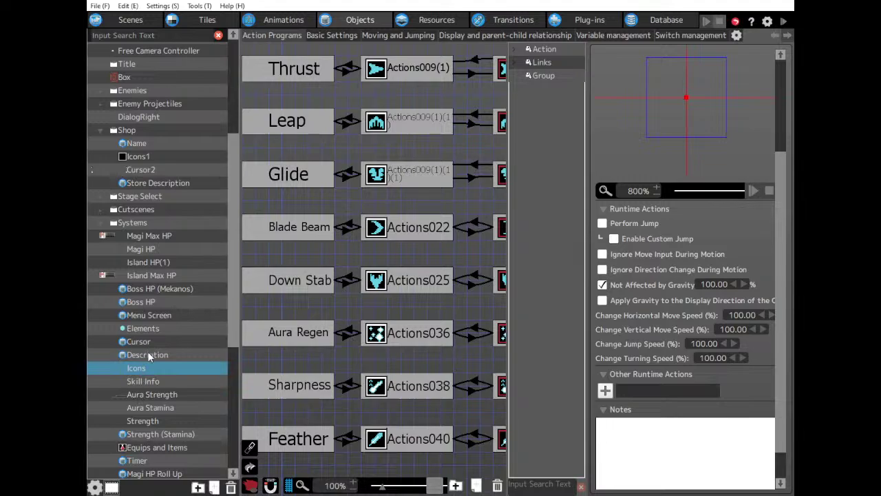
pyautogui.scroll(-6, 148, 359)
pyautogui.scroll(-5, 147, 354)
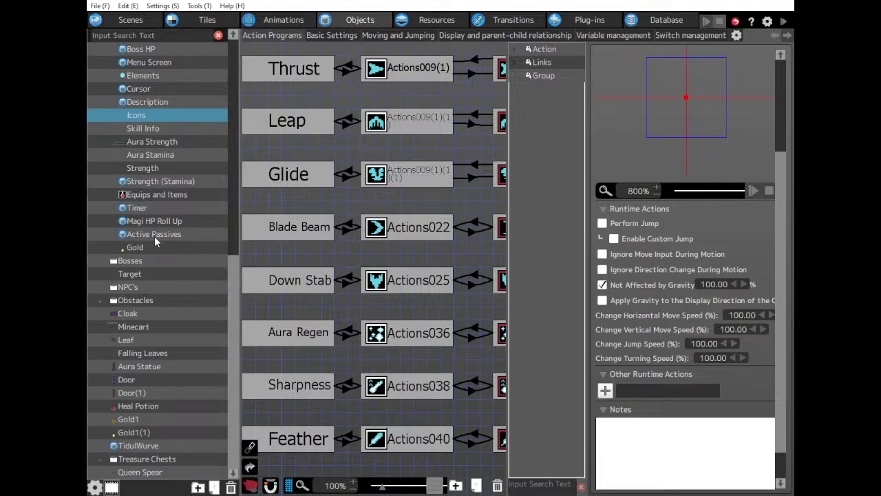
pyautogui.scroll(7, 156, 242)
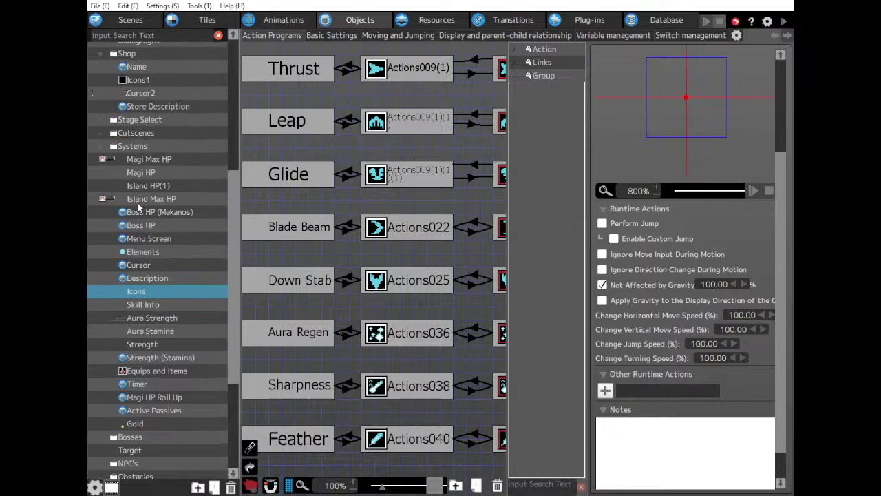
pyautogui.doubleClick(137, 145)
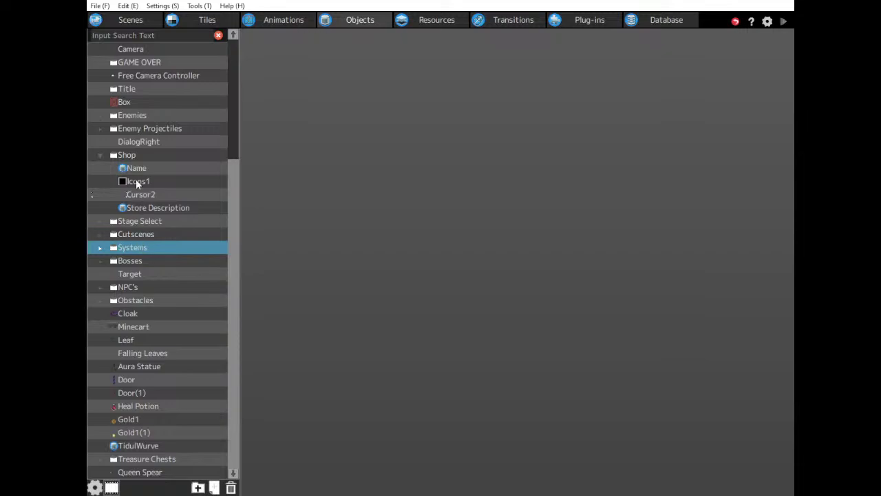
pyautogui.click(136, 181)
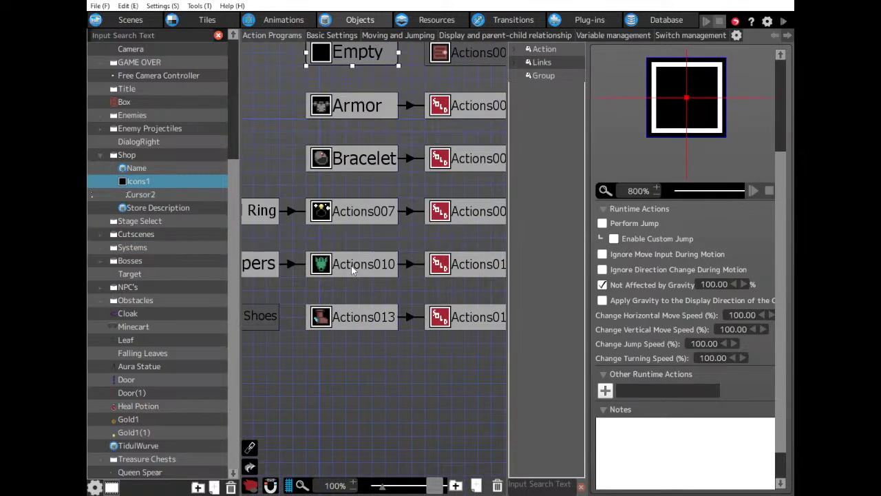
# Compare the Show Text runtime actions of the Gold Ring and Flippers icons, and set the Flippers price text to 160 G.
pyautogui.click(353, 271)
pyautogui.click(363, 214)
pyautogui.click(676, 390)
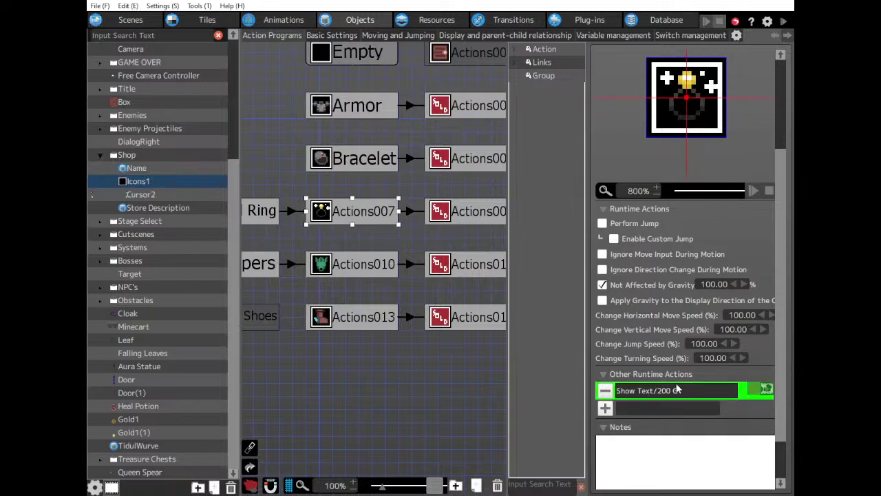
pyautogui.click(320, 262)
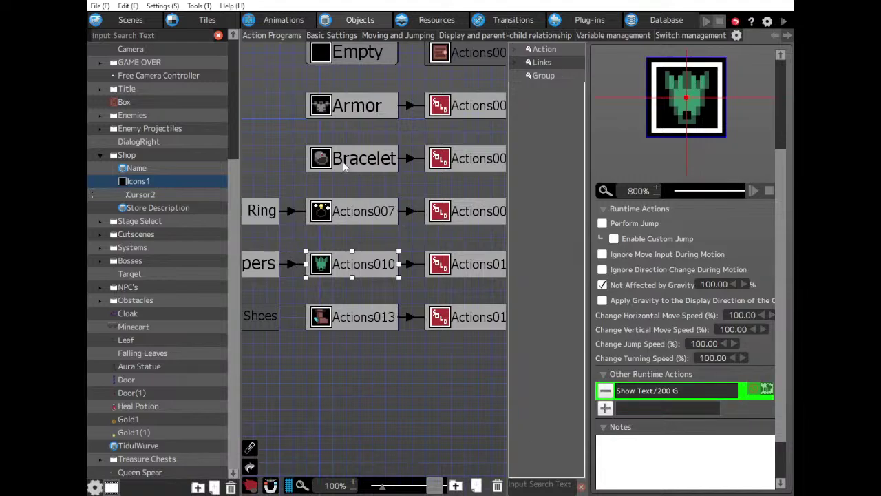
pyautogui.moveTo(359, 225); pyautogui.dragTo(411, 229, button='middle')
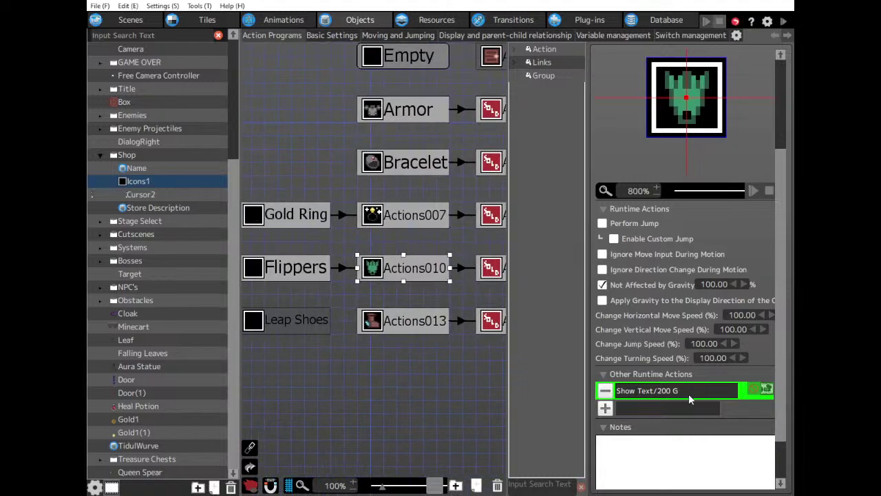
pyautogui.click(377, 207)
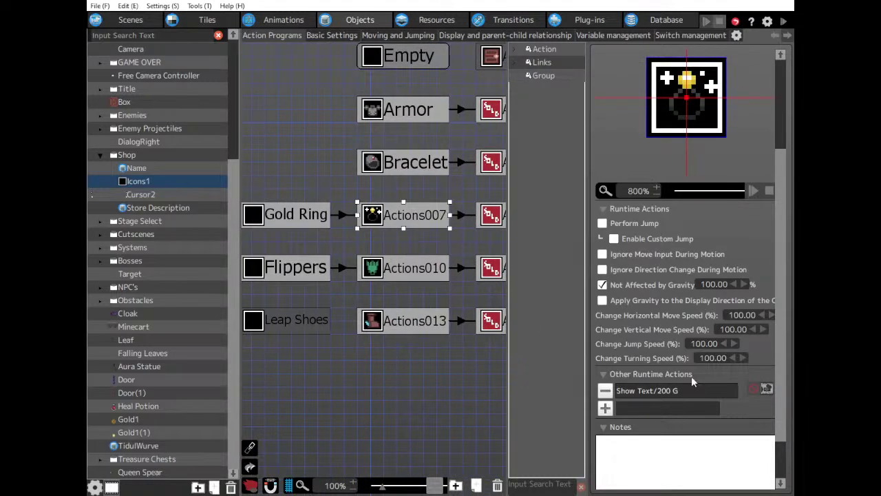
pyautogui.click(702, 390)
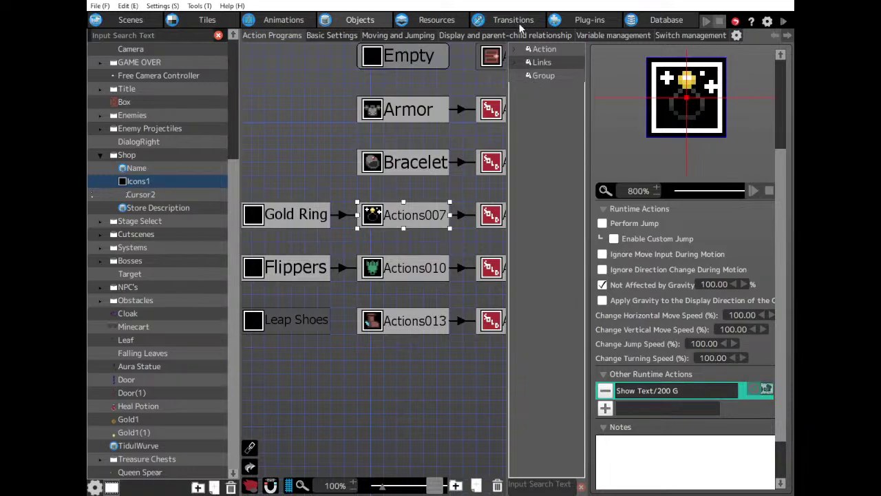
pyautogui.click(412, 270)
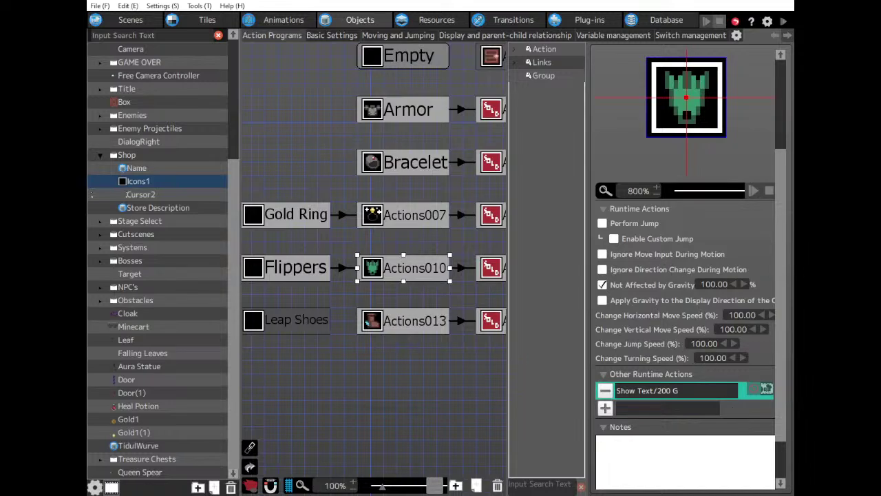
pyautogui.press('Return')
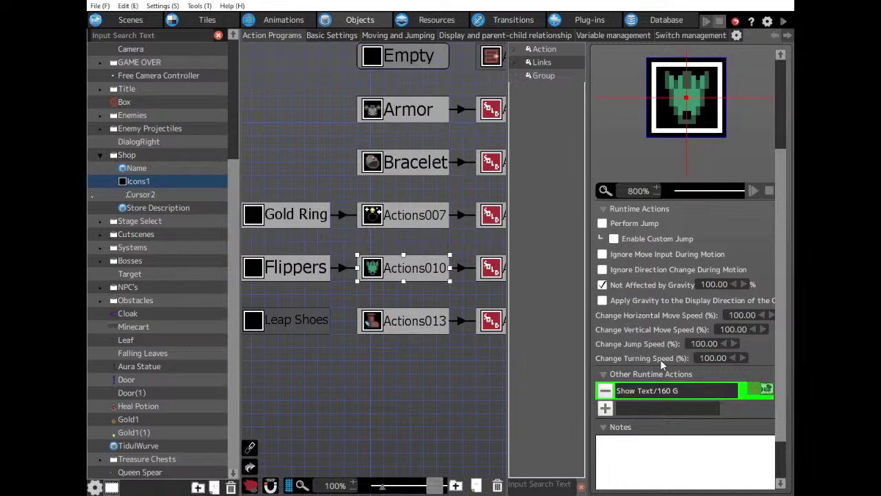
# In Cursor2, examine Actions004, Actions023 and Actions025, and open the second Switch/Variable Changes condition of the link from Actions004 to Actions023.
pyautogui.click(155, 196)
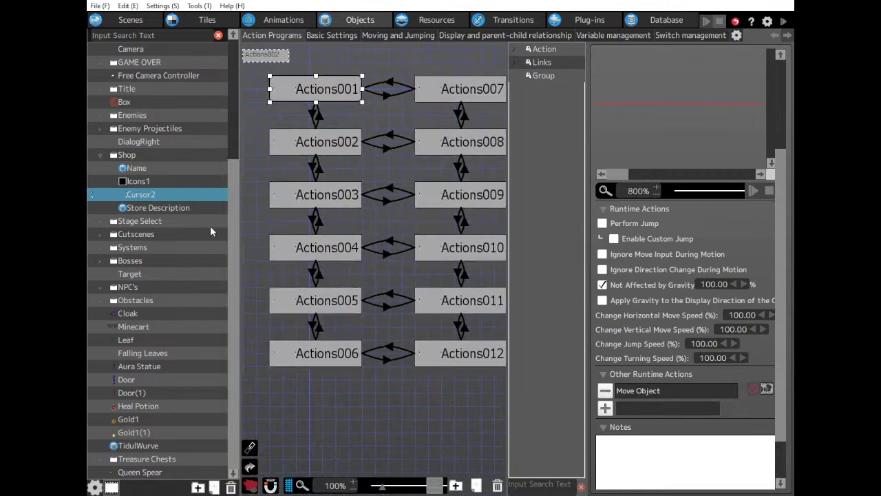
pyautogui.moveTo(381, 247); pyautogui.dragTo(418, 232, button='middle')
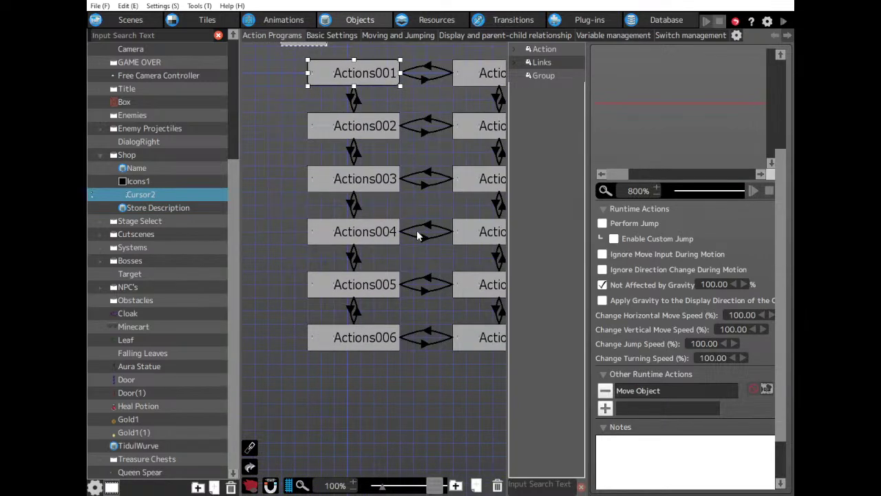
pyautogui.moveTo(330, 242); pyautogui.dragTo(570, 233, button='middle')
pyautogui.moveTo(402, 241); pyautogui.dragTo(337, 236, button='middle')
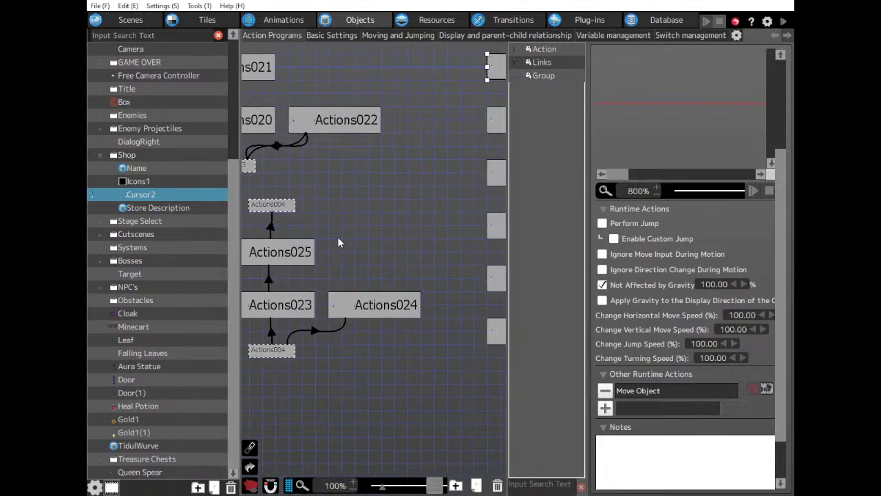
pyautogui.click(270, 336)
pyautogui.moveTo(387, 306); pyautogui.dragTo(240, 292, button='middle')
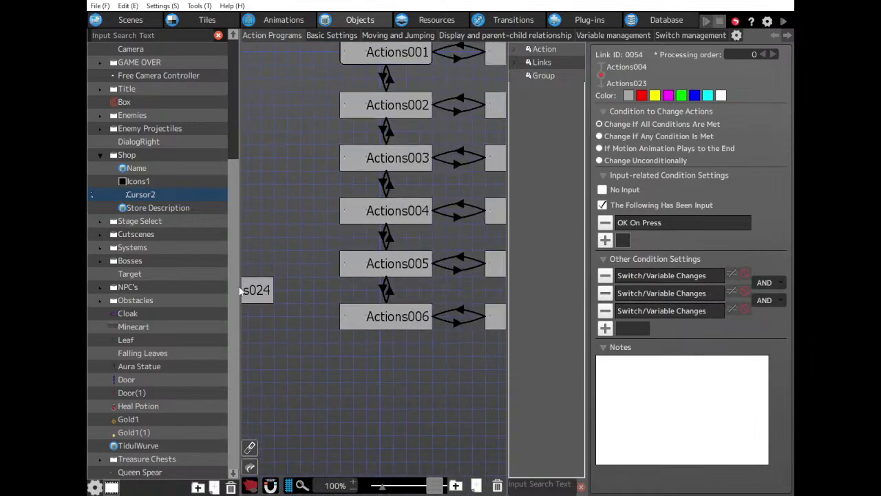
pyautogui.click(420, 211)
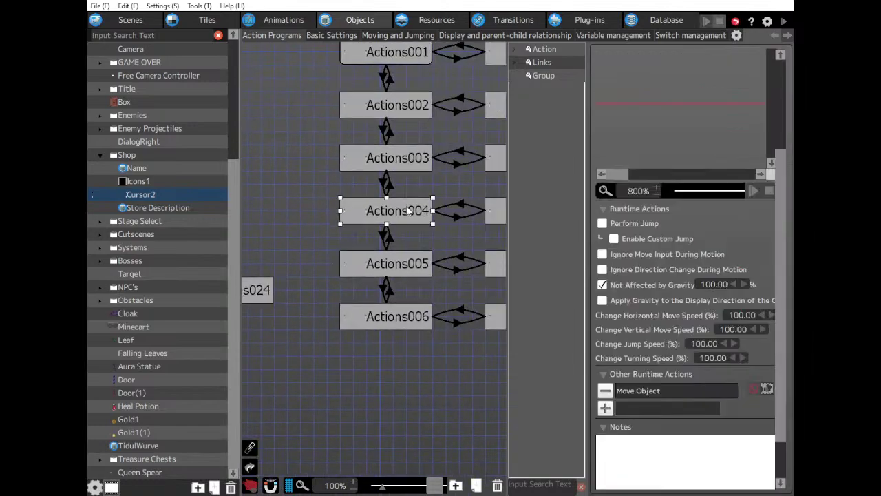
pyautogui.moveTo(296, 270); pyautogui.dragTo(460, 255, button='middle')
pyautogui.click(298, 279)
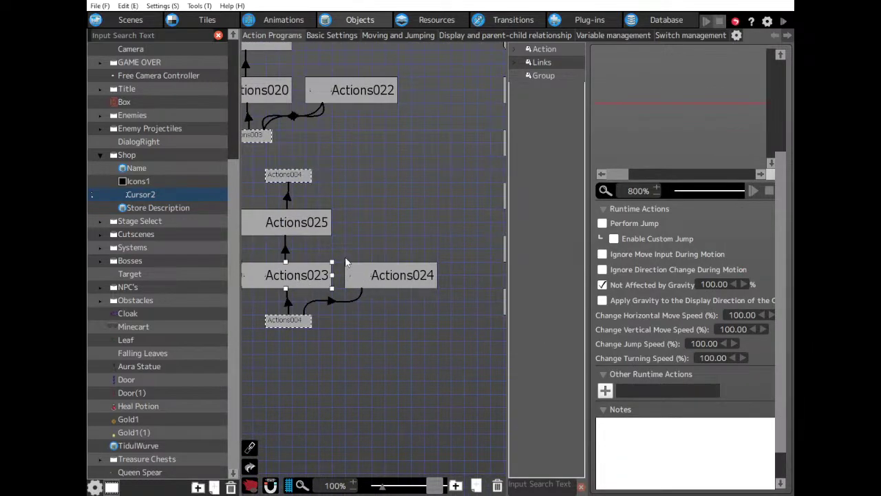
pyautogui.click(307, 221)
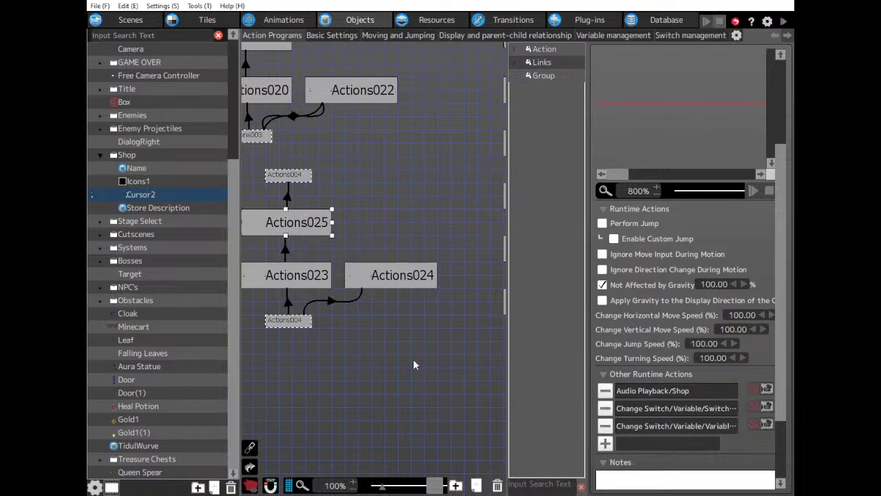
pyautogui.click(287, 303)
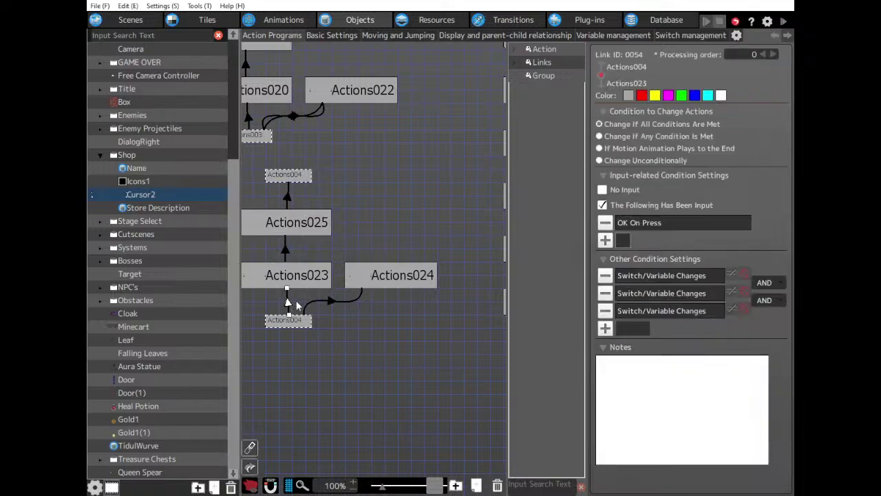
pyautogui.click(666, 294)
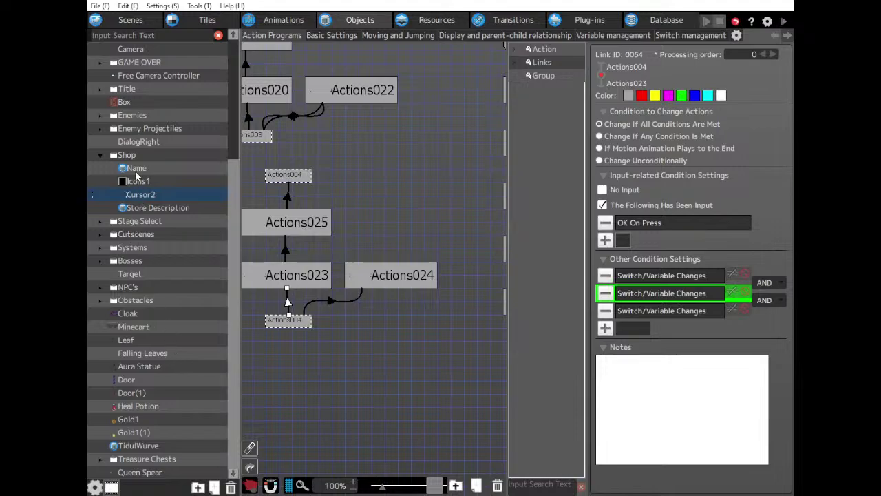
# Check the Flippers entry's Actions010 in Icons1 and the Switch/Variable Changes conditions on Cursor2's links from Actions004 to Actions023 and Actions024.
pyautogui.click(137, 183)
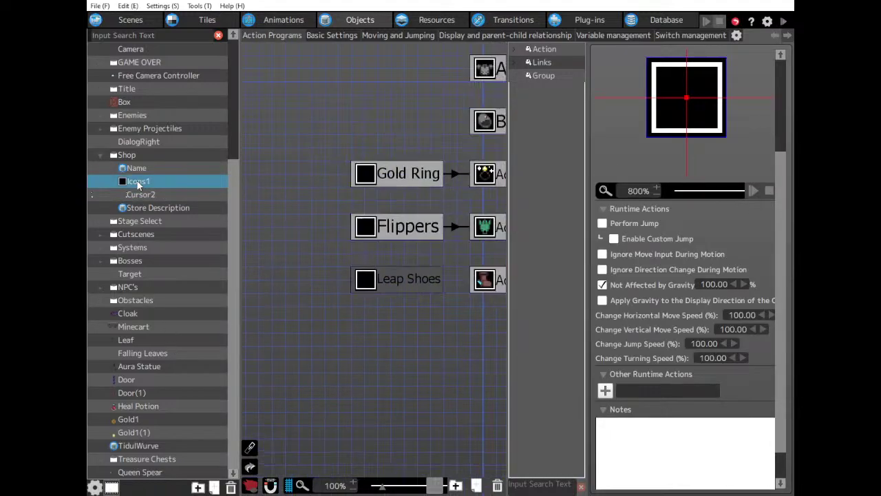
pyautogui.click(482, 273)
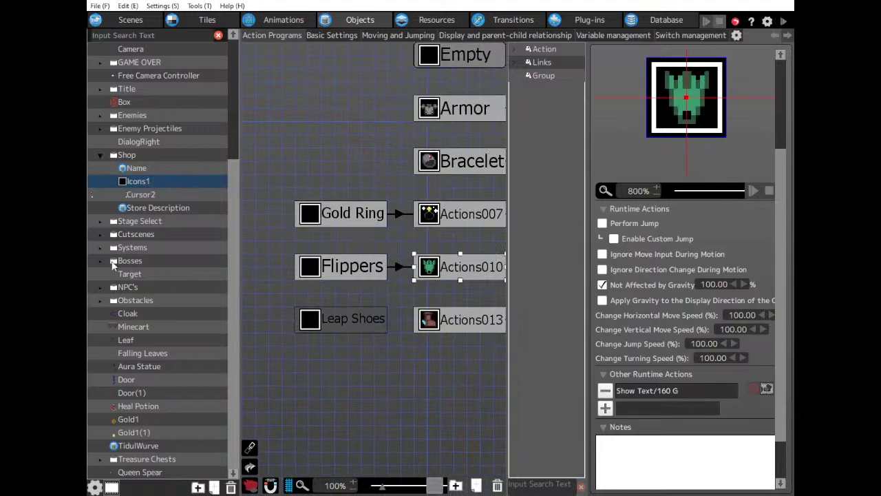
pyautogui.click(141, 195)
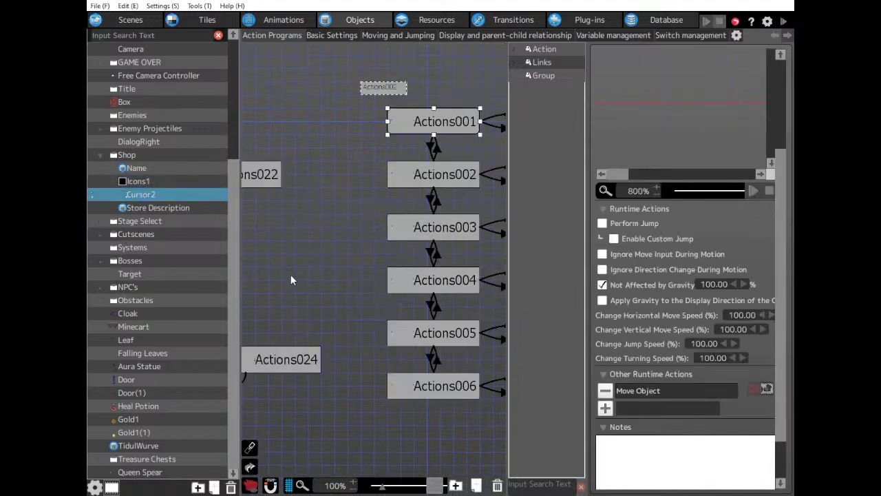
pyautogui.moveTo(291, 279); pyautogui.dragTo(456, 203, button='middle')
pyautogui.click(379, 310)
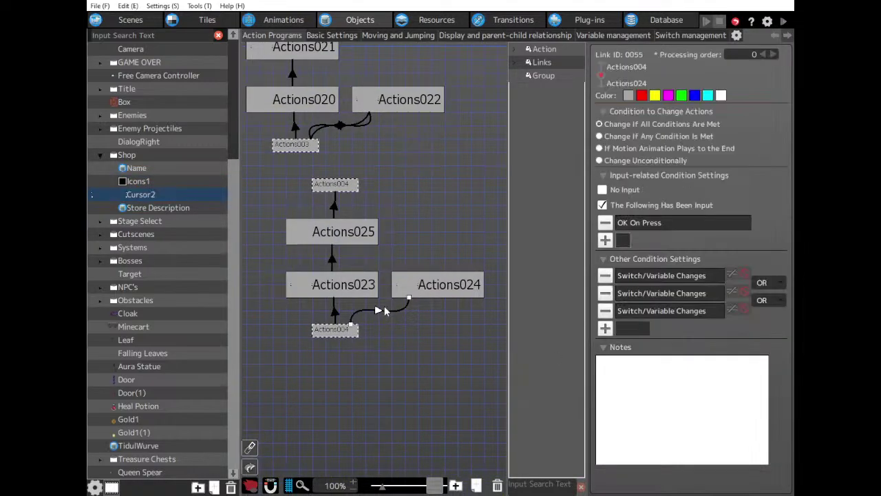
pyautogui.click(665, 281)
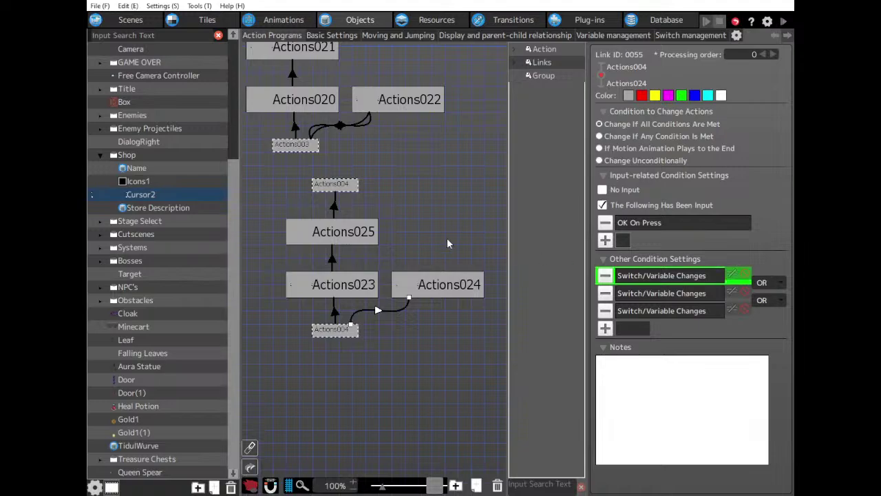
pyautogui.click(334, 309)
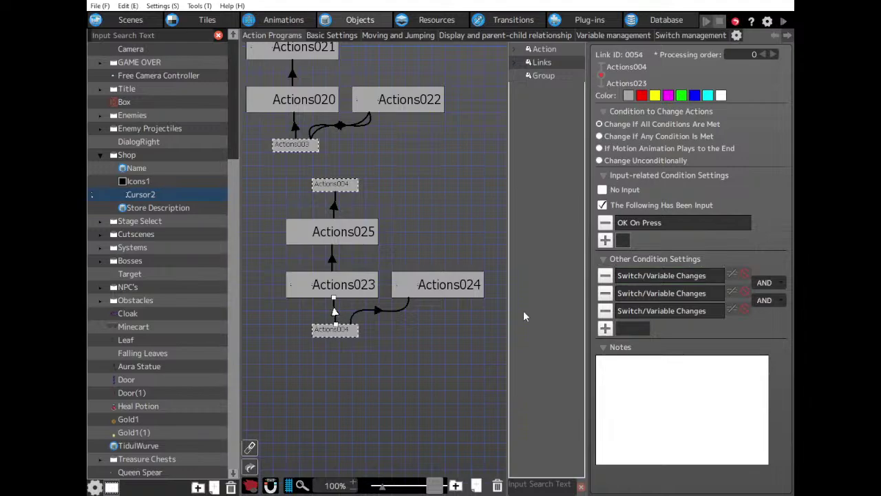
pyautogui.click(682, 274)
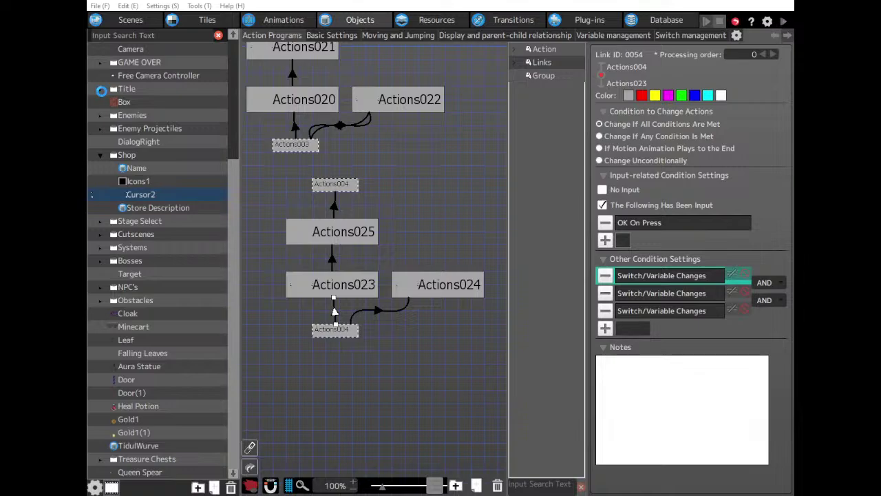
# Start a playtest, talk to the merchant to enter his shop, and move the cursor down to the Flippers.
pyautogui.press('F5')
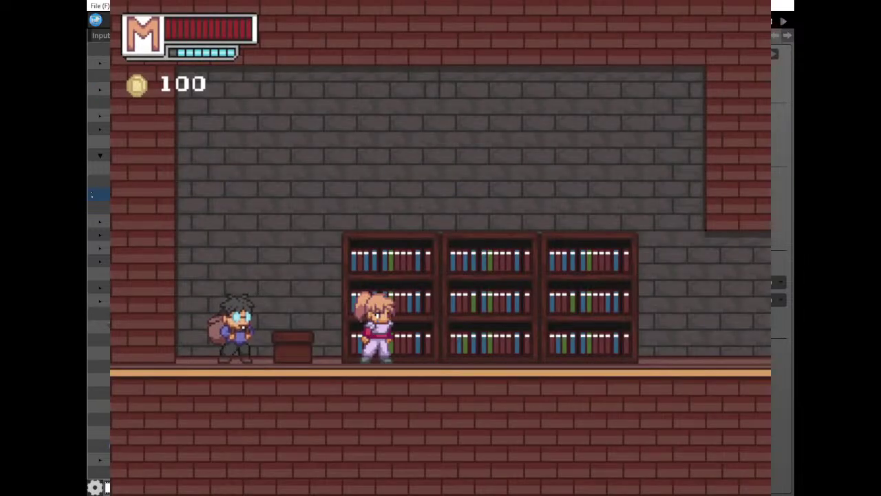
pyautogui.press('Left')
pyautogui.press('Return')
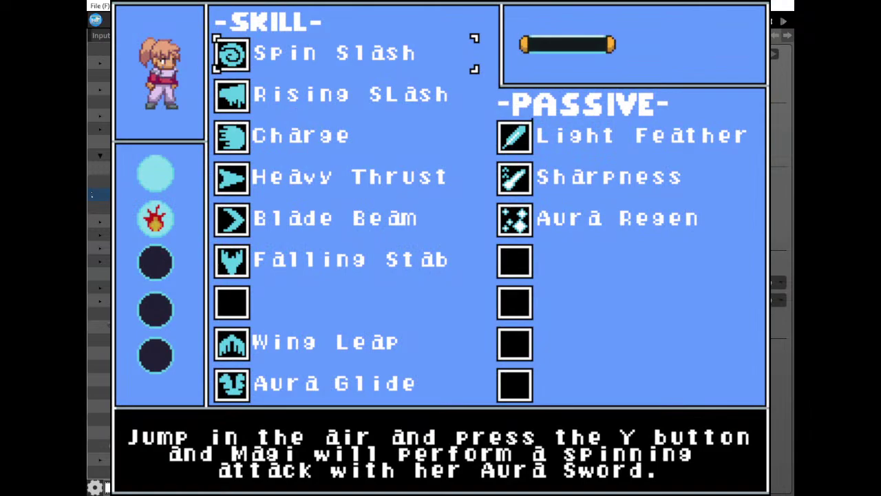
pyautogui.press('Escape')
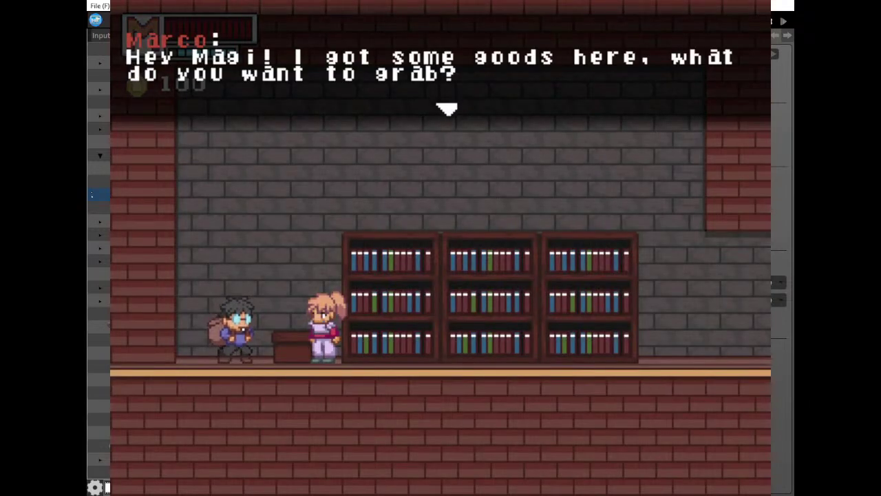
pyautogui.press('Return')
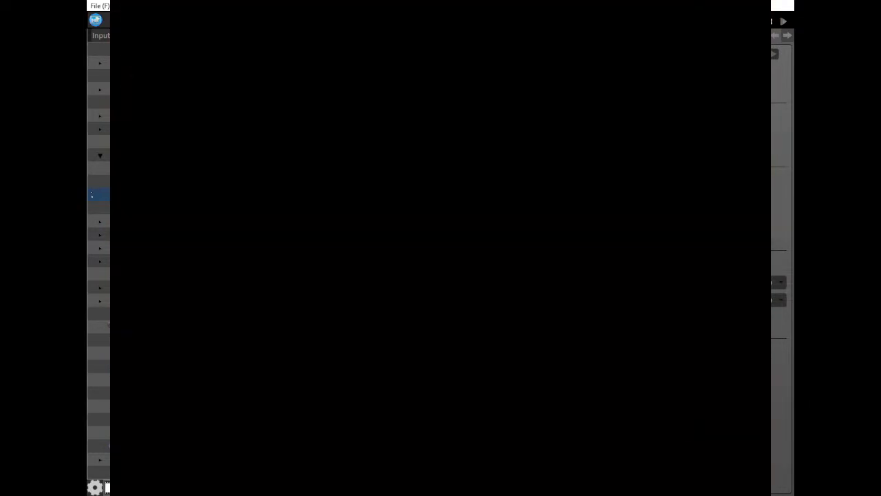
pyautogui.press('Down')
pyautogui.press('Down')
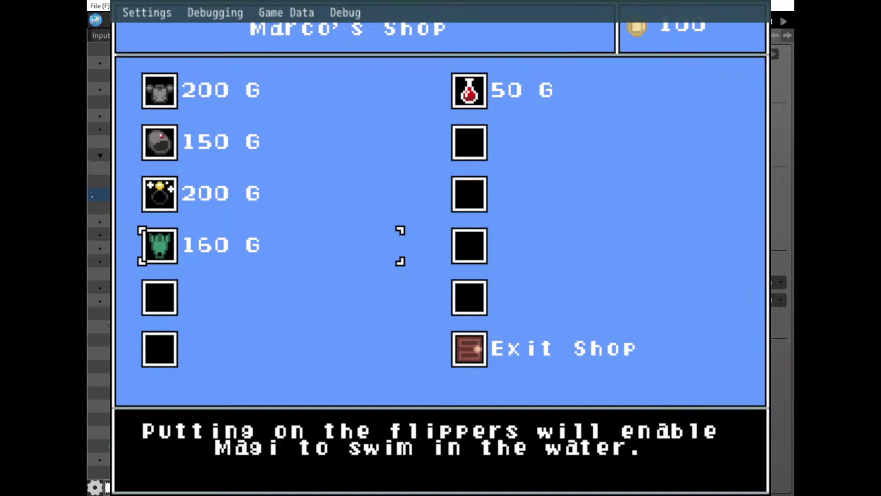
# Set the Gold variable to 999 in the debug data of common variables and switches, and close that data window.
pyautogui.click(361, 13)
pyautogui.click(404, 81)
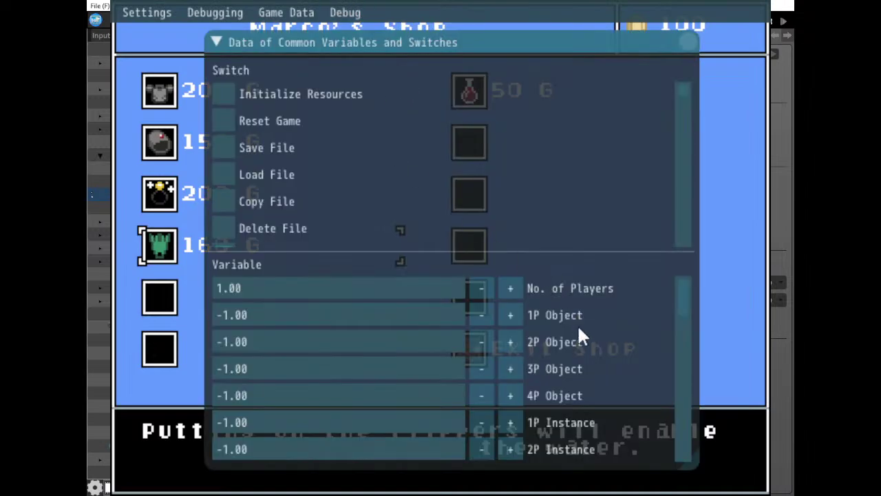
pyautogui.scroll(-10, 578, 327)
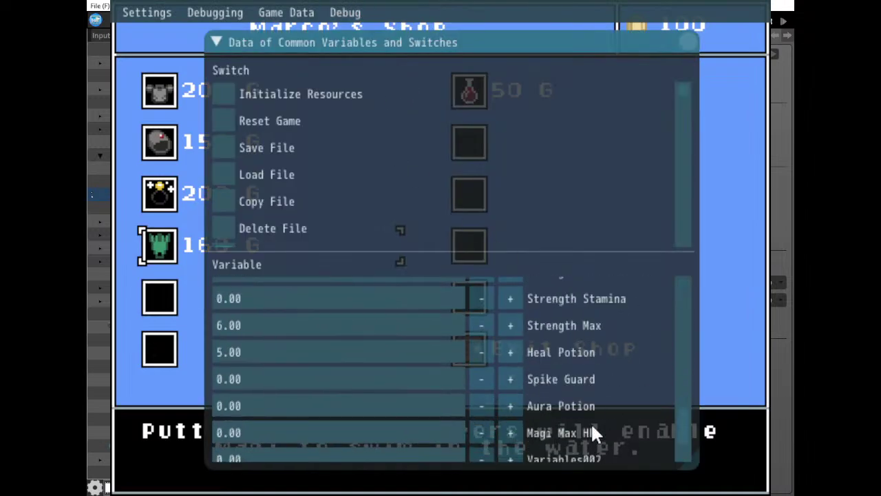
pyautogui.doubleClick(258, 423)
pyautogui.write('999')
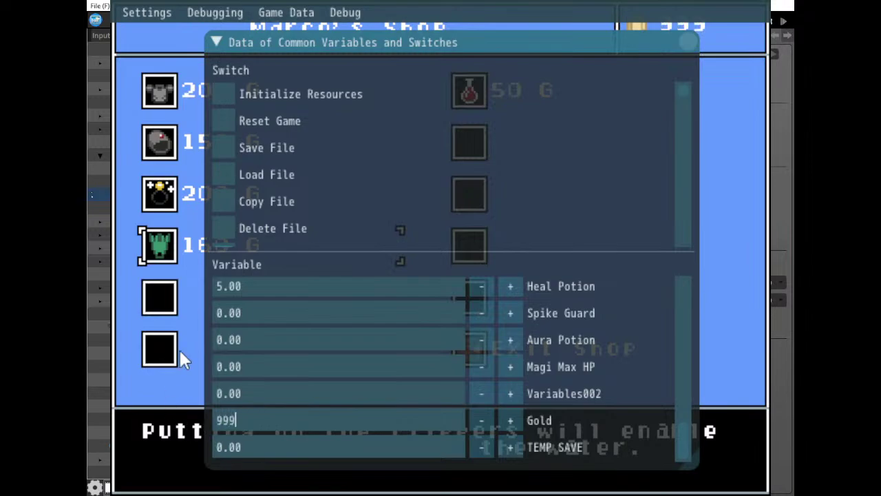
pyautogui.click(687, 43)
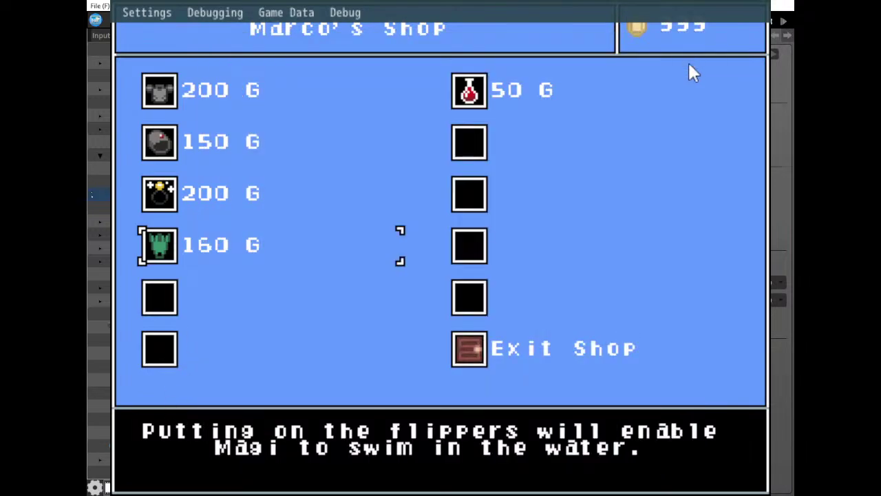
# Buy the armor, the bracelet, the Gold Ring and the Flippers in the merchant's shop.
pyautogui.press('Up')
pyautogui.press('Up')
pyautogui.press('Up')
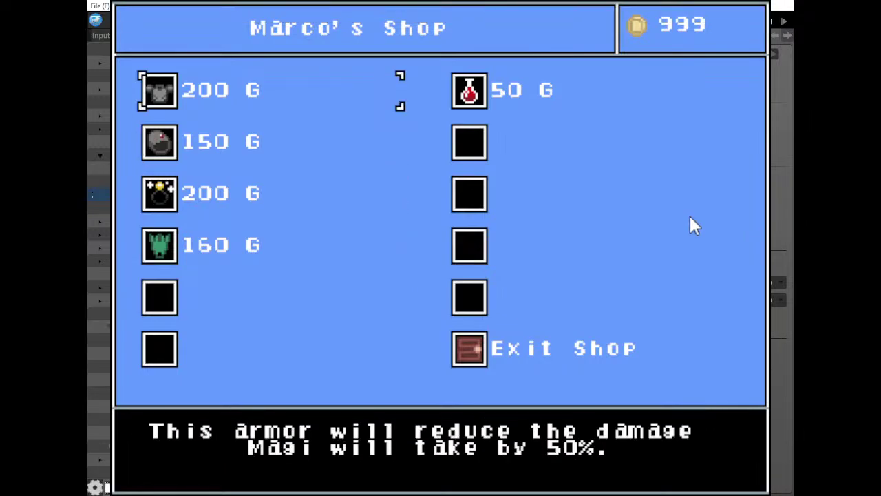
pyautogui.press('Return')
pyautogui.press('Down')
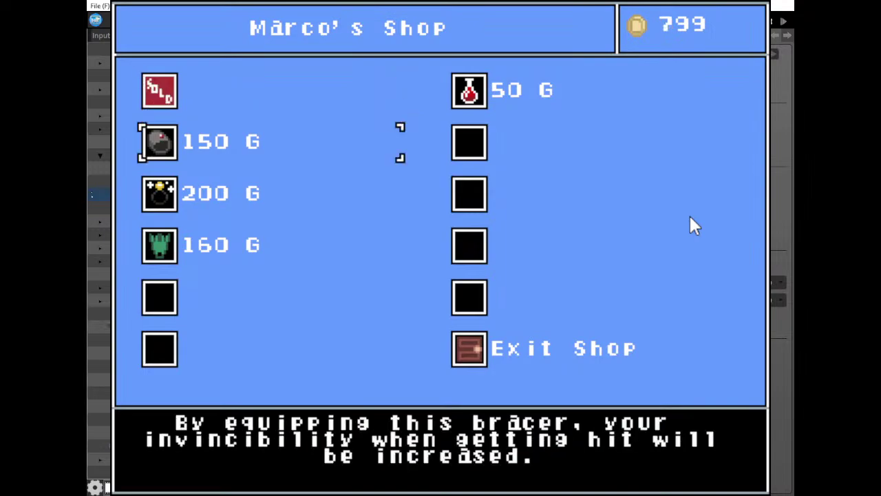
pyautogui.press('Return')
pyautogui.press('Down')
pyautogui.press('Return')
pyautogui.press('Down')
pyautogui.press('Return')
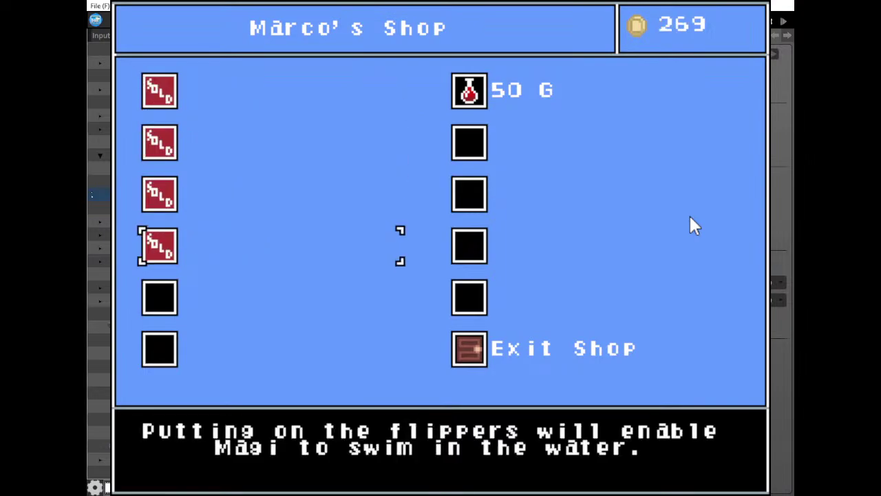
# Run the cursor repeatedly up and down the shop's equipment column to test navigation over the sold and empty slots.
pyautogui.press('Up')
pyautogui.press('Up')
pyautogui.press('Up')
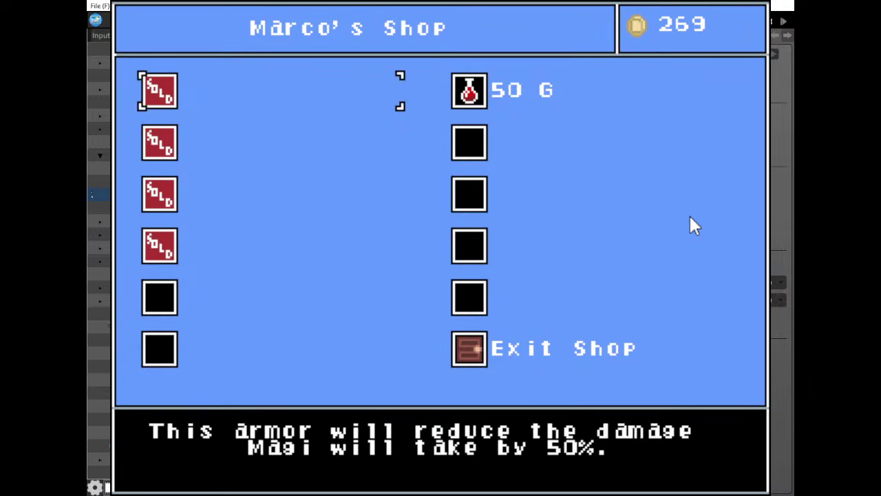
pyautogui.press('Down')
pyautogui.press('Down')
pyautogui.press('Down')
pyautogui.press('Down')
pyautogui.press('Up')
pyautogui.press('Up')
pyautogui.press('Up')
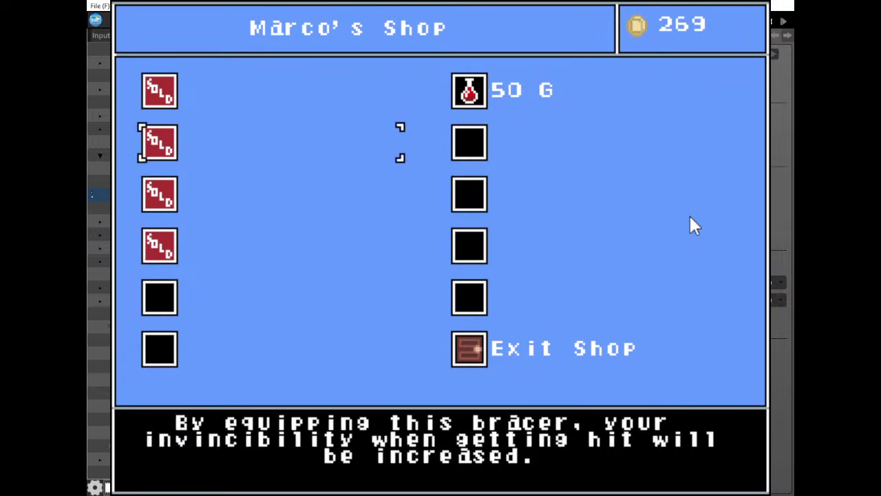
pyautogui.press('Down')
pyautogui.press('Down')
pyautogui.press('Up')
pyautogui.press('Up')
pyautogui.press('Up')
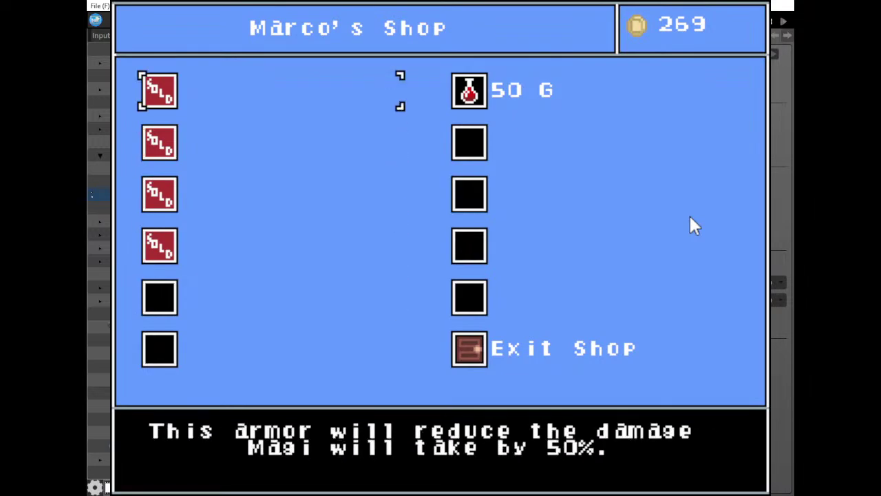
pyautogui.press('Down')
pyautogui.press('Down')
pyautogui.press('Down')
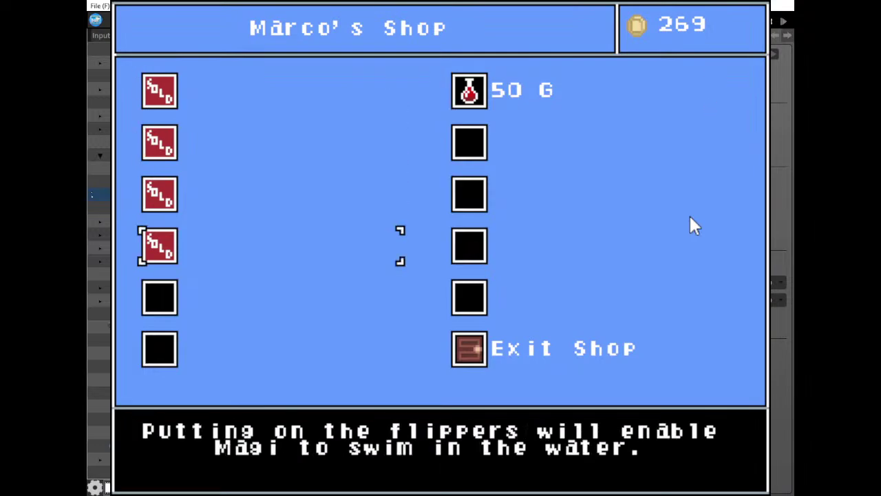
pyautogui.press('Up')
pyautogui.press('Up')
pyautogui.press('Up')
pyautogui.press('Down')
pyautogui.press('Down')
pyautogui.press('Down')
pyautogui.press('Down')
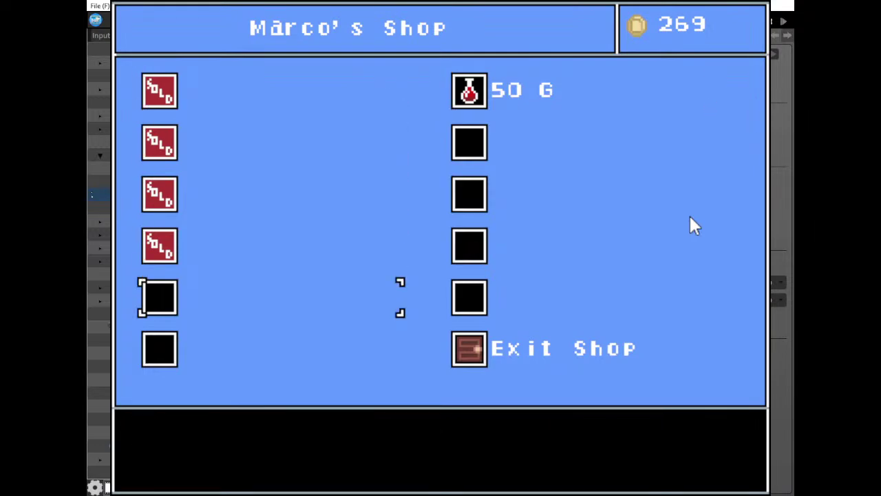
pyautogui.press('Up')
pyautogui.press('Up')
pyautogui.press('Up')
pyautogui.press('Down')
pyautogui.press('Down')
pyautogui.press('Down')
pyautogui.press('Down')
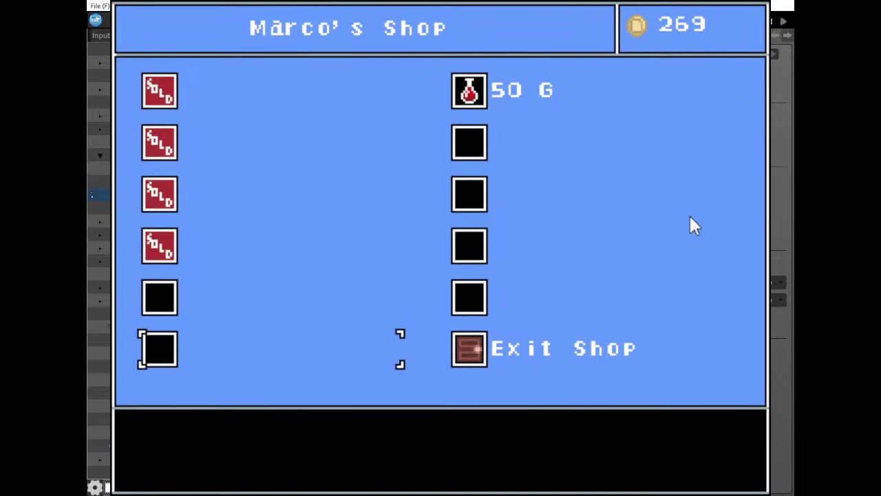
# Buy four potions at 50 G each from the shop's other column and try to buy more.
pyautogui.press('Right')
pyautogui.press('Up')
pyautogui.press('Up')
pyautogui.press('Up')
pyautogui.press('Up')
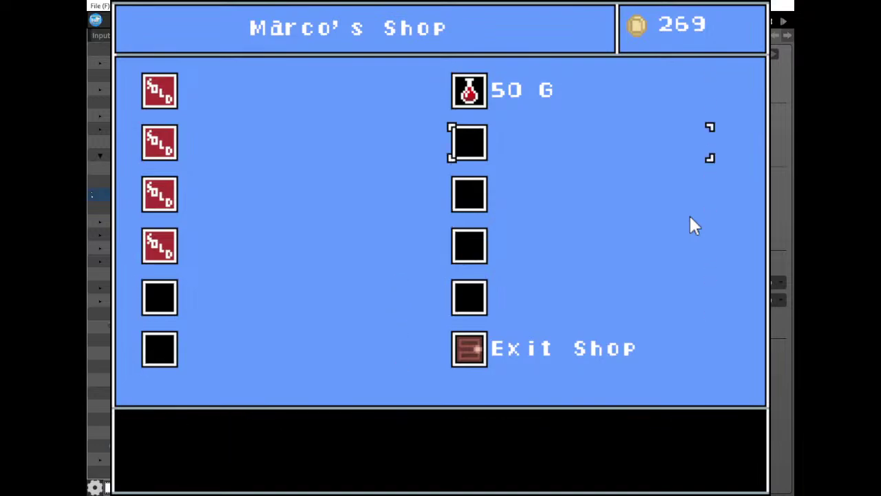
pyautogui.press('Up')
pyautogui.press('Return')
pyautogui.press('Return')
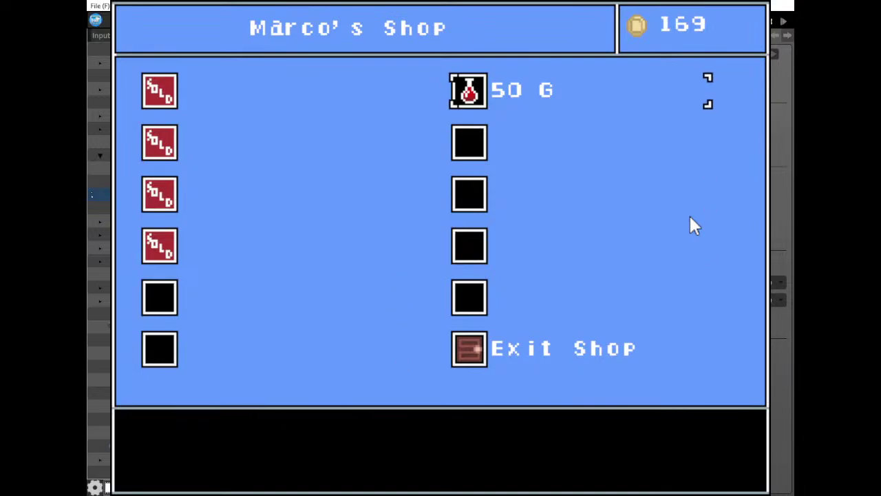
pyautogui.press('Return')
pyautogui.press('Return')
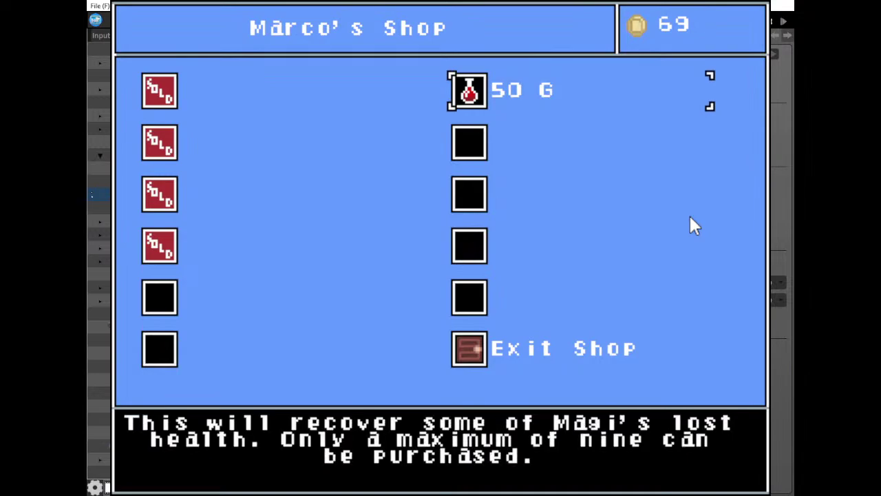
pyautogui.press('Return')
pyautogui.press('Return')
# Test the cursor's movement up and down both shop columns, and leave the shop.
pyautogui.press('Down')
pyautogui.press('Down')
pyautogui.press('Down')
pyautogui.press('Down')
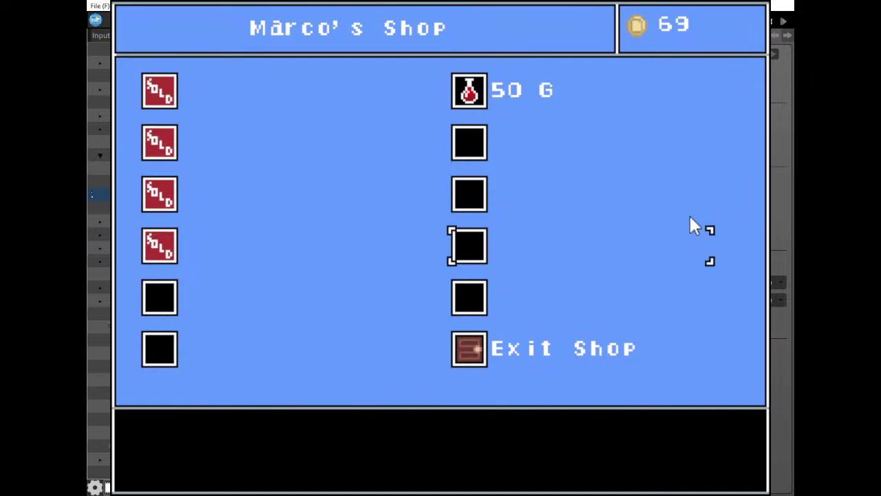
pyautogui.press('Up')
pyautogui.press('Up')
pyautogui.press('Up')
pyautogui.press('Up')
pyautogui.press('Down')
pyautogui.press('Down')
pyautogui.press('Down')
pyautogui.press('Down')
pyautogui.press('Up')
pyautogui.press('Up')
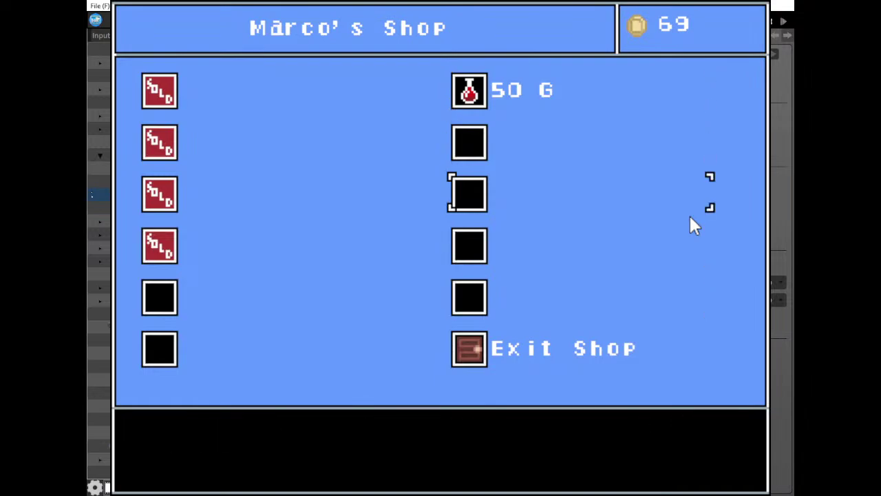
pyautogui.press('Up')
pyautogui.press('Up')
pyautogui.press('Down')
pyautogui.press('Down')
pyautogui.press('Down')
pyautogui.press('Down')
pyautogui.press('Left')
pyautogui.press('Up')
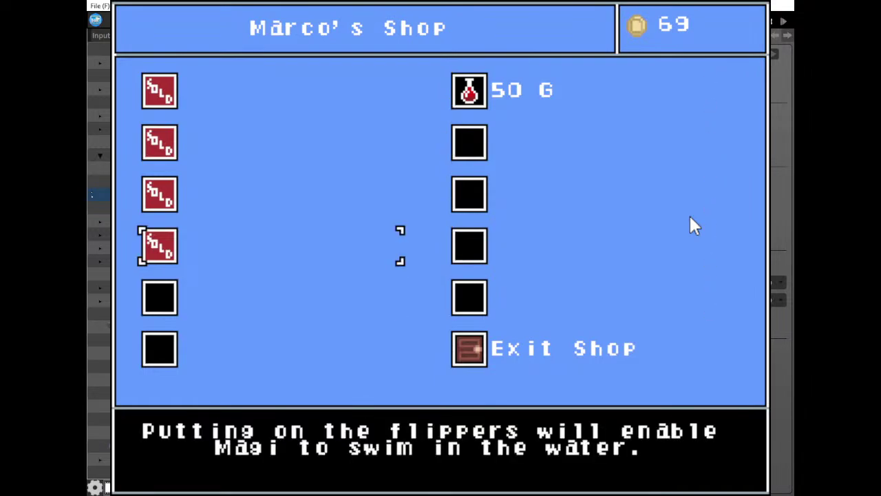
pyautogui.press('Down')
pyautogui.press('Up')
pyautogui.press('Up')
pyautogui.press('Up')
pyautogui.press('Down')
pyautogui.press('Down')
pyautogui.press('Down')
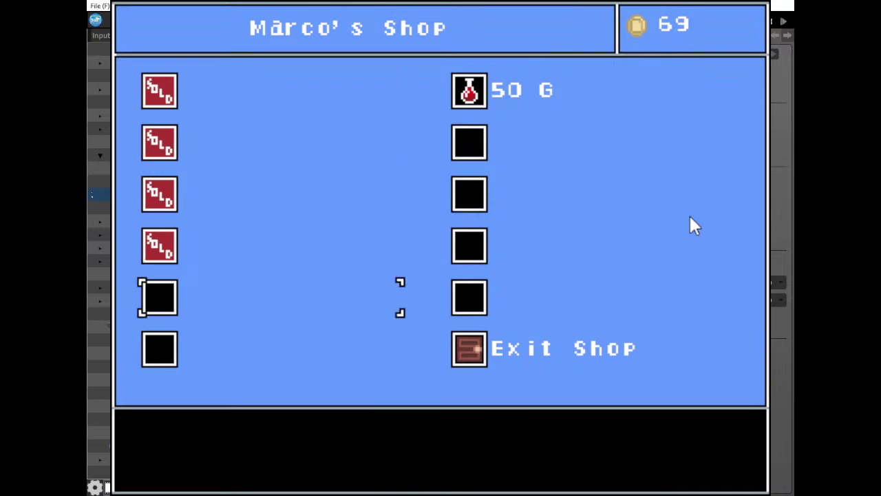
pyautogui.press('Up')
pyautogui.press('Up')
pyautogui.press('x')
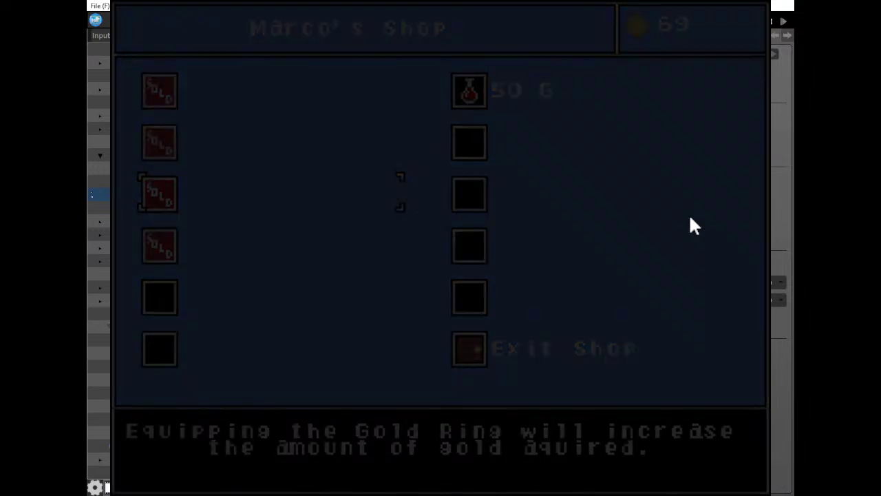
# Open the equipment page of the game menu and move the cursor down the Armor column to its last slot.
pyautogui.press('z')
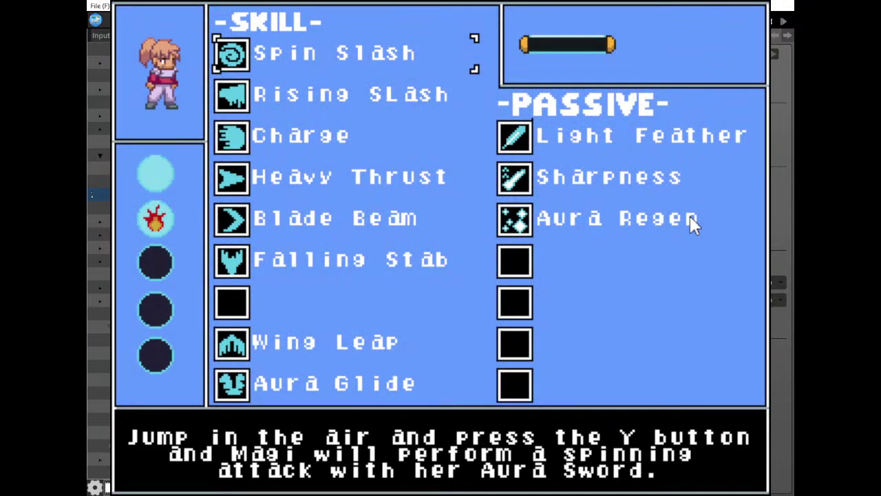
pyautogui.press('s')
pyautogui.press('Down')
pyautogui.press('Down')
pyautogui.press('Down')
pyautogui.press('Down')
pyautogui.press('Down')
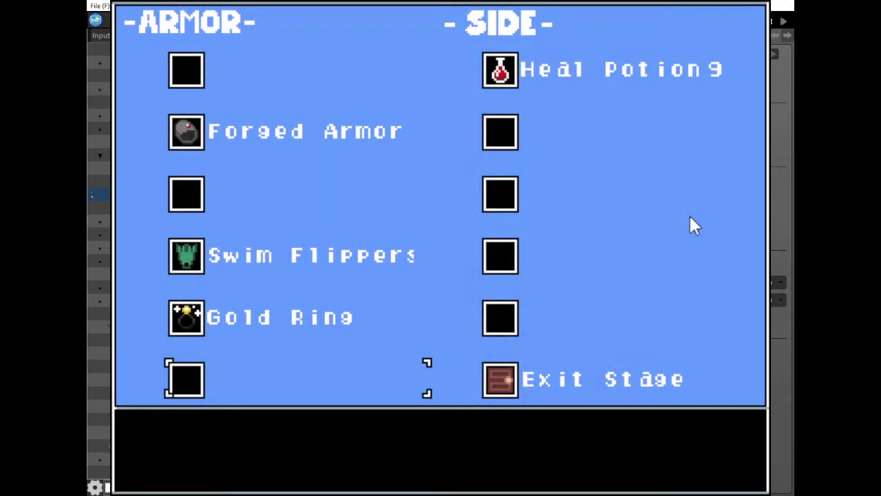
# Move the cursor back up the Armor column to its first slot and close the equipment menu.
pyautogui.press('Up')
pyautogui.press('Up')
pyautogui.press('Up')
pyautogui.press('Up')
pyautogui.press('Up')
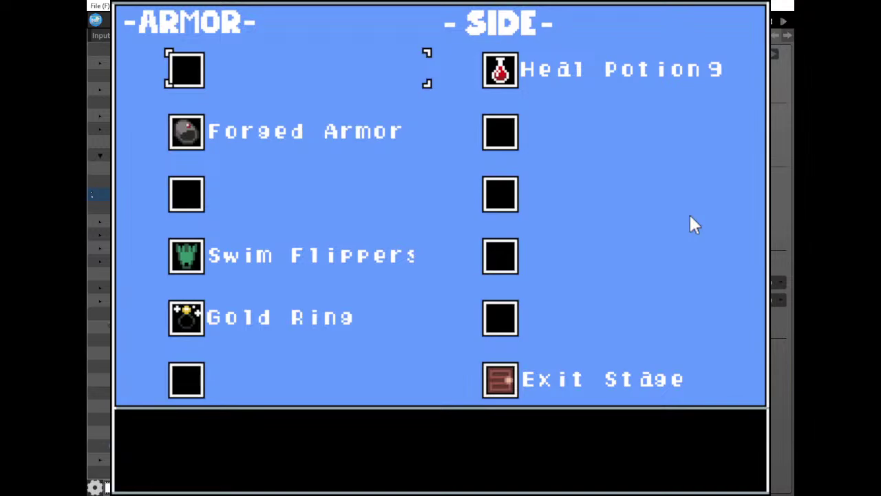
pyautogui.press('Escape')
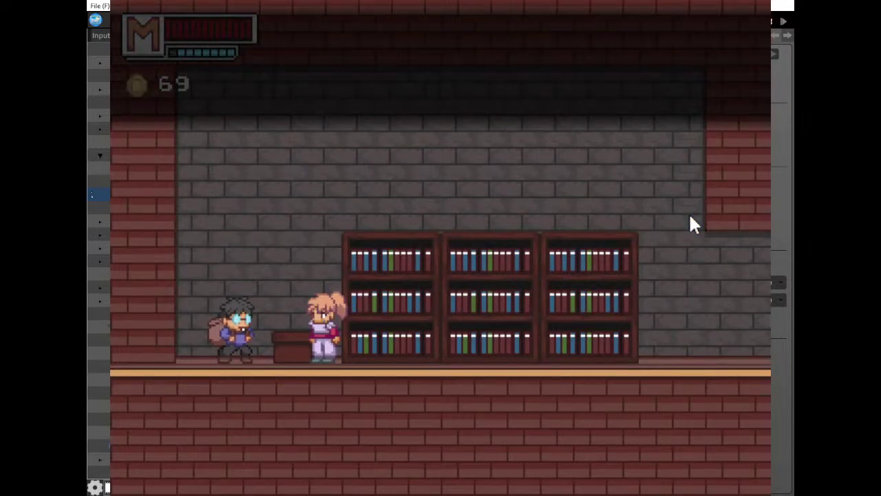
# Reopen Marco's Shop, run the cursor down the potion column to Exit Shop, and leave the shop.
pyautogui.press('Return')
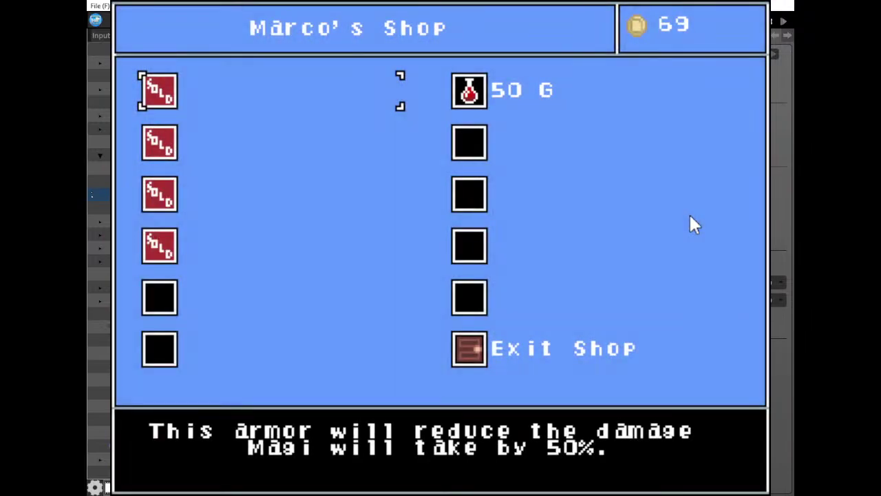
pyautogui.press('Right')
pyautogui.press('Down')
pyautogui.press('Down')
pyautogui.press('Down')
pyautogui.press('Down')
pyautogui.press('Down')
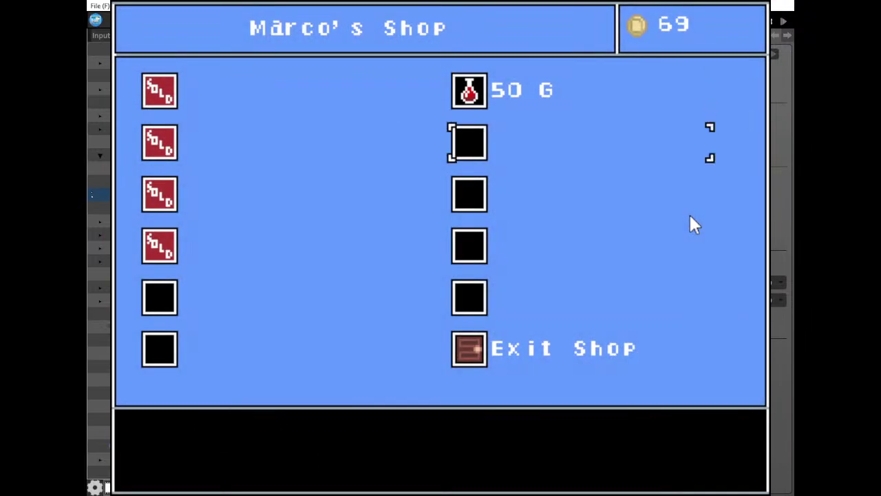
pyautogui.press('Return')
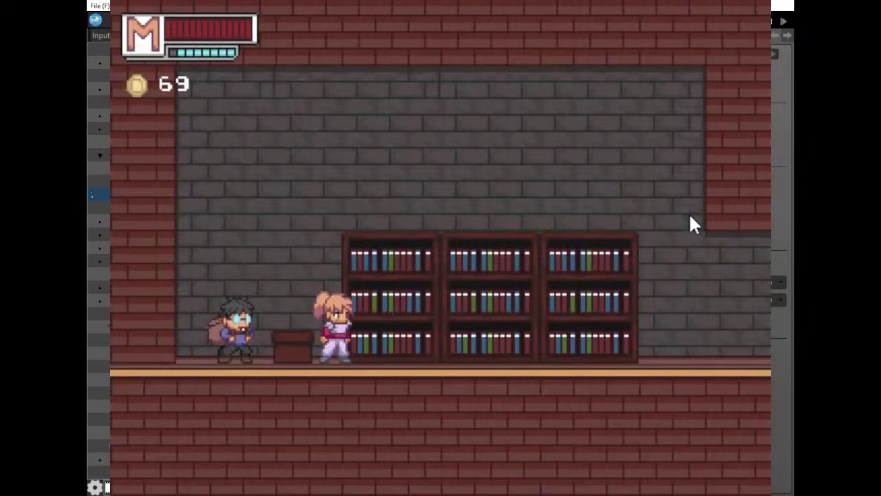
# Enter the shop again, run the cursor repeatedly up and down the sold equipment column, and end the playtest.
pyautogui.press('z')
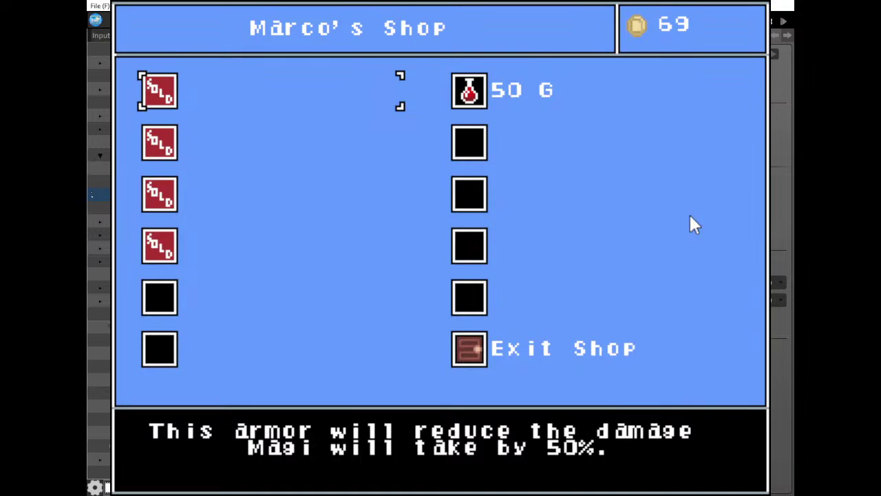
pyautogui.press('Down')
pyautogui.press('Down')
pyautogui.press('Down')
pyautogui.press('Down')
pyautogui.press('Down')
pyautogui.press('Up')
pyautogui.press('Up')
pyautogui.press('Up')
pyautogui.press('Up')
pyautogui.press('Up')
pyautogui.press('Down')
pyautogui.press('Down')
pyautogui.press('Down')
pyautogui.press('Down')
pyautogui.press('Down')
pyautogui.press('Up')
pyautogui.press('Up')
pyautogui.press('Up')
pyautogui.press('Up')
pyautogui.press('Up')
pyautogui.press('Down')
pyautogui.press('Down')
pyautogui.press('Down')
pyautogui.press('Down')
pyautogui.press('Down')
pyautogui.press('Up')
pyautogui.press('Up')
pyautogui.press('Up')
pyautogui.press('Up')
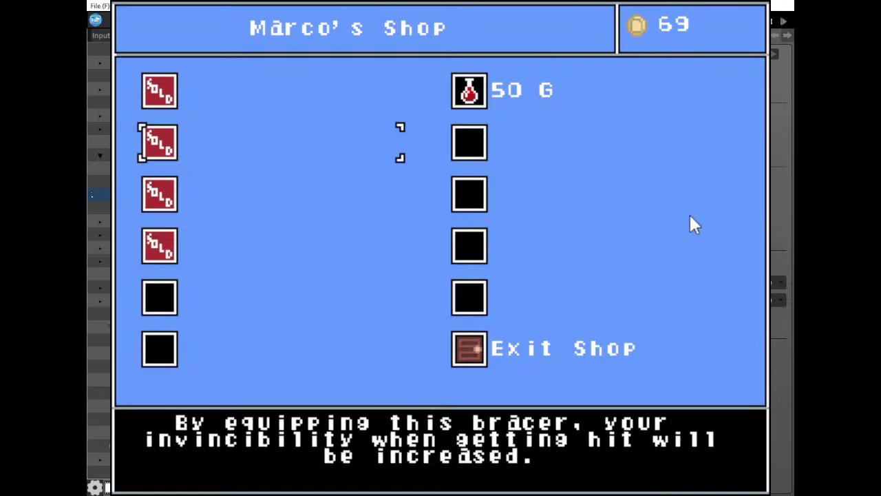
pyautogui.press('Up')
pyautogui.press('Down')
pyautogui.press('Down')
pyautogui.press('Down')
pyautogui.press('Down')
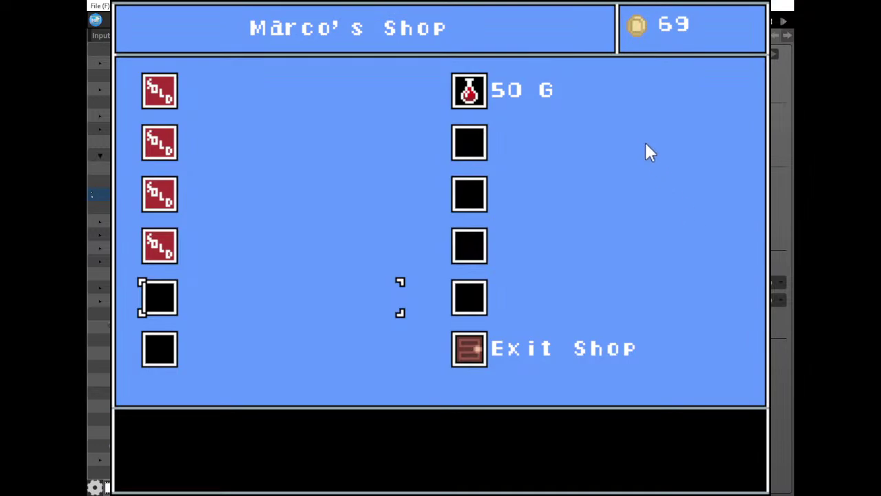
pyautogui.click(757, 1)
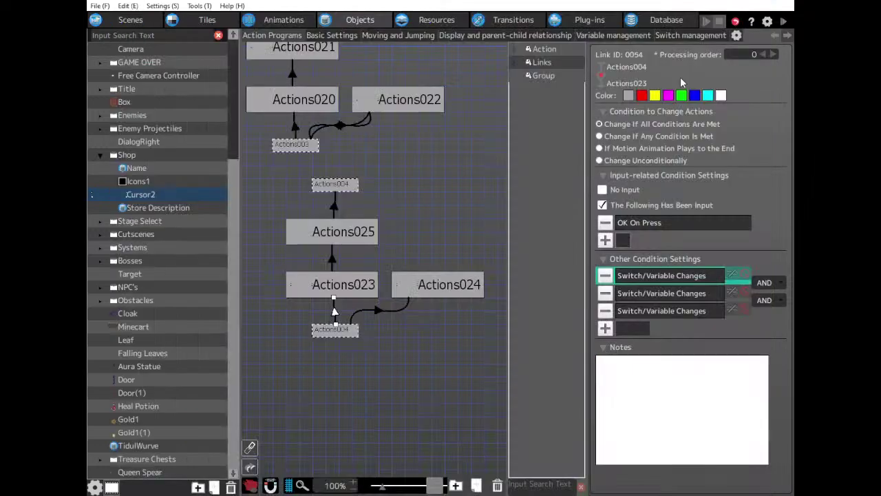
# Open the menu scene and select the first placed equipment icon to check its action on appearance.
pyautogui.click(128, 19)
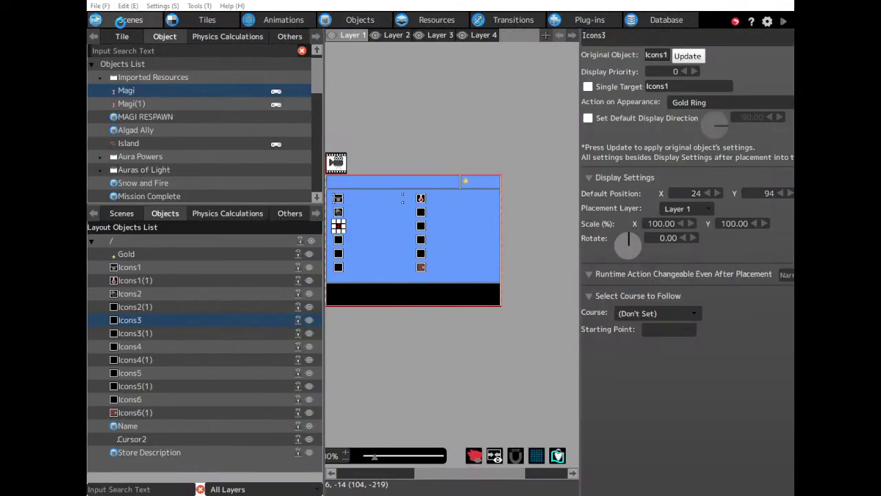
pyautogui.click(398, 135)
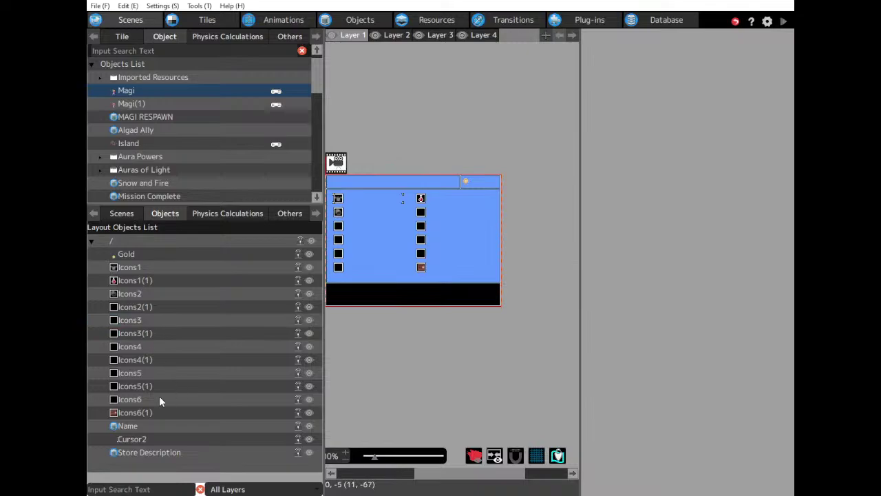
pyautogui.click(353, 22)
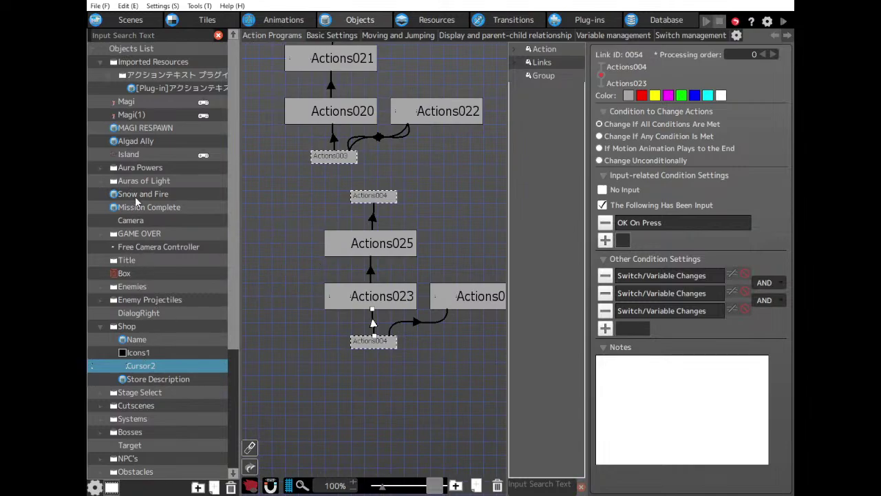
pyautogui.click(128, 19)
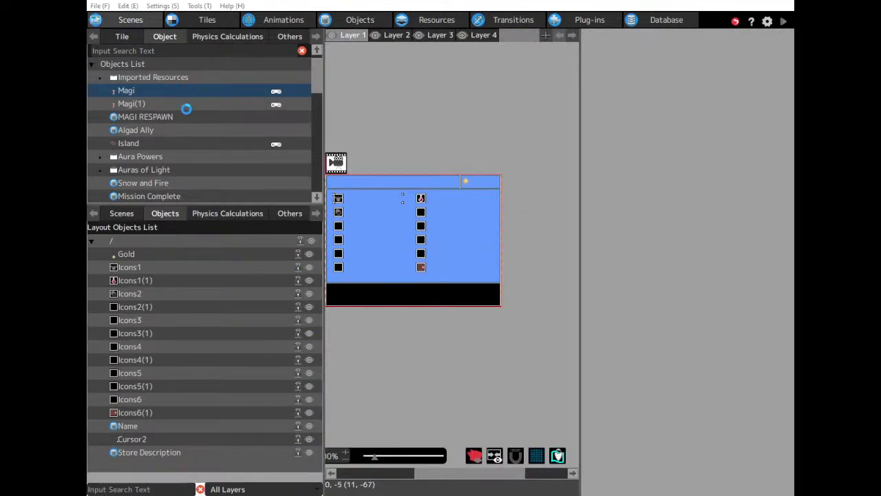
pyautogui.click(122, 214)
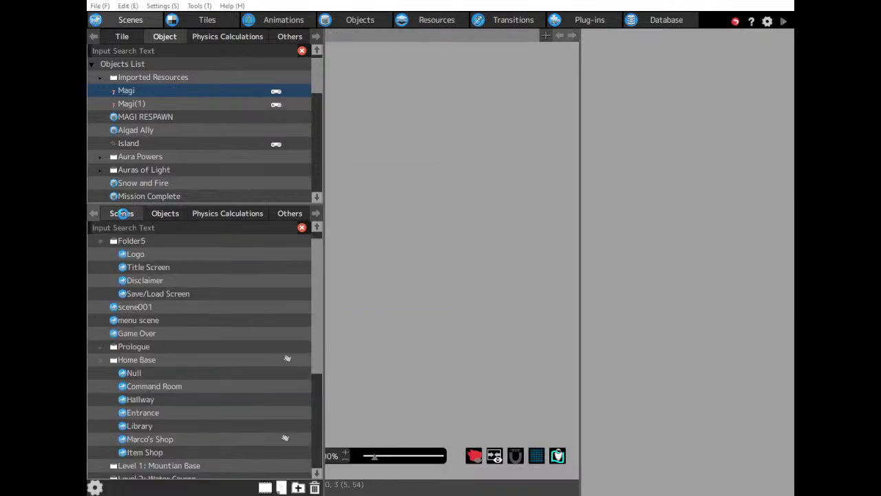
pyautogui.click(143, 320)
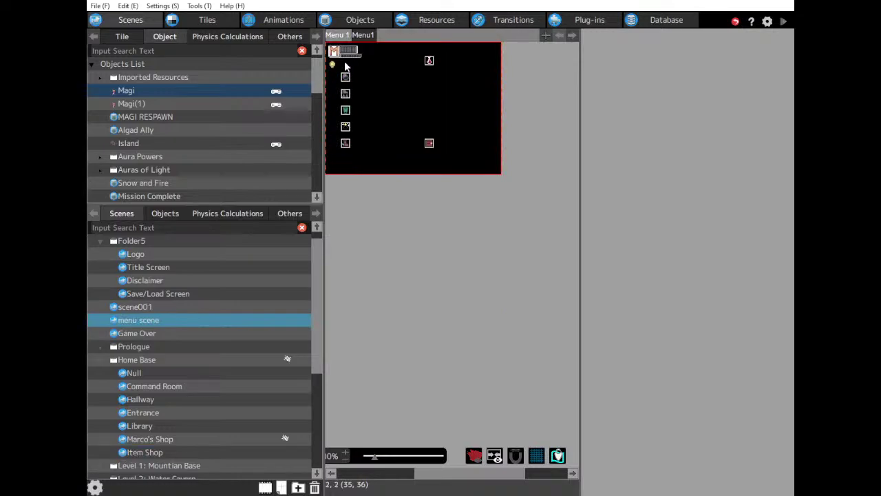
pyautogui.scroll(1, 347, 69)
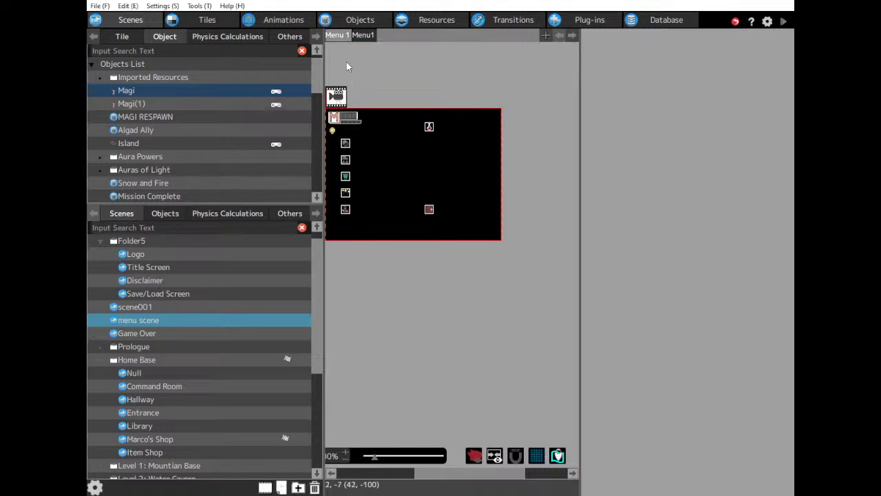
pyautogui.click(345, 147)
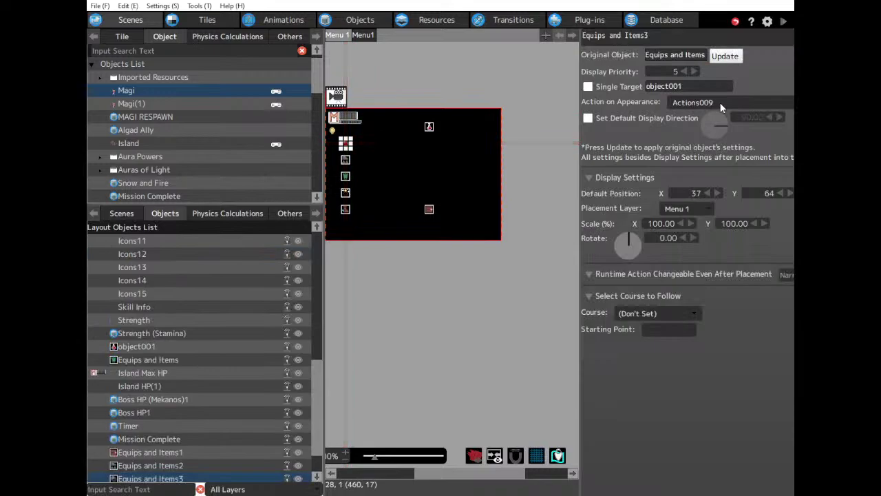
# View the shop's Icons1 object, collapse the Shop folder, and open the Icons object in the Systems folder.
pyautogui.click(360, 19)
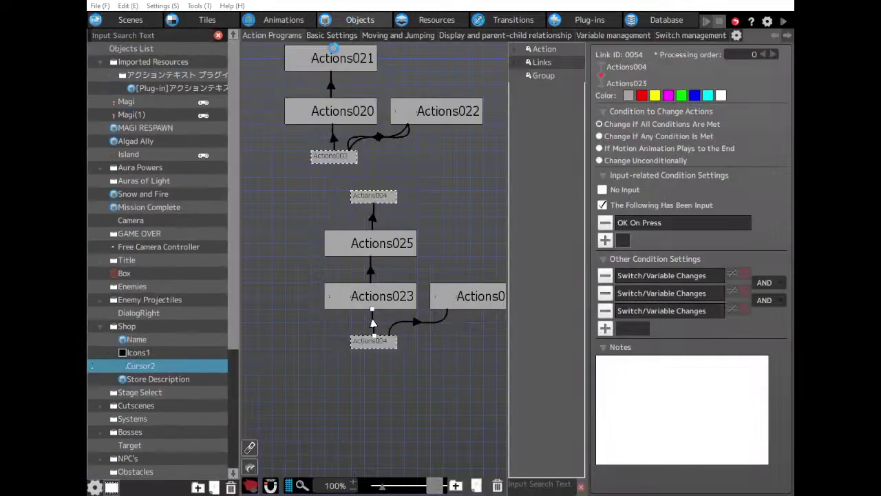
pyautogui.click(150, 352)
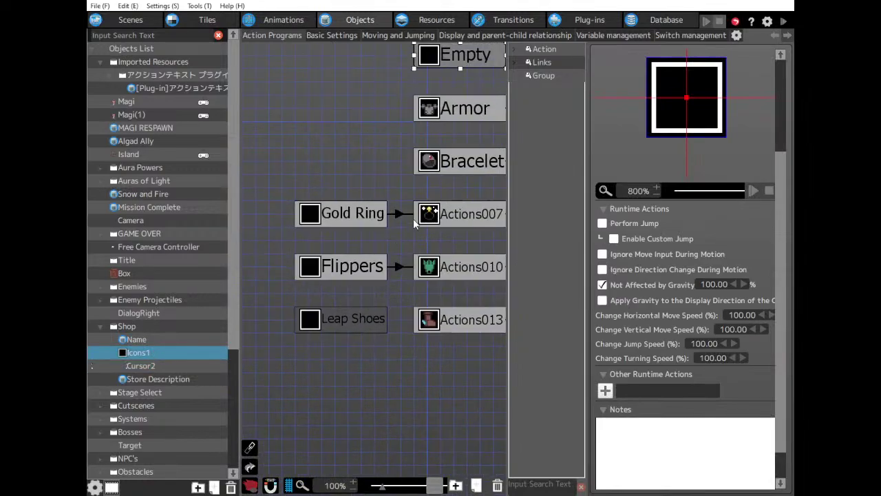
pyautogui.doubleClick(126, 327)
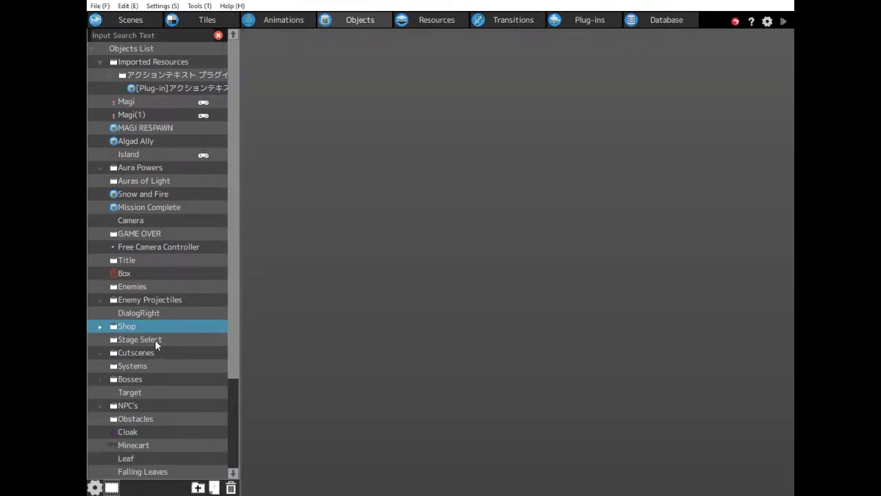
pyautogui.scroll(-1, 144, 302)
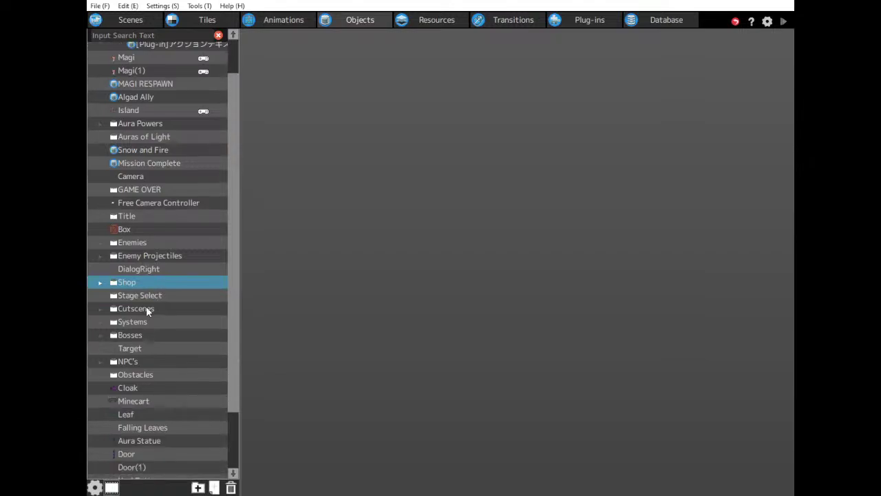
pyautogui.doubleClick(140, 322)
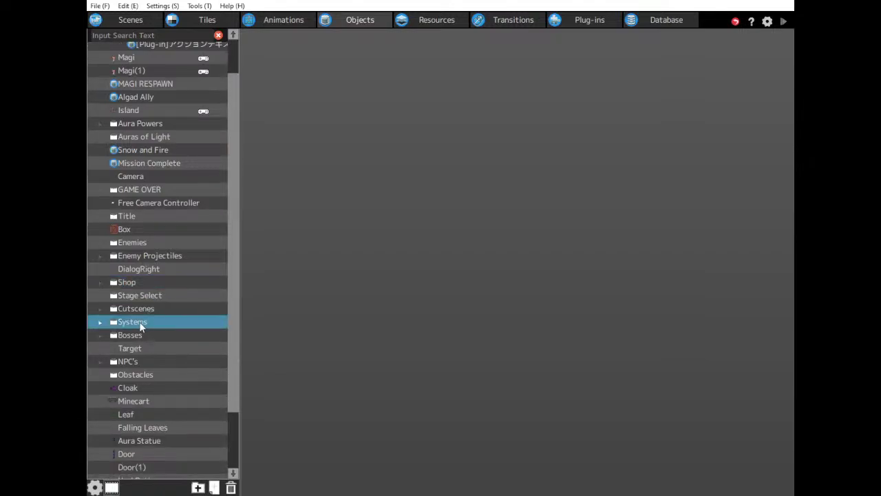
pyautogui.scroll(-2, 175, 379)
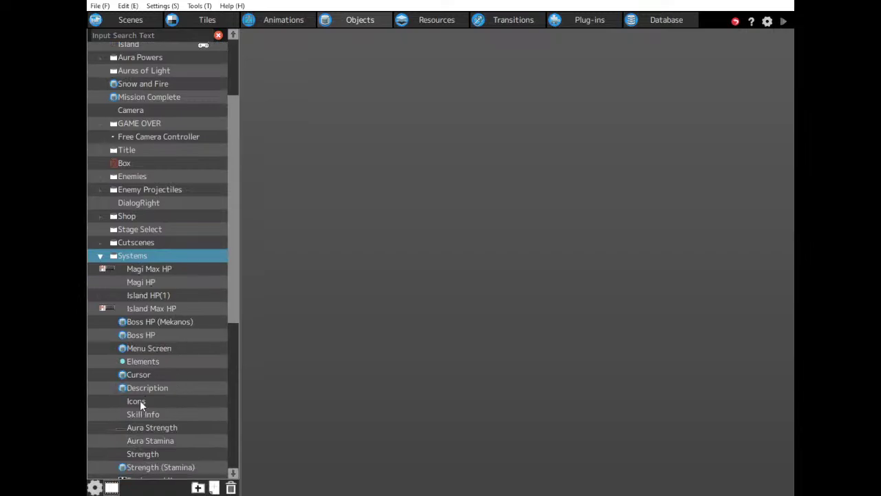
pyautogui.click(140, 400)
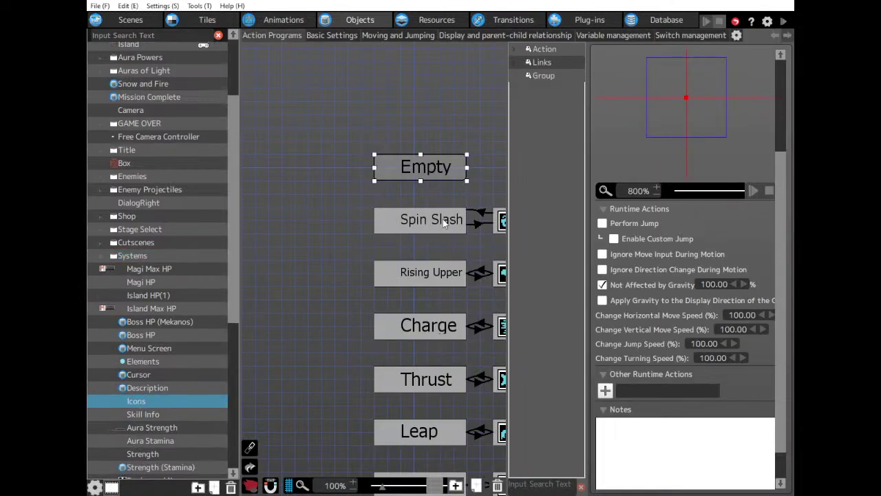
# Examine the Icons object's action program for the actions that display the equipment icons.
pyautogui.scroll(-10, 424, 229)
pyautogui.scroll(-2, 424, 231)
pyautogui.moveTo(437, 223); pyautogui.dragTo(227, 197)
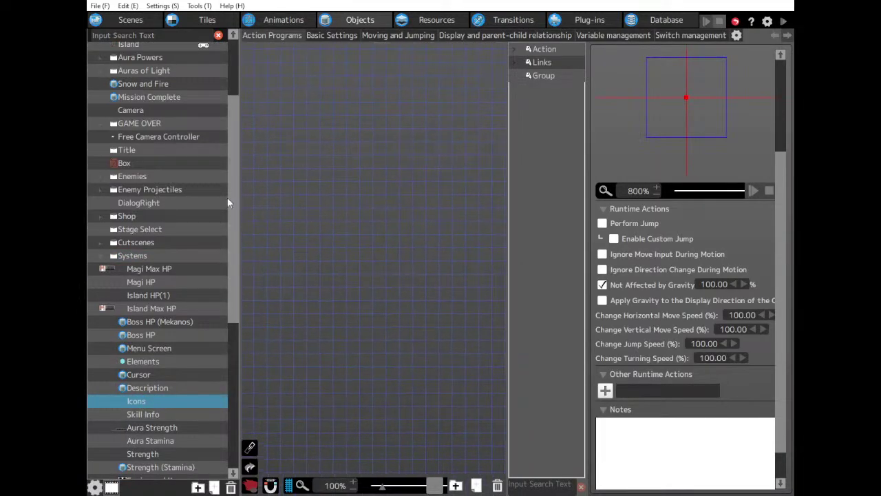
pyautogui.moveTo(455, 280); pyautogui.dragTo(240, 414)
pyautogui.scroll(1, 358, 327)
pyautogui.moveTo(393, 141); pyautogui.dragTo(321, 318)
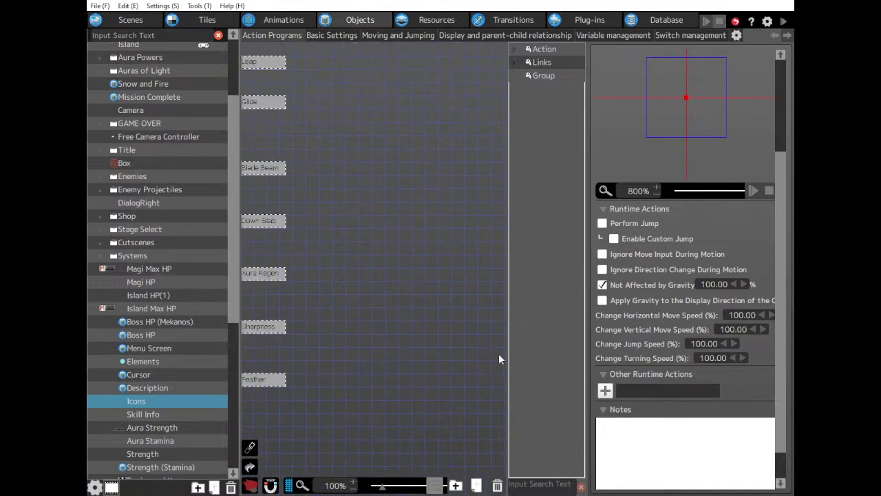
pyautogui.moveTo(275, 303); pyautogui.dragTo(664, 313)
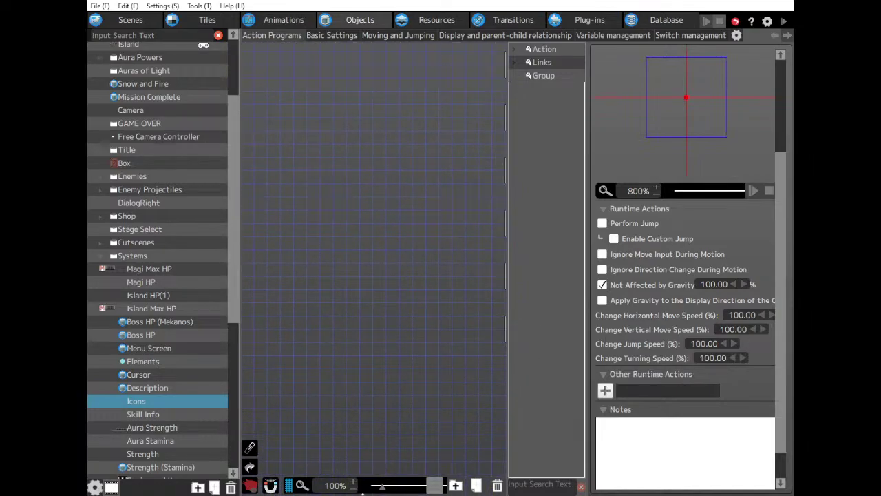
pyautogui.click(354, 489)
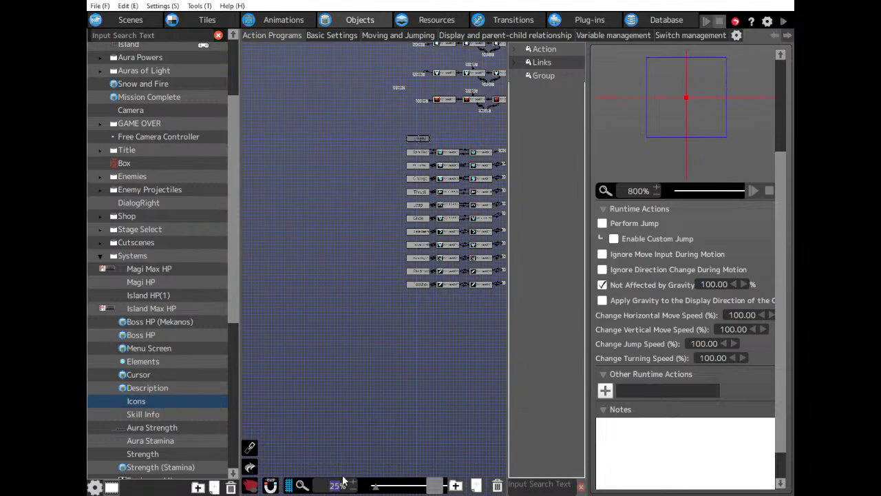
pyautogui.click(354, 482)
pyautogui.click(353, 481)
pyautogui.moveTo(448, 92); pyautogui.dragTo(321, 379)
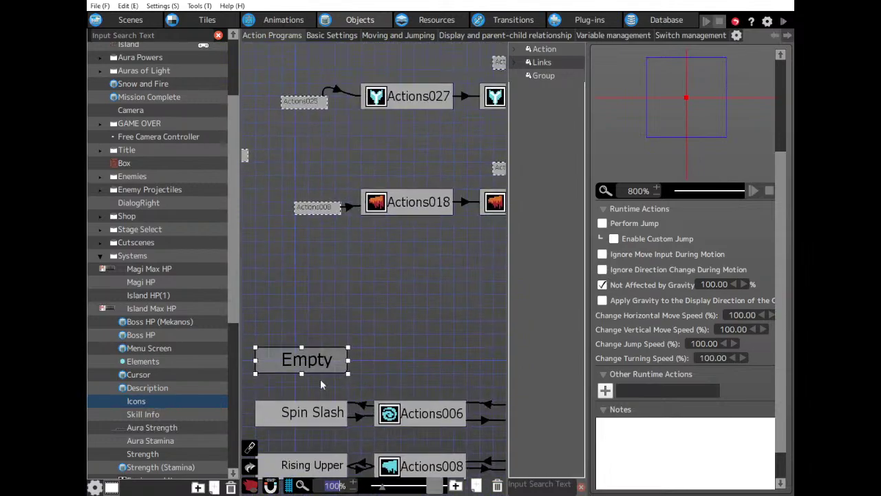
pyautogui.scroll(10, 321, 384)
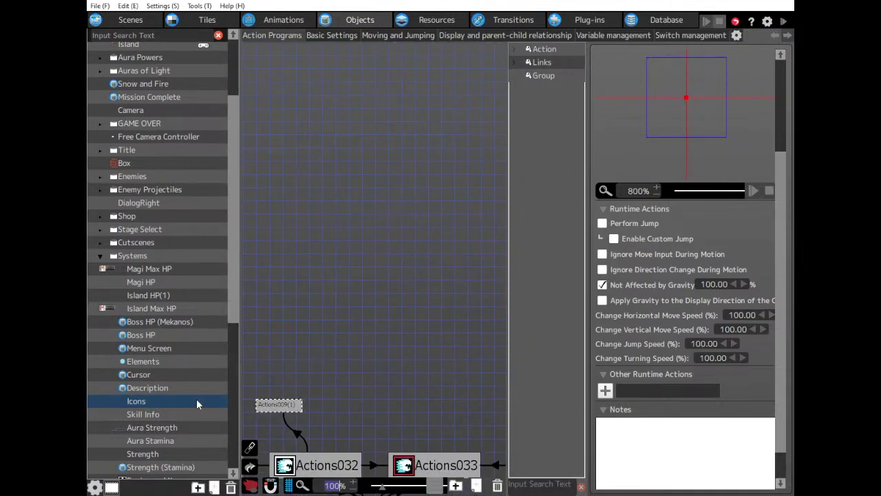
pyautogui.moveTo(197, 400); pyautogui.dragTo(130, 208)
pyautogui.moveTo(394, 357); pyautogui.dragTo(332, 280)
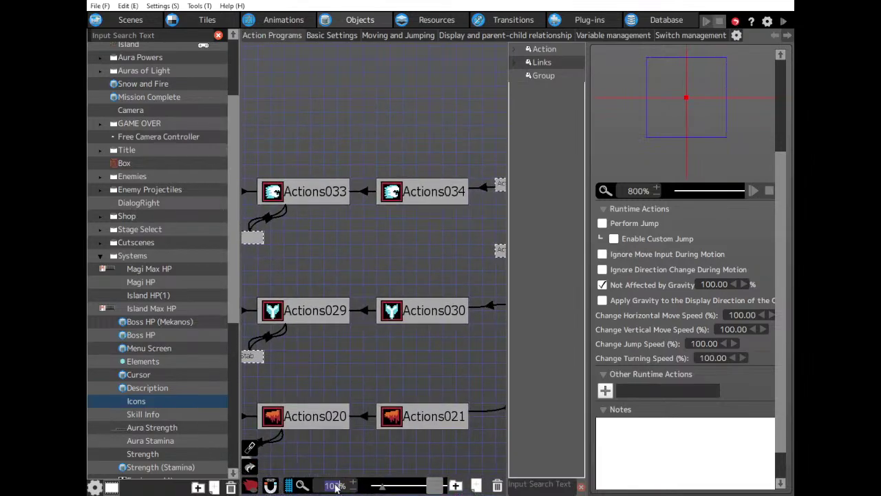
pyautogui.scroll(-3, 335, 486)
pyautogui.moveTo(320, 395); pyautogui.dragTo(405, 347)
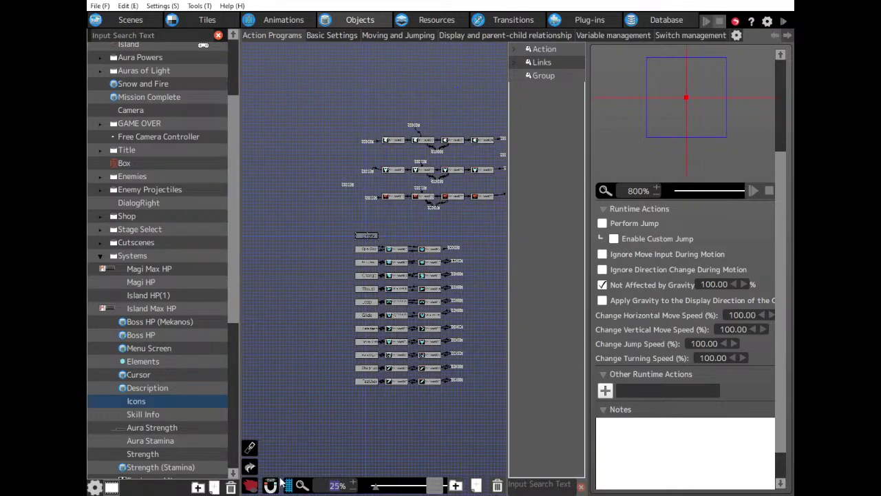
# Open the action program of the Equips and Items object in the Systems folder at 50% zoom.
pyautogui.click(353, 485)
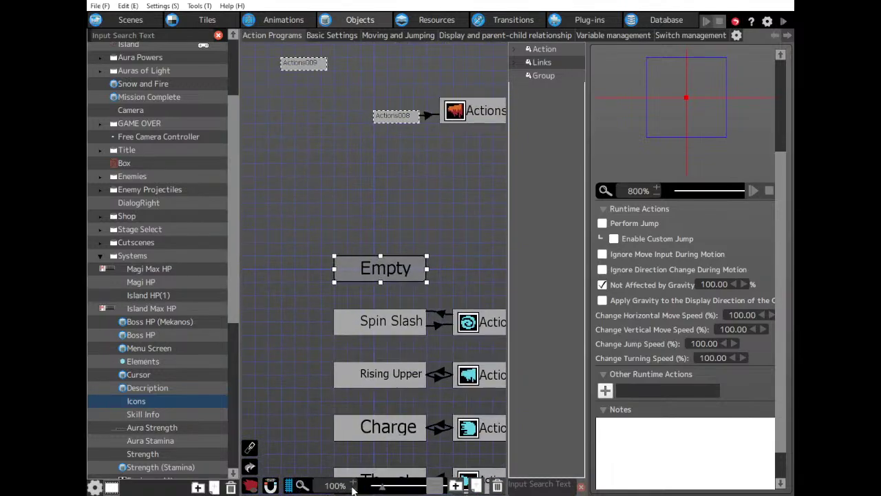
pyautogui.click(353, 490)
pyautogui.scroll(-2, 171, 408)
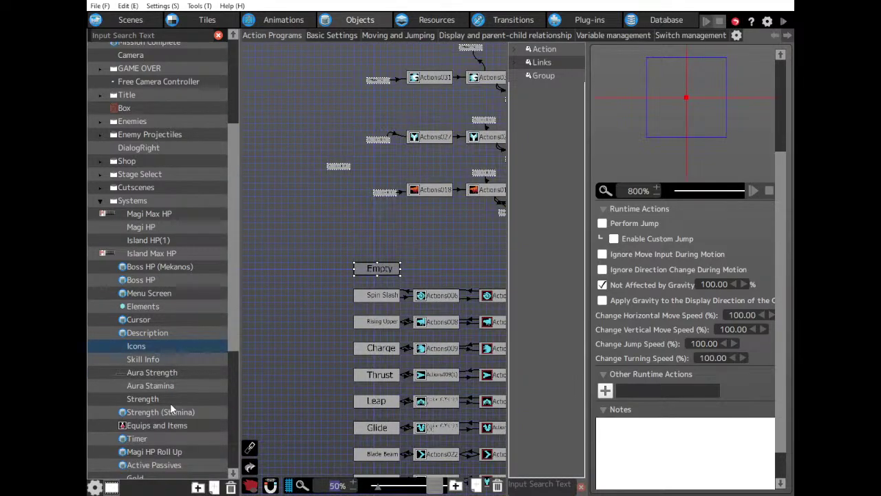
pyautogui.click(172, 404)
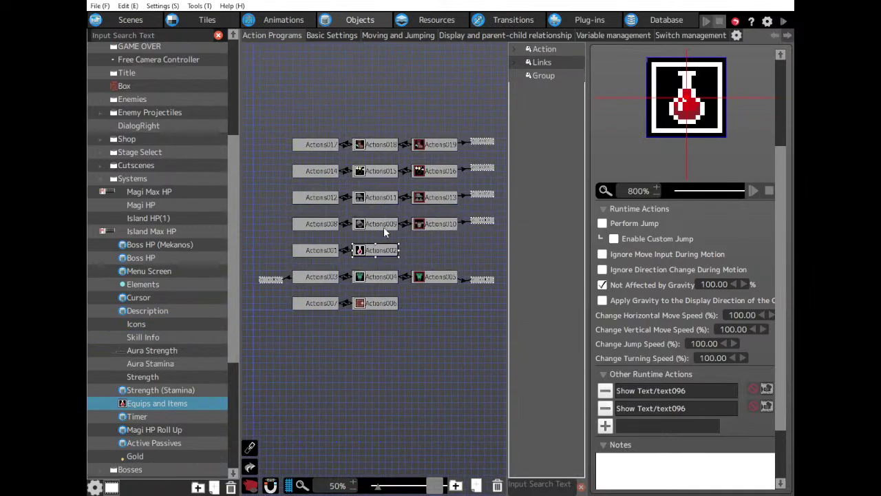
# Undo the Bracelet motion assignment on Actions009 of the Equips and Items object, bringing back its armor icon.
pyautogui.click(384, 225)
pyautogui.scroll(3, 705, 184)
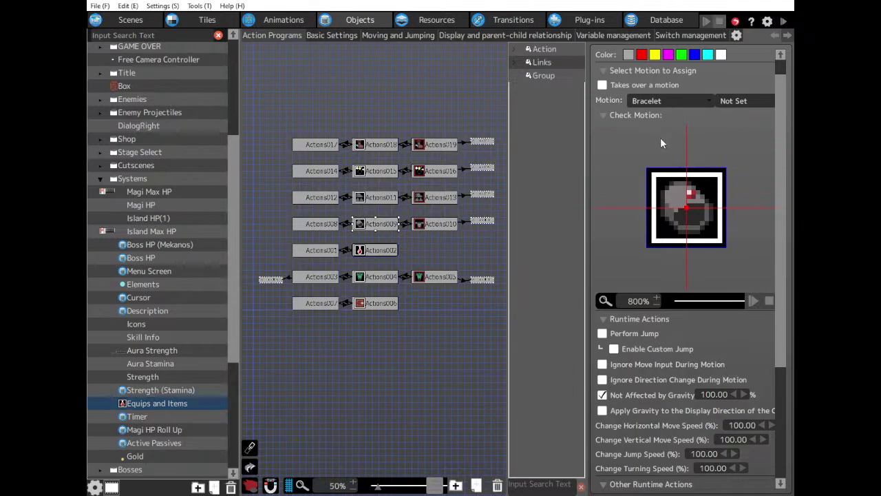
pyautogui.hotkey('ctrl', 'z')
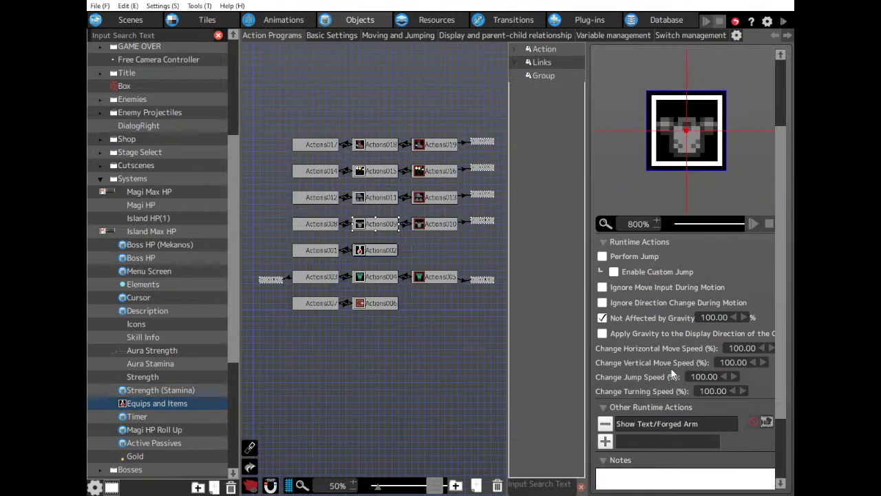
# Compare the assigned icons and Show Text runtime actions of Actions009, Actions010 and the gold ring's Actions015.
pyautogui.click(416, 225)
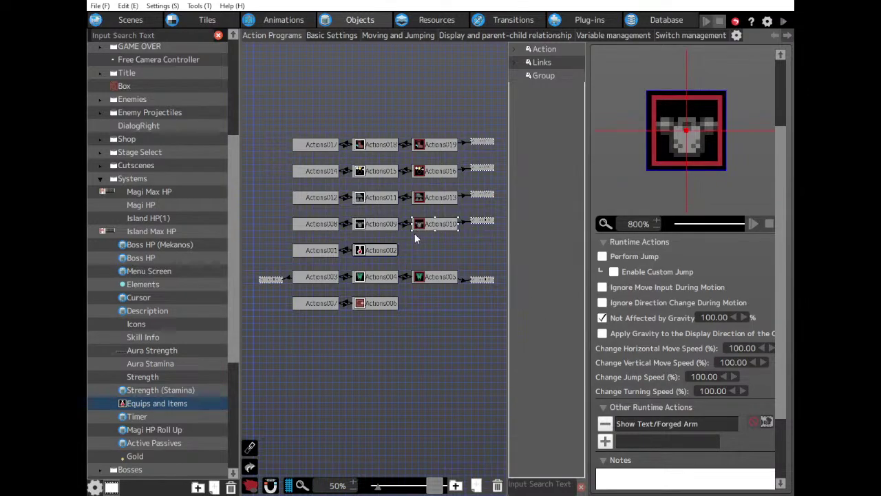
pyautogui.click(376, 226)
pyautogui.click(663, 424)
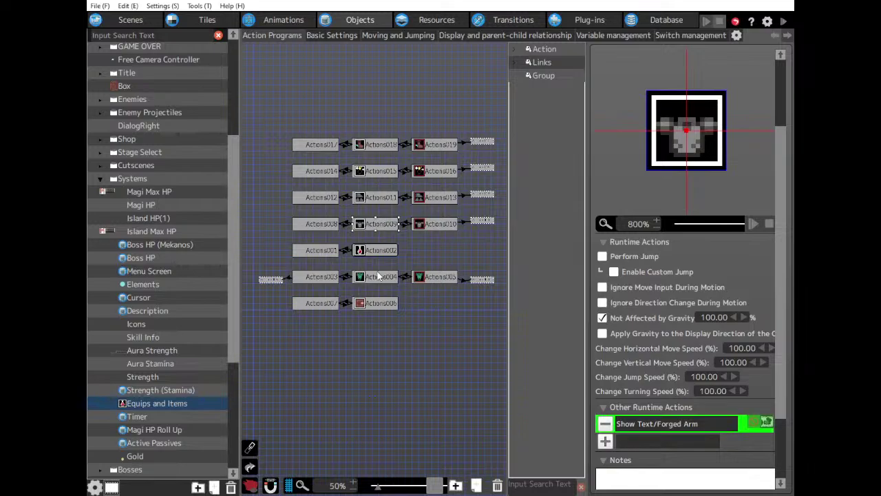
pyautogui.click(371, 205)
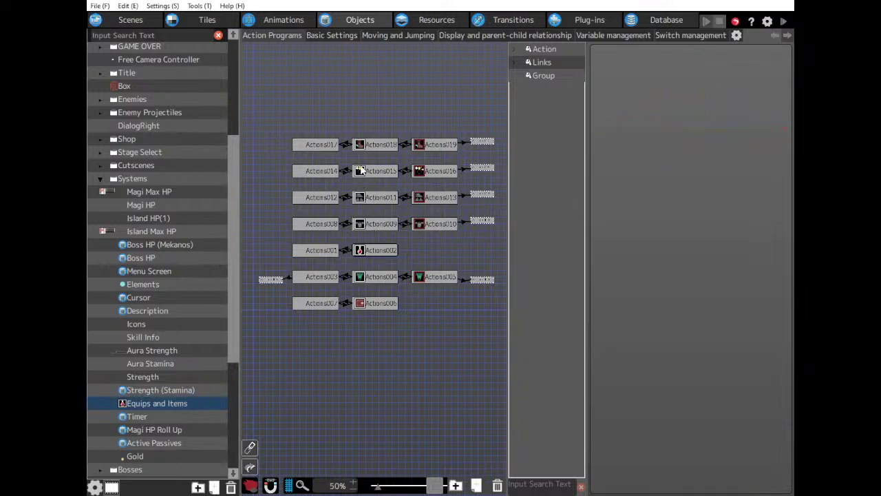
pyautogui.click(362, 171)
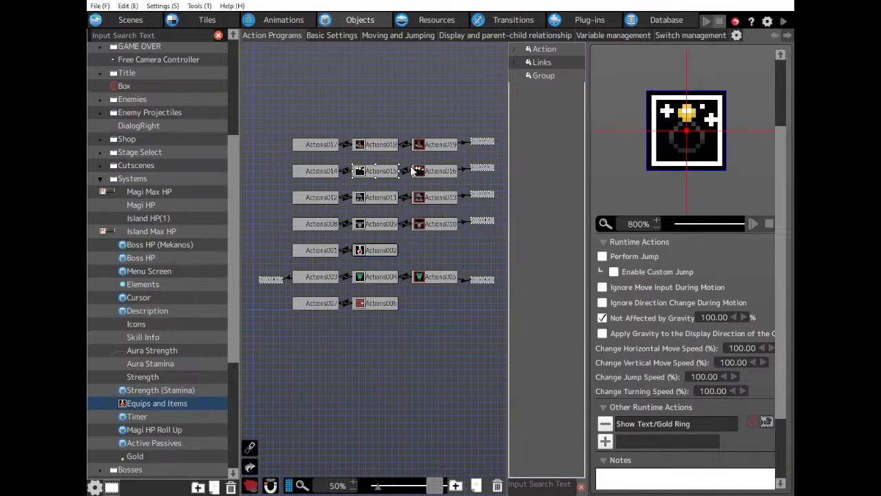
# Rename Actions008, the empty starting action in the forged armor row, as Armor.
pyautogui.click(320, 225)
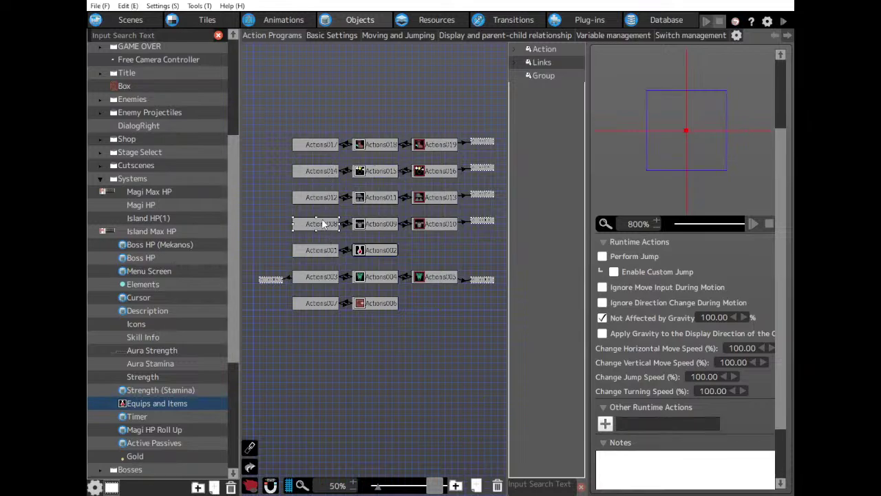
pyautogui.scroll(3, 614, 357)
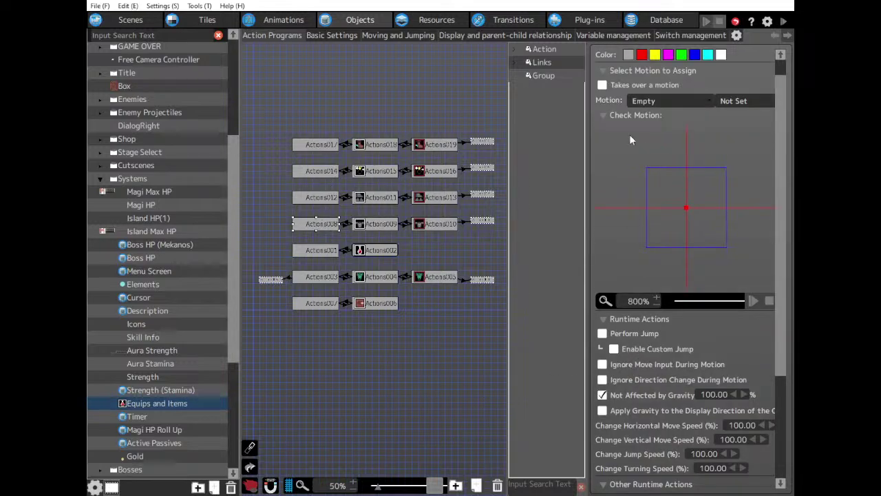
pyautogui.scroll(1, 622, 172)
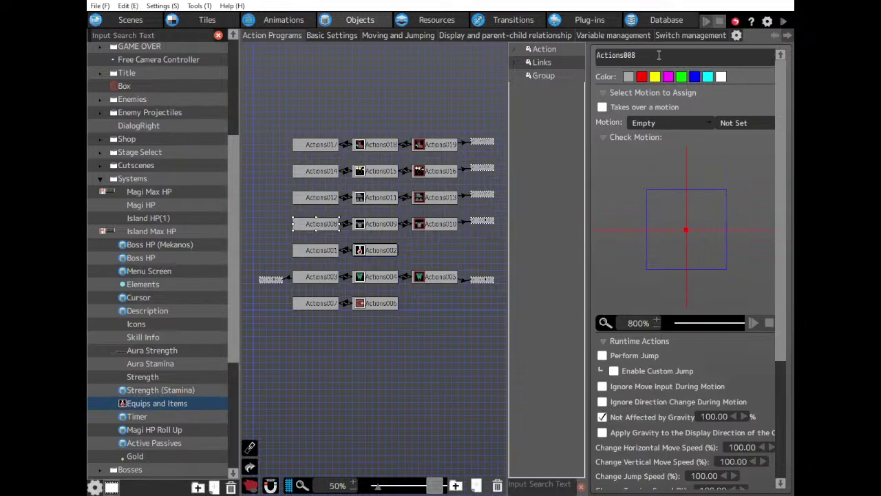
pyautogui.doubleClick(659, 56)
pyautogui.write('AA')
pyautogui.press('BackSpace')
pyautogui.write('rmor')
# Rename the starting actions of the next two rows: Actions012 as Spike Shoes and Actions014 as Gold Ring.
pyautogui.click(316, 198)
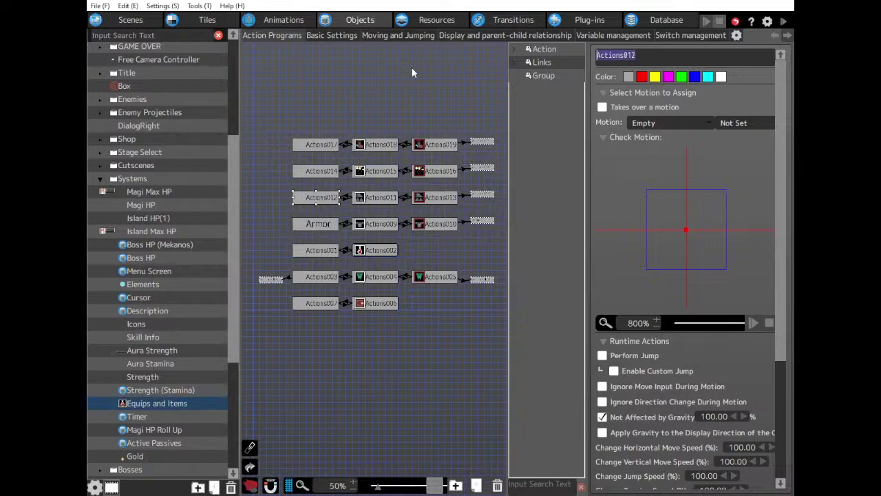
pyautogui.write('Spike Shoes')
pyautogui.click(307, 172)
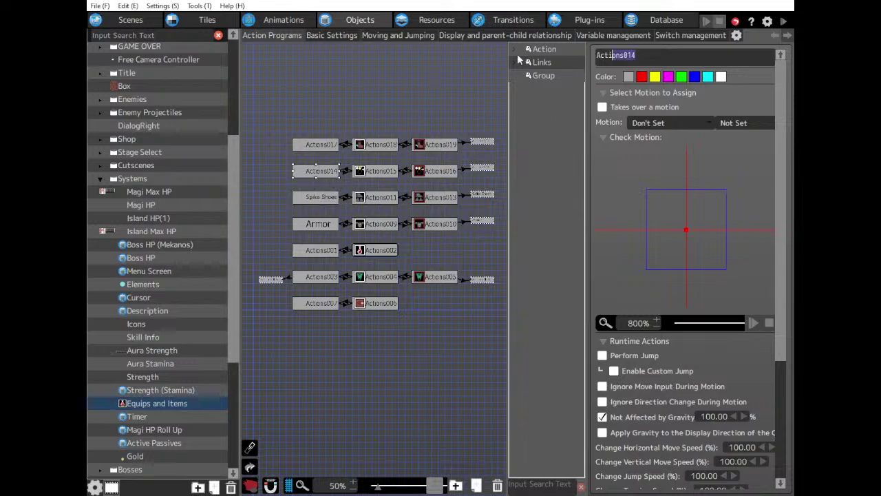
pyautogui.write('Gold Ring')
# Rename Actions017 as Leap Shoes and Actions001 as Potion.
pyautogui.click(315, 145)
pyautogui.moveTo(648, 58); pyautogui.dragTo(346, 65)
pyautogui.write('Leap ')
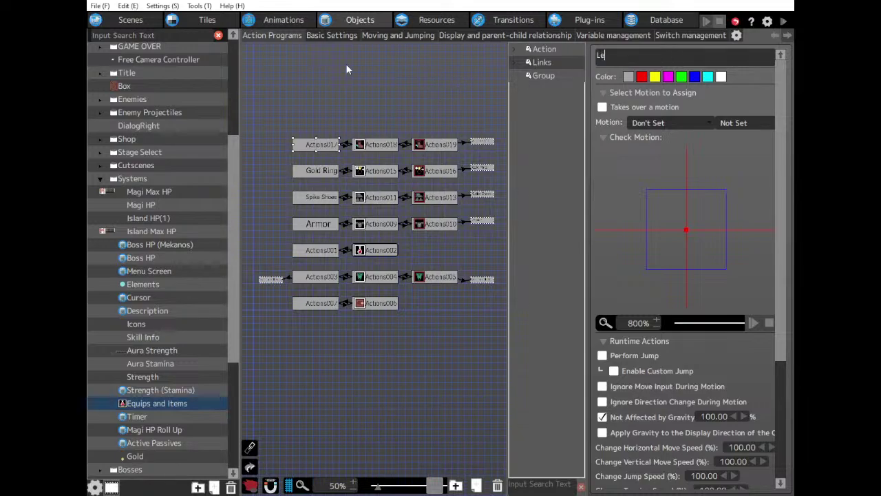
pyautogui.write('Shoes')
pyautogui.click(321, 251)
pyautogui.doubleClick(652, 54)
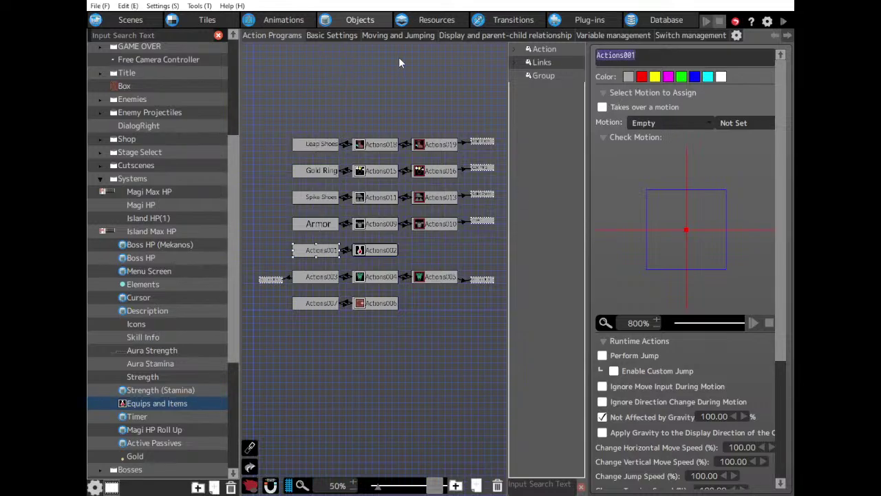
pyautogui.write('Potion')
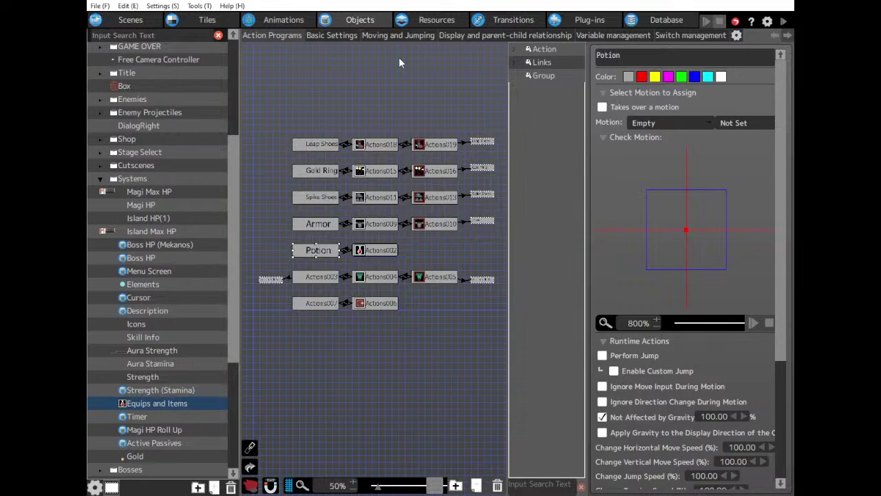
# Rename Actions003 as Flippers and Actions007 as Exit.
pyautogui.click(325, 276)
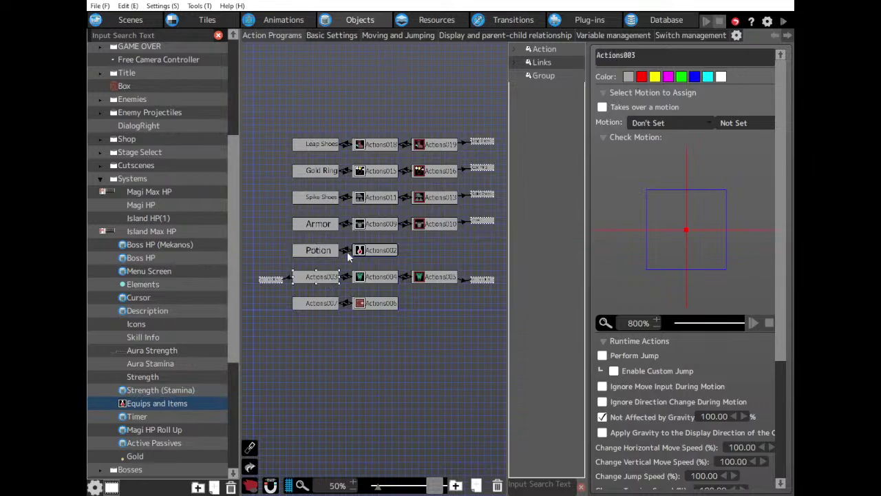
pyautogui.doubleClick(636, 55)
pyautogui.write('Flippers')
pyautogui.click(318, 306)
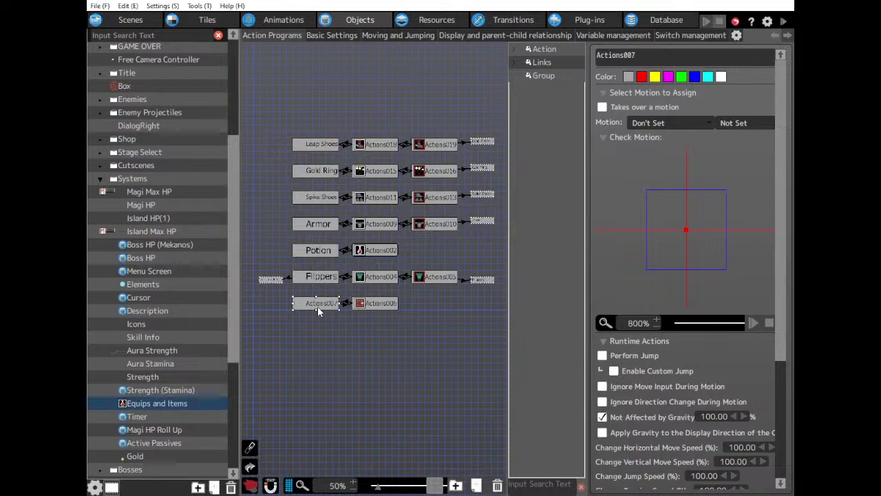
pyautogui.doubleClick(630, 55)
pyautogui.write('Exit')
# Check the placed Equips and Items3 icon's action on appearance in the menu scene, then return to the object's action program.
pyautogui.click(130, 19)
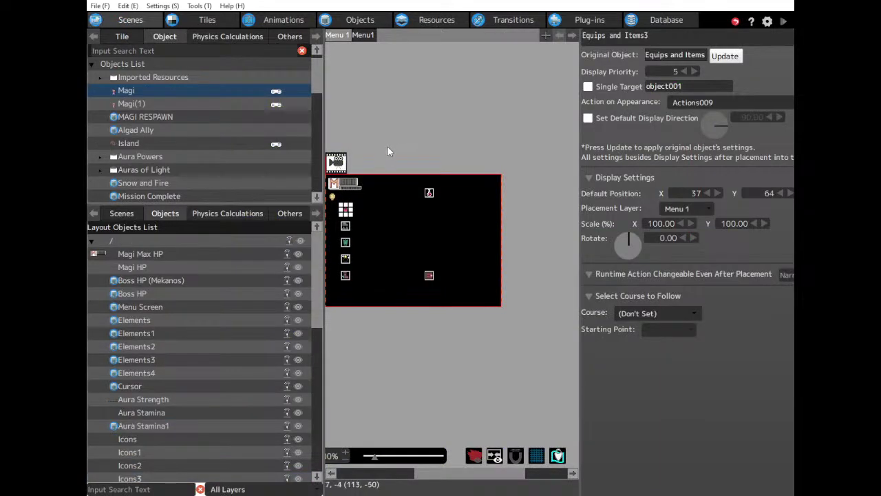
pyautogui.click(360, 19)
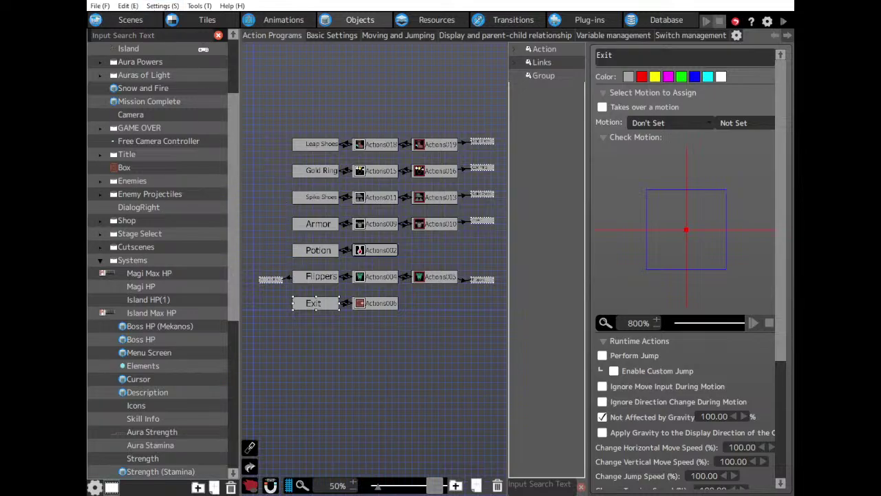
pyautogui.press('Escape')
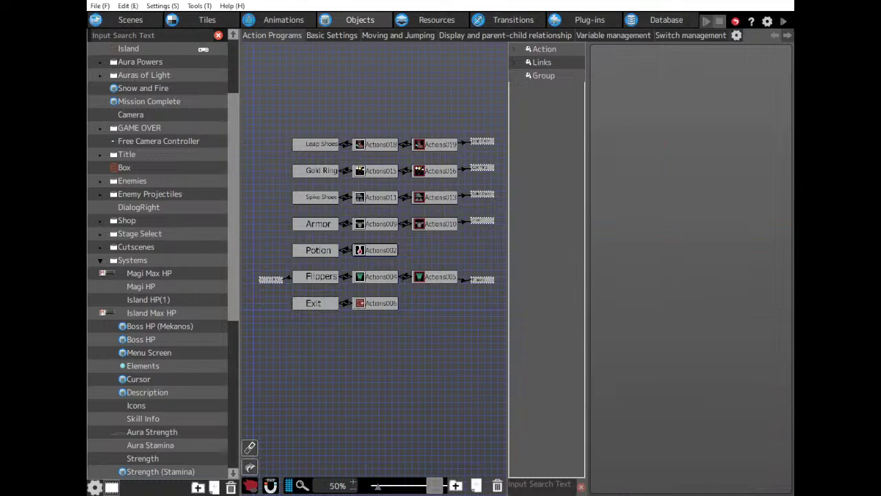
# Toggle the default value of the Swim Flippers switch in the project's switch resources and collapse the EQUIPMENT folder.
pyautogui.click(411, 24)
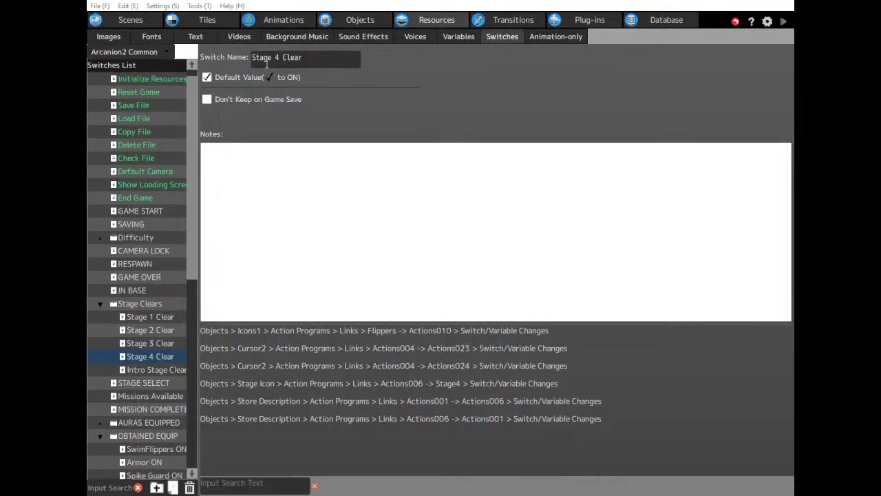
pyautogui.scroll(-7, 137, 361)
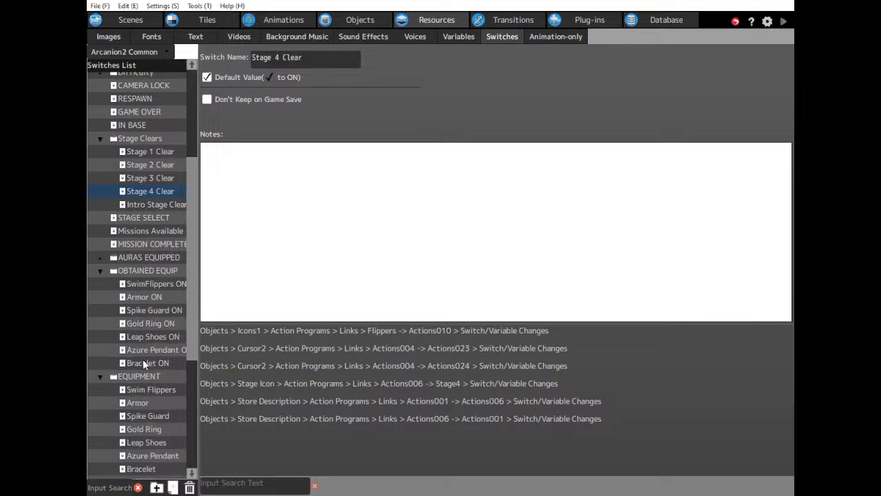
pyautogui.click(155, 312)
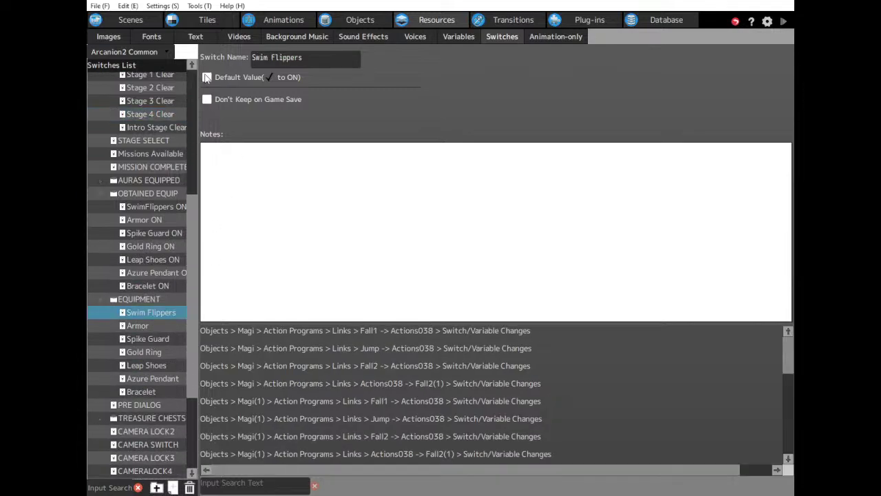
pyautogui.click(207, 78)
pyautogui.doubleClick(145, 299)
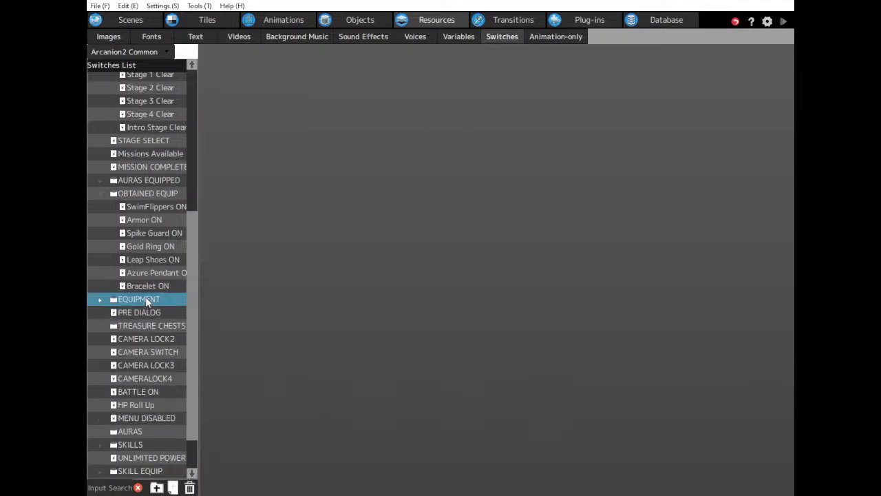
# Set the default value to ON for the OBTAINED EQUIP switches SwimFlippers ON, Armor ON, Spike Guard ON and Gold Ring ON.
pyautogui.click(140, 206)
pyautogui.click(208, 77)
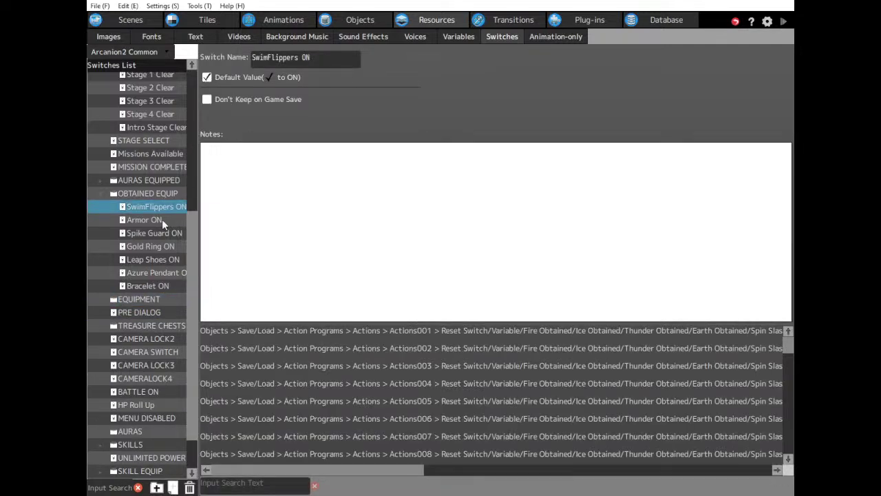
pyautogui.click(145, 219)
pyautogui.click(208, 77)
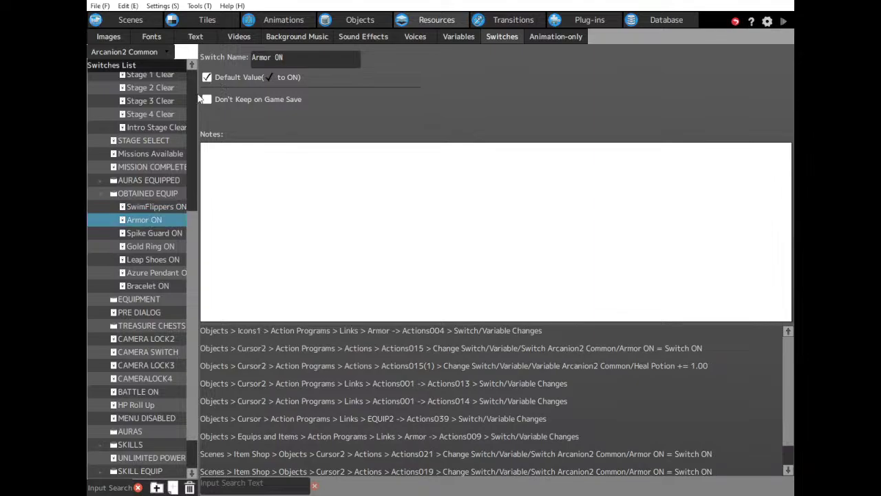
pyautogui.click(146, 233)
pyautogui.click(207, 77)
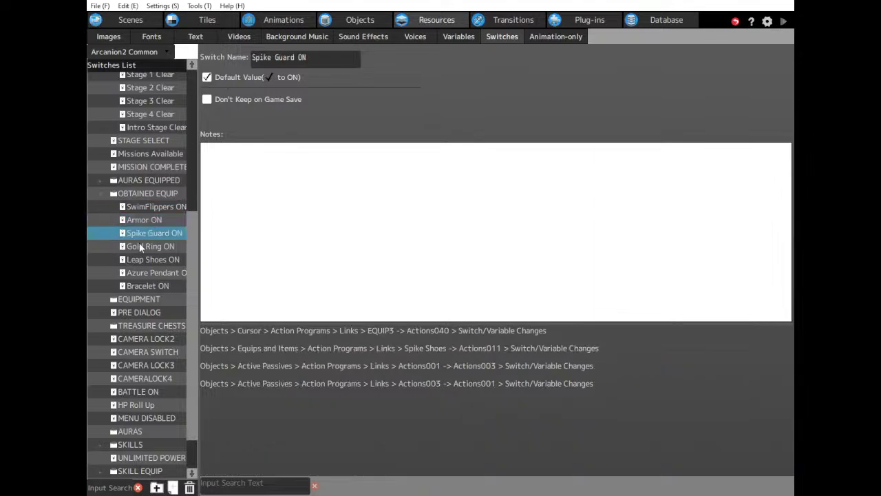
pyautogui.click(143, 246)
pyautogui.click(208, 77)
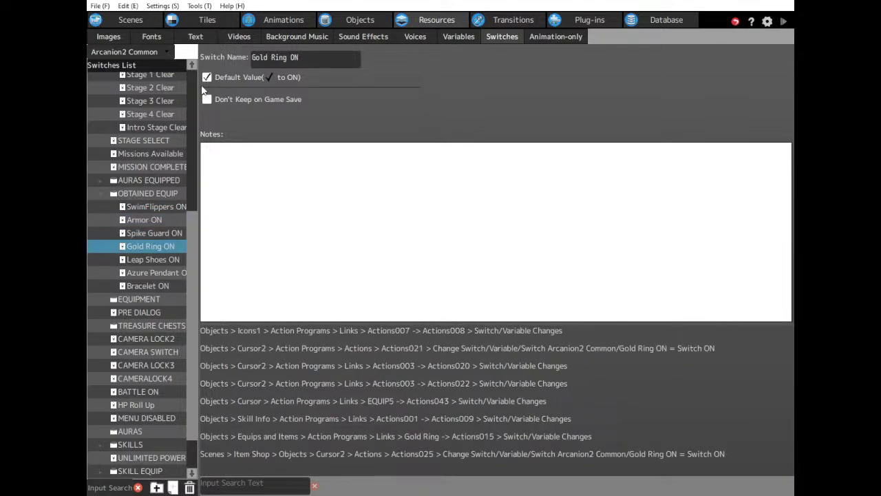
# Set the default value to ON for the Leap Shoes ON, Azure Pendant ON and Bracelet ON switches.
pyautogui.click(132, 262)
pyautogui.click(207, 79)
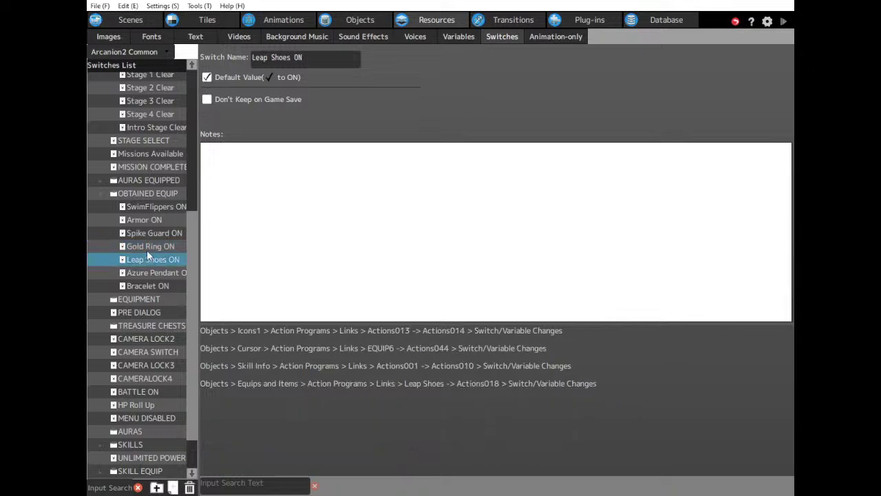
pyautogui.click(144, 276)
pyautogui.click(208, 77)
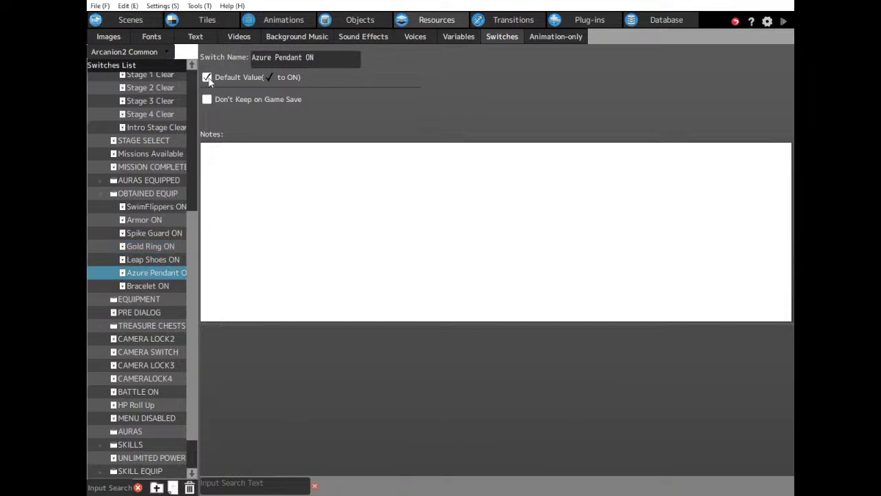
pyautogui.click(146, 285)
pyautogui.click(207, 77)
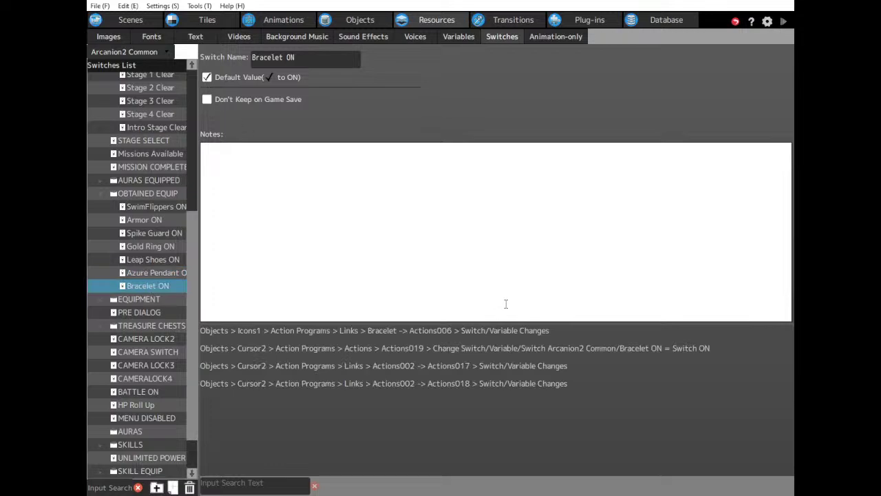
# Playtest the game and move the cursor through the menu's ARMOR items to check their icons and descriptions.
pyautogui.click(784, 22)
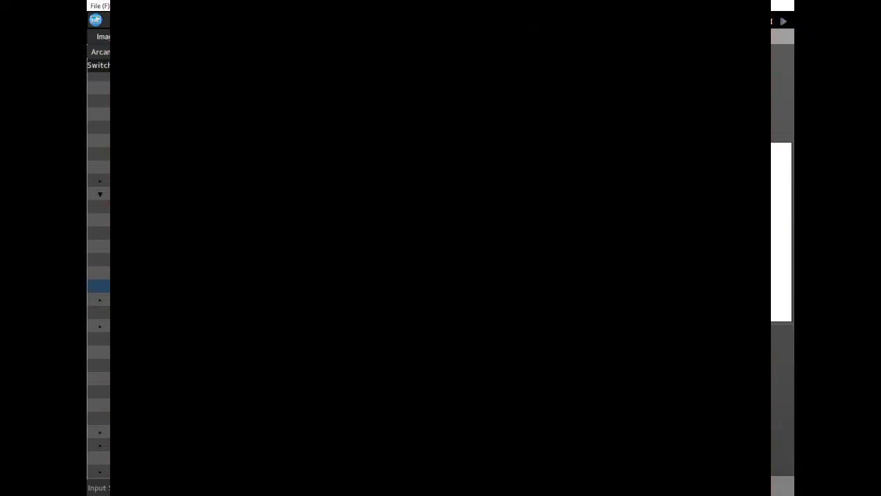
pyautogui.press('w')
pyautogui.press('Down')
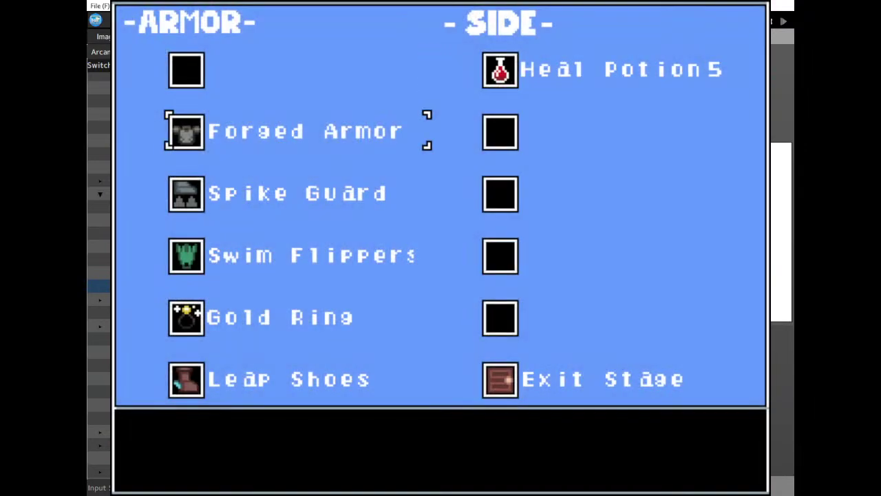
pyautogui.press('Down')
pyautogui.press('Down')
pyautogui.press('Down')
pyautogui.press('Down')
pyautogui.press('Up')
pyautogui.press('Up')
pyautogui.press('Up')
pyautogui.press('Up')
pyautogui.press('Down')
pyautogui.press('Down')
pyautogui.press('Down')
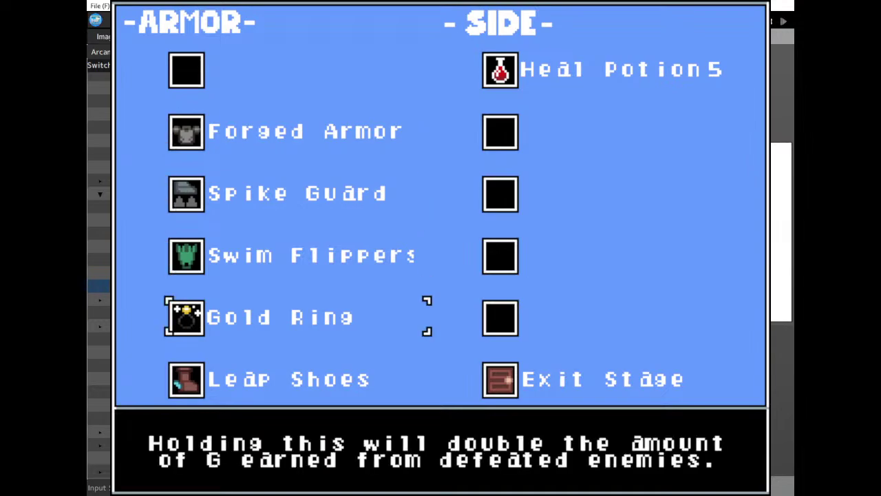
pyautogui.press('Up')
pyautogui.press('Up')
pyautogui.press('Down')
pyautogui.press('Down')
pyautogui.press('Down')
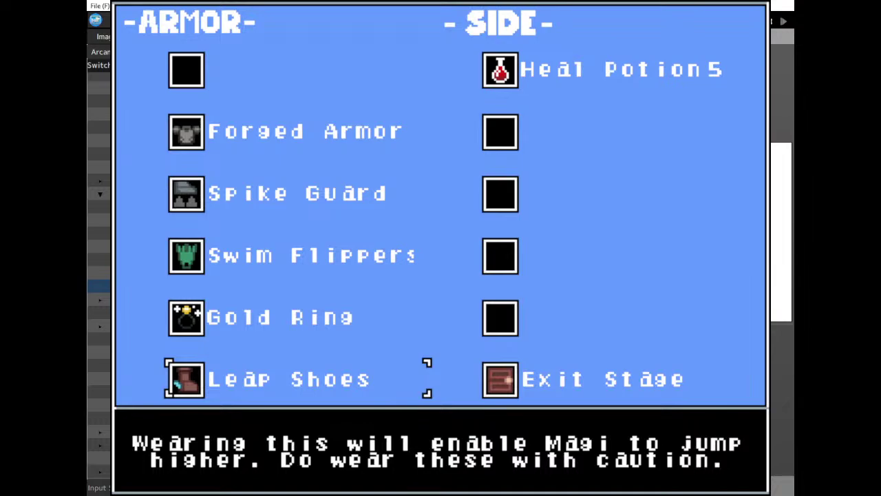
# Try equipping the Leap Shoes, then leave the menu and test the character's jump in the shop.
pyautogui.press('z')
pyautogui.press('x')
pyautogui.press('z')
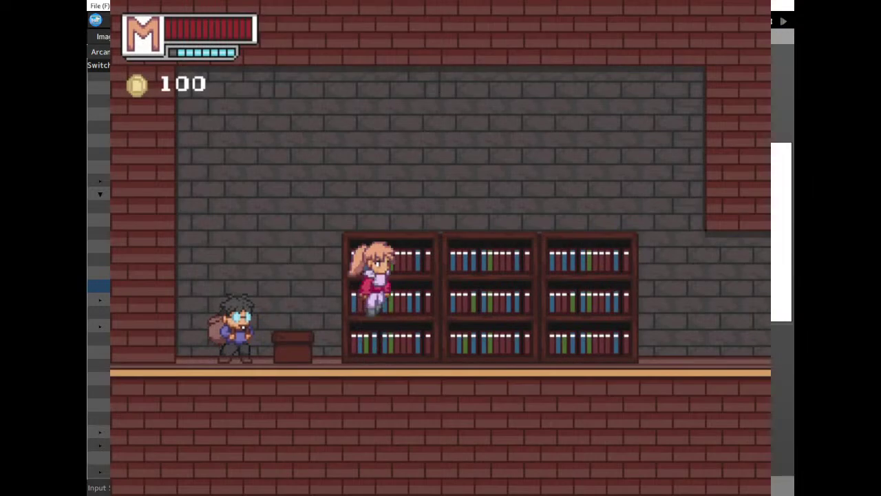
# Test the character's jump repeatedly while moving back and forth in front of the shop's bookshelves.
pyautogui.press('z')
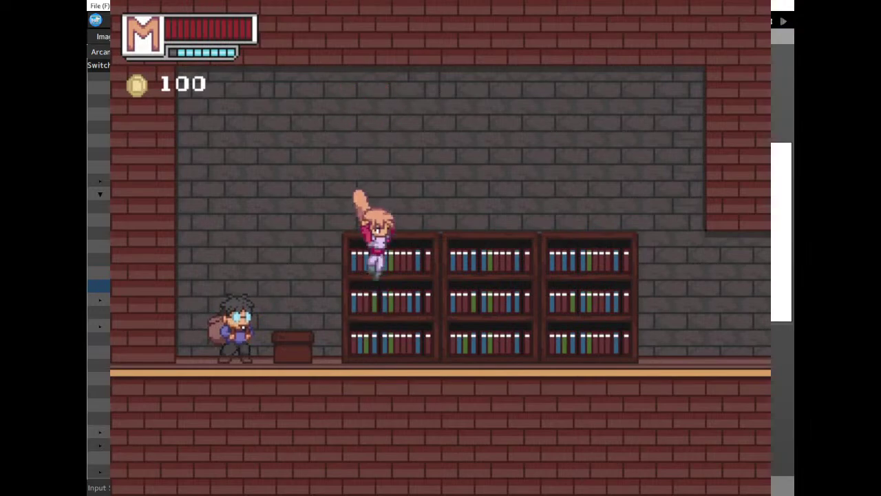
pyautogui.press('z')
pyautogui.press('z')
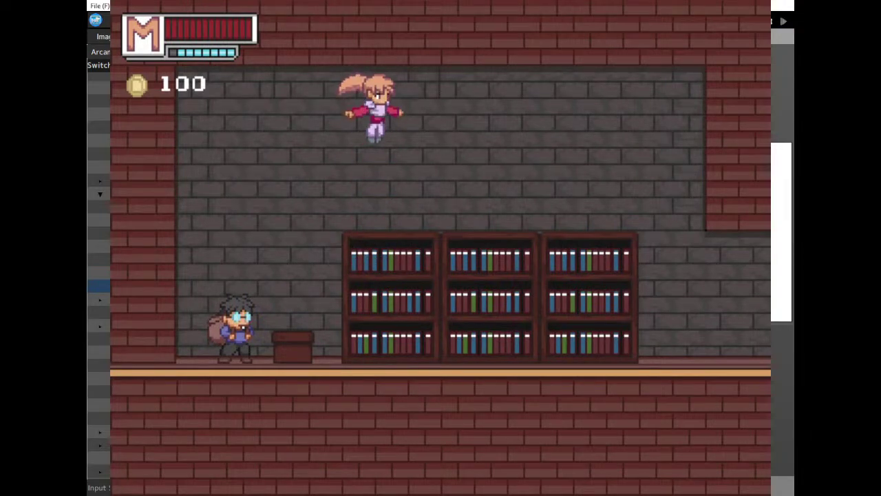
pyautogui.press('z')
pyautogui.press('Right')
pyautogui.press('Left')
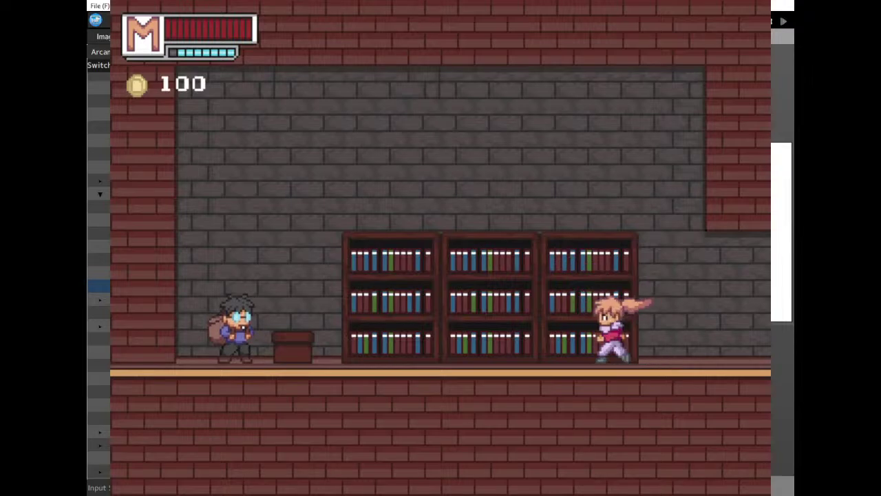
pyautogui.press('z')
pyautogui.press('Right')
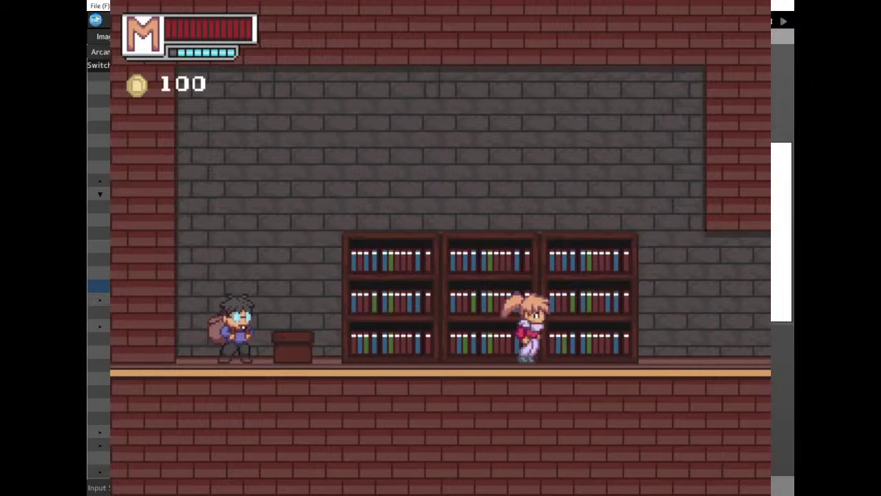
pyautogui.press('z')
pyautogui.press('Left')
pyautogui.press('z')
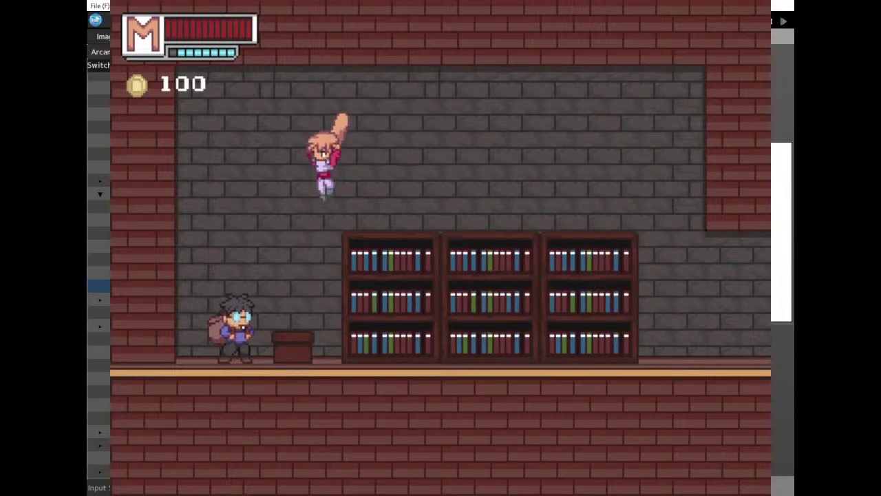
pyautogui.press('Right')
pyautogui.press('z')
pyautogui.press('z')
pyautogui.press('Left')
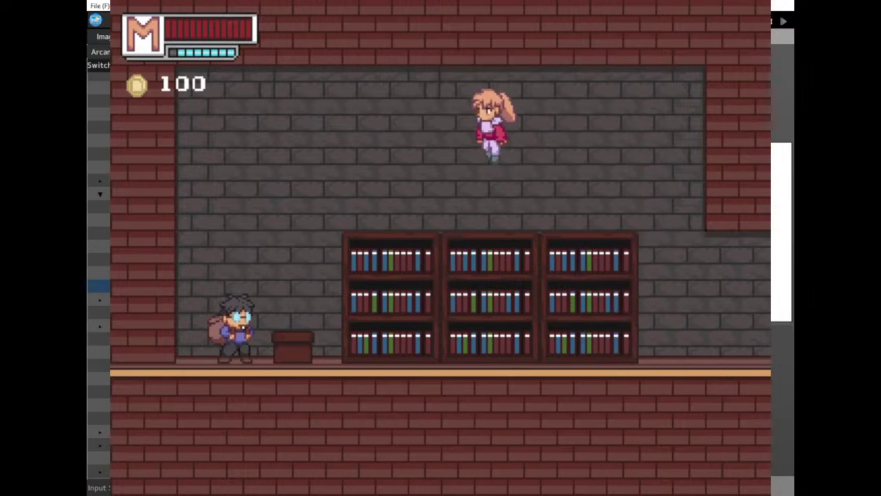
pyautogui.press('z')
pyautogui.press('z')
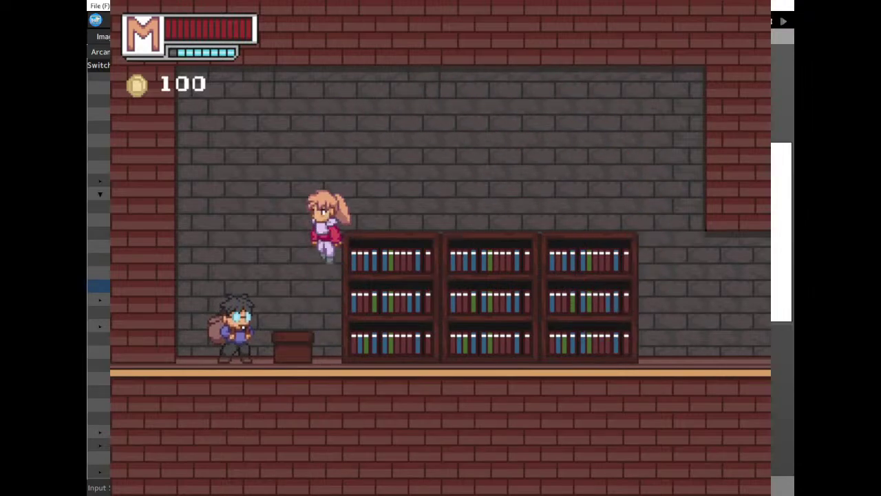
# Leave the shop and test the character's running jumps in both directions along the hallway.
pyautogui.press('Right')
pyautogui.press('Right')
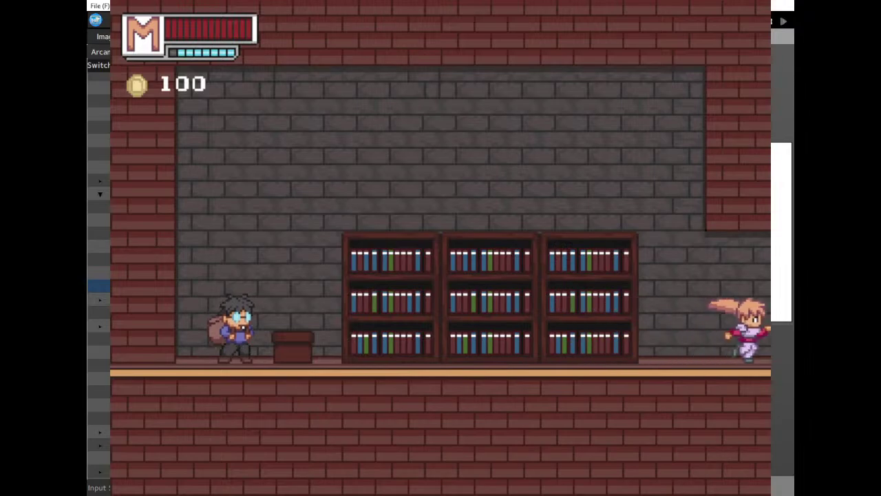
pyautogui.press('Left')
pyautogui.press('z')
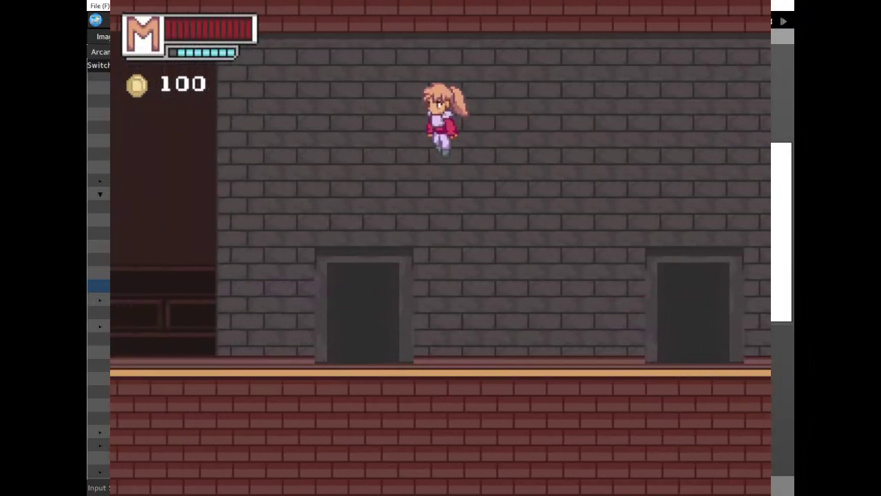
pyautogui.press('Left')
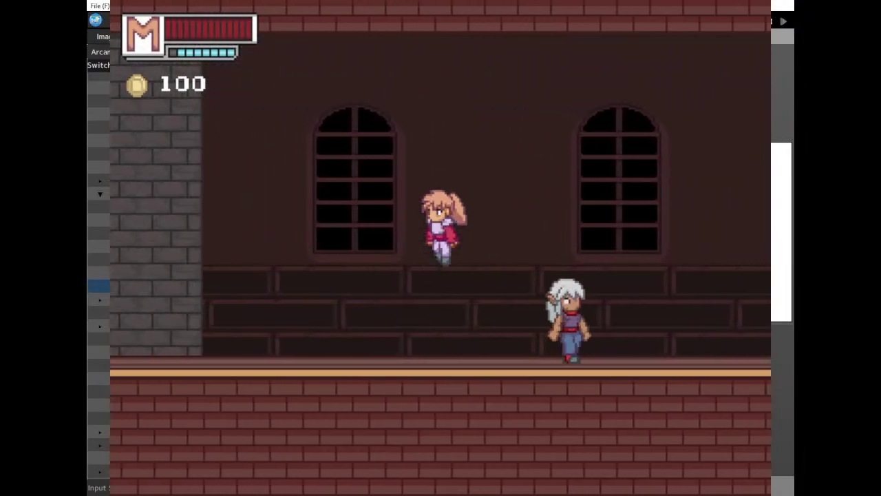
pyautogui.press('z')
pyautogui.press('Right')
pyautogui.press('z')
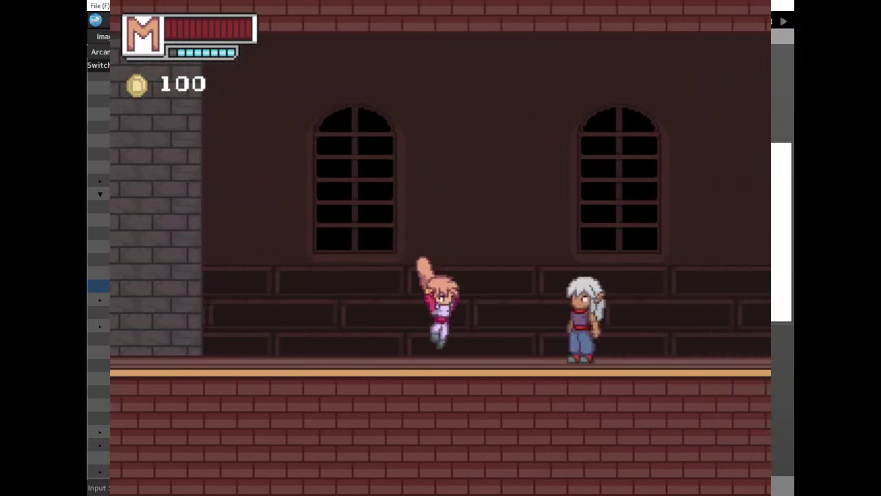
pyautogui.press('z')
pyautogui.press('Right')
pyautogui.press('z')
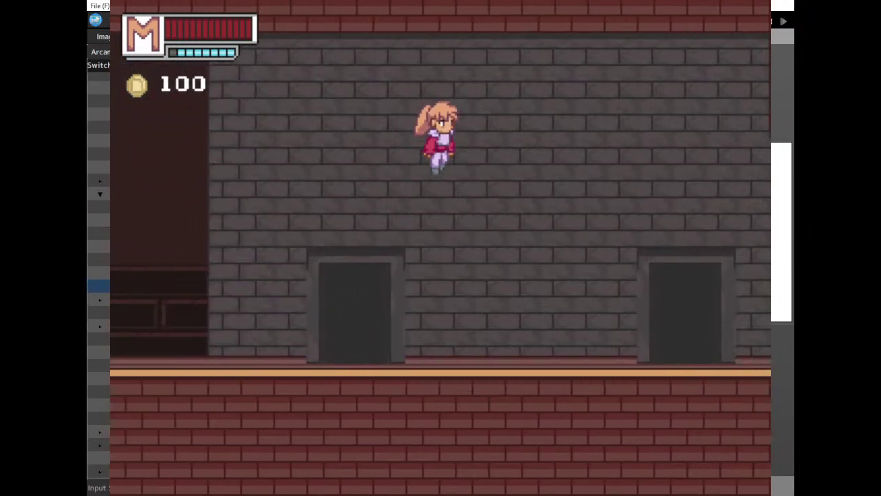
pyautogui.press('Left')
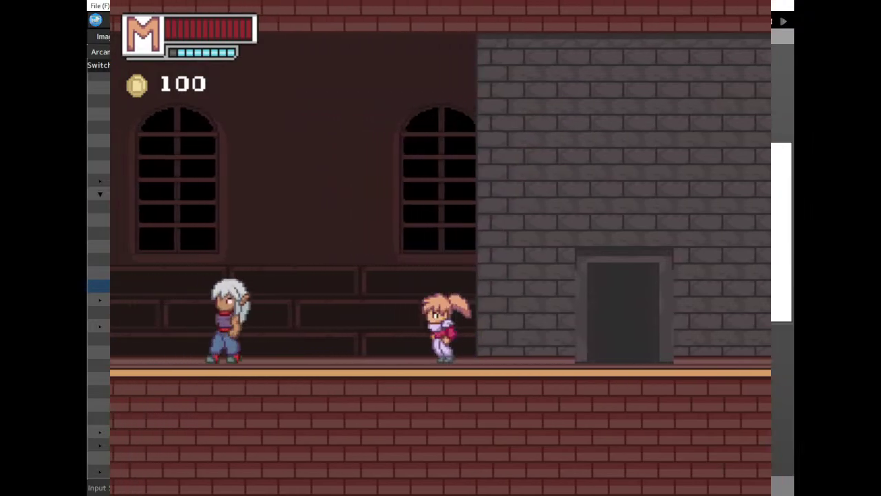
pyautogui.press('z')
pyautogui.press('z')
pyautogui.press('Left')
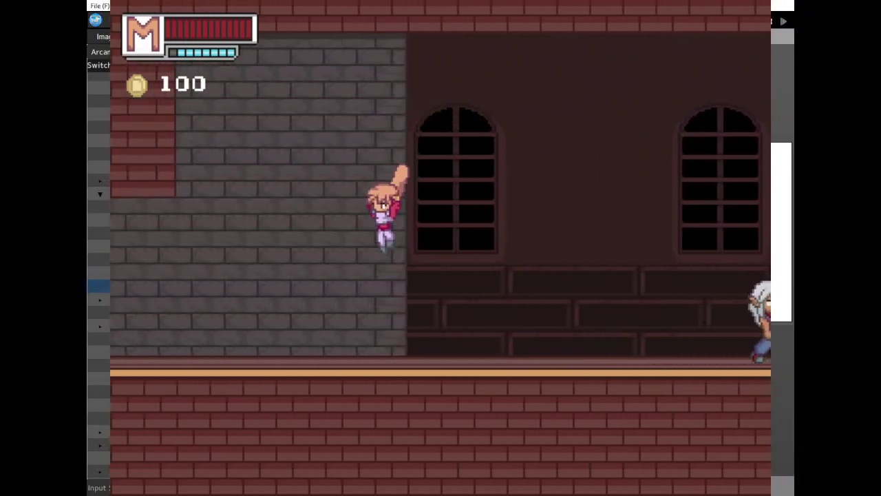
pyautogui.press('z')
pyautogui.press('Right')
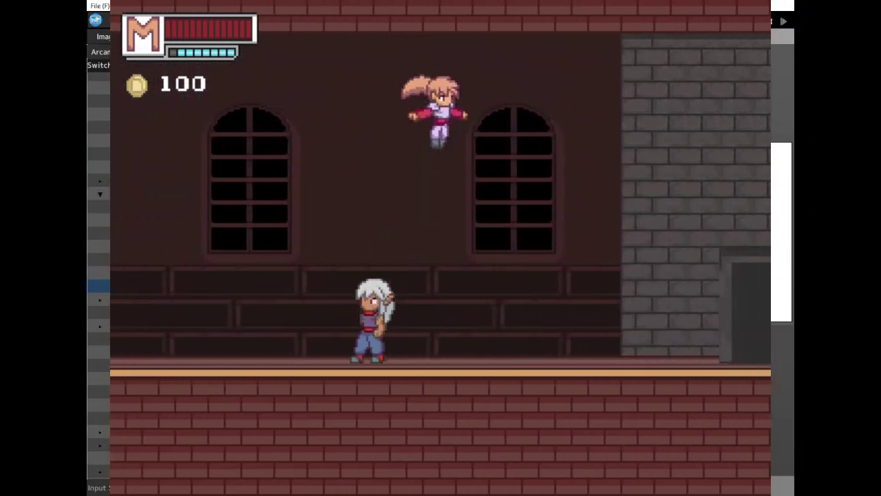
pyautogui.press('Left')
pyautogui.press('z')
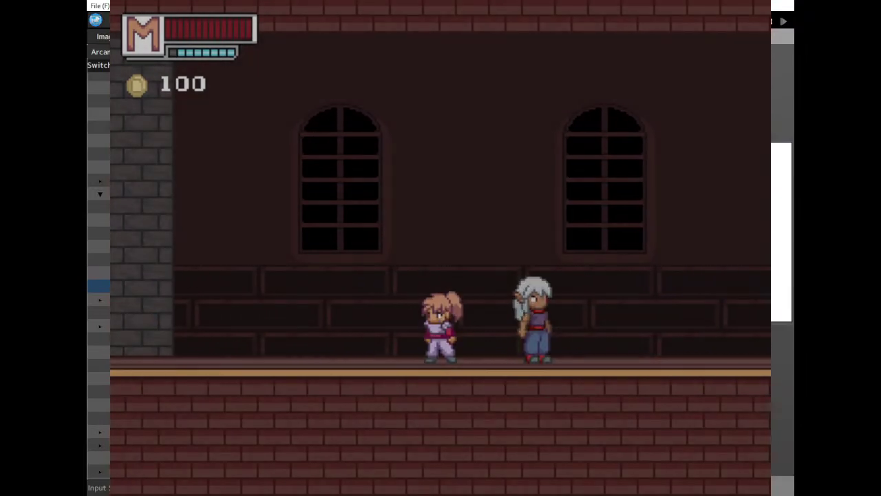
# Open the in-game skill menu and equip the Wing Leap skill.
pyautogui.press('Return')
pyautogui.press('Down')
pyautogui.press('Down')
pyautogui.press('Down')
pyautogui.press('Down')
pyautogui.press('Down')
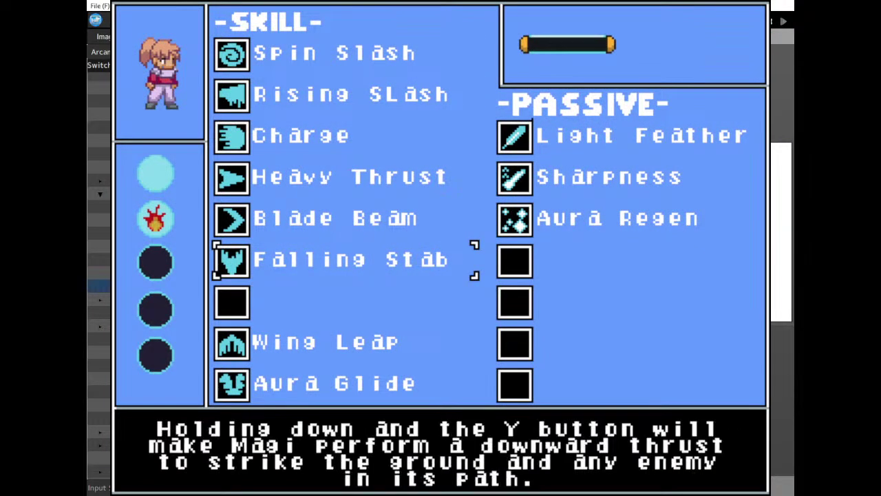
pyautogui.press('Down')
pyautogui.press('Down')
pyautogui.press('z')
# Examine the descriptions of the passive skills Light Feather, Sharpness and Aura Regen, then go back to Wing Leap.
pyautogui.press('Up')
pyautogui.press('Up')
pyautogui.press('Up')
pyautogui.press('Up')
pyautogui.press('Up')
pyautogui.press('Right')
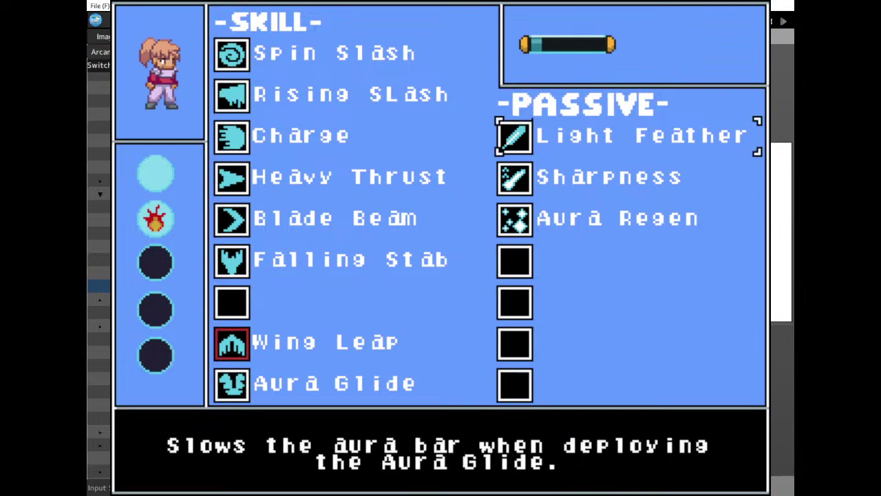
pyautogui.press('Down')
pyautogui.press('Down')
pyautogui.press('Up')
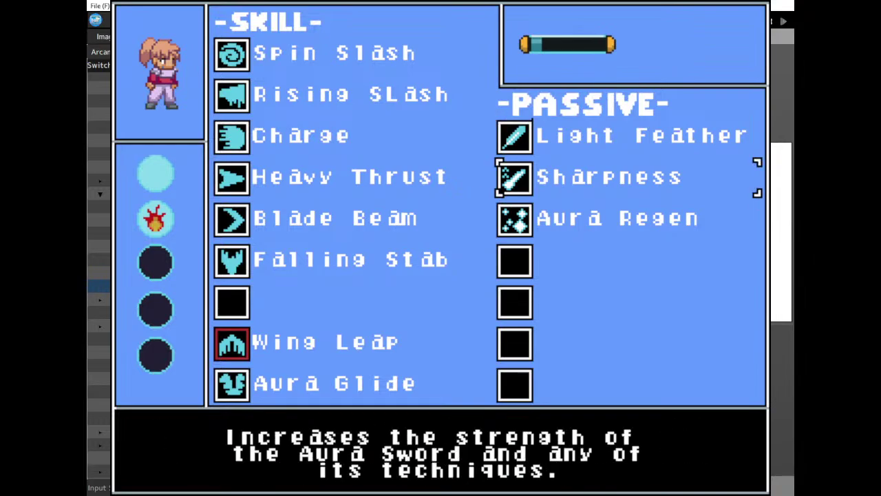
pyautogui.press('Down')
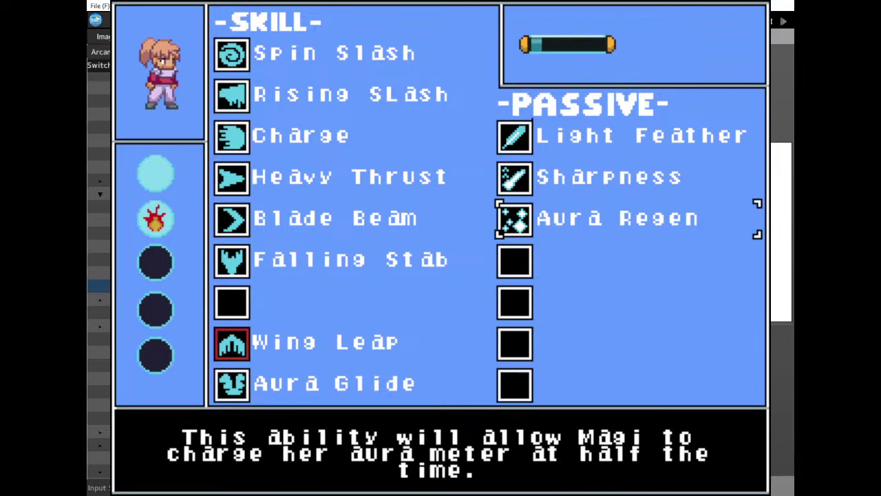
pyautogui.press('Left')
pyautogui.press('Down')
pyautogui.press('Down')
pyautogui.press('Down')
pyautogui.press('Down')
pyautogui.press('Up')
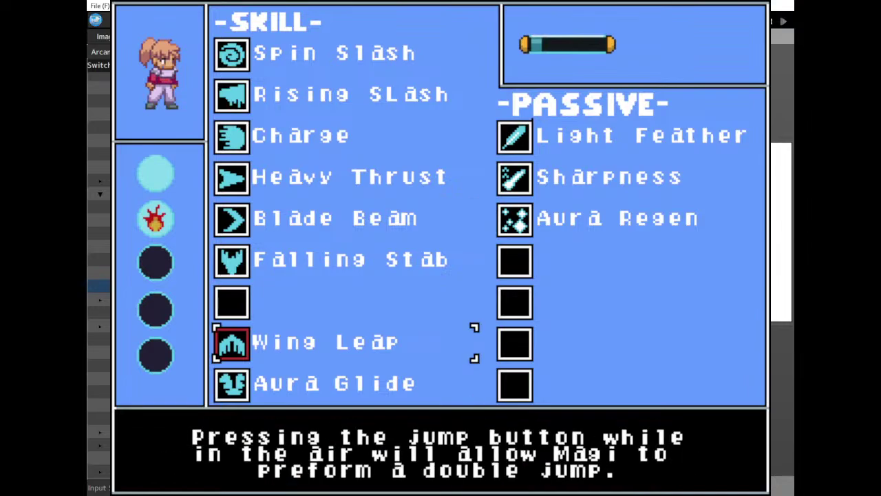
# Close the skill menu and test the Wing Leap double jump along the hallway.
pyautogui.press('Escape')
pyautogui.press('z')
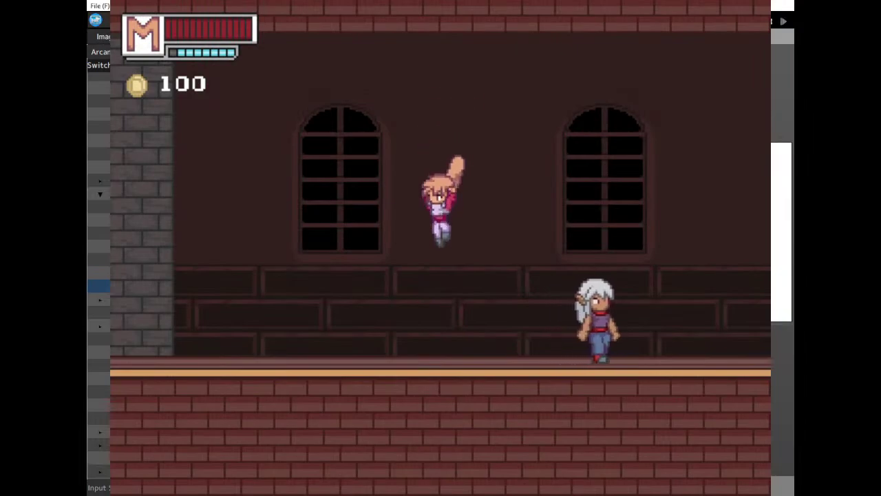
pyautogui.press('z')
pyautogui.press('Right')
pyautogui.press('z')
pyautogui.press('z')
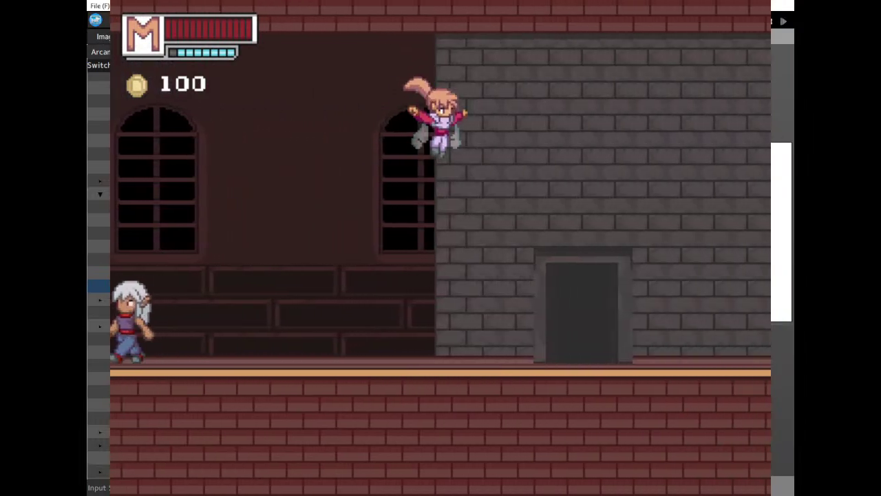
pyautogui.press('Right')
pyautogui.press('z')
pyautogui.press('z')
pyautogui.press('Left')
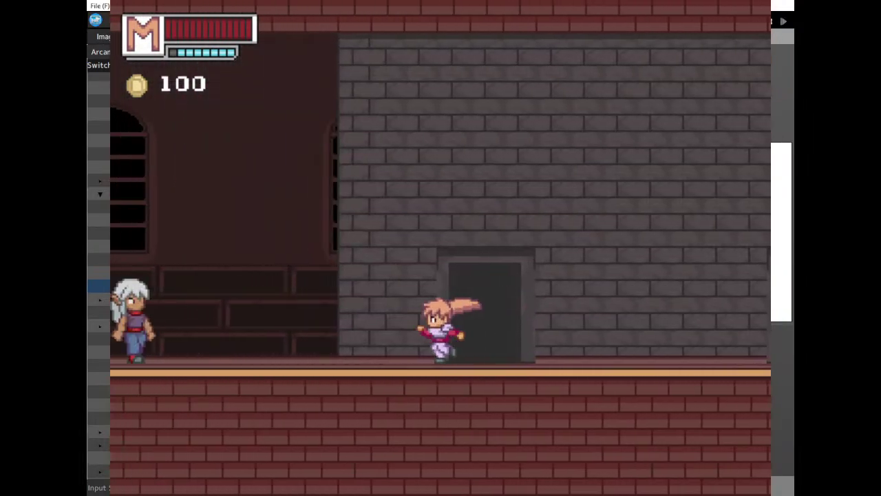
pyautogui.press('z')
# Reopen the skill menu and equip the Aura Glide skill.
pyautogui.press('Escape')
pyautogui.press('Right')
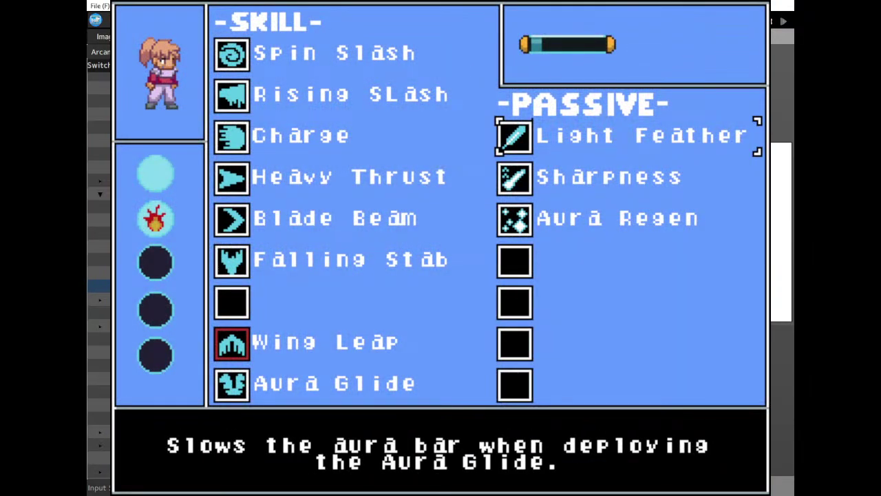
pyautogui.press('Left')
pyautogui.press('Down')
pyautogui.press('Down')
pyautogui.press('Down')
pyautogui.press('Down')
pyautogui.press('Down')
pyautogui.press('Down')
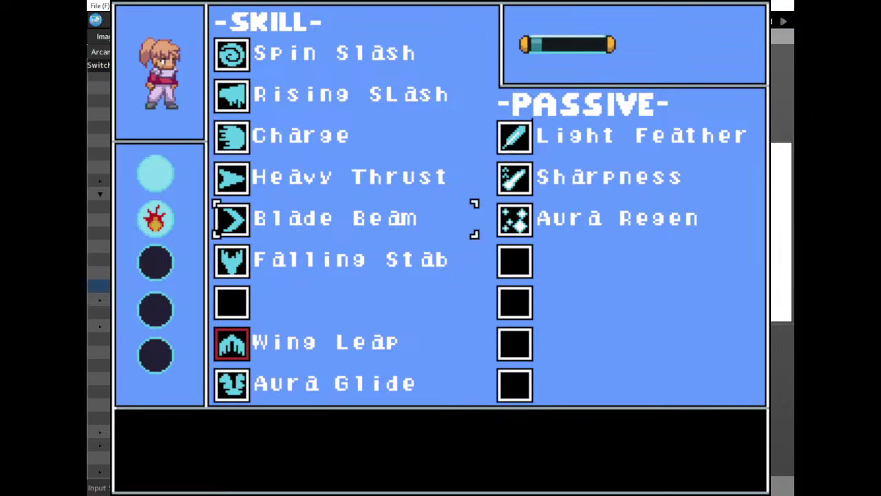
pyautogui.press('Up')
pyautogui.press('Up')
pyautogui.press('Up')
pyautogui.press('Up')
pyautogui.press('Up')
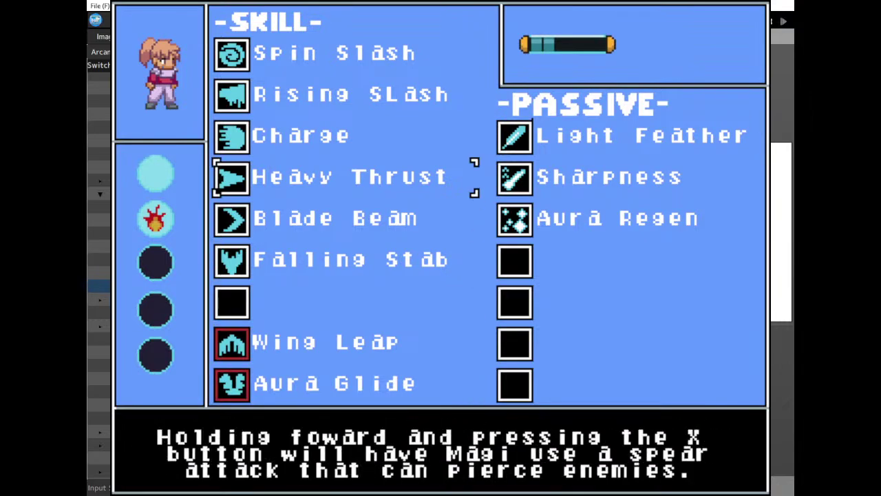
# Equip the Aura Regen passive skill, then leave the menu and move the character through the hallway.
pyautogui.press('Right')
pyautogui.press('Down')
pyautogui.press('z')
pyautogui.press('Escape')
pyautogui.press('Right')
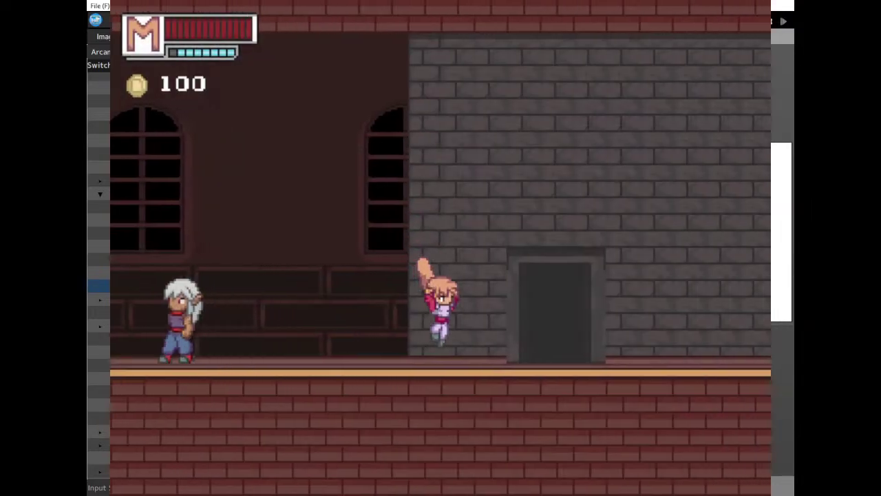
# Equip the Charge skill in the skill menu and test its attack while running along the hallway.
pyautogui.press('Escape')
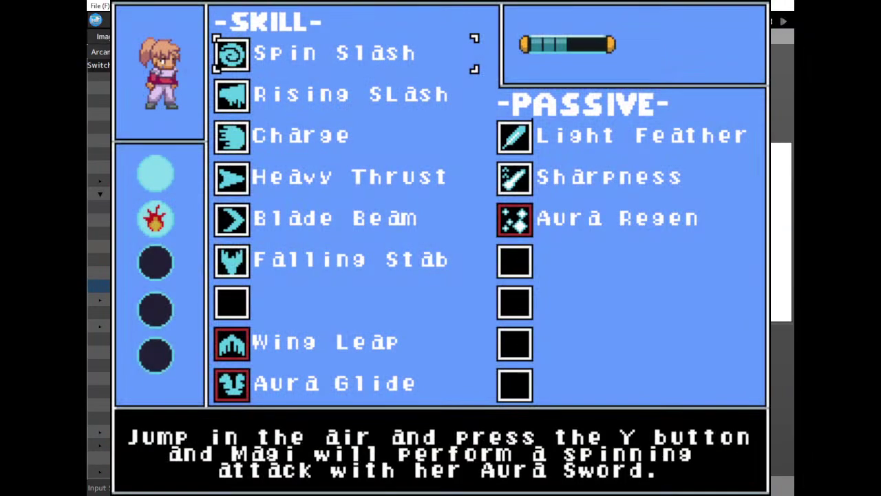
pyautogui.press('Down')
pyautogui.press('Down')
pyautogui.press('Escape')
pyautogui.press('Right')
pyautogui.press('x')
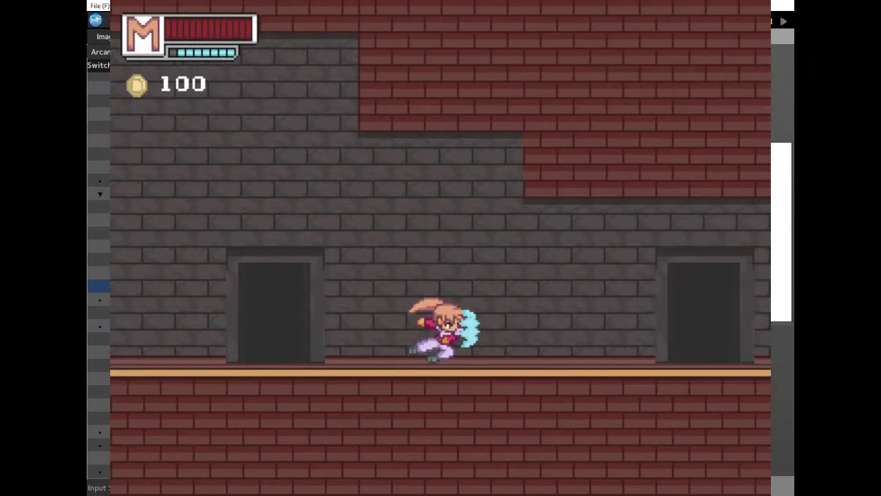
# End the playtest by choosing EXIT on the game's title screen.
pyautogui.press('Up')
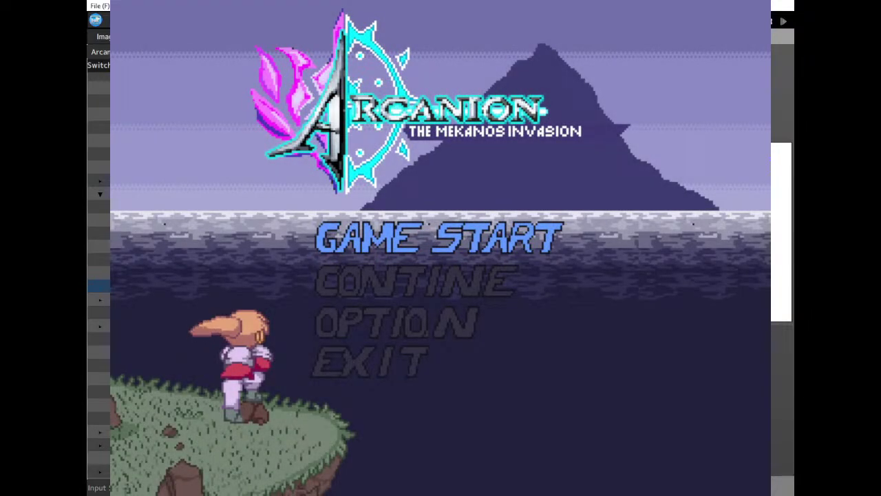
pyautogui.press('Down')
pyautogui.press('Down')
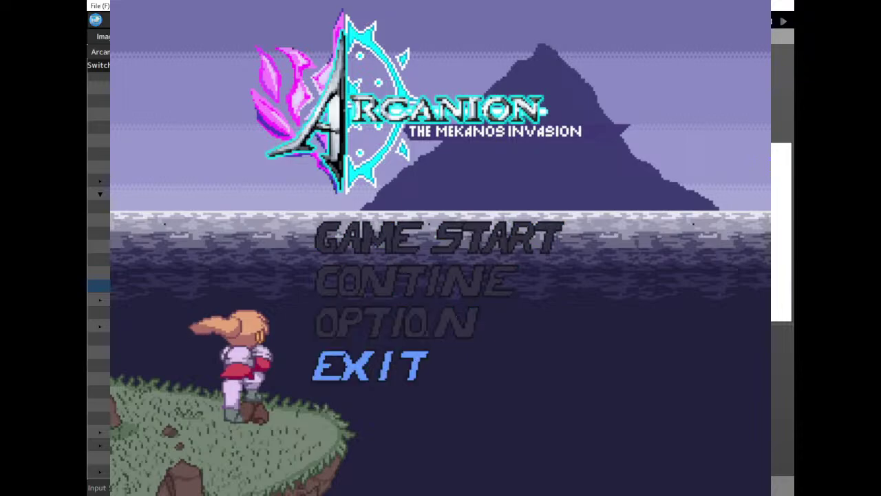
pyautogui.press('Return')
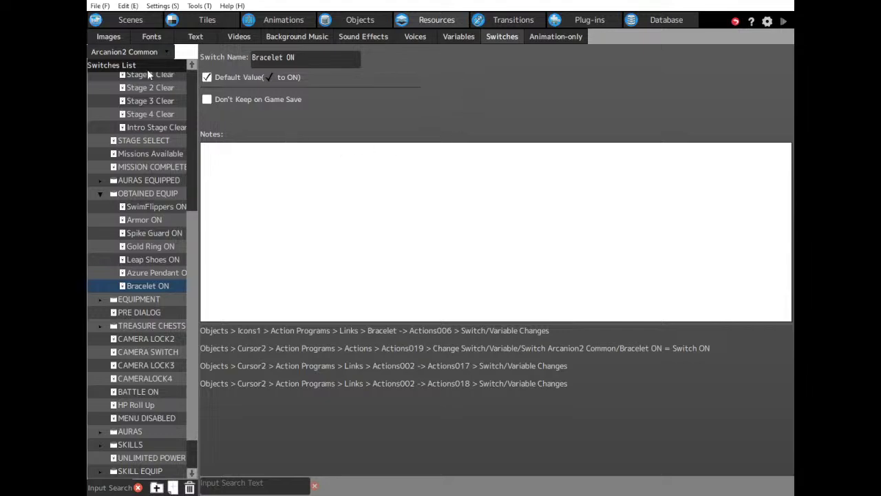
# Open the Menu 1 scene and look through its layout objects list for the Equips and Items objects.
pyautogui.click(357, 23)
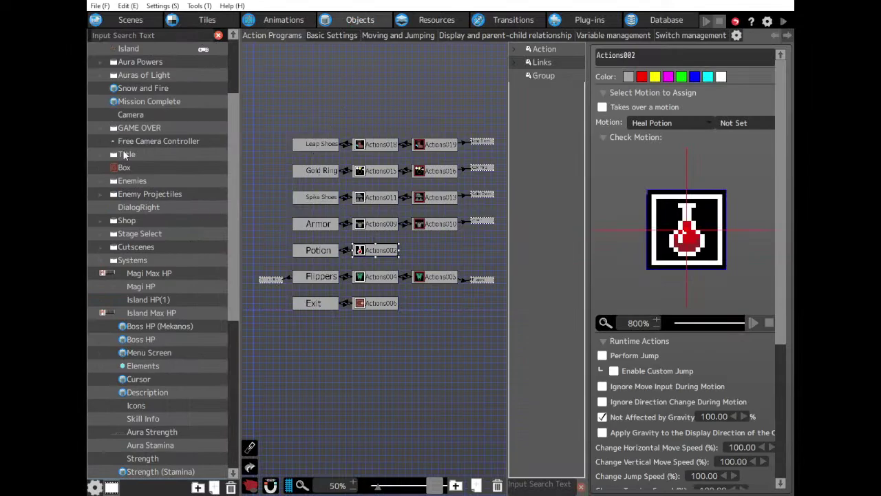
pyautogui.click(117, 25)
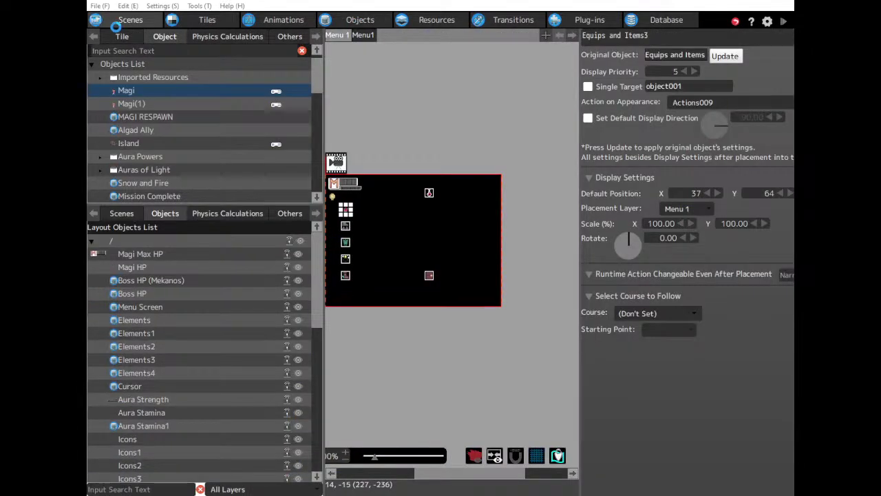
pyautogui.click(395, 142)
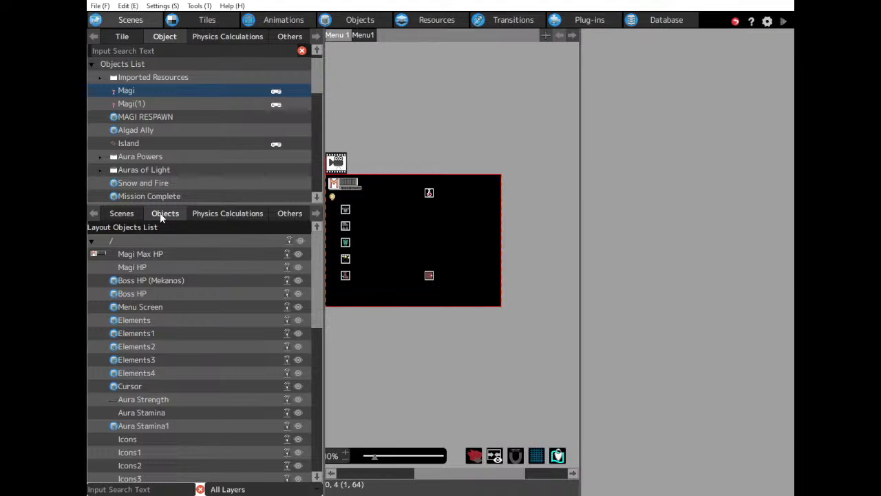
pyautogui.scroll(-5, 183, 320)
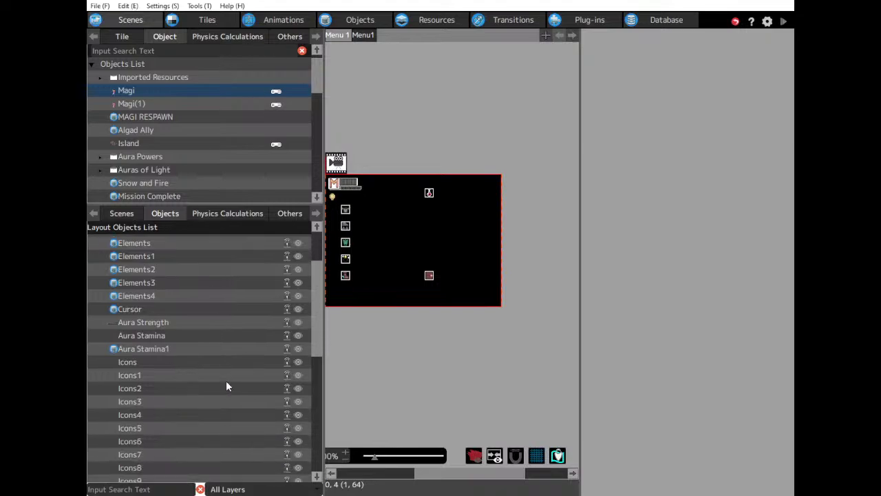
pyautogui.click(163, 306)
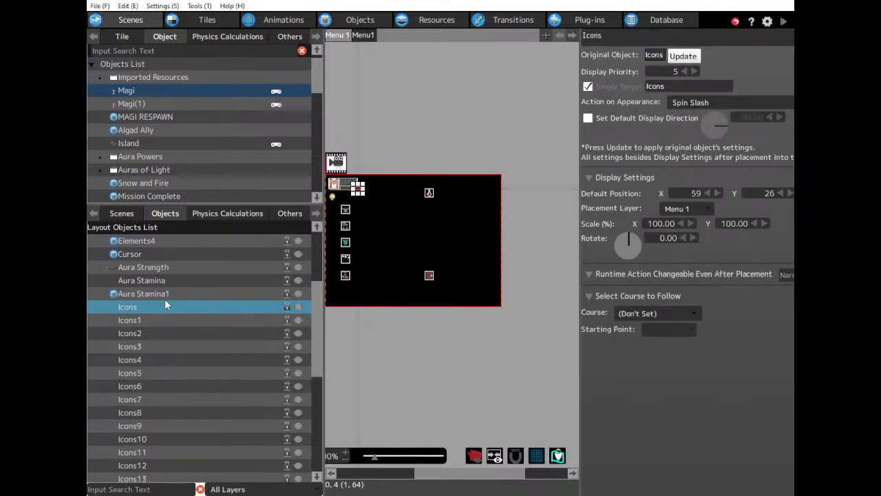
pyautogui.scroll(-9, 198, 365)
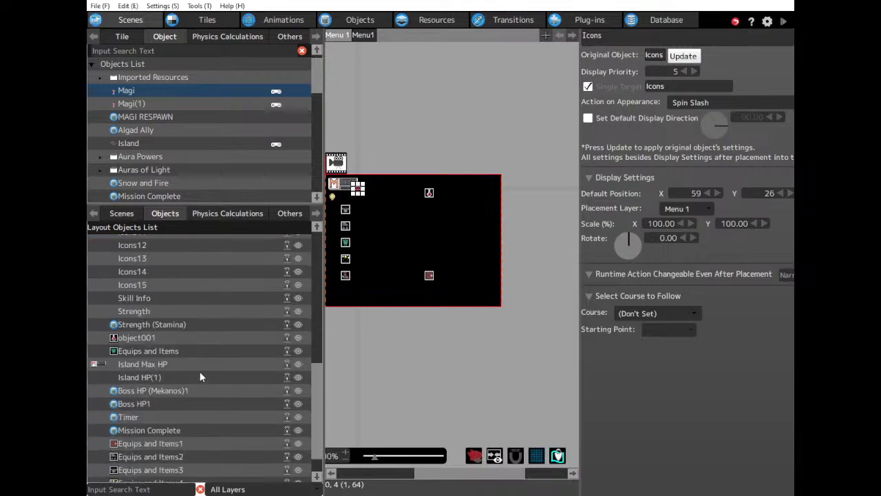
# Step through the Equips and Items objects in the menu scene's layout to check their placement and appearance actions.
pyautogui.click(183, 409)
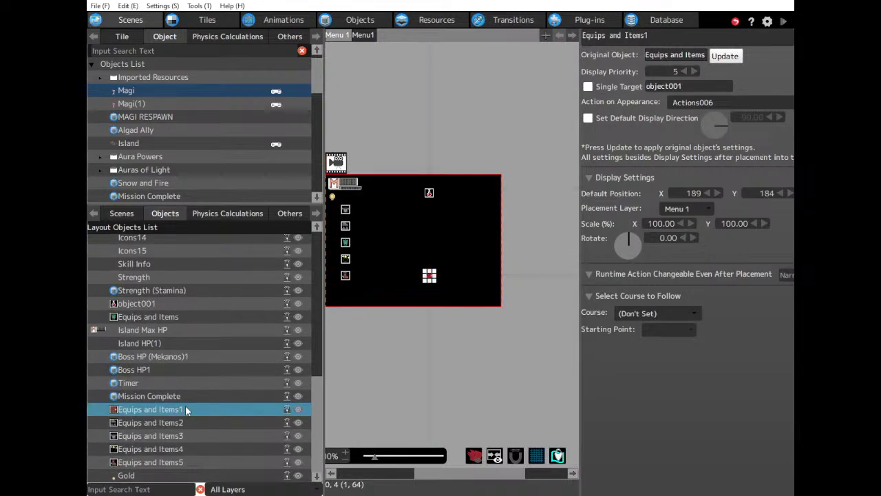
pyautogui.press('Down')
pyautogui.press('Down')
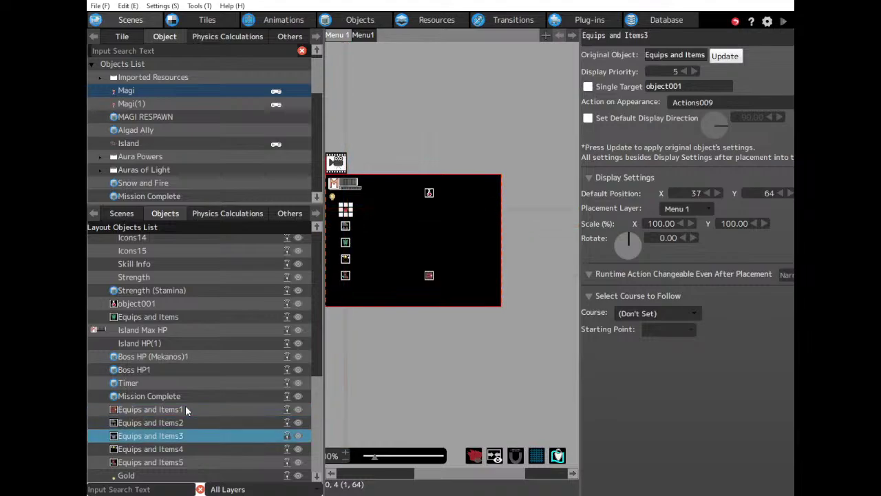
pyautogui.press('Up')
pyautogui.press('Up')
pyautogui.press('Down')
pyautogui.press('Down')
pyautogui.press('Down')
pyautogui.press('Down')
pyautogui.press('Down')
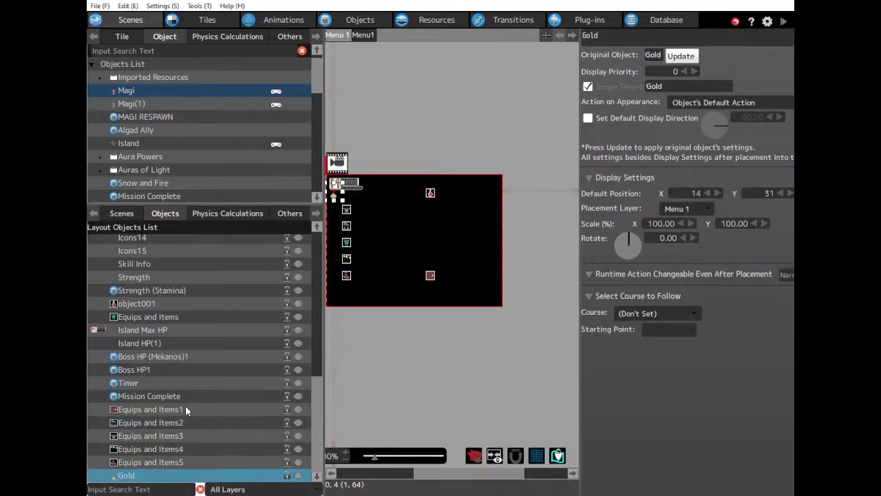
pyautogui.press('Up')
pyautogui.press('Up')
pyautogui.press('Up')
pyautogui.press('Up')
pyautogui.press('Up')
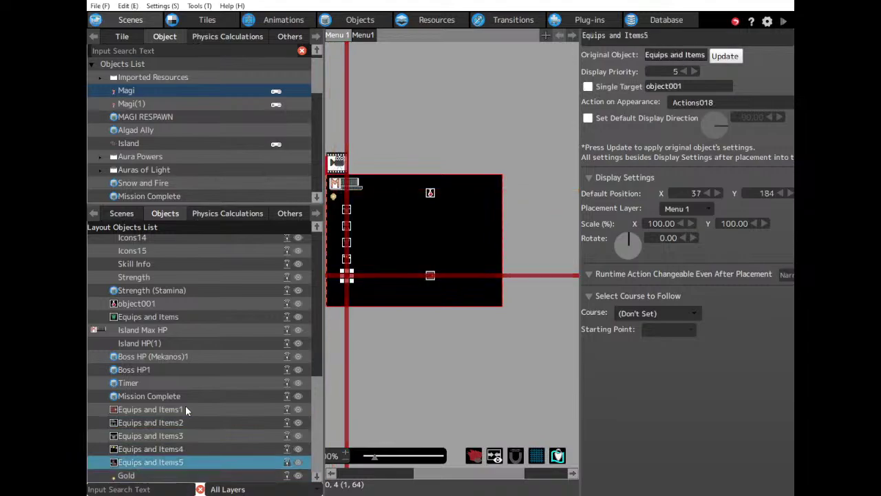
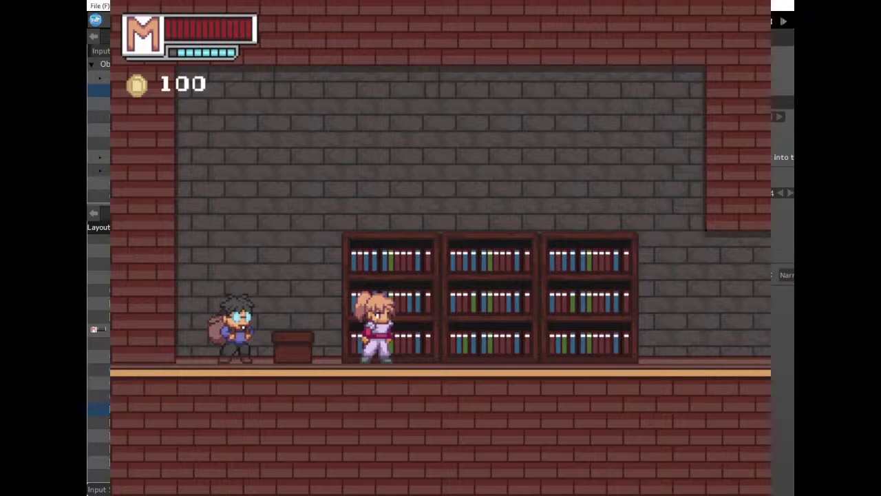
# Open the equipment menu in the playtest and move the cursor down the Armor list to Gold Ring.
pyautogui.press('Return')
pyautogui.press('Left')
pyautogui.press('Left')
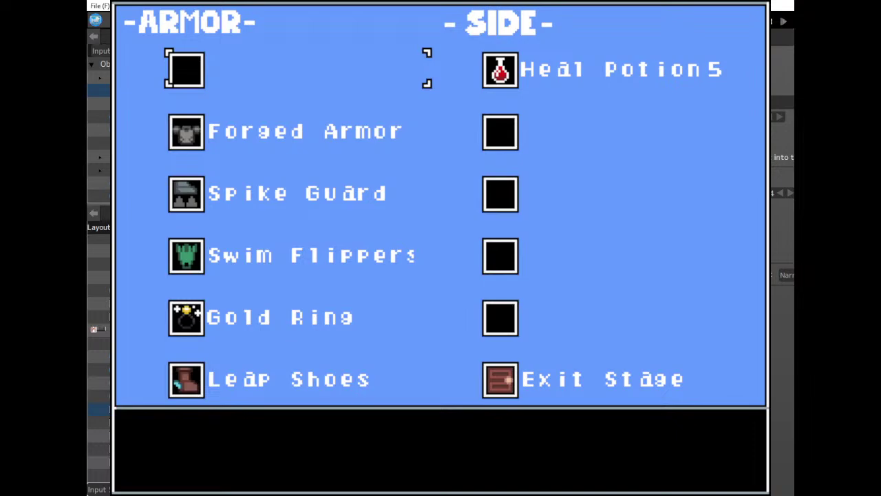
pyautogui.press('Down')
pyautogui.press('Up')
pyautogui.press('Down')
pyautogui.press('Down')
pyautogui.press('Down')
pyautogui.press('Down')
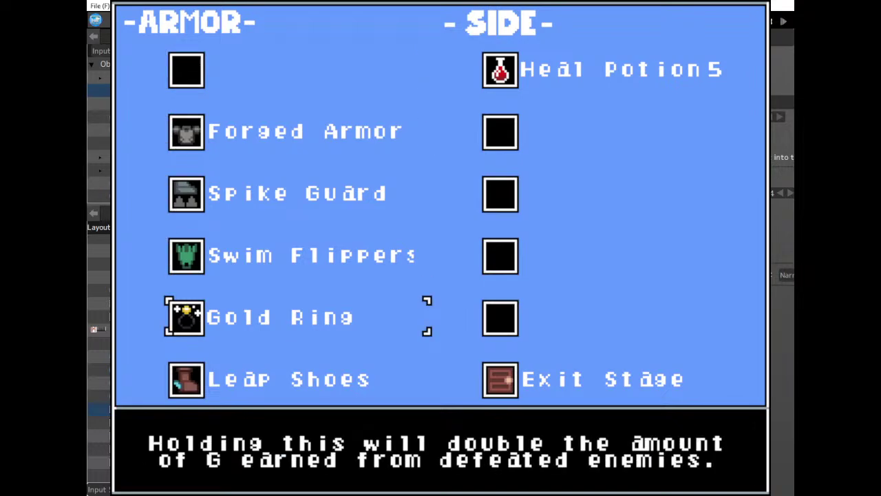
# Move the cursor up and down the Armor list to check the selection and description of each slot.
pyautogui.press('Up')
pyautogui.press('Up')
pyautogui.press('Up')
pyautogui.press('Up')
pyautogui.press('Down')
pyautogui.press('Down')
pyautogui.press('Down')
pyautogui.press('Down')
pyautogui.press('Up')
pyautogui.press('Up')
pyautogui.press('Up')
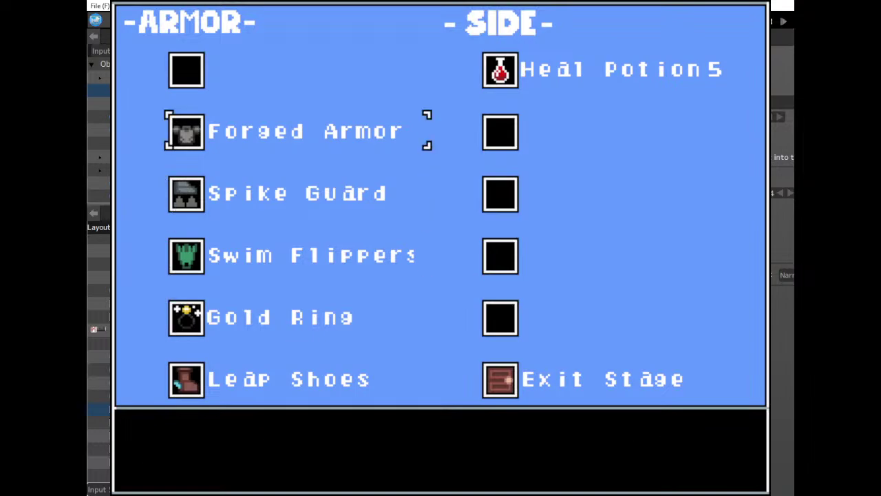
pyautogui.press('Down')
pyautogui.press('Down')
pyautogui.press('Down')
pyautogui.press('Down')
pyautogui.press('Up')
pyautogui.press('Up')
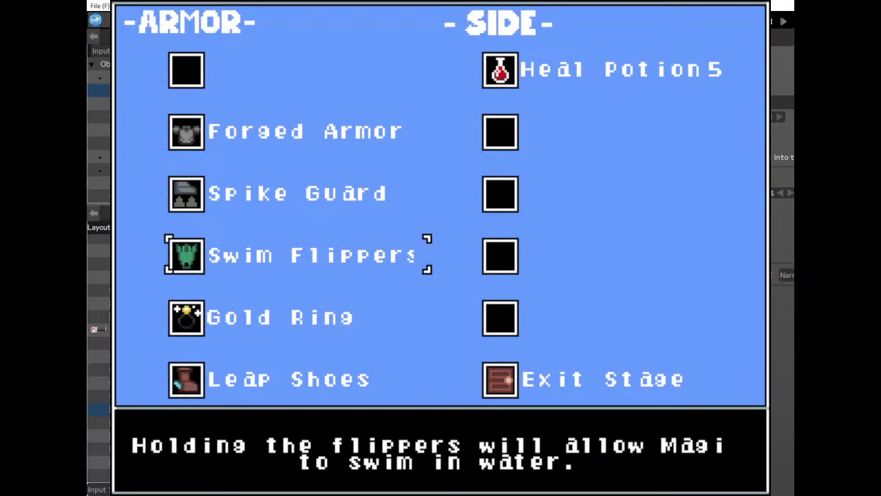
pyautogui.press('Down')
pyautogui.press('Down')
pyautogui.press('Up')
pyautogui.press('Up')
pyautogui.press('Down')
pyautogui.press('Down')
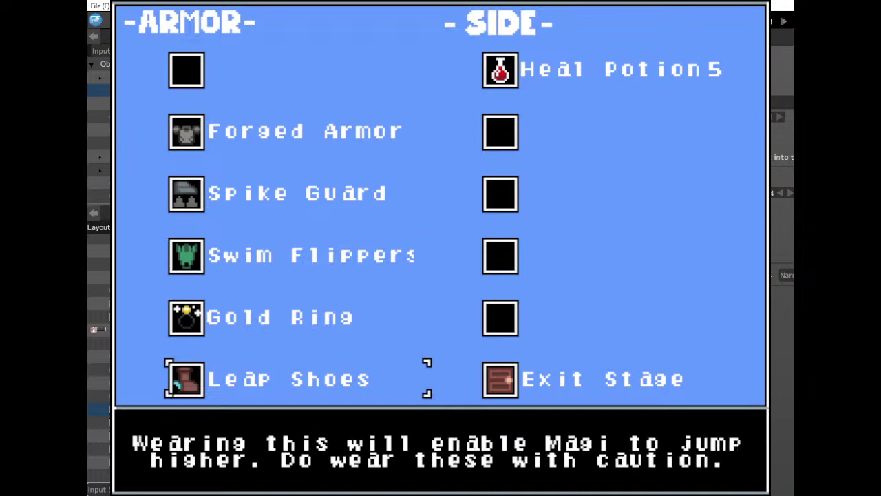
pyautogui.press('Up')
pyautogui.press('Up')
pyautogui.press('Up')
pyautogui.press('Up')
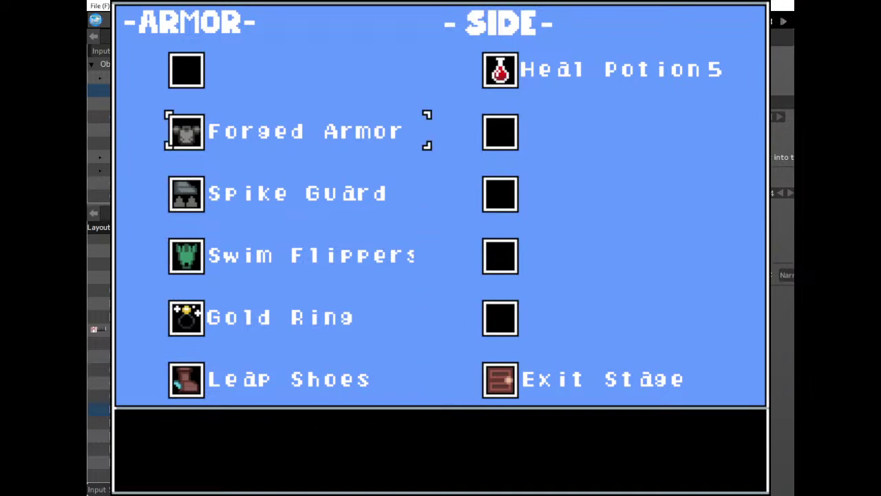
pyautogui.press('Up')
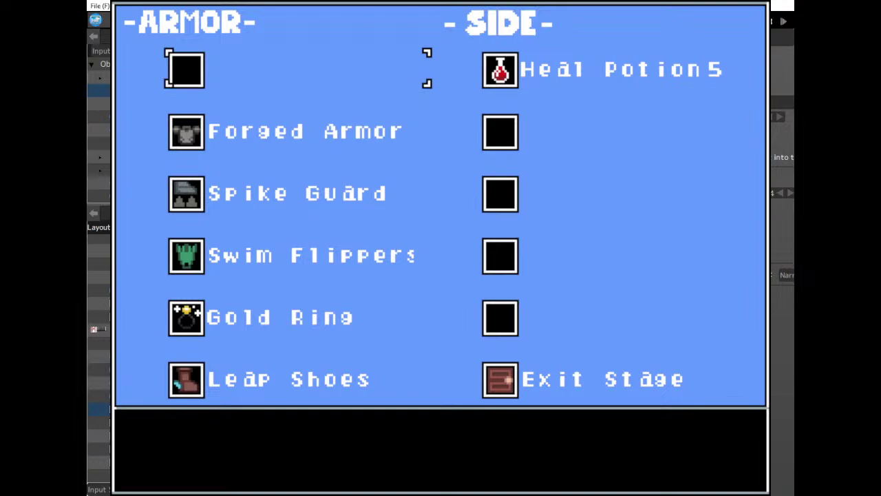
pyautogui.press('Down')
pyautogui.press('Up')
pyautogui.press('Down')
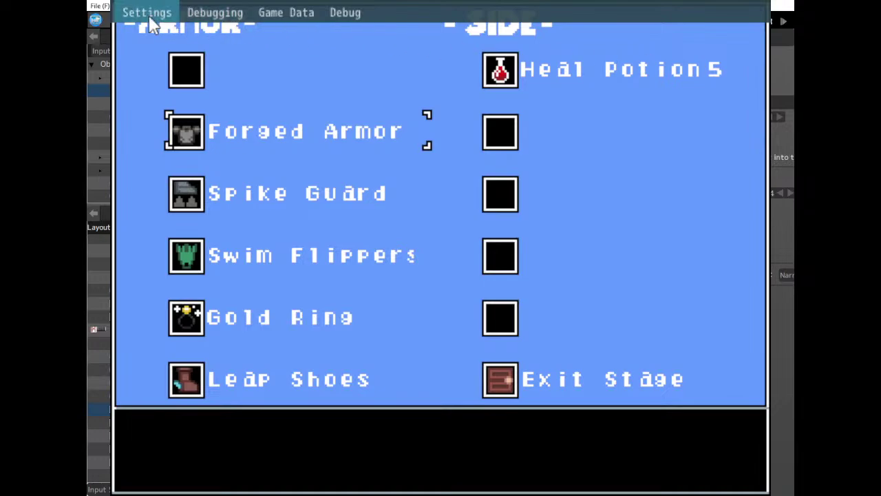
# Show the running game's object data and browse the Menu Scene objects for the Heal Potion's Equips and Items entry.
pyautogui.click(364, 11)
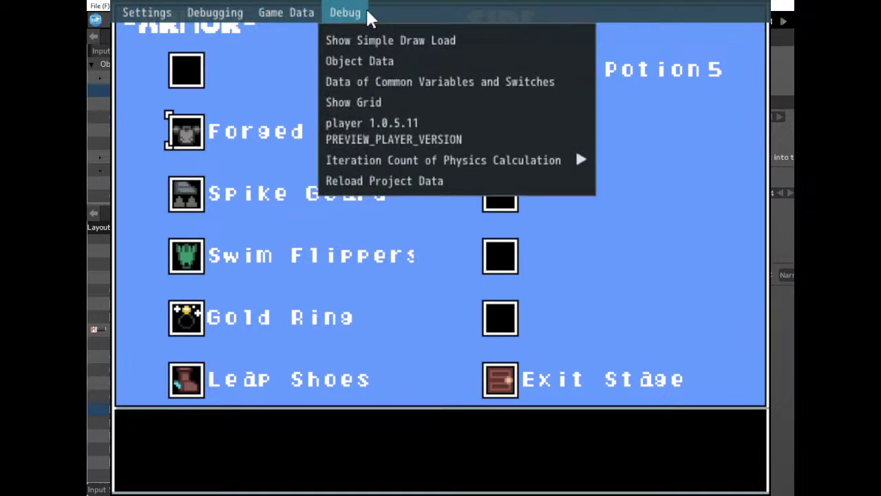
pyautogui.click(371, 58)
pyautogui.scroll(-5, 351, 272)
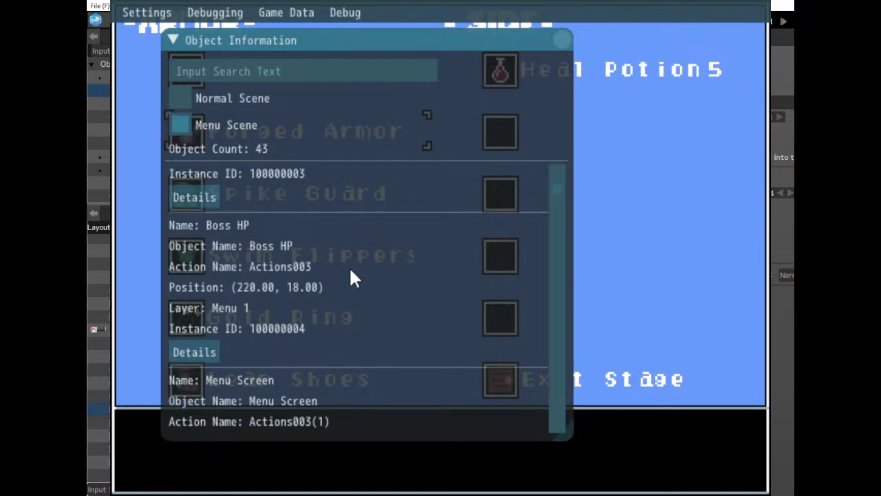
pyautogui.scroll(-12, 351, 272)
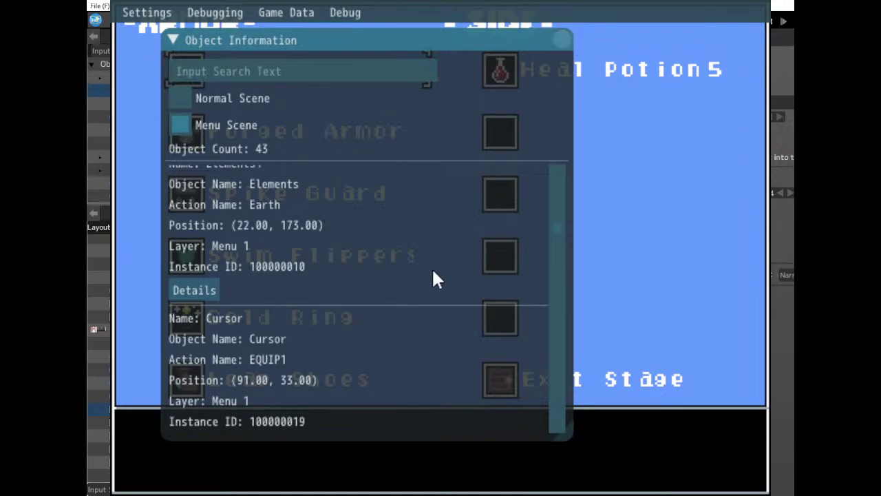
pyautogui.scroll(-3, 433, 272)
pyautogui.scroll(-10, 434, 273)
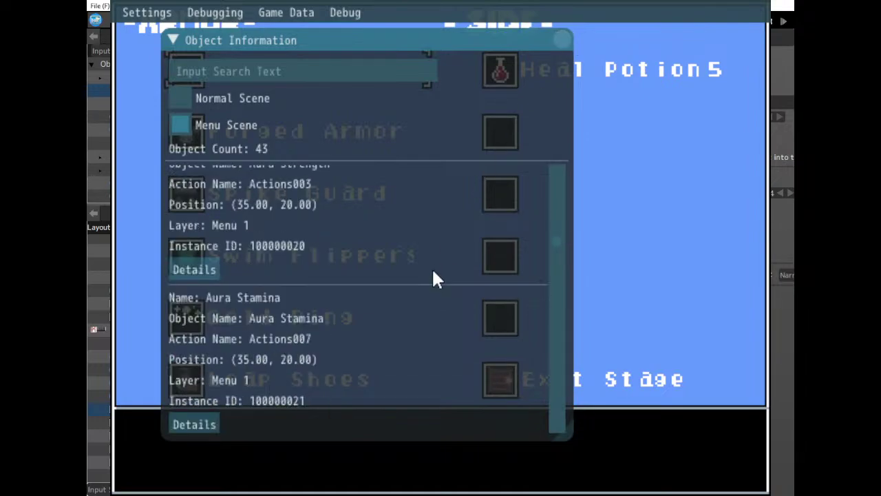
pyautogui.scroll(-20, 433, 272)
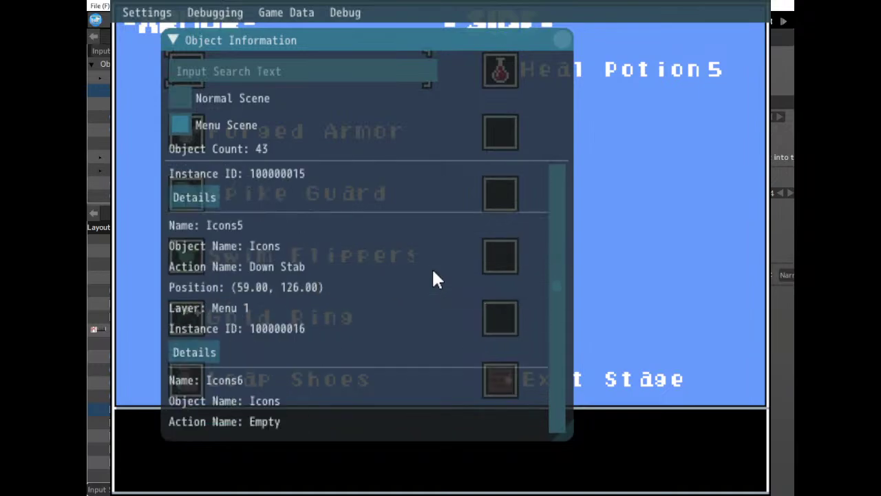
pyautogui.scroll(-15, 434, 274)
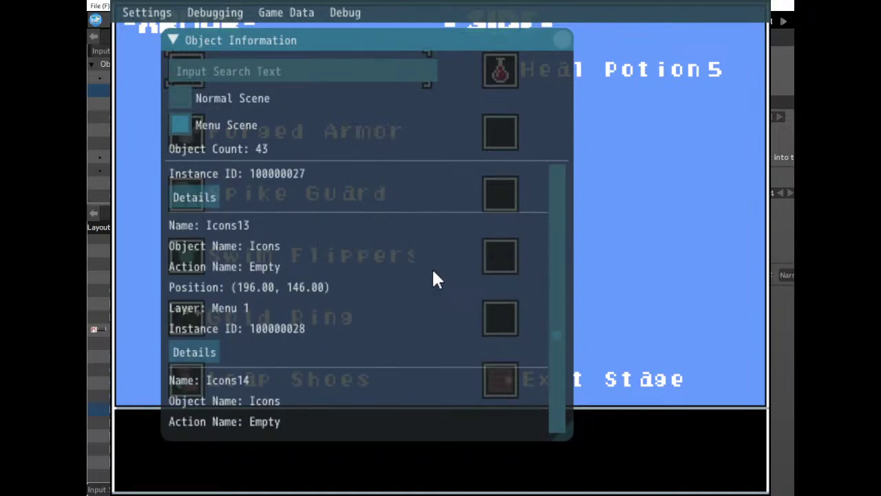
pyautogui.scroll(-8, 434, 279)
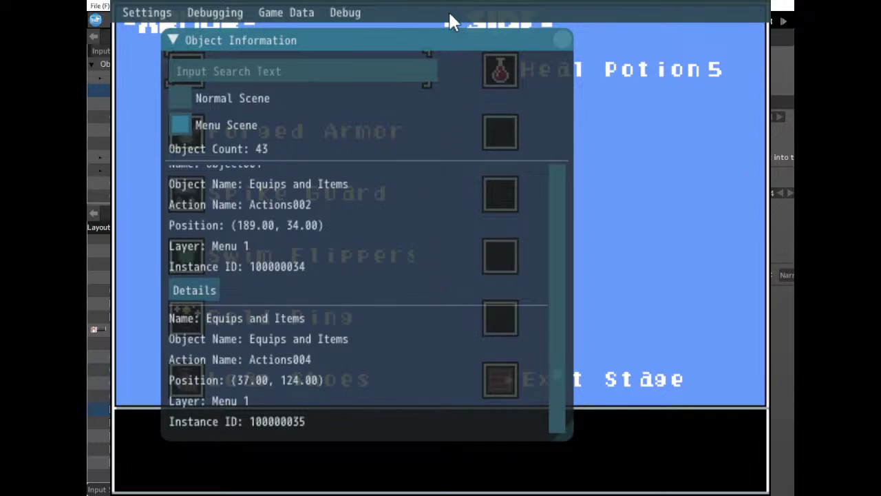
pyautogui.scroll(4, 434, 248)
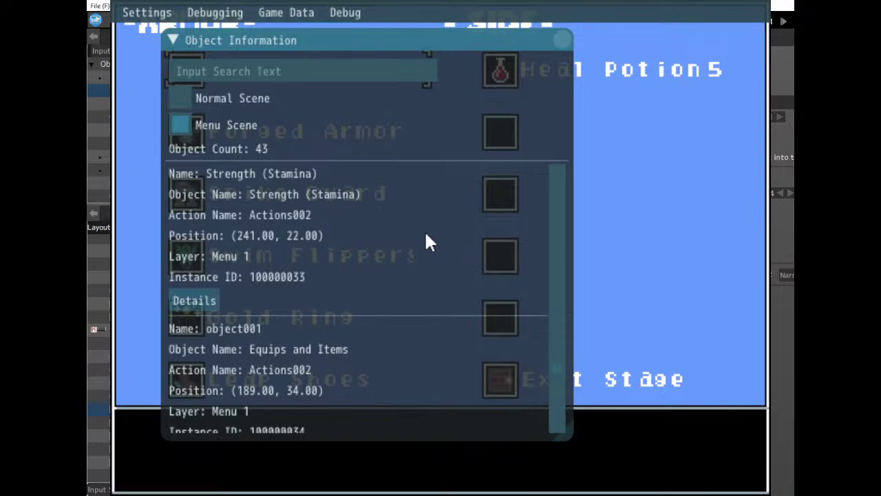
pyautogui.scroll(-2, 413, 254)
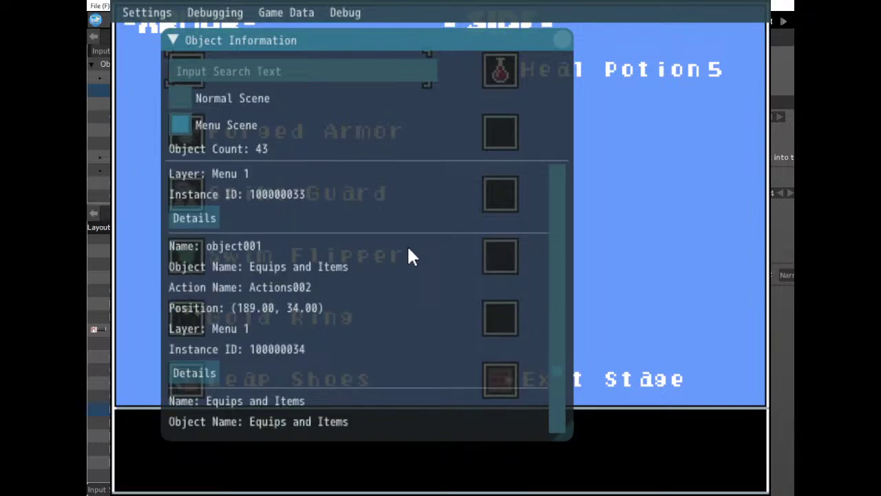
# Open the details of object001 (Equips and Items) and look through its variables for the coordinate values.
pyautogui.click(194, 371)
pyautogui.scroll(-3, 460, 355)
pyautogui.scroll(-3, 486, 420)
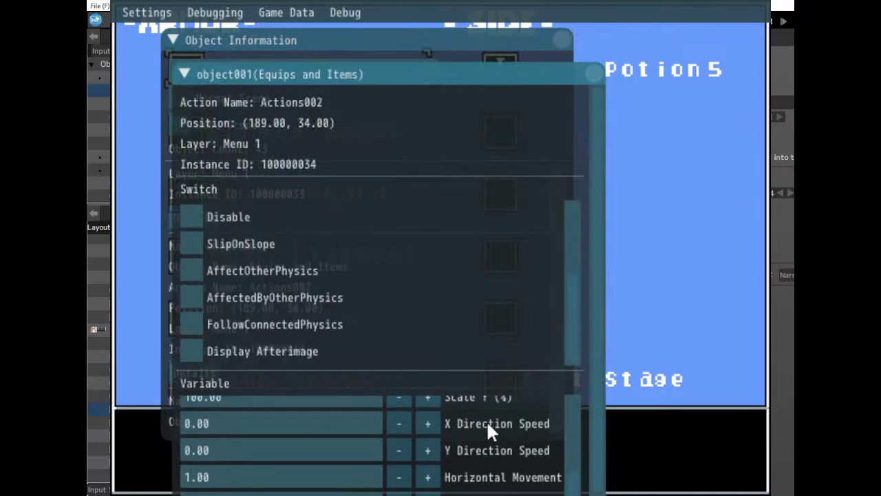
pyautogui.scroll(-3, 487, 426)
pyautogui.scroll(-3, 466, 431)
pyautogui.scroll(6, 467, 429)
pyautogui.scroll(-2, 468, 429)
pyautogui.scroll(2, 467, 428)
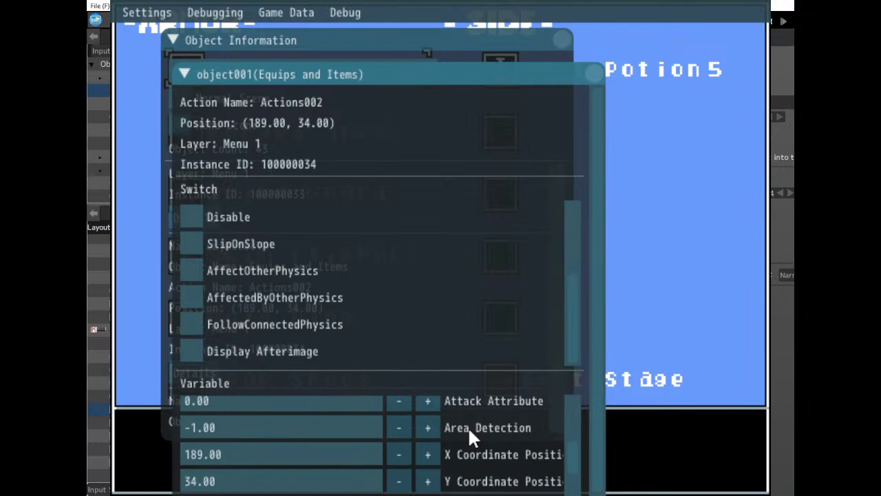
# Move the object001 details away from the Armor list and close the Object Information window.
pyautogui.click(400, 401)
pyautogui.click(427, 403)
pyautogui.moveTo(258, 84); pyautogui.dragTo(402, 75)
pyautogui.moveTo(327, 44); pyautogui.dragTo(466, 45)
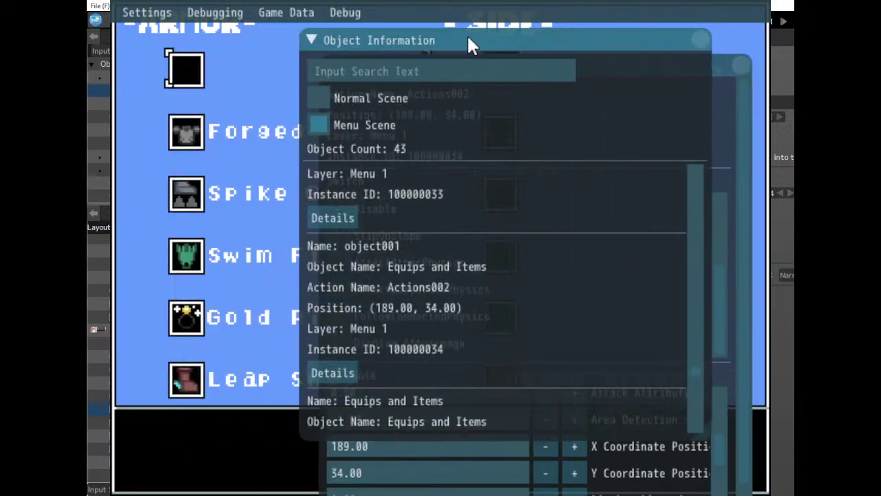
pyautogui.click(699, 39)
# Set object001's X coordinate position to 37 to move the Heal Potion into the empty Armor slot.
pyautogui.click(546, 449)
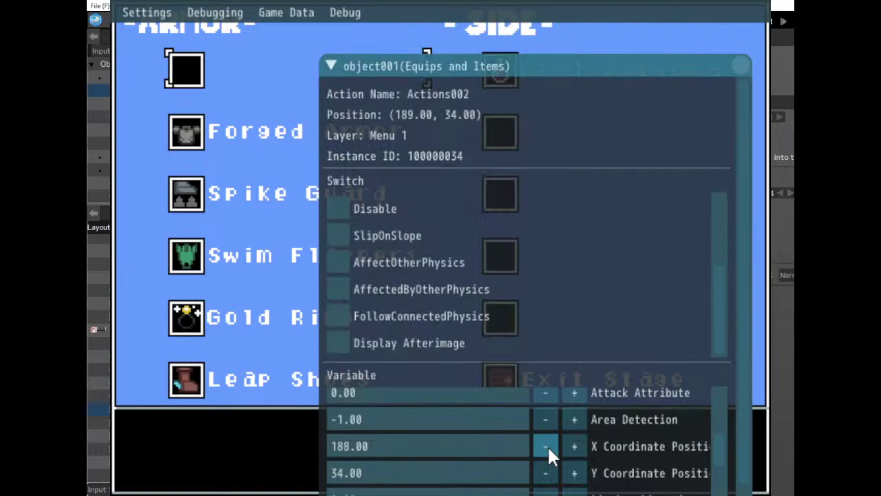
pyautogui.click(573, 447)
pyautogui.moveTo(544, 448); pyautogui.dragTo(572, 441)
pyautogui.click(549, 446)
pyautogui.moveTo(545, 446); pyautogui.dragTo(545, 446)
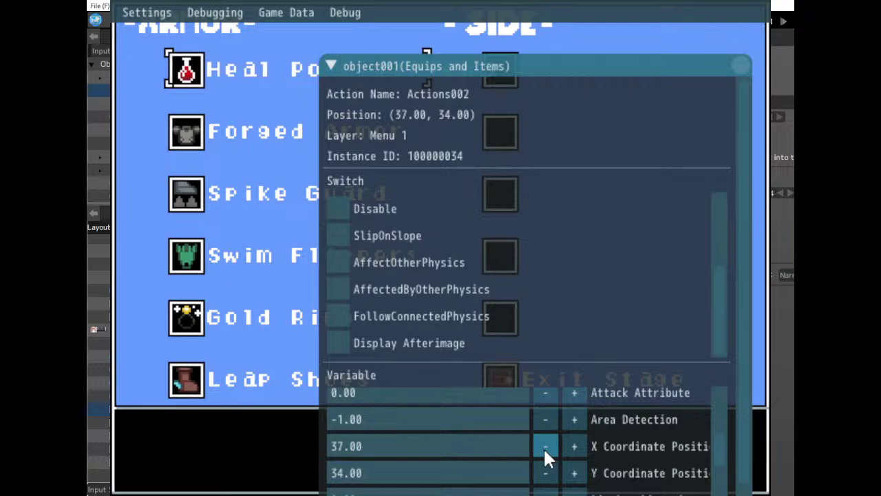
# Close the object details, end the playtest and return to the Equips and Items object's action programs.
pyautogui.click(742, 67)
pyautogui.click(749, 5)
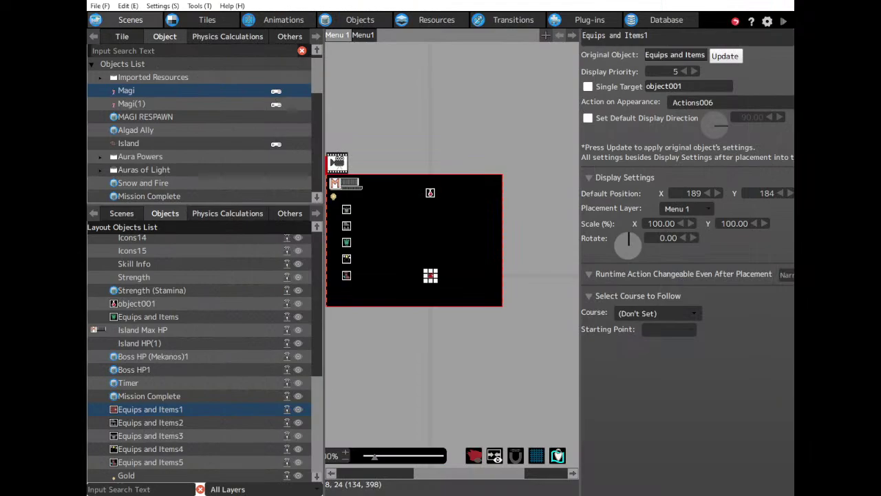
pyautogui.click(361, 21)
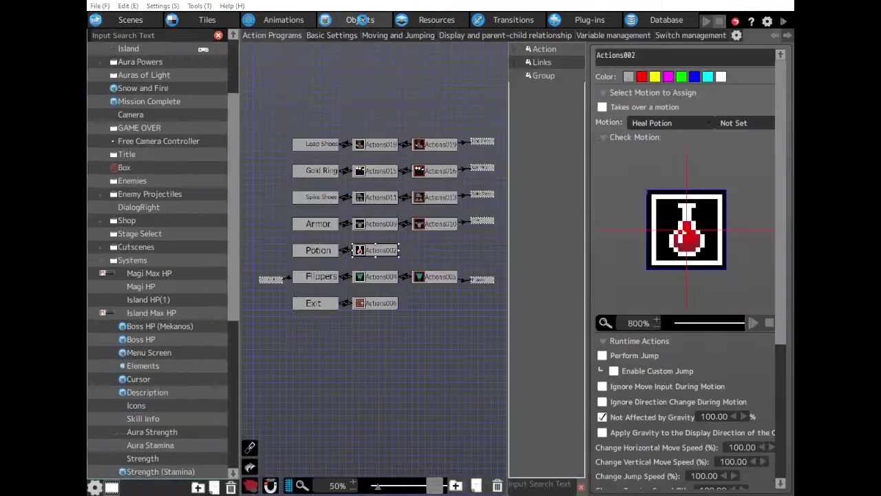
# Set the Y default position of the armor icon (Equips and Items3) in the Menu 1 scene to 34.
pyautogui.scroll(3, 198, 83)
pyautogui.scroll(-3, 197, 83)
pyautogui.click(130, 20)
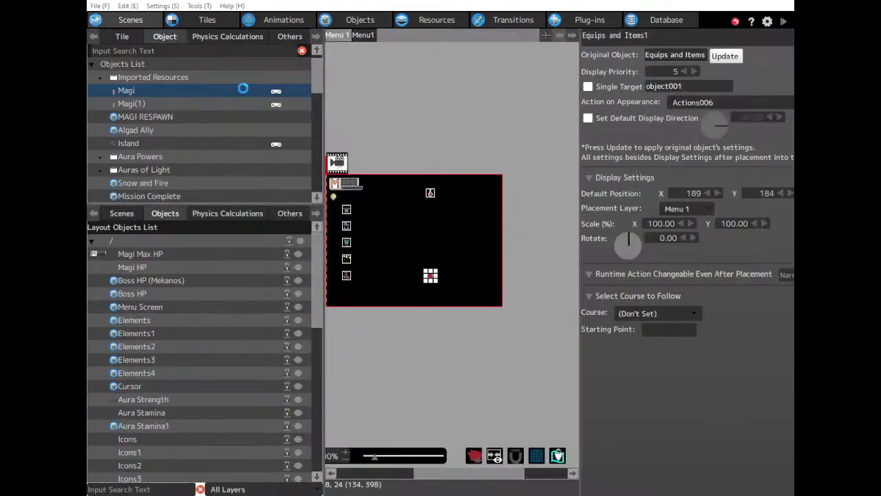
pyautogui.click(346, 210)
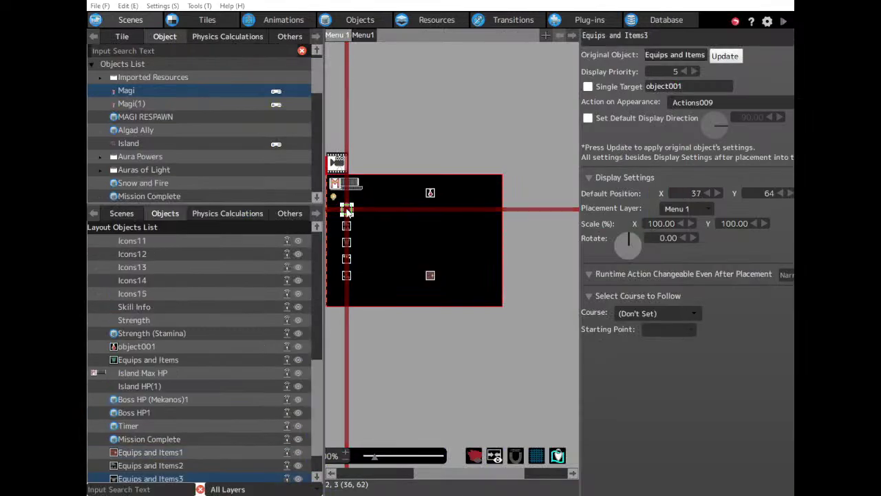
pyautogui.doubleClick(759, 193)
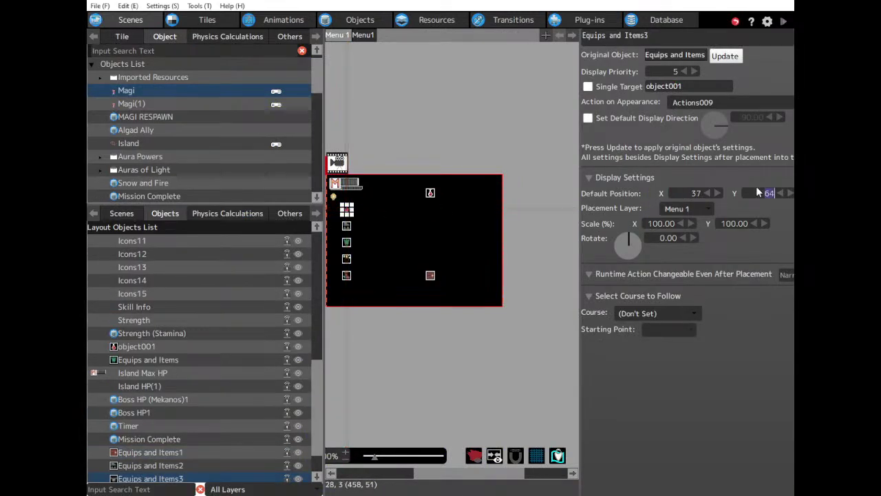
pyautogui.write('34')
pyautogui.press('Return')
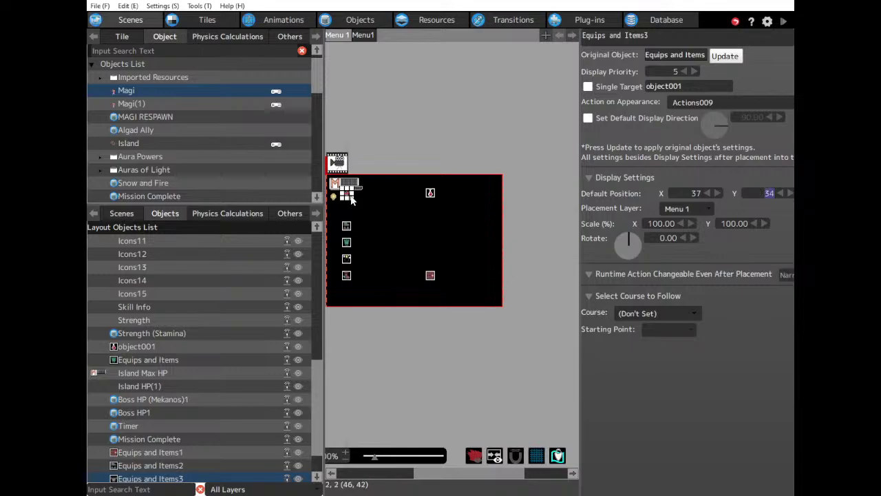
# Open the Cursor object's action programs and inspect the runtime actions of EQUIP1 and Actions039.
pyautogui.click(363, 20)
pyautogui.scroll(-3, 144, 395)
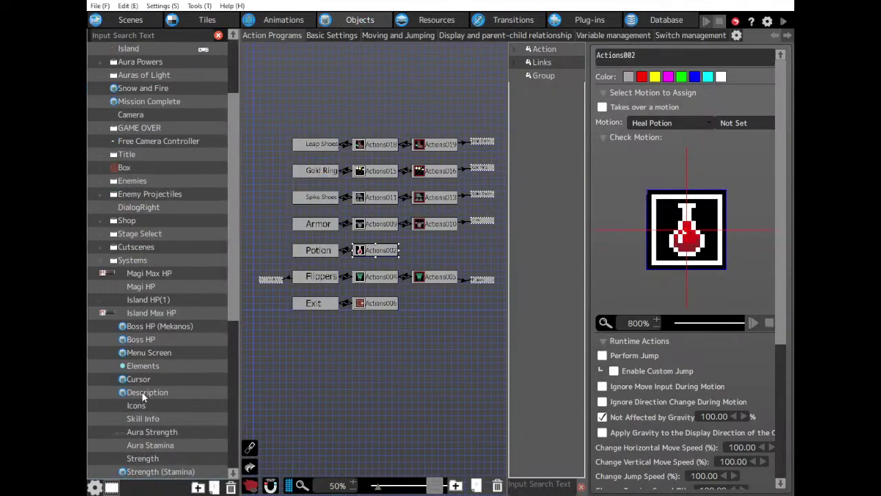
pyautogui.scroll(-2, 165, 337)
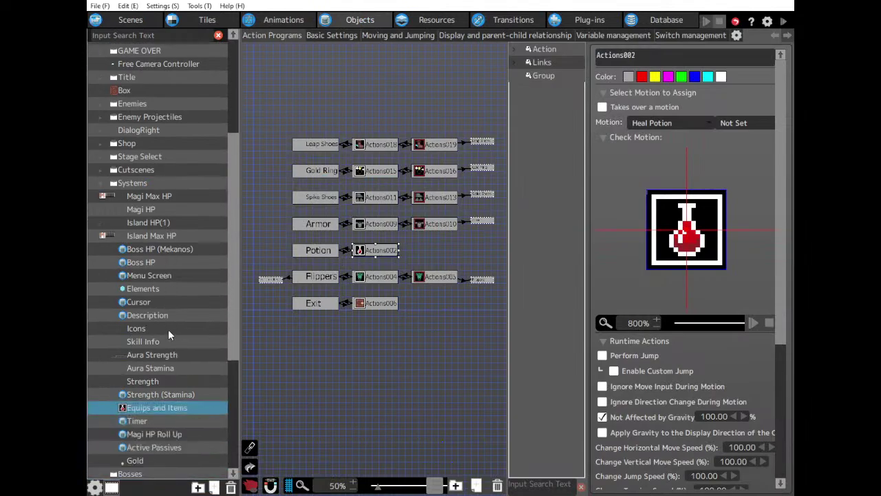
pyautogui.click(156, 301)
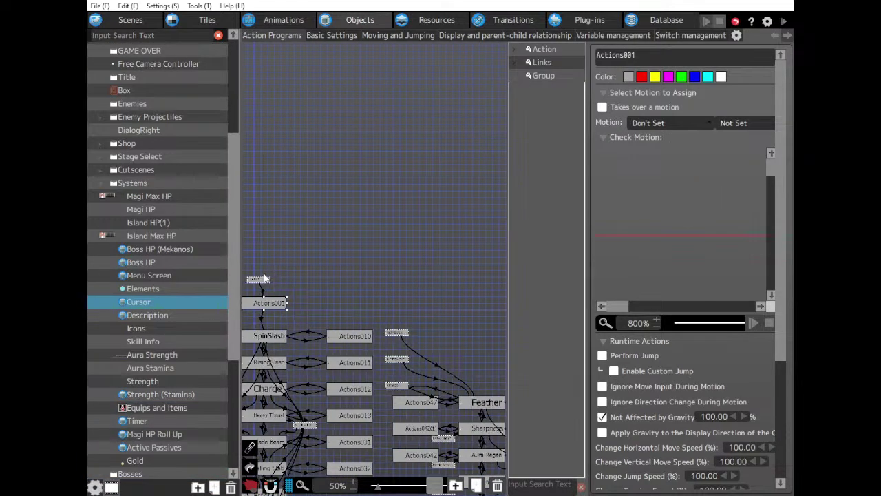
pyautogui.scroll(-10, 314, 312)
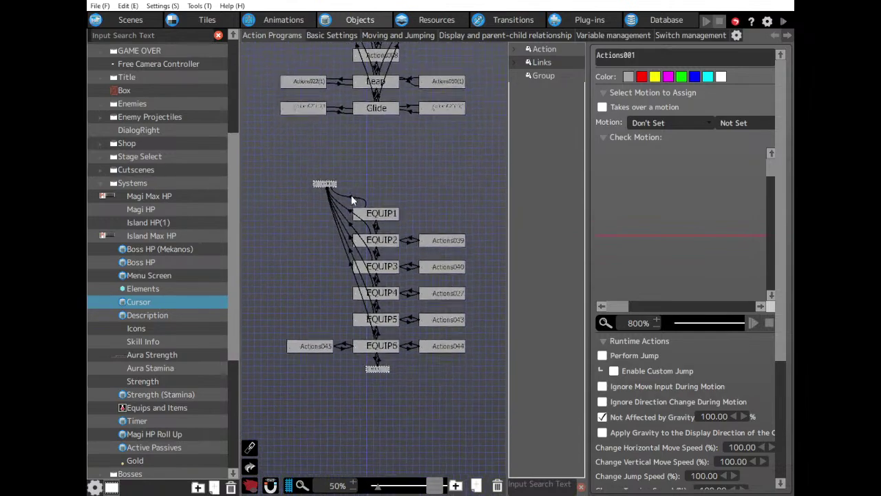
pyautogui.click(440, 239)
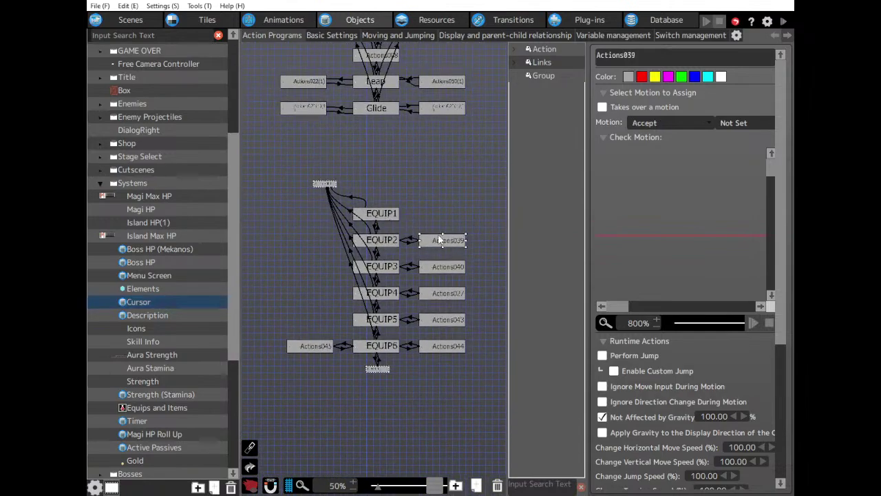
pyautogui.click(379, 213)
pyautogui.scroll(-2, 673, 398)
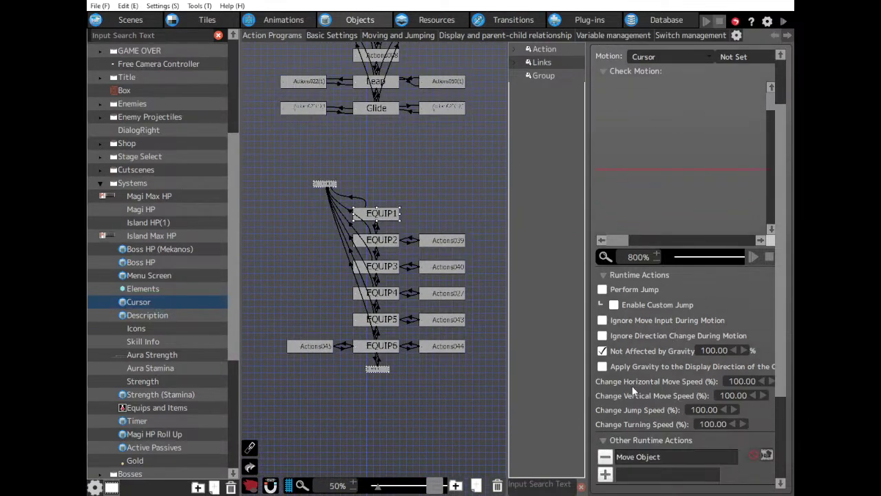
pyautogui.click(431, 240)
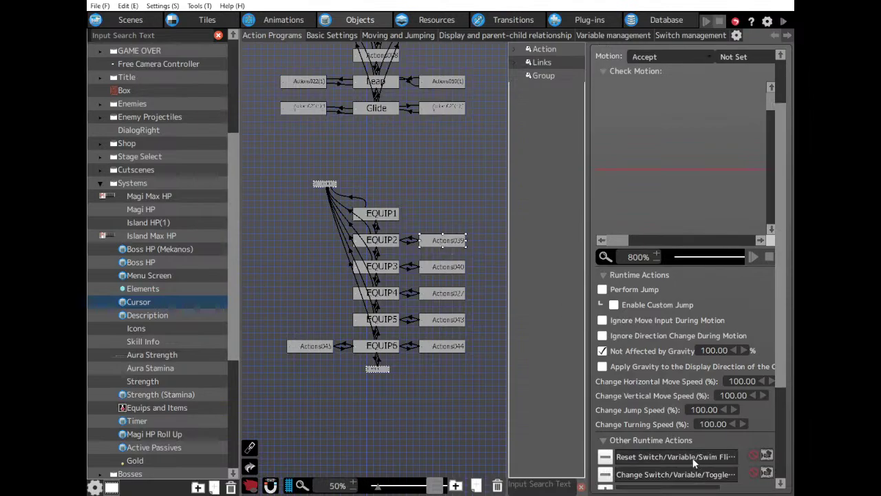
pyautogui.click(437, 267)
# Move Actions039 beside EQUIP1 and reattach both of its links from EQUIP2 to EQUIP1.
pyautogui.moveTo(432, 242); pyautogui.dragTo(430, 217)
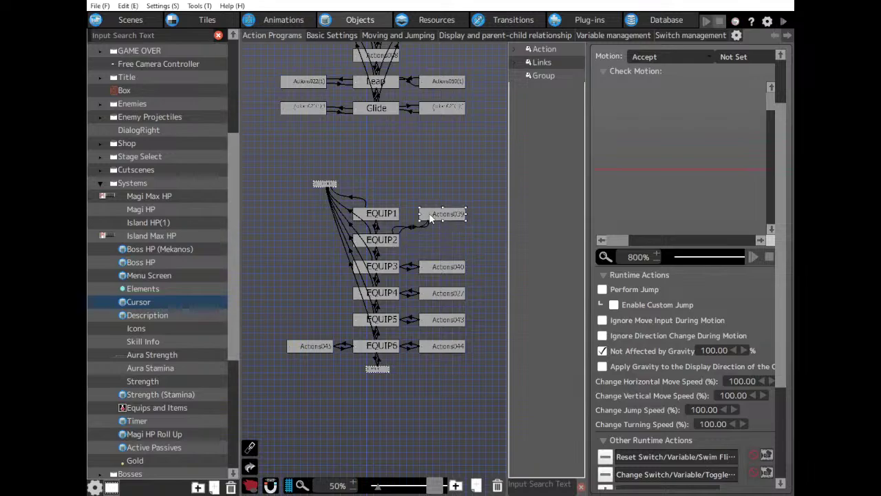
pyautogui.click(354, 480)
pyautogui.click(355, 480)
pyautogui.moveTo(470, 206); pyautogui.dragTo(407, 248, button='middle')
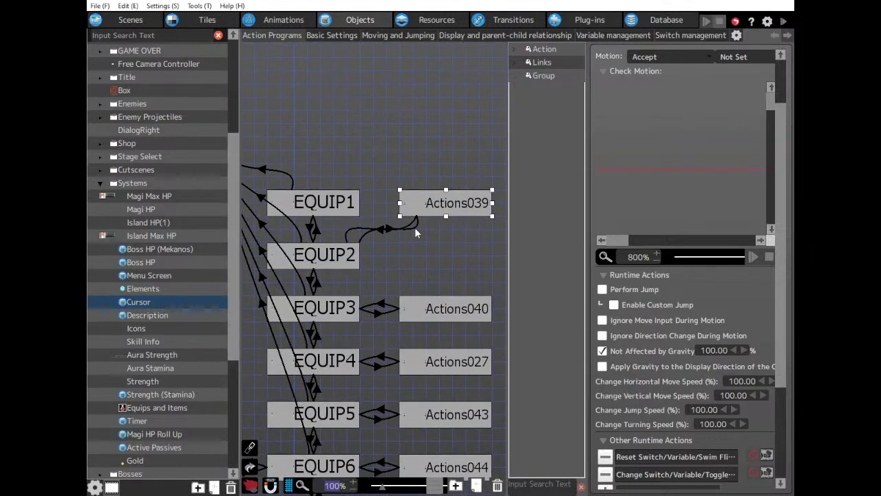
pyautogui.moveTo(350, 242); pyautogui.dragTo(351, 203)
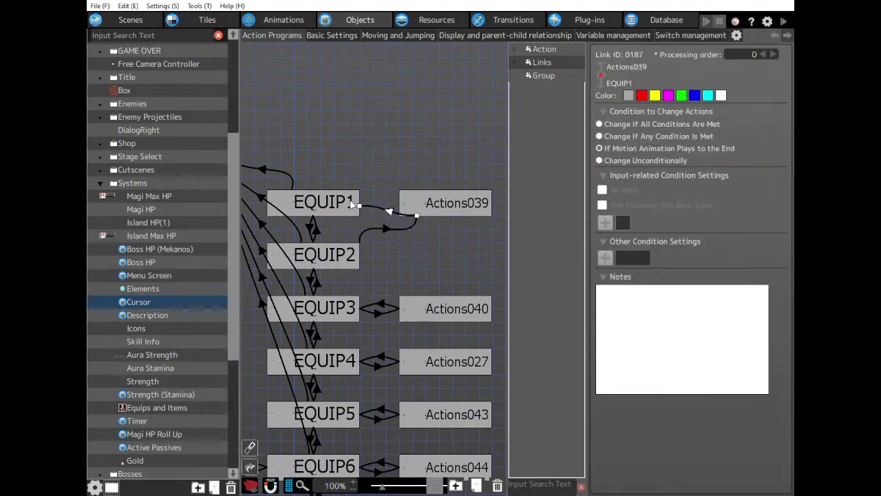
pyautogui.click(362, 232)
pyautogui.moveTo(359, 241); pyautogui.dragTo(354, 204)
pyautogui.moveTo(413, 217); pyautogui.dragTo(419, 214)
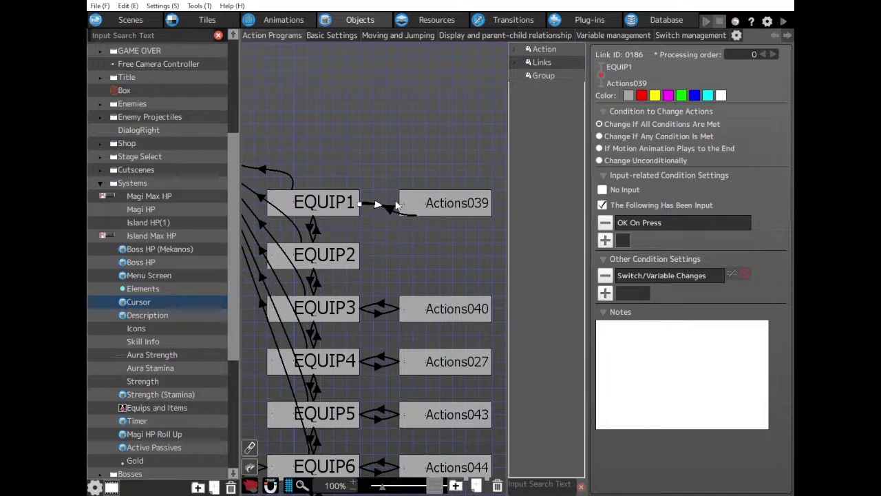
pyautogui.click(413, 215)
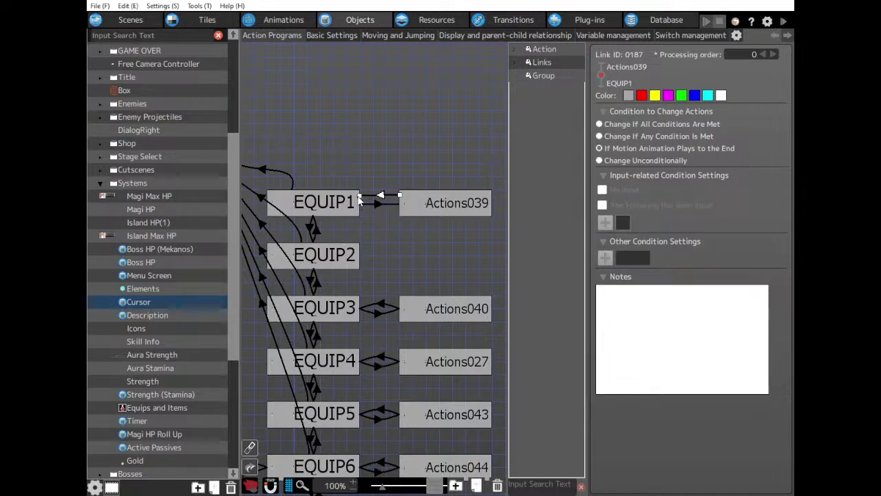
# Check the Change Switch/Variable toggle action in Actions039 and playtest the Armor list of the equipment menu.
pyautogui.click(423, 210)
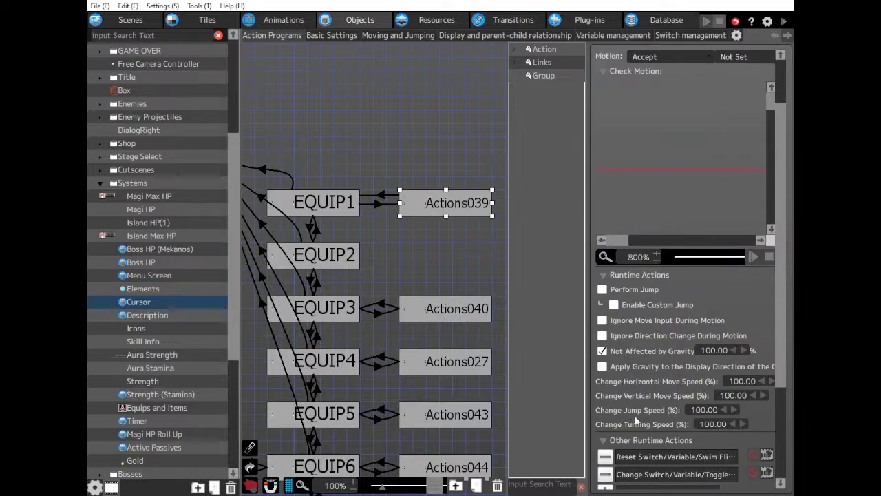
pyautogui.click(687, 474)
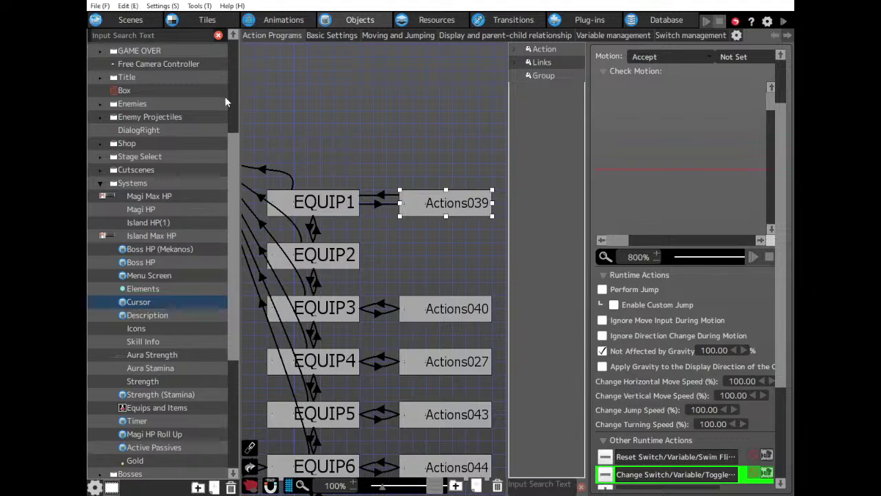
pyautogui.click(344, 258)
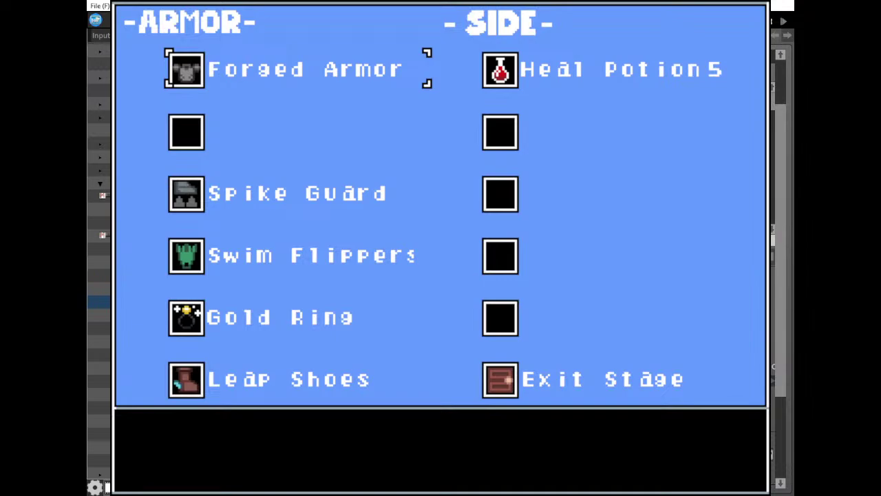
pyautogui.click(757, 2)
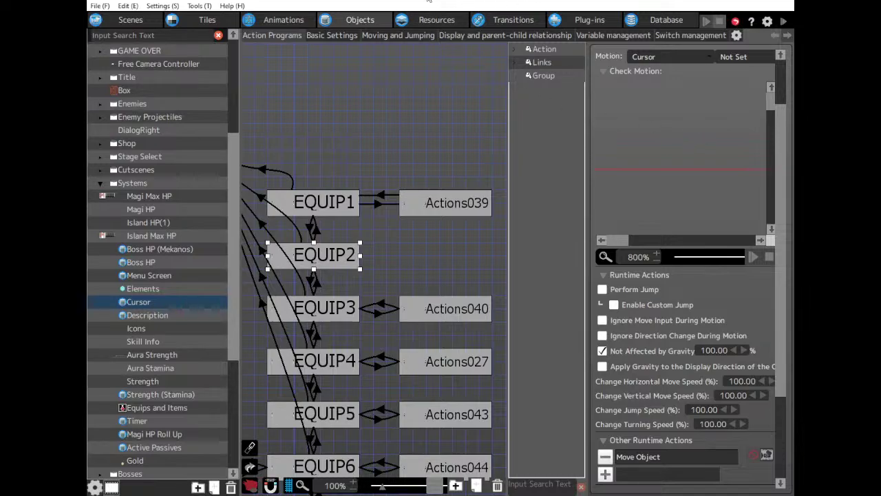
# Check the Change Switch/Variable toggle actions in Actions040, Actions027 and Actions043 for the EQUIP3 to EQUIP5 slots.
pyautogui.click(444, 310)
pyautogui.click(685, 477)
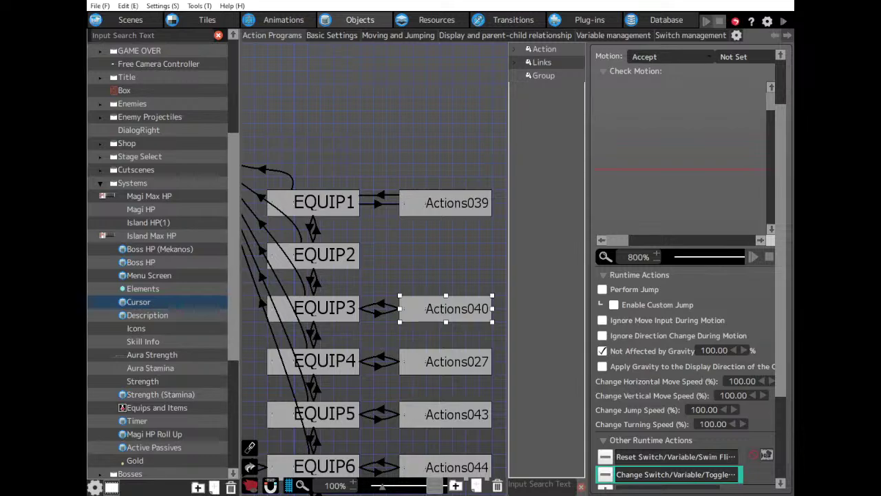
pyautogui.hotkey('ctrl', 'c')
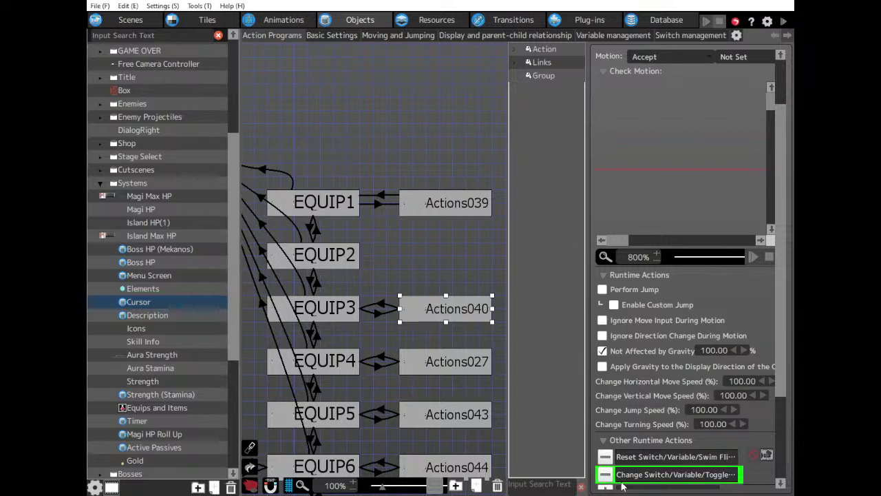
pyautogui.click(436, 363)
pyautogui.click(683, 475)
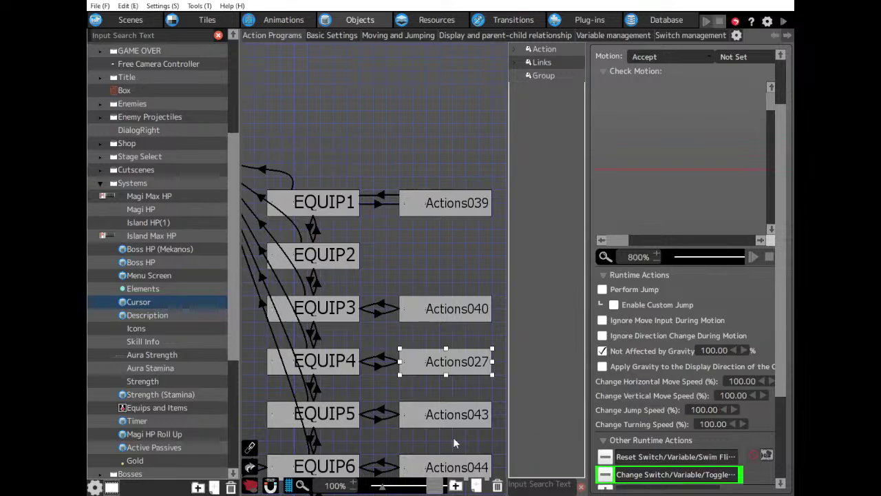
pyautogui.scroll(-1, 404, 397)
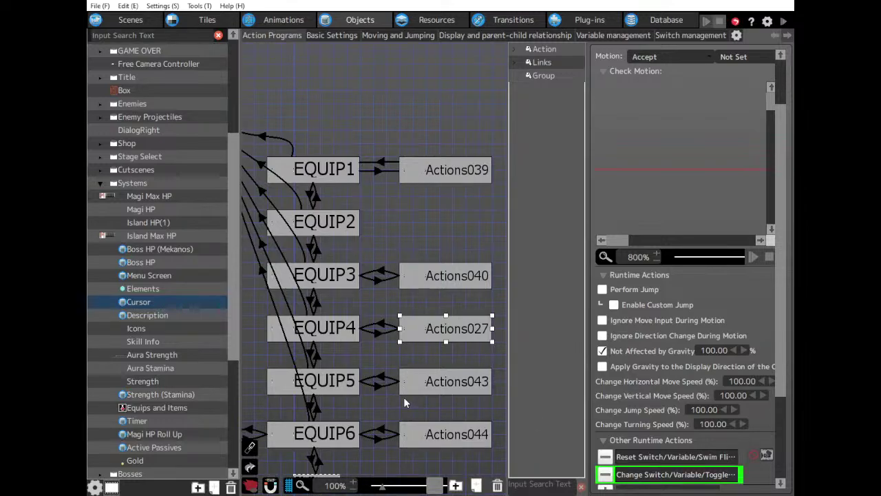
pyautogui.click(427, 383)
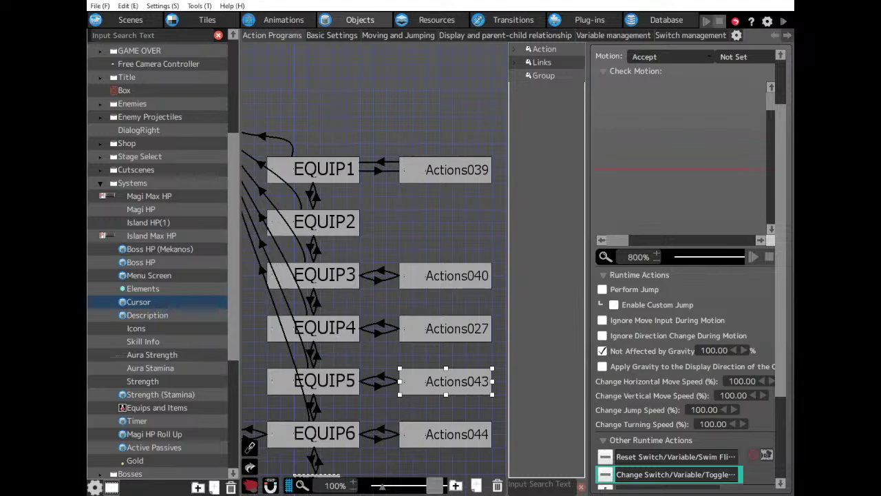
pyautogui.scroll(-2, 462, 421)
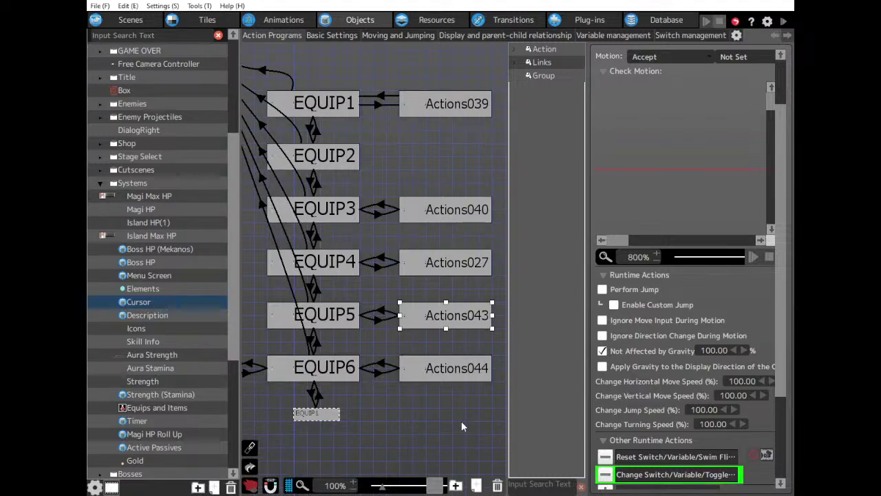
# Remove the second runtime action, the Change Switch/Variable one that changes a variable, from Actions044 beside EQUIP6.
pyautogui.click(446, 371)
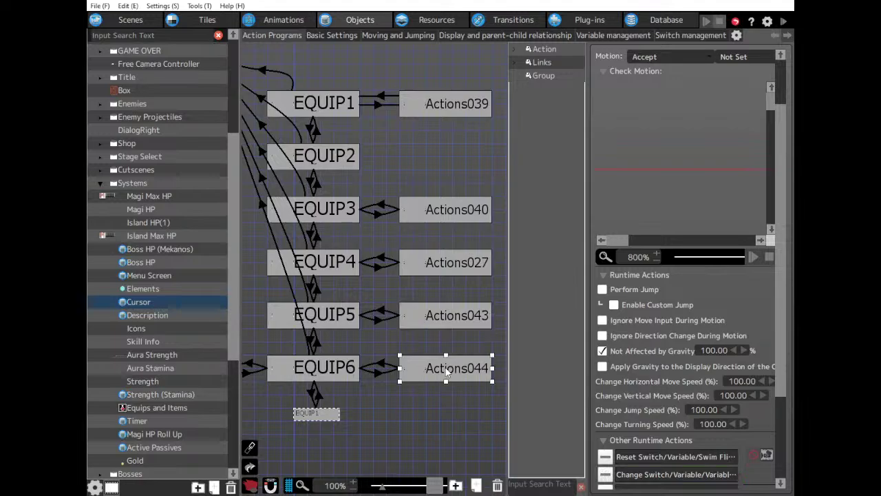
pyautogui.scroll(-1, 644, 425)
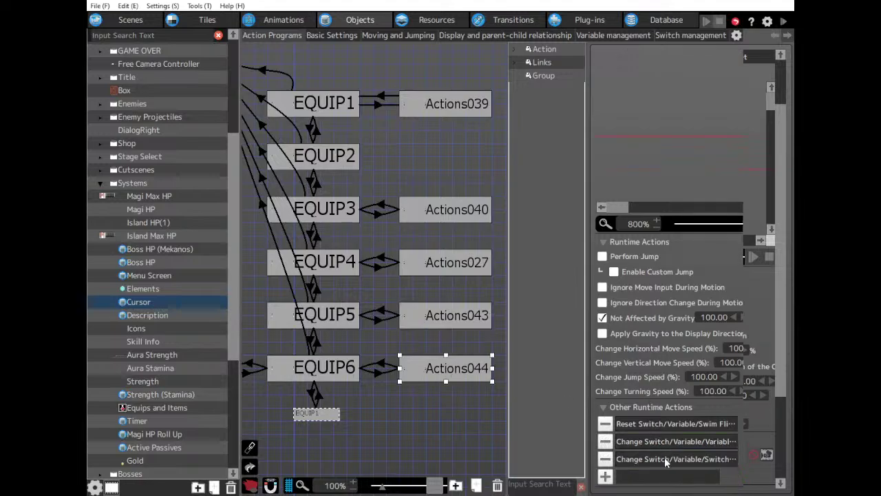
pyautogui.click(665, 457)
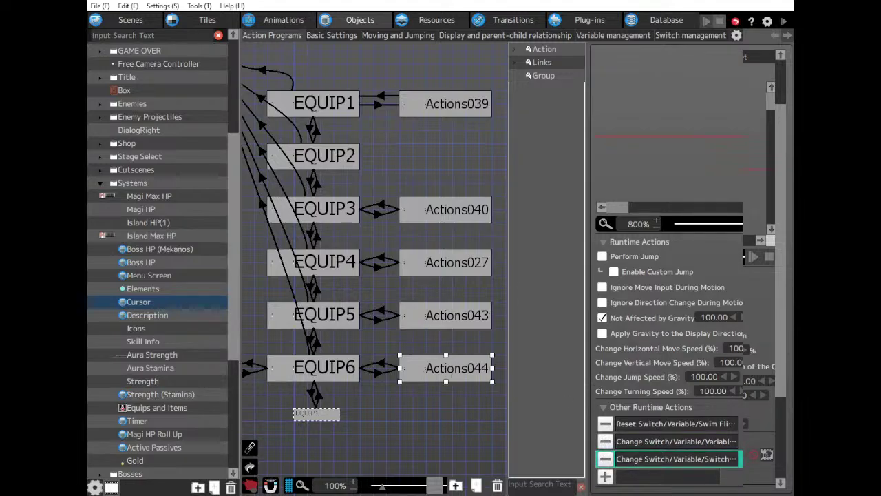
pyautogui.click(656, 441)
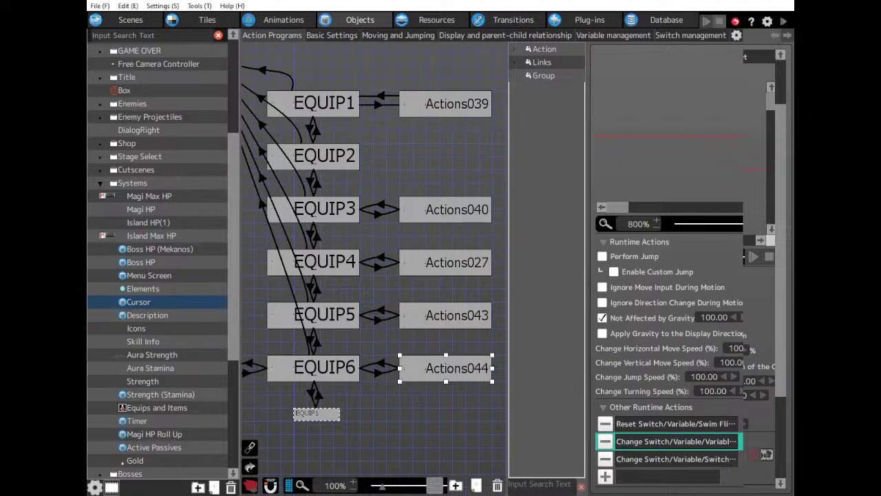
pyautogui.click(605, 442)
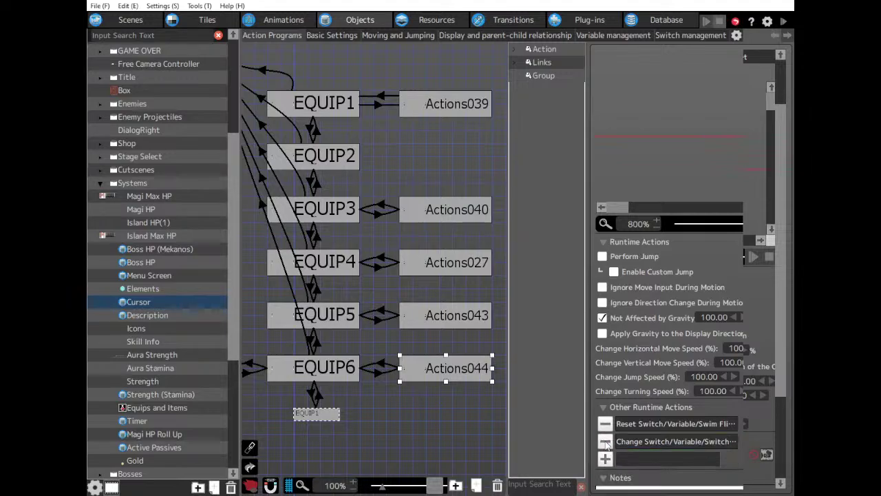
pyautogui.click(326, 369)
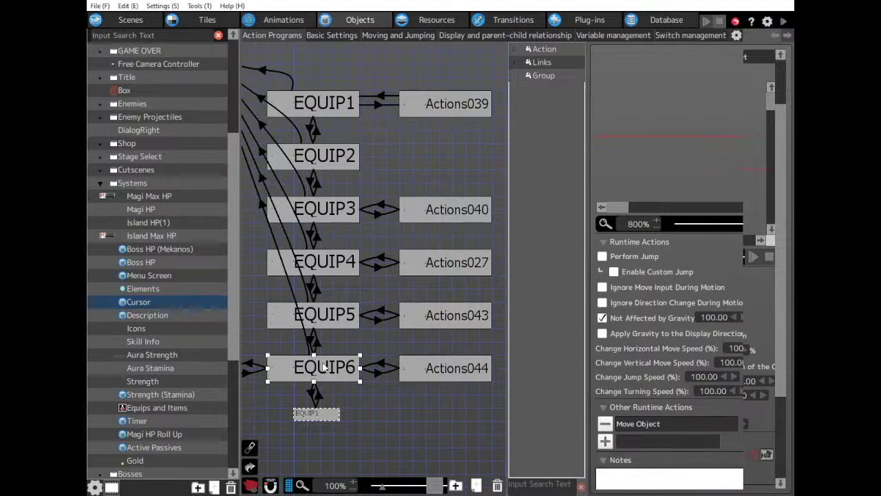
pyautogui.click(455, 374)
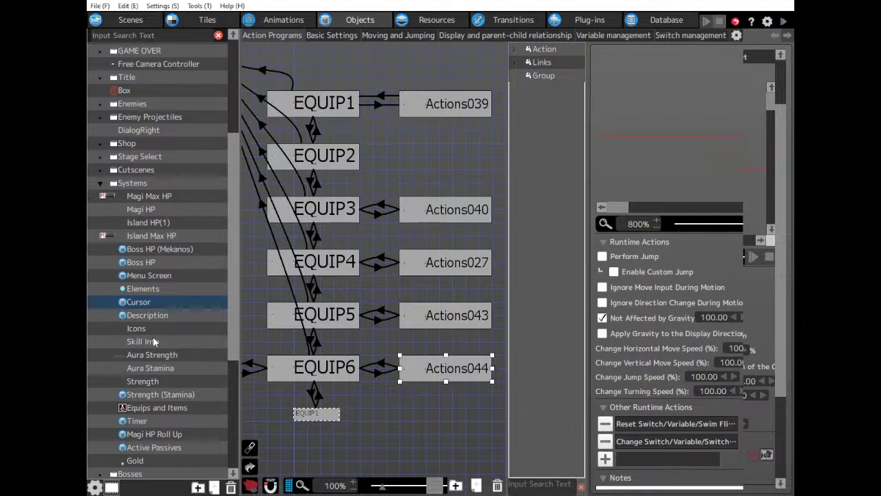
# Add a new action above Actions001 in the Active Passives object.
pyautogui.click(157, 444)
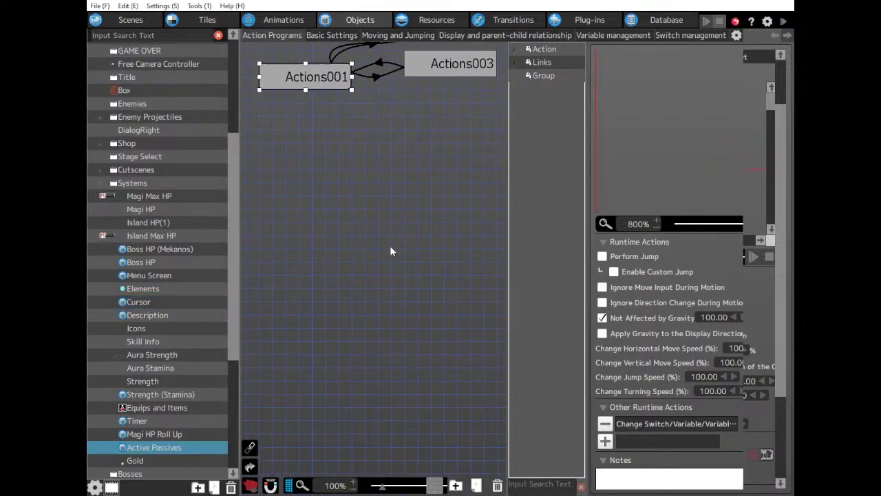
pyautogui.moveTo(300, 323); pyautogui.dragTo(359, 329, button='middle')
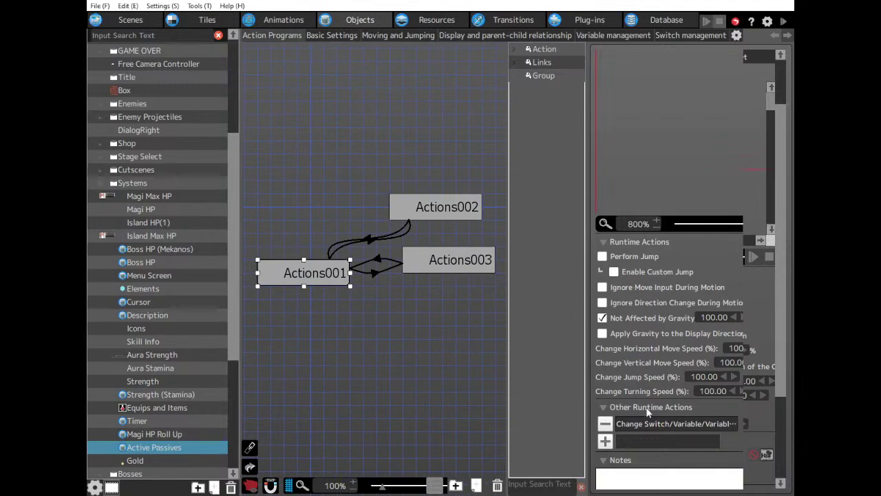
pyautogui.rightClick(326, 190)
pyautogui.click(365, 199)
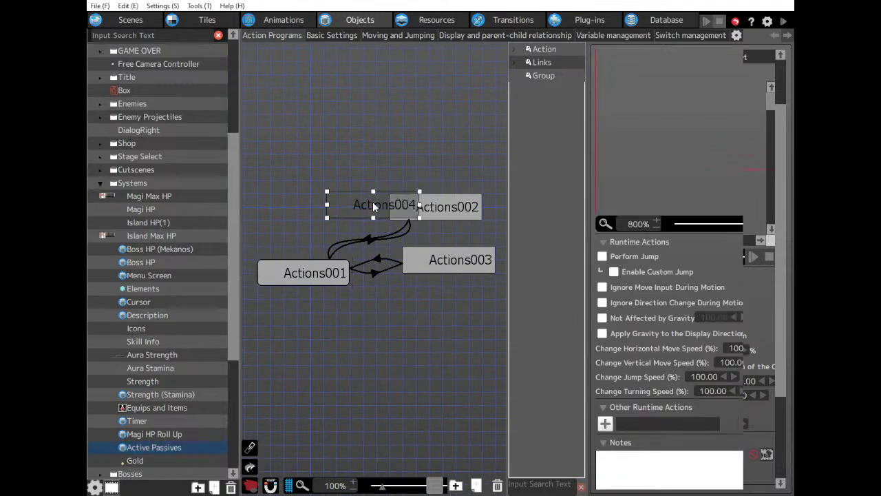
pyautogui.moveTo(373, 203); pyautogui.dragTo(327, 174)
# Check the Change Switch/Variable action in Actions001 and the condition of its link to Actions002.
pyautogui.click(313, 279)
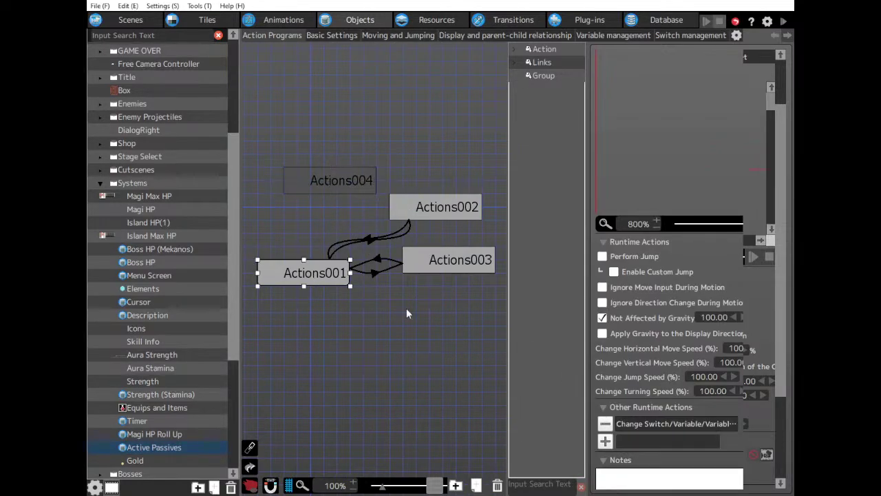
pyautogui.click(670, 425)
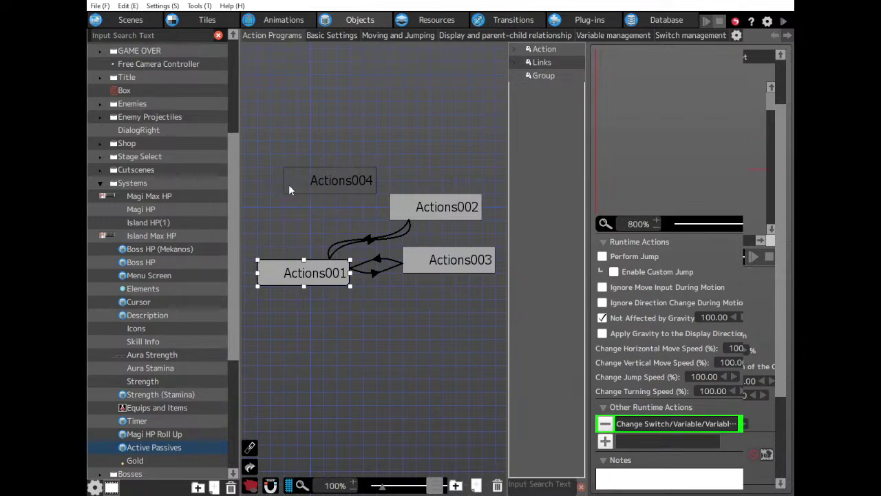
pyautogui.click(318, 179)
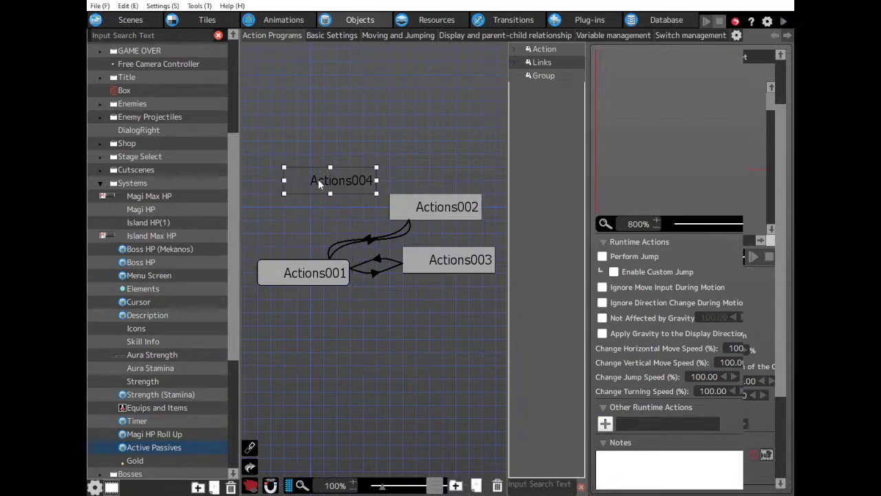
pyautogui.click(371, 240)
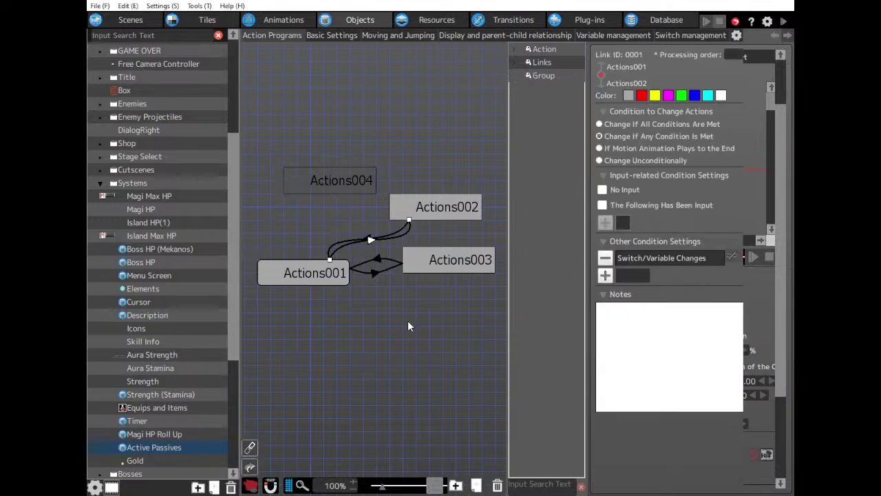
# Link Actions001 to Actions004 with a Switch/Variable Changes condition.
pyautogui.click(323, 274)
pyautogui.moveTo(309, 273); pyautogui.dragTo(327, 192)
pyautogui.click(666, 262)
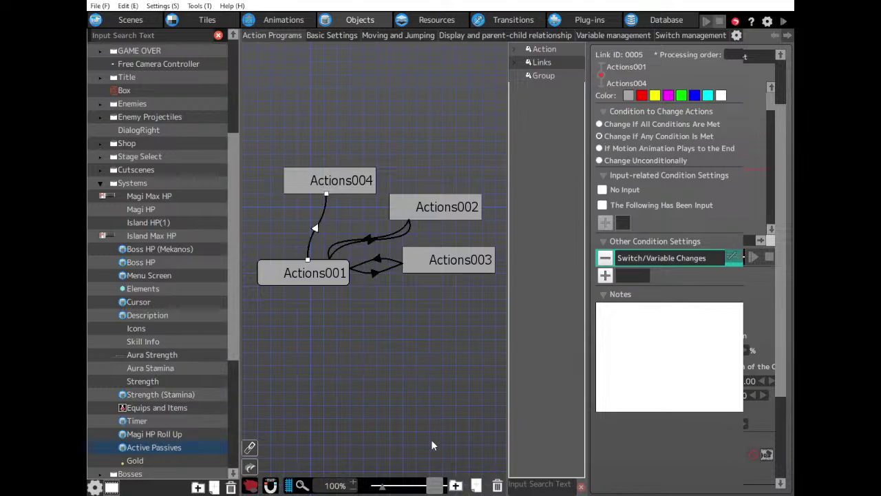
pyautogui.click(691, 260)
# Link Actions004 back to Actions001 with a Switch/Variable Changes condition, as on the link from Actions003.
pyautogui.click(378, 260)
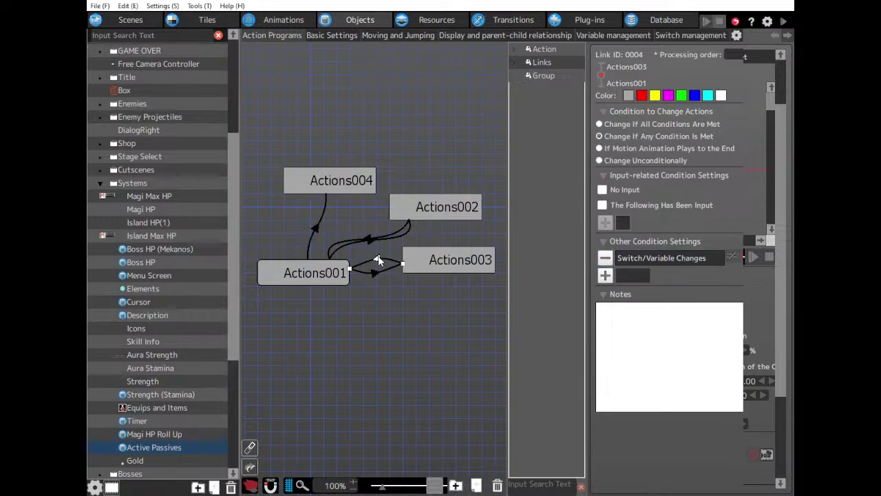
pyautogui.click(303, 187)
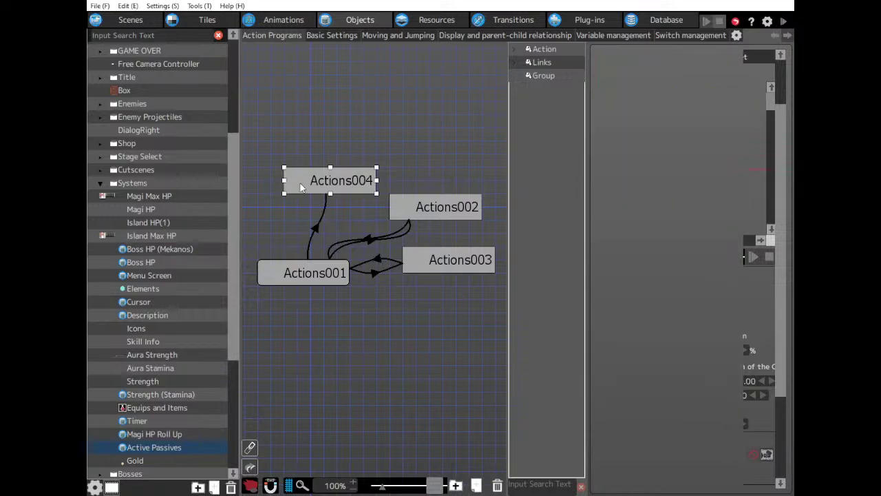
pyautogui.click(308, 282)
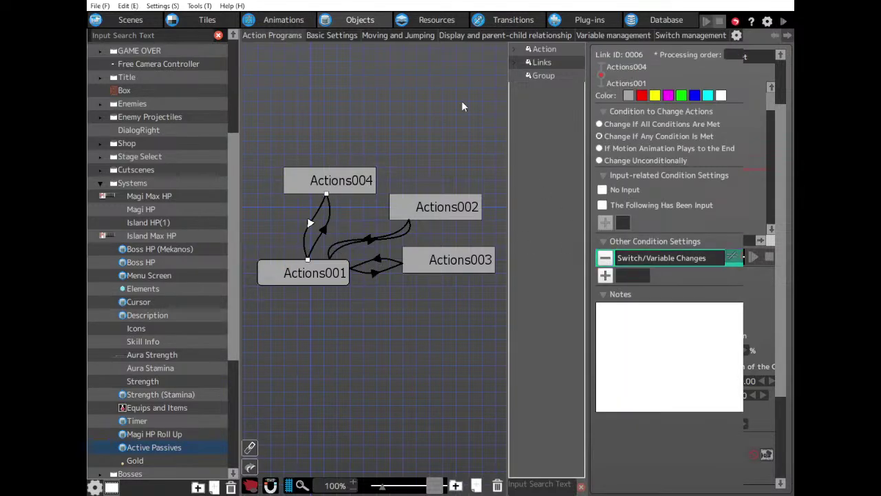
pyautogui.click(673, 260)
# Add a Change Switch/Variable runtime action that changes a variable to Actions004, and playtest the skill menu and Magi's jump.
pyautogui.click(313, 183)
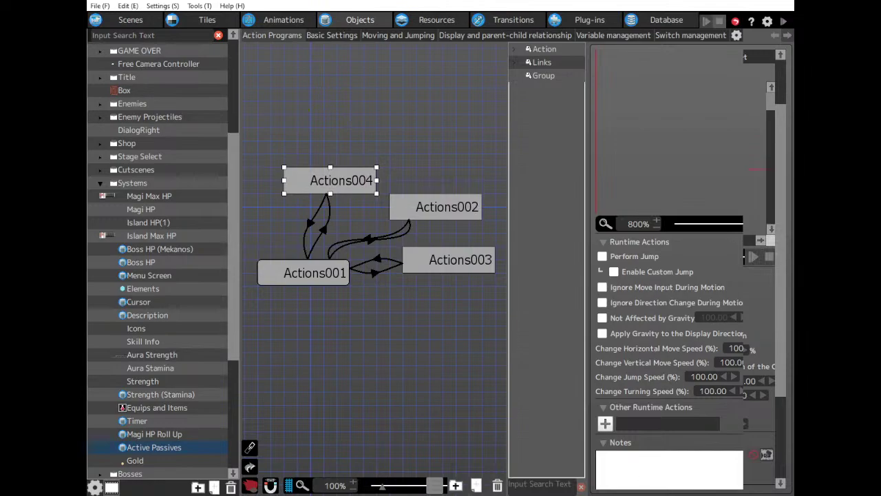
pyautogui.click(578, 361)
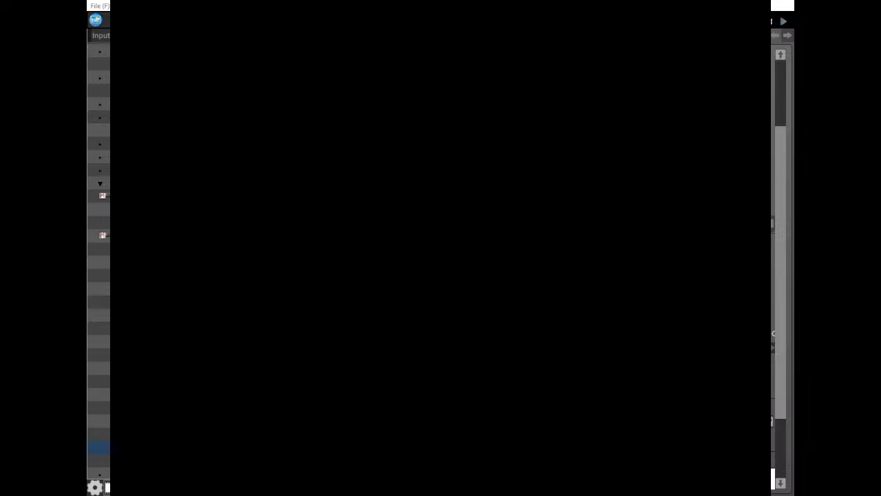
pyautogui.press('Return')
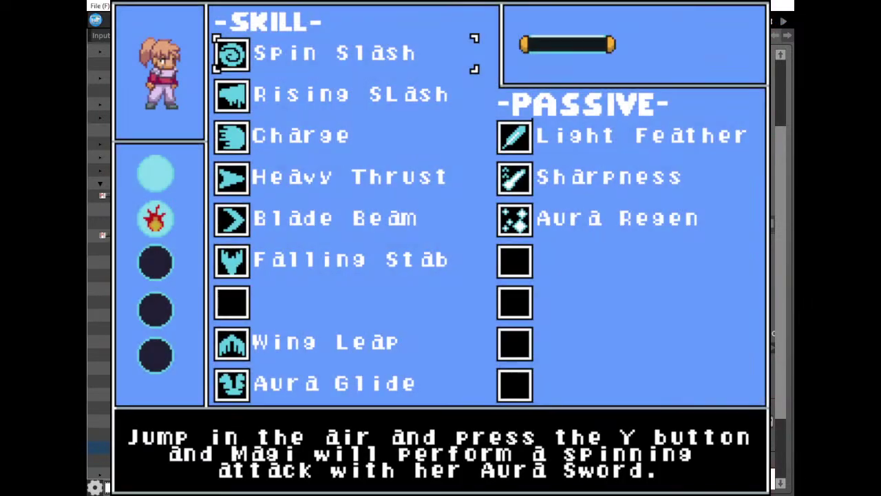
pyautogui.press('Return')
pyautogui.press('space')
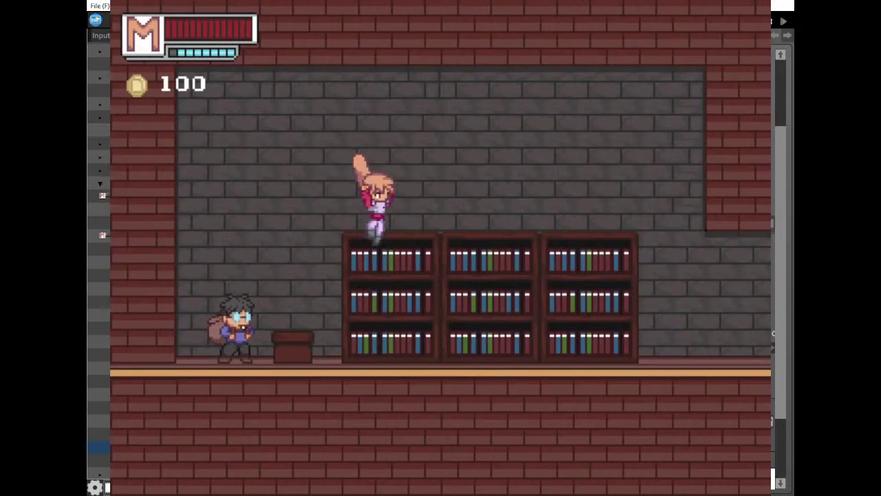
pyautogui.click(735, 1)
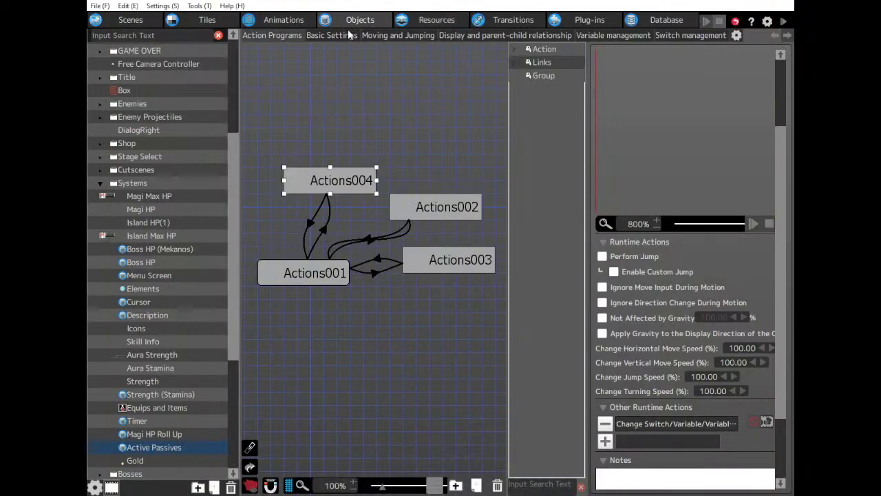
# Copy the Change Switch/Variable runtime action from Actions004 into Actions001 as its second runtime action.
pyautogui.click(657, 421)
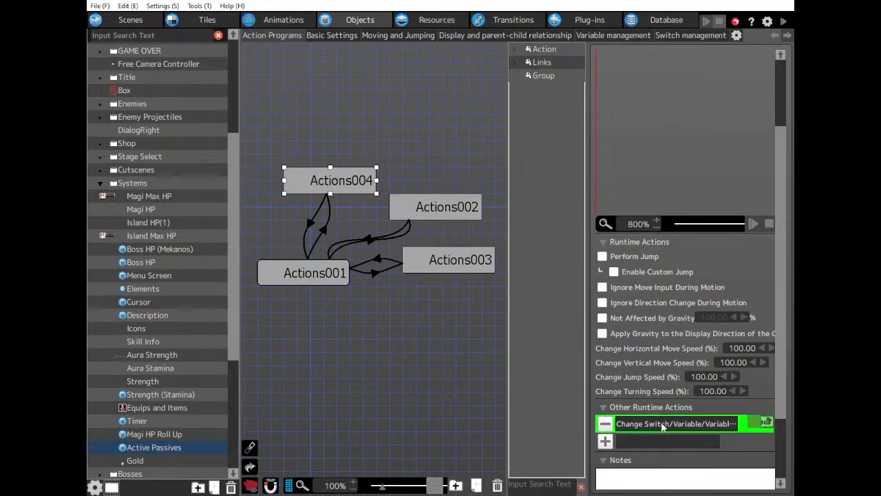
pyautogui.click(309, 256)
pyautogui.click(315, 277)
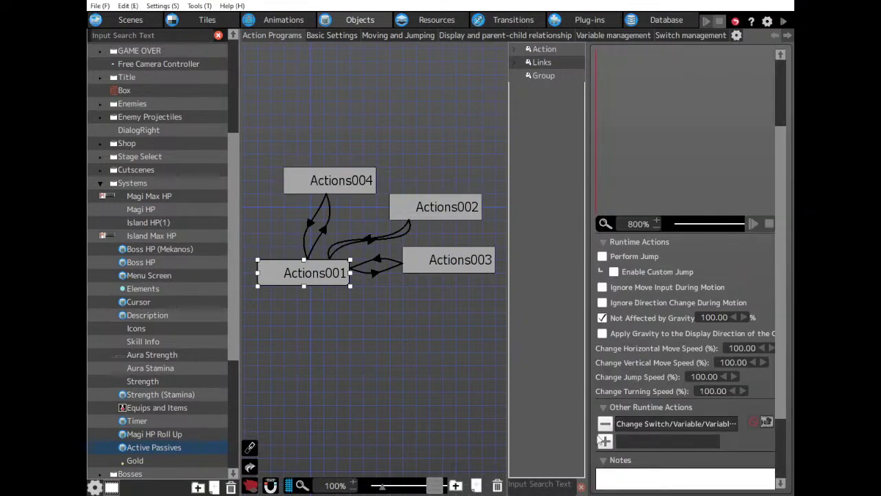
pyautogui.hotkey('ctrl', 'v')
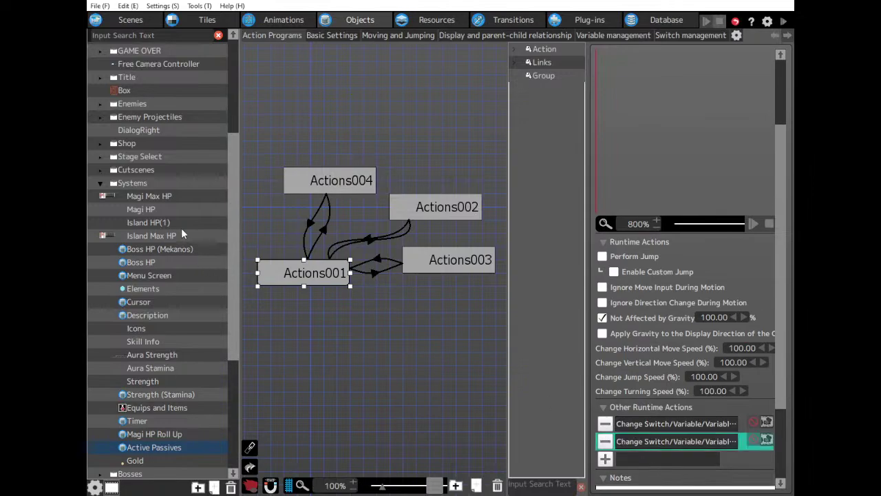
# Examine the Magi object's basic settings and its movement, jump speed and gravity parameters.
pyautogui.scroll(5, 160, 152)
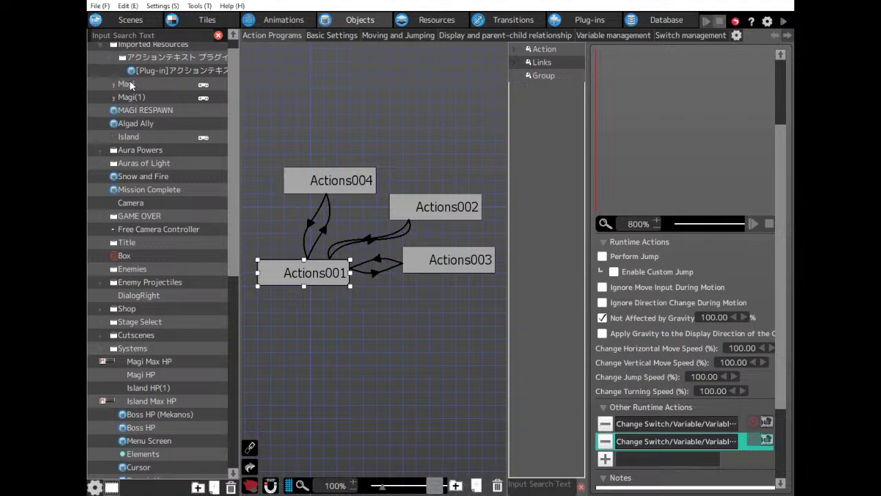
pyautogui.click(127, 84)
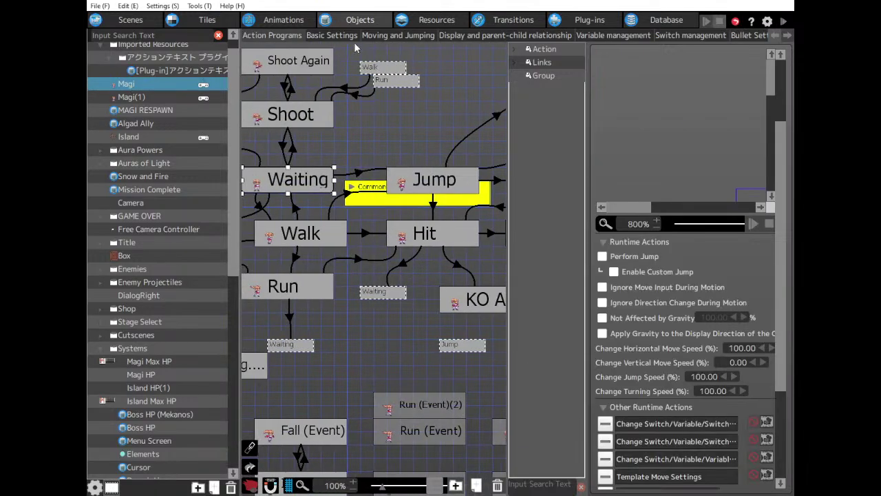
pyautogui.click(331, 35)
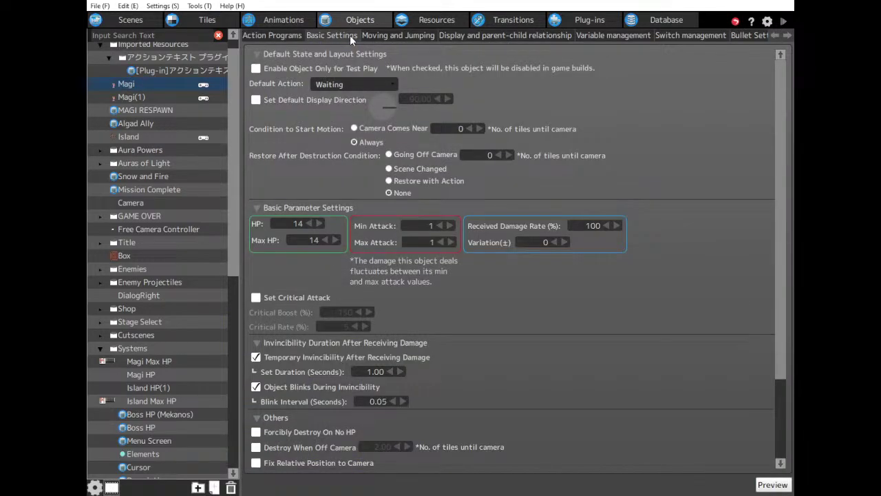
pyautogui.click(420, 34)
pyautogui.scroll(-2, 457, 303)
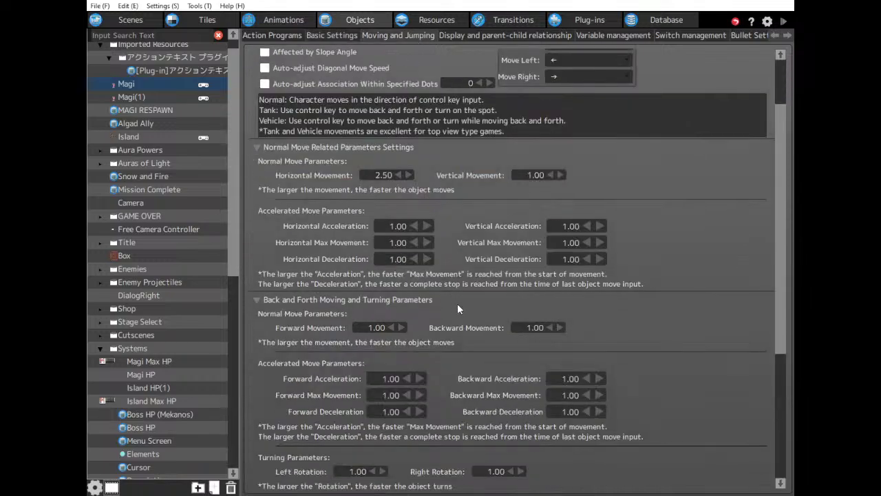
pyautogui.scroll(-4, 458, 305)
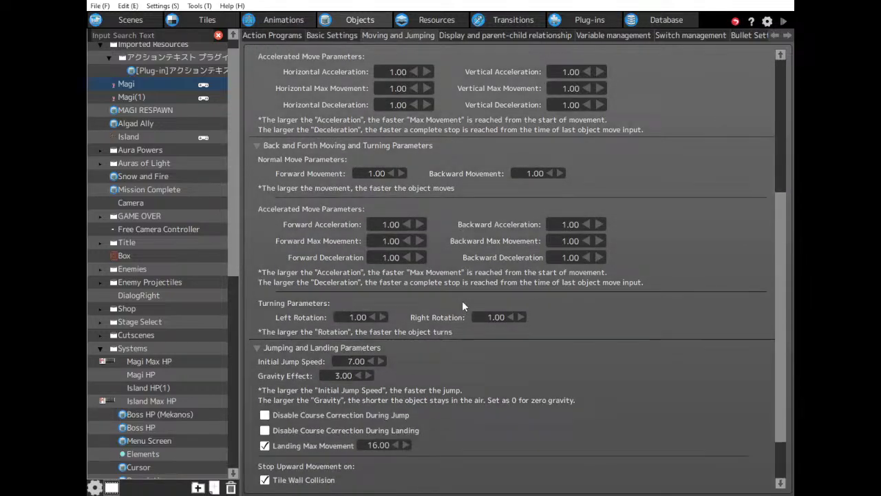
pyautogui.scroll(-2, 462, 306)
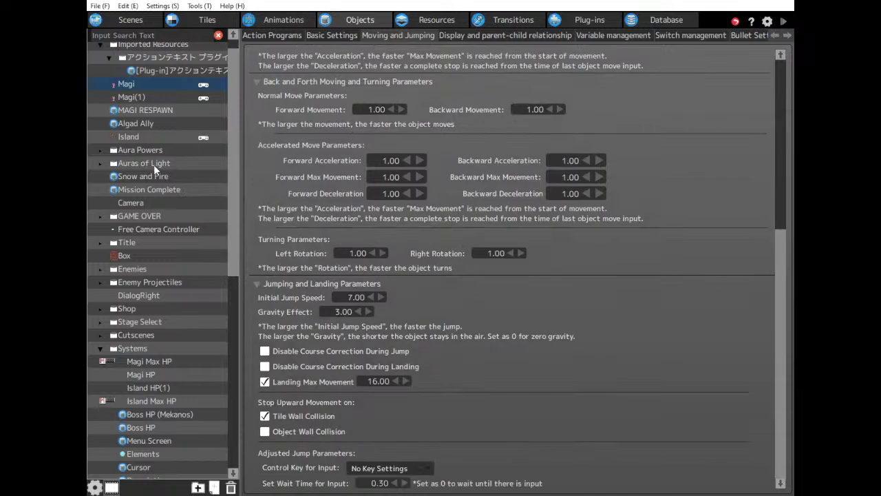
pyautogui.scroll(1, 145, 123)
pyautogui.scroll(-8, 154, 137)
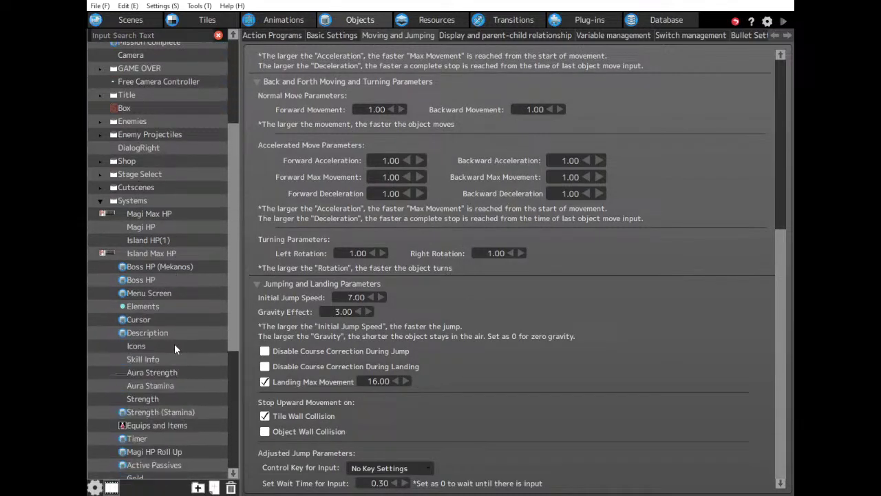
pyautogui.scroll(-3, 175, 349)
# Return to the Active Passives action program and check both Change Switch/Variable actions in Actions001.
pyautogui.click(153, 409)
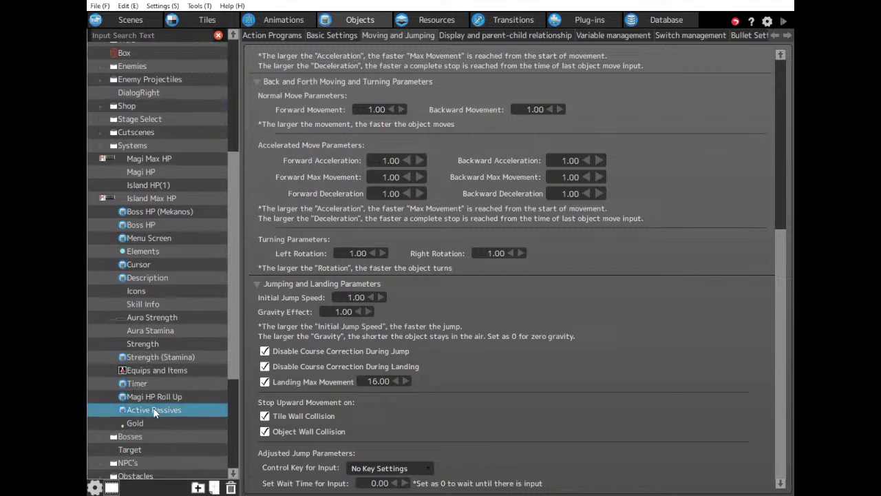
pyautogui.click(282, 35)
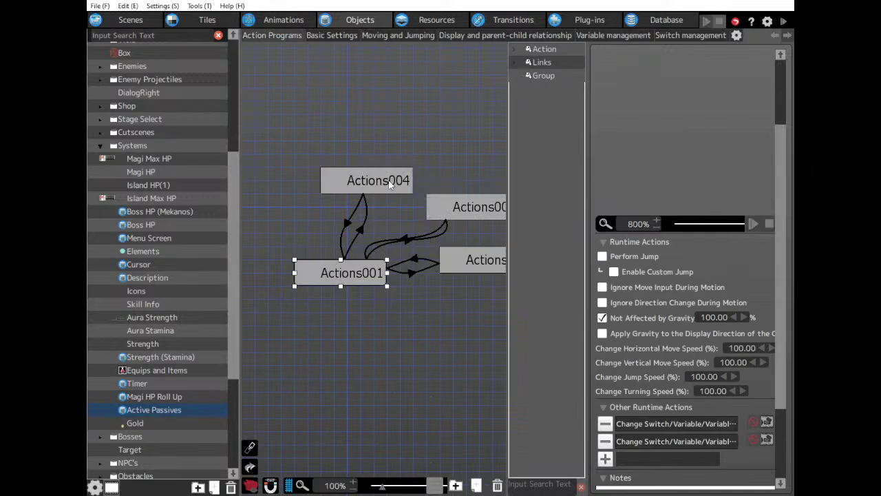
pyautogui.click(695, 423)
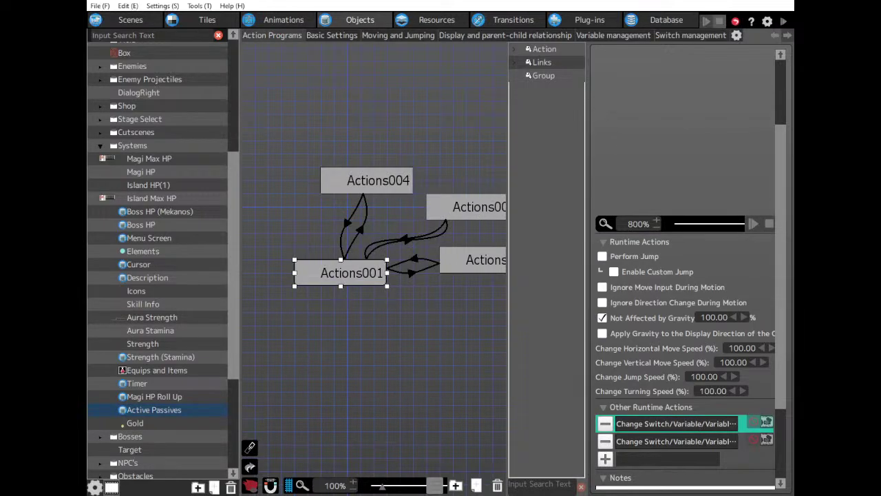
pyautogui.click(693, 442)
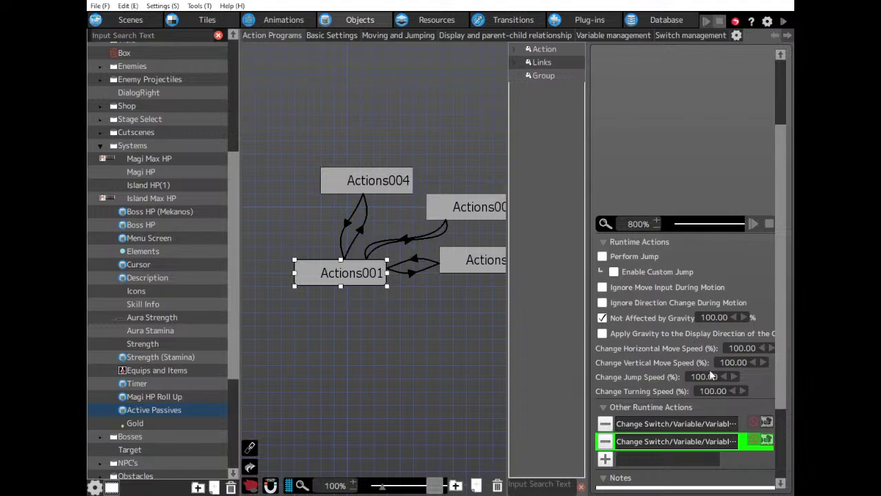
# Compare the Change Switch/Variable action in Actions004 with the second one in Actions001, and start a playtest.
pyautogui.click(362, 182)
pyautogui.click(671, 424)
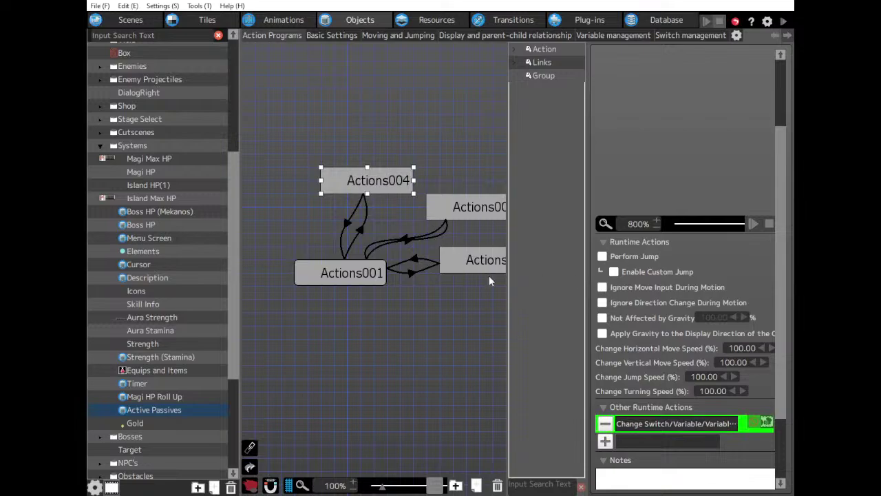
pyautogui.click(340, 271)
pyautogui.click(641, 442)
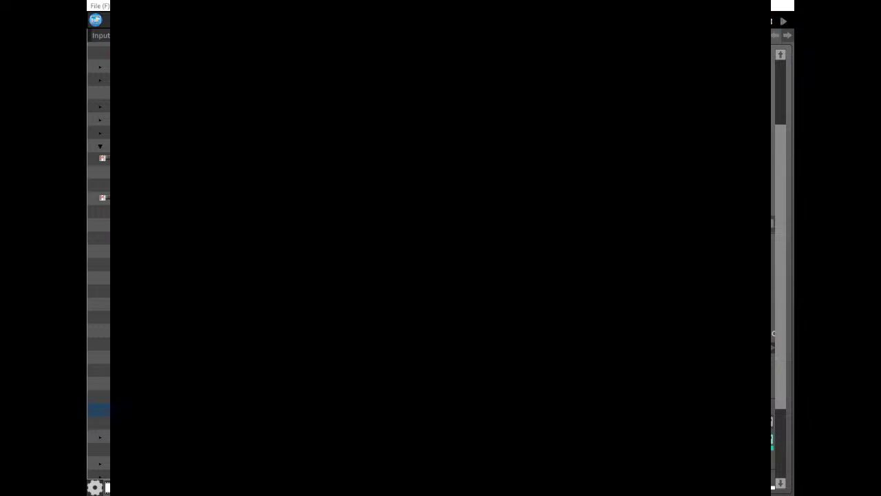
# In the test play, select the Leap Shoes on the game menu's armor page and return to the room to test Magi's jump.
pyautogui.press('Return')
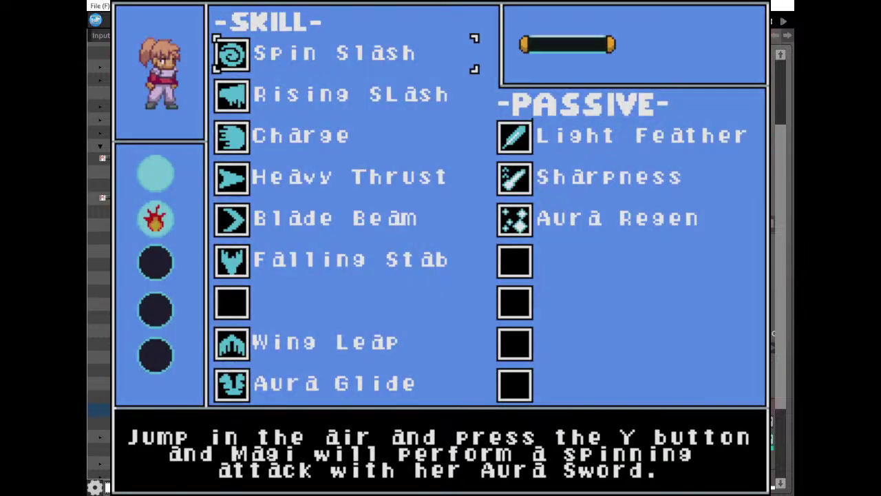
pyautogui.press('Down')
pyautogui.press('Down')
pyautogui.press('Down')
pyautogui.press('Down')
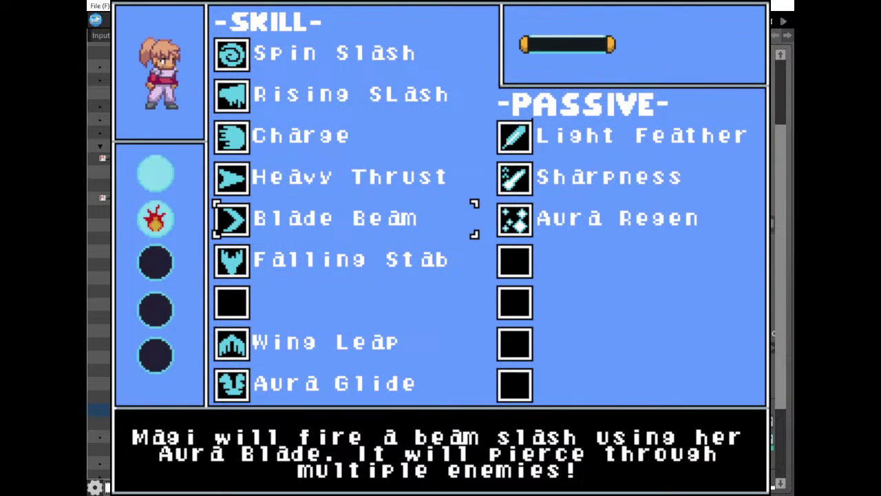
pyautogui.press('Return')
pyautogui.press('Down')
pyautogui.press('Down')
pyautogui.press('Down')
pyautogui.press('Down')
pyautogui.press('Down')
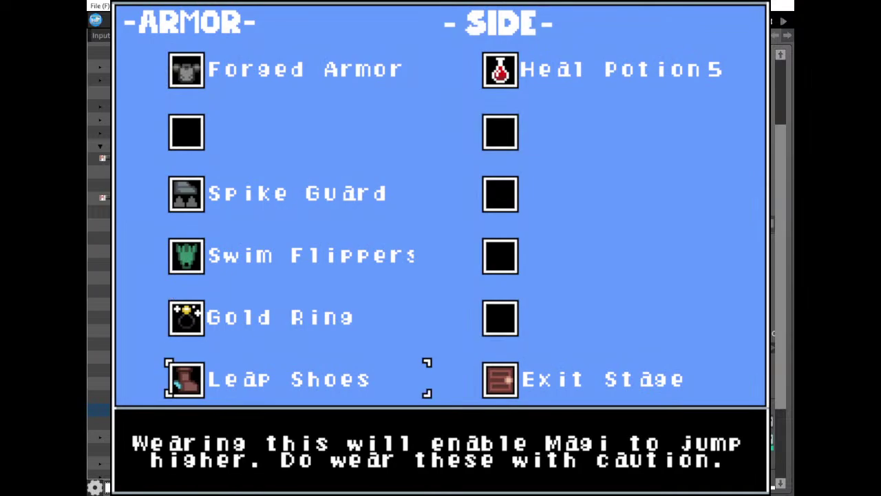
pyautogui.press('Escape')
pyautogui.press('z')
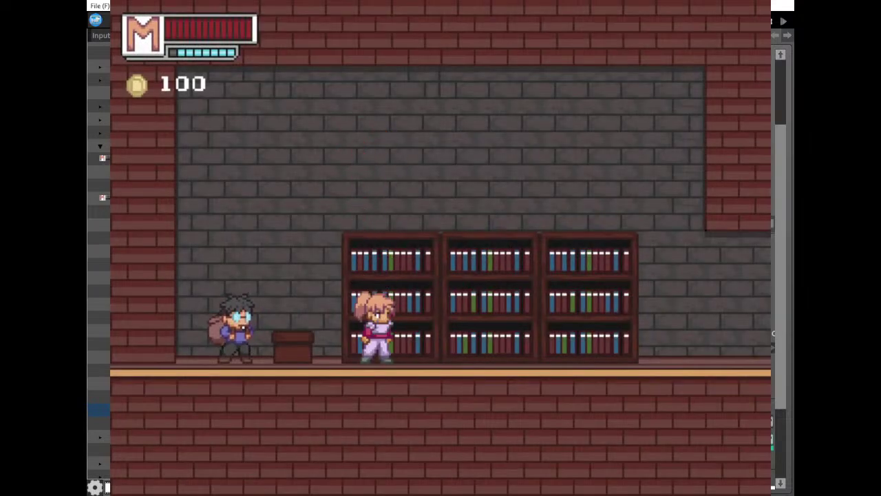
pyautogui.press('z')
# Select the Leap Shoes in the game menu again, retest Magi's jump and end the test play.
pyautogui.press('Escape')
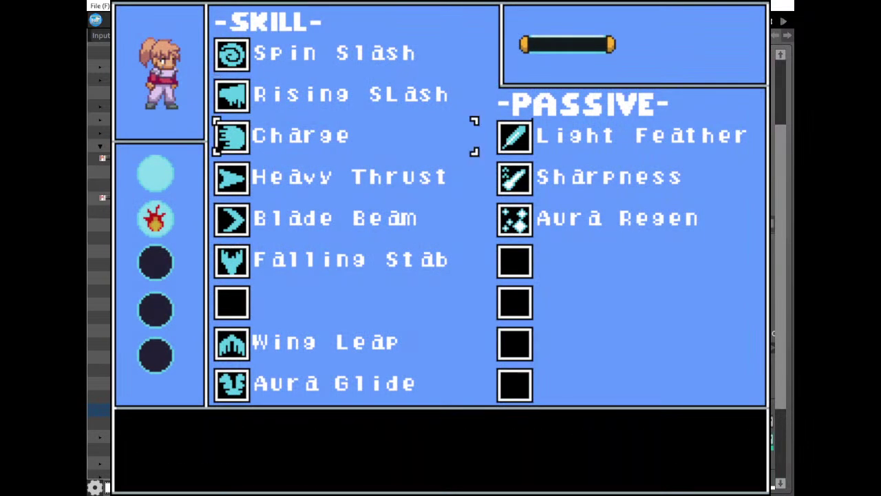
pyautogui.press('Down')
pyautogui.press('Right')
pyautogui.press('Down')
pyautogui.press('Down')
pyautogui.press('Down')
pyautogui.press('Down')
pyautogui.press('Down')
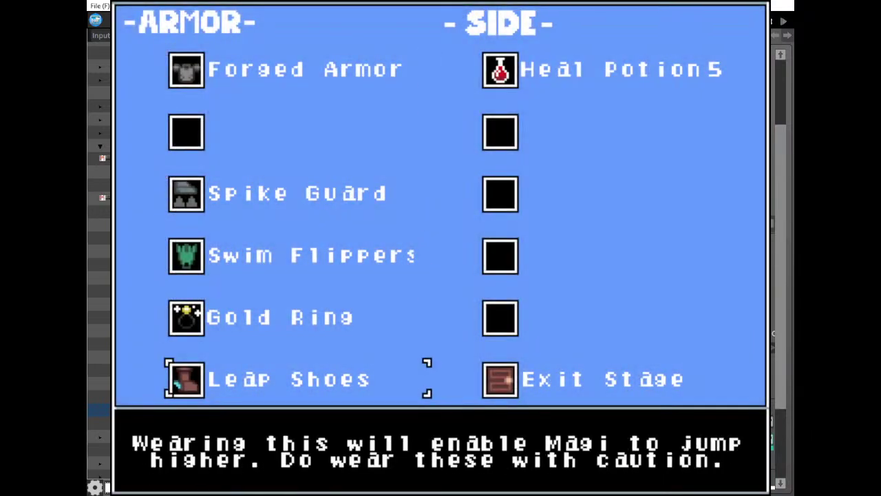
pyautogui.press('Escape')
pyautogui.press('z')
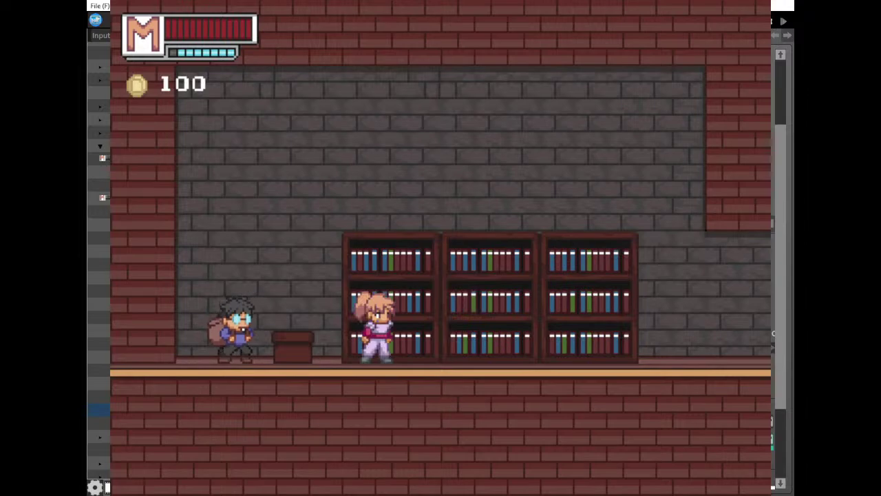
pyautogui.press('Escape')
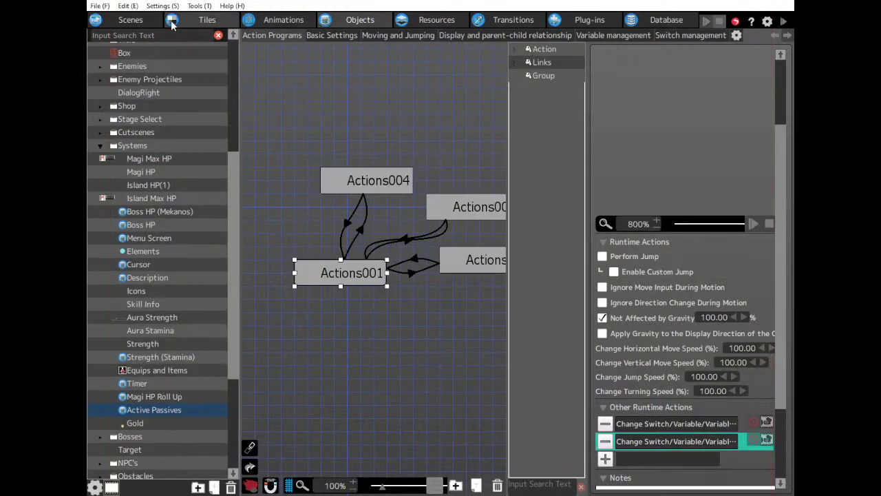
# Check the menu scene's layout objects for a placed Active Passives object.
pyautogui.click(131, 20)
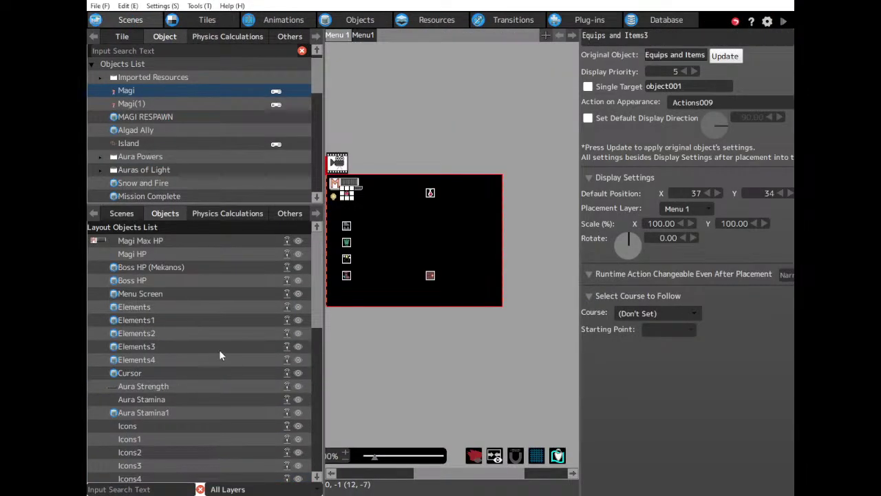
pyautogui.scroll(-8, 219, 349)
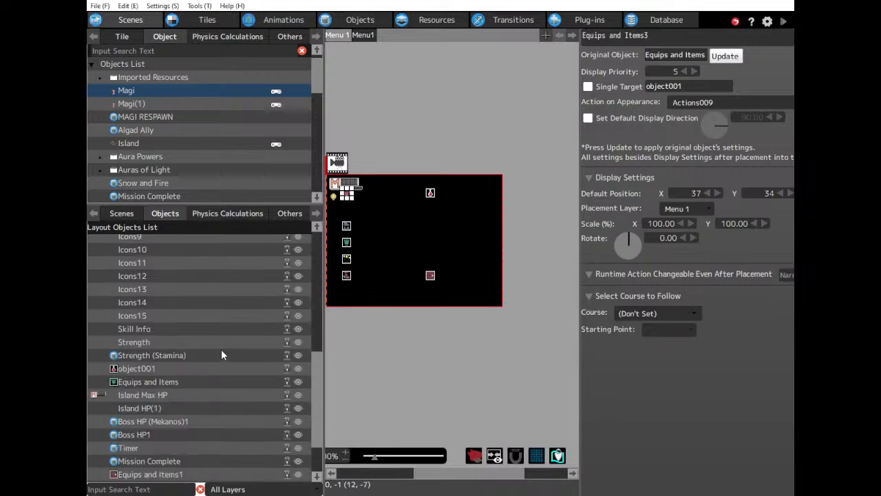
pyautogui.scroll(-2, 221, 349)
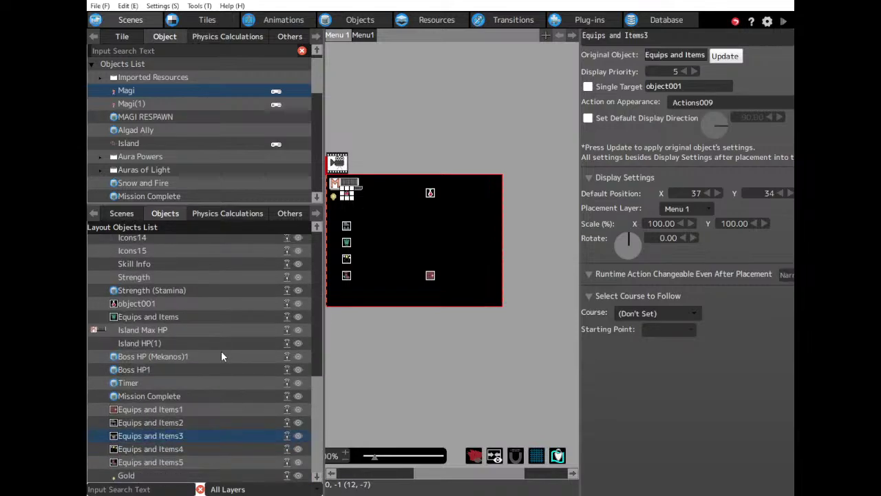
pyautogui.scroll(1, 220, 350)
pyautogui.moveTo(321, 385); pyautogui.dragTo(340, 403)
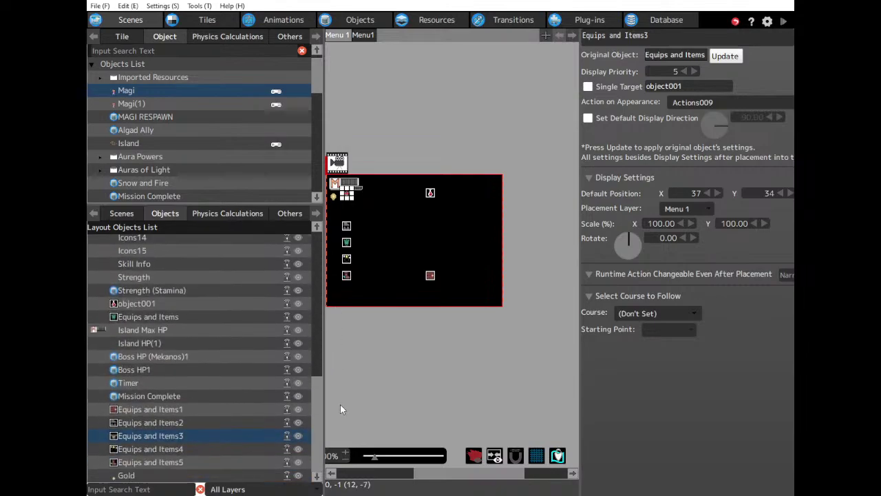
# Place the Active Passives object from the Systems folder near the upper-right corner of the menu scene.
pyautogui.click(122, 214)
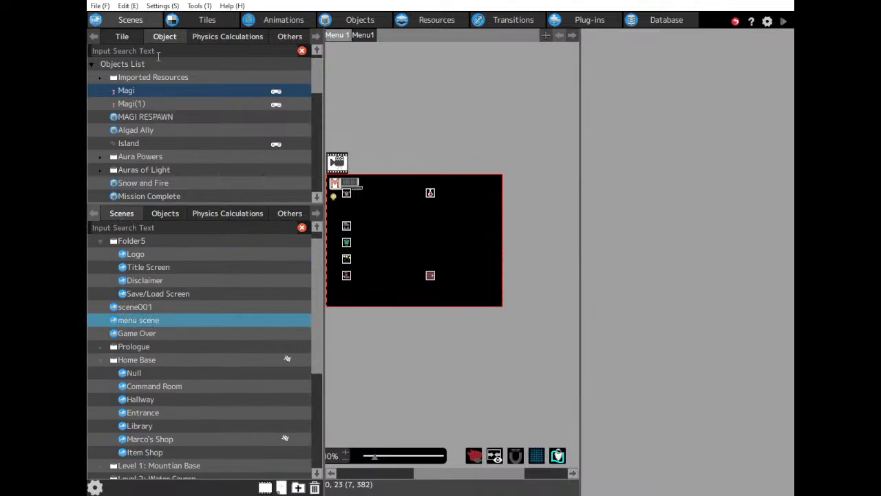
pyautogui.scroll(-10, 257, 159)
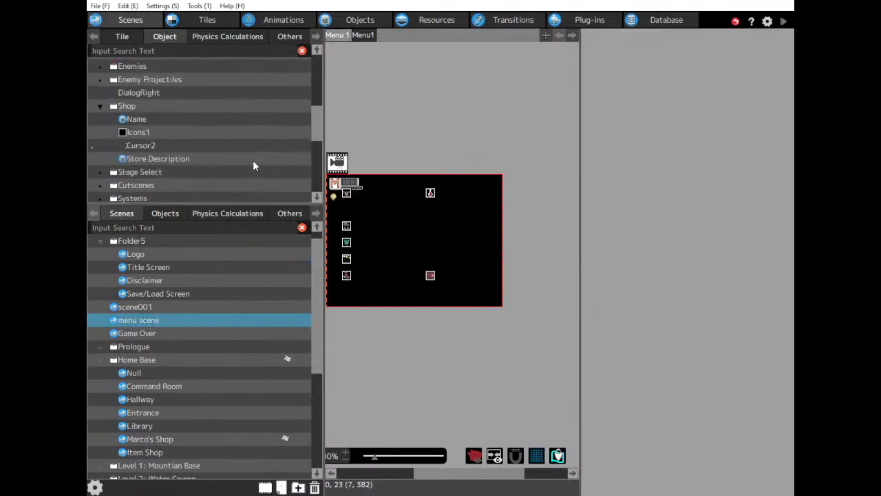
pyautogui.scroll(-3, 248, 162)
pyautogui.click(132, 135)
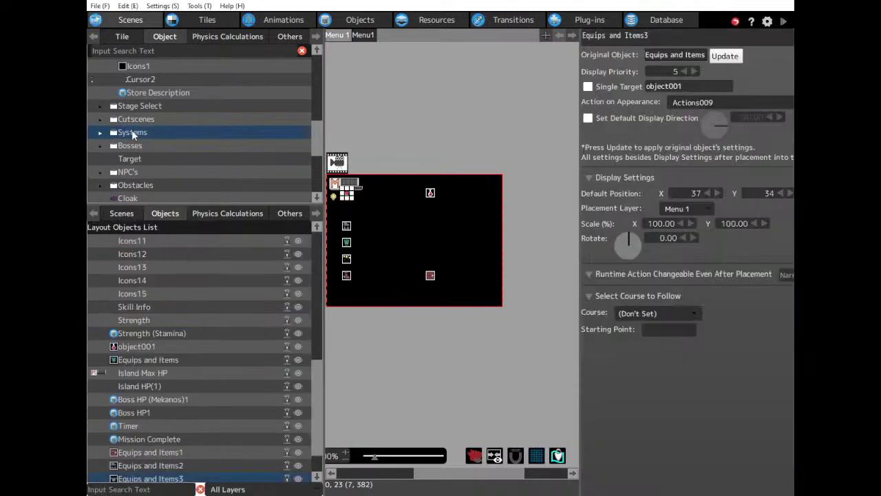
pyautogui.doubleClick(132, 135)
pyautogui.scroll(-6, 178, 157)
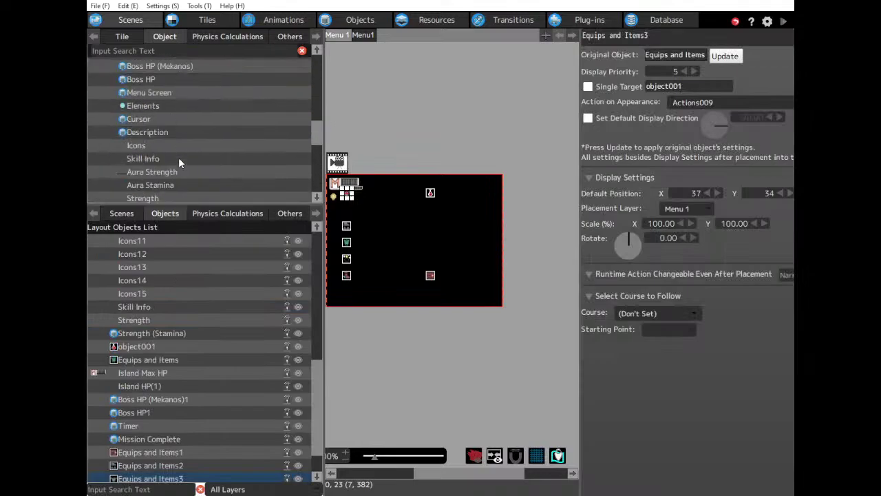
pyautogui.scroll(-5, 178, 157)
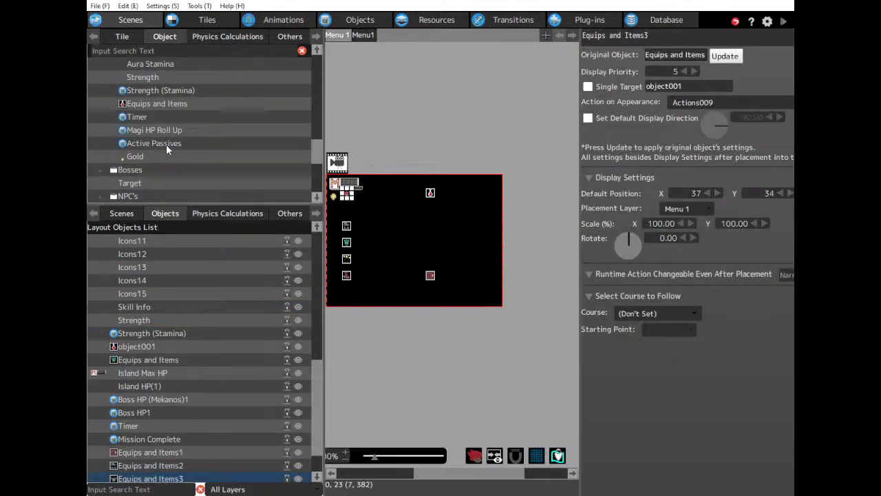
pyautogui.moveTo(165, 144); pyautogui.dragTo(491, 180)
# Turn on Not Affected by Gravity for Actions004 of the Active Passives object and select the action linked beside Actions001.
pyautogui.click(360, 19)
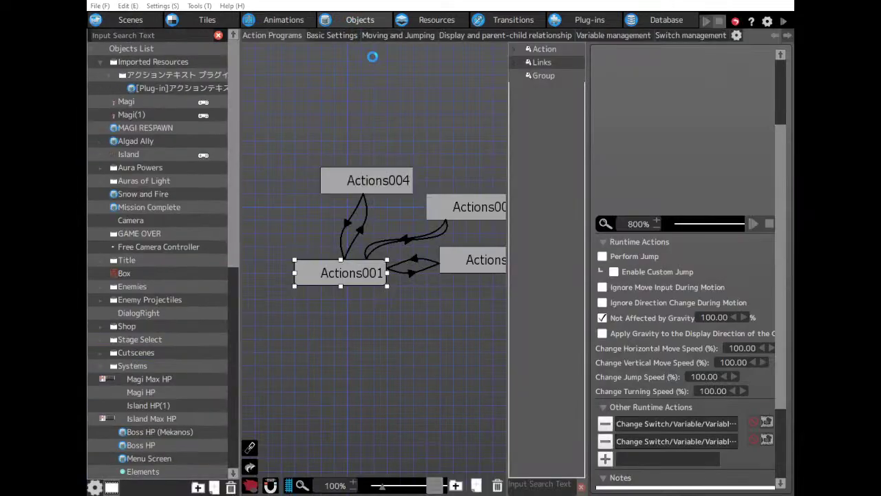
pyautogui.click(383, 186)
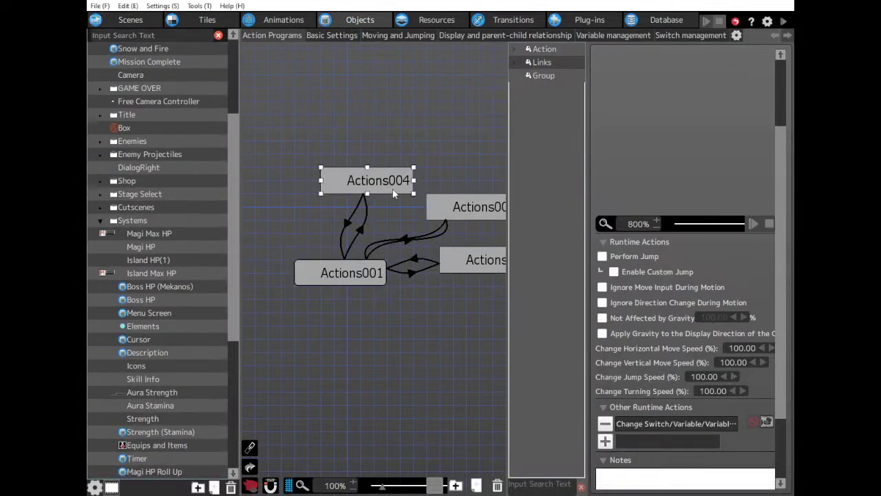
pyautogui.click(602, 318)
pyautogui.click(484, 260)
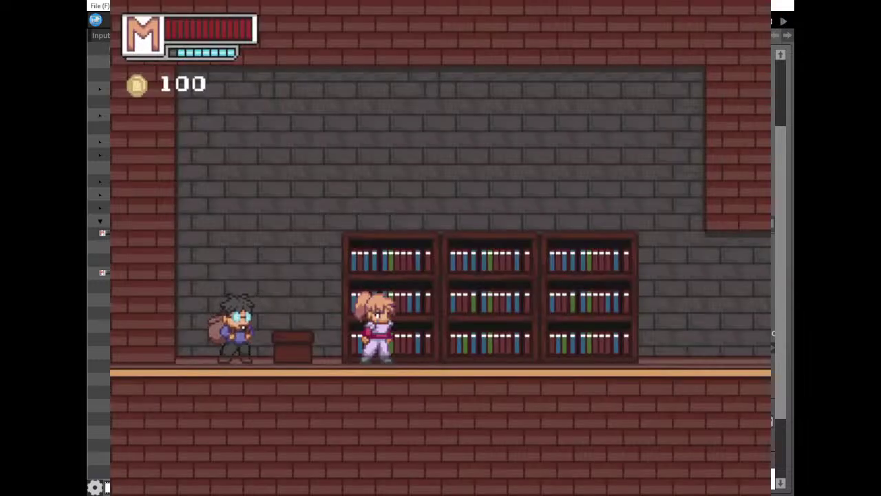
# Test Magi's walking and normal jump height in a new test play of the shop room.
pyautogui.press('z')
pyautogui.press('Left')
pyautogui.press('Right')
pyautogui.press('z')
pyautogui.press('z')
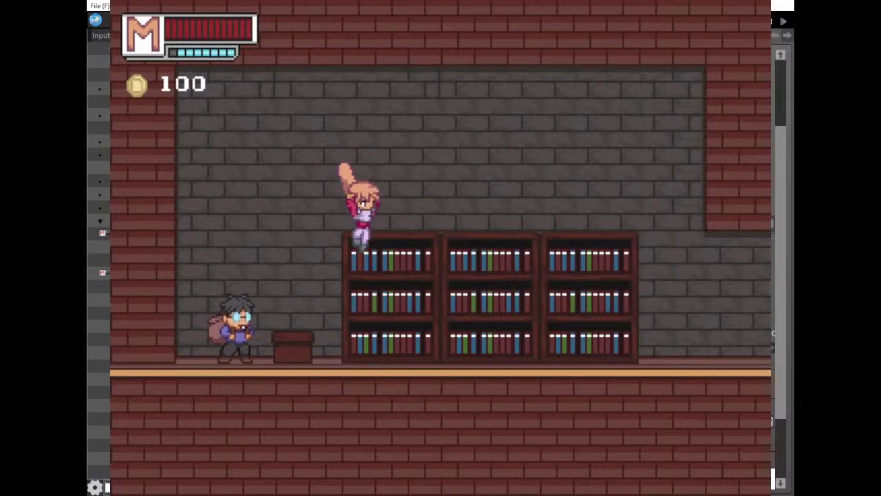
pyautogui.press('space')
pyautogui.press('Right')
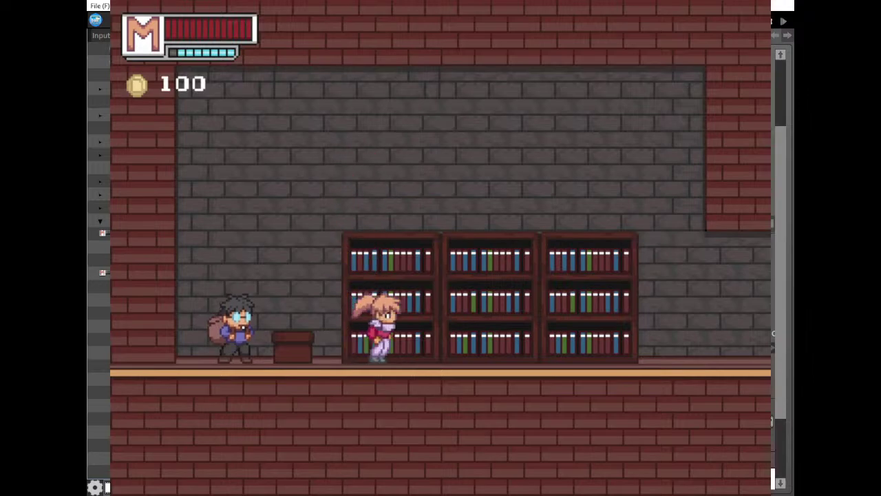
pyautogui.press('space')
pyautogui.press('space')
pyautogui.press('space')
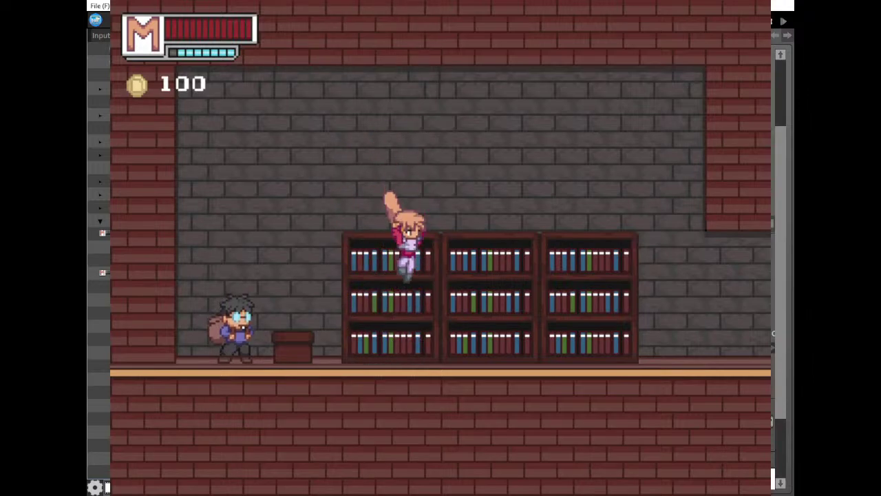
pyautogui.press('space')
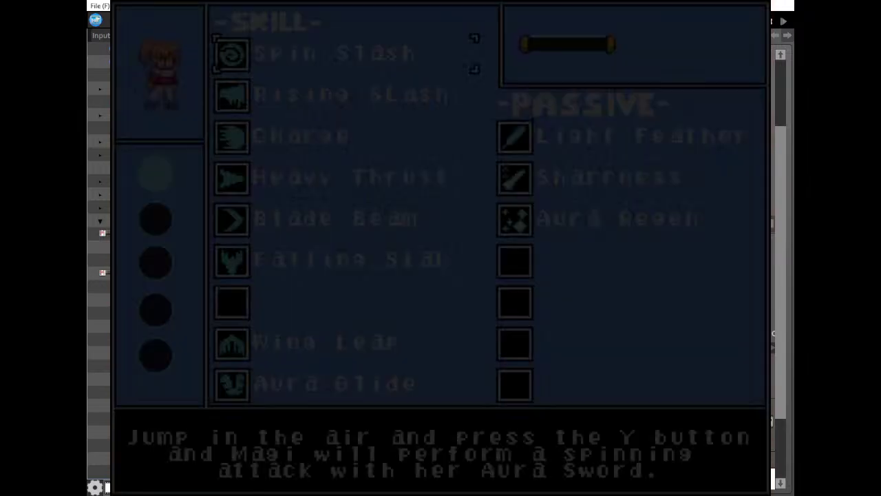
# Select the Leap Shoes on the armor page, leave the game menu and test the jump height with them.
pyautogui.press('w')
pyautogui.press('Down')
pyautogui.press('Down')
pyautogui.press('Down')
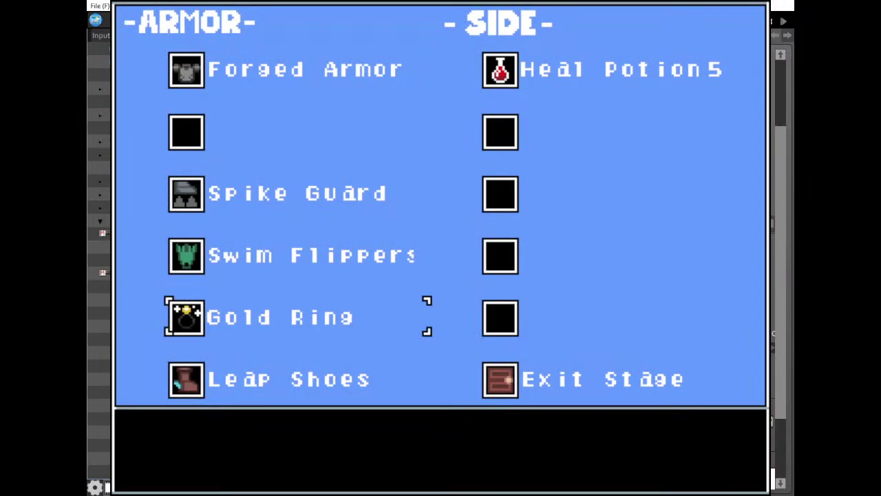
pyautogui.press('Down')
pyautogui.press('Escape')
pyautogui.press('space')
pyautogui.press('space')
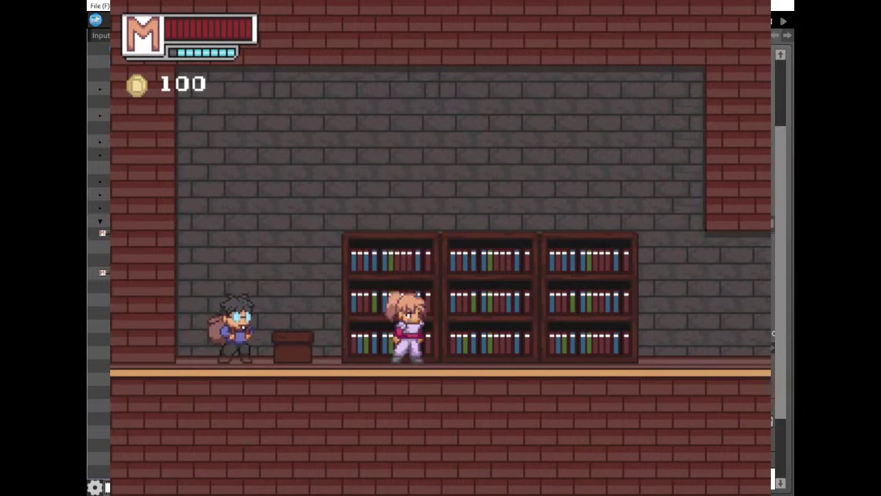
# Inspect the Active Passives entry in the debug object data for the menu scene, and close the test play.
pyautogui.press('alt')
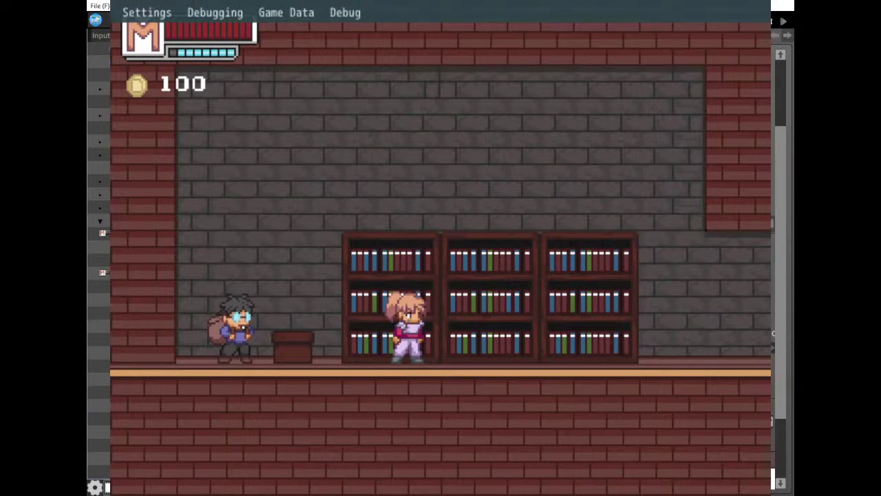
pyautogui.click(345, 12)
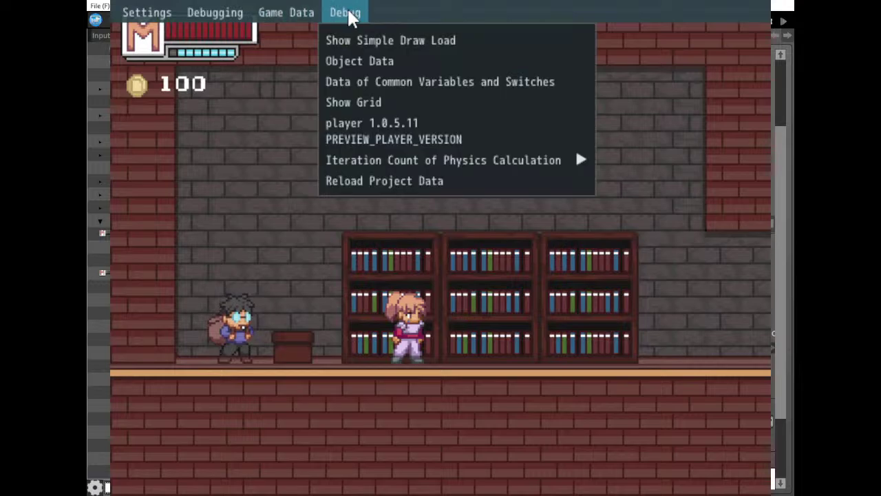
pyautogui.click(344, 59)
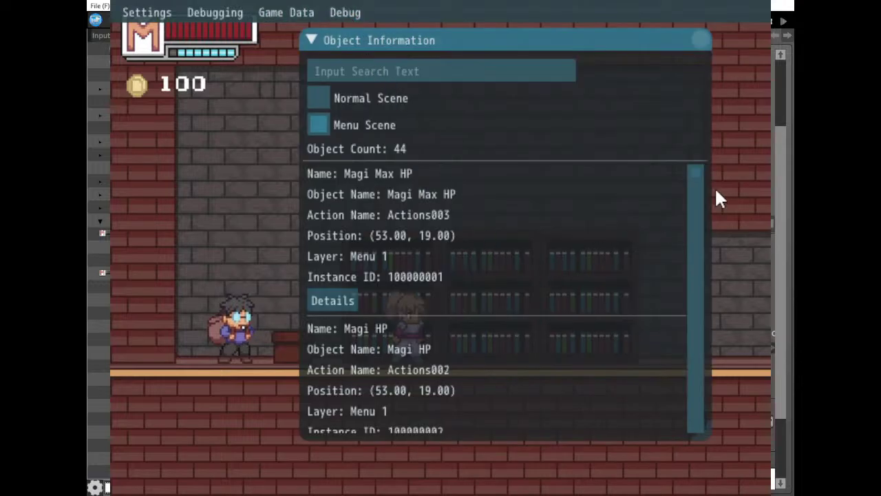
pyautogui.moveTo(694, 173); pyautogui.dragTo(695, 445)
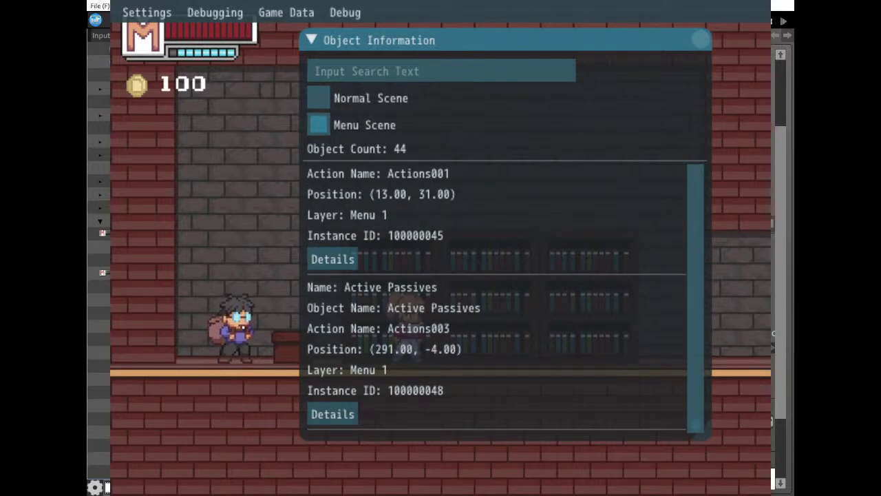
pyautogui.scroll(-2, 98, 290)
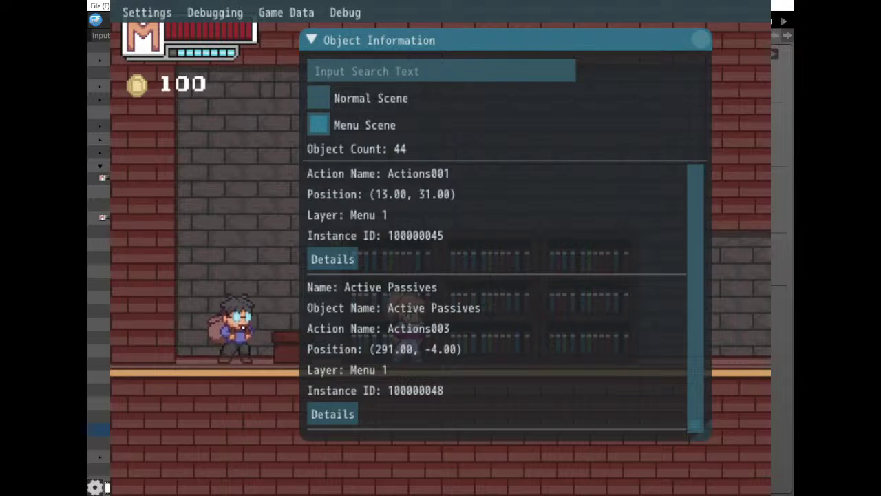
pyautogui.click(700, 39)
pyautogui.click(753, 6)
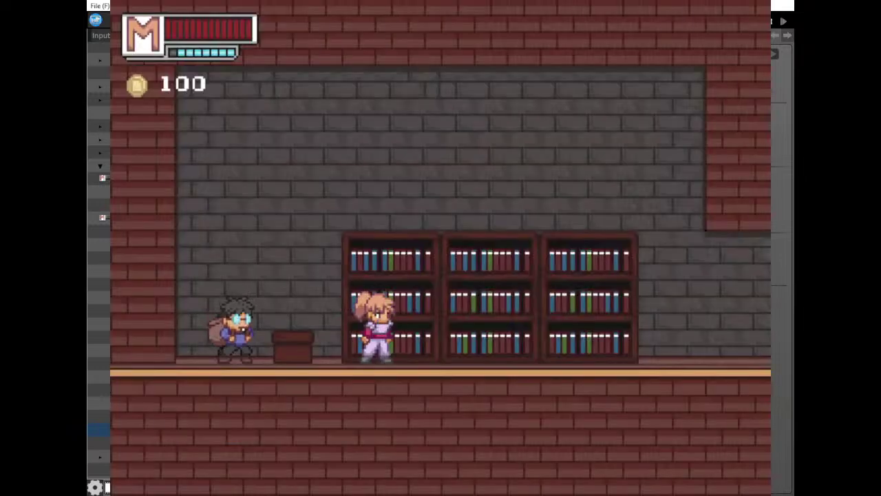
# Take off the Leap Shoes on the game menu's armor page and test Magi's jump in the shop room.
pyautogui.press('Return')
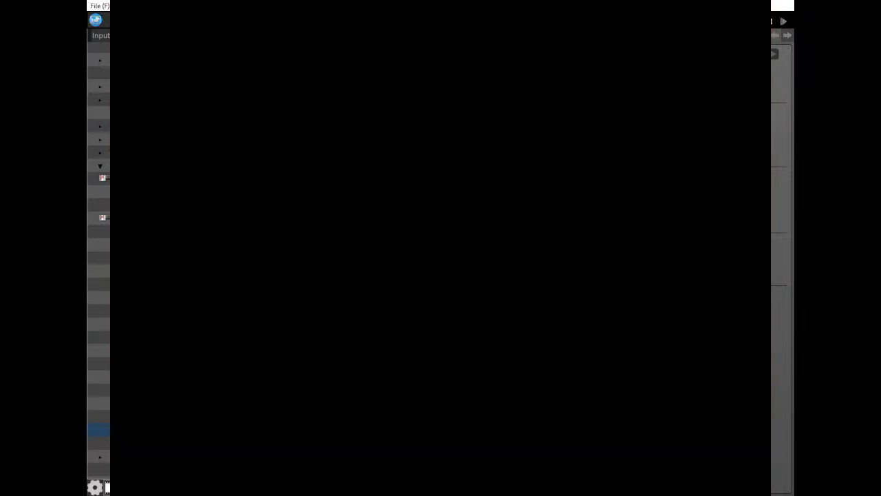
pyautogui.press('Down')
pyautogui.press('Down')
pyautogui.press('Down')
pyautogui.press('Down')
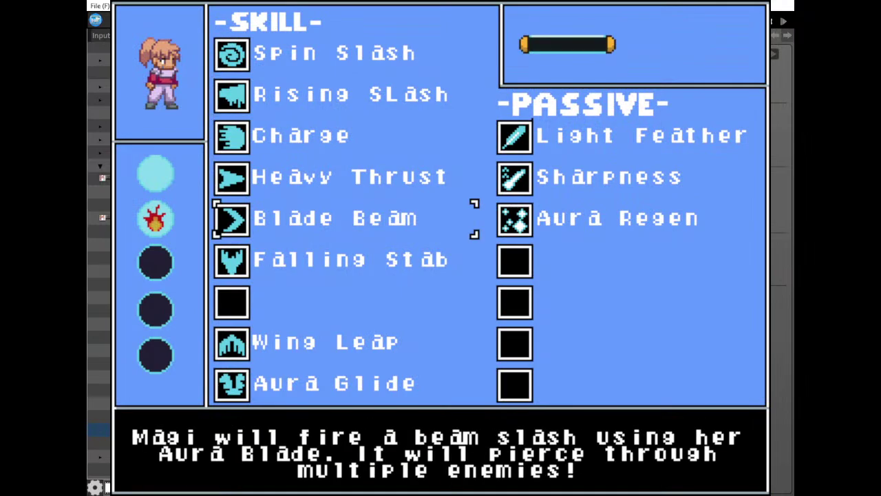
pyautogui.press('Return')
pyautogui.press('Down')
pyautogui.press('Down')
pyautogui.press('Down')
pyautogui.press('Down')
pyautogui.press('Down')
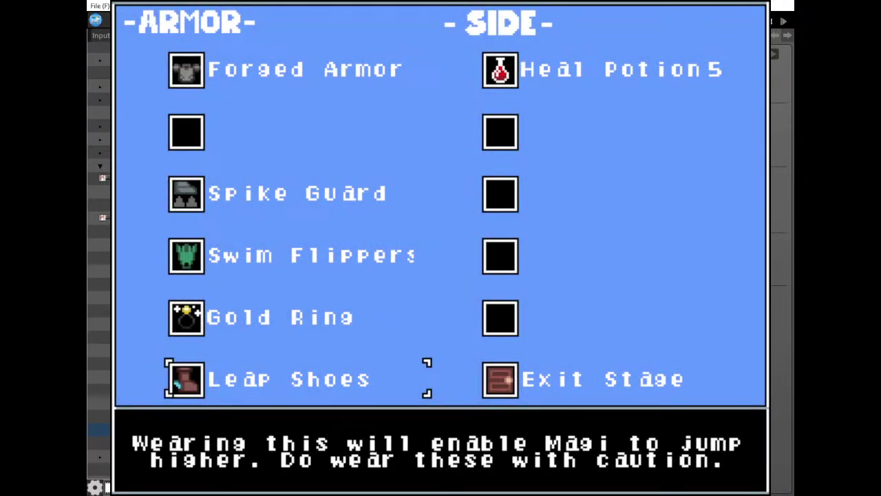
pyautogui.press('Return')
pyautogui.press('z')
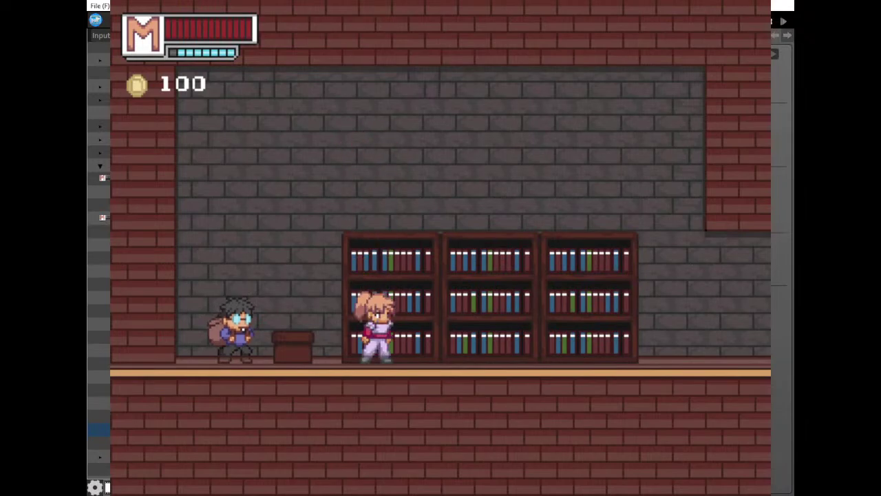
# Reopen the game menu's armor page and equip the Leap Shoes.
pyautogui.press('Return')
pyautogui.press('Down')
pyautogui.press('Down')
pyautogui.press('Down')
pyautogui.press('Down')
pyautogui.press('Return')
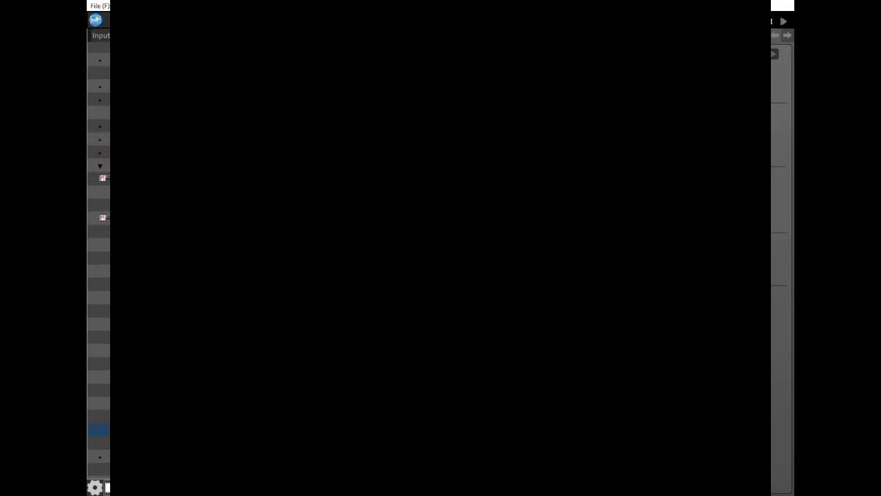
pyautogui.press('Down')
pyautogui.press('Down')
pyautogui.press('Down')
pyautogui.press('Down')
pyautogui.press('Down')
pyautogui.press('Down')
pyautogui.press('Up')
pyautogui.press('Return')
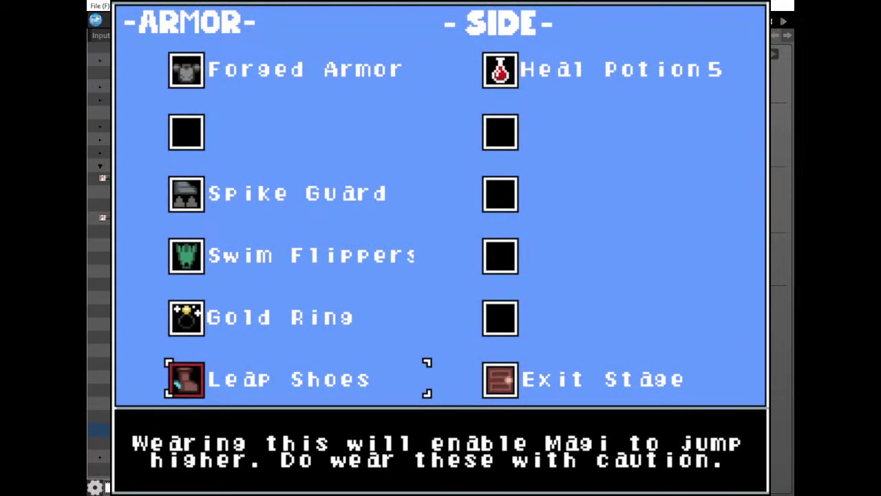
# Leave the game menu and test Magi's jump height with the Leap Shoes on while moving across the room.
pyautogui.press('Escape')
pyautogui.press('z')
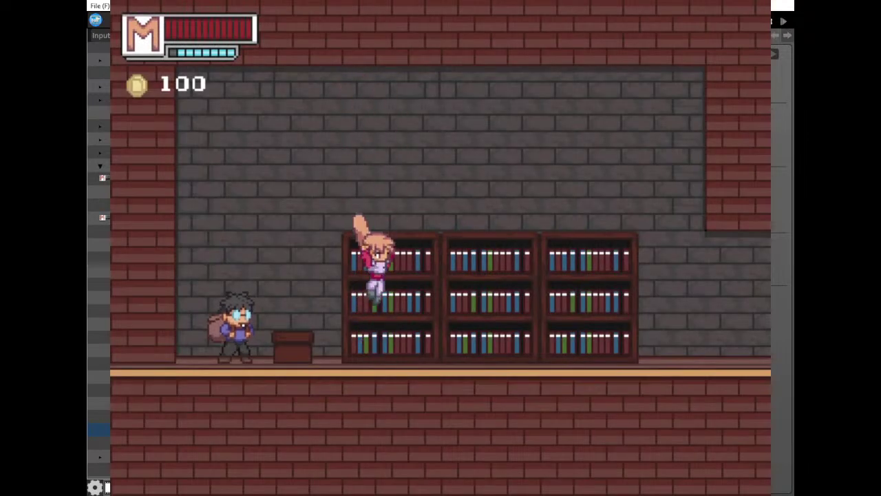
pyautogui.press('z')
pyautogui.press('Right')
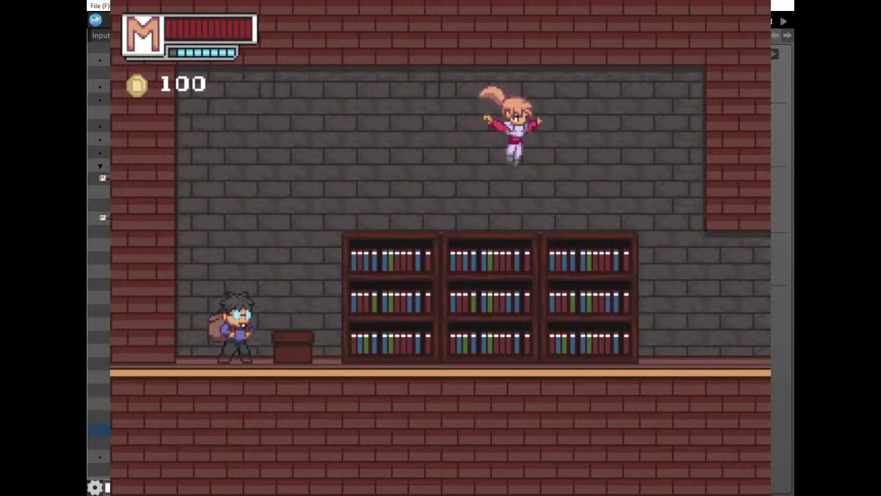
pyautogui.press('Left')
pyautogui.press('z')
pyautogui.press('z')
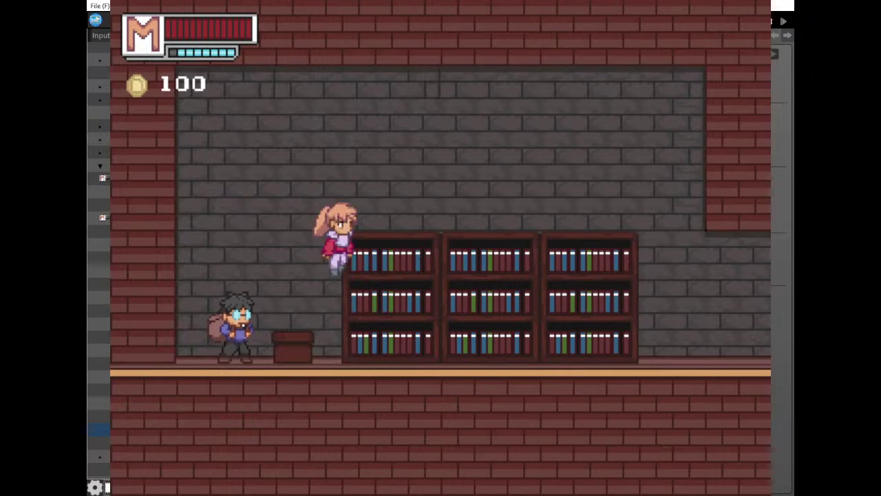
pyautogui.press('Right')
pyautogui.press('z')
pyautogui.press('Left')
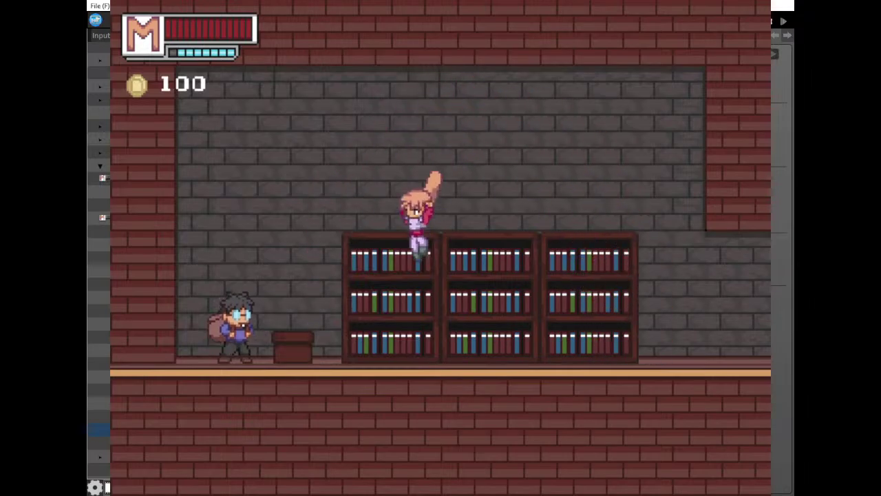
# Bring up the armor page during play, unequip the Leap Shoes and leave the game menu.
pyautogui.press('Return')
pyautogui.press('Down')
pyautogui.press('Down')
pyautogui.press('Down')
pyautogui.press('w')
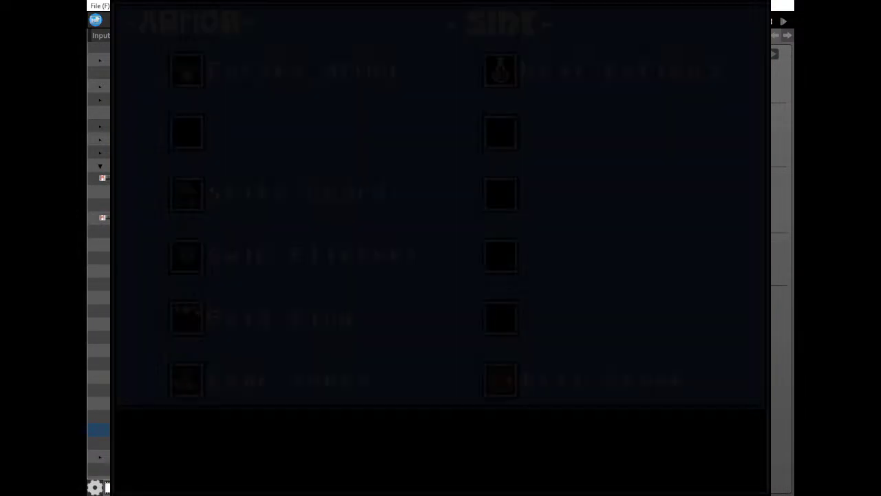
pyautogui.press('Down')
pyautogui.press('Down')
pyautogui.press('Down')
pyautogui.press('Down')
pyautogui.press('Down')
pyautogui.press('z')
pyautogui.press('Return')
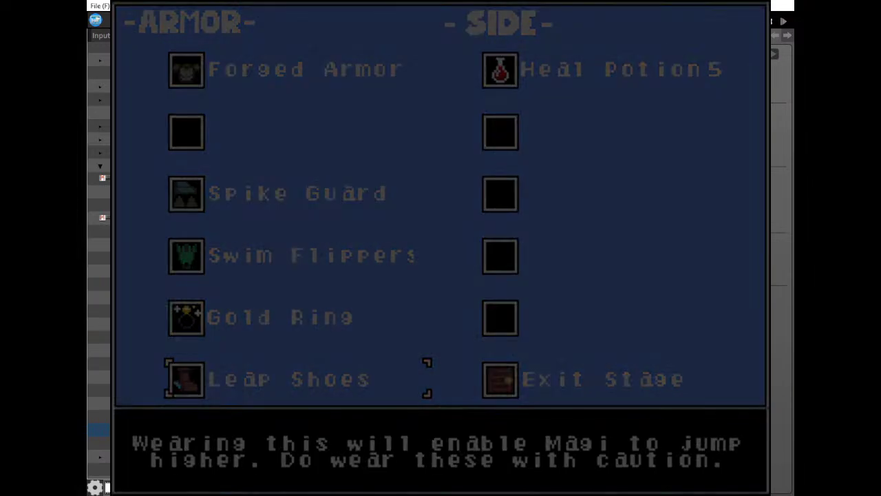
# Test Magi's jump in both directions without the Leap Shoes.
pyautogui.press('z')
pyautogui.press('Right')
pyautogui.press('z')
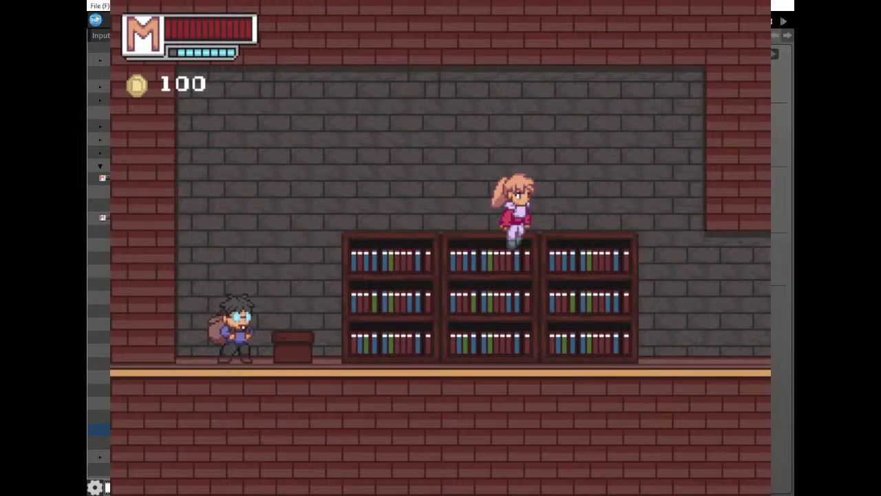
pyautogui.press('Left')
# Equip the Leap Shoes again on the armor page and check Magi's jump height in the shop room.
pyautogui.press('Return')
pyautogui.press('Down')
pyautogui.press('Down')
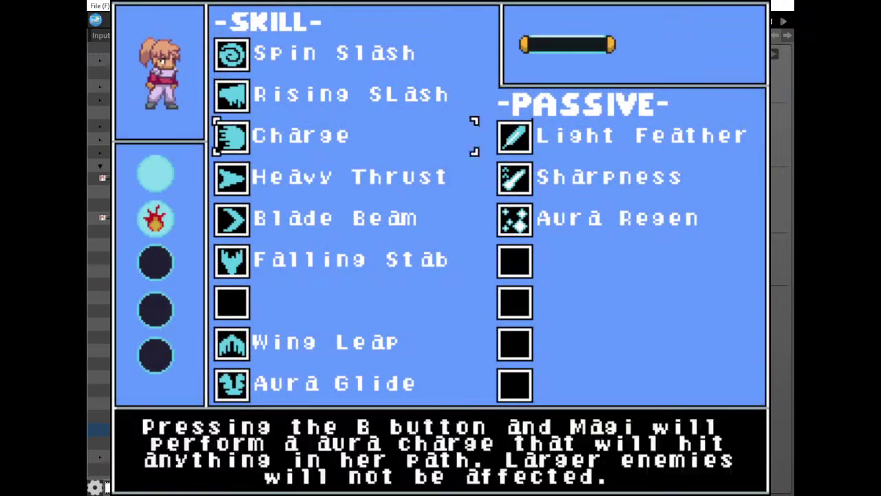
pyautogui.press('Right')
pyautogui.press('Down')
pyautogui.press('Down')
pyautogui.press('Down')
pyautogui.press('Down')
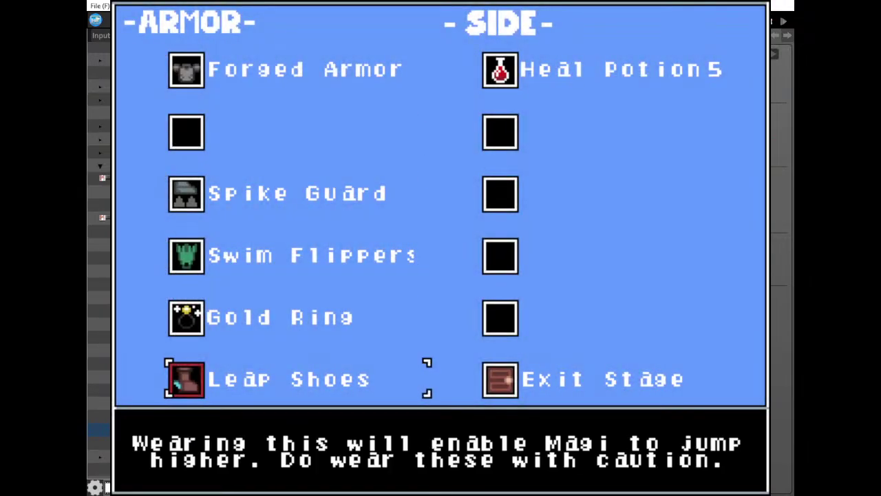
pyautogui.press('Escape')
pyautogui.press('z')
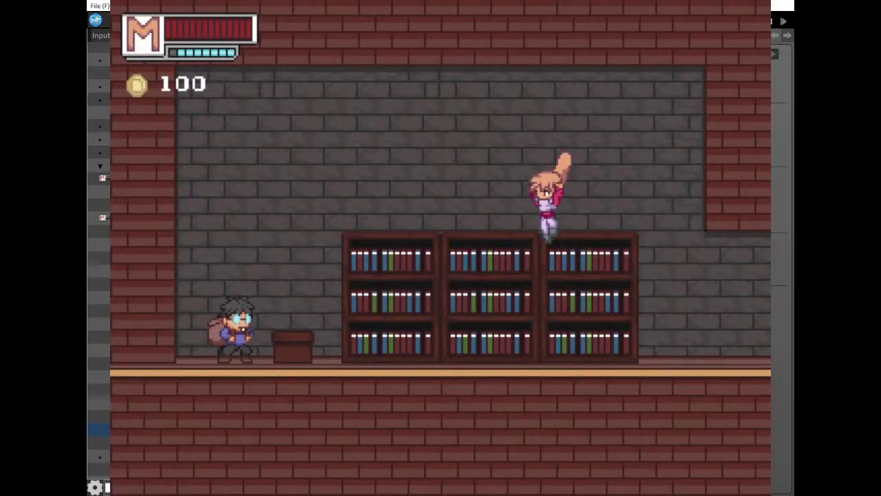
# Toggle the Leap Shoes on the armor page once more, test Magi's jump and close the test play.
pyautogui.press('Escape')
pyautogui.press('Right')
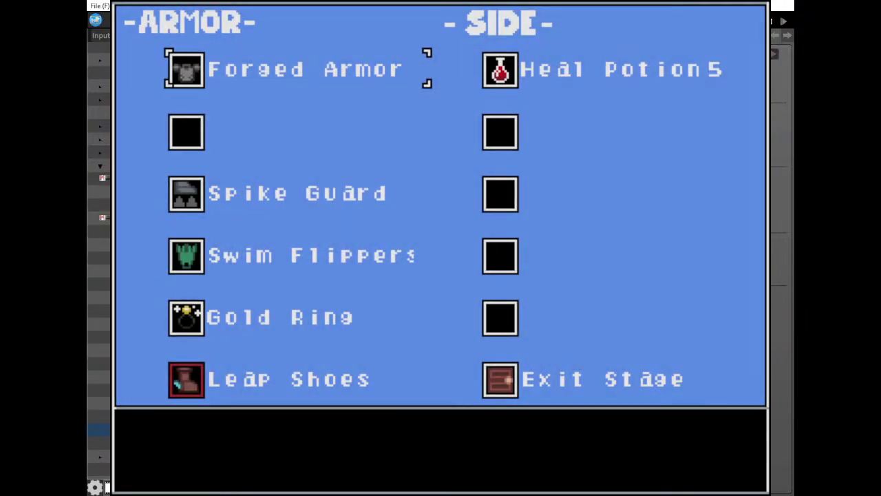
pyautogui.press('Down')
pyautogui.press('Down')
pyautogui.press('Down')
pyautogui.press('Down')
pyautogui.press('Escape')
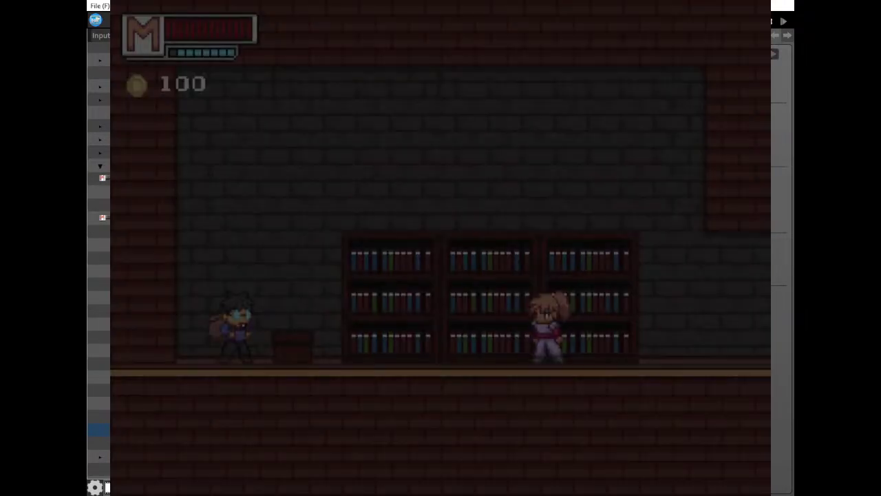
pyautogui.press('z')
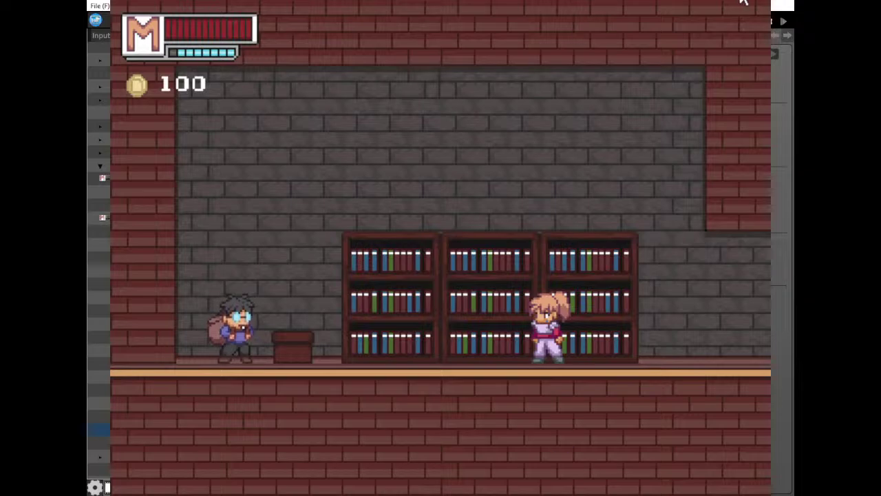
pyautogui.click(755, 0)
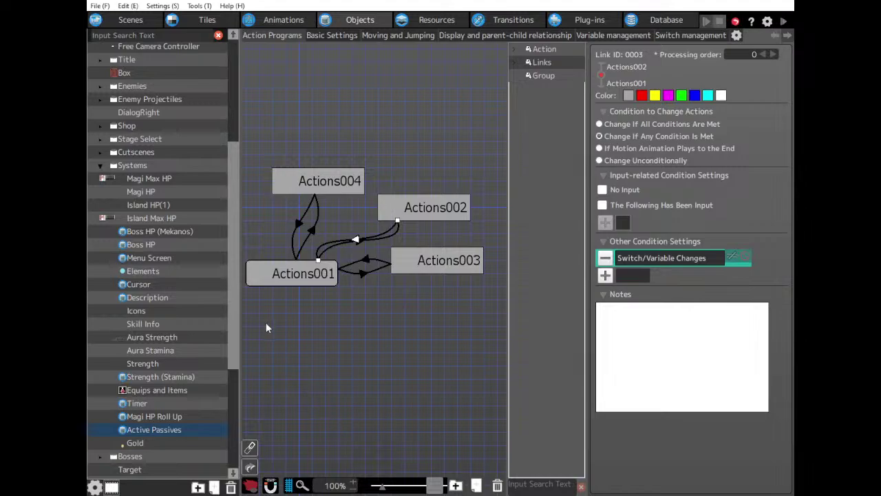
# Review the Change Switch/Variable runtime action of Actions002 in Active Passives, return to the scene editor and close the test play.
pyautogui.click(415, 209)
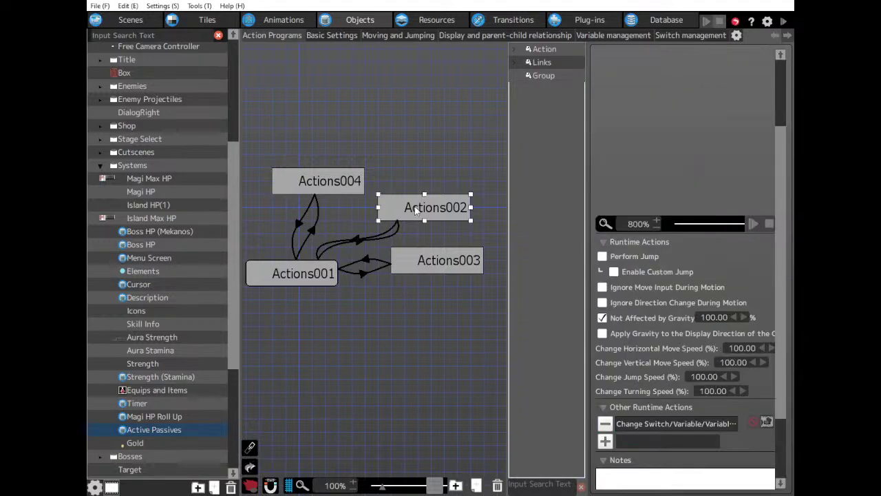
pyautogui.click(659, 426)
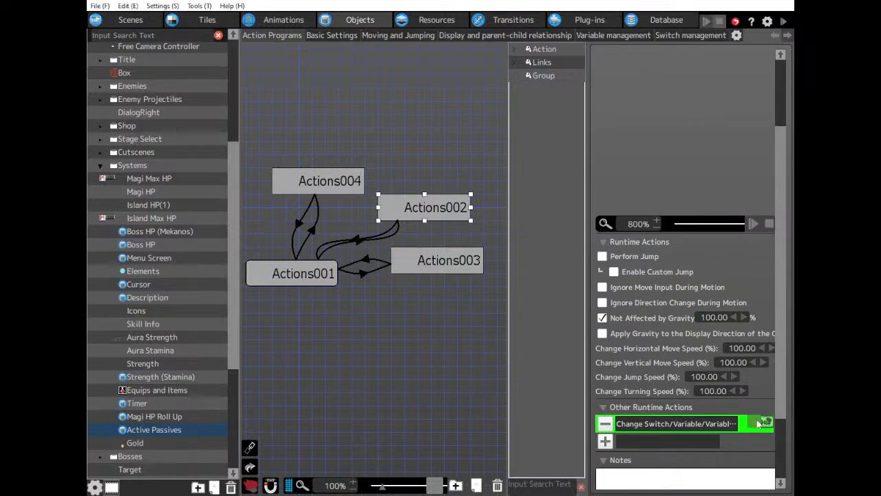
pyautogui.click(143, 19)
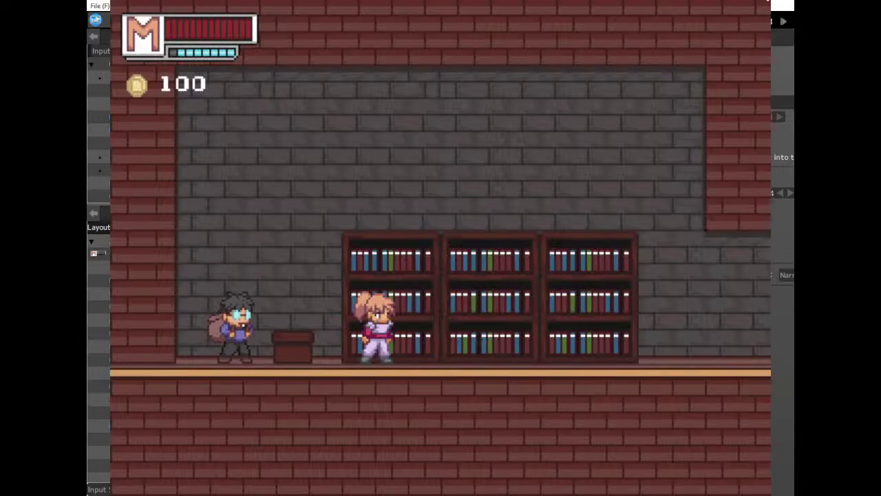
pyautogui.click(763, 0)
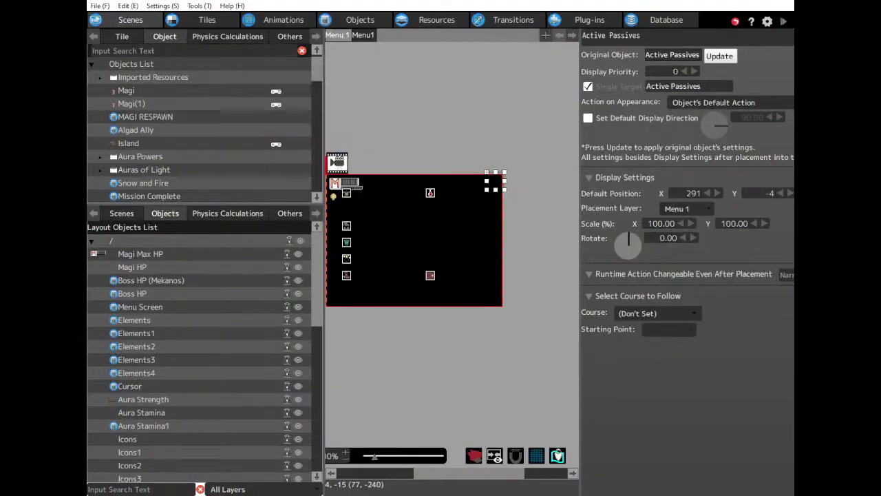
# Open the Null scene in the Home Base folder, make it the starting scene and show its layout objects.
pyautogui.click(128, 213)
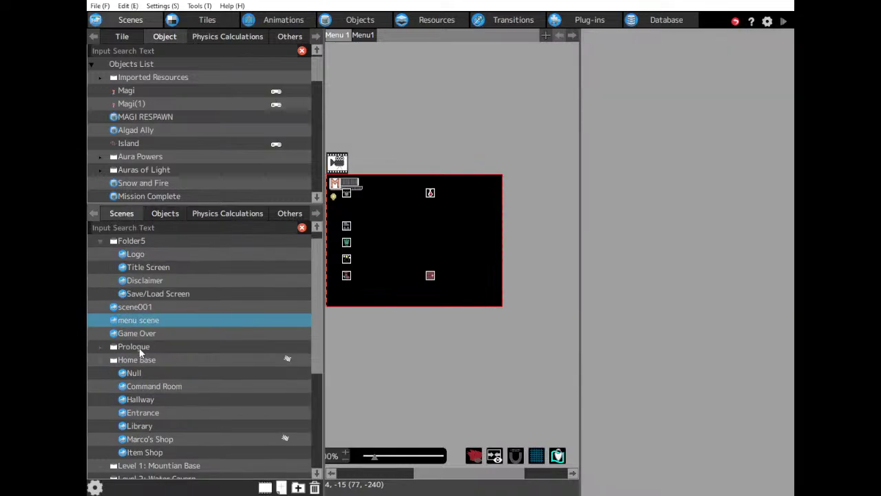
pyautogui.click(136, 373)
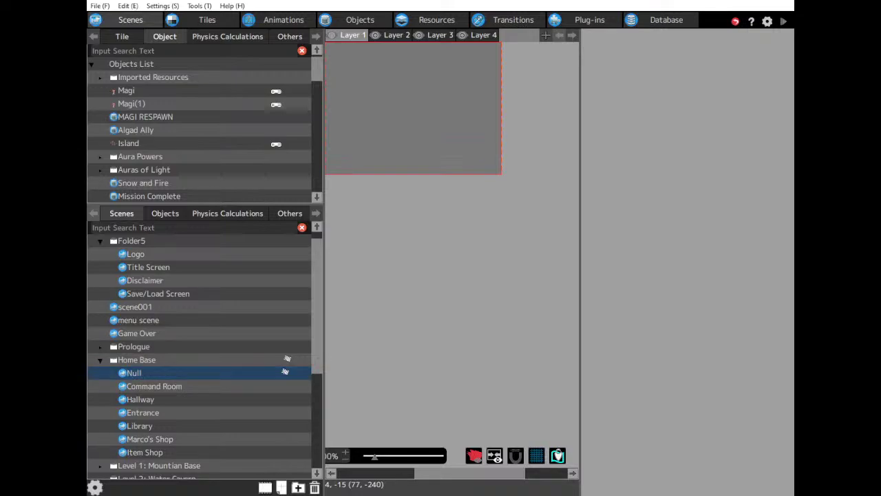
pyautogui.click(483, 70)
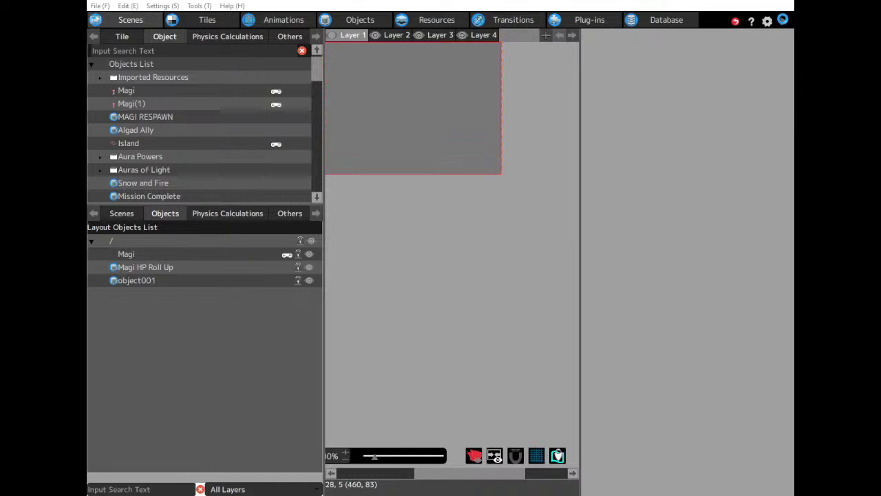
# Start a test play, walk Magi to Wicca beside the map display and advance her dialogue to the options.
pyautogui.click(782, 20)
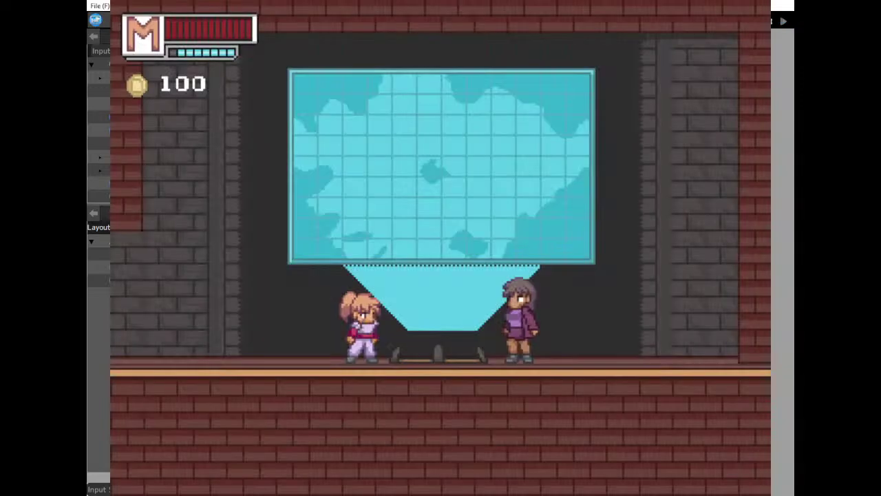
pyautogui.press('Right')
pyautogui.press('Left')
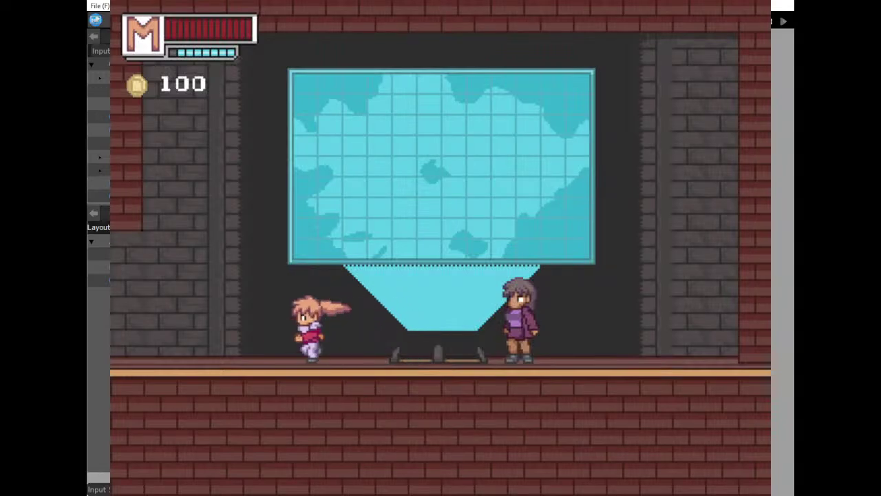
pyautogui.press('Right')
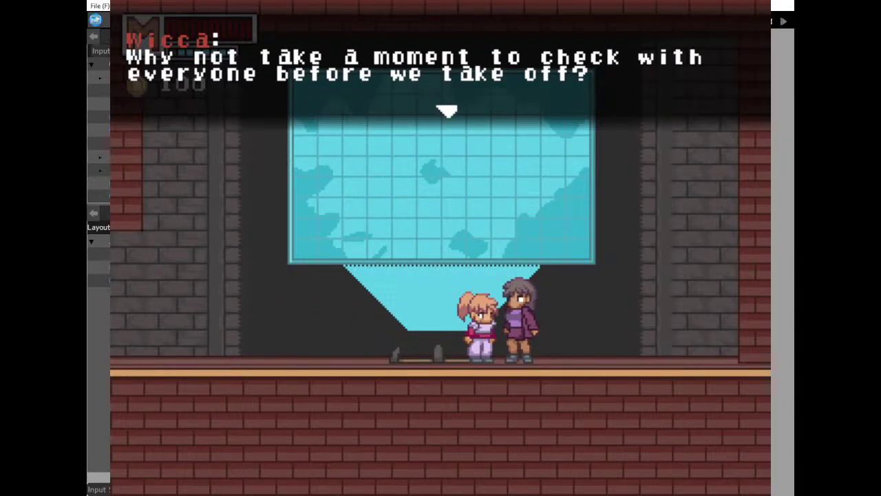
pyautogui.press('z')
pyautogui.press('z')
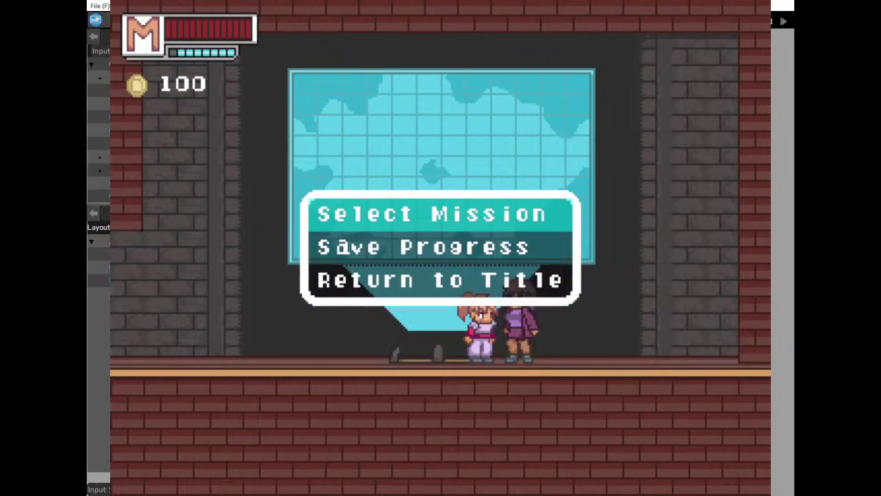
# Choose Select Mission in Wicca's options and pick the cave mission to enter its stage.
pyautogui.press('Down')
pyautogui.press('Up')
pyautogui.press('z')
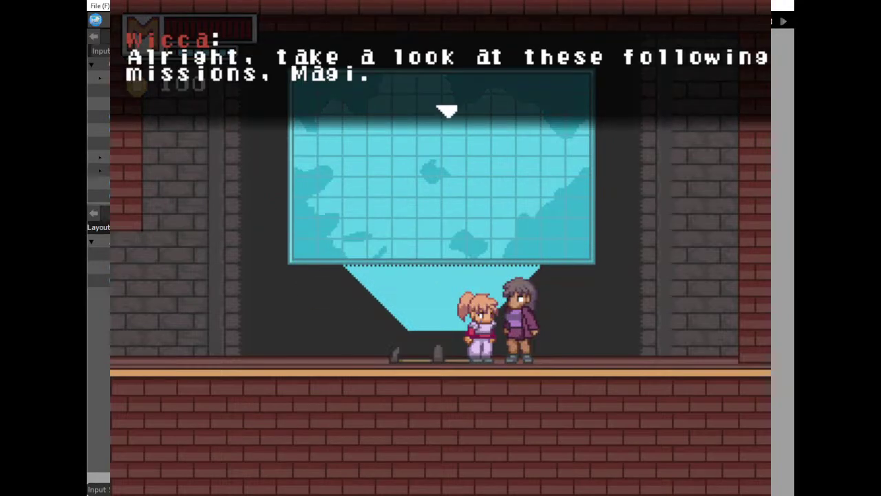
pyautogui.press('z')
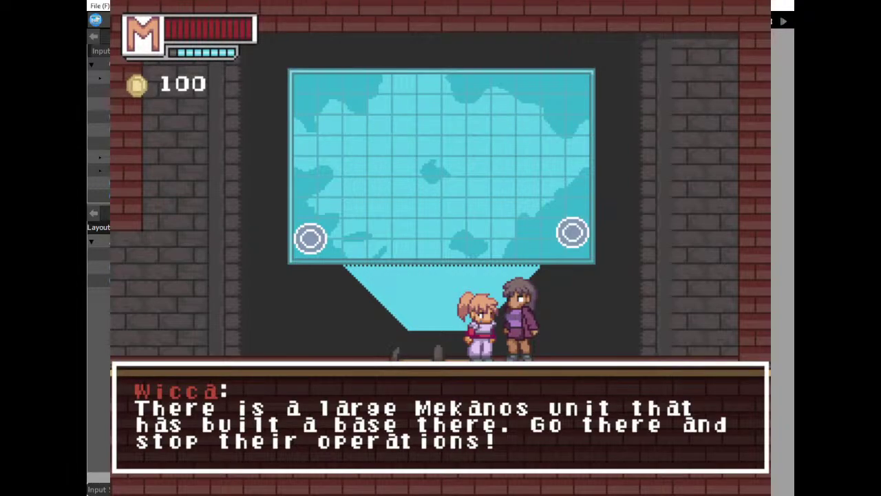
pyautogui.press('z')
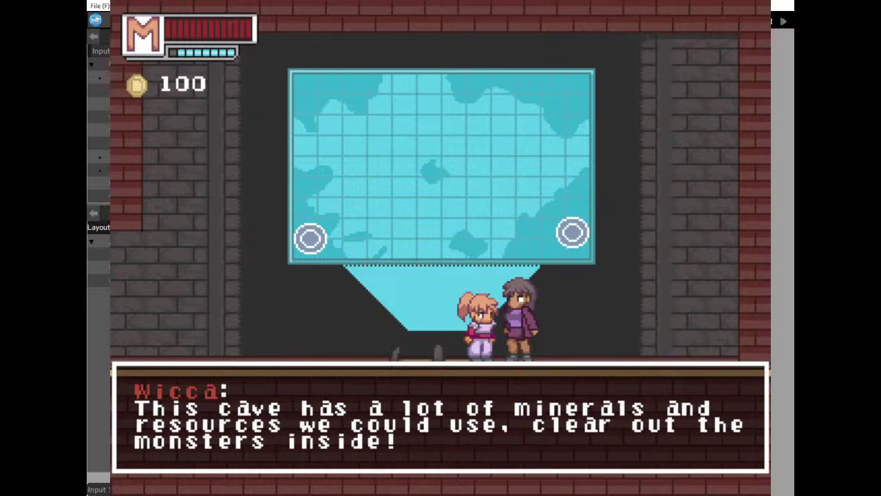
pyautogui.press('z')
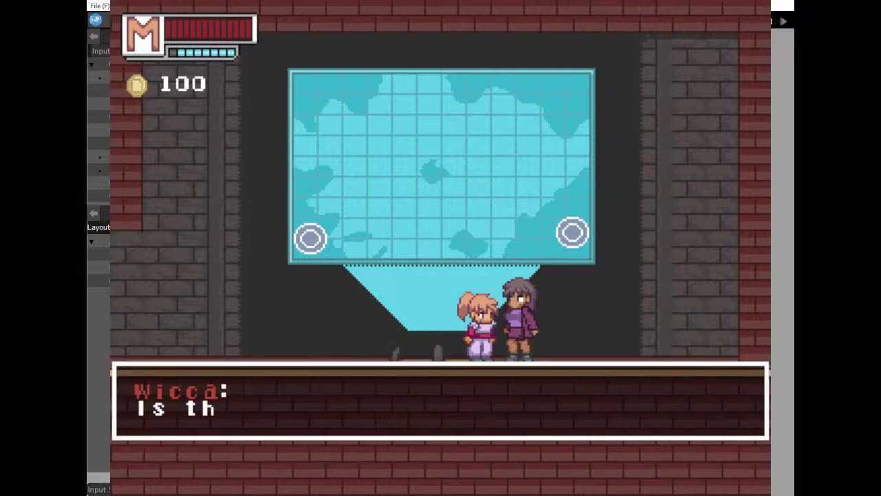
pyautogui.press('z')
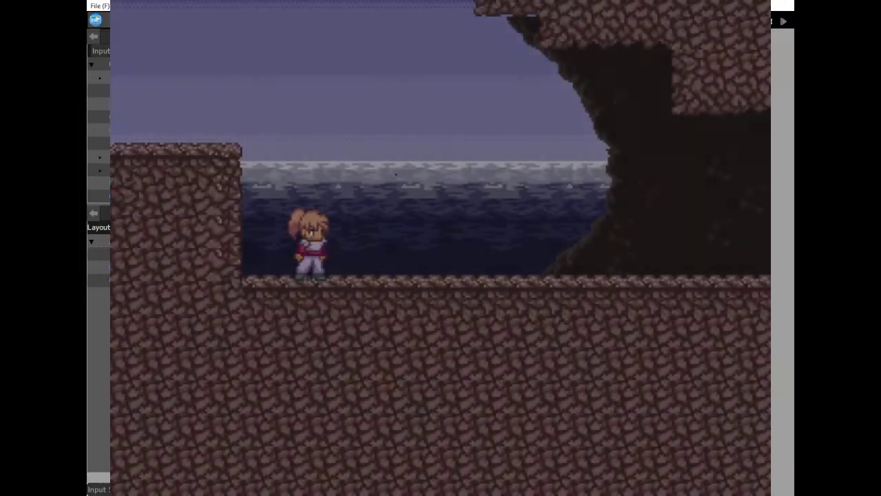
# Run Magi through the cave, past the water pools and gap, and down at the waterfalls into the underwater area.
pyautogui.press('Right')
pyautogui.press('Right')
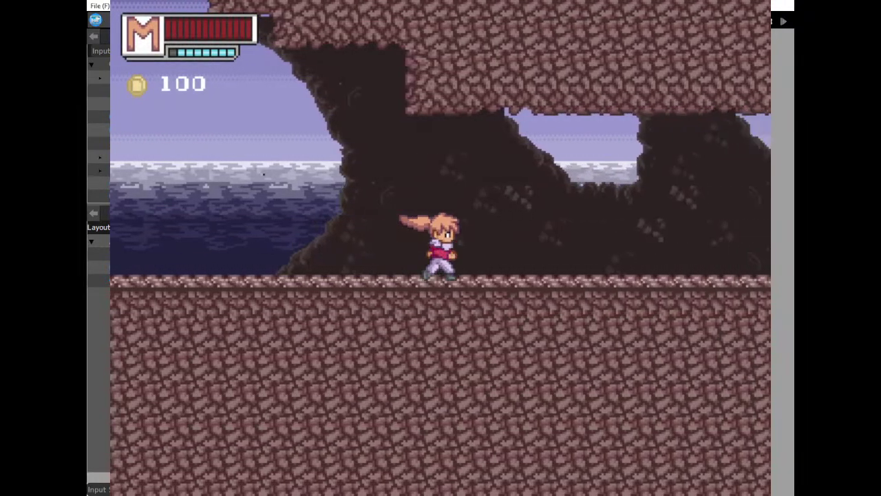
pyautogui.press('Right')
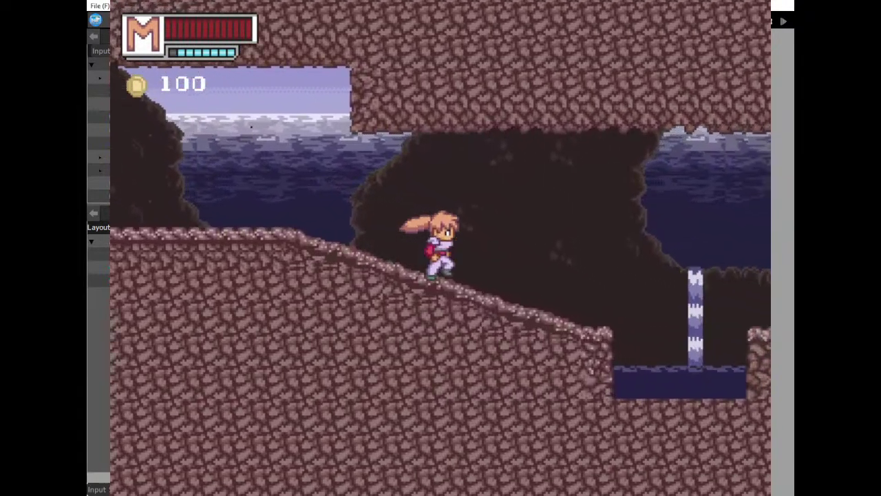
pyautogui.press('Right')
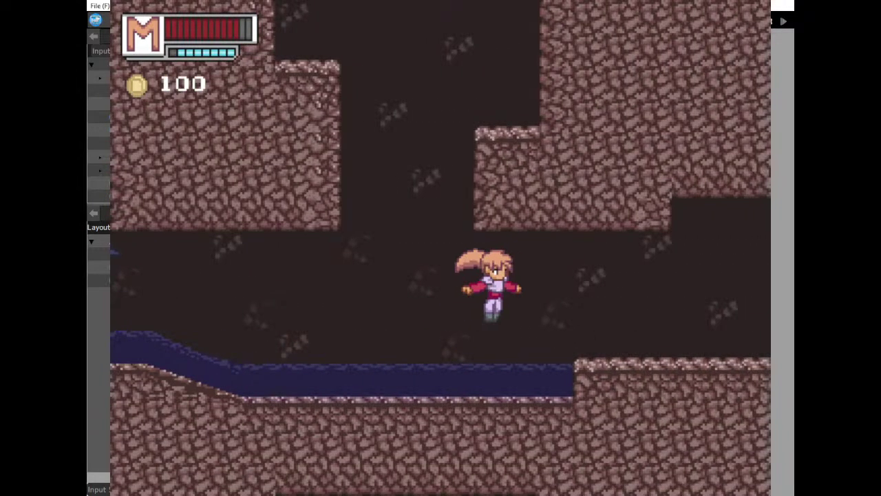
pyautogui.press('Right')
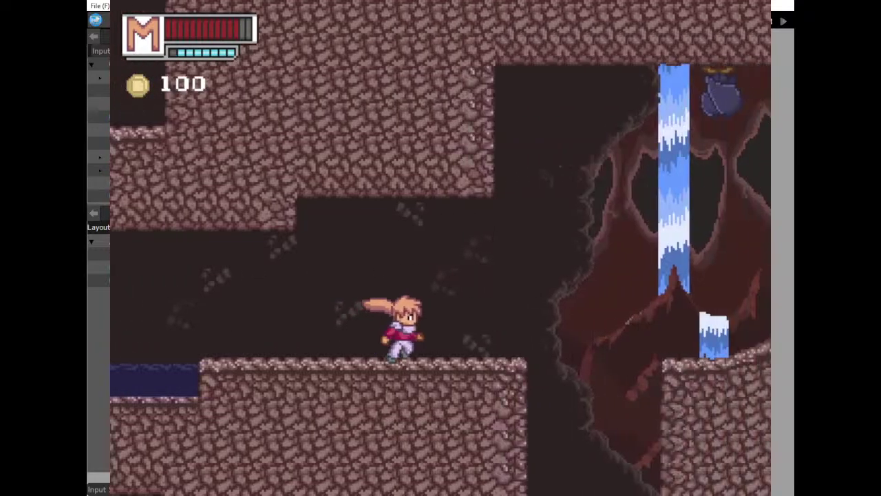
pyautogui.press('space')
pyautogui.press('space')
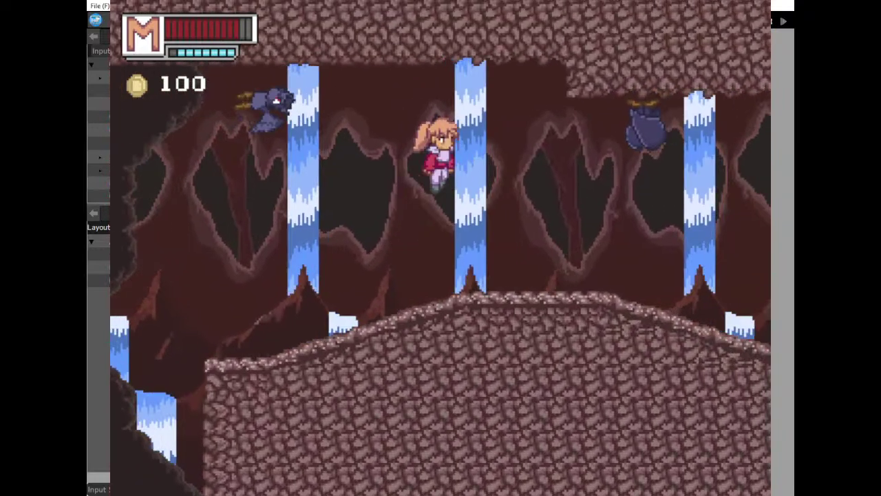
pyautogui.press('Left')
pyautogui.press('Right')
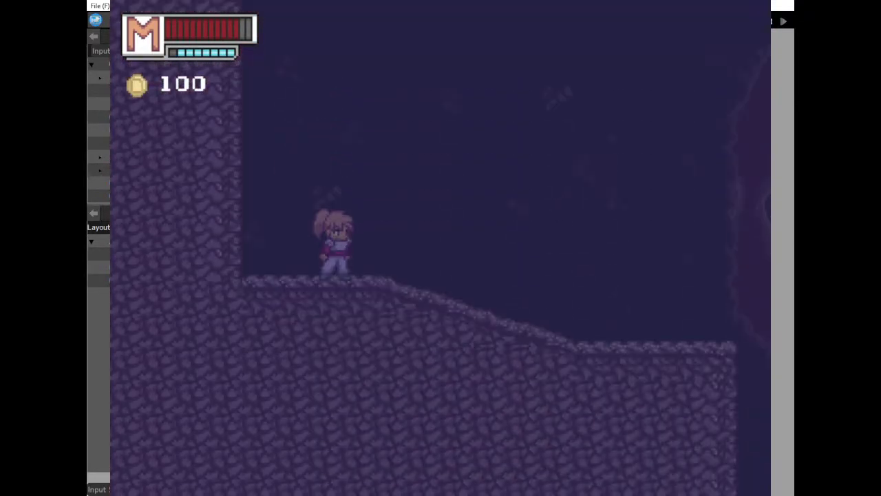
# Move Magi through the underwater area, crossing the pit with the floating block and jumping over the spikes.
pyautogui.press('Right')
pyautogui.press('space')
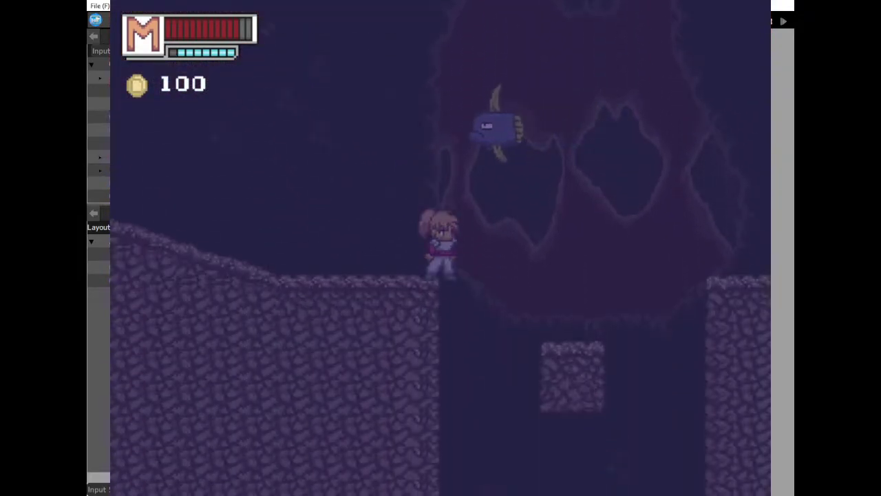
pyautogui.press('Right')
pyautogui.press('Right')
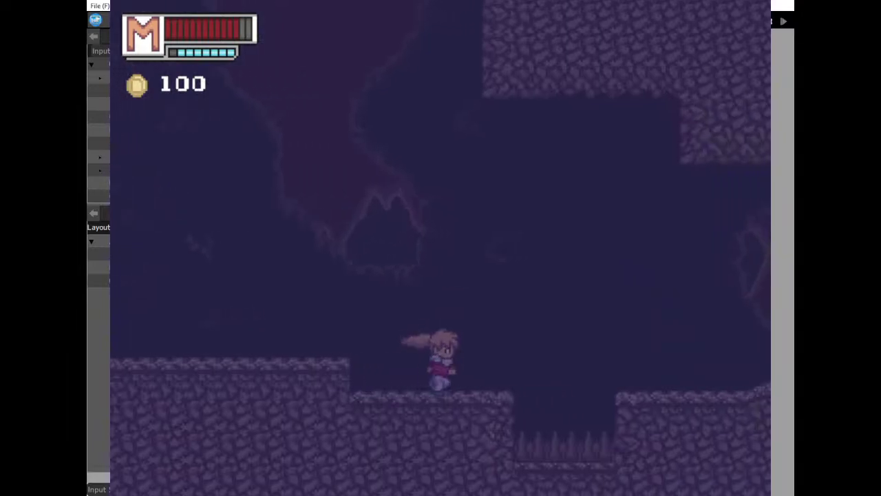
pyautogui.press('space')
pyautogui.press('x')
pyautogui.press('Right')
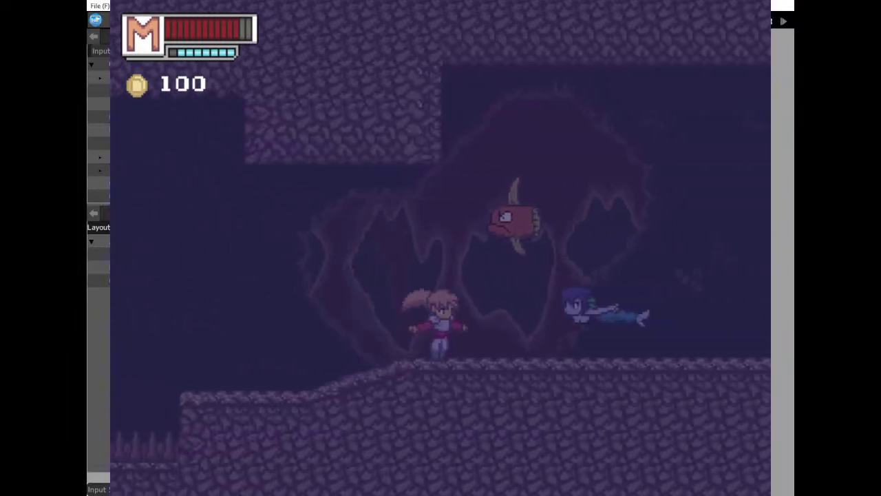
# Swim Magi back and forth around the spike pit, near the fish and mermaid enemies, to test underwater movement.
pyautogui.press('Left')
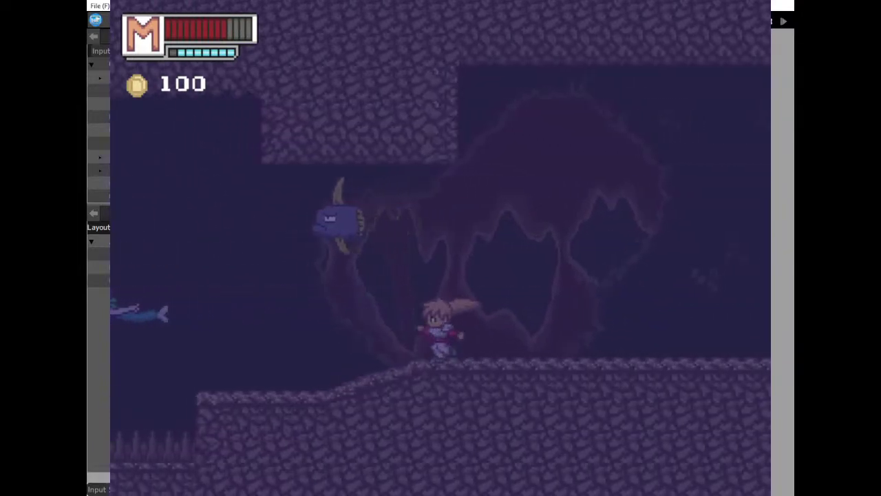
pyautogui.press('Left')
pyautogui.press('Up')
pyautogui.press('Up')
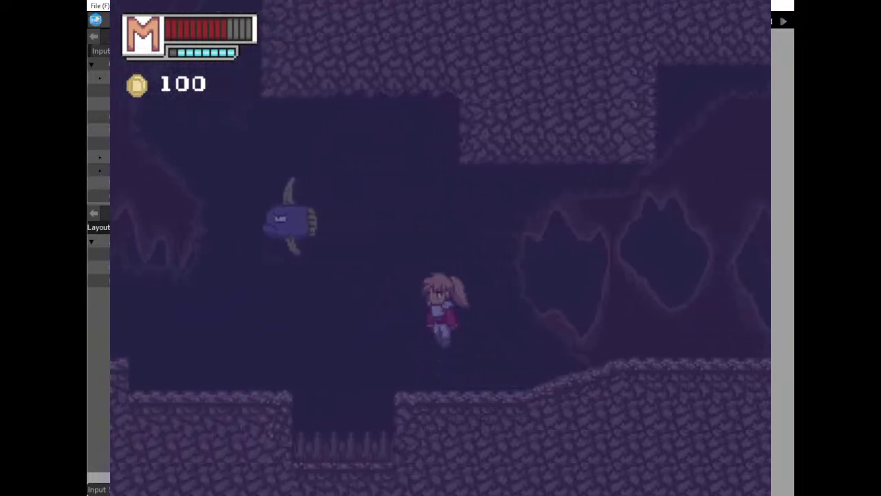
pyautogui.press('Left')
pyautogui.press('Up')
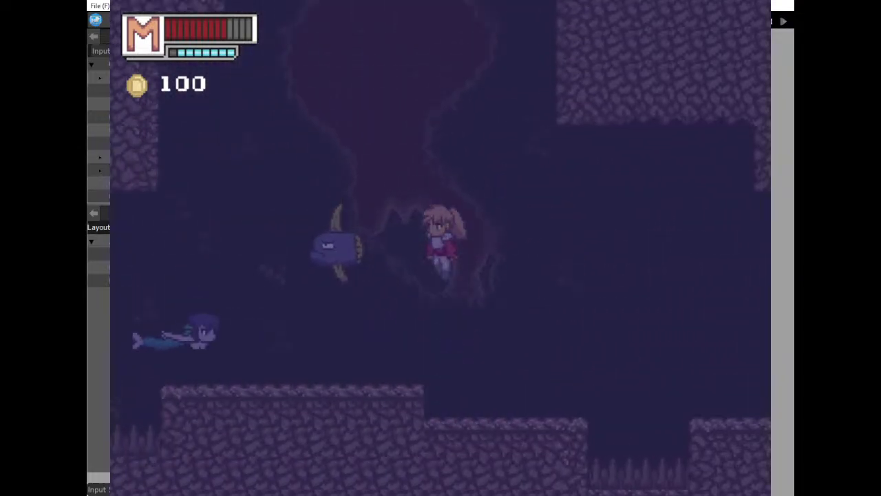
pyautogui.press('Right')
pyautogui.press('Left')
pyautogui.press('Right')
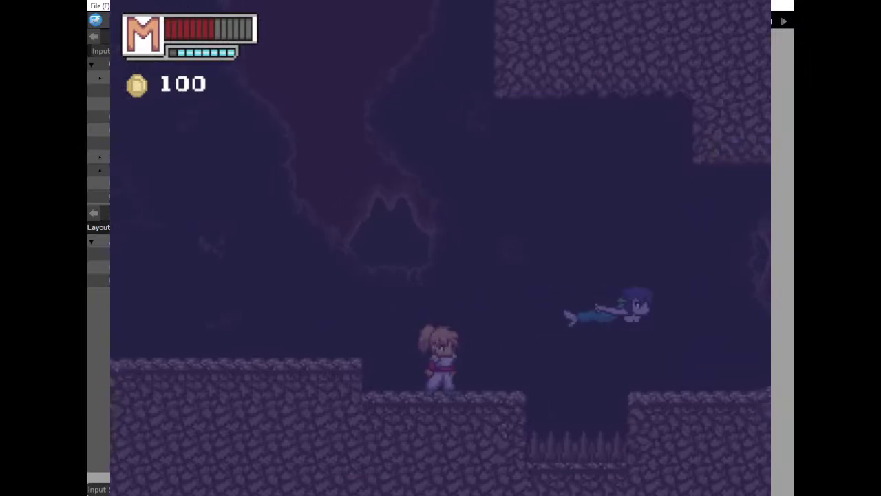
# Open the armor page, toggle the Forged Armor and return to the stage.
pyautogui.press('Return')
pyautogui.press('Return')
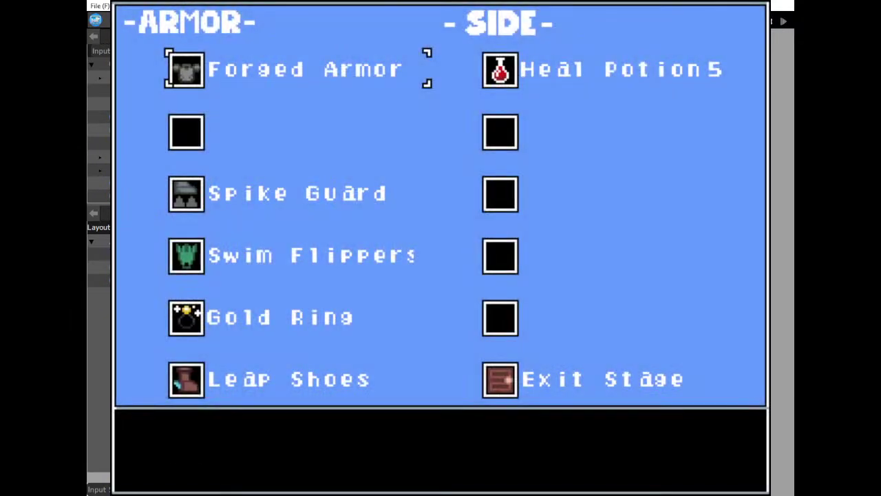
pyautogui.press('z')
pyautogui.press('Return')
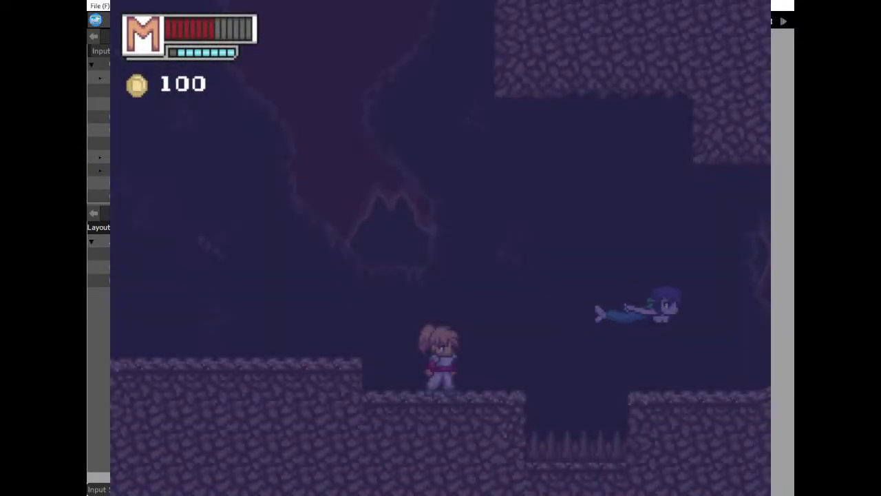
# Swim Magi over the spikes toward the mermaid to test enemy contact after the Forged Armor change.
pyautogui.press('Right')
pyautogui.press('Up')
pyautogui.press('Right')
pyautogui.press('Up')
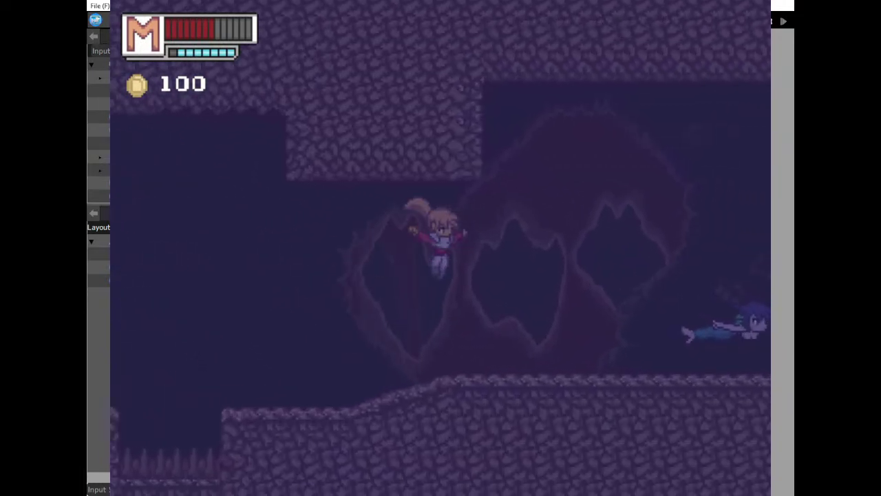
pyautogui.press('x')
pyautogui.press('Right')
pyautogui.press('Up')
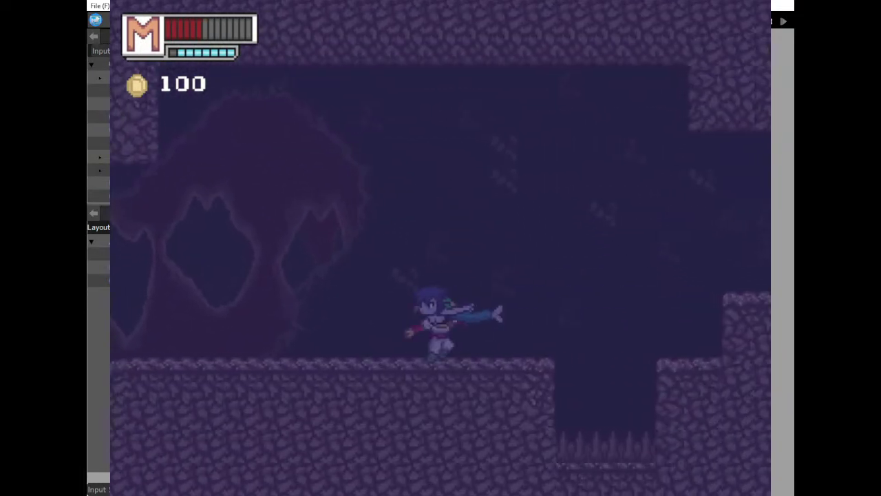
pyautogui.press('Right')
pyautogui.press('Up')
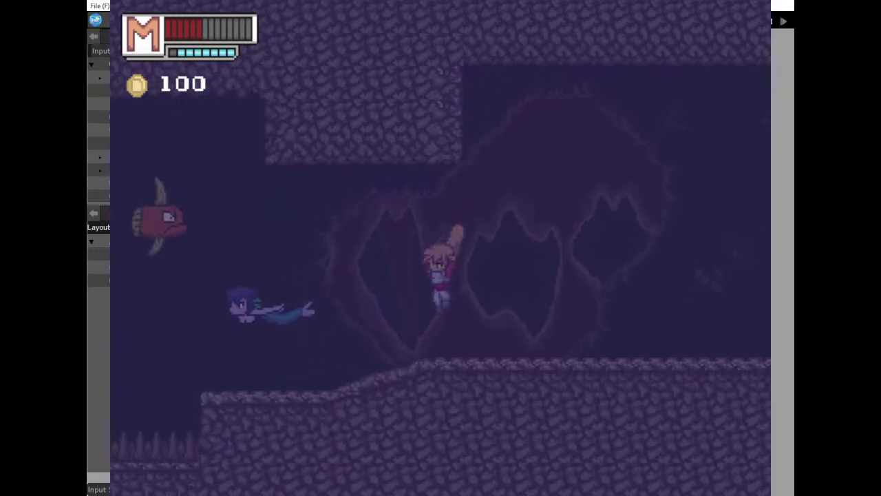
# Swim Magi back over the spike pit toward the fish and mermaid to test more enemy contact.
pyautogui.press('Left')
pyautogui.press('Up')
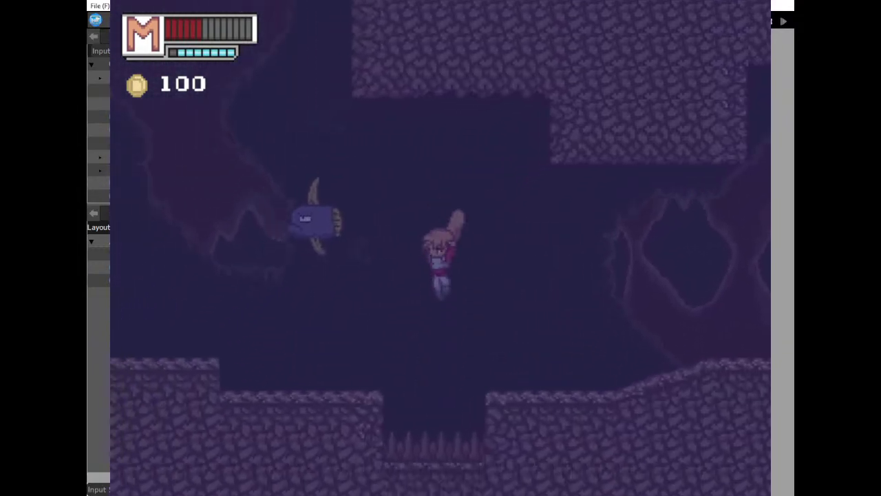
pyautogui.press('z')
pyautogui.press('Left')
pyautogui.press('Up')
pyautogui.press('Left')
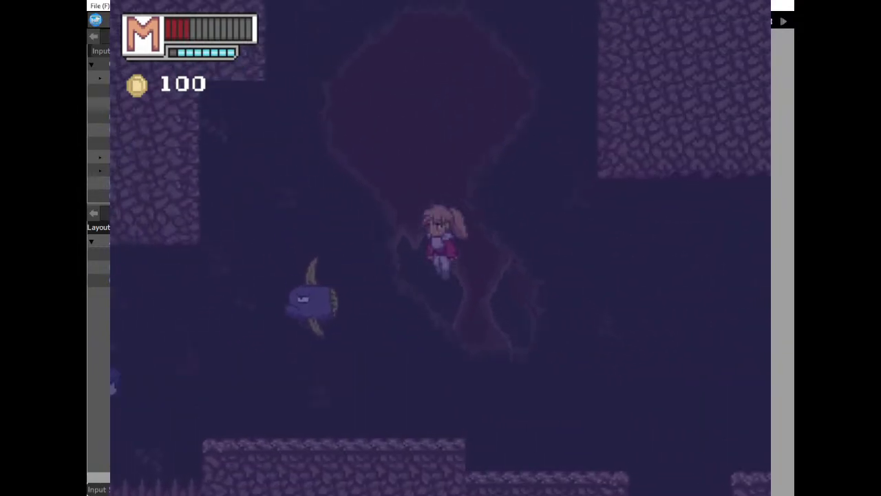
pyautogui.press('Right')
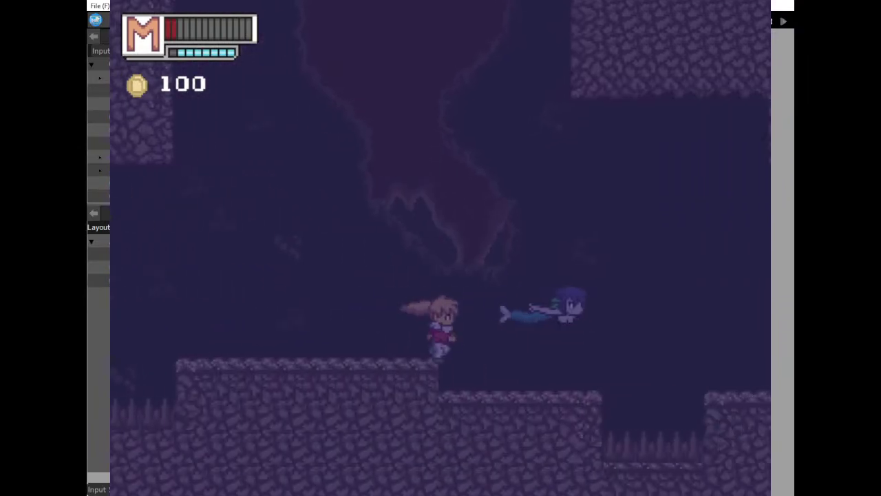
# Chase the mermaid along the underwater passage with Magi's attacks, then head back toward the fish until Magi is defeated.
pyautogui.press('Right')
pyautogui.press('Up')
pyautogui.press('z')
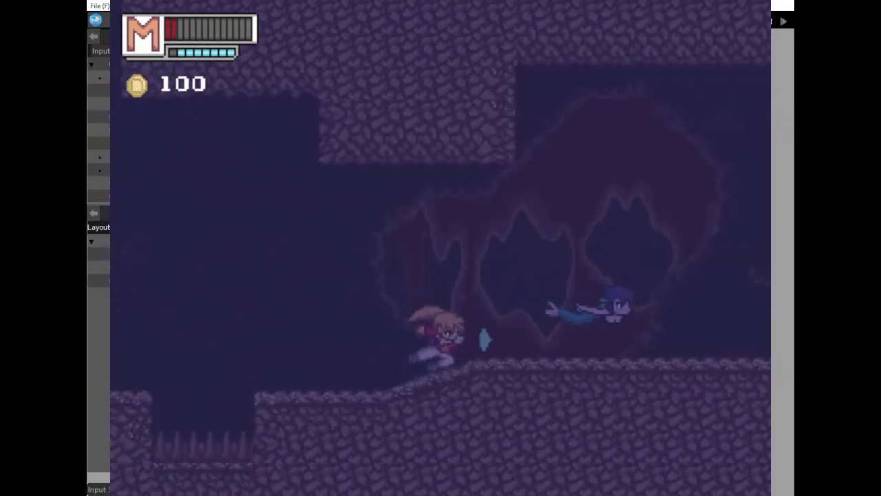
pyautogui.press('Up')
pyautogui.press('Right')
pyautogui.press('Up')
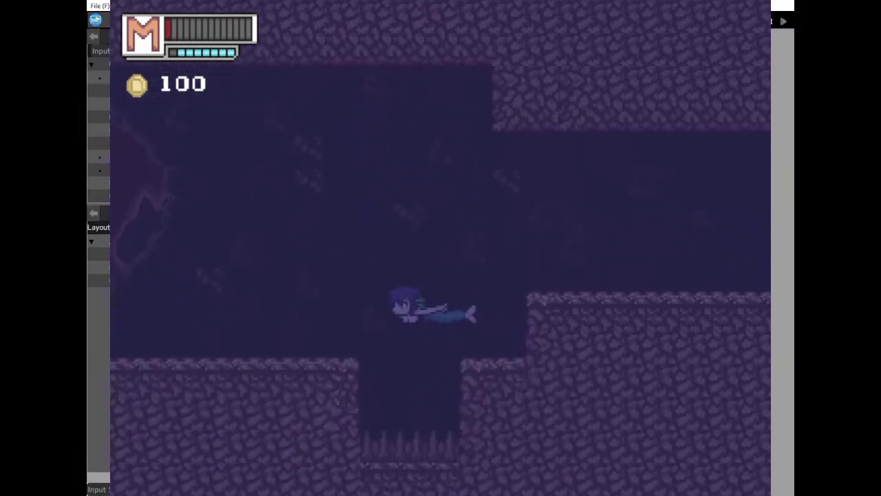
pyautogui.press('Up')
pyautogui.press('Left')
pyautogui.press('z')
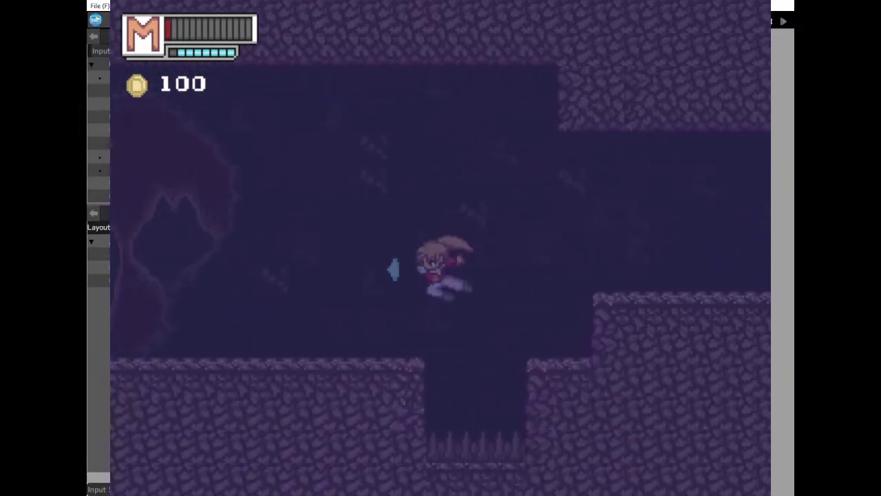
pyautogui.press('Right')
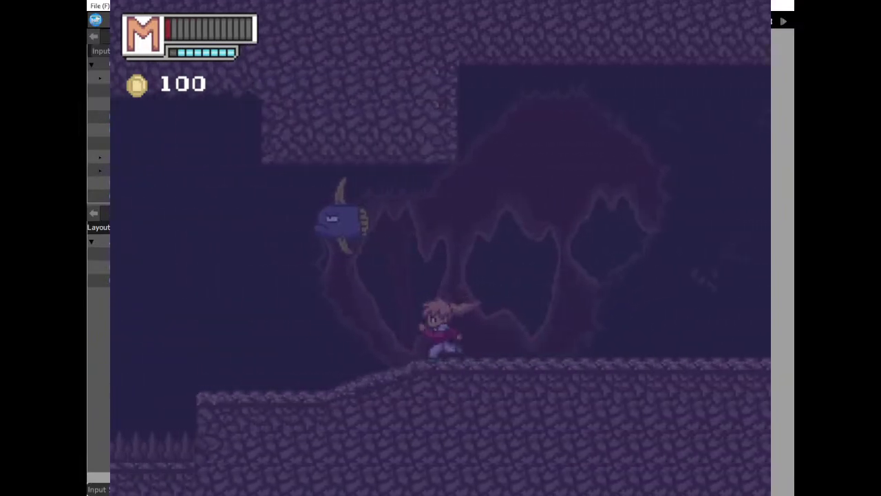
pyautogui.press('Left')
pyautogui.press('z')
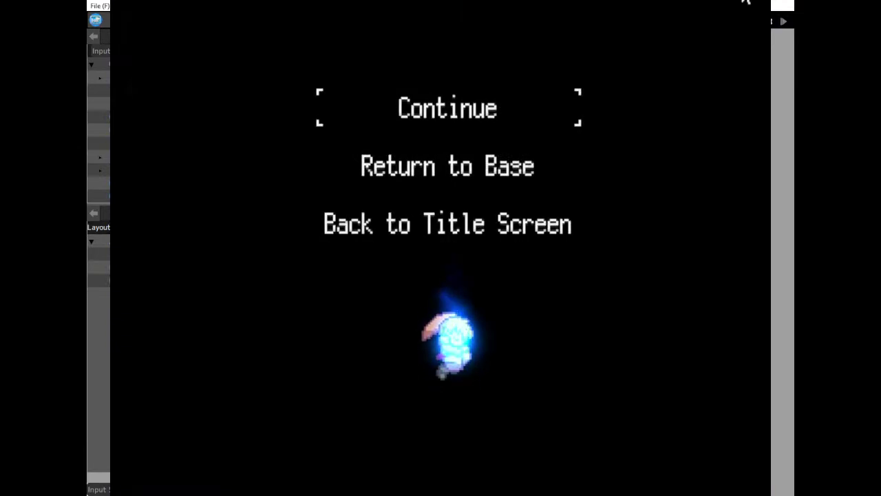
# Close the test play and bring up the Active Passives object in the Systems folder of the object list.
pyautogui.click(746, 2)
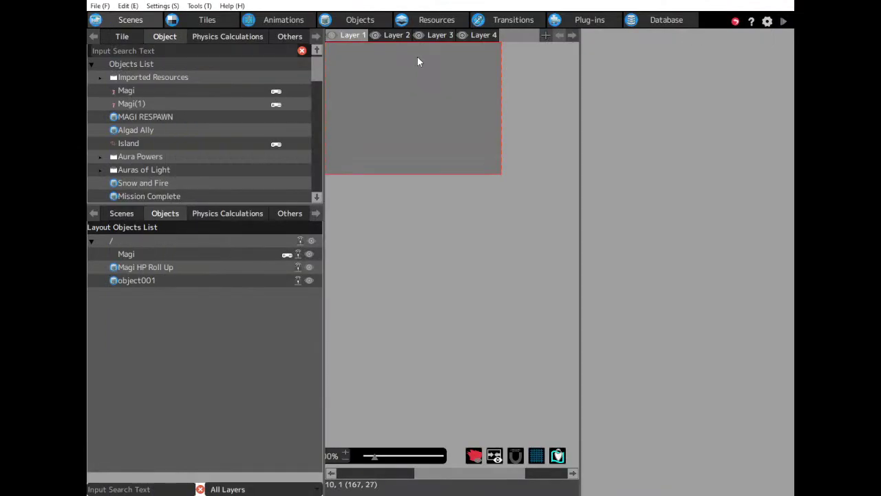
pyautogui.click(385, 24)
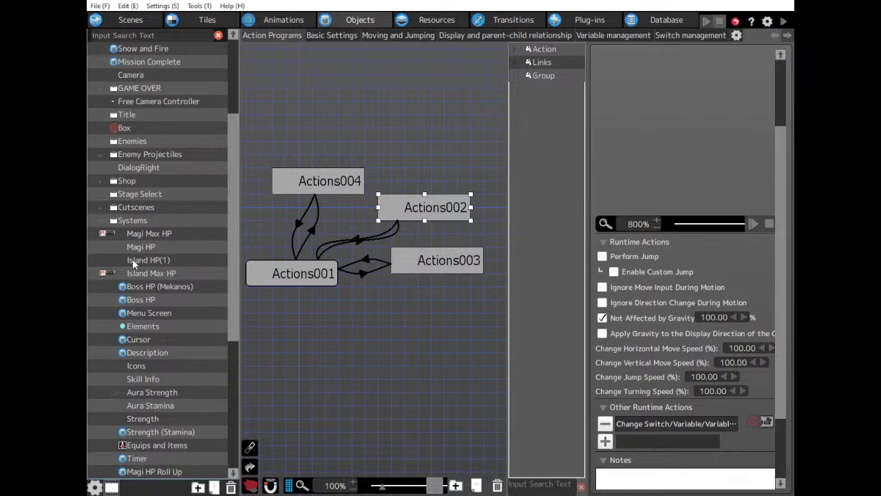
pyautogui.scroll(-1, 199, 410)
pyautogui.scroll(-1, 201, 410)
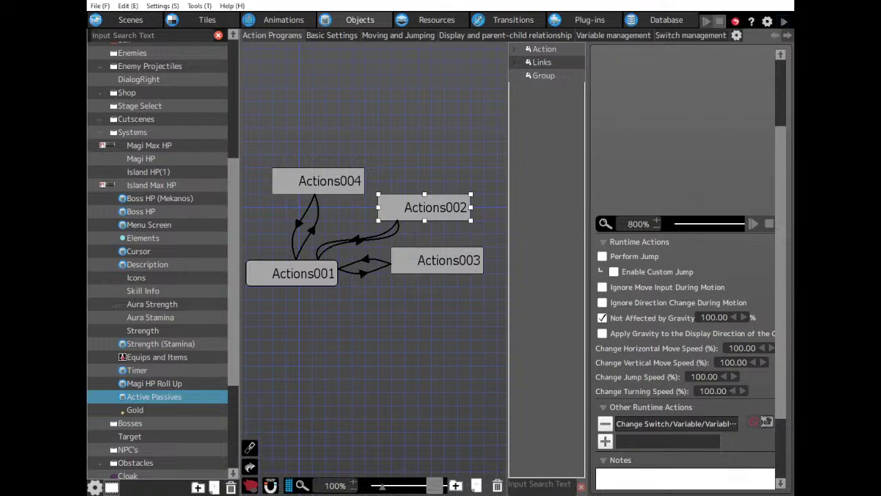
# Start a new test play, look through Magi's skill menu and return to the base room.
pyautogui.click(784, 21)
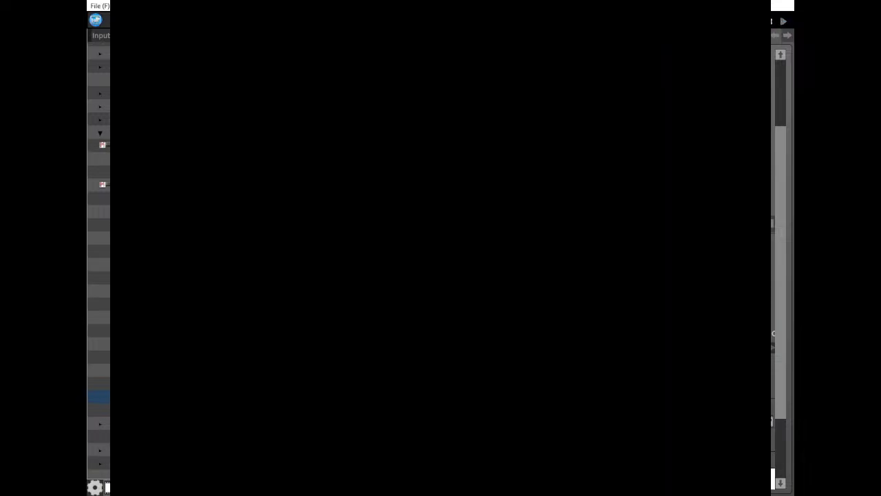
pyautogui.press('Return')
pyautogui.press('Down')
pyautogui.press('Down')
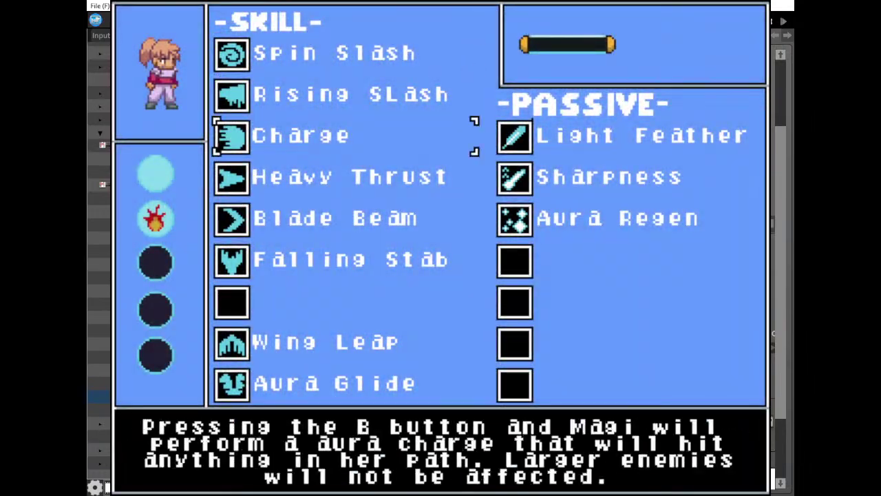
pyautogui.press('e')
pyautogui.press('e')
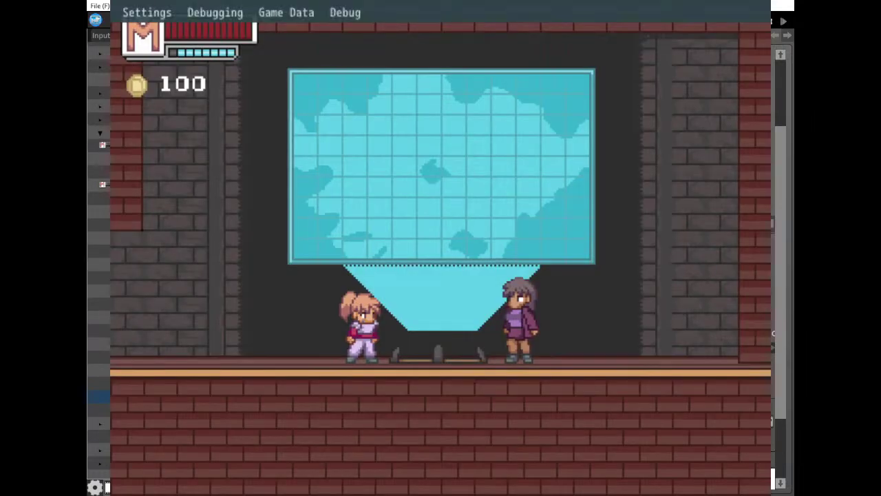
# Inspect the runtime details of the Active Passives menu object in the debug object information and close them.
pyautogui.click(345, 11)
pyautogui.click(370, 58)
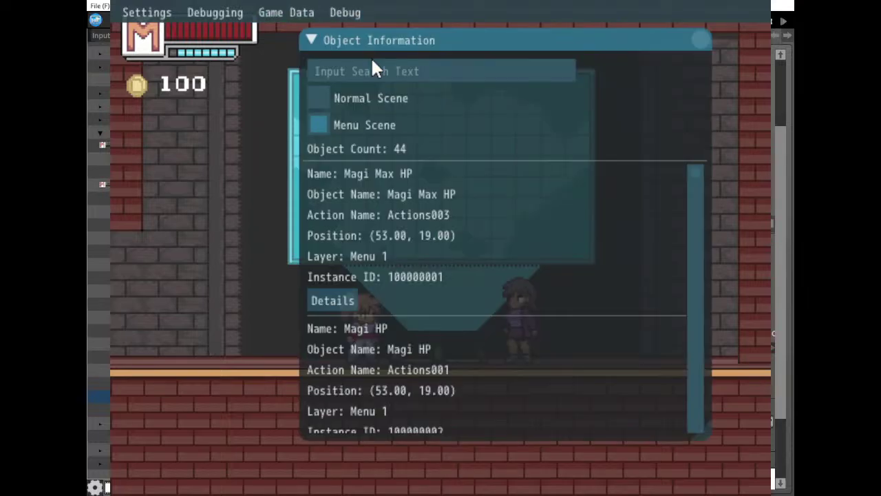
pyautogui.moveTo(694, 181); pyautogui.dragTo(696, 449)
pyautogui.click(344, 415)
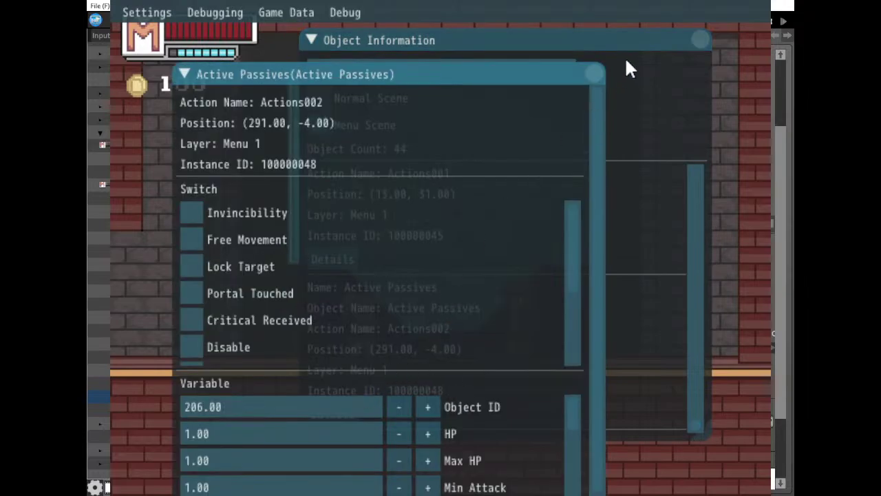
pyautogui.click(593, 74)
pyautogui.click(700, 41)
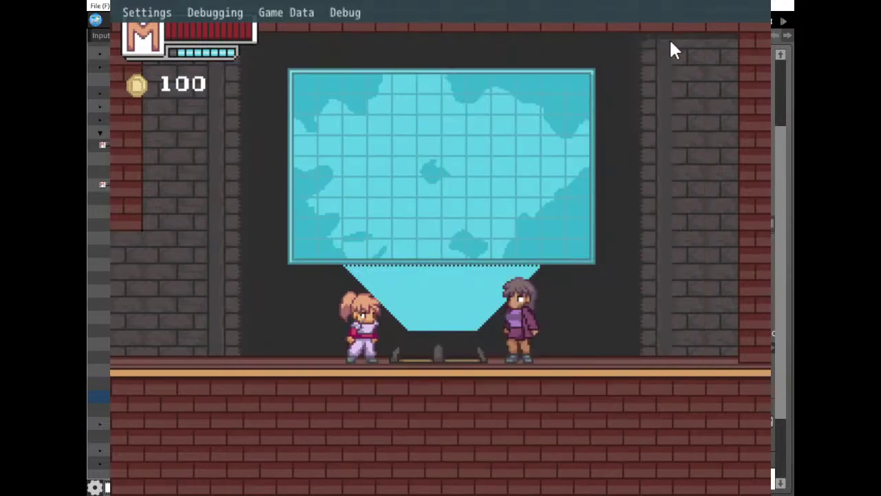
# Limit the debug object information to normal-scene objects and open Magi's details.
pyautogui.click(358, 19)
pyautogui.click(360, 59)
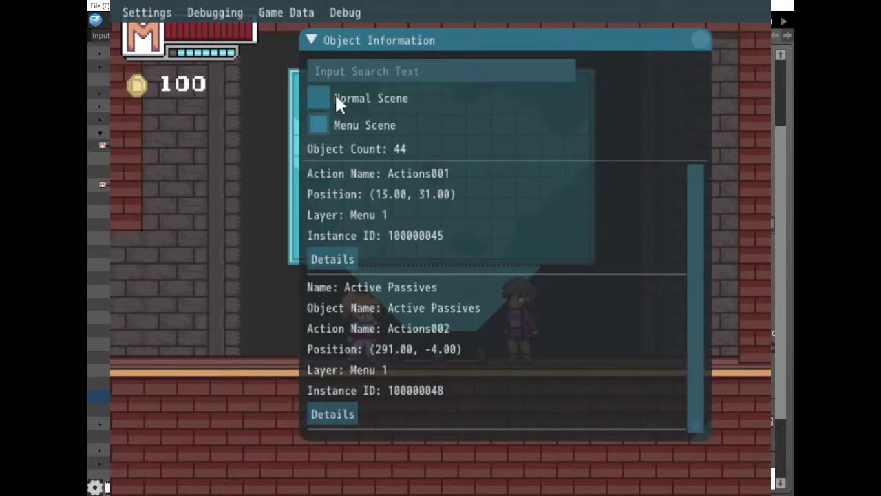
pyautogui.click(320, 103)
pyautogui.scroll(-5, 385, 334)
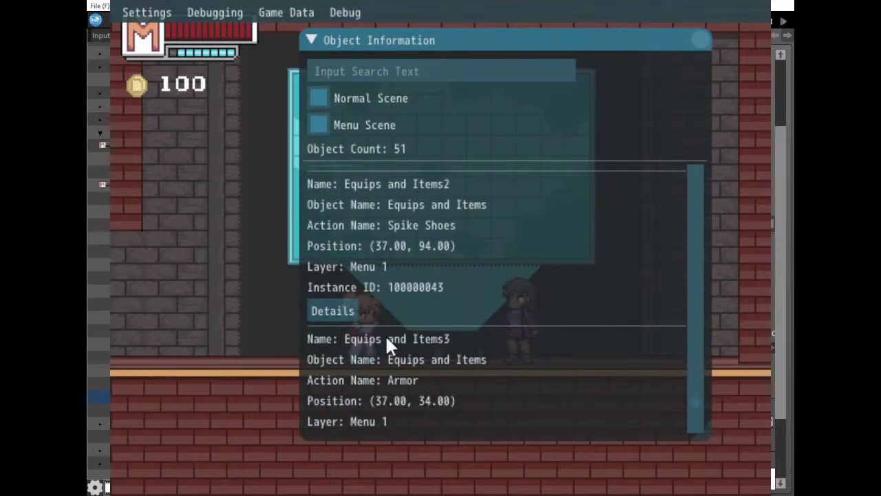
pyautogui.scroll(8, 359, 267)
pyautogui.click(326, 126)
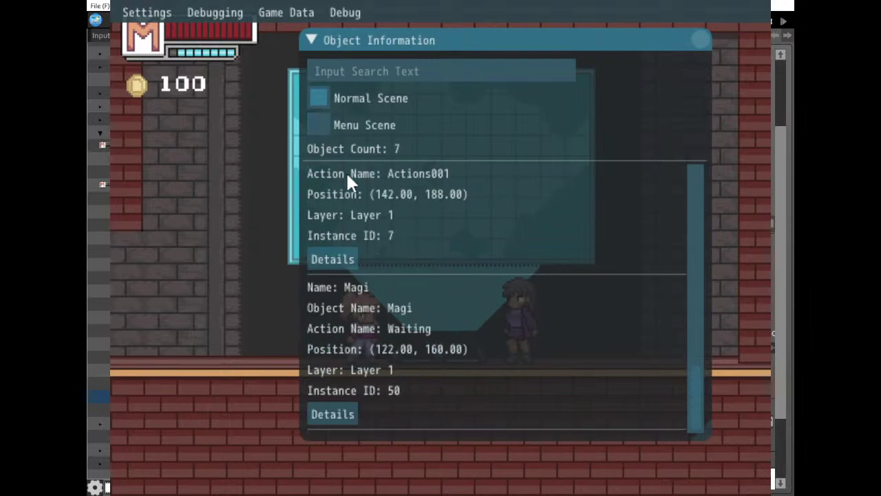
pyautogui.click(336, 414)
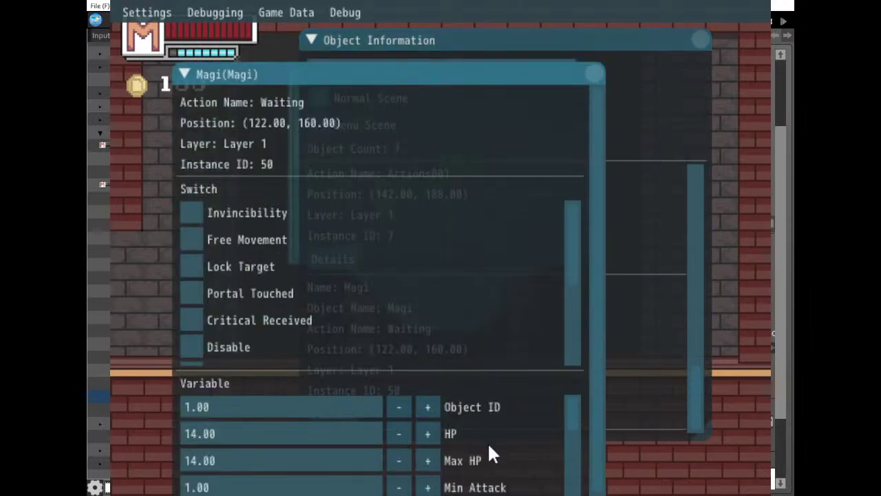
# Examine Magi's runtime variables for the received damage rate, movement and jump values, and close the debug windows.
pyautogui.scroll(-6, 489, 447)
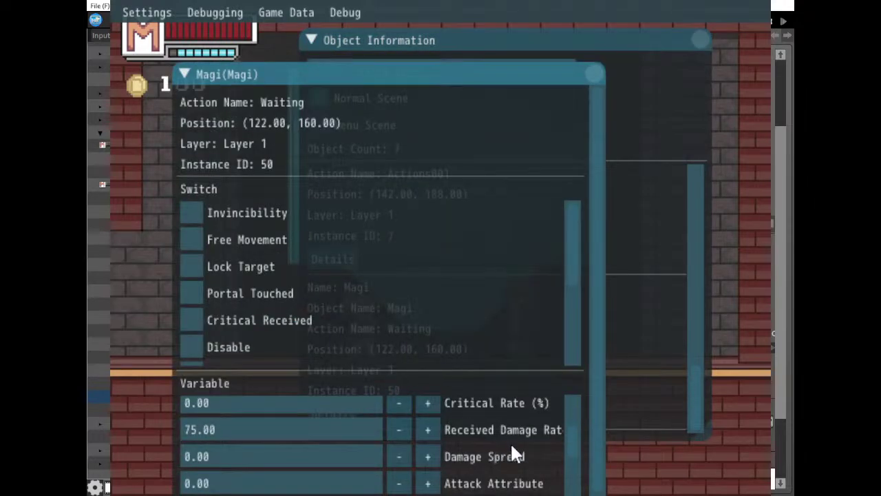
pyautogui.scroll(-10, 526, 436)
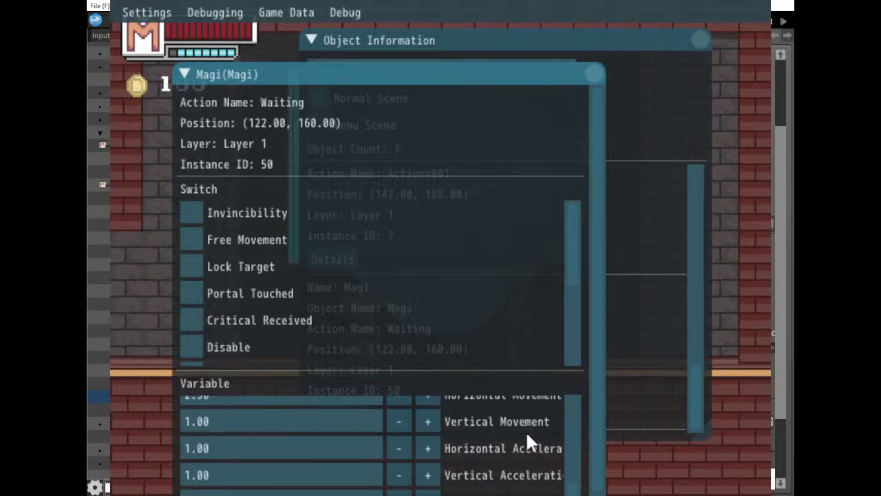
pyautogui.scroll(-10, 526, 440)
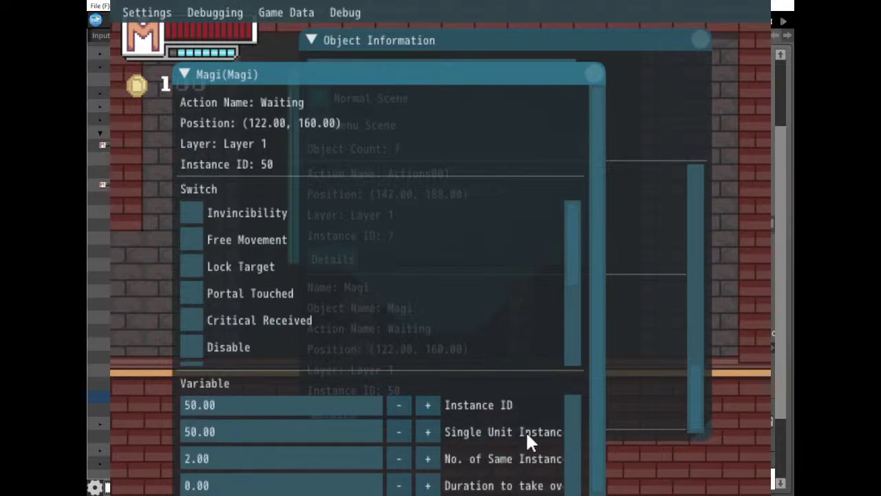
pyautogui.scroll(3, 527, 435)
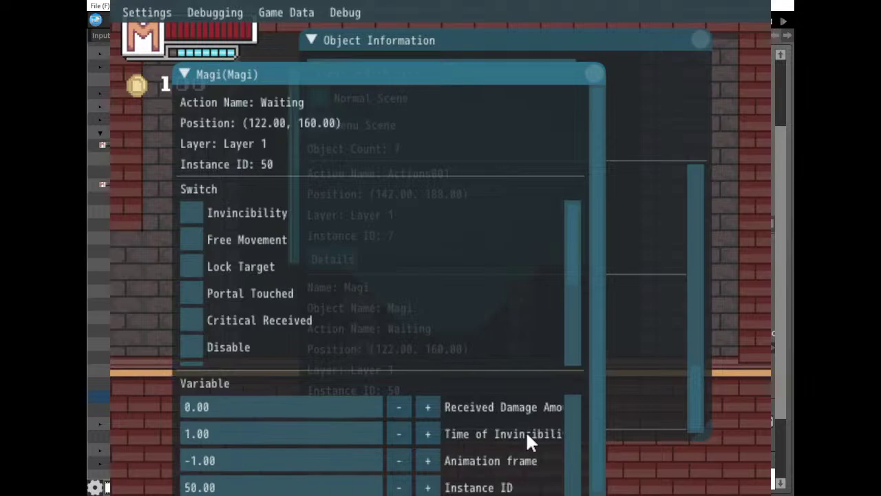
pyautogui.scroll(9, 526, 437)
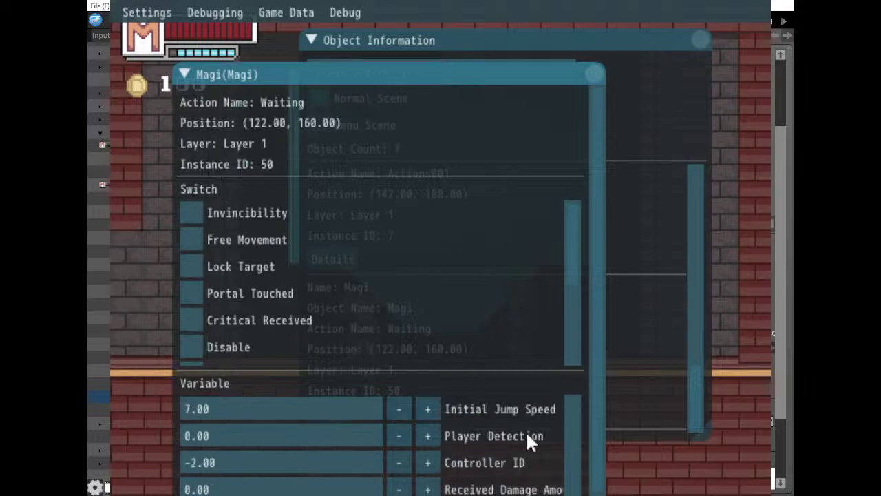
pyautogui.scroll(-5, 526, 441)
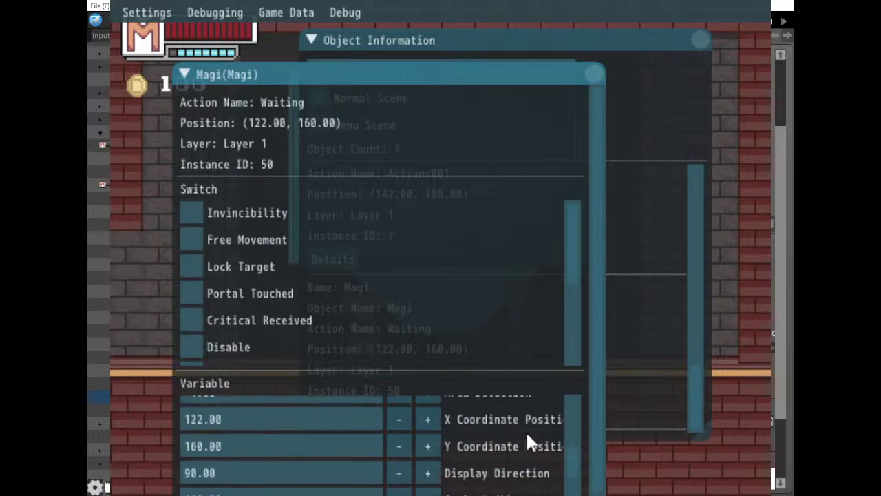
pyautogui.scroll(-5, 526, 441)
pyautogui.scroll(3, 526, 441)
pyautogui.scroll(4, 527, 437)
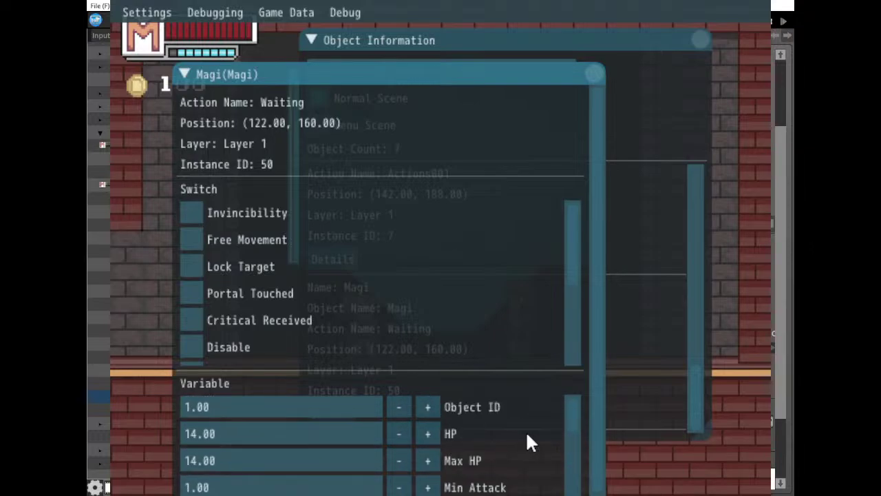
pyautogui.scroll(-6, 525, 430)
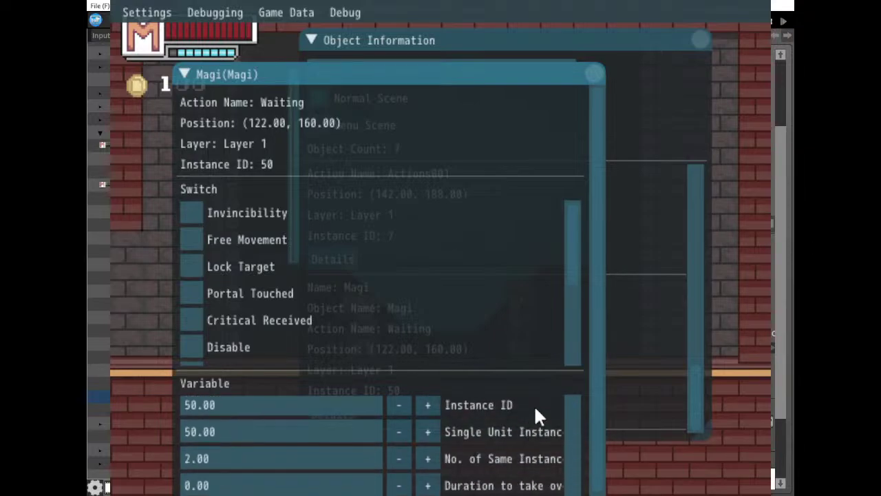
pyautogui.scroll(3, 531, 413)
pyautogui.scroll(3, 530, 424)
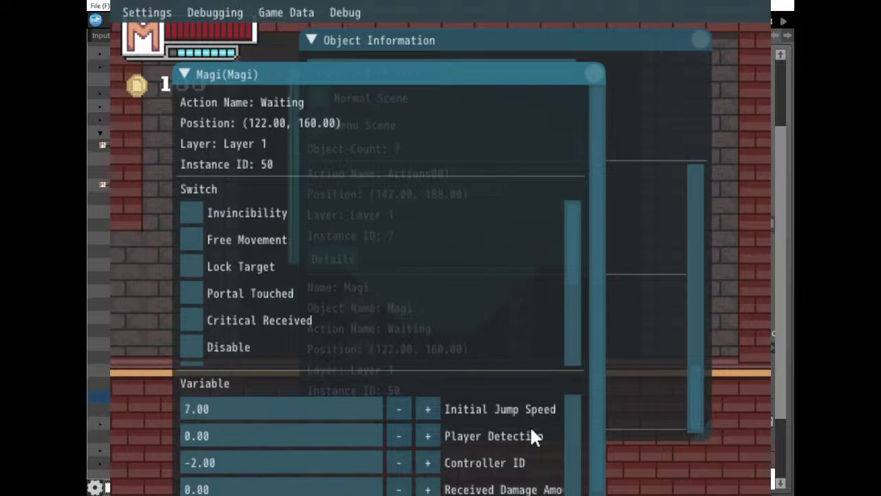
pyautogui.scroll(4, 530, 425)
pyautogui.scroll(5, 530, 429)
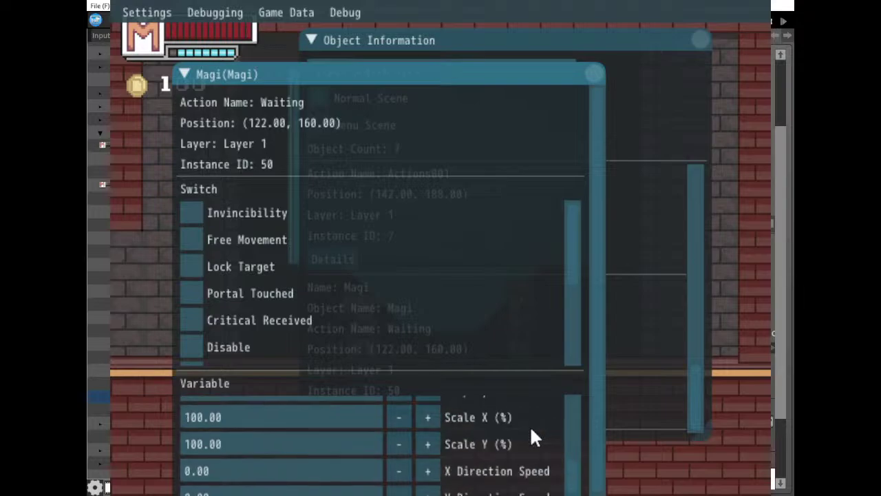
pyautogui.scroll(15, 529, 424)
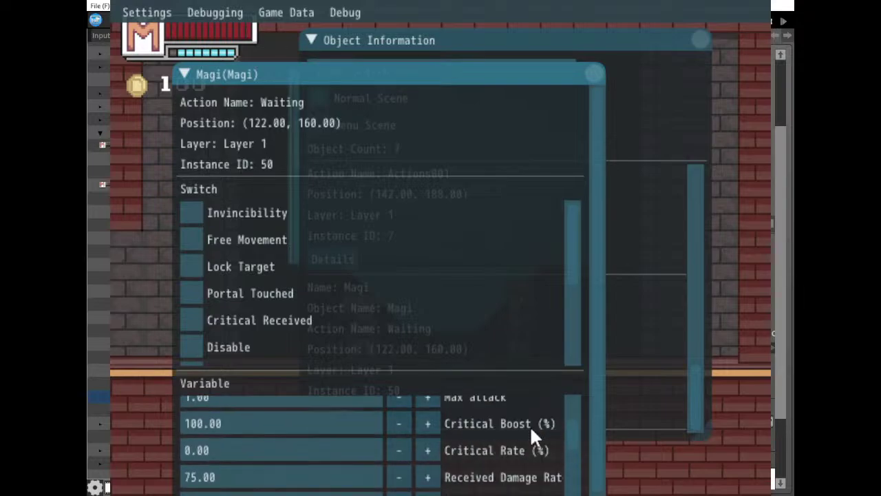
pyautogui.click(594, 73)
pyautogui.click(700, 39)
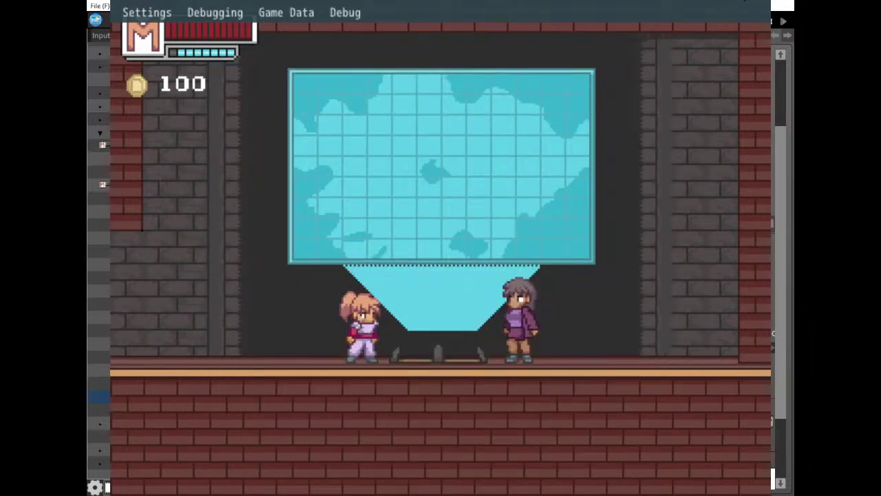
# End the test play and check the Active Passives basic settings and the Change Switch/Variable runtime action of Actions002.
pyautogui.click(742, 0)
pyautogui.click(639, 425)
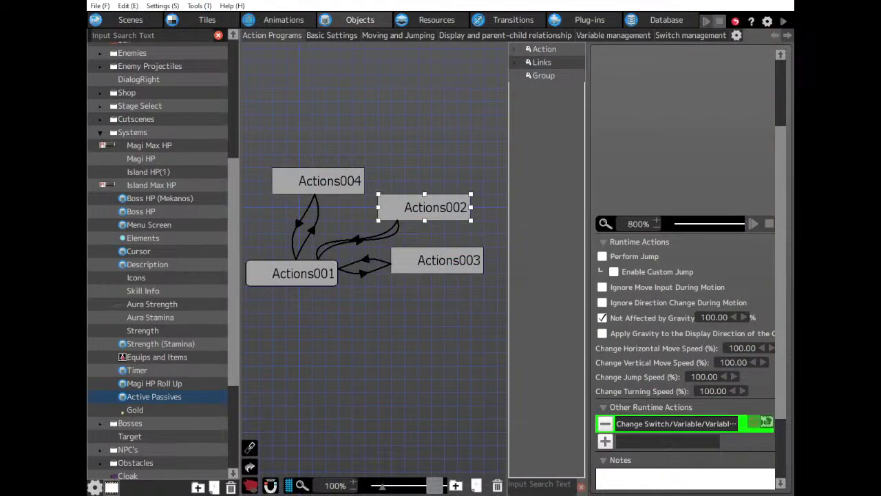
pyautogui.click(331, 35)
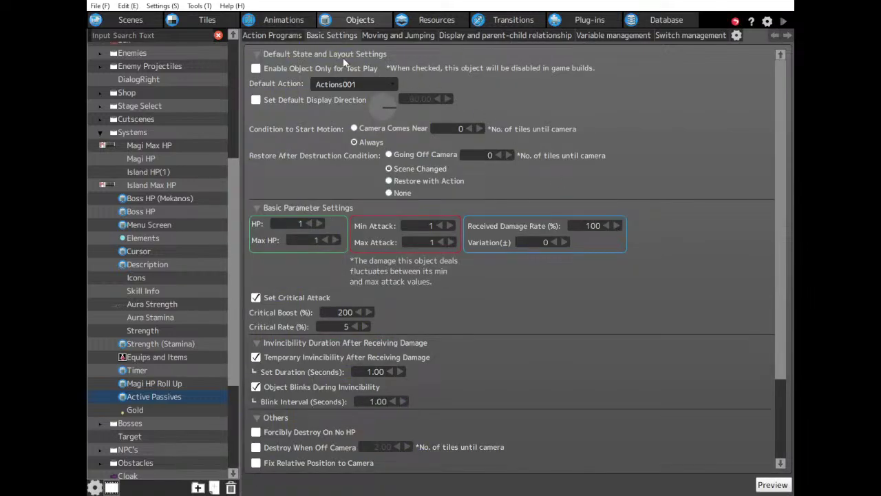
pyautogui.click(271, 35)
pyautogui.click(651, 422)
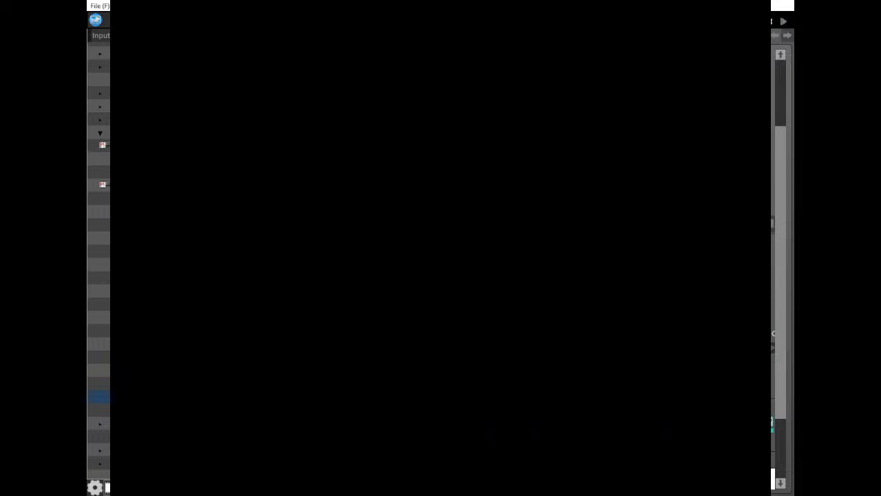
# Open the armor page in a fresh test play and return to the base room.
pyautogui.press('Return')
pyautogui.press('Return')
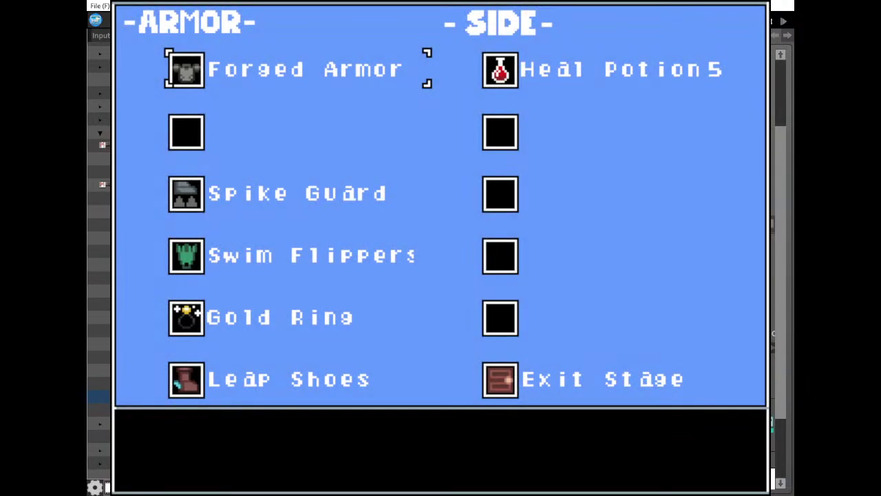
pyautogui.press('Return')
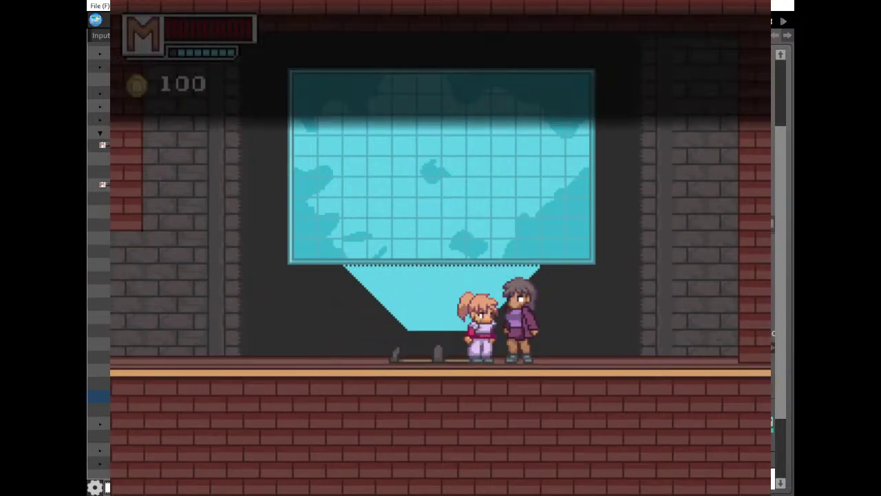
# Talk to Wicca, choose Select Mission and confirm the cave mission as the destination.
pyautogui.press('Return')
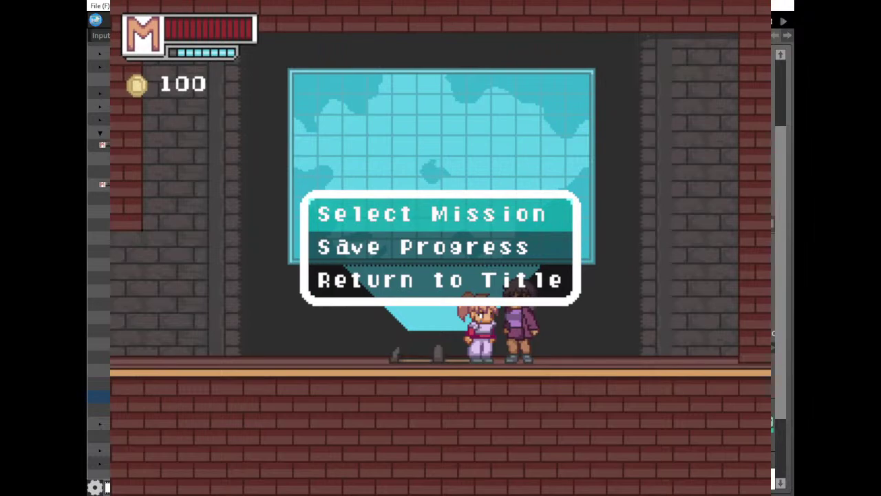
pyautogui.press('Return')
pyautogui.press('Return')
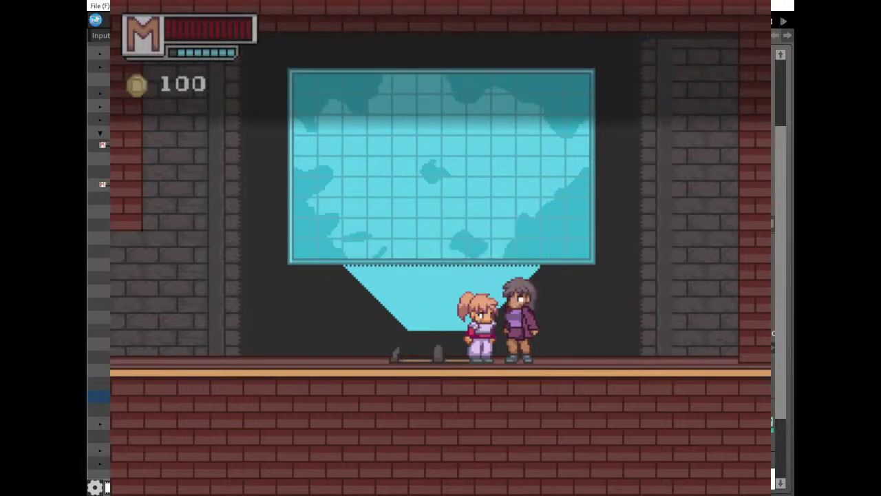
pyautogui.press('Return')
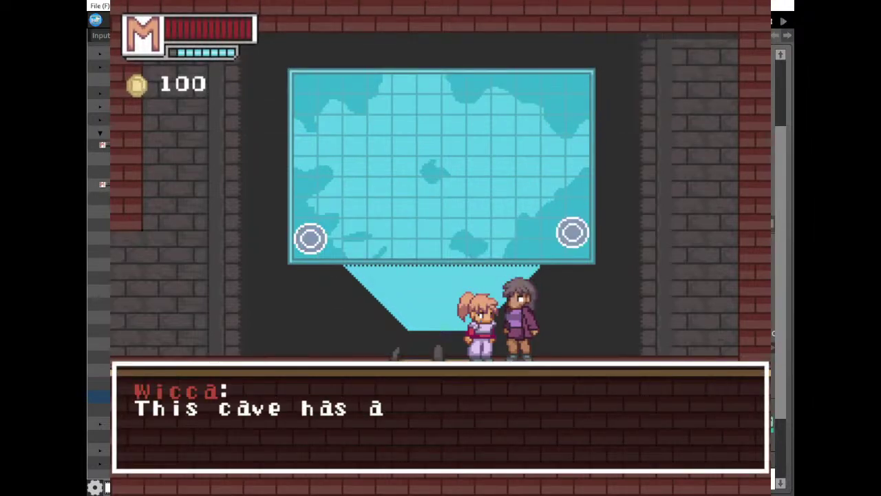
pyautogui.press('Return')
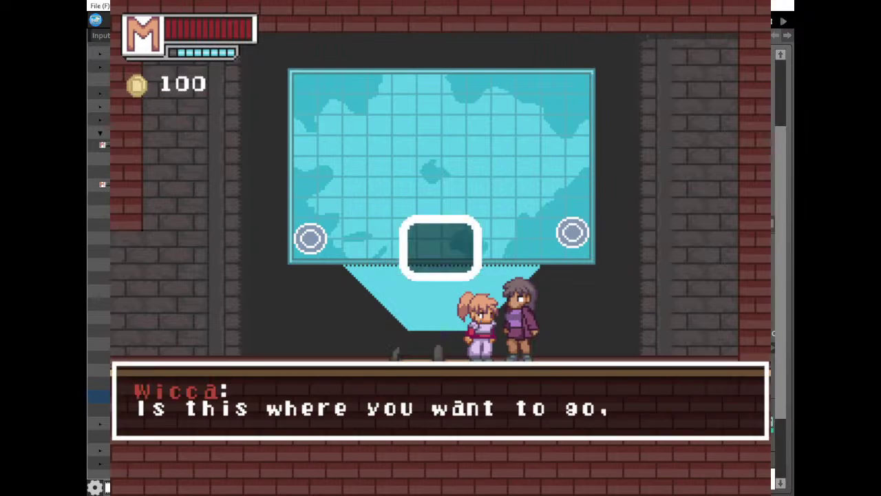
pyautogui.press('Return')
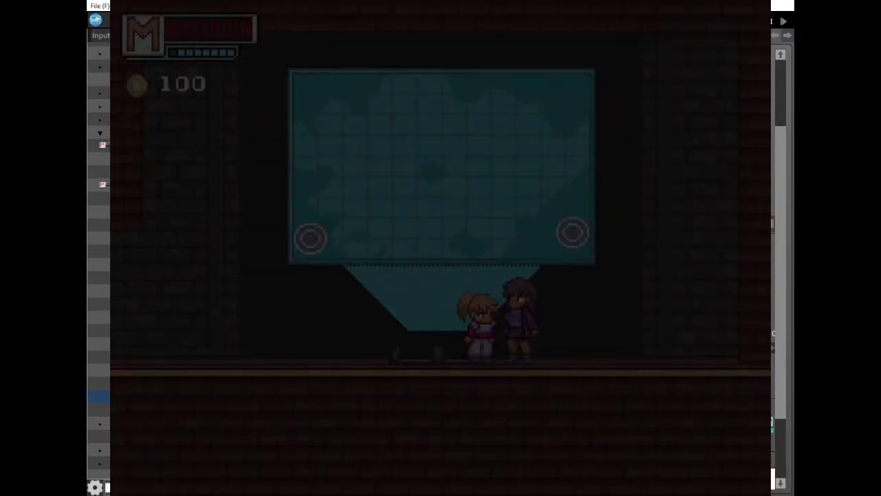
# Run into the cave stage, open the pause menu's armor page, close it and continue through the cave.
pyautogui.press('Right')
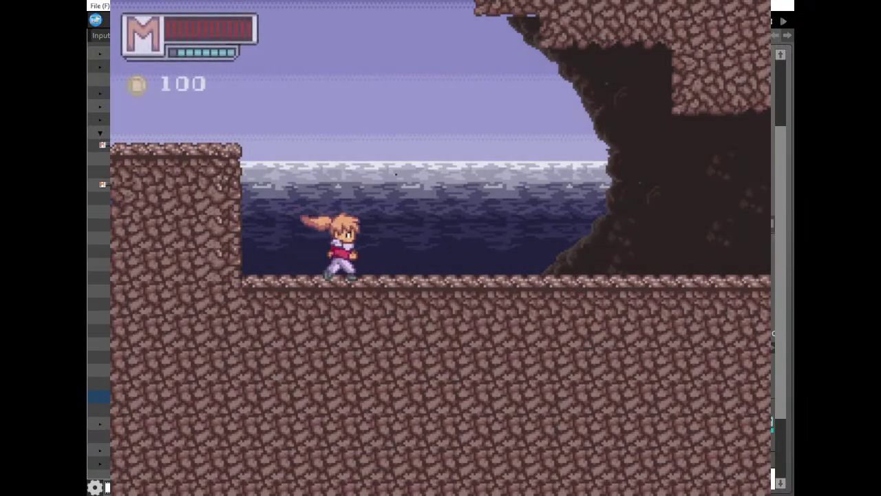
pyautogui.press('Return')
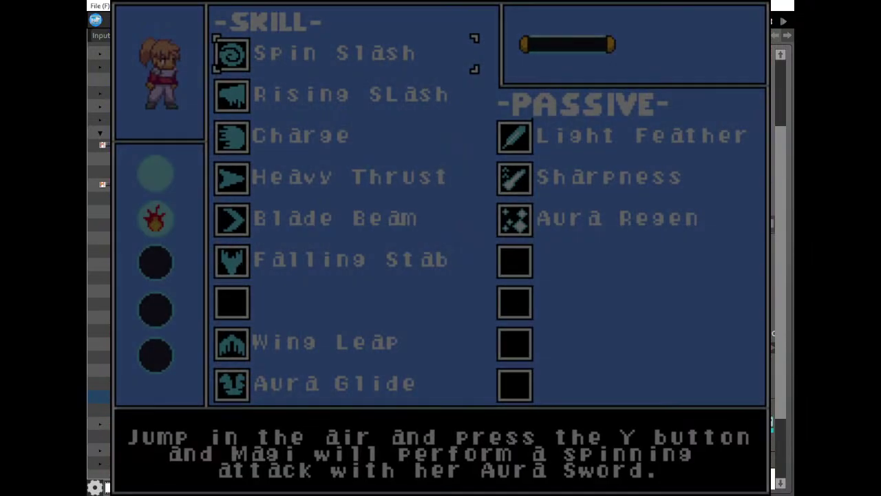
pyautogui.press('Return')
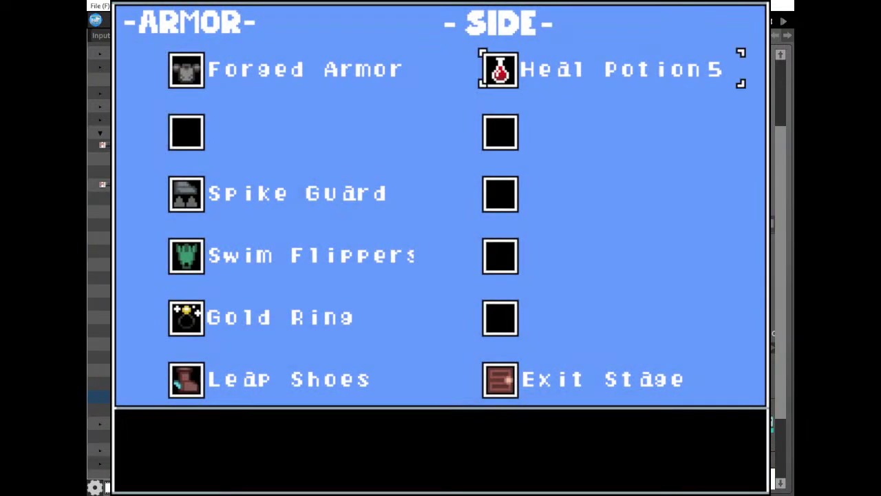
pyautogui.press('Escape')
pyautogui.press('Right')
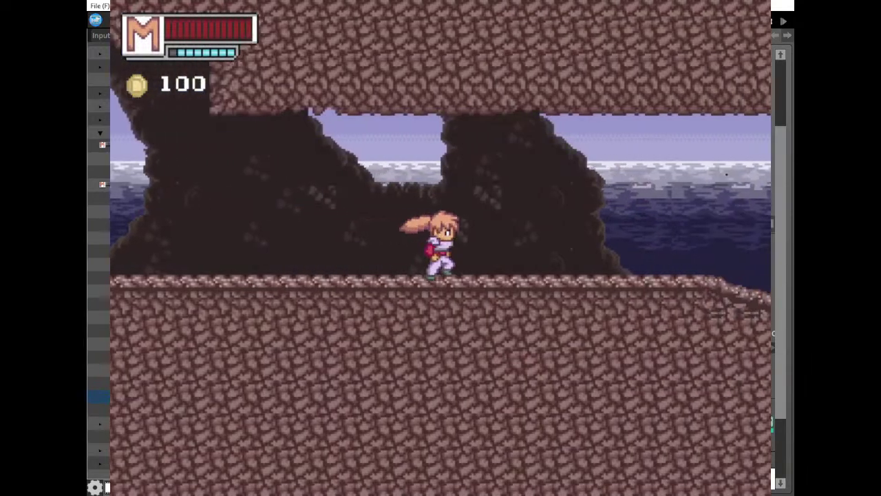
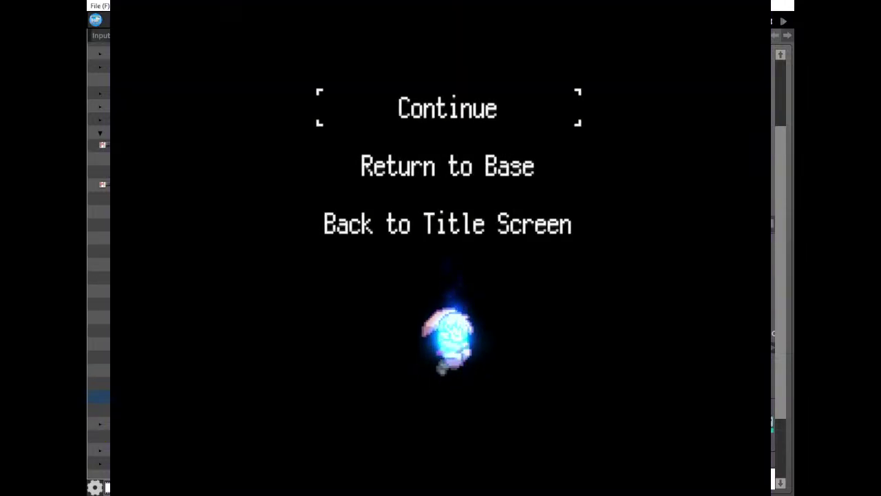
# End the test play and look through the scene list around the Home Base folder.
pyautogui.click(755, 1)
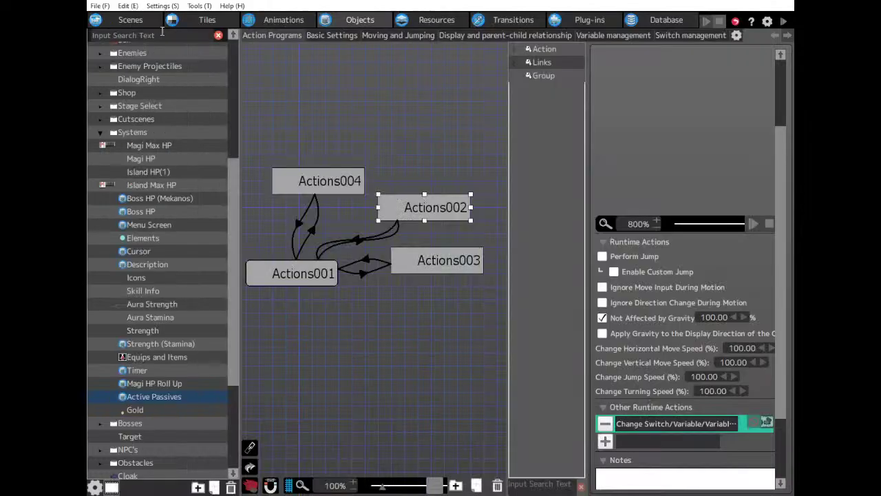
pyautogui.click(130, 19)
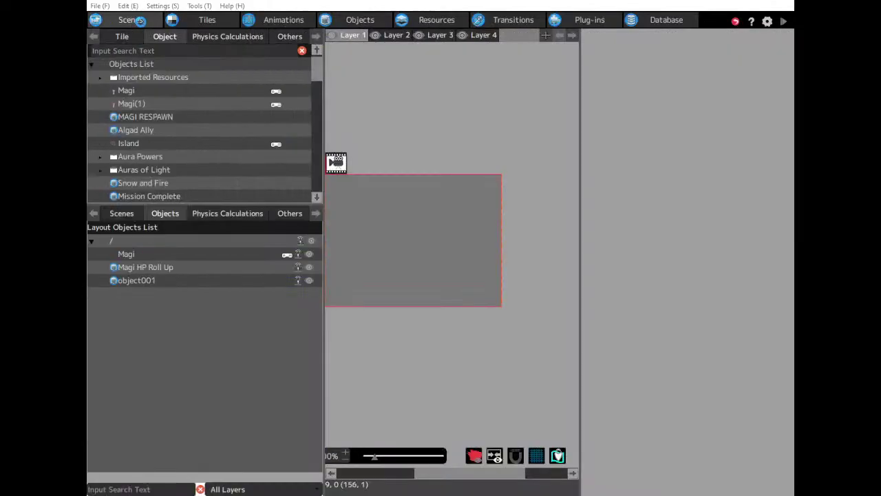
pyautogui.click(127, 214)
pyautogui.scroll(1, 127, 307)
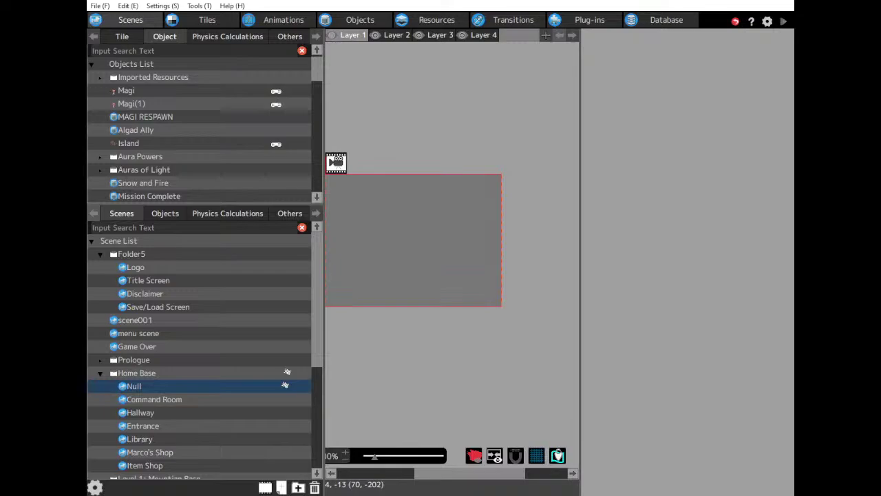
# Return to the Active Passives object's Actions004 and check the action program of the Gold object in Systems.
pyautogui.click(360, 19)
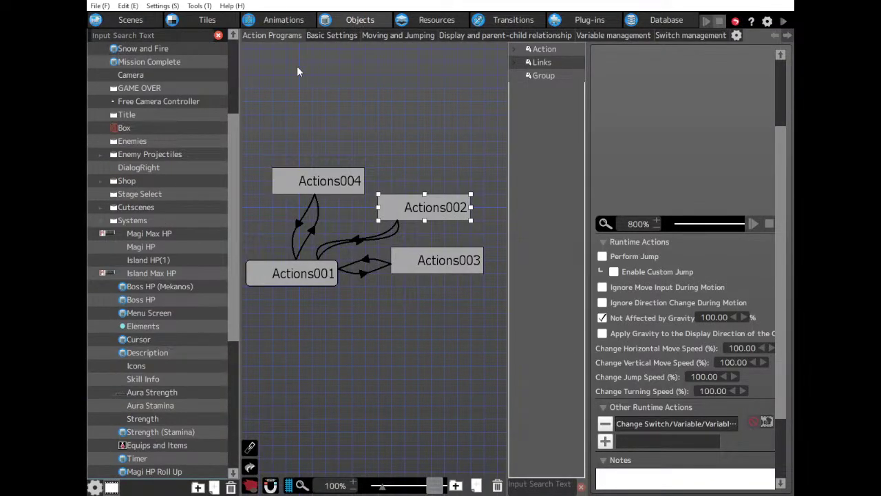
pyautogui.click(333, 182)
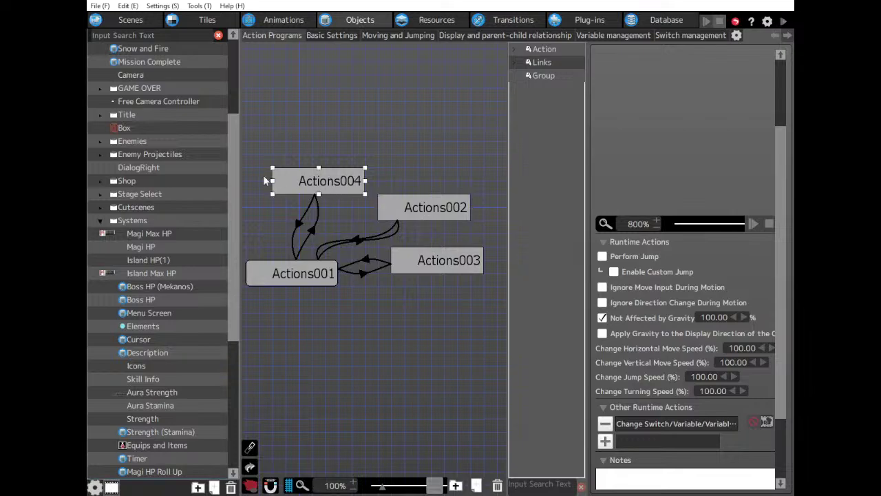
pyautogui.scroll(-4, 172, 319)
pyautogui.click(154, 320)
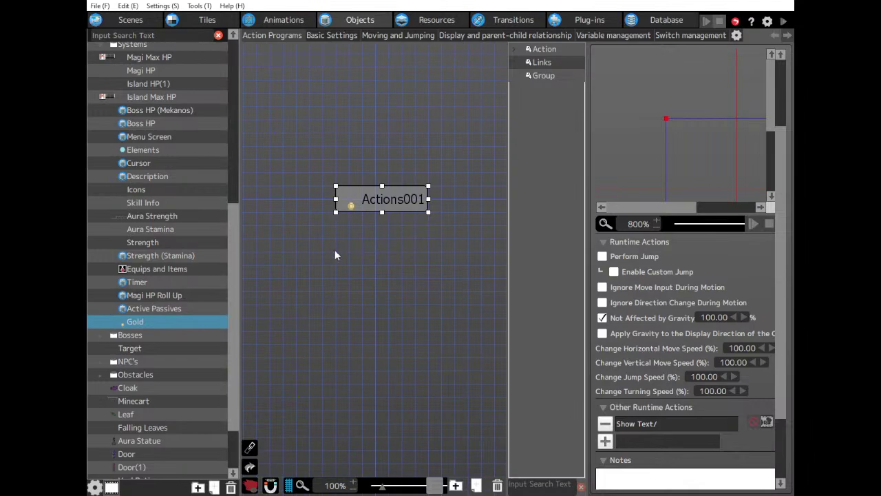
# Examine the Gold1(1) object's link conditions from Actions001 to Actions002 and to Actions003.
pyautogui.scroll(-2, 161, 334)
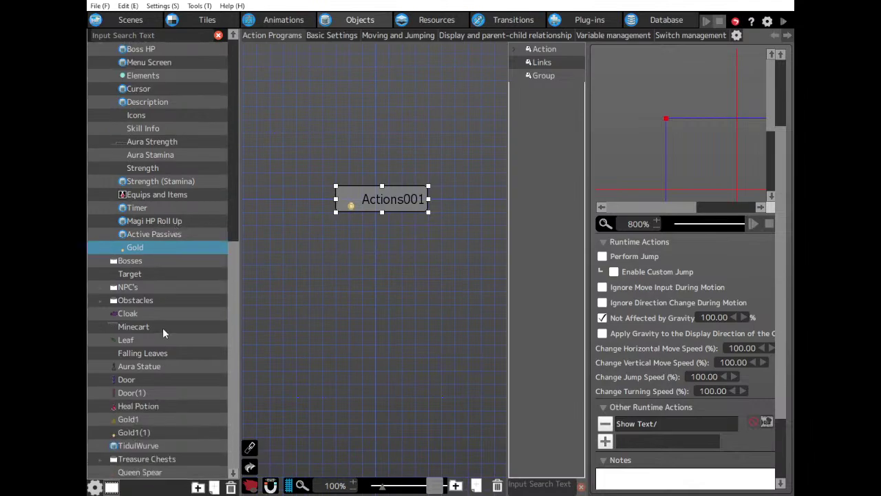
pyautogui.click(150, 430)
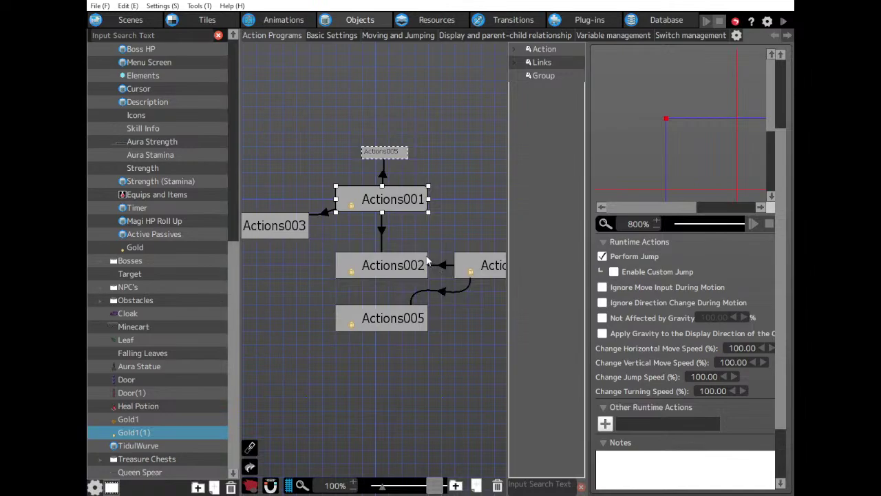
pyautogui.click(382, 233)
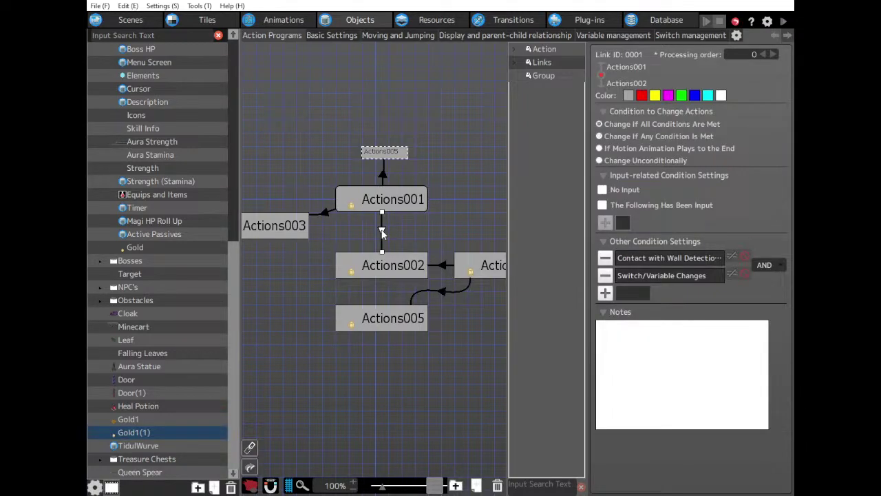
pyautogui.click(694, 257)
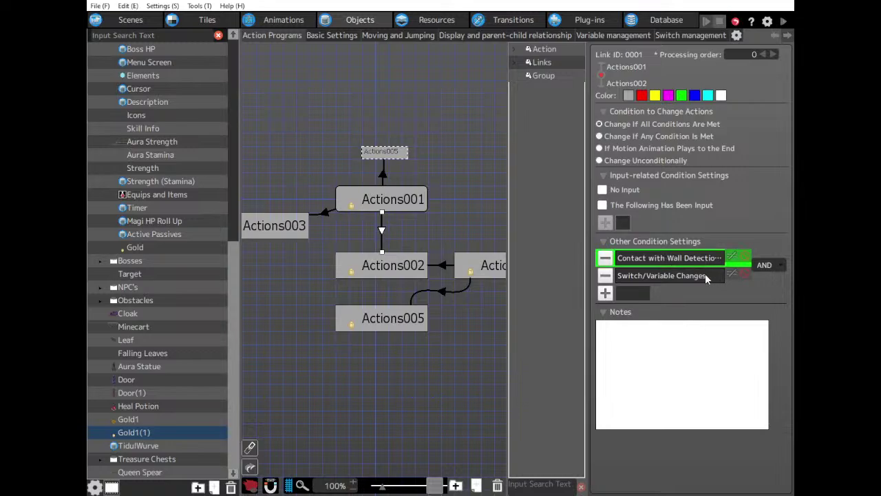
pyautogui.click(673, 276)
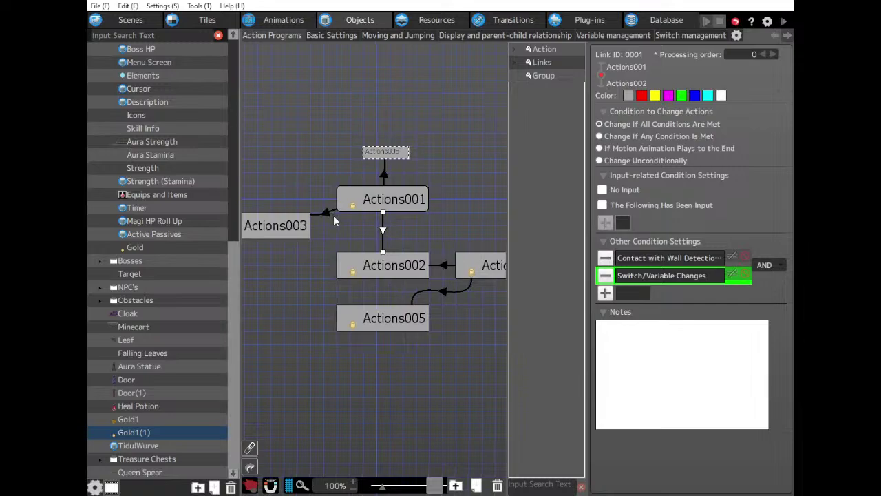
pyautogui.moveTo(333, 214); pyautogui.dragTo(375, 219, button='middle')
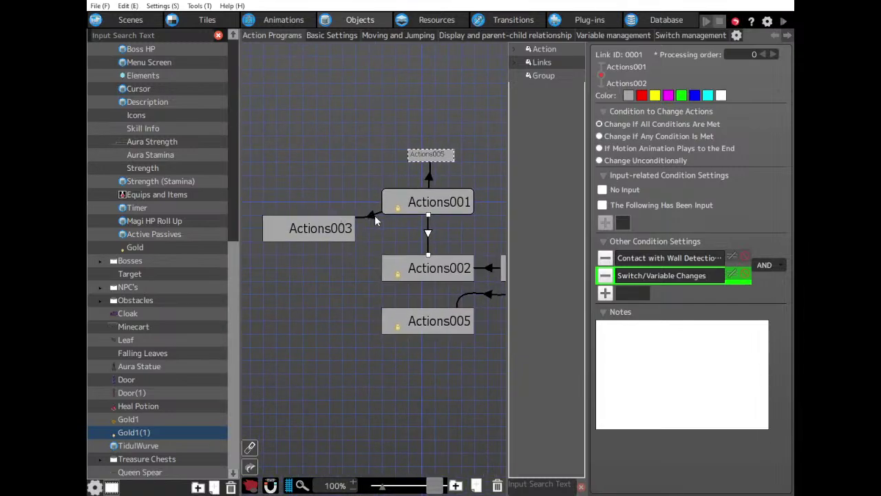
pyautogui.click(373, 216)
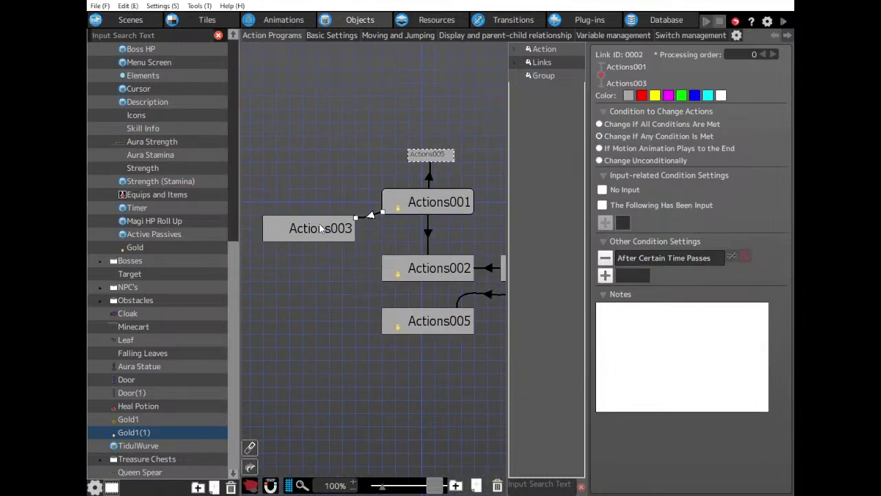
# Compare the Switch/Variable Changes conditions on Gold1(1)'s links from Actions004 to Actions002 and Actions005 and from Actions001 to Actions002.
pyautogui.moveTo(481, 269); pyautogui.dragTo(408, 259)
pyautogui.click(457, 262)
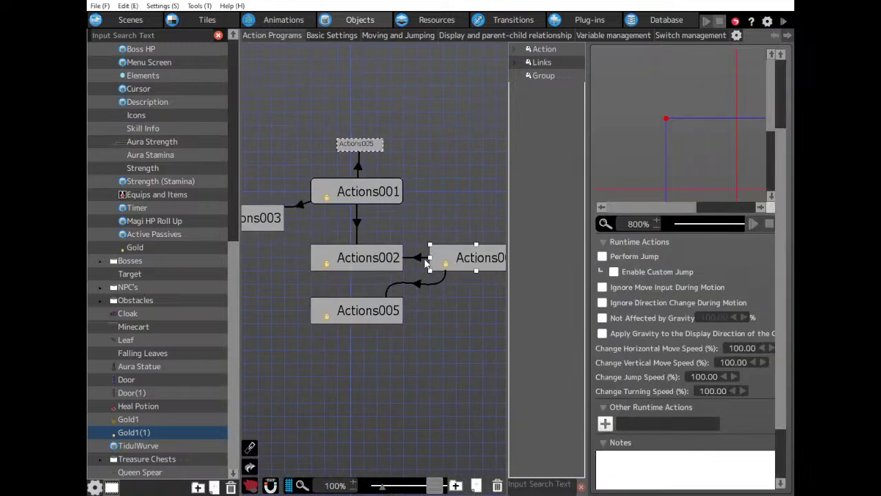
pyautogui.click(417, 258)
pyautogui.click(678, 276)
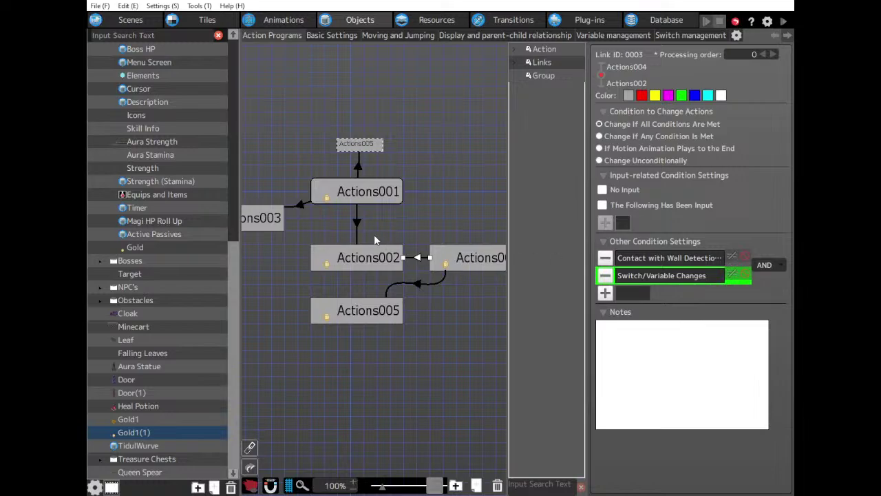
pyautogui.click(357, 226)
pyautogui.click(661, 276)
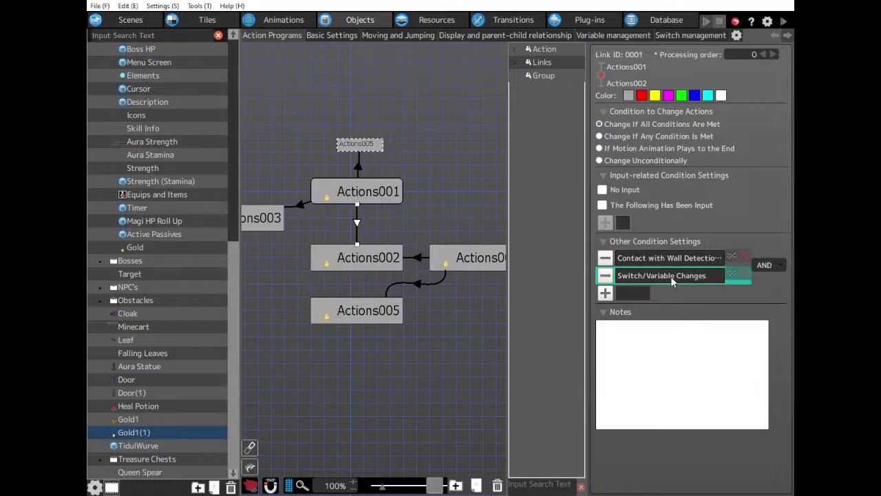
pyautogui.click(416, 285)
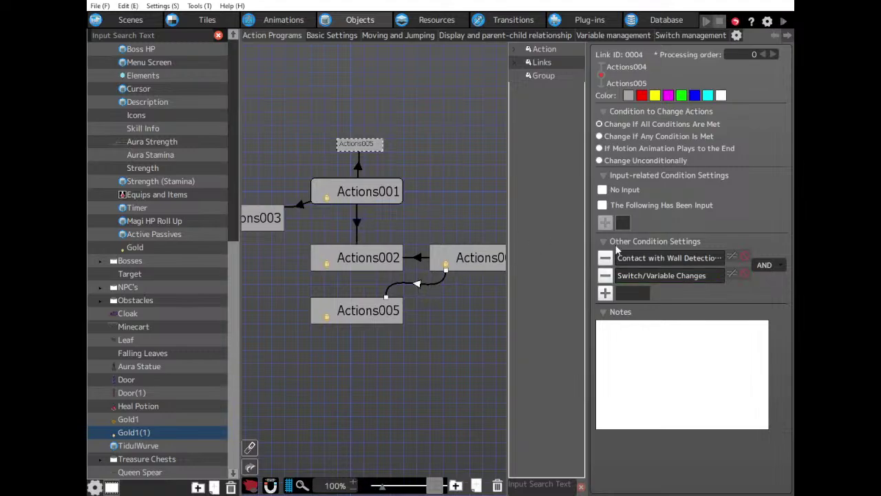
pyautogui.click(666, 275)
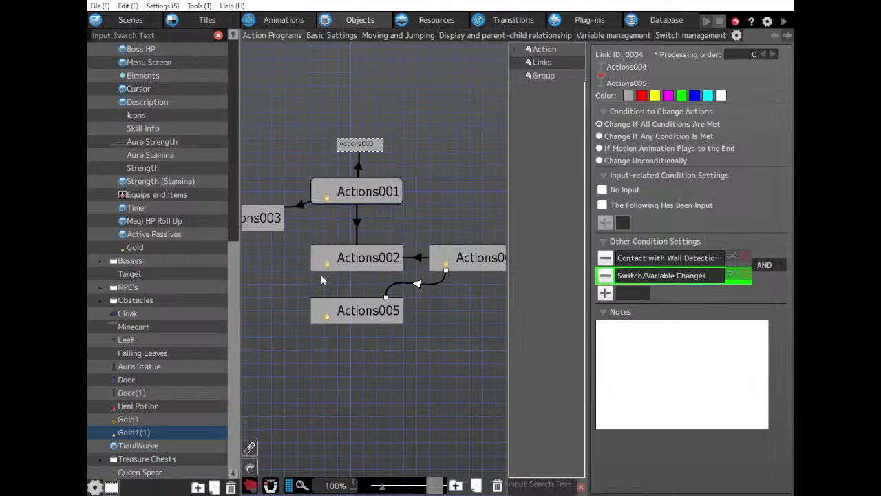
# Check the Change Switch/Variable runtime action in Actions005 of the Gold1 object.
pyautogui.click(142, 421)
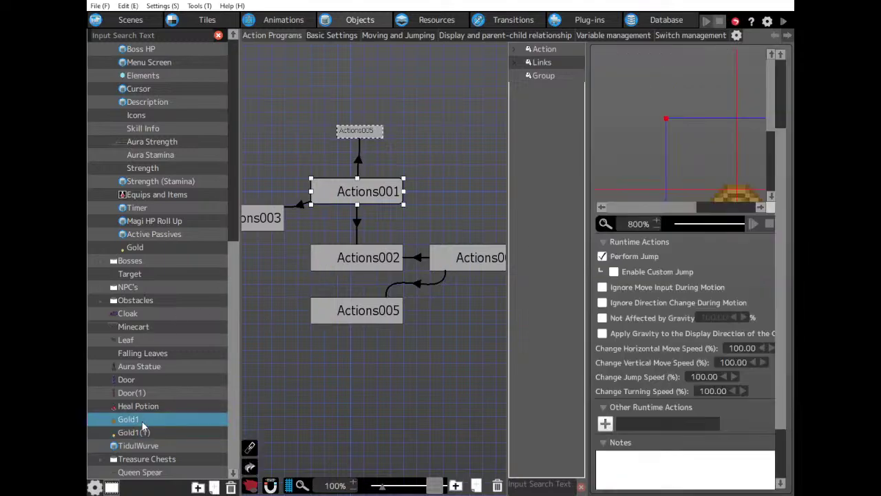
pyautogui.click(418, 291)
pyautogui.click(363, 317)
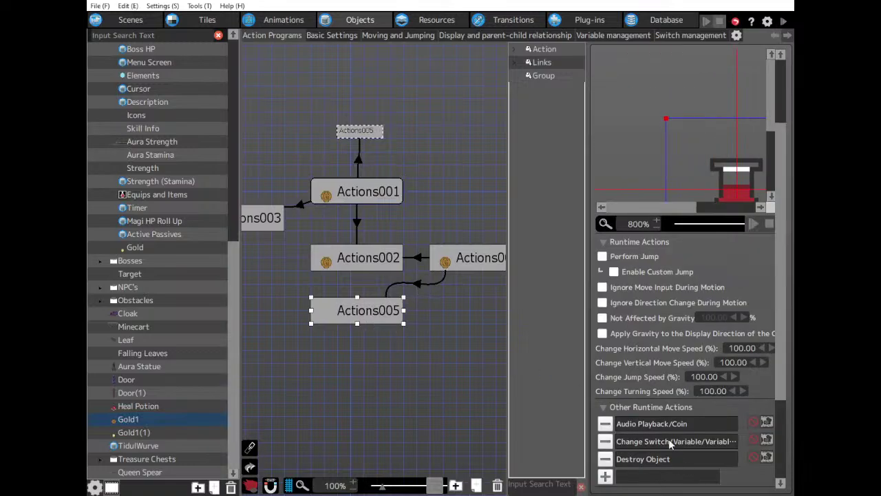
pyautogui.click(669, 441)
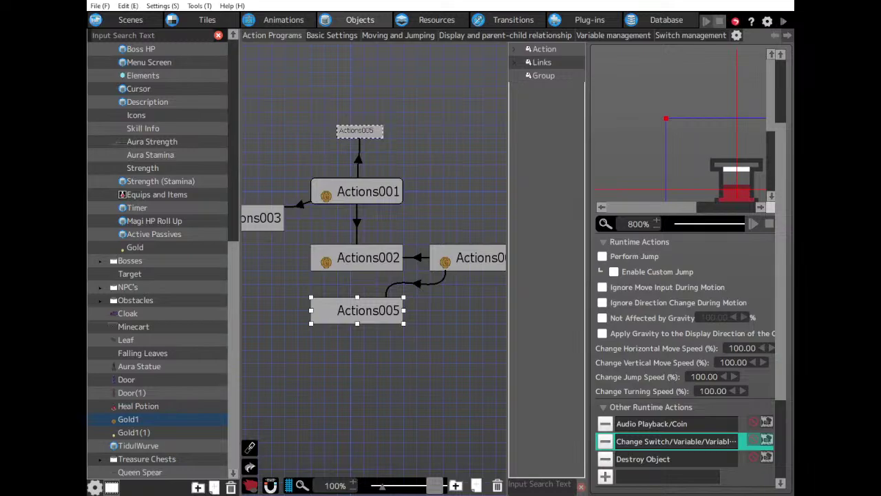
# Switch to Icons.aseprite in Aseprite and pick the sword icon's cyan #5fcde4 from frame 52 for the pencil.
pyautogui.hotkey('alt', 'Tab')
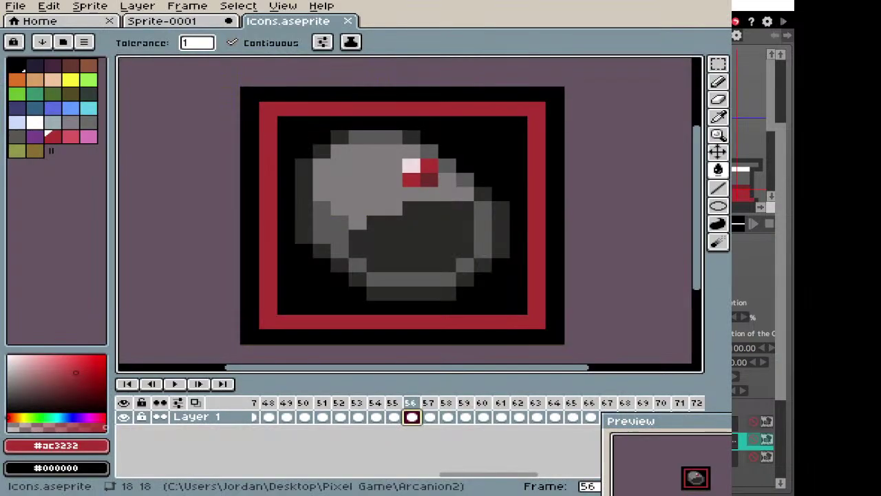
pyautogui.click(431, 417)
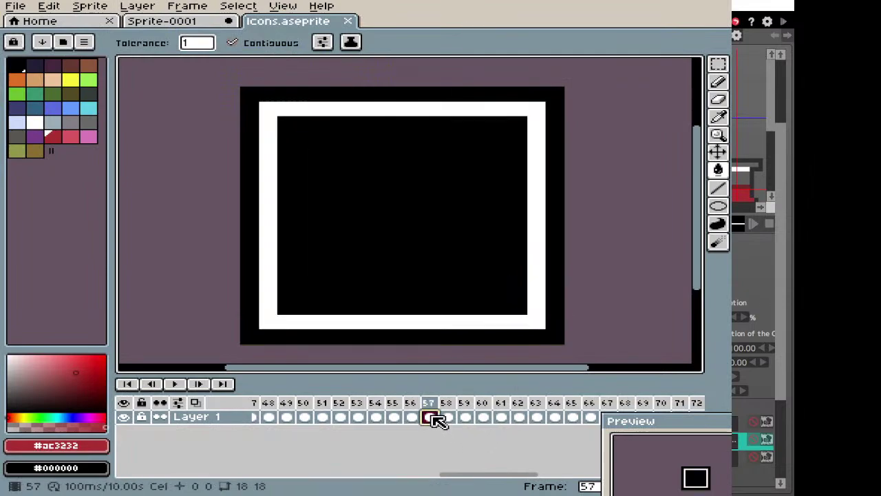
pyautogui.press('Left')
pyautogui.press('Left')
pyautogui.press('Left')
pyautogui.press('Left')
pyautogui.press('Left')
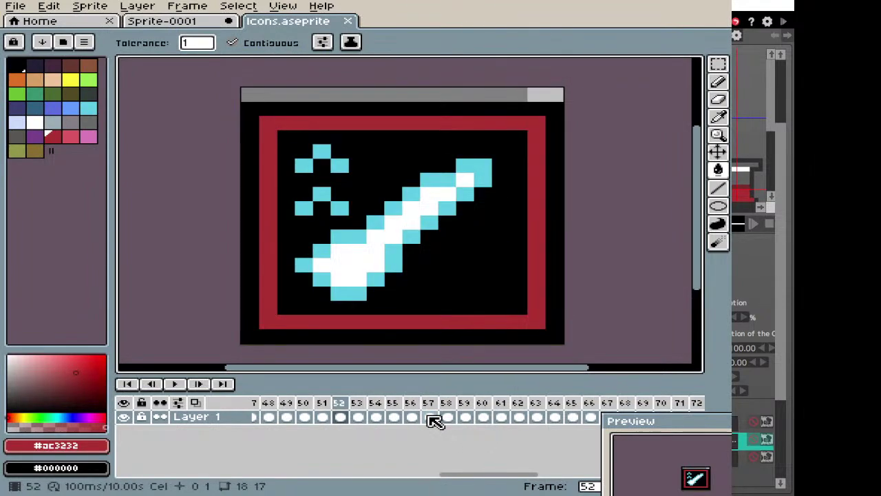
pyautogui.press('i')
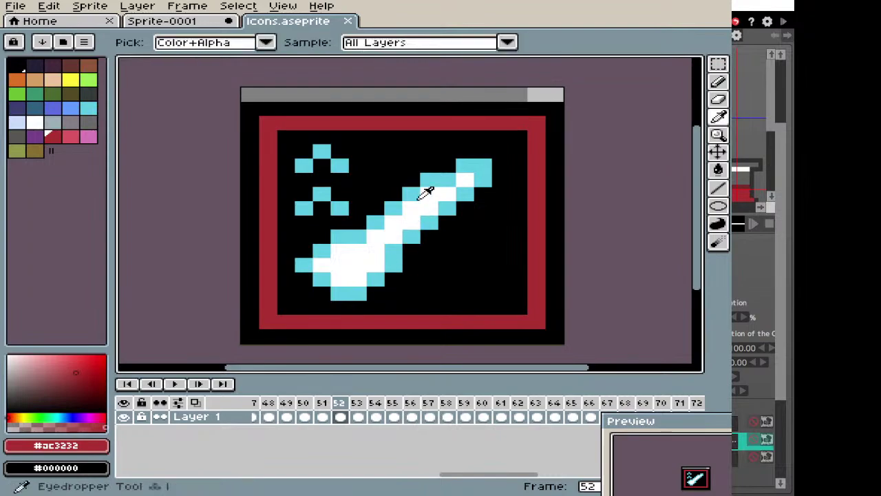
pyautogui.click(448, 202)
pyautogui.press('b')
# Draw the cyan outline of a wide-rimmed pot inside the empty icon frame on frame 57.
pyautogui.click(393, 417)
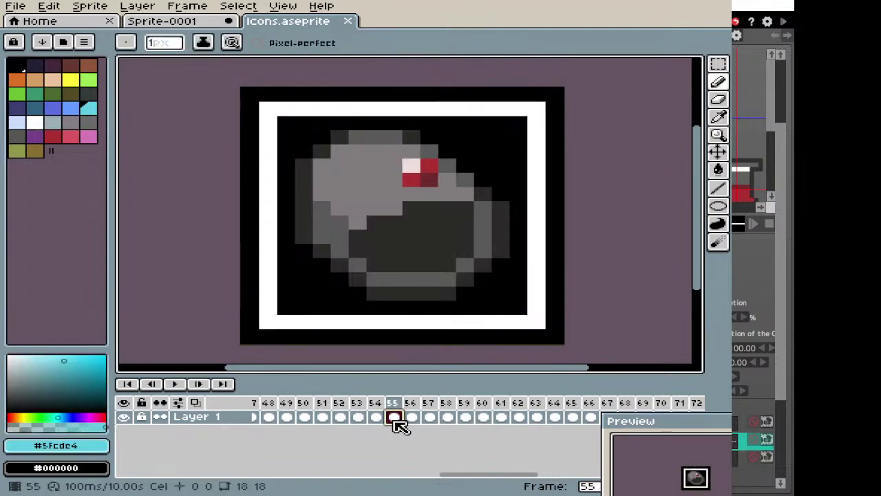
pyautogui.press('Right')
pyautogui.press('Right')
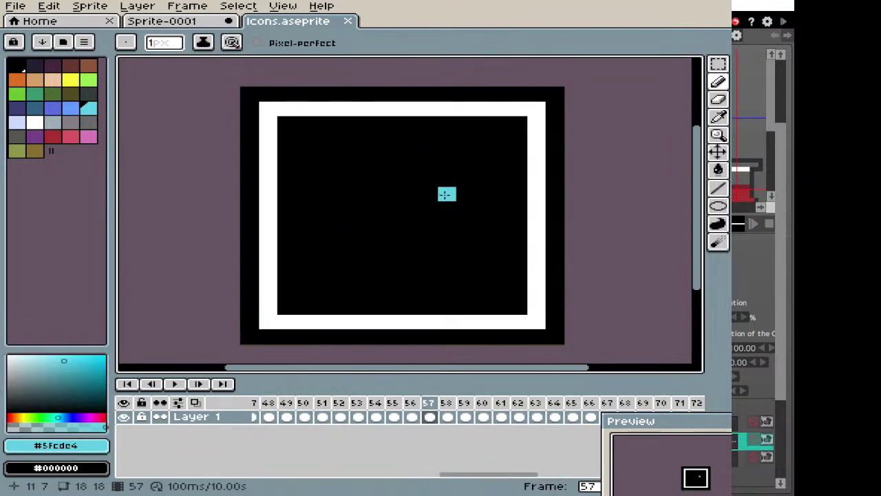
pyautogui.moveTo(446, 194)
pyautogui.mouseDown()
pyautogui.moveTo(464, 210)
pyautogui.moveTo(464, 232)
pyautogui.moveTo(452, 215)
pyautogui.moveTo(446, 236)
pyautogui.moveTo(477, 228)
pyautogui.moveTo(454, 247)
pyautogui.moveTo(463, 278)
pyautogui.moveTo(437, 268)
pyautogui.moveTo(429, 275)
pyautogui.moveTo(445, 291)
pyautogui.moveTo(407, 291)
pyautogui.moveTo(413, 262)
pyautogui.moveTo(391, 295)
pyautogui.moveTo(379, 267)
pyautogui.mouseUp()
pyautogui.moveTo(448, 177)
pyautogui.mouseDown()
pyautogui.moveTo(467, 161)
pyautogui.moveTo(451, 152)
pyautogui.moveTo(466, 154)
pyautogui.mouseUp()
pyautogui.moveTo(353, 150)
pyautogui.mouseDown()
pyautogui.moveTo(338, 148)
pyautogui.moveTo(355, 163)
pyautogui.moveTo(354, 202)
pyautogui.moveTo(330, 207)
pyautogui.moveTo(330, 220)
pyautogui.moveTo(321, 219)
pyautogui.moveTo(326, 261)
pyautogui.mouseUp()
pyautogui.press('alt')
pyautogui.rightClick(324, 209)
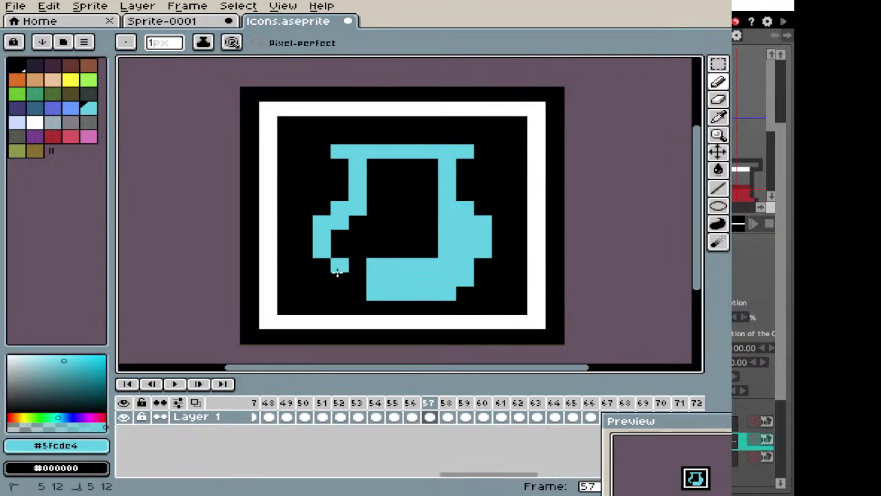
# Complete the lower edge of the pot outline and fill its inside with cyan.
pyautogui.click(339, 279)
pyautogui.click(357, 293)
pyautogui.press('g')
pyautogui.click(358, 277)
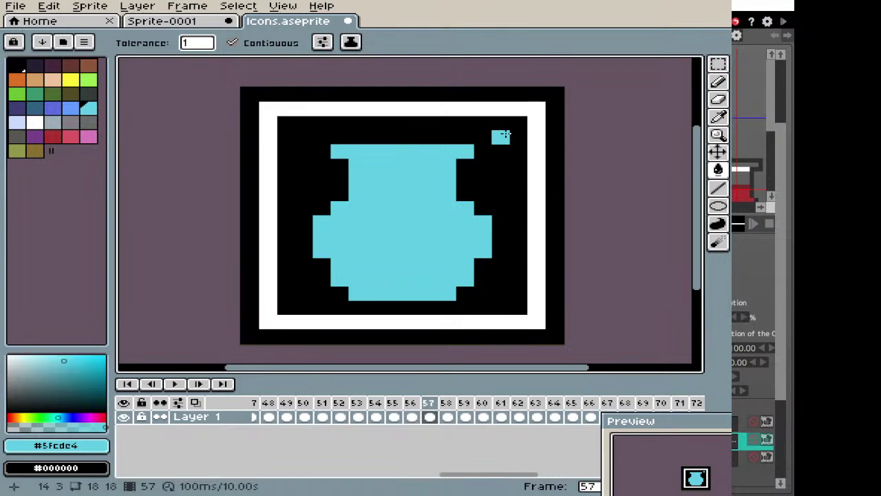
pyautogui.click(502, 152)
pyautogui.click(59, 11)
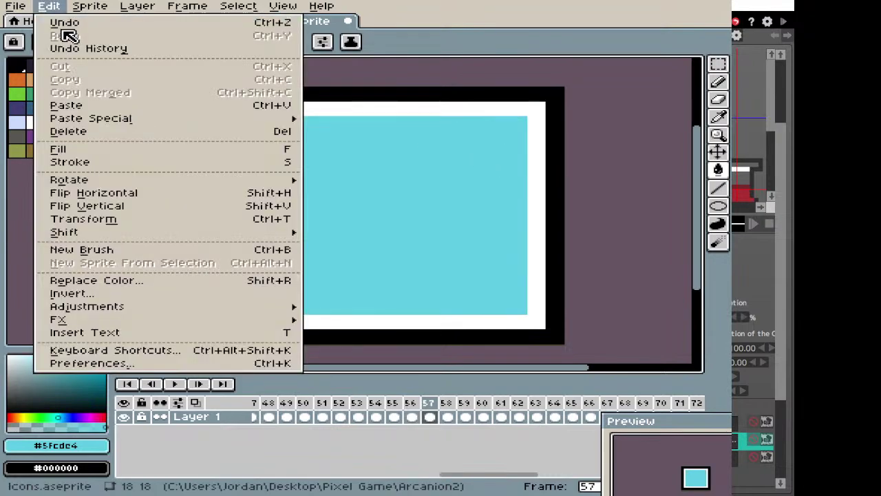
pyautogui.click(40, 21)
pyautogui.press('b')
pyautogui.click(501, 138)
pyautogui.click(501, 164)
pyautogui.click(466, 179)
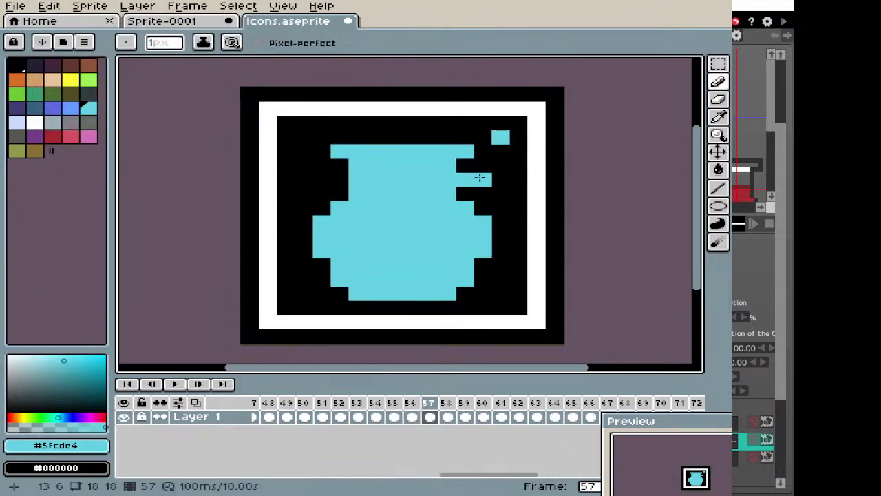
pyautogui.hotkey('ctrl', 'z')
pyautogui.rightClick(500, 136)
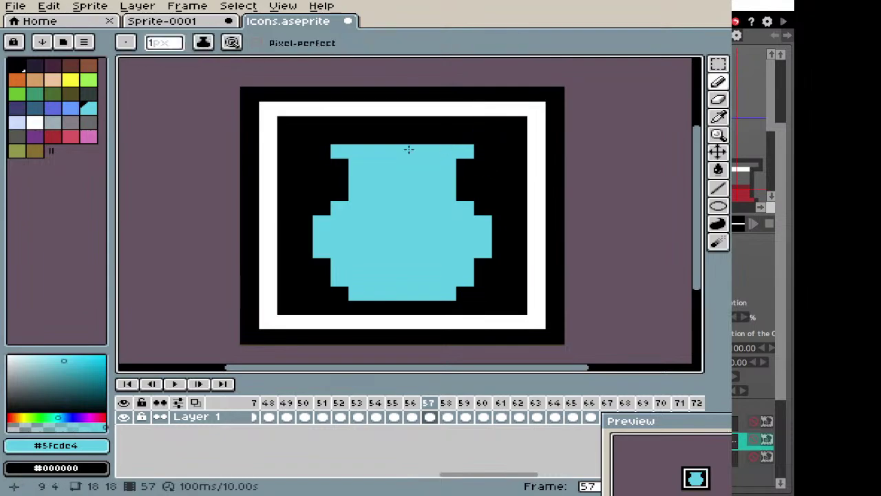
# Pick white #FFFFFF from the icon on frame 51 as the pencil color and return to the pot on frame 57.
pyautogui.click(407, 420)
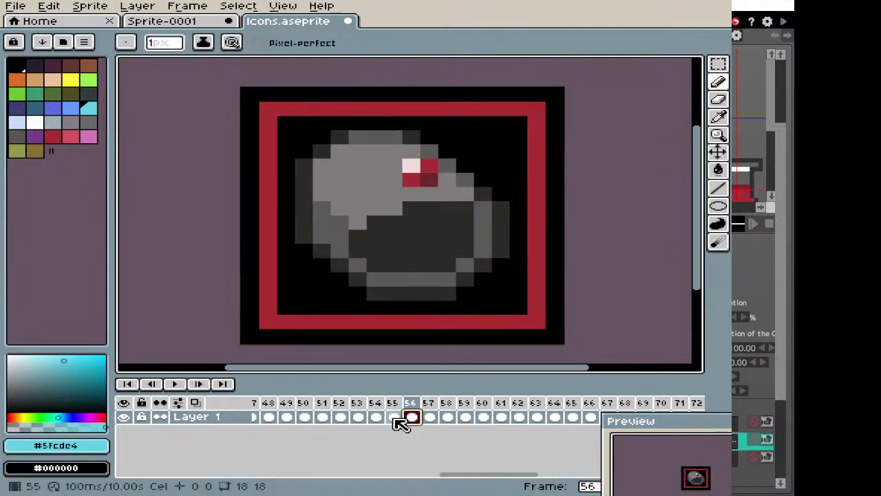
pyautogui.click(364, 417)
pyautogui.press('i')
pyautogui.click(323, 418)
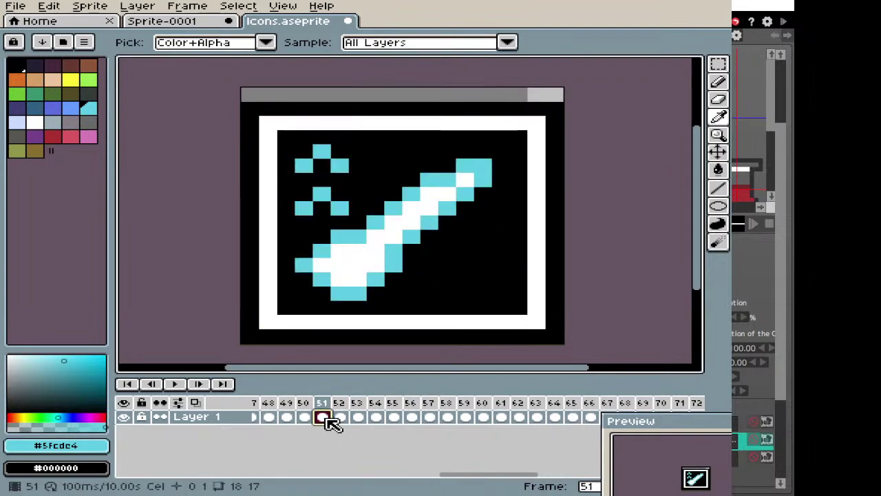
pyautogui.click(366, 250)
pyautogui.click(393, 417)
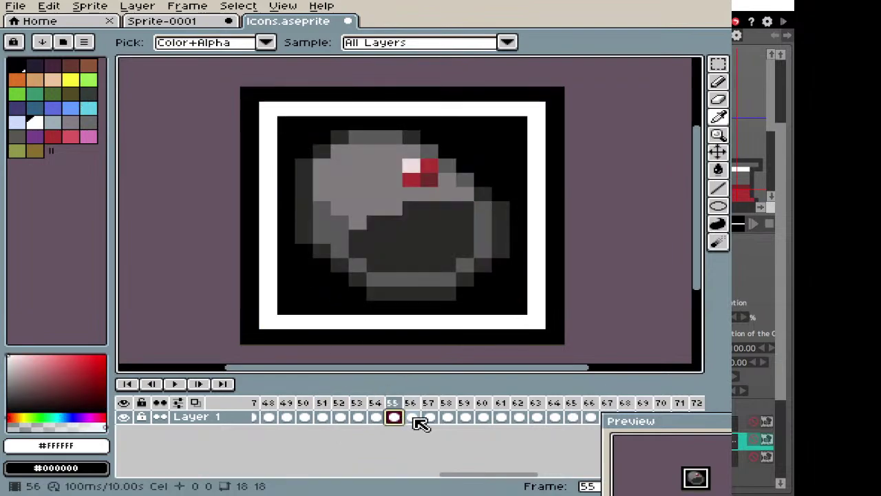
pyautogui.click(413, 417)
pyautogui.click(430, 417)
pyautogui.press('b')
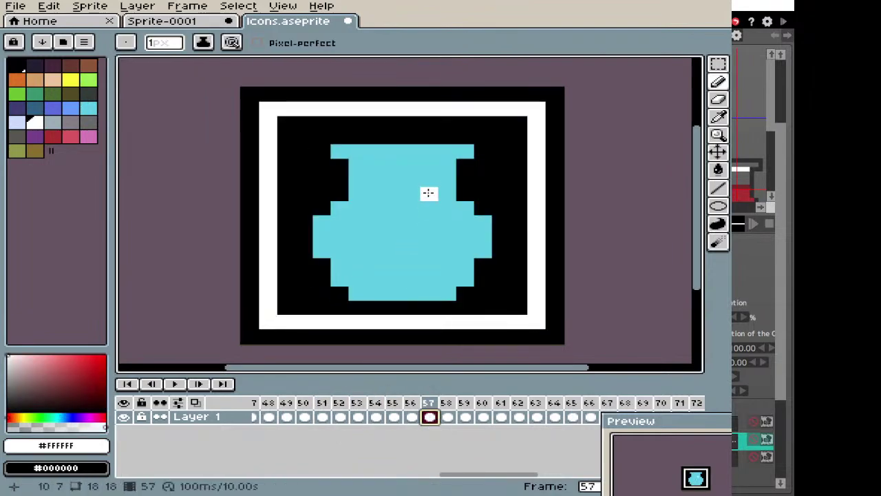
# Draw three white pixels above the pot's rim and a white curved area with raised ends in its lower belly.
pyautogui.click(447, 122)
pyautogui.click(411, 137)
pyautogui.click(375, 122)
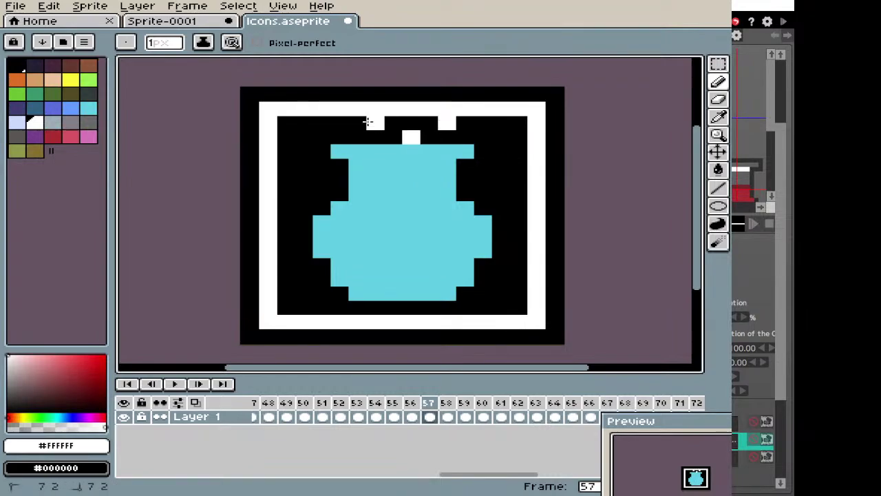
pyautogui.moveTo(355, 250)
pyautogui.mouseDown()
pyautogui.moveTo(368, 269)
pyautogui.moveTo(413, 278)
pyautogui.moveTo(430, 266)
pyautogui.moveTo(390, 261)
pyautogui.moveTo(451, 262)
pyautogui.moveTo(447, 250)
pyautogui.mouseUp()
pyautogui.click(441, 239)
pyautogui.moveTo(357, 236); pyautogui.dragTo(427, 251)
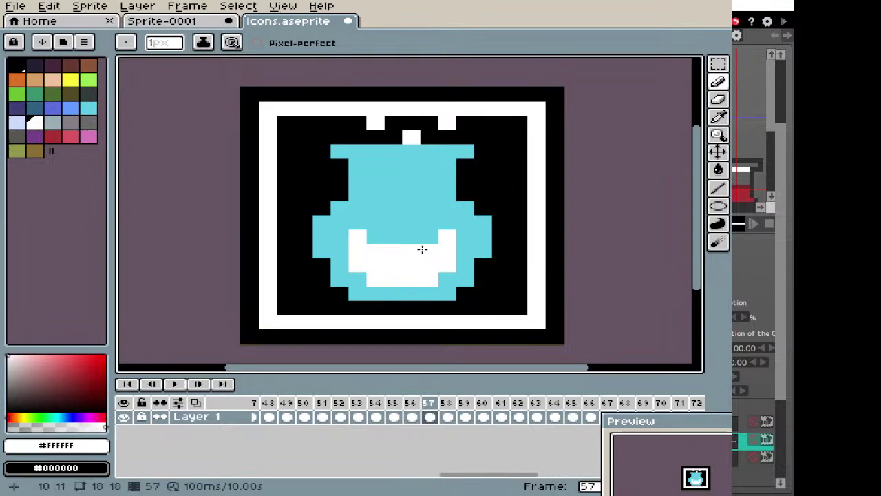
# Scatter six single white pixels around both sides of the pot.
pyautogui.click(304, 179)
pyautogui.click(321, 136)
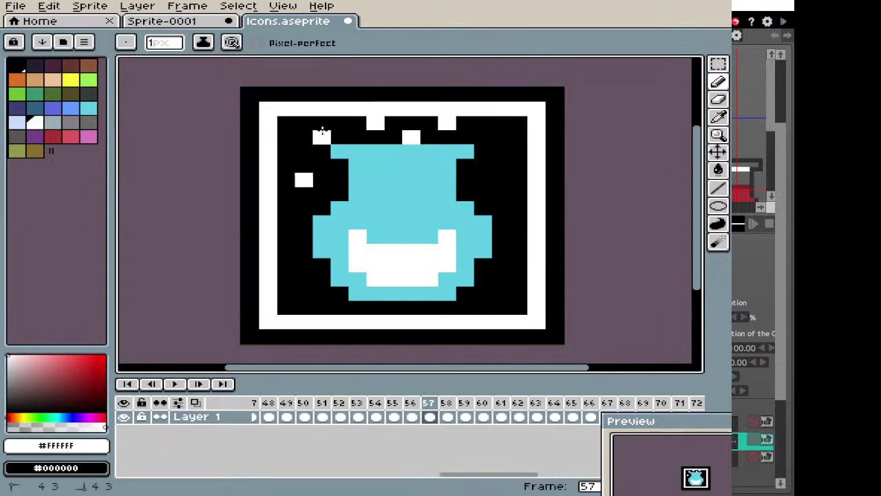
pyautogui.click(482, 165)
pyautogui.click(499, 135)
pyautogui.click(500, 194)
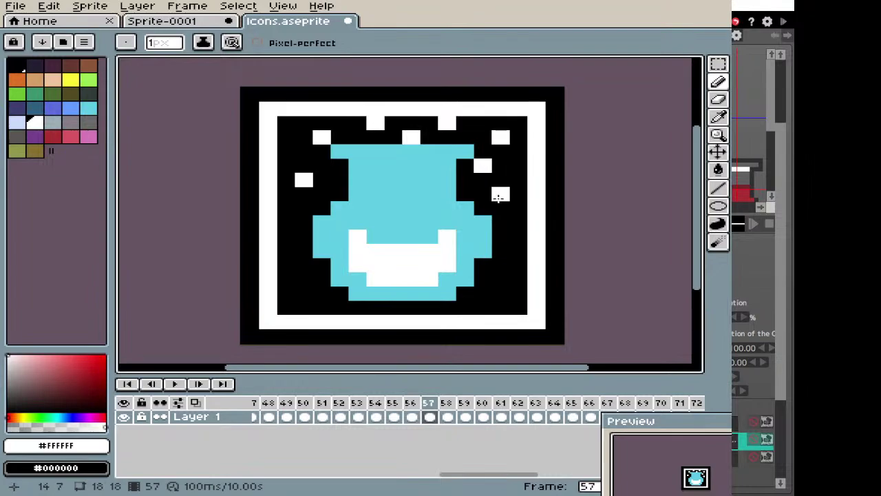
pyautogui.click(321, 207)
# Copy the pot icon from frame 57 onto frame 58.
pyautogui.click(430, 417)
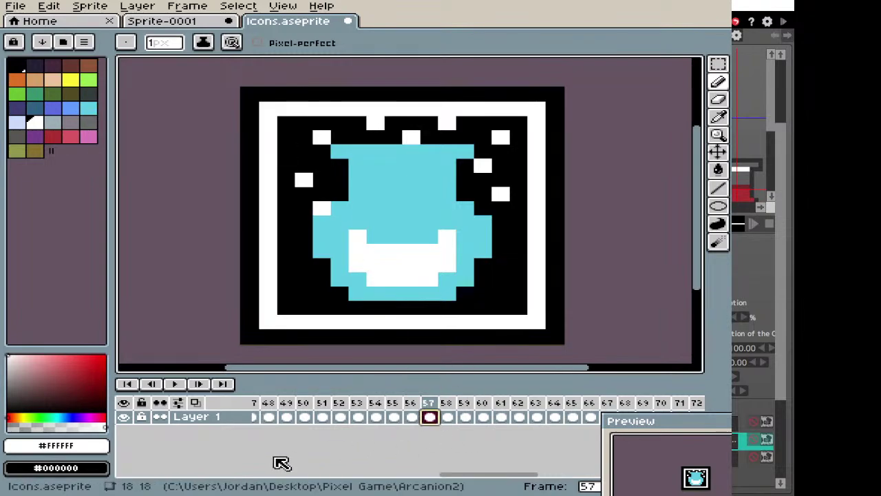
pyautogui.hotkey('ctrl', 'c')
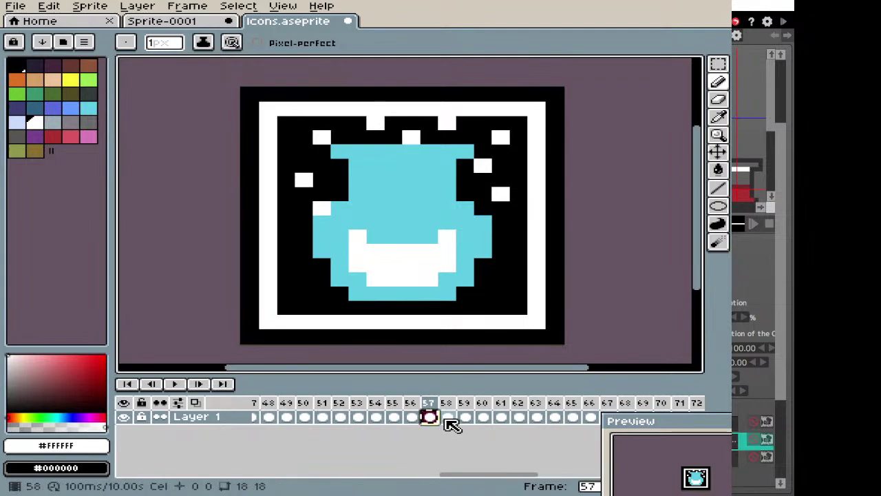
pyautogui.click(446, 417)
pyautogui.hotkey('ctrl', 'v')
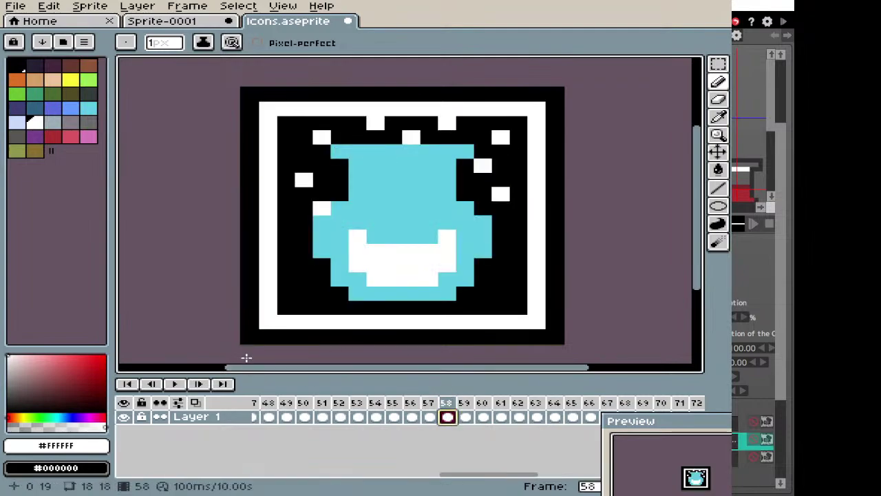
# Recolor the white border on frame 57 with the red #ac3232 picked from frame 56, keeping the pixels touching it white.
pyautogui.click(430, 417)
pyautogui.press('Left')
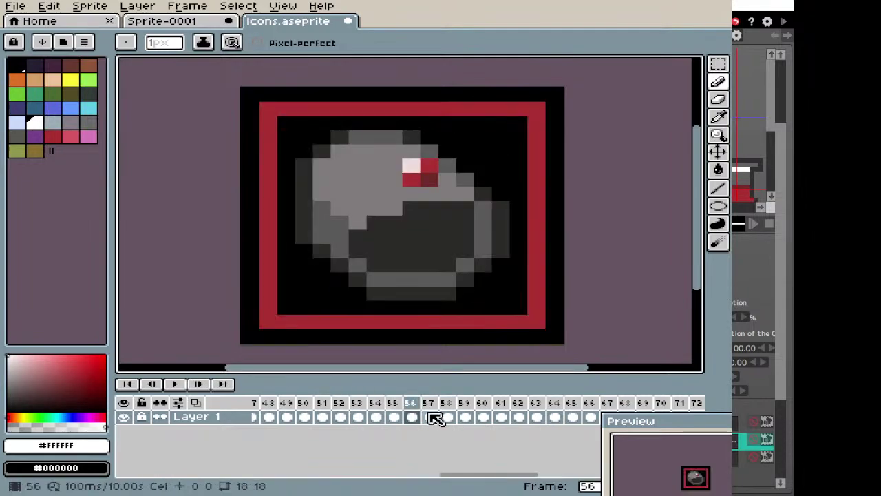
pyautogui.press('i')
pyautogui.click(444, 102)
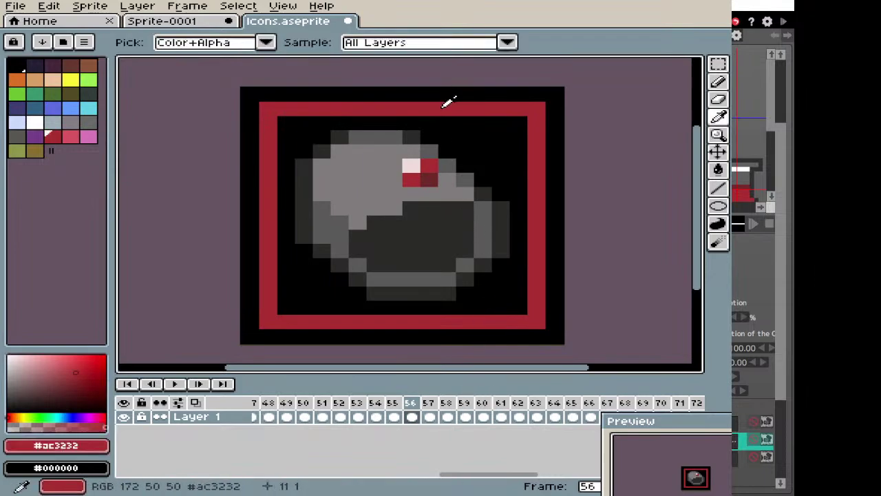
pyautogui.press('b')
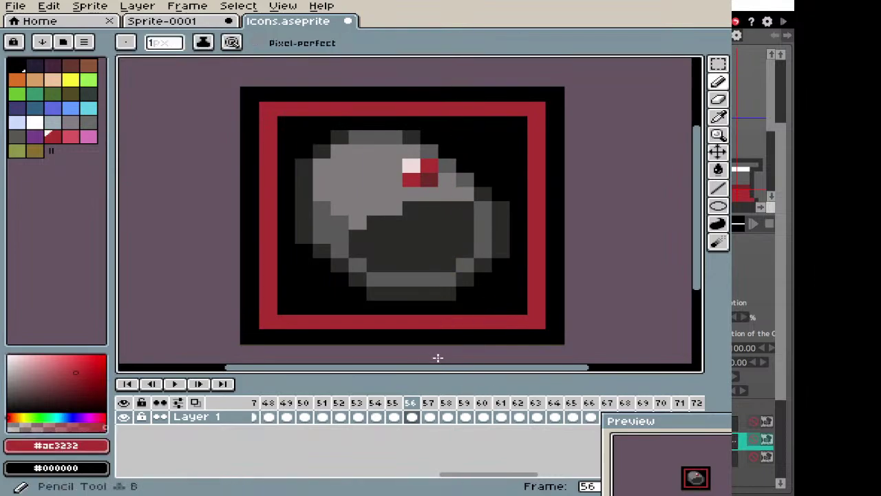
pyautogui.click(430, 417)
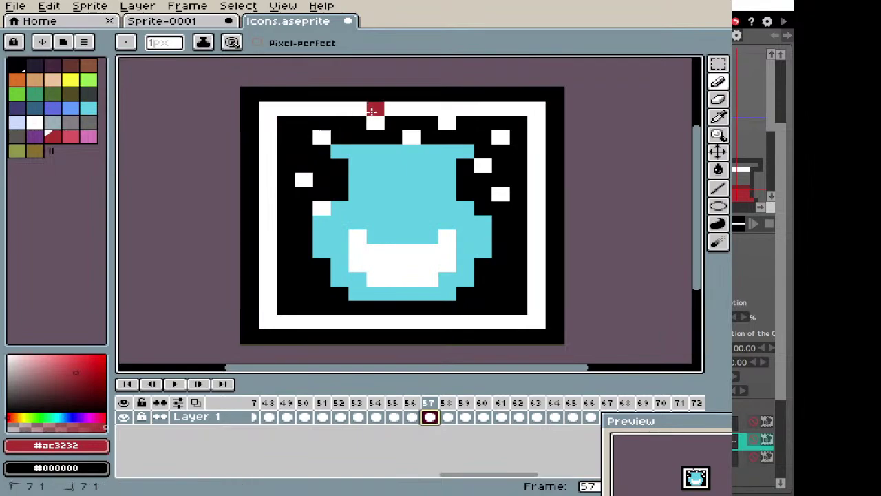
pyautogui.moveTo(376, 110); pyautogui.dragTo(440, 110)
pyautogui.press('g')
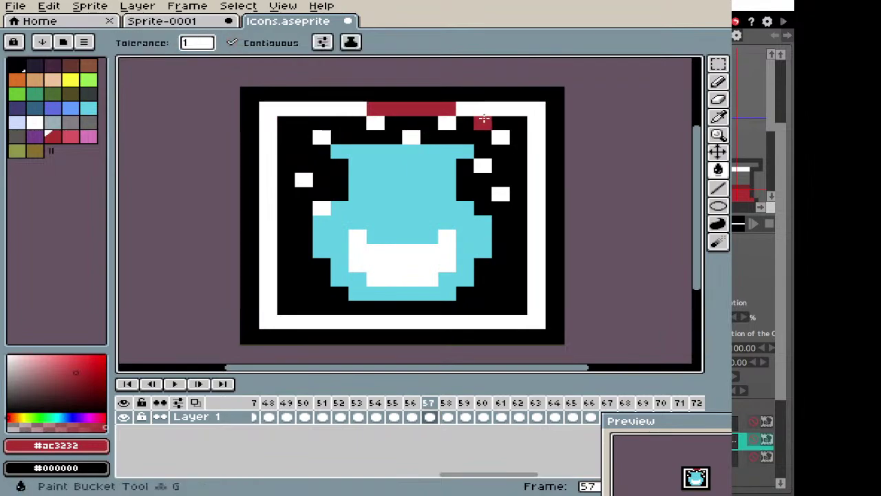
pyautogui.click(485, 108)
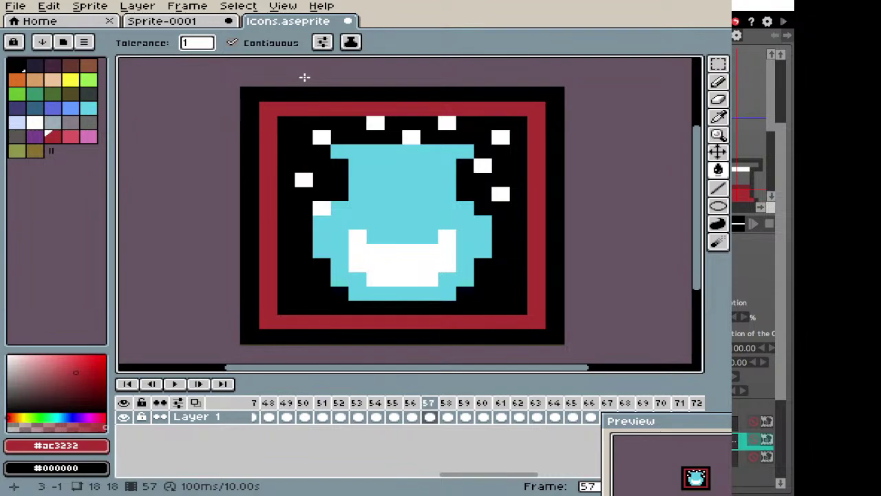
# Save Icons.aseprite and export its sprite sheet to Icons.png.
pyautogui.click(15, 6)
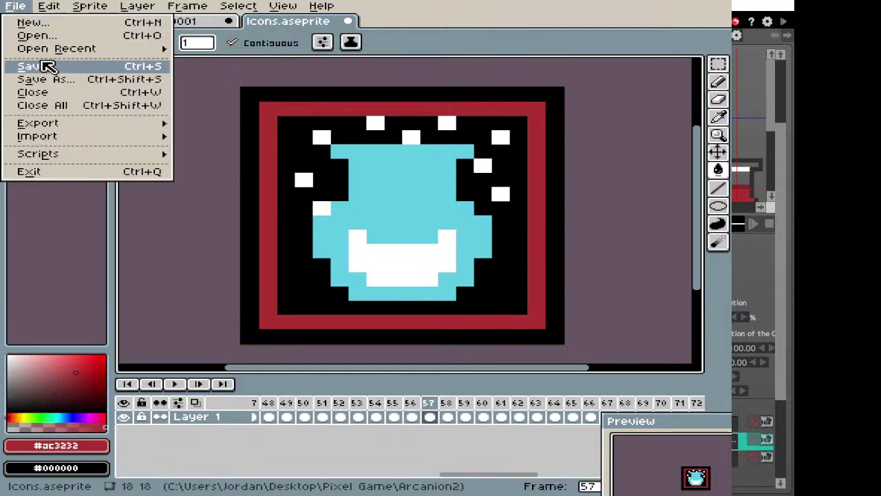
pyautogui.click(42, 68)
pyautogui.click(14, 7)
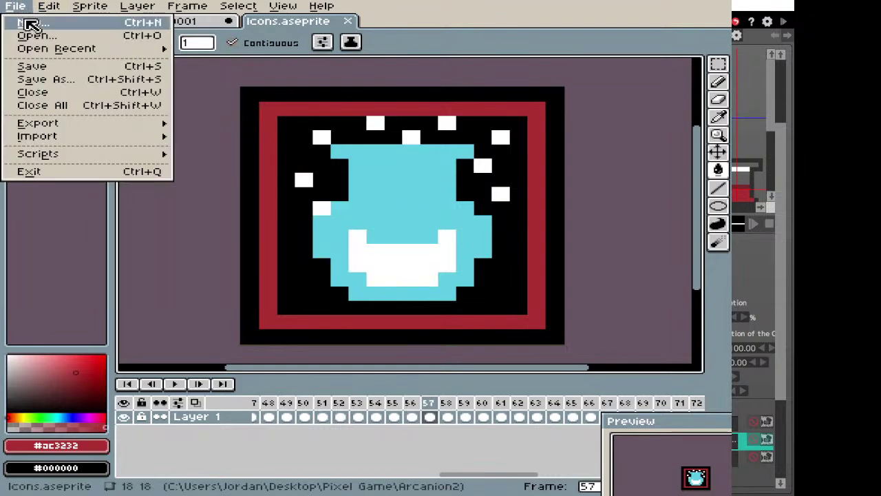
pyautogui.moveTo(72, 124)
pyautogui.click(233, 137)
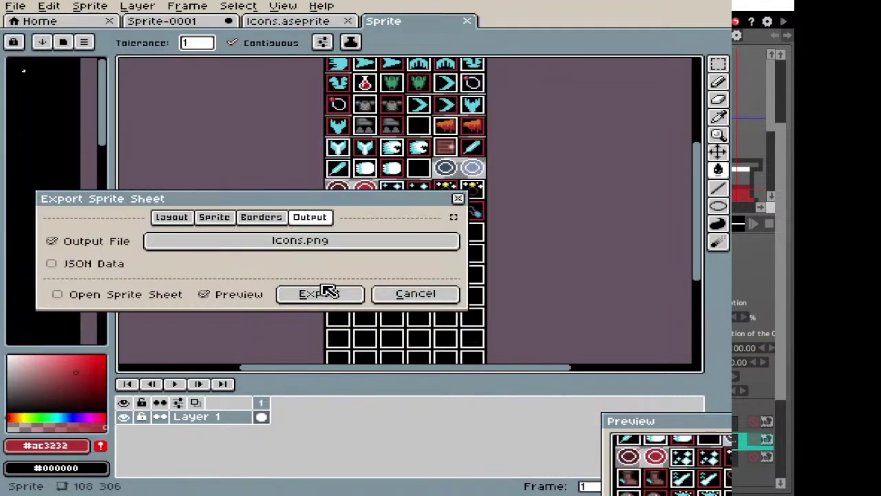
pyautogui.click(320, 291)
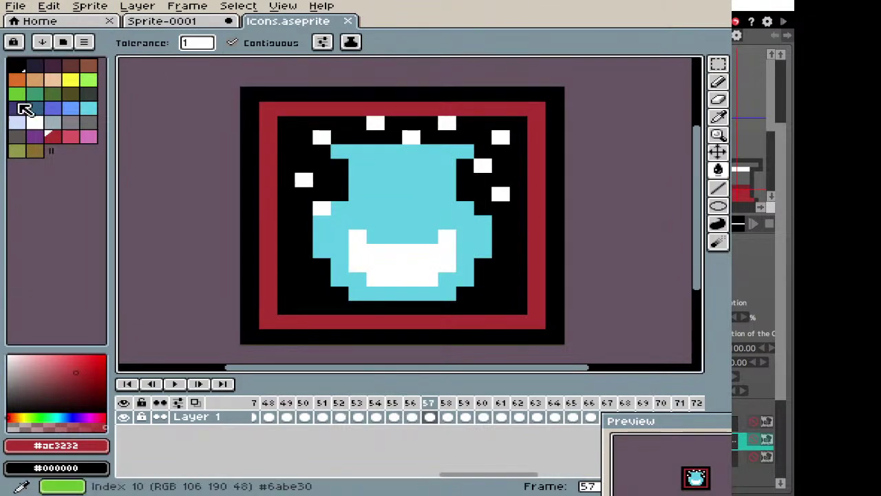
# Switch to Pixel Game Maker MV and update the Icons image resource from its Icons.png source.
pyautogui.hotkey('alt', 'Tab')
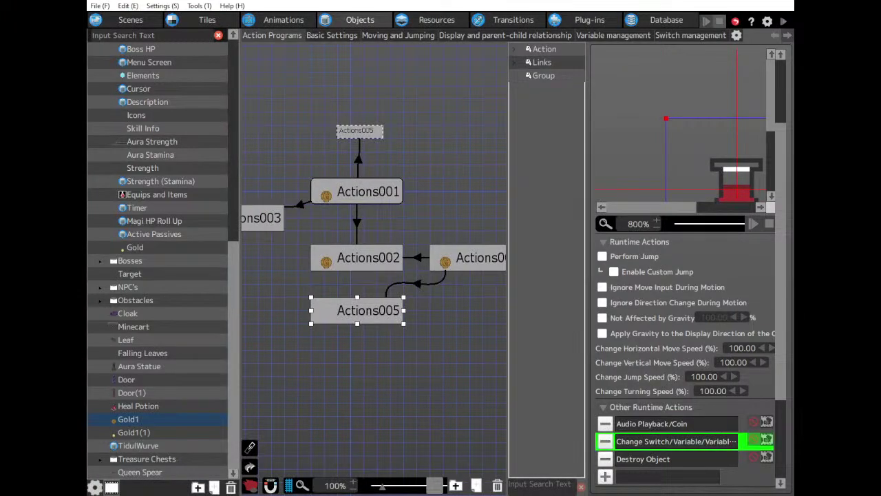
pyautogui.click(436, 19)
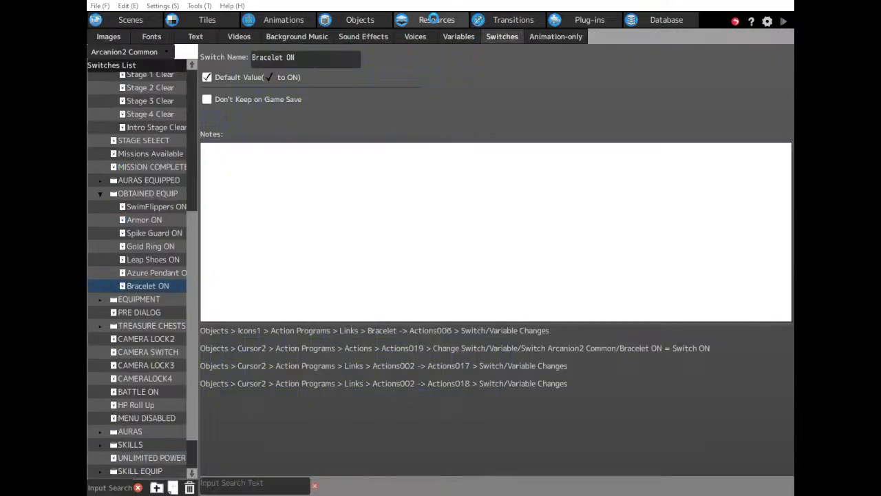
pyautogui.click(104, 37)
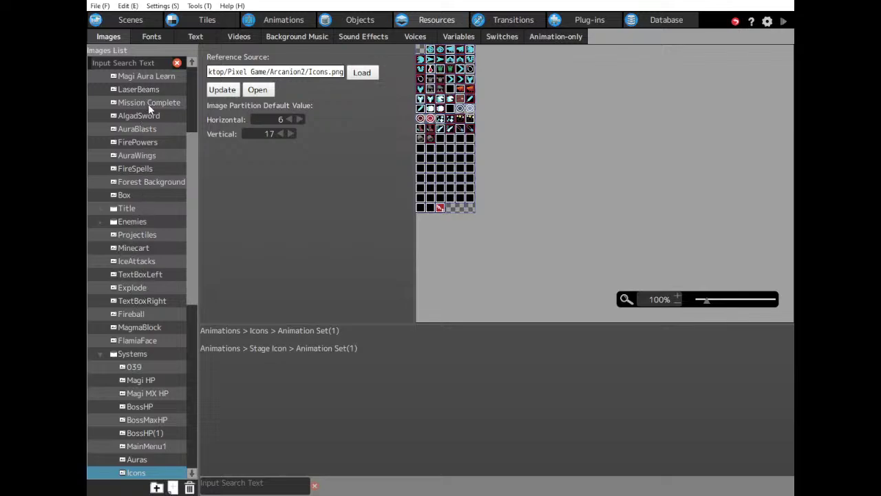
pyautogui.click(222, 90)
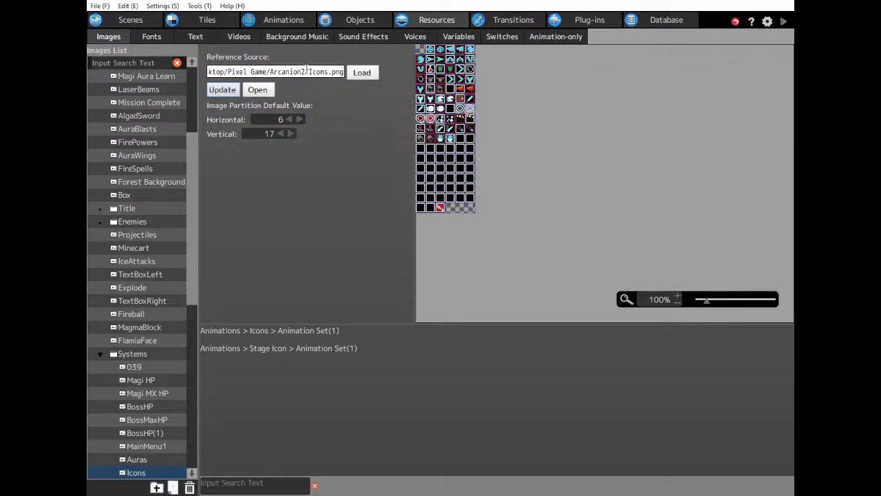
# Duplicate the Feather motion in the Icons animation and rename the copy Pharmacology.
pyautogui.click(283, 20)
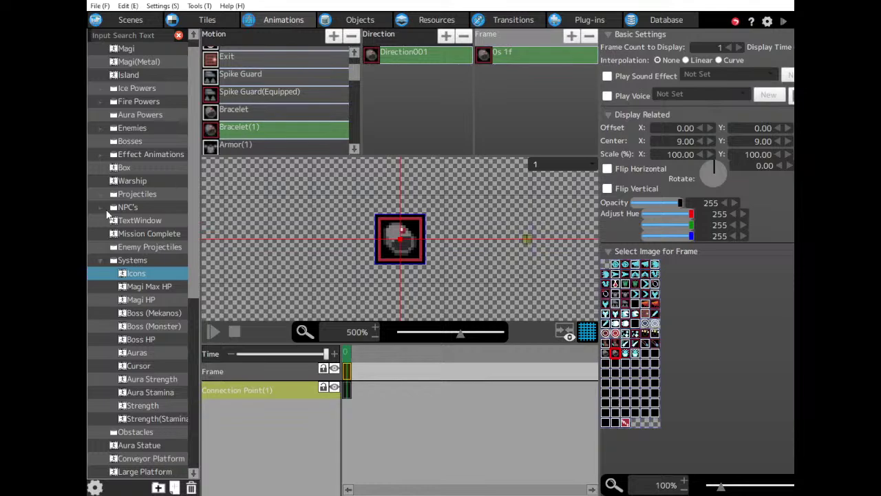
pyautogui.moveTo(356, 73); pyautogui.dragTo(352, 148)
pyautogui.click(260, 125)
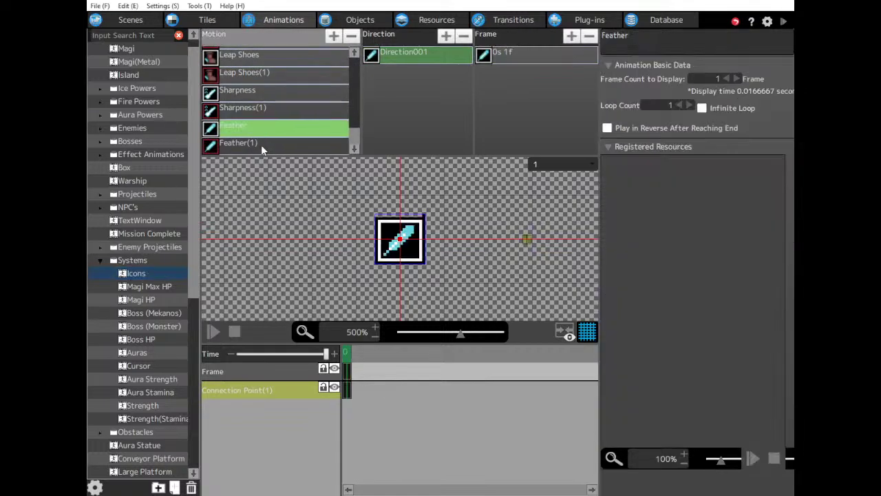
pyautogui.click(262, 145)
pyautogui.hotkey('ctrl', 'v')
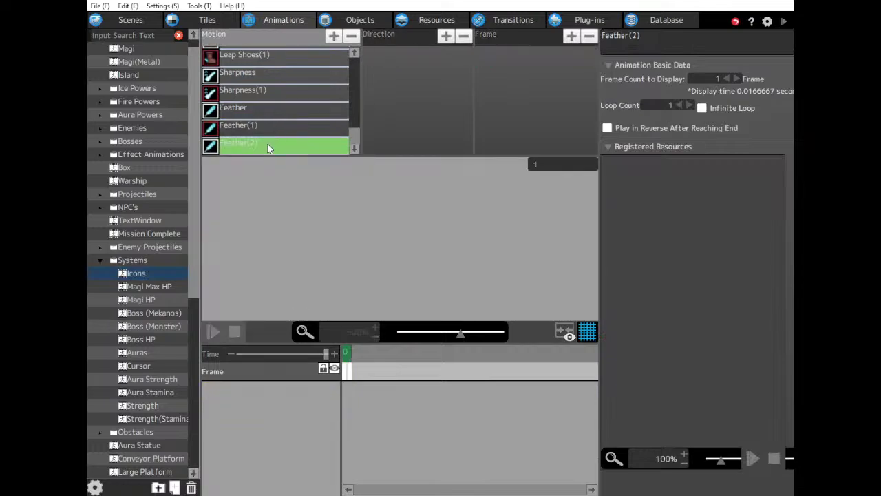
pyautogui.doubleClick(268, 146)
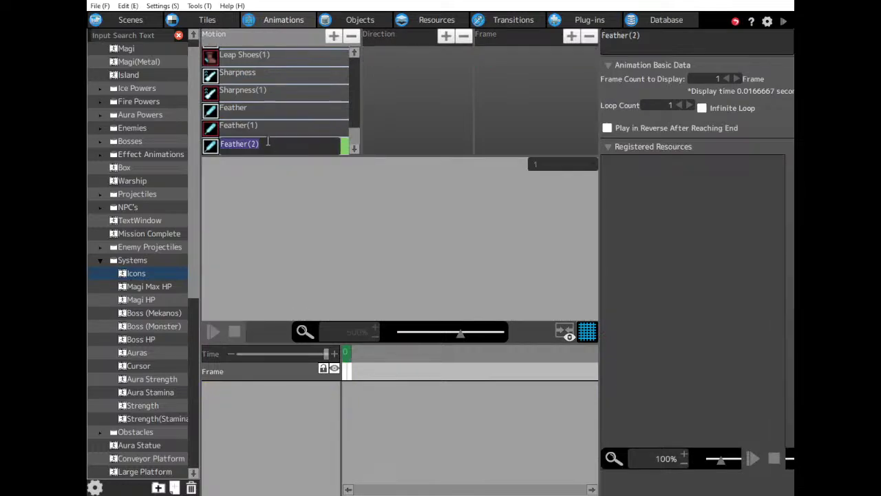
pyautogui.write('Pharmacology')
pyautogui.press('Return')
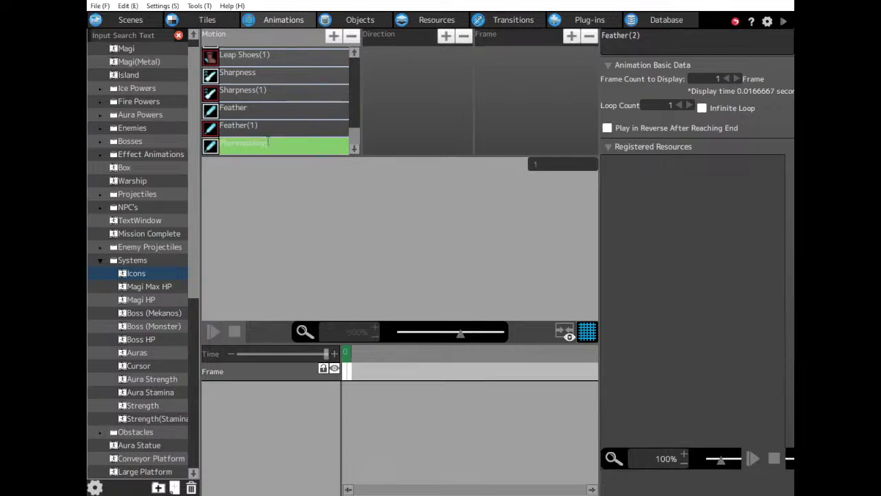
# Duplicate the Pharmacology motion in the Icons animation.
pyautogui.click(308, 128)
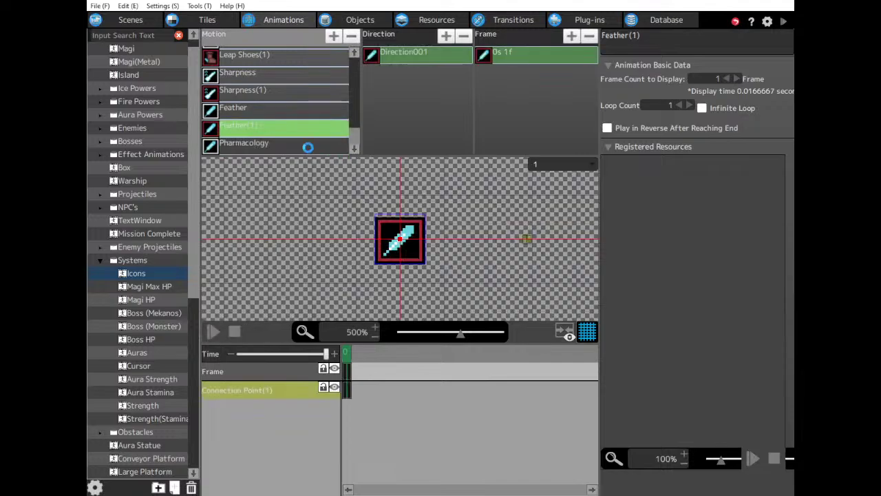
pyautogui.click(308, 146)
pyautogui.hotkey('ctrl', 'c')
pyautogui.hotkey('ctrl', 'v')
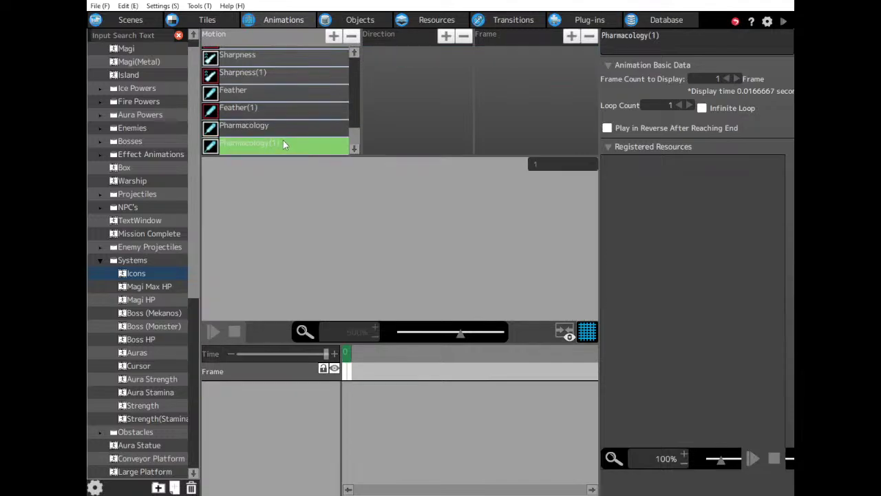
# Assign the white-bordered potion image to the Pharmacology motion's frame and the red-bordered one to the Pharmacology(1) motion's frame.
pyautogui.click(275, 127)
pyautogui.click(531, 55)
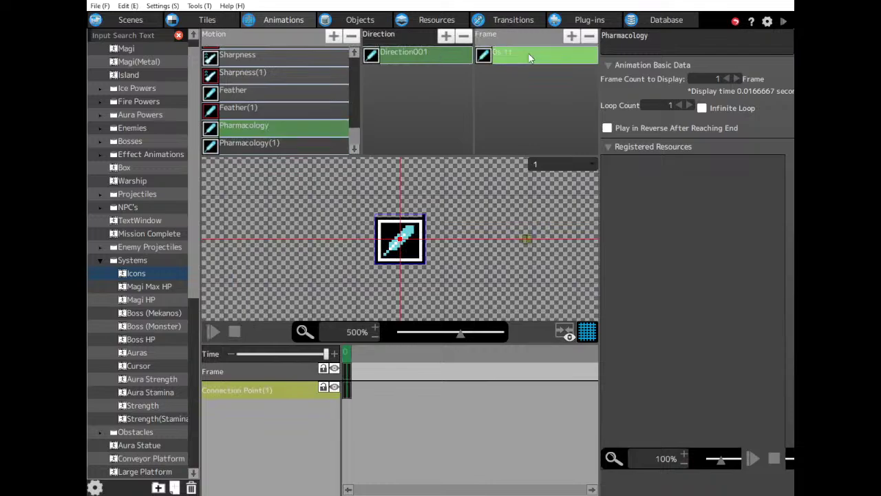
pyautogui.click(624, 353)
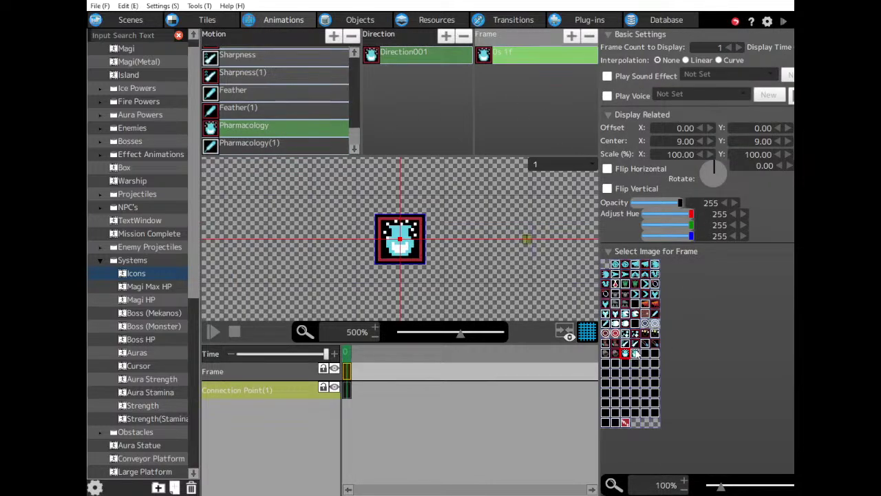
pyautogui.click(333, 145)
pyautogui.click(513, 55)
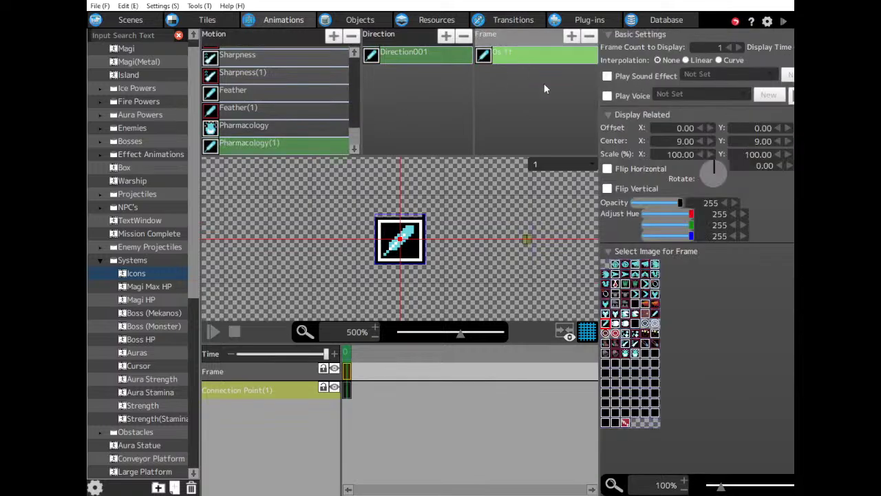
pyautogui.click(635, 353)
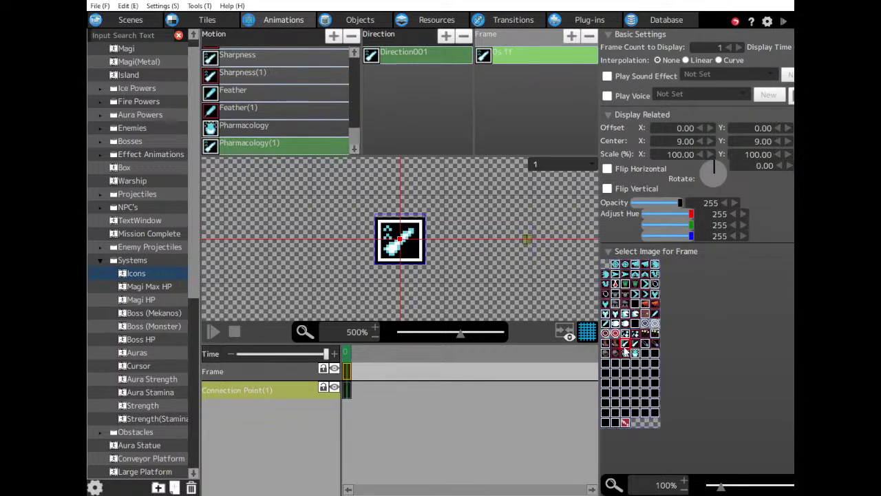
pyautogui.click(624, 354)
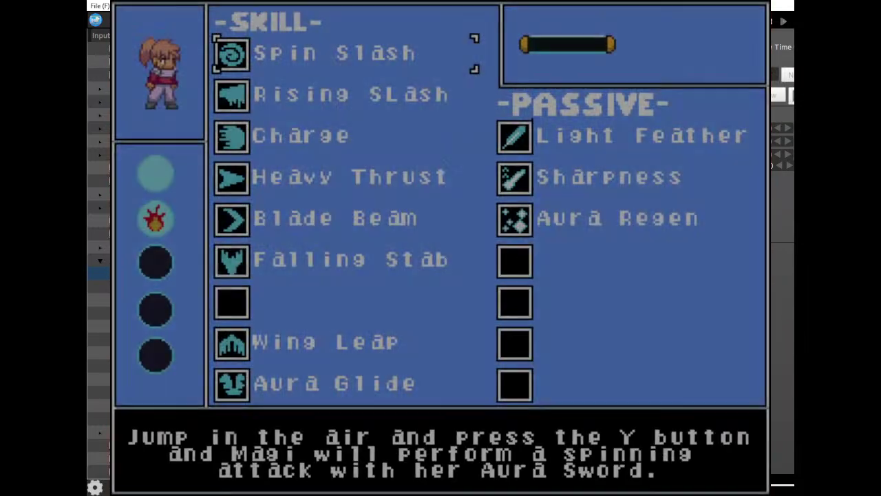
# Review the skill and passive entries with their descriptions in the test play's skill menu, including Sharpness and Aura Regen, and end the test play.
pyautogui.press('Down')
pyautogui.press('Down')
pyautogui.press('Down')
pyautogui.press('Down')
pyautogui.press('Down')
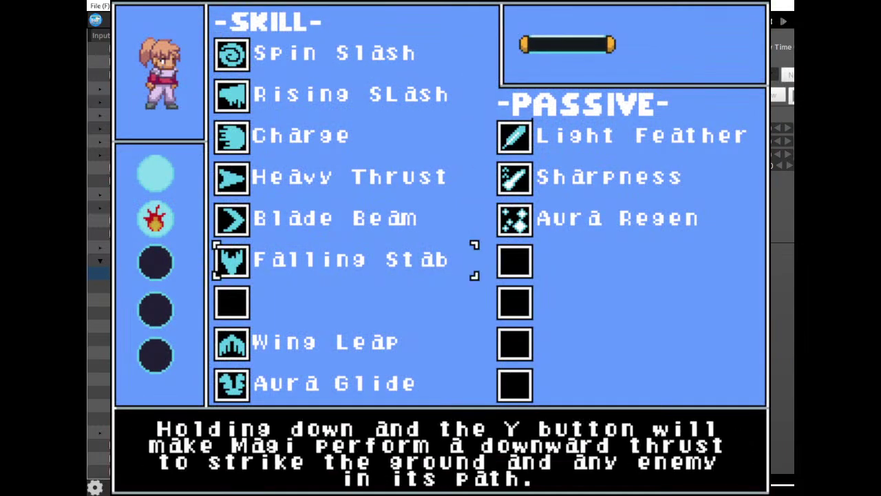
pyautogui.press('Up')
pyautogui.press('Up')
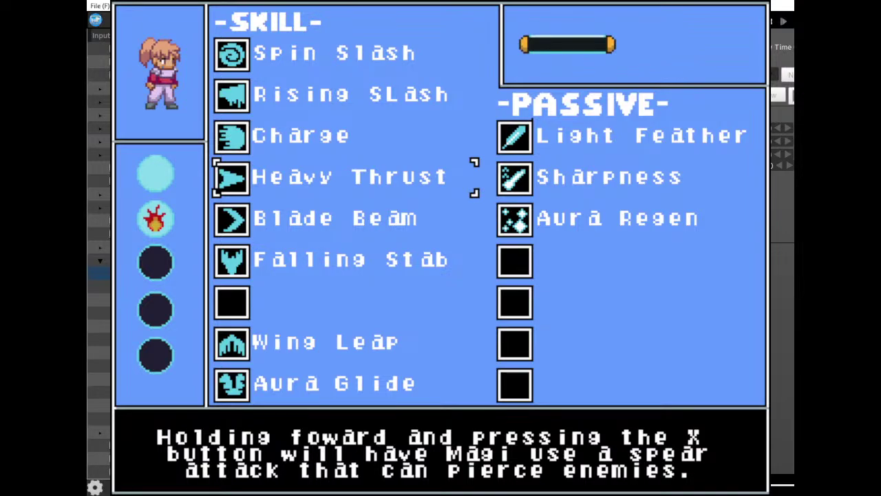
pyautogui.press('Down')
pyautogui.press('Down')
pyautogui.press('Down')
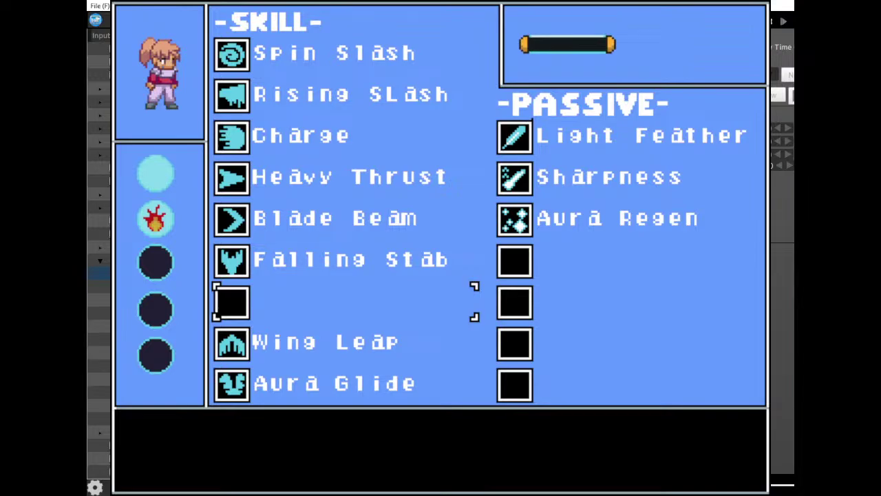
pyautogui.press('Up')
pyautogui.press('Up')
pyautogui.press('Right')
pyautogui.press('Up')
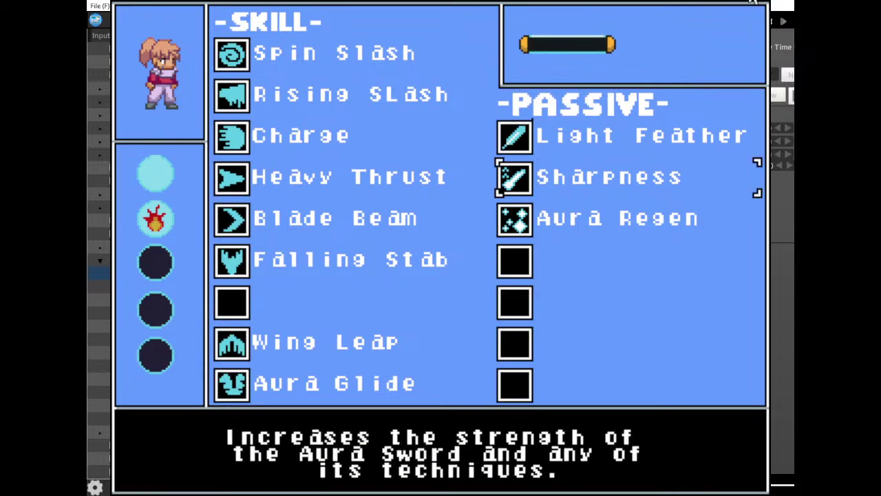
pyautogui.press('Down')
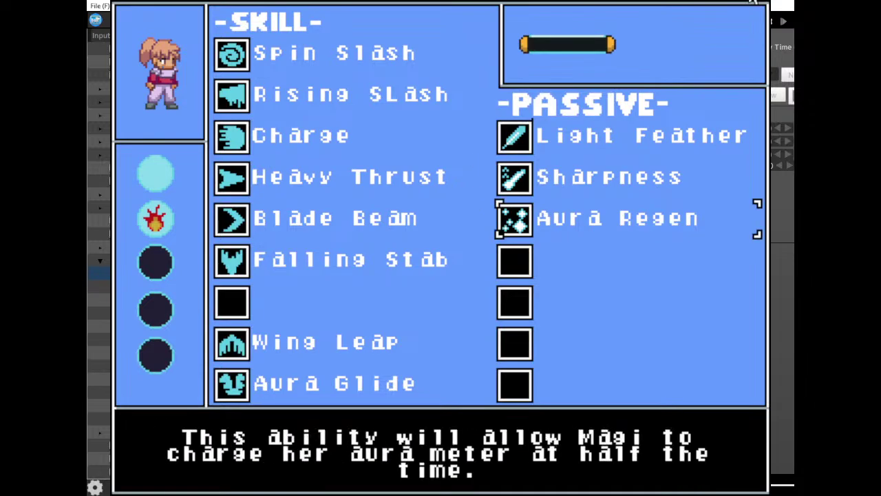
pyautogui.click(752, 3)
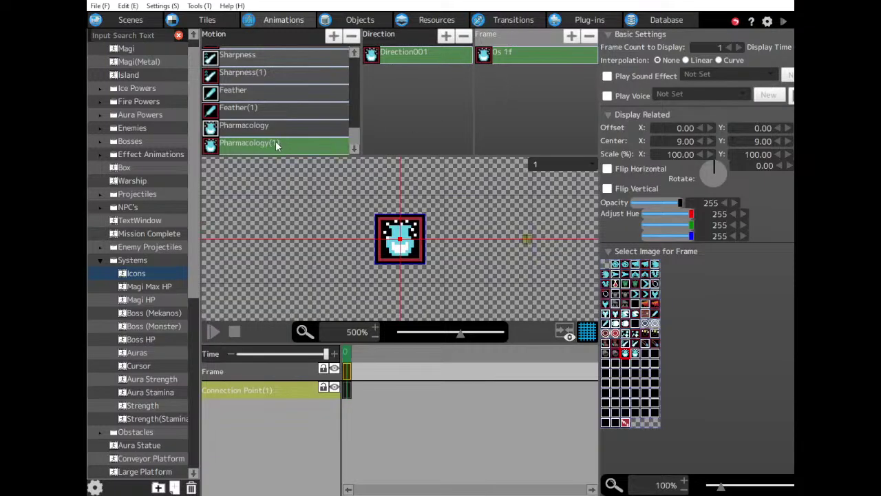
# Add an action named Pharm below Feather in the Icons object's action program.
pyautogui.click(347, 21)
pyautogui.scroll(2, 151, 278)
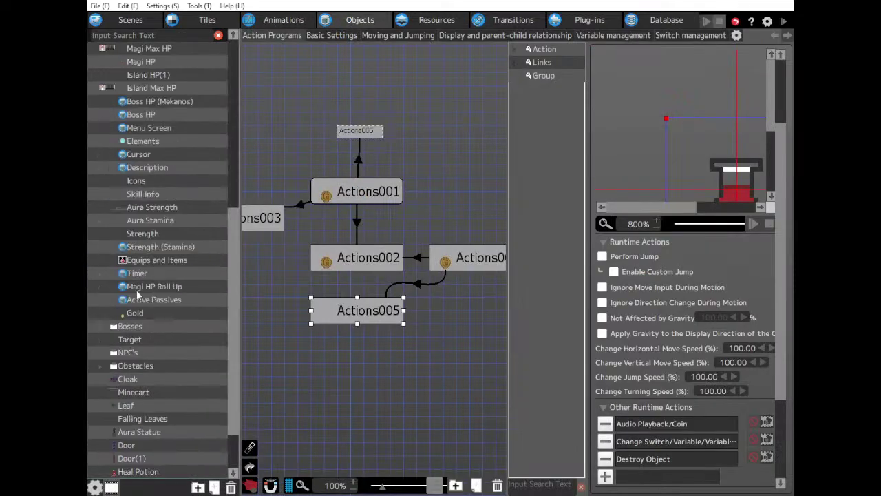
pyautogui.click(143, 193)
pyautogui.click(138, 181)
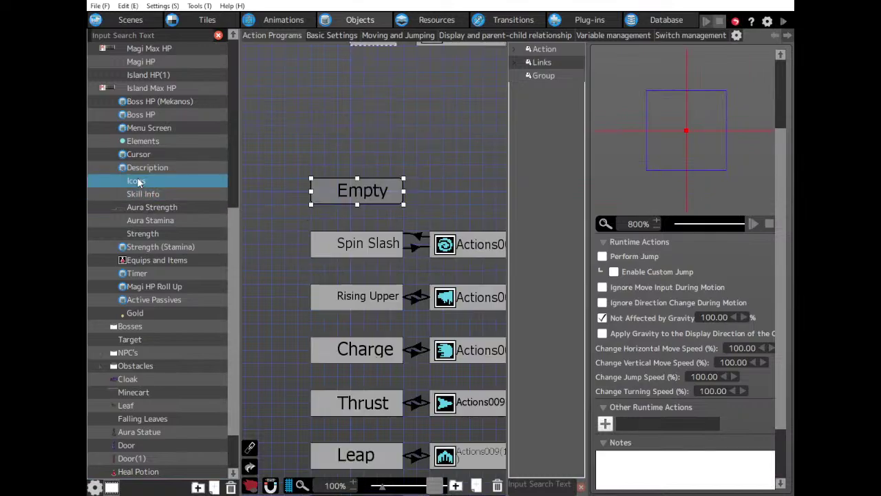
pyautogui.scroll(-10, 399, 324)
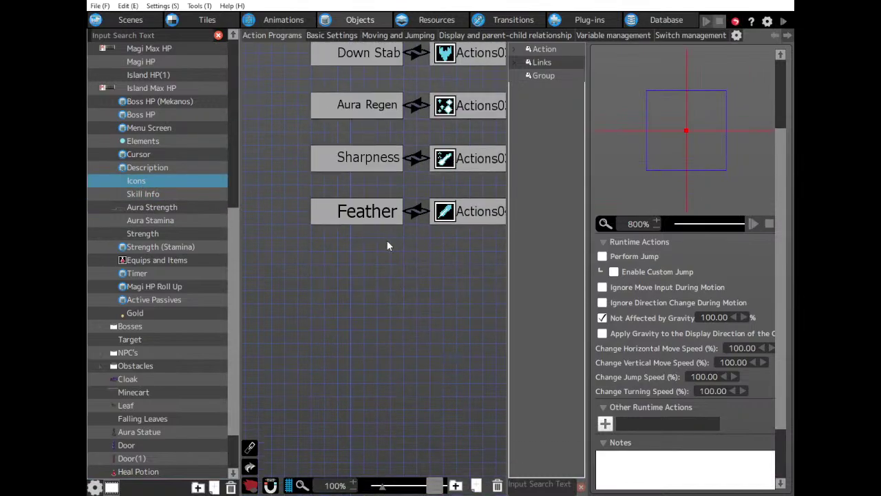
pyautogui.doubleClick(404, 248)
pyautogui.moveTo(403, 254); pyautogui.dragTo(329, 267)
pyautogui.scroll(2, 647, 63)
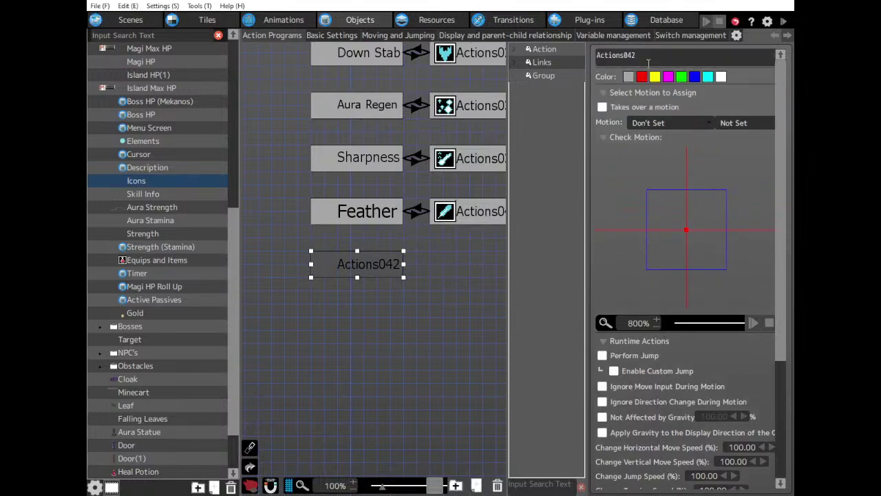
pyautogui.moveTo(647, 57); pyautogui.dragTo(416, 77)
pyautogui.write('Pharm')
pyautogui.press('Return')
# Add a second action beside Pharm and set Pharm to be not affected by gravity.
pyautogui.doubleClick(463, 274)
pyautogui.moveTo(463, 274); pyautogui.dragTo(457, 259)
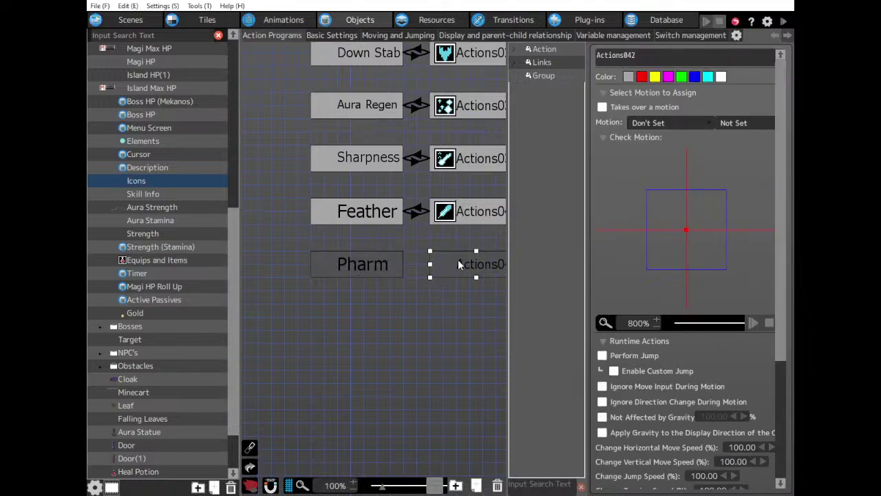
pyautogui.click(381, 258)
pyautogui.click(602, 416)
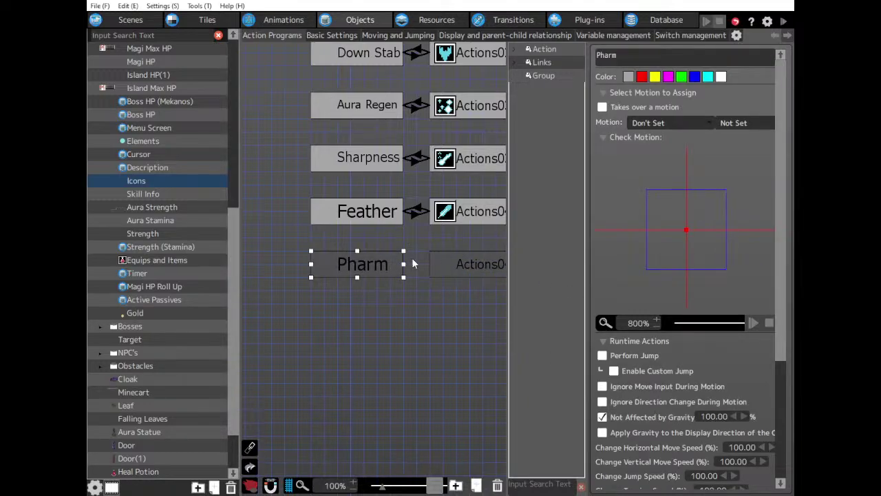
# Assign the Pharmacology motion to the new action beside Pharm.
pyautogui.click(447, 262)
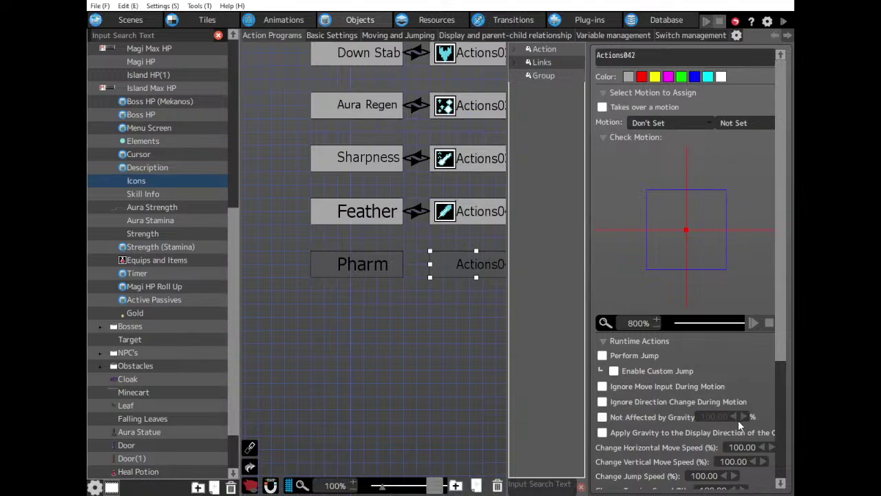
pyautogui.scroll(-3, 738, 425)
pyautogui.scroll(2, 685, 130)
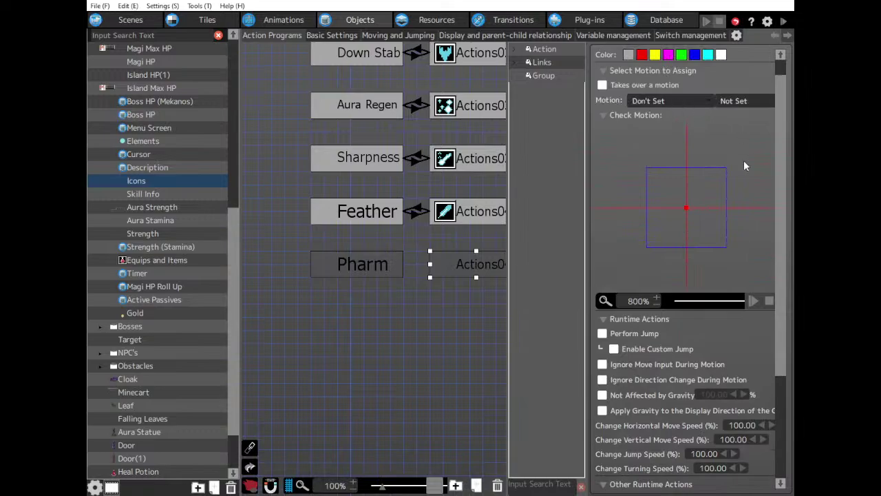
pyautogui.click(683, 416)
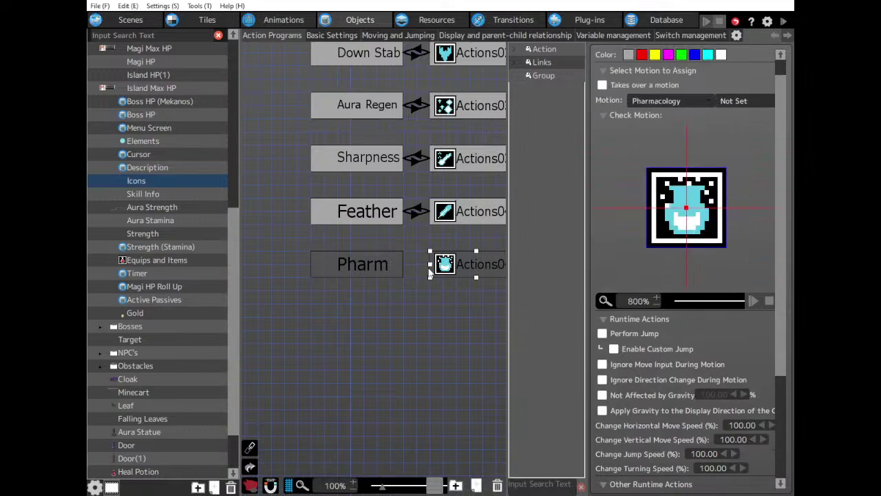
# Add a third action beside Actions042, not affected by gravity, and assign it the Pharmacology(1) motion.
pyautogui.moveTo(396, 247); pyautogui.dragTo(236, 238, button='middle')
pyautogui.click(417, 241)
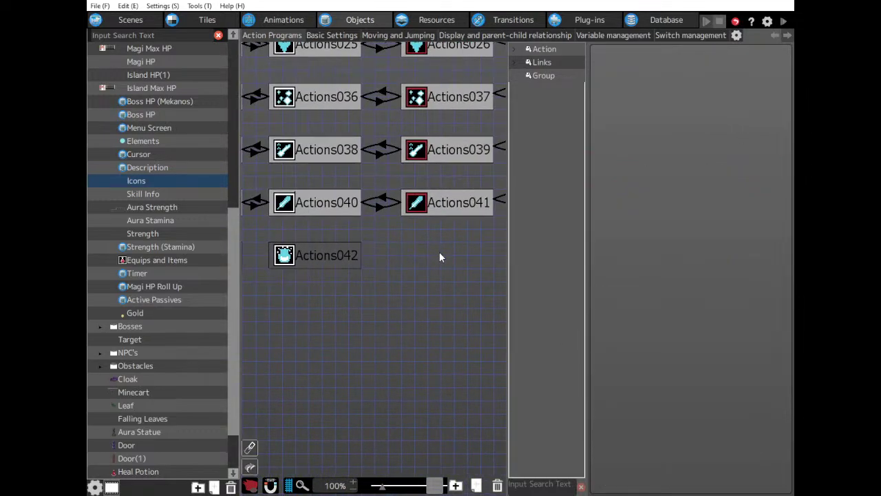
pyautogui.doubleClick(438, 251)
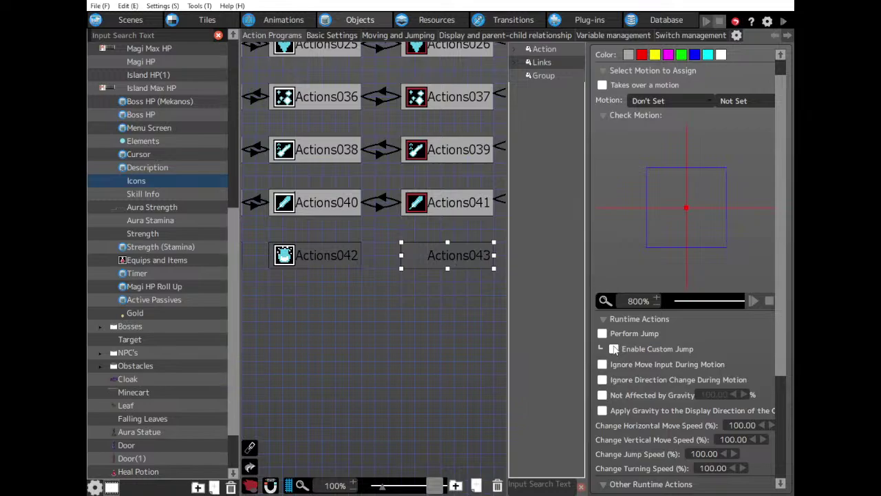
pyautogui.click(602, 395)
pyautogui.click(674, 433)
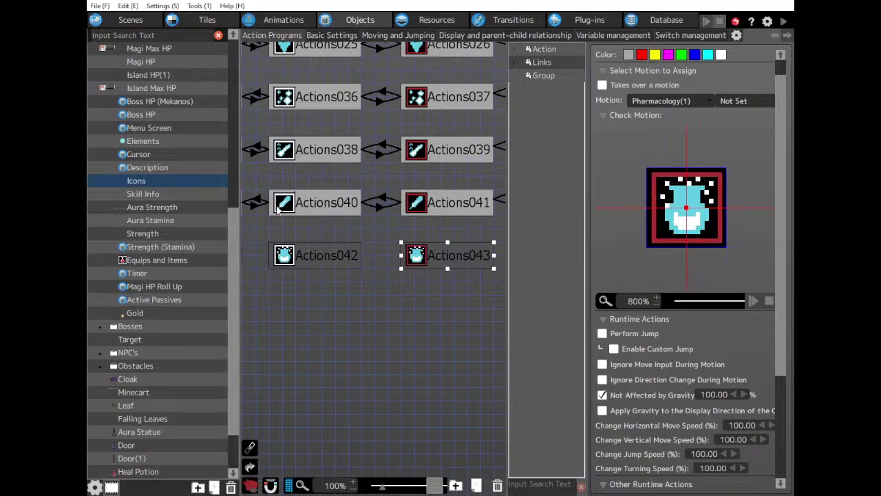
pyautogui.moveTo(278, 209); pyautogui.dragTo(330, 208, button='middle')
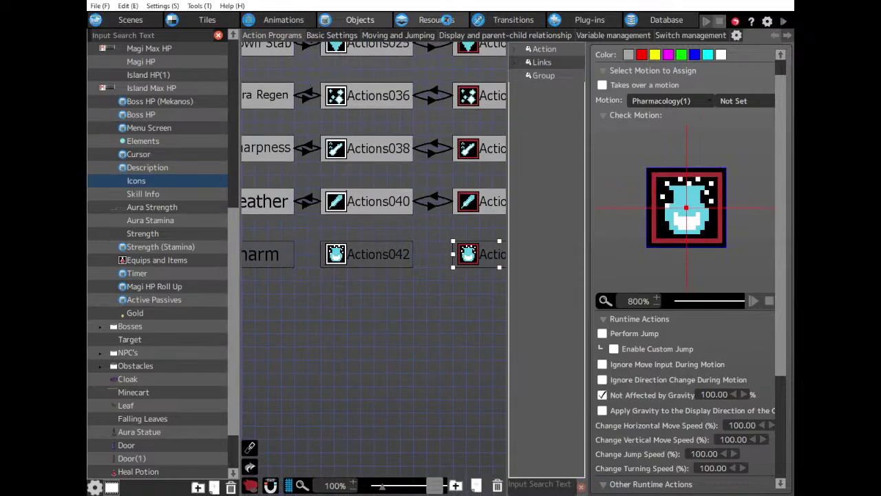
# Add a switch named Pharmacology to the SKILLS folder of the Arcanion2 Common switches.
pyautogui.click(448, 21)
pyautogui.scroll(-5, 145, 261)
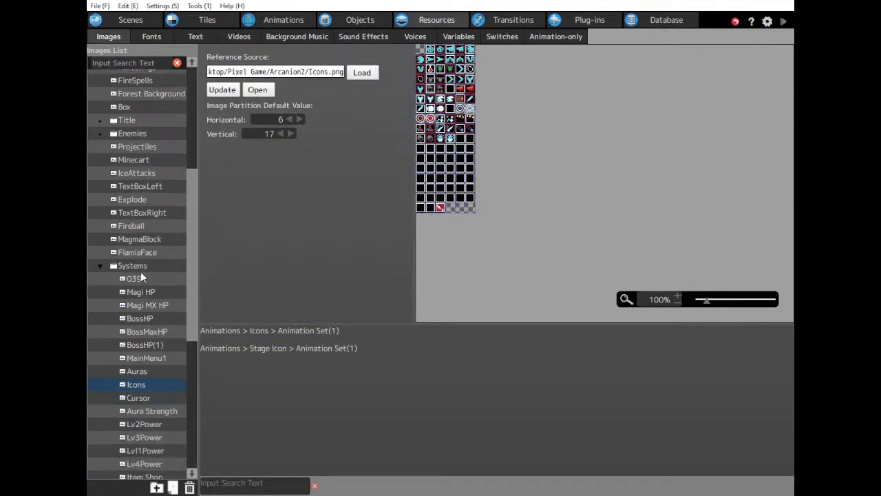
pyautogui.click(504, 37)
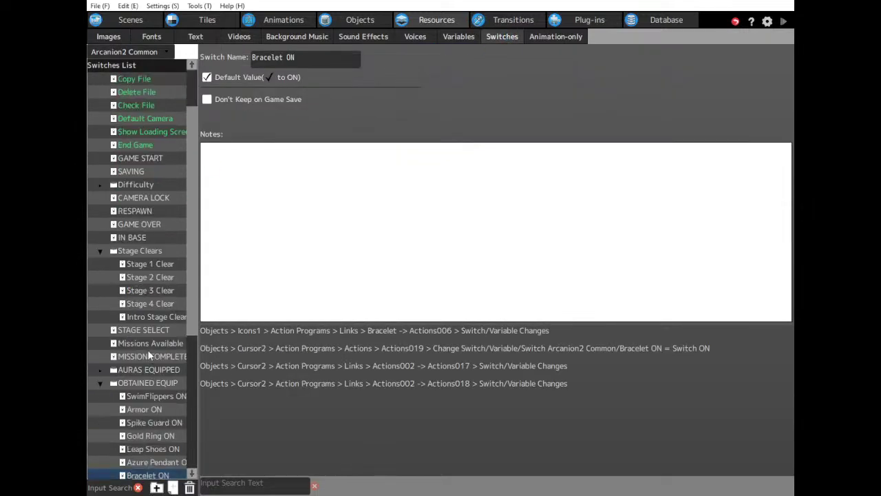
pyautogui.scroll(-4, 141, 330)
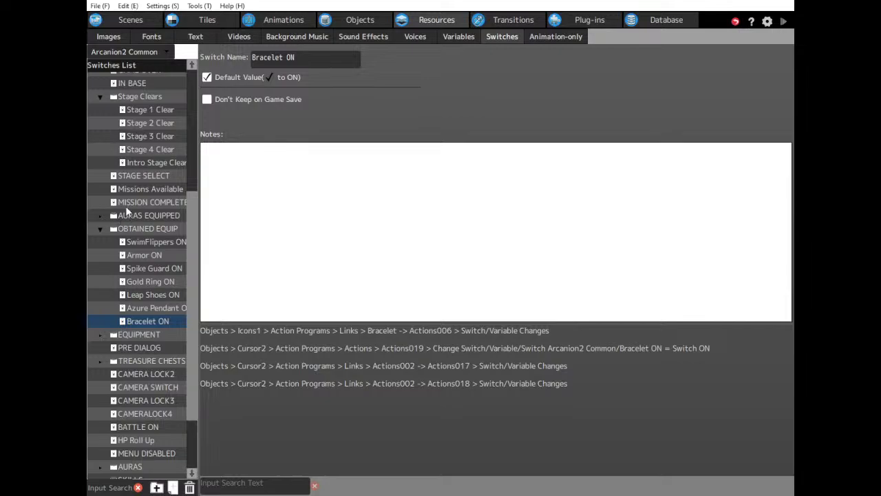
pyautogui.doubleClick(129, 230)
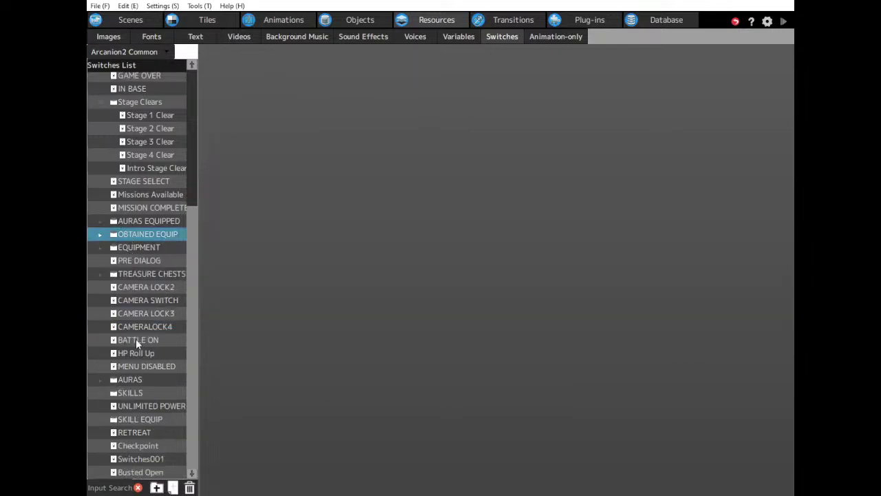
pyautogui.doubleClick(130, 393)
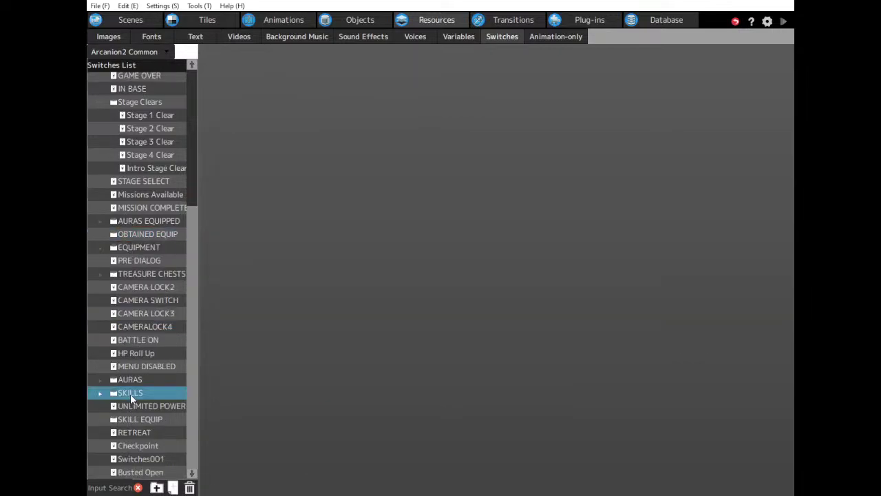
pyautogui.scroll(-5, 136, 375)
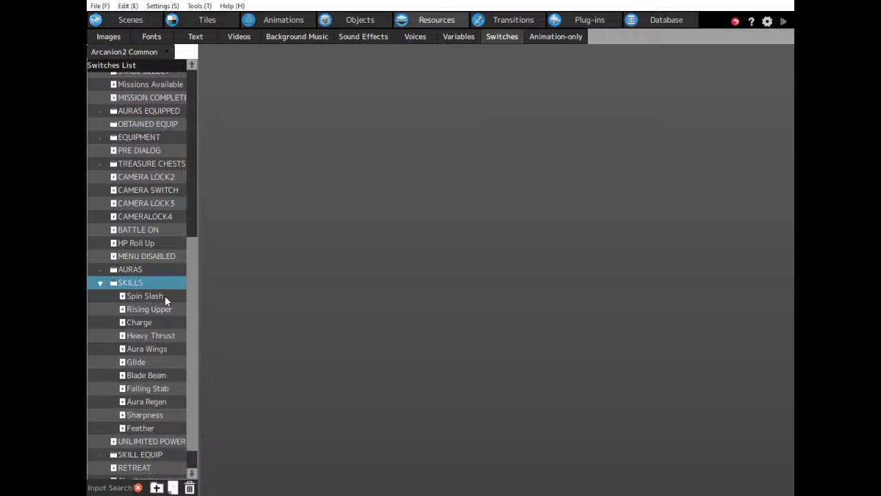
pyautogui.click(173, 487)
pyautogui.moveTo(303, 59); pyautogui.dragTo(148, 69)
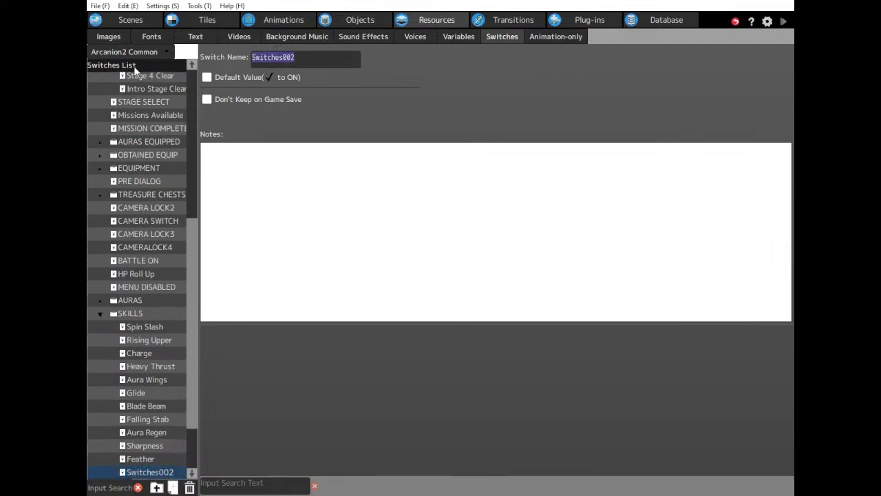
pyautogui.write('Phan')
pyautogui.write('maco')
pyautogui.write('logy')
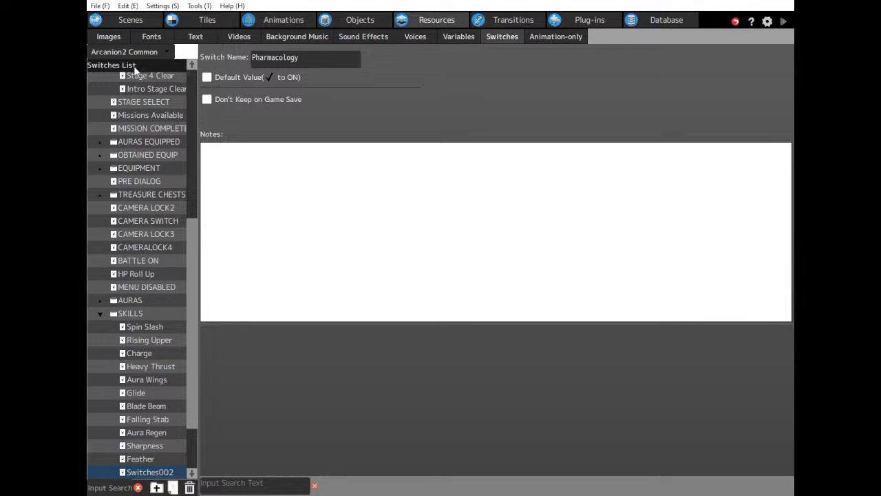
pyautogui.press('Return')
# Add a switch named Pharmacology ON to the SKILL EQUIP folder of the Arcanion2 Common switches.
pyautogui.doubleClick(136, 316)
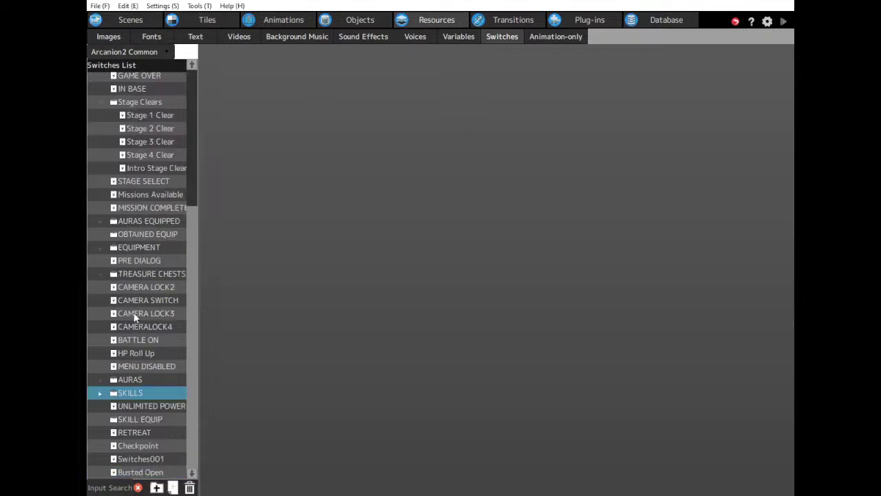
pyautogui.doubleClick(141, 418)
pyautogui.scroll(-4, 143, 406)
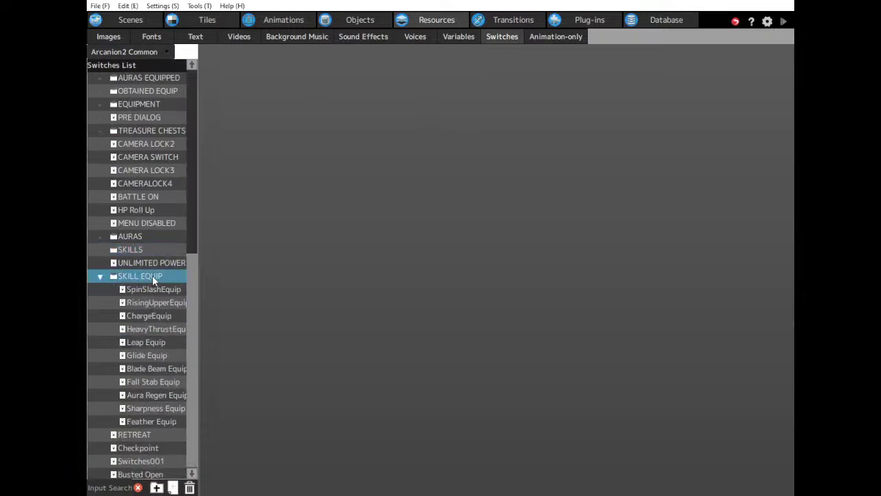
pyautogui.hotkey('ctrl', 'n')
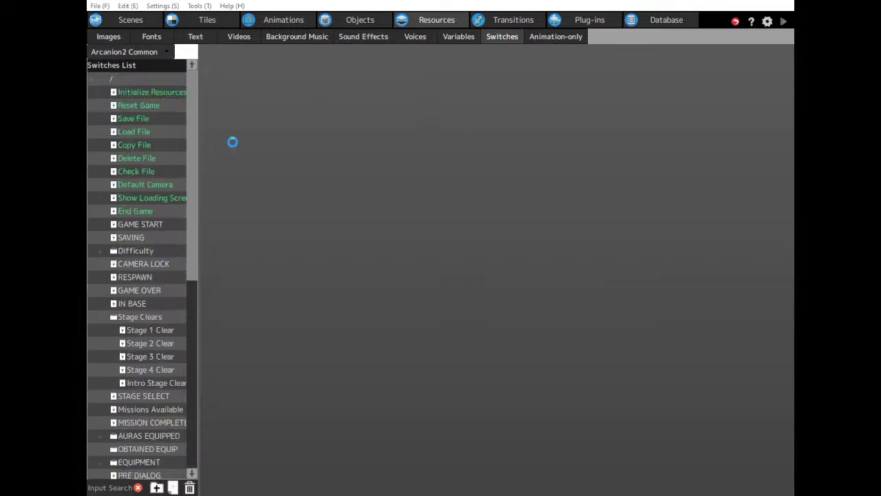
pyautogui.moveTo(300, 58); pyautogui.dragTo(118, 67)
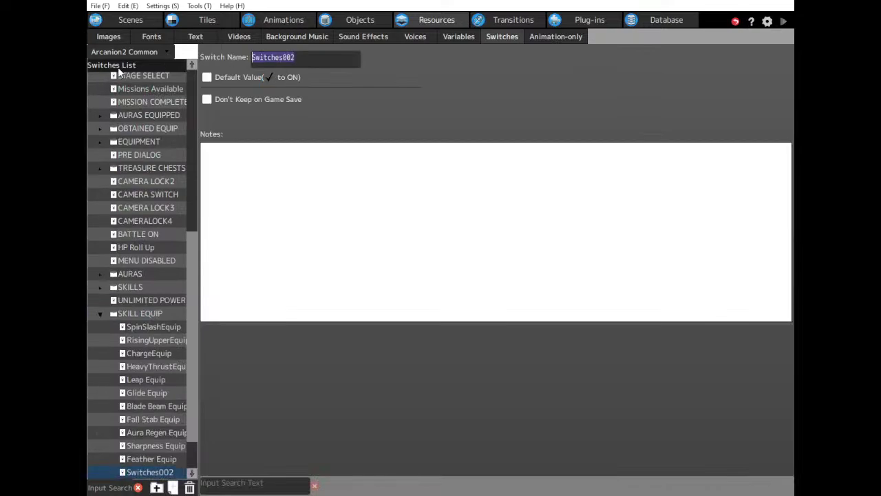
pyautogui.write('Pharmacolo')
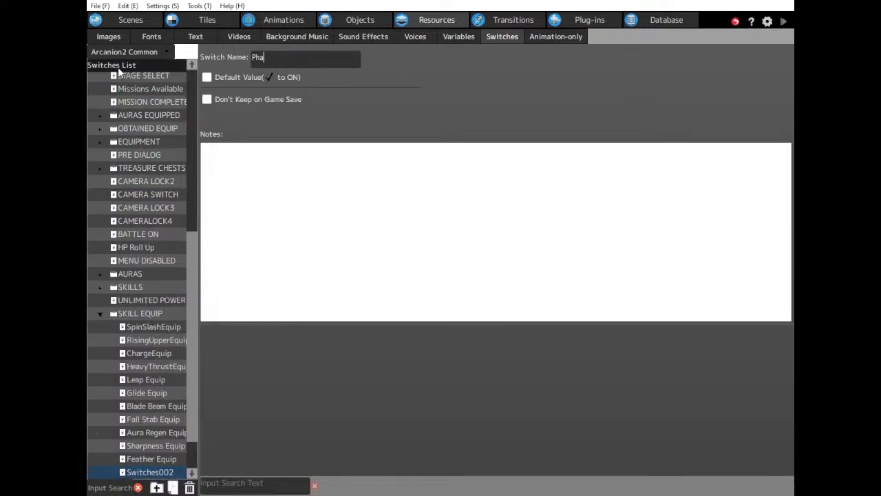
pyautogui.write('gy ON')
pyautogui.press('Return')
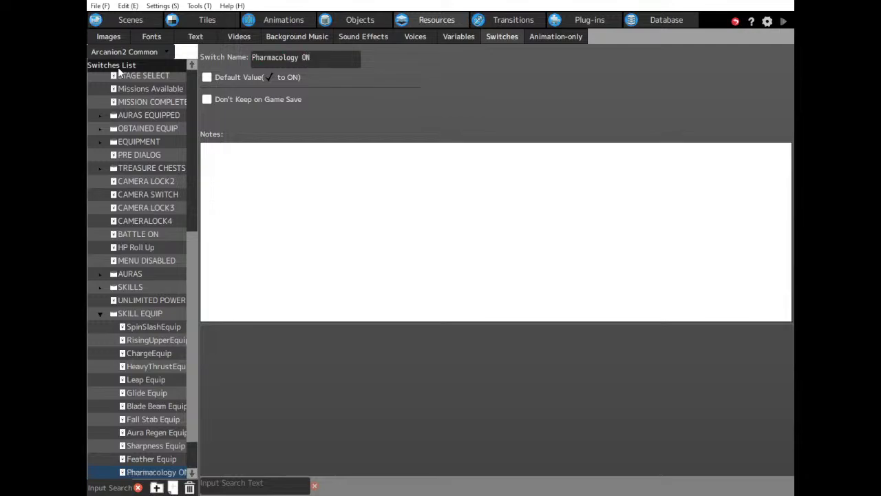
# Examine the Thunder Obtained switch in the AURAS folder of the Arcanion2 Common switches.
pyautogui.click(373, 25)
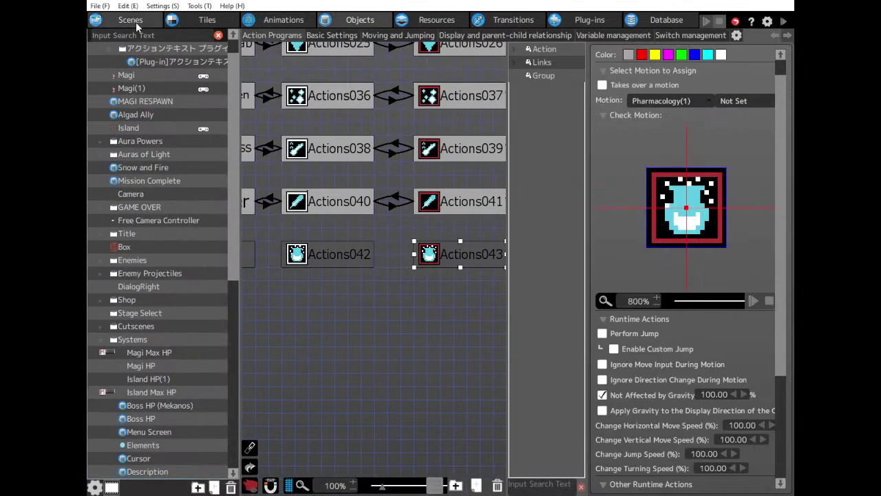
pyautogui.click(441, 21)
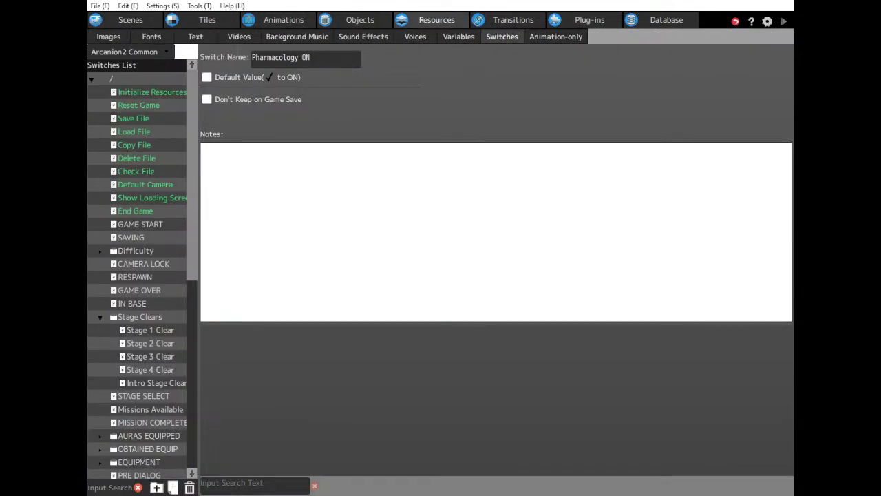
pyautogui.scroll(-4, 146, 349)
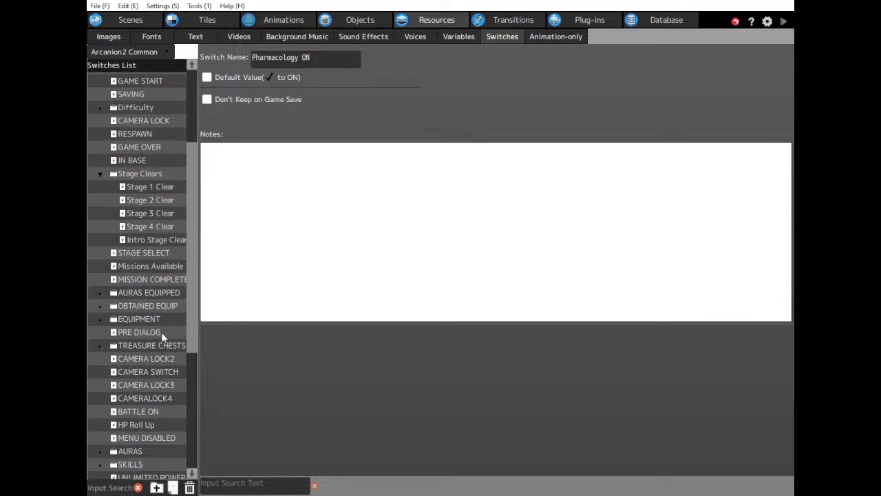
pyautogui.click(144, 294)
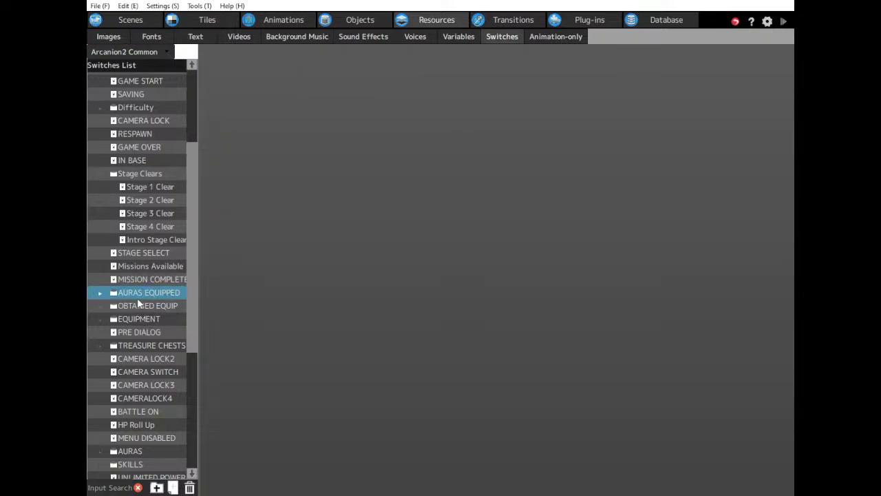
pyautogui.scroll(-2, 124, 386)
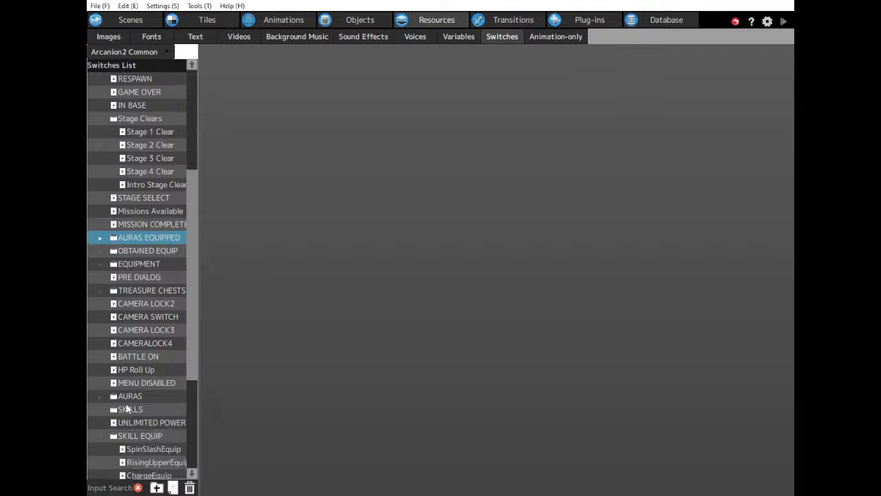
pyautogui.doubleClick(129, 396)
pyautogui.scroll(-2, 142, 407)
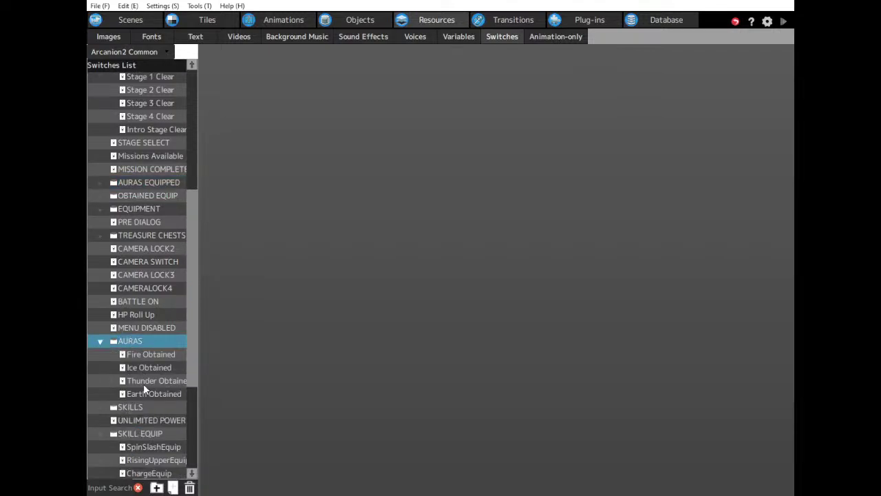
pyautogui.click(145, 382)
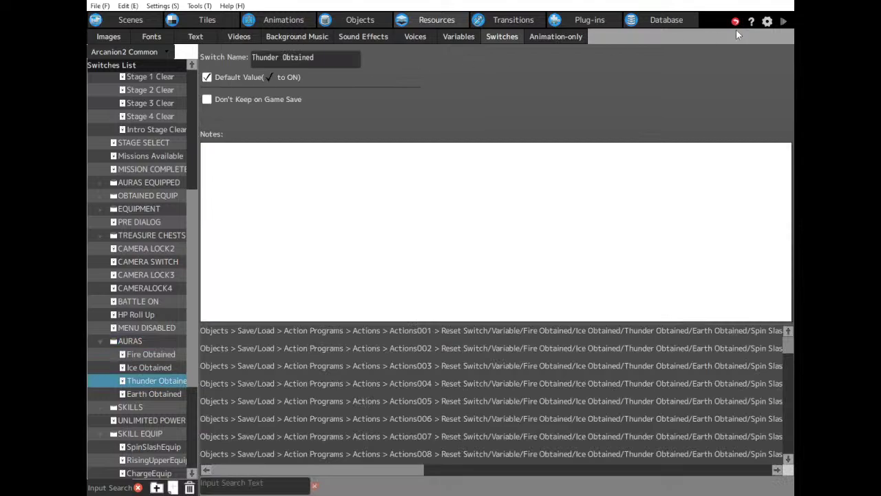
# Test-play the game and equip the fire aura in the in-game skill menu.
pyautogui.click(782, 22)
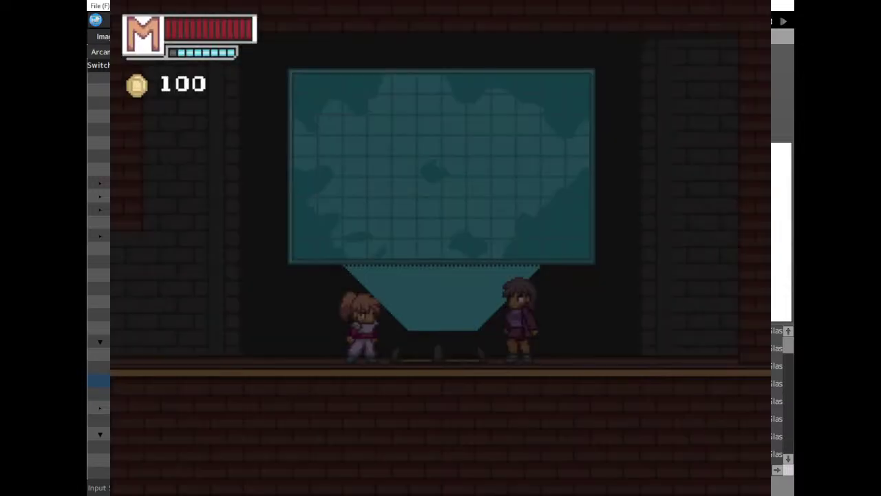
pyautogui.press('Left')
pyautogui.press('Return')
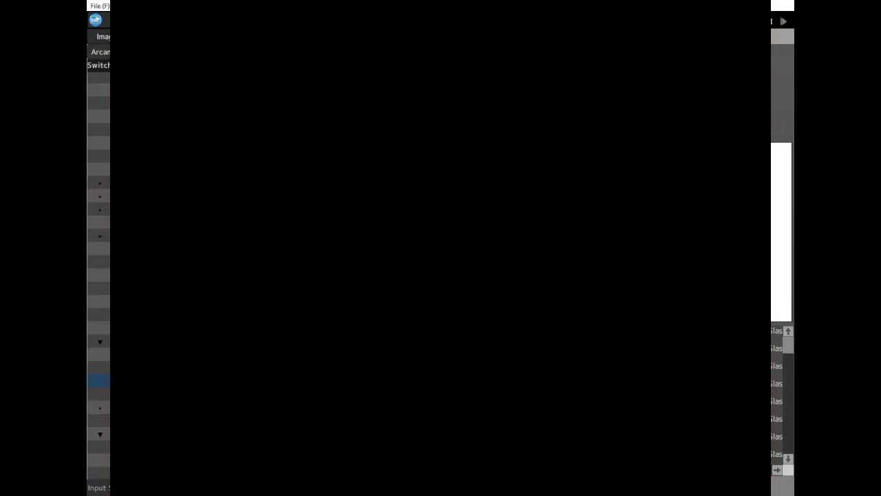
pyautogui.press('Left')
pyautogui.press('Down')
pyautogui.press('Down')
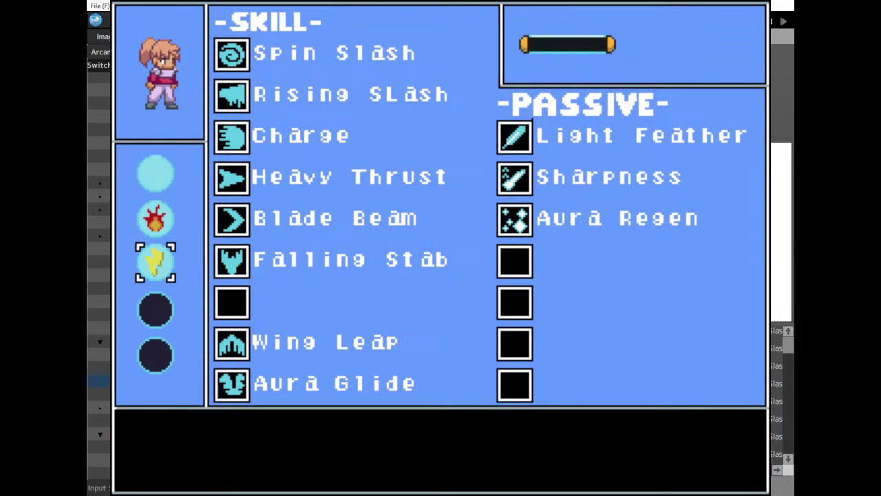
pyautogui.press('Up')
pyautogui.press('Down')
pyautogui.press('Up')
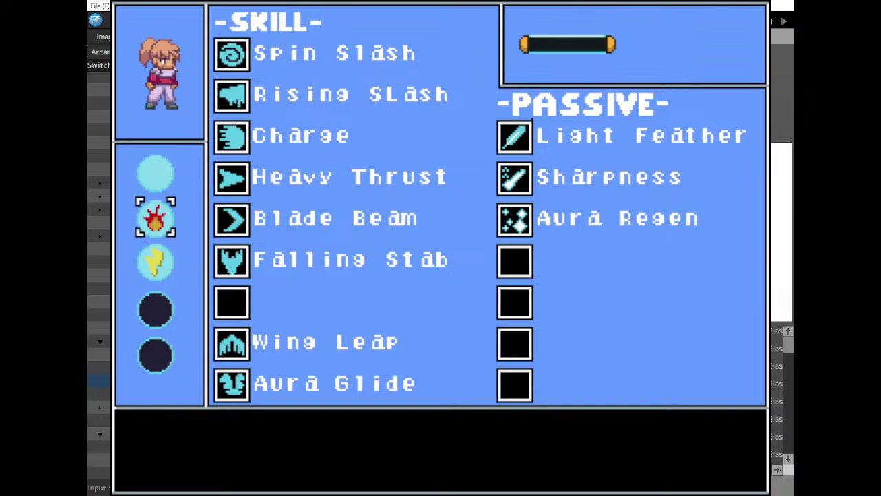
pyautogui.press('Down')
pyautogui.press('Up')
pyautogui.press('Return')
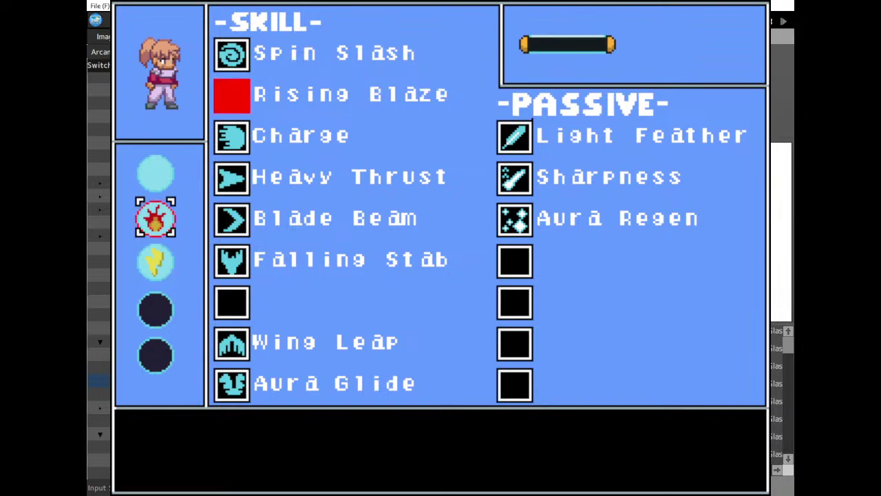
# Return to the stage and test the fire aura attacks on the ground and in mid-air, facing both directions.
pyautogui.press('Escape')
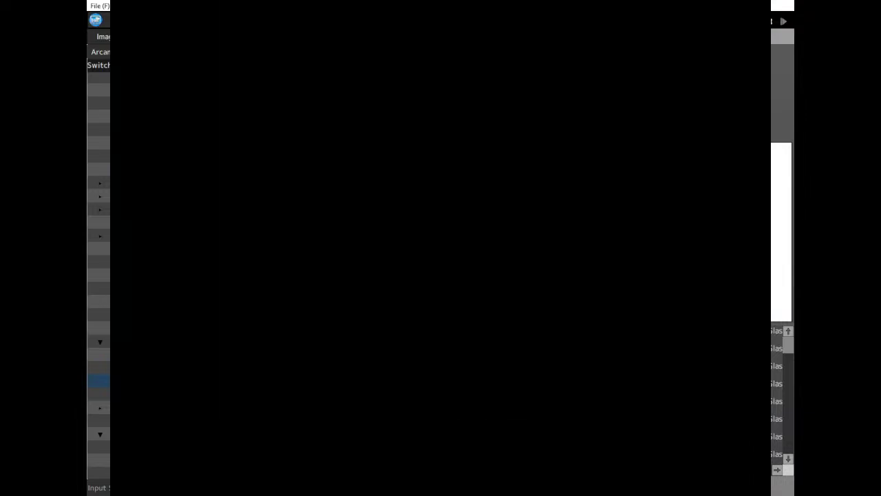
pyautogui.press('Right')
pyautogui.press('Left')
pyautogui.press('x')
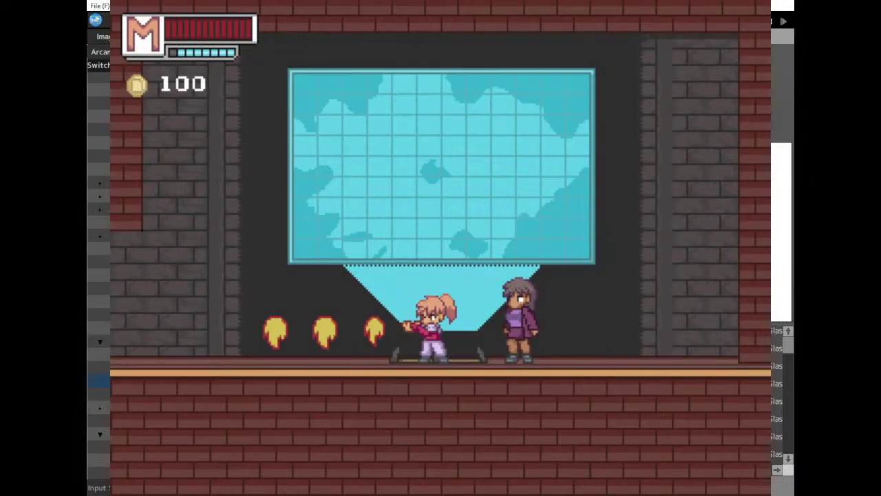
pyautogui.press('z')
pyautogui.press('x')
pyautogui.press('Right')
pyautogui.press('x')
pyautogui.press('Left')
pyautogui.press('z')
pyautogui.press('x')
pyautogui.press('x')
pyautogui.press('x')
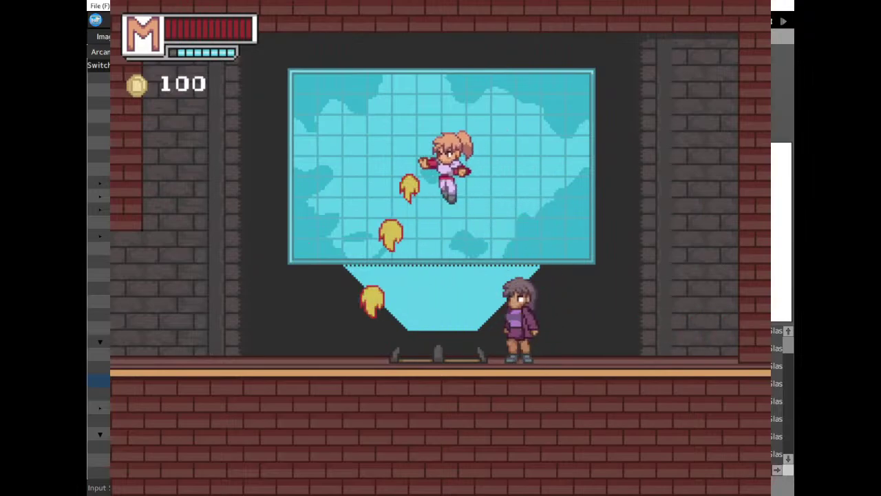
pyautogui.press('Right')
pyautogui.press('x')
pyautogui.press('x')
pyautogui.press('z')
pyautogui.press('x')
pyautogui.press('x')
pyautogui.press('x')
pyautogui.press('x')
pyautogui.press('x')
pyautogui.press('x')
pyautogui.press('Right')
pyautogui.press('z')
pyautogui.press('x')
pyautogui.press('x')
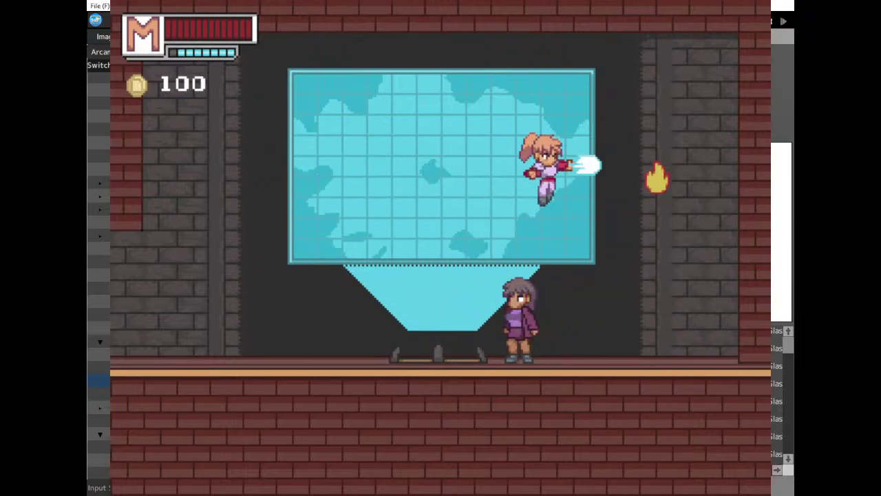
pyautogui.press('z')
pyautogui.press('x')
pyautogui.press('x')
pyautogui.press('c')
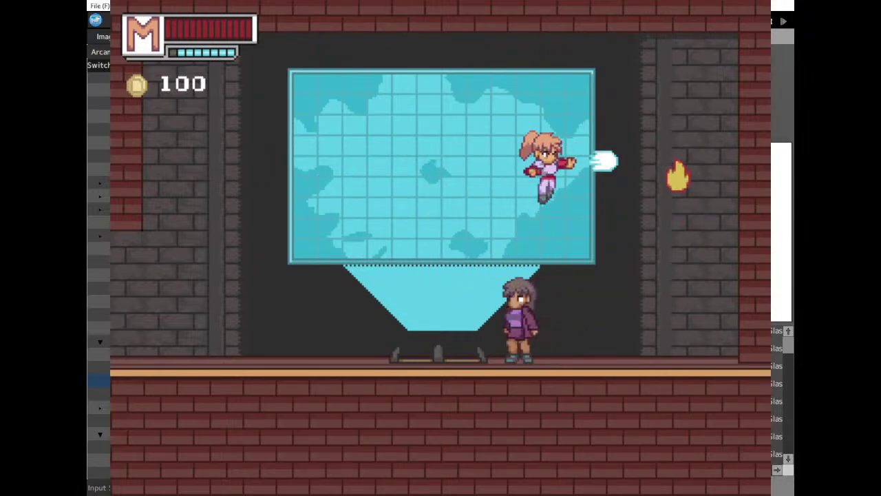
pyautogui.press('c')
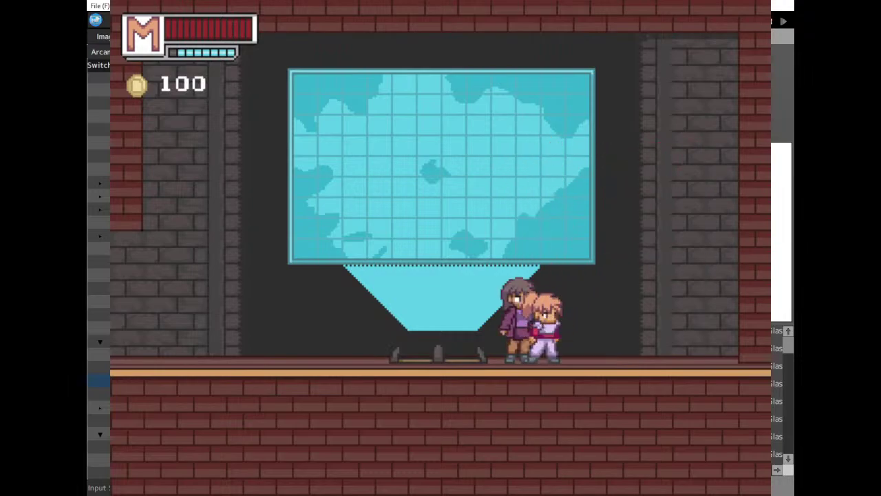
# Reopen the in-game skill menu and unequip the fire aura.
pyautogui.press('Right')
pyautogui.press('Left')
pyautogui.press('Return')
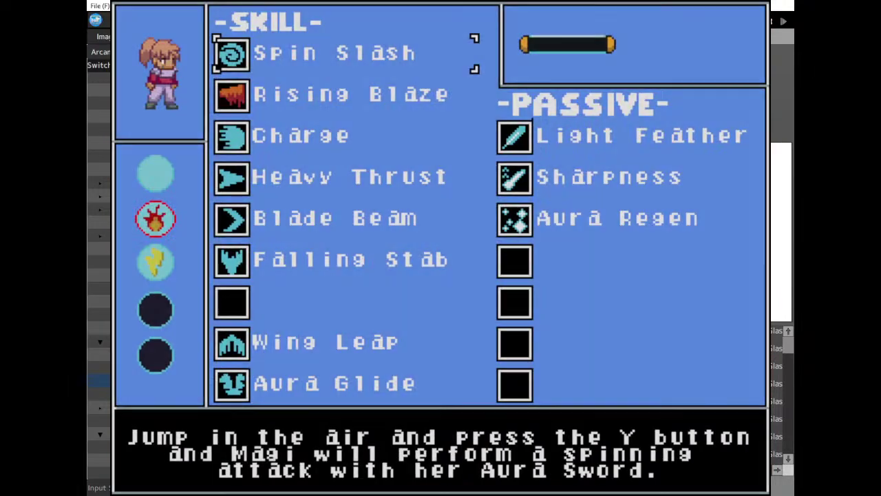
pyautogui.press('Down')
pyautogui.press('Down')
pyautogui.press('Down')
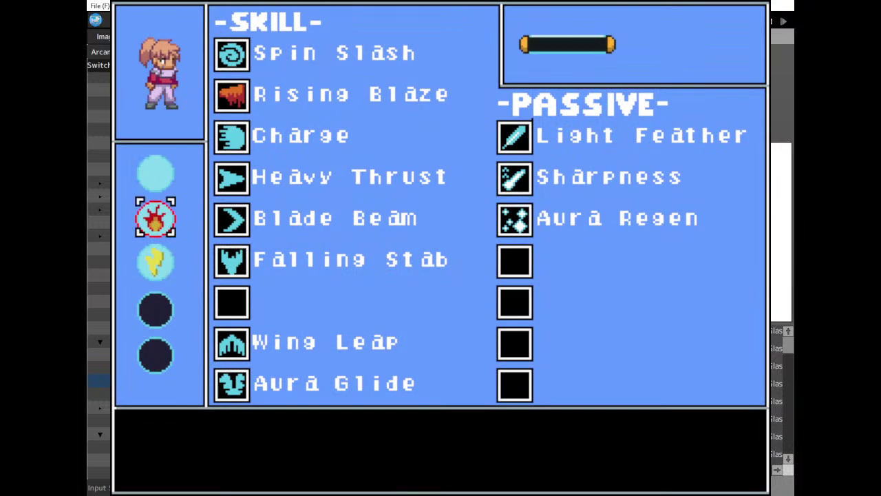
pyautogui.press('z')
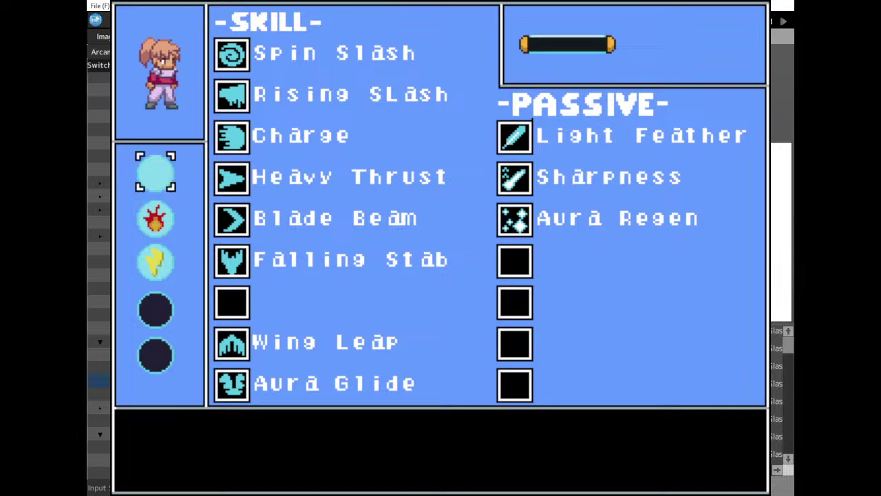
# Equip the Heavy Thrust skill and test the character's attack with it in the stage.
pyautogui.press('Right')
pyautogui.press('Down')
pyautogui.press('Down')
pyautogui.press('Down')
pyautogui.press('Escape')
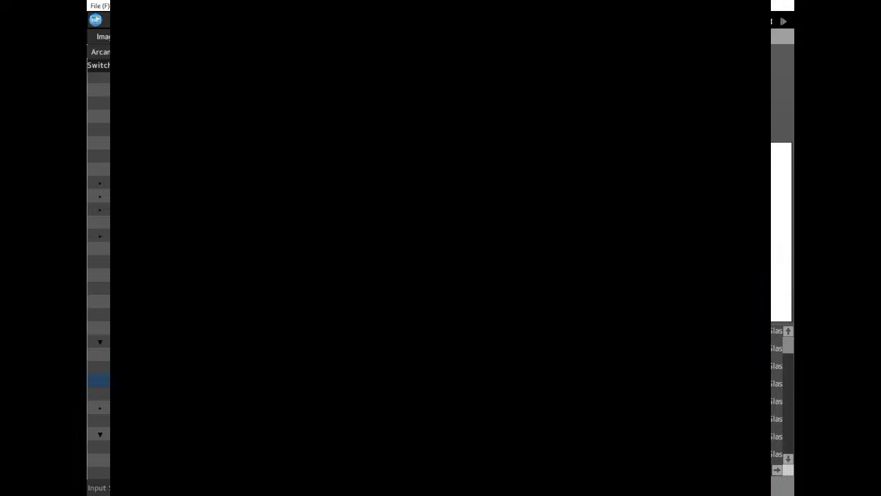
pyautogui.press('Left')
pyautogui.press('x')
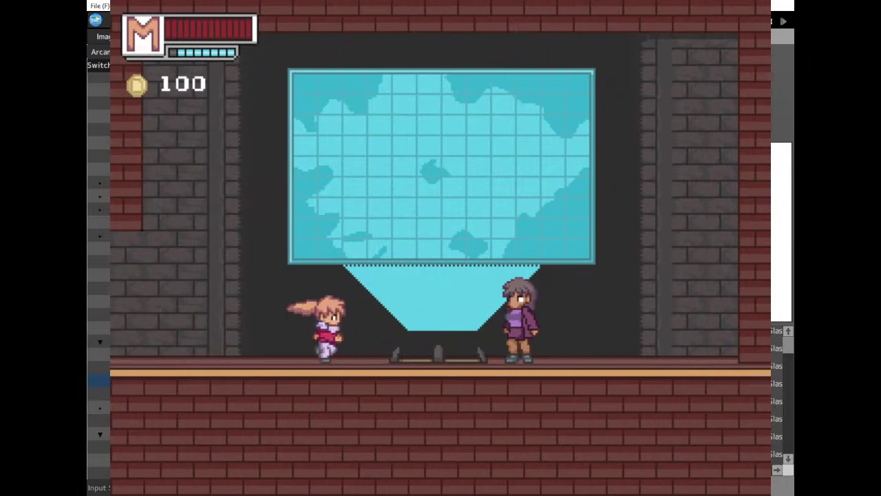
pyautogui.press('Right')
pyautogui.press('x')
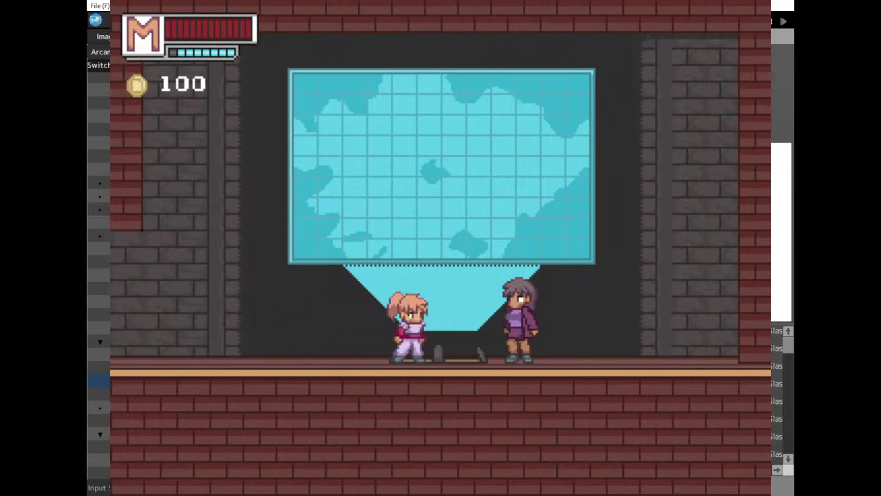
pyautogui.press('Left')
pyautogui.press('Right')
# Swap the equipped Heavy Thrust skill for Blade Beam in the in-game skill menu.
pyautogui.press('Escape')
pyautogui.press('Down')
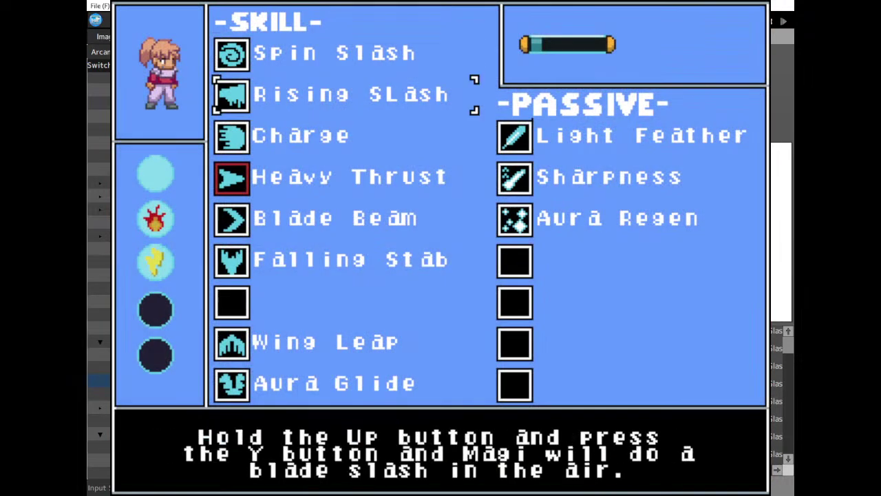
pyautogui.press('Down')
pyautogui.press('Down')
pyautogui.press('Down')
pyautogui.press('z')
pyautogui.press('Escape')
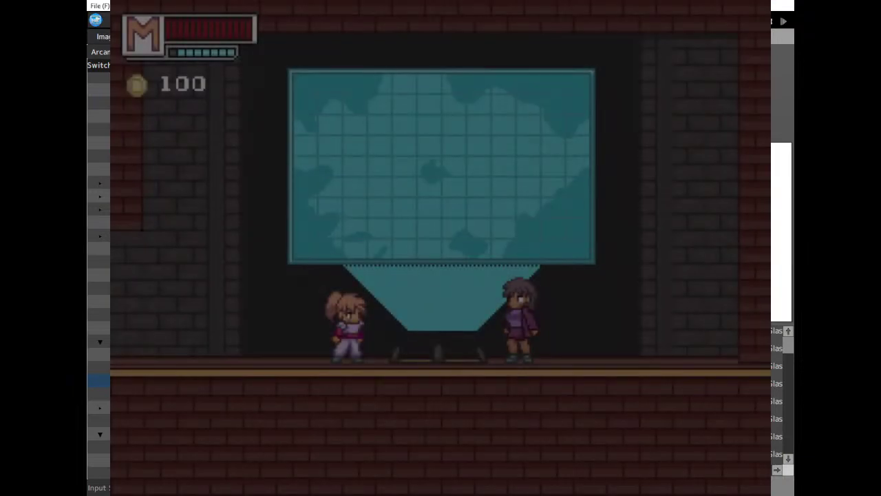
# Test the Blade Beam attack in the stage, facing both directions.
pyautogui.press('x')
pyautogui.press('Right')
pyautogui.press('x')
pyautogui.press('Left')
pyautogui.press('x')
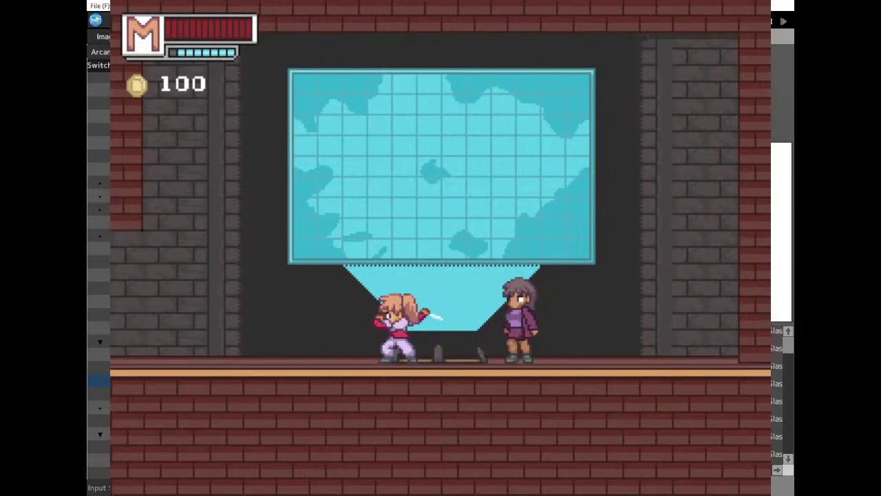
pyautogui.press('Left')
pyautogui.press('x')
pyautogui.press('Right')
# Reopen the in-game skill menu, unequip Blade Beam and highlight Heavy Thrust.
pyautogui.press('Escape')
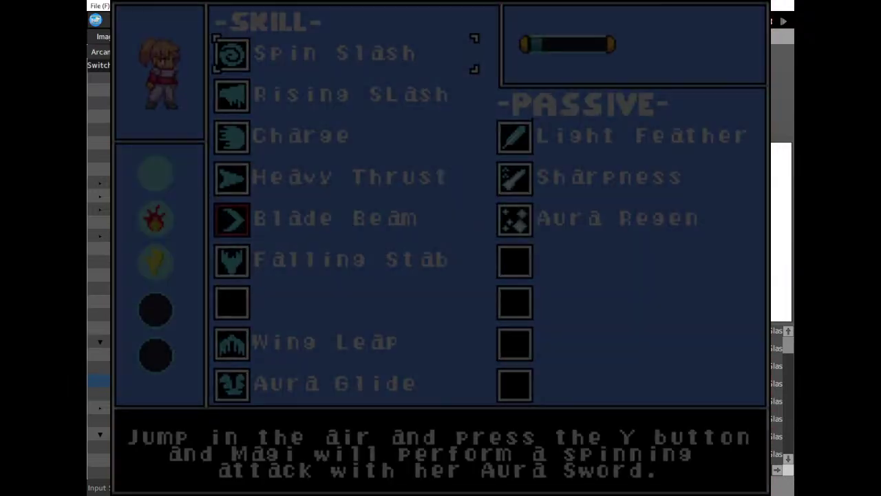
pyautogui.press('Down')
pyautogui.press('Down')
pyautogui.press('Down')
pyautogui.press('Down')
pyautogui.press('Up')
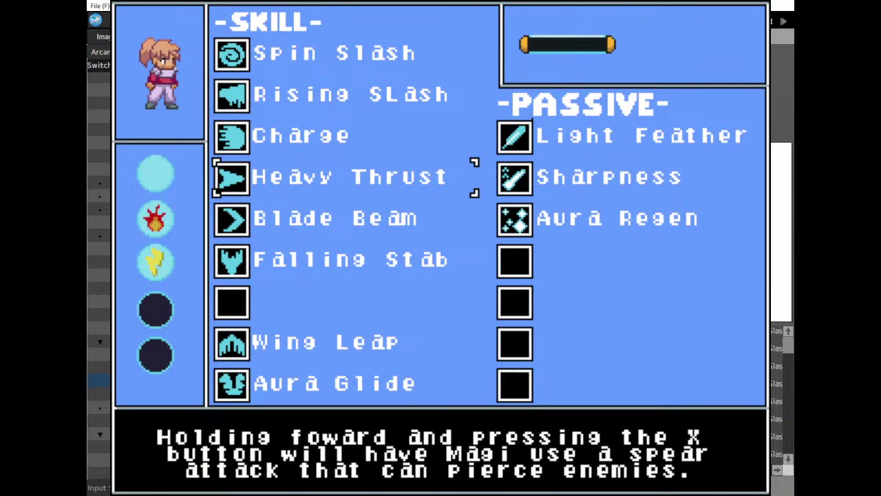
# Activate the lightning aura in the in-game skill menu after checking the Falling Stab skill description.
pyautogui.press('Down')
pyautogui.press('Down')
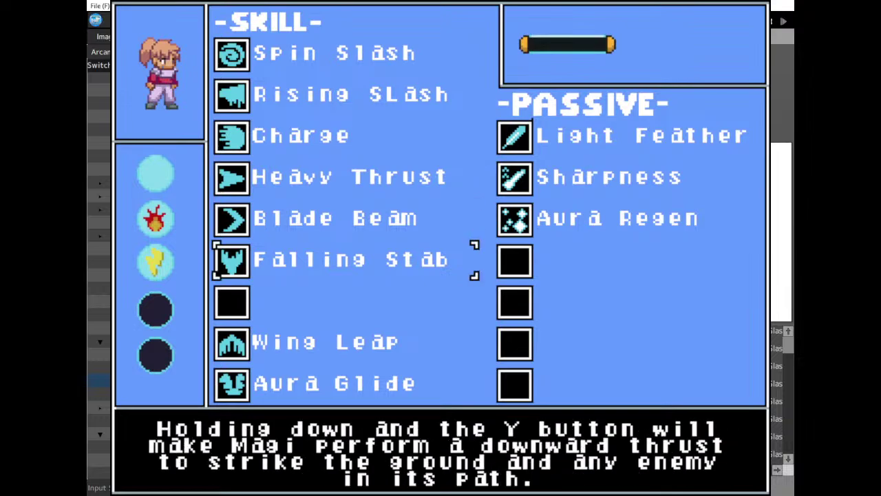
pyautogui.press('Up')
pyautogui.press('Left')
pyautogui.press('z')
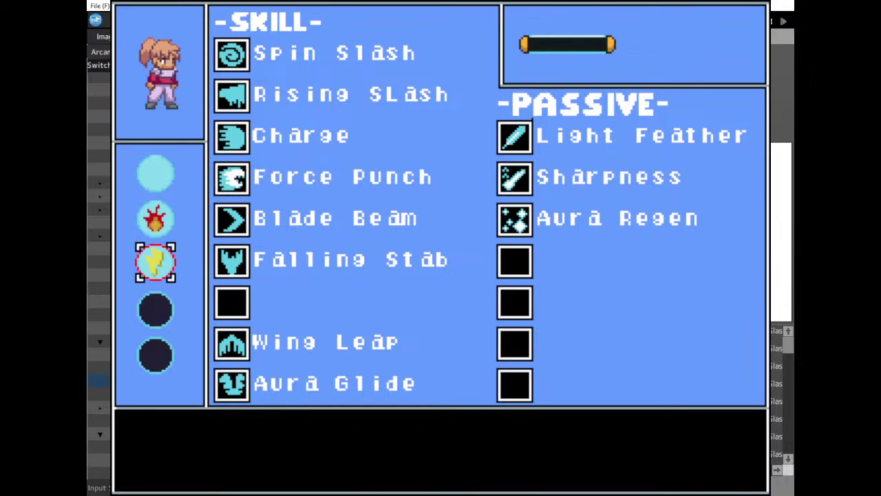
# Equip the lightning aura's Force Punch skill and return to the stage.
pyautogui.press('Right')
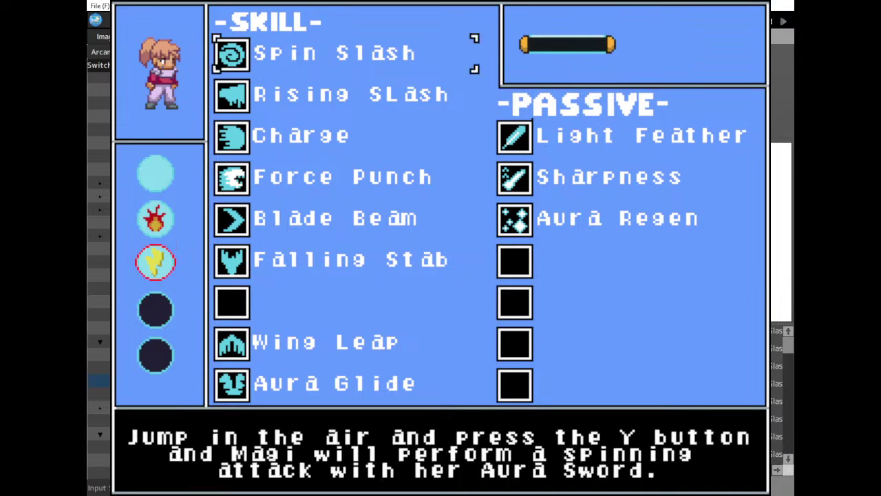
pyautogui.press('Down')
pyautogui.press('Down')
pyautogui.press('Down')
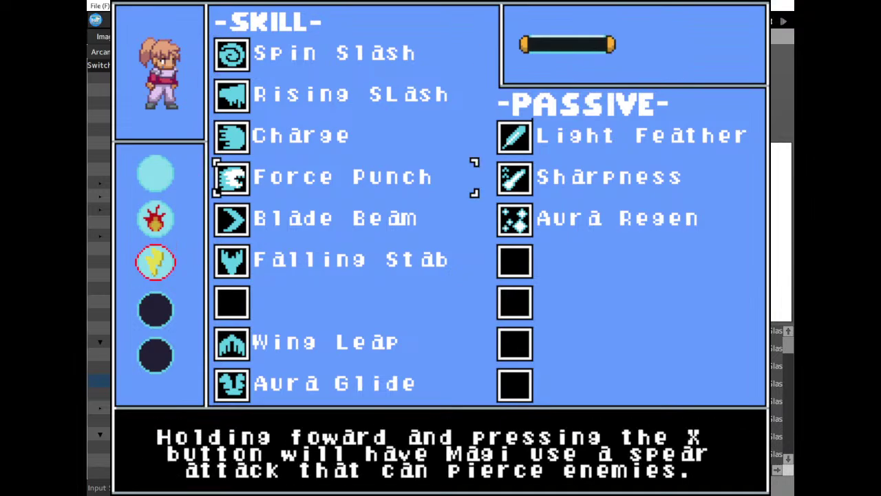
pyautogui.press('x')
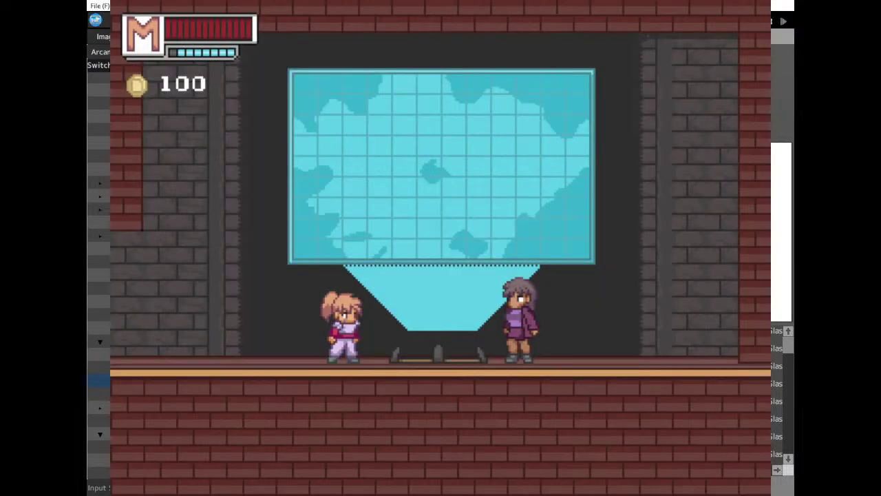
# Test the Force Punch attack in the map room, facing both directions.
pyautogui.press('Left')
pyautogui.press('Right')
pyautogui.press('z')
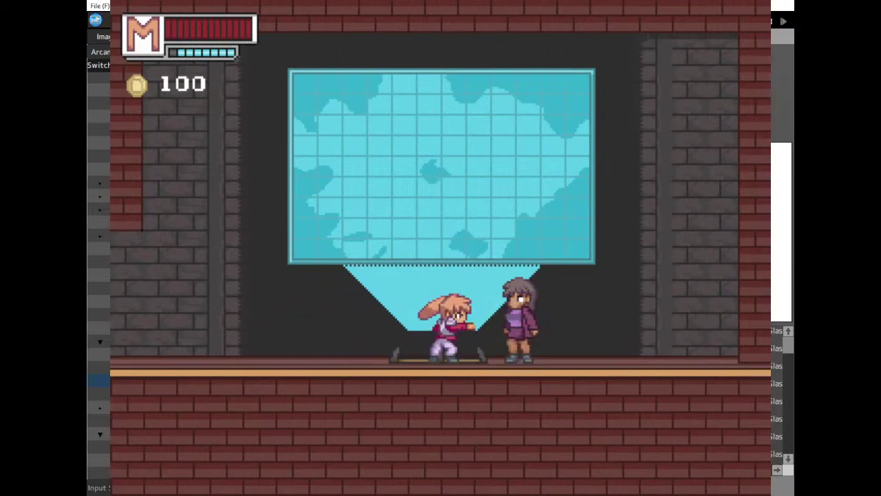
pyautogui.press('Left')
pyautogui.press('z')
pyautogui.press('Right')
pyautogui.press('z')
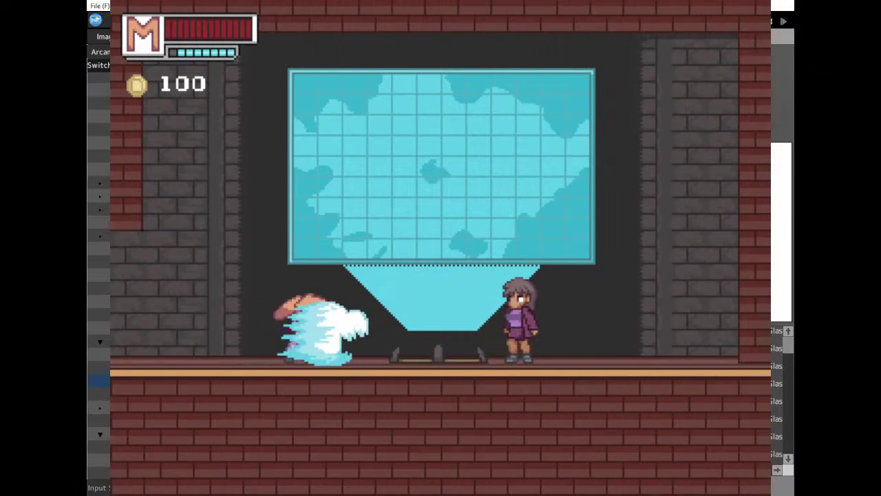
# Test jumping around the map room and attack once more with Force Punch beside the other character.
pyautogui.press('x')
pyautogui.press('Right')
pyautogui.press('Left')
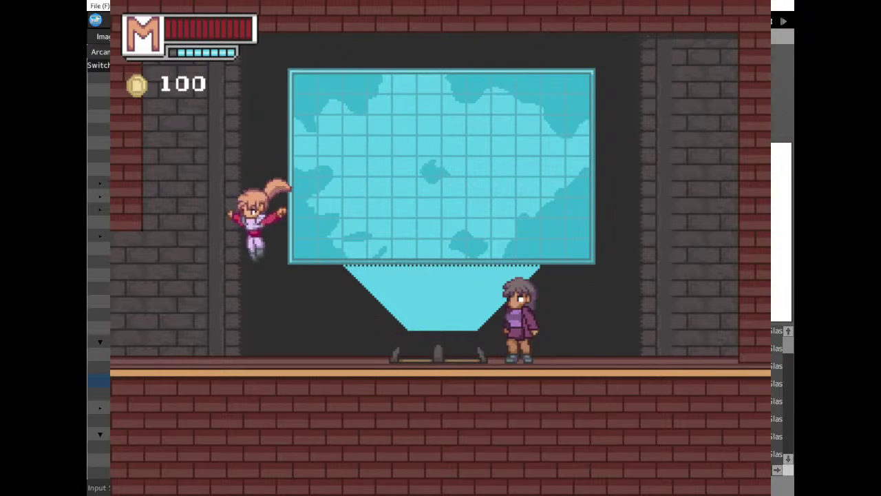
pyautogui.press('Right')
pyautogui.press('x')
pyautogui.press('z')
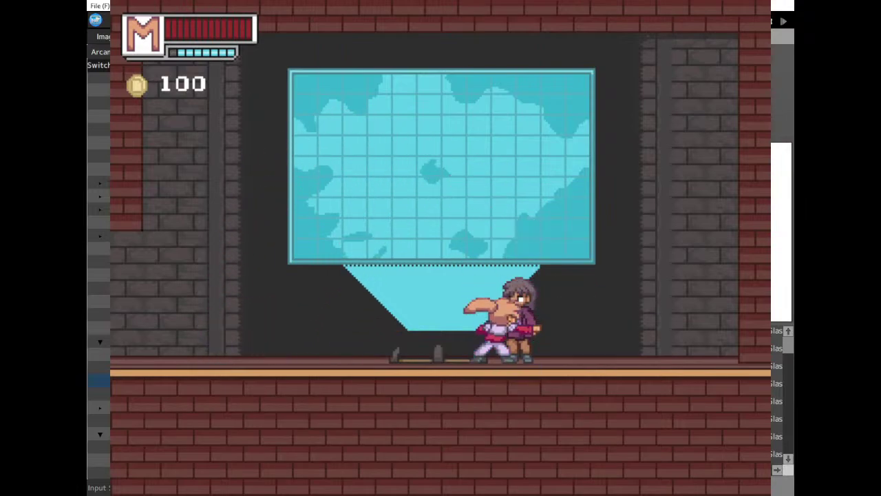
# Leave the map room for the hallway and return through the door to the map.
pyautogui.press('Left')
pyautogui.press('Left')
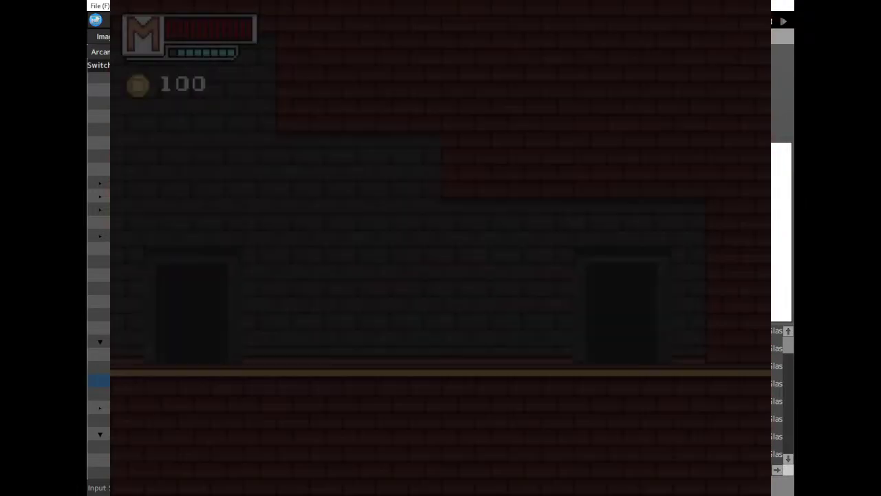
pyautogui.press('Up')
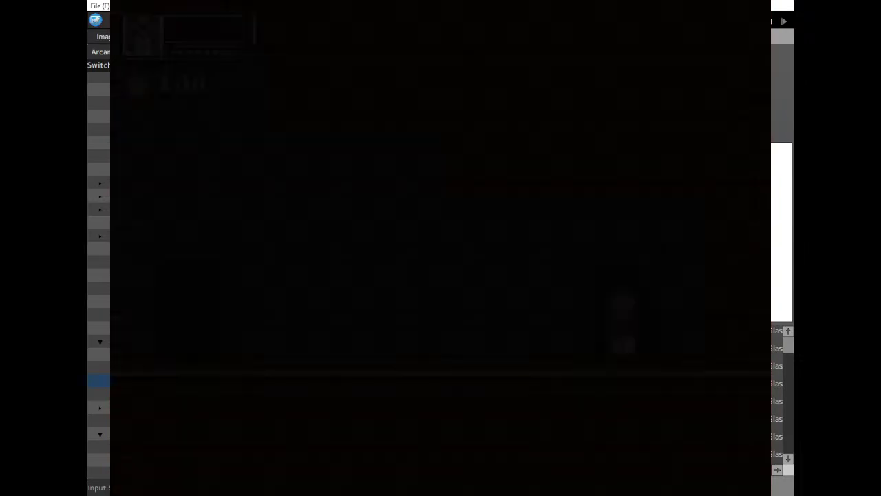
pyautogui.press('Right')
pyautogui.press('Right')
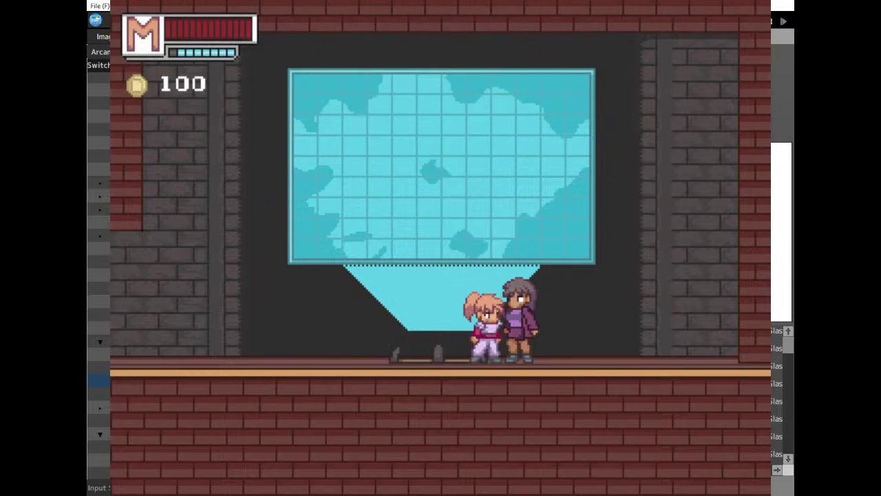
# Choose Select Mission at the map and start the cave mission, going through Wicca's dialogue.
pyautogui.press('Up')
pyautogui.press('z')
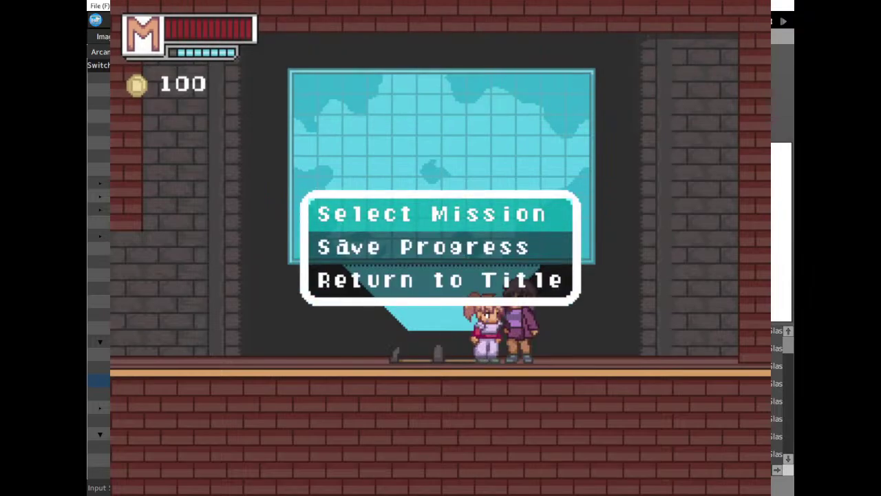
pyautogui.press('z')
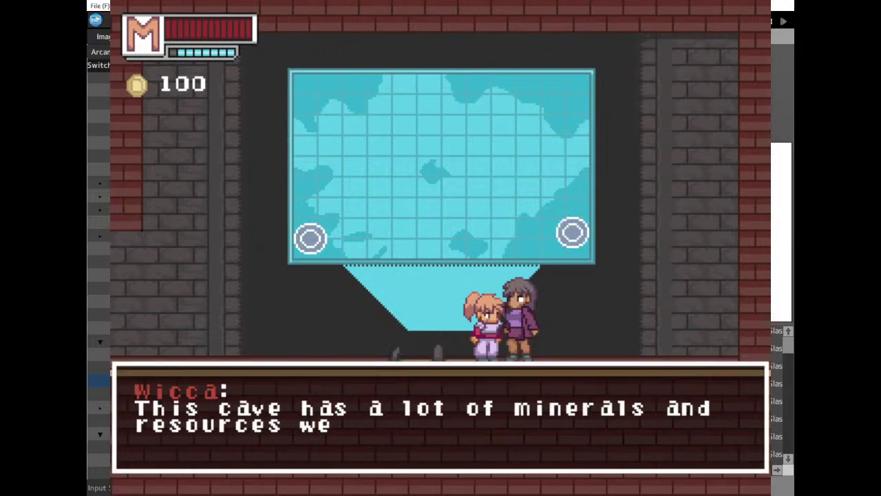
pyautogui.press('z')
pyautogui.press('z')
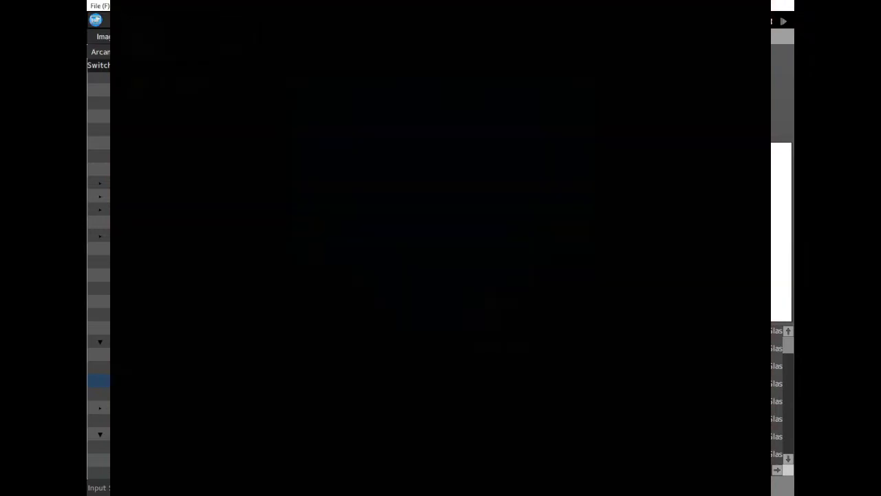
# Run right from the cave stage's start, past the rocky shore and into the cave.
pyautogui.press('Right')
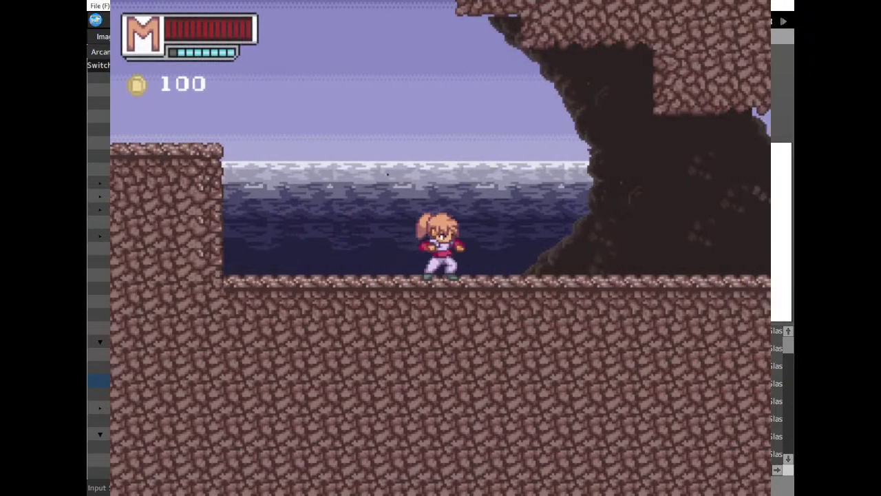
pyautogui.press('Right')
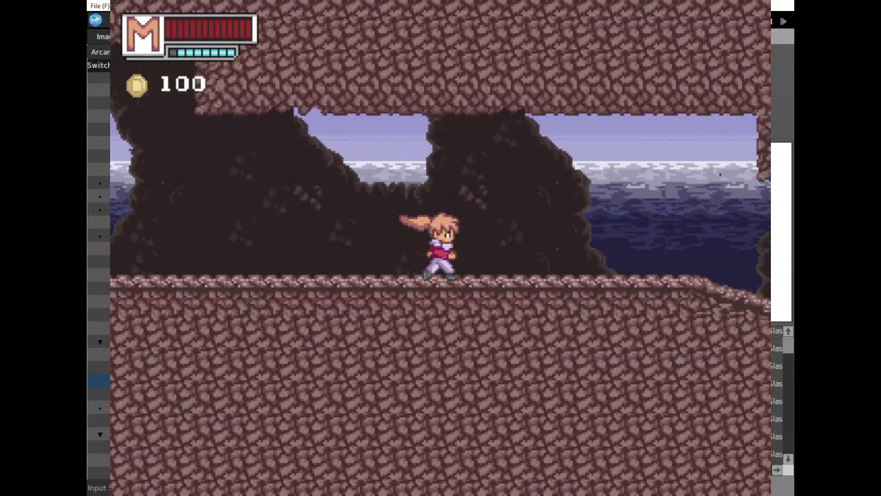
pyautogui.press('Right')
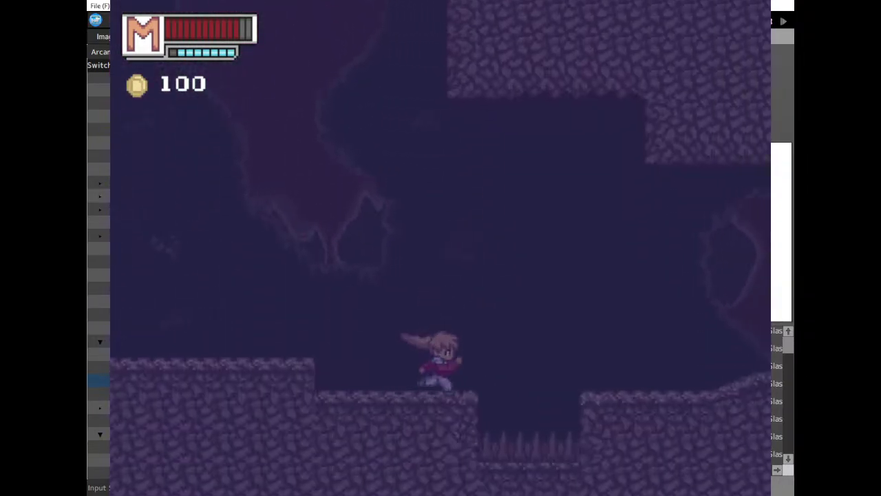
# Test Force Punch underwater against the fish and mermaid enemies beyond the spike pit.
pyautogui.press('Right')
pyautogui.press('z')
pyautogui.press('x')
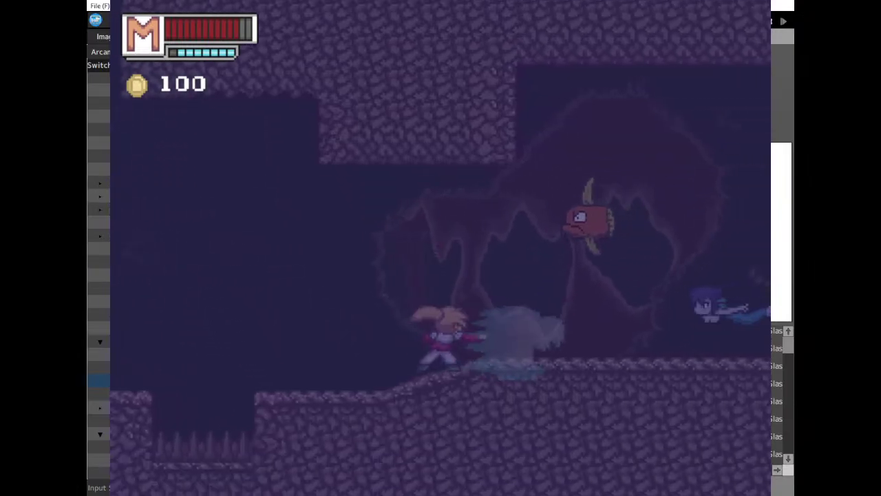
pyautogui.press('Right')
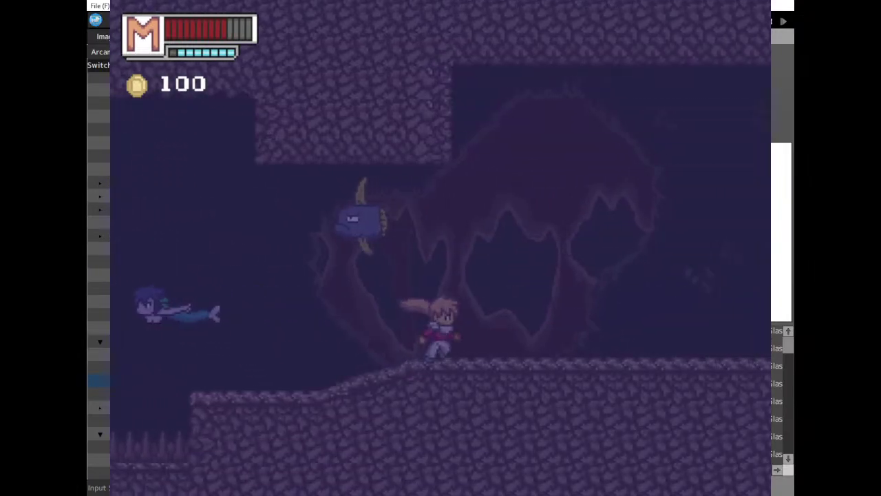
pyautogui.press('Left')
pyautogui.press('x')
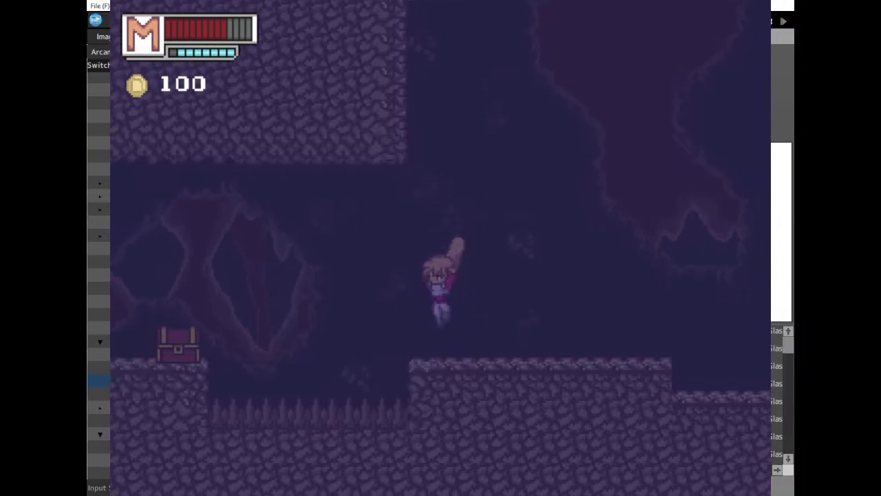
# Equip the Charge skill in the in-game skill menu and return to the stage.
pyautogui.press('Return')
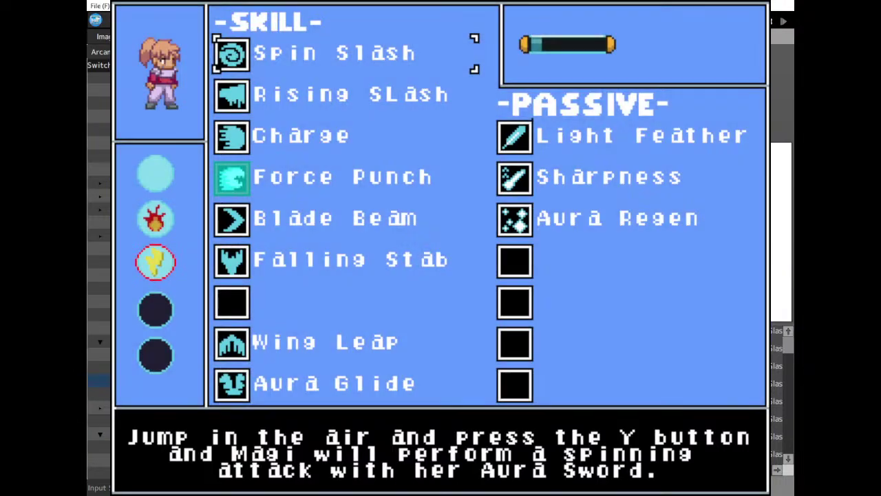
pyautogui.press('Down')
pyautogui.press('Down')
pyautogui.press('Return')
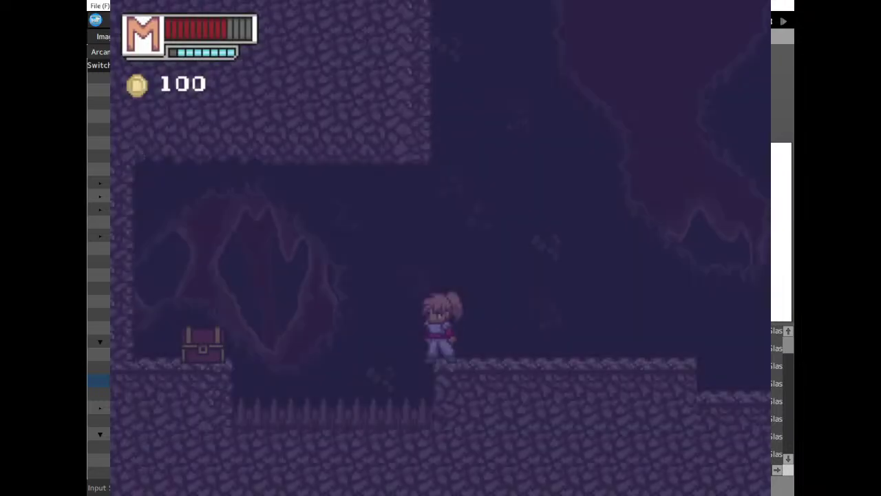
# Cross the spike pit to the left ledge and open the treasure chest there.
pyautogui.press('Left')
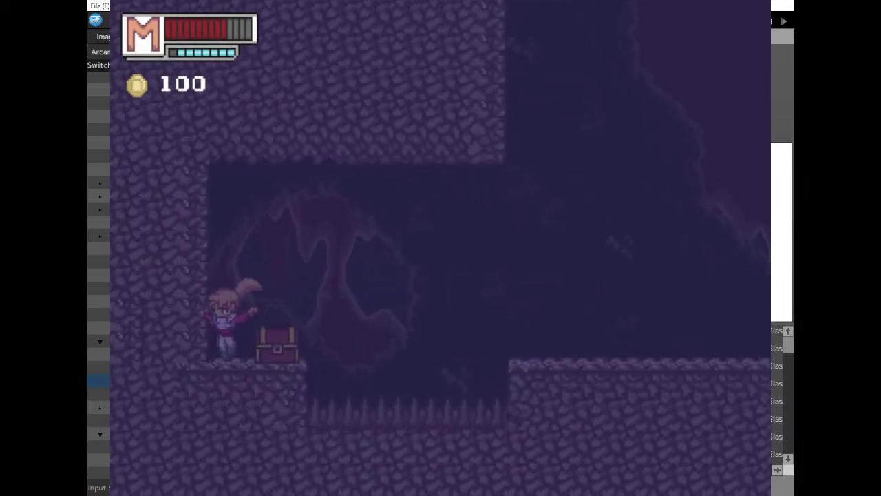
pyautogui.press('Right')
pyautogui.press('Up')
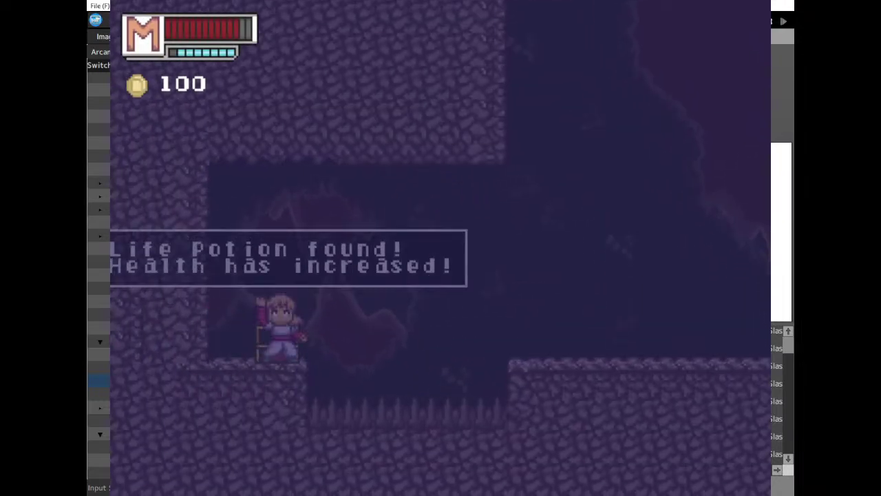
# Equip the Swim Flippers from the armor list of the in-game menu and return to the stage.
pyautogui.press('Return')
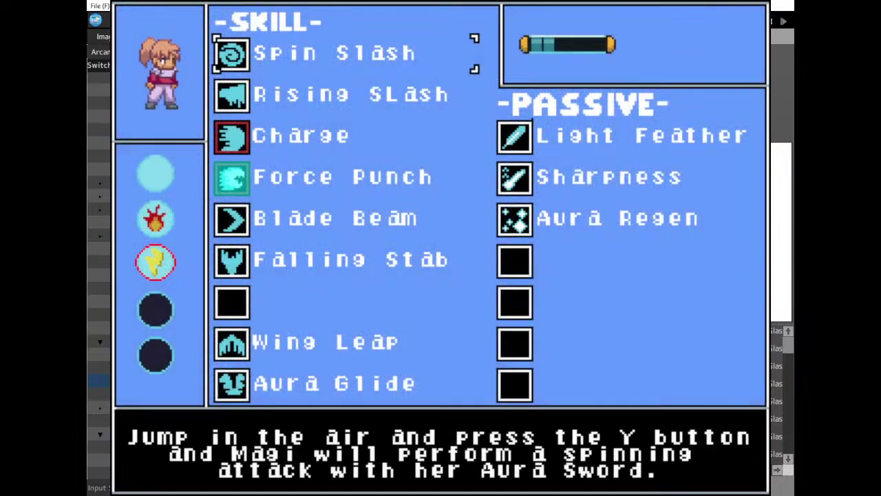
pyautogui.press('Left')
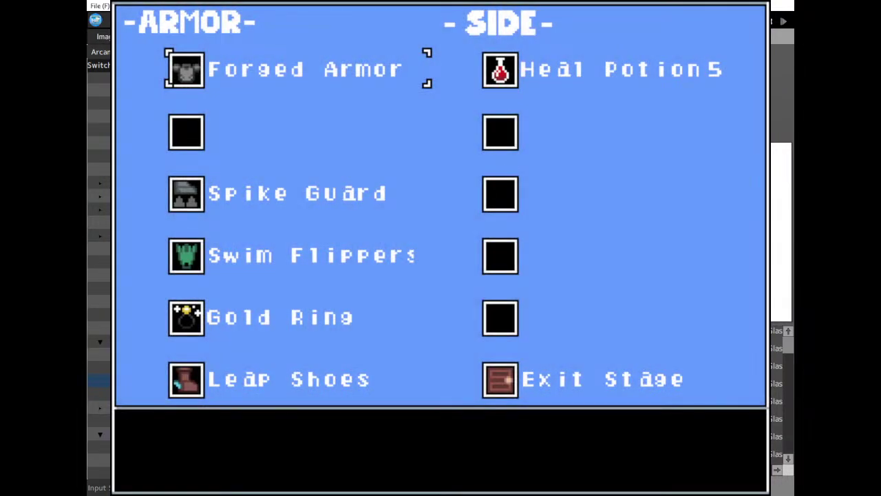
pyautogui.press('Down')
pyautogui.press('Down')
pyautogui.press('Down')
pyautogui.press('Return')
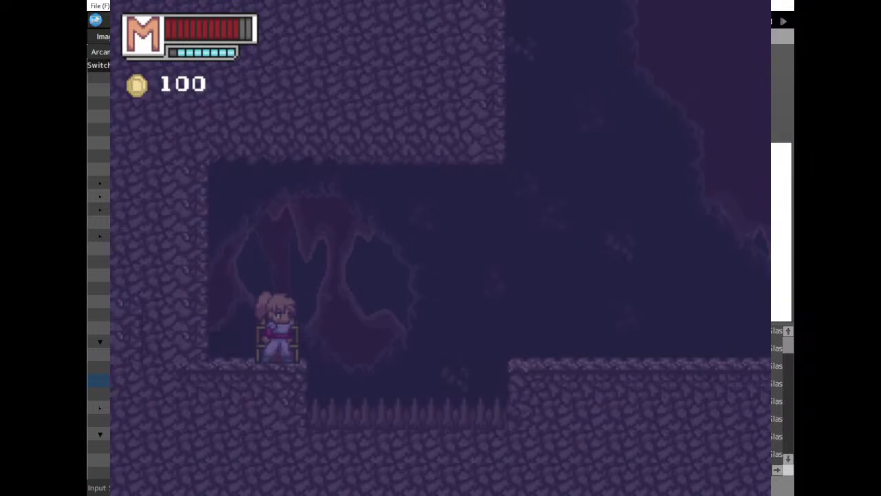
# Test swimming with the Swim Flippers from the chest ledge over the spike pit into the open water.
pyautogui.press('Up')
pyautogui.press('Right')
pyautogui.press('Right')
pyautogui.press('Up')
pyautogui.press('Up')
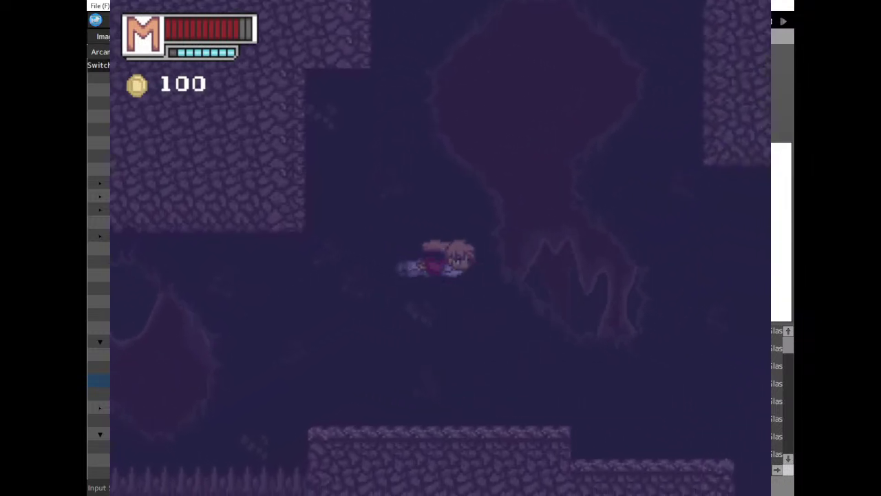
pyautogui.press('Up')
pyautogui.press('Left')
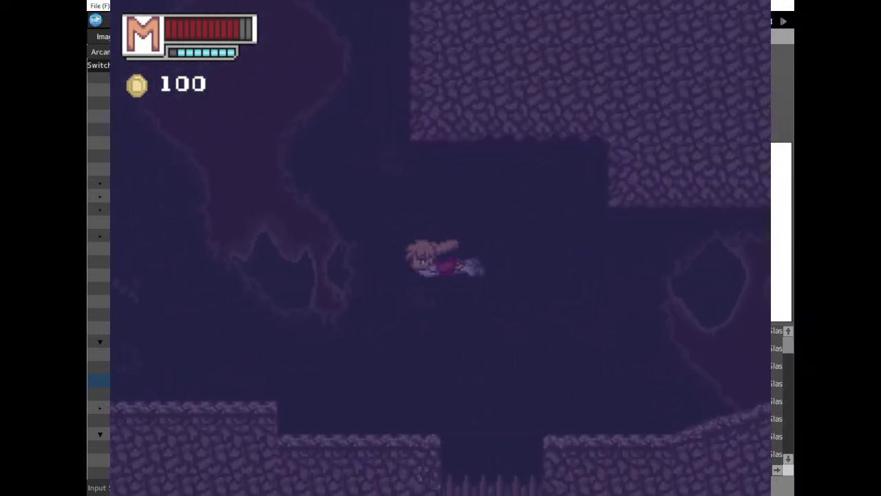
# Swim up through the vertical shaft past the floating rock block, turning in both directions.
pyautogui.press('Up')
pyautogui.press('Right')
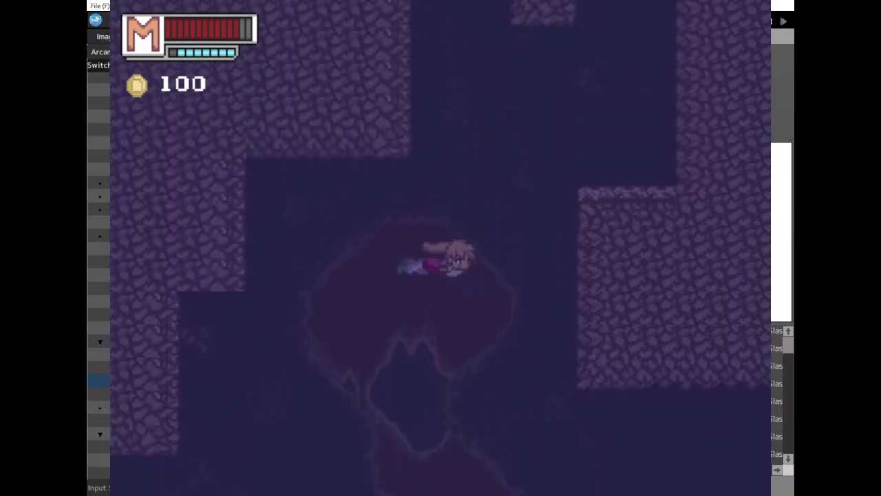
pyautogui.press('Up')
pyautogui.press('Left')
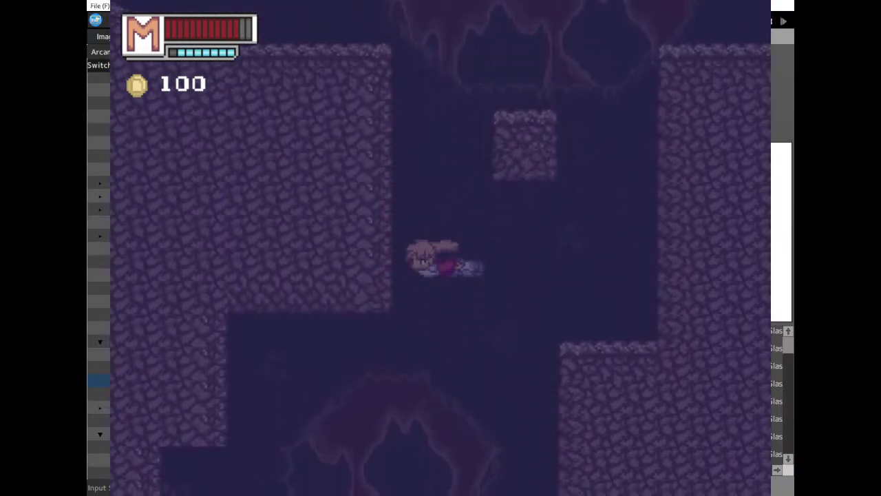
pyautogui.press('Up')
pyautogui.press('Right')
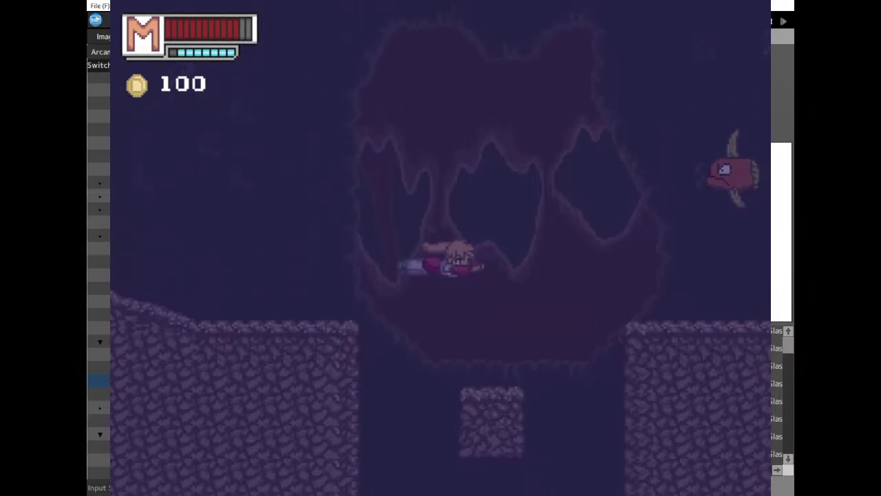
# Swim up near the water surface and continue right past the red fish enemies.
pyautogui.press('Up')
pyautogui.press('x')
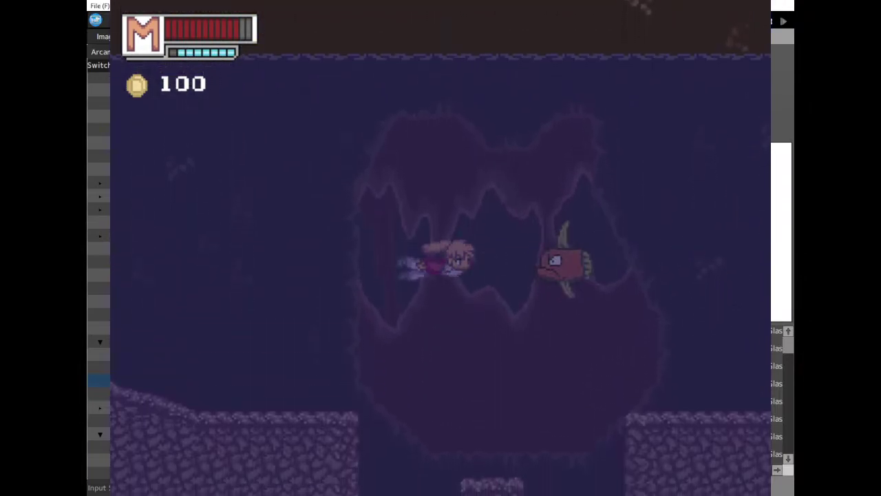
pyautogui.press('x')
pyautogui.press('Right')
pyautogui.press('Right')
pyautogui.press('Up')
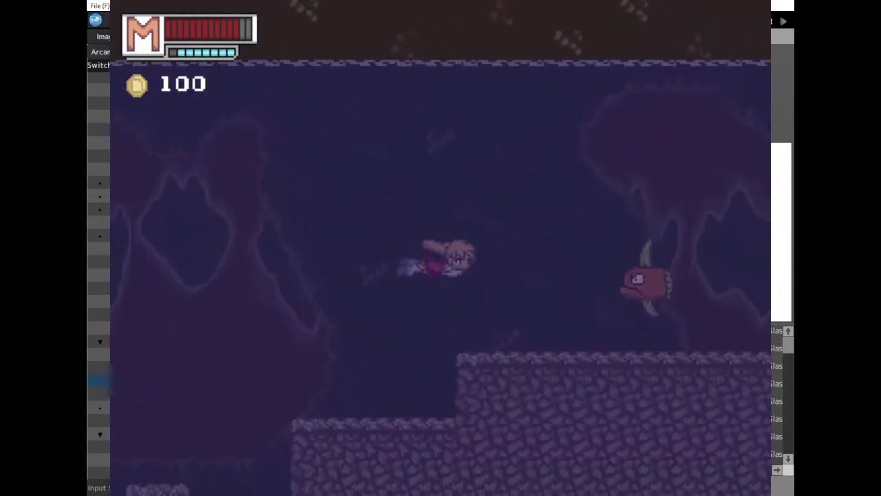
# Attack the oncoming fish underwater and swim on to the right above the raised rock ledge.
pyautogui.press('x')
pyautogui.press('Up')
pyautogui.press('x')
pyautogui.press('x')
pyautogui.press('x')
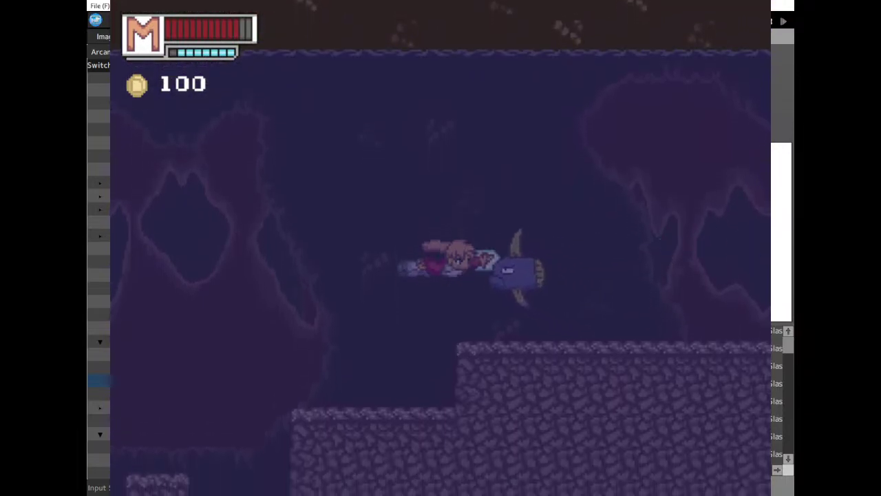
pyautogui.press('Right')
pyautogui.press('Up')
pyautogui.press('Right')
pyautogui.press('Down')
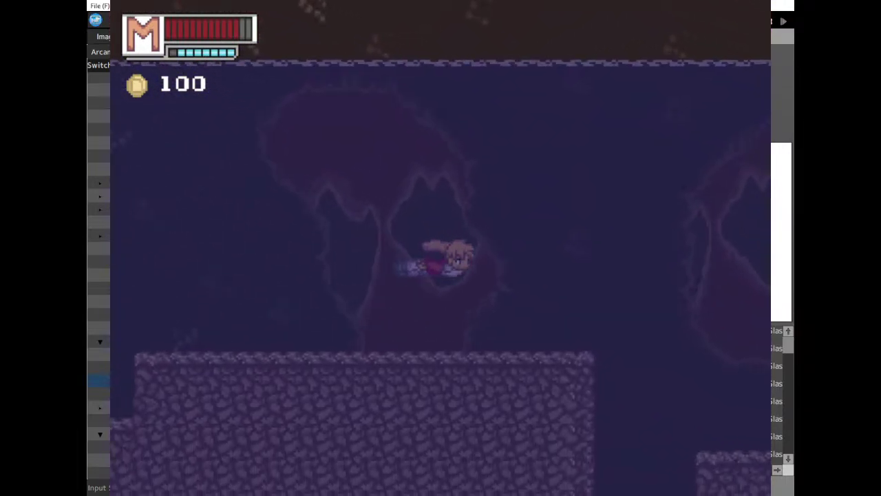
# Swim right across the gap to the next red fish, retreat left over the rock ledge and face the fish again.
pyautogui.press('Right')
pyautogui.press('Down')
pyautogui.press('Up')
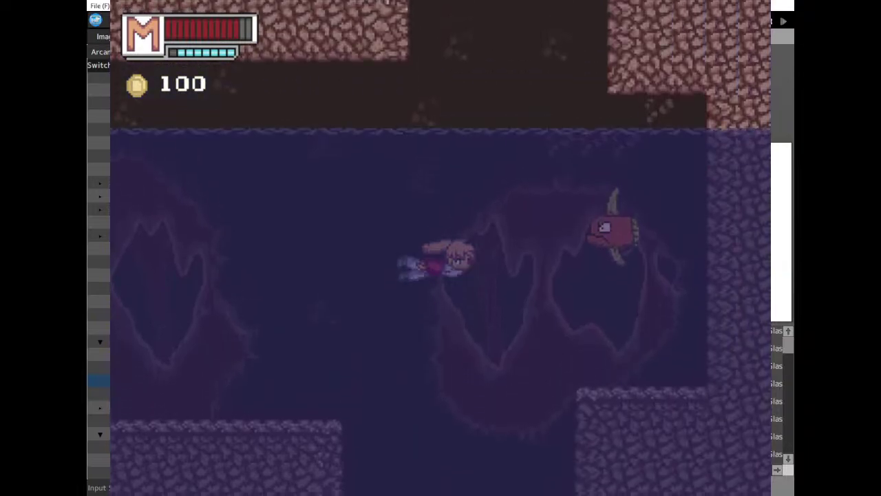
pyautogui.press('Down')
pyautogui.press('Up')
pyautogui.press('Left')
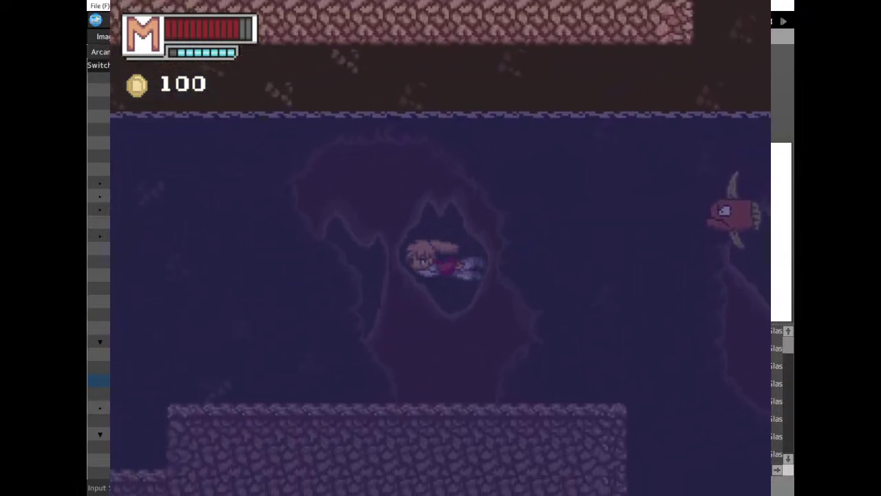
pyautogui.press('Right')
pyautogui.press('Up')
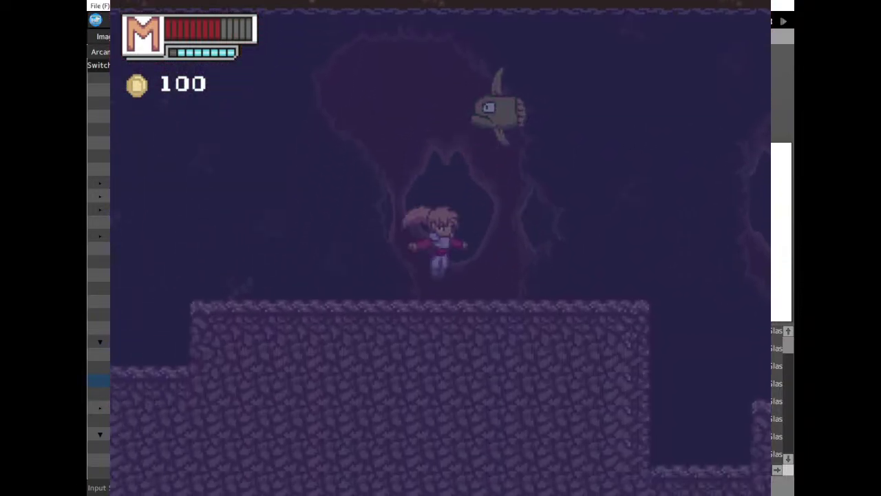
# Swim up and left alongside the fish near the water surface and come down facing right on the rock ledge.
pyautogui.press('Right')
pyautogui.press('Up')
pyautogui.press('Left')
pyautogui.press('Up')
pyautogui.press('Left')
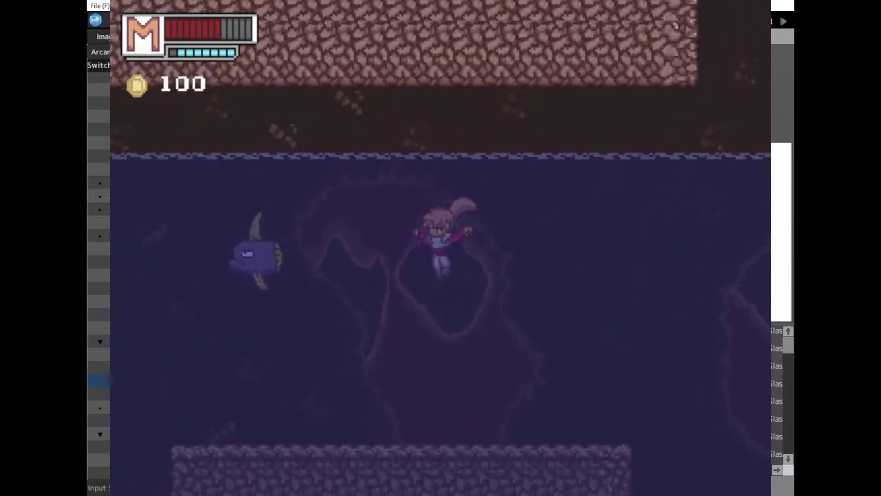
pyautogui.press('Left')
pyautogui.press('Up')
pyautogui.press('Right')
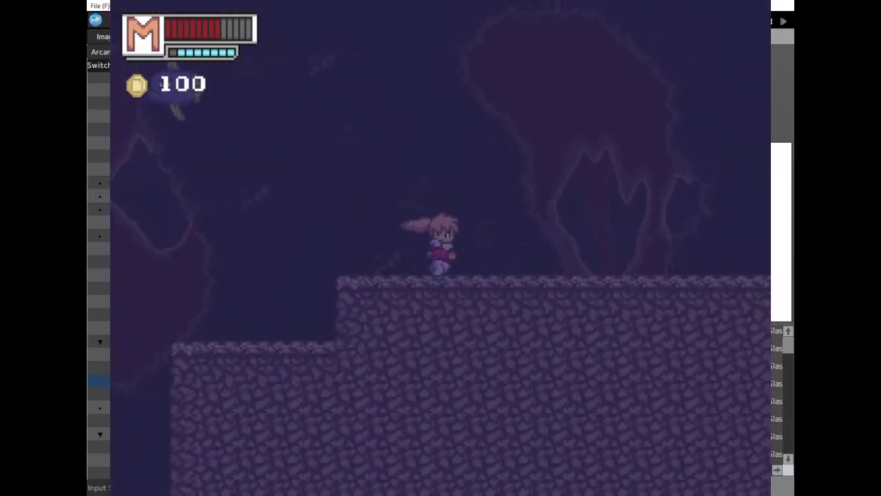
# Turn around on the upper rock ledge and move left down onto the lower ledge beside the shaft.
pyautogui.press('Right')
pyautogui.press('z')
pyautogui.press('Left')
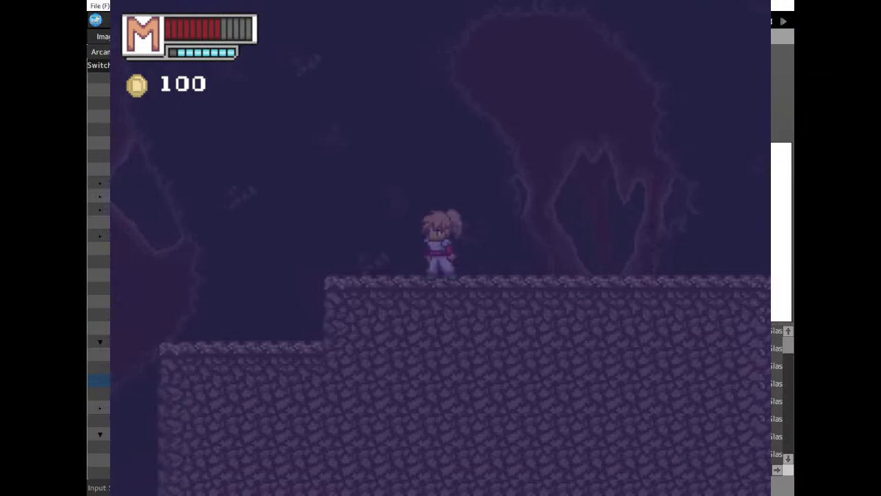
pyautogui.press('Left')
pyautogui.press('Up')
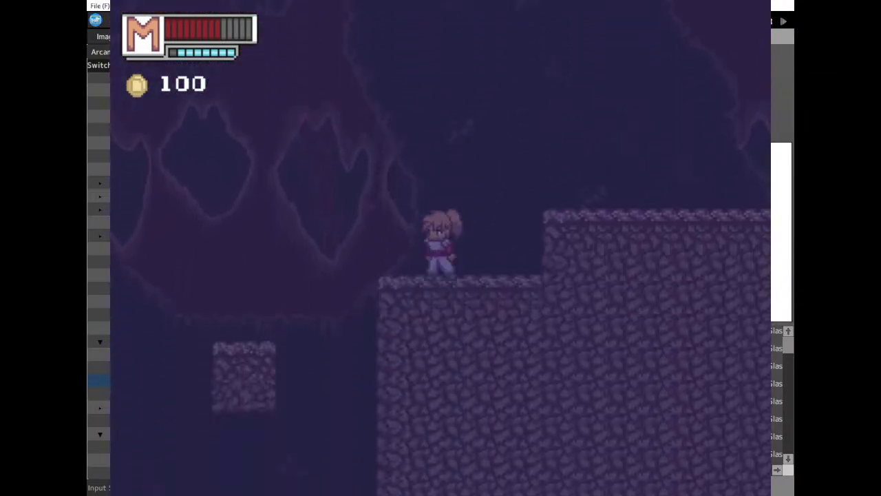
# Unequip the fire and thunder auras in the in-game skill menu and return to the stage.
pyautogui.press('Return')
pyautogui.press('Down')
pyautogui.press('Down')
pyautogui.press('Return')
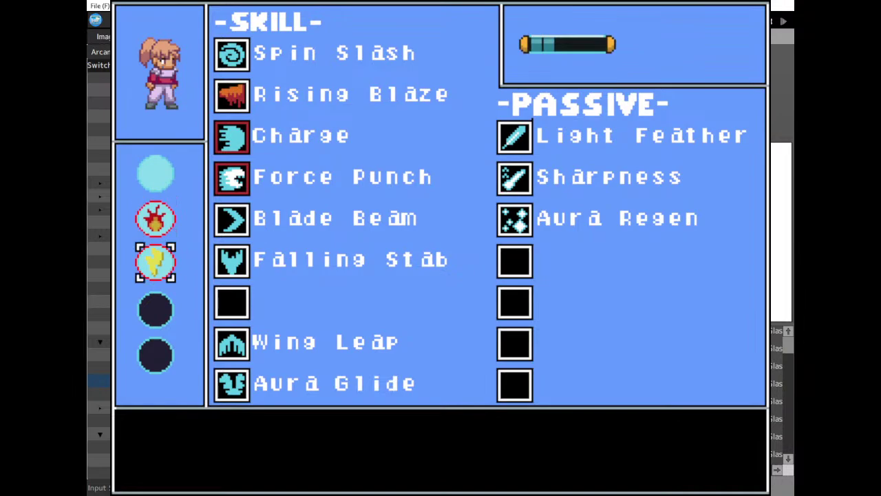
pyautogui.press('Return')
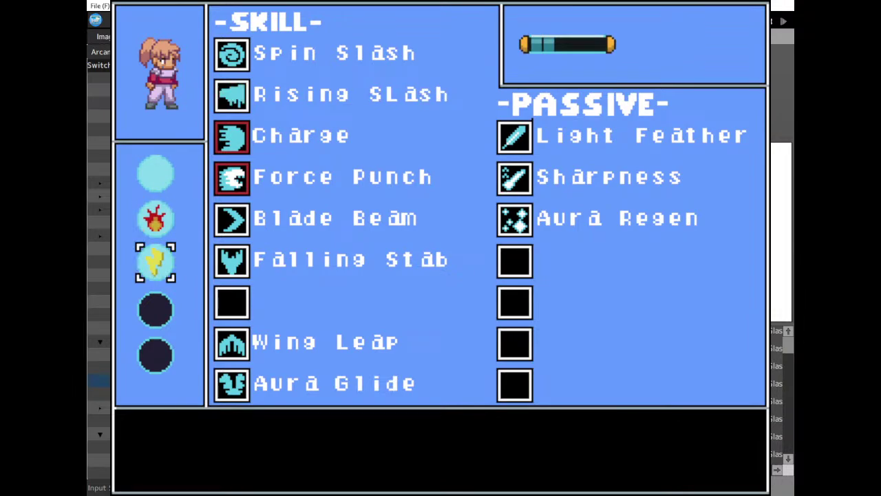
pyautogui.press('Escape')
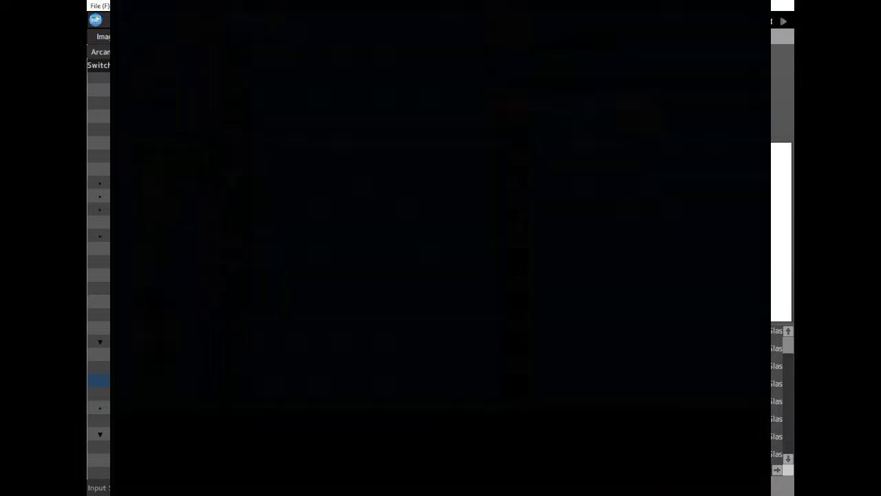
# Jump left over the shaft underwater while firing repeated projectiles at the red fish near the wall.
pyautogui.press('Left')
pyautogui.press('z')
pyautogui.press('Left')
pyautogui.press('x')
pyautogui.press('x')
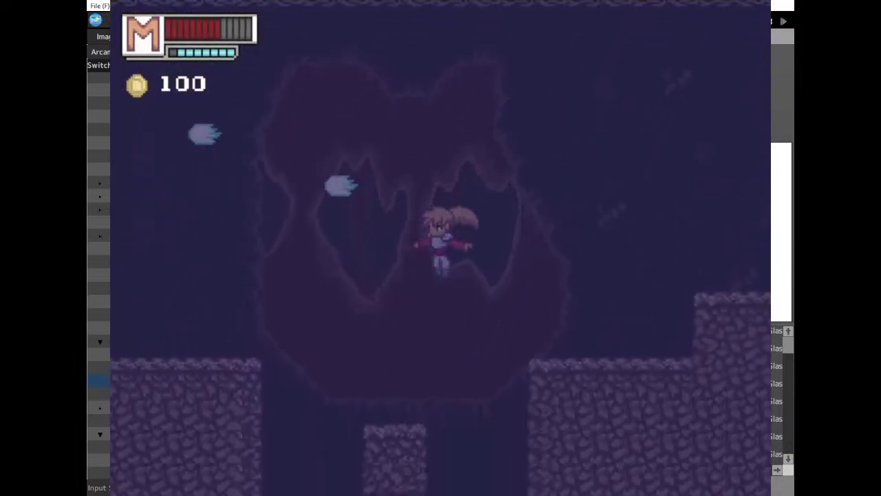
pyautogui.press('z')
pyautogui.press('x')
pyautogui.press('Left')
pyautogui.press('x')
pyautogui.press('x')
pyautogui.press('x')
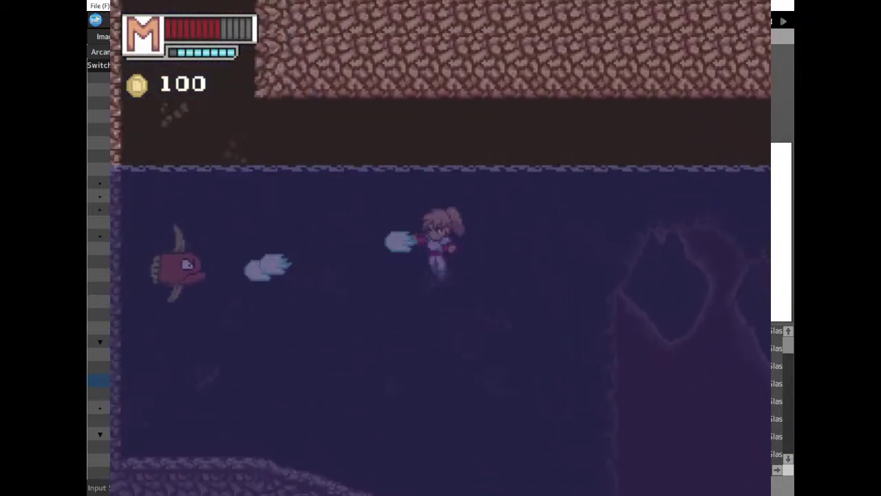
# Turn back to the right, jump and attack repeatedly, and land on the flat ledge beside the shaft.
pyautogui.press('Right')
pyautogui.press('z')
pyautogui.press('x')
pyautogui.press('x')
pyautogui.press('x')
pyautogui.press('x')
pyautogui.press('Right')
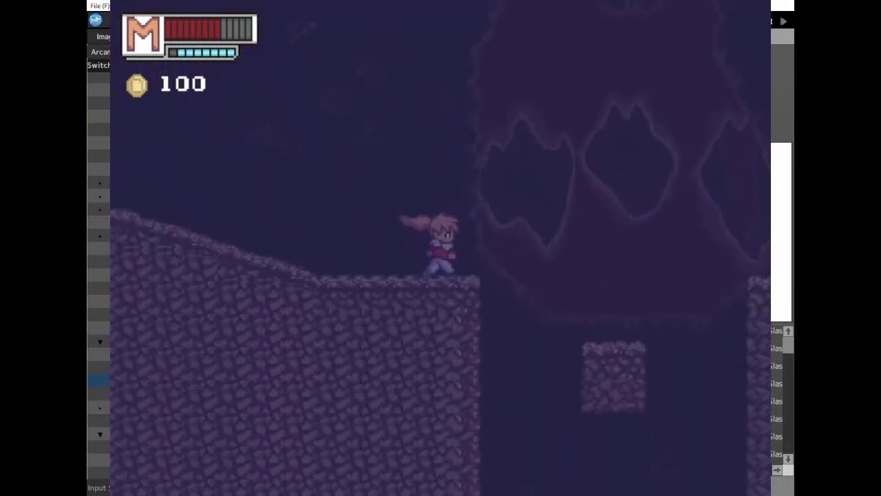
# Jump right across the shaft past the floating rock block and up onto the raised ledge.
pyautogui.press('z')
pyautogui.press('z')
pyautogui.press('Right')
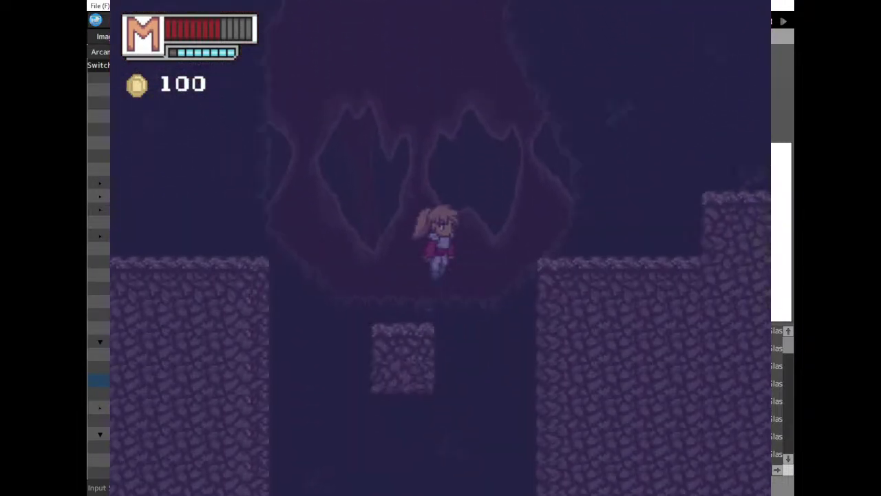
pyautogui.press('z')
pyautogui.press('Right')
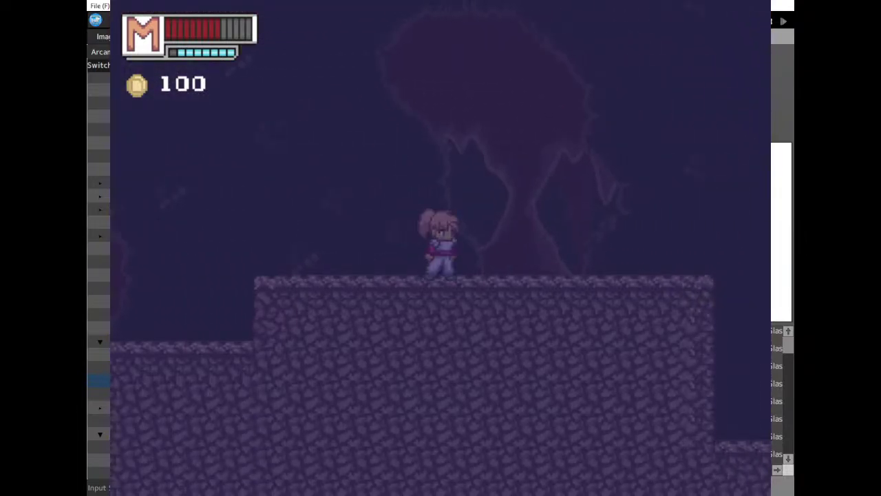
# End the test play and go back to the object's action program, selecting the link from Feather to Actions040.
pyautogui.click(748, 0)
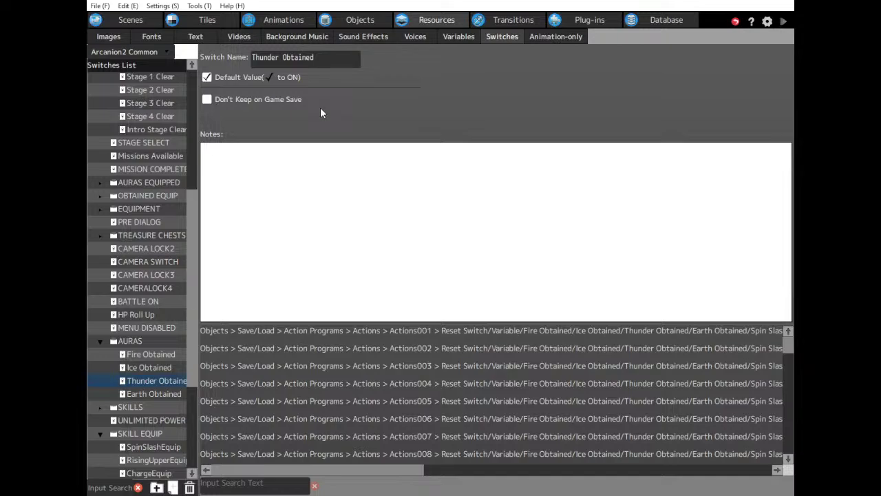
pyautogui.click(348, 22)
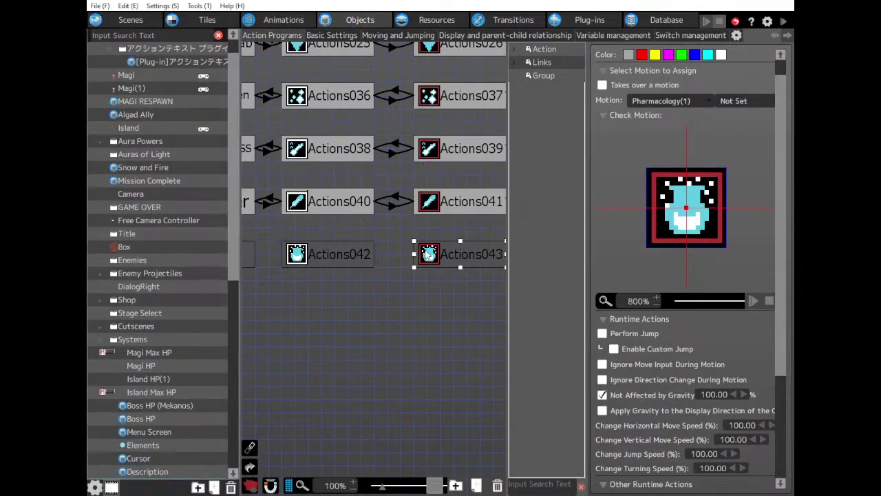
pyautogui.moveTo(402, 247); pyautogui.dragTo(465, 252, button='middle')
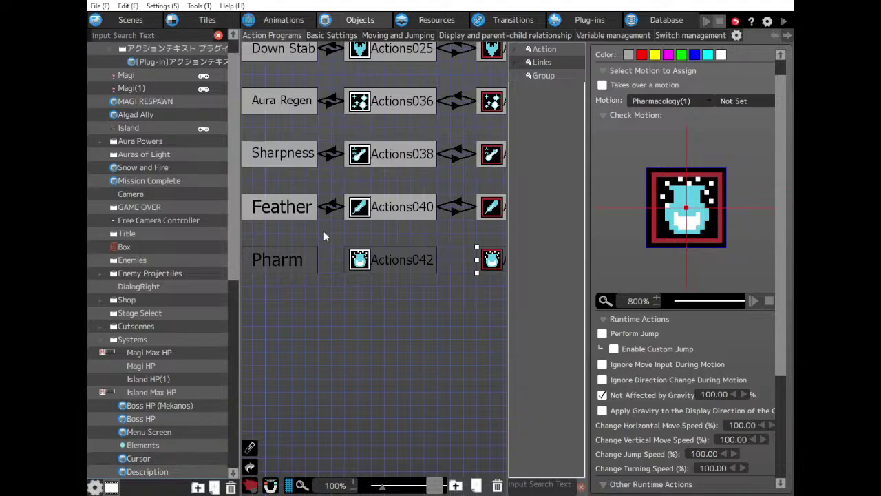
pyautogui.click(328, 208)
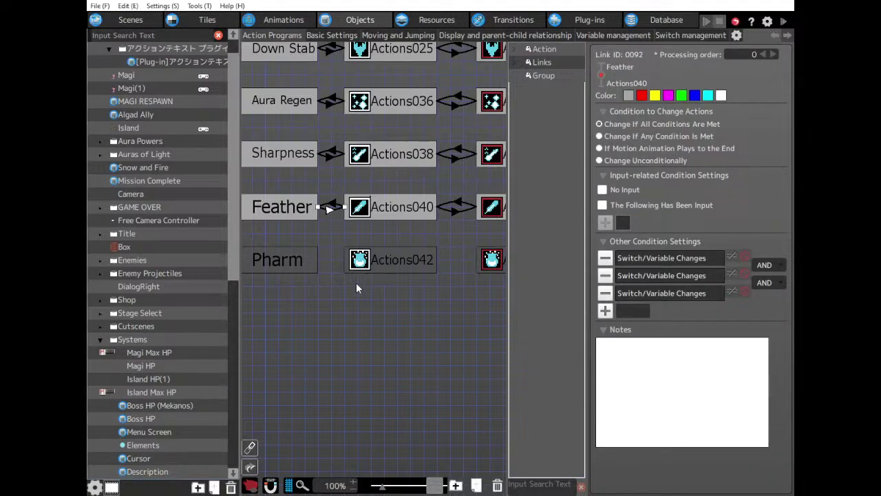
# Place a shortcut copy of the Pharm action beside Actions043, below the Feather shortcut.
pyautogui.moveTo(495, 252); pyautogui.dragTo(465, 254, button='middle')
pyautogui.click(277, 265)
pyautogui.hotkey('ctrl', 'c')
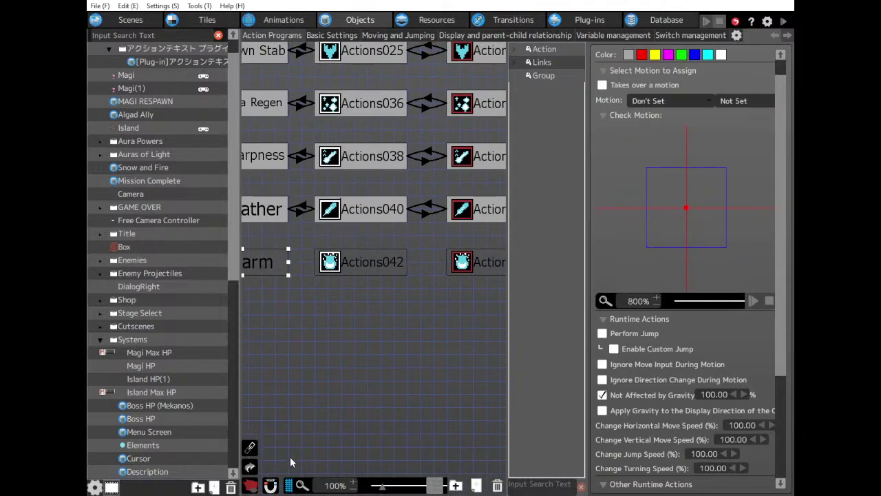
pyautogui.hotkey('ctrl', 'v')
pyautogui.moveTo(406, 296); pyautogui.dragTo(286, 299, button='middle')
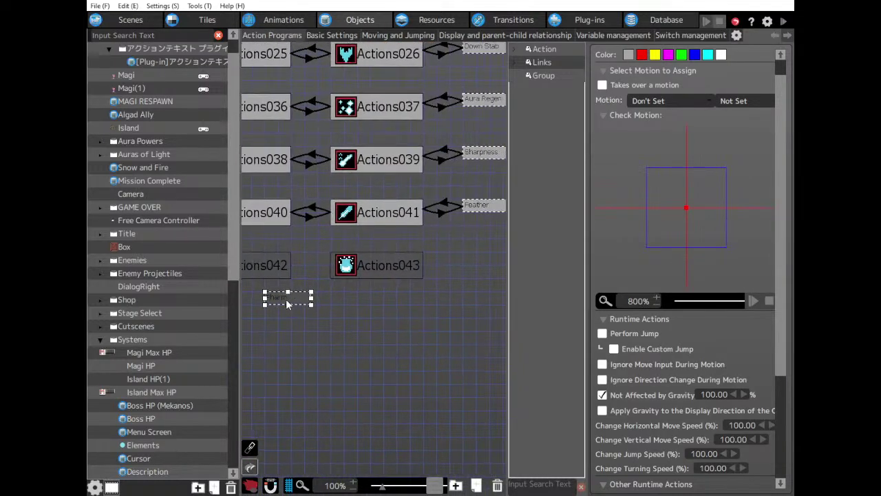
pyautogui.click(471, 259)
pyautogui.moveTo(338, 279); pyautogui.dragTo(440, 276, button='middle')
# Link Pharm to Actions042 and set up the link's three Switch/Variable Changes conditions.
pyautogui.click(254, 264)
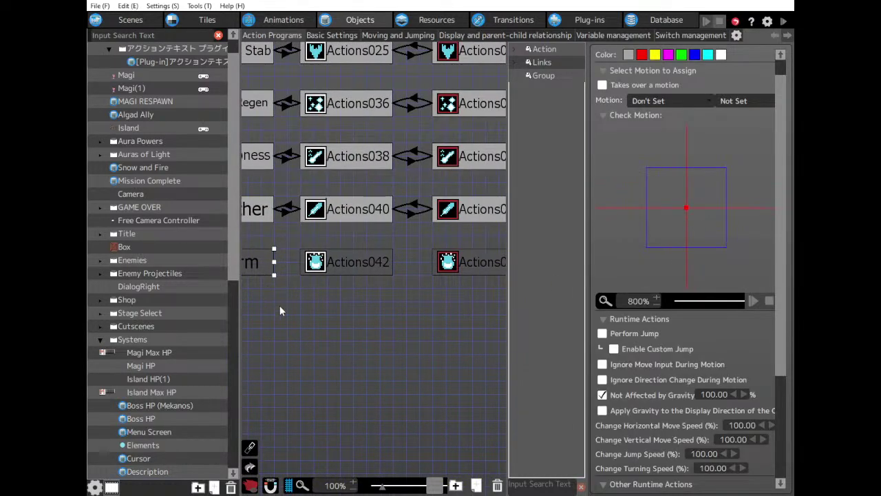
pyautogui.moveTo(274, 262); pyautogui.dragTo(310, 262)
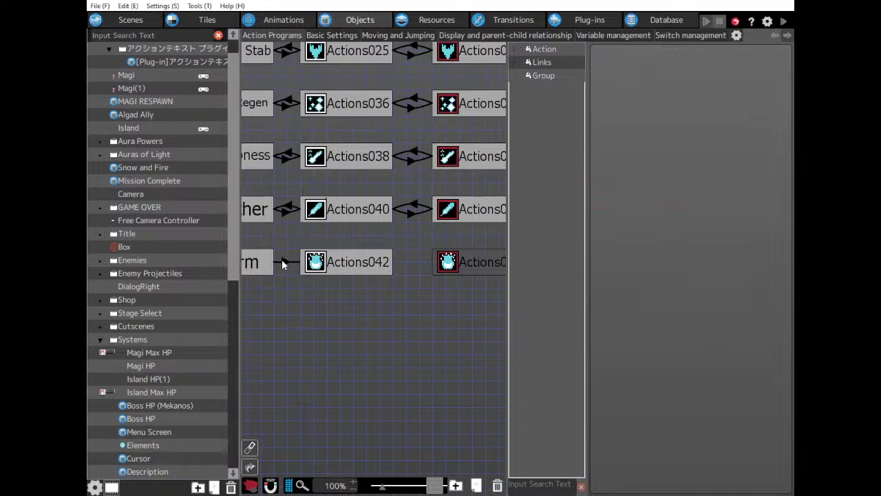
pyautogui.click(658, 256)
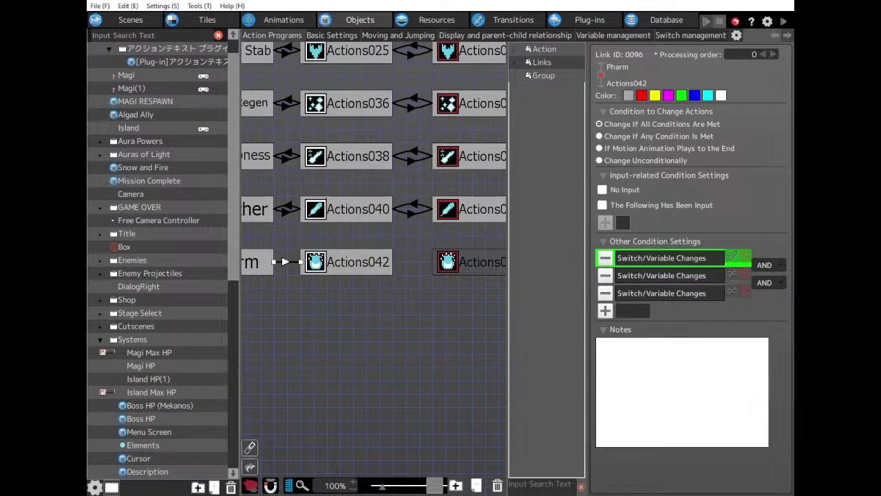
pyautogui.click(664, 279)
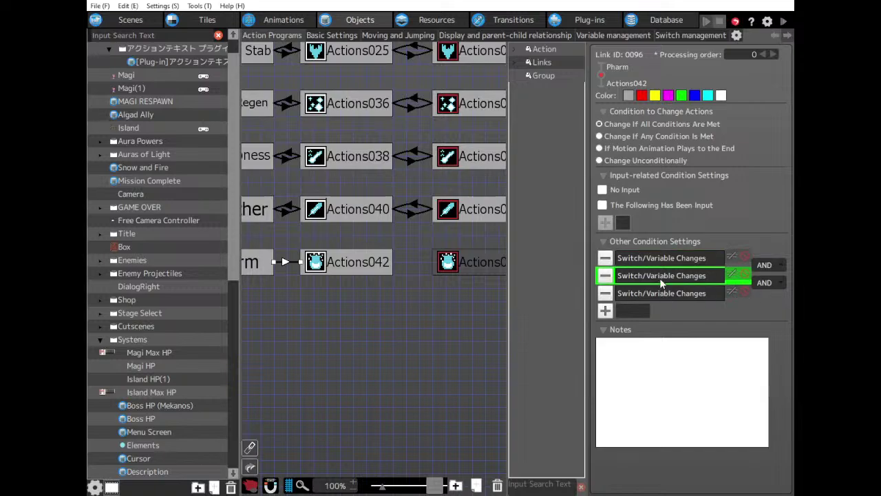
pyautogui.click(694, 292)
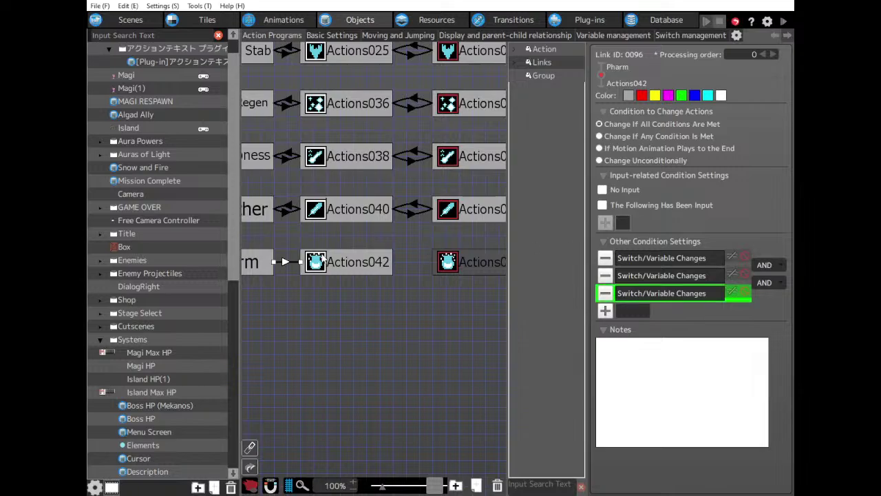
# Link Actions042 back to Pharm, using the link from Actions040 to Feather as the reference.
pyautogui.click(288, 208)
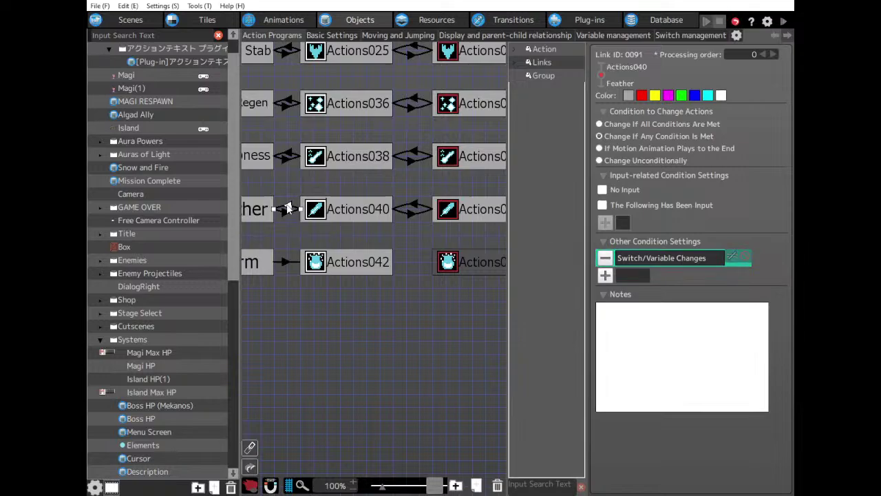
pyautogui.click(318, 268)
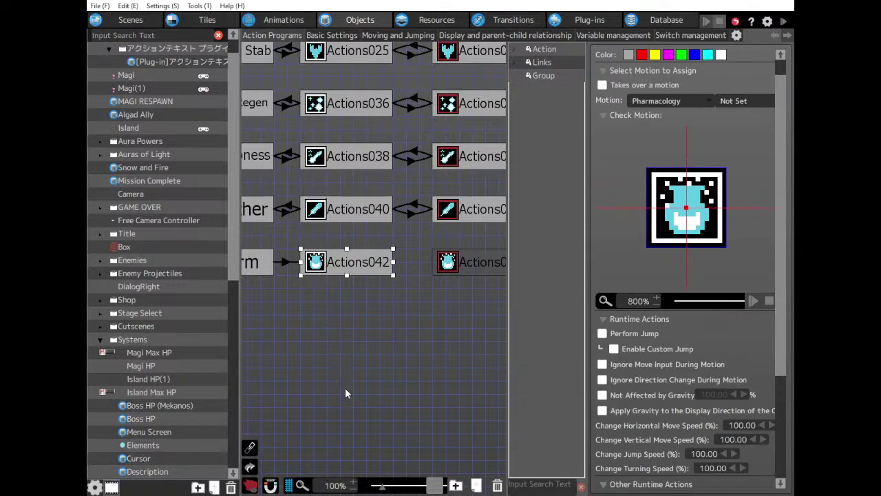
pyautogui.press('l')
pyautogui.click(260, 257)
# Link Actions043 to the Pharm shortcut, using the link between Actions041 and the Feather shortcut as the reference.
pyautogui.moveTo(401, 226); pyautogui.dragTo(304, 231, button='middle')
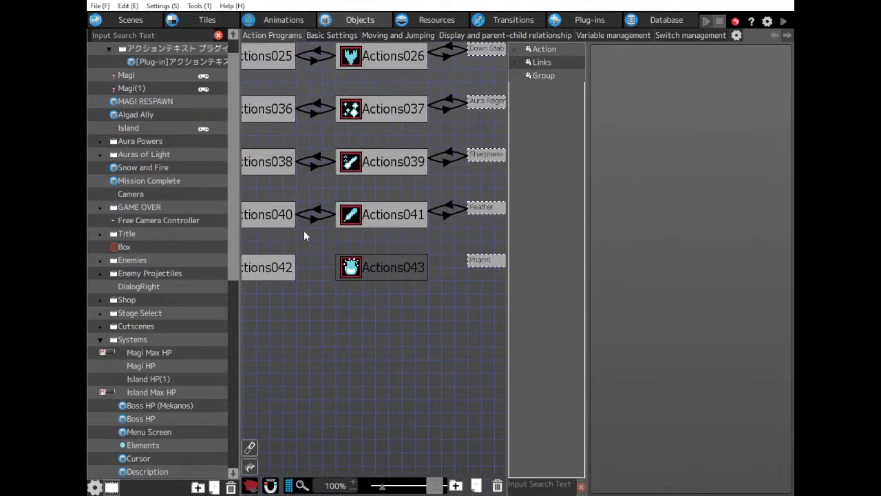
pyautogui.click(446, 214)
pyautogui.click(401, 276)
pyautogui.moveTo(412, 270); pyautogui.dragTo(482, 260)
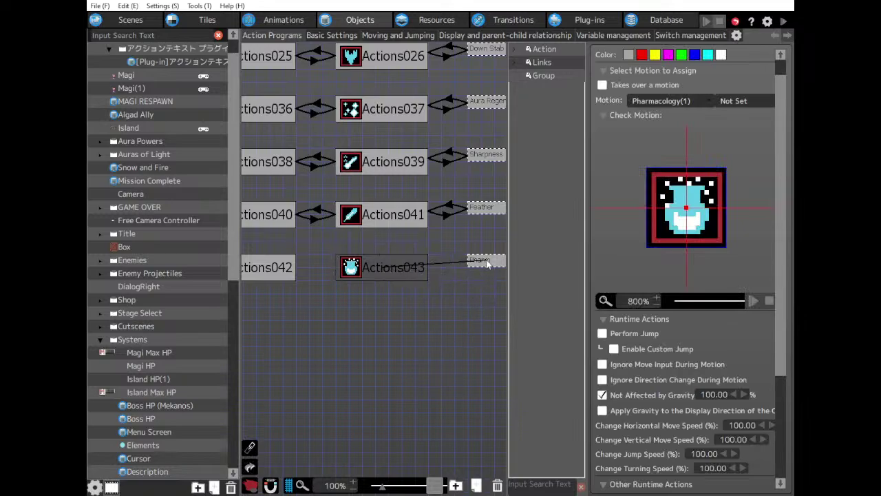
# Review the three conditions on the Feather links to Actions041 and Actions040 and on the Pharm link to Actions042.
pyautogui.click(448, 208)
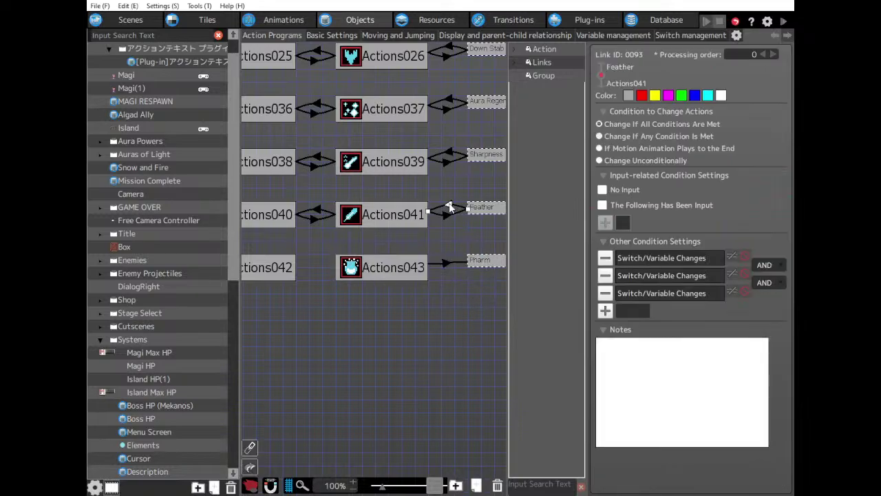
pyautogui.click(687, 263)
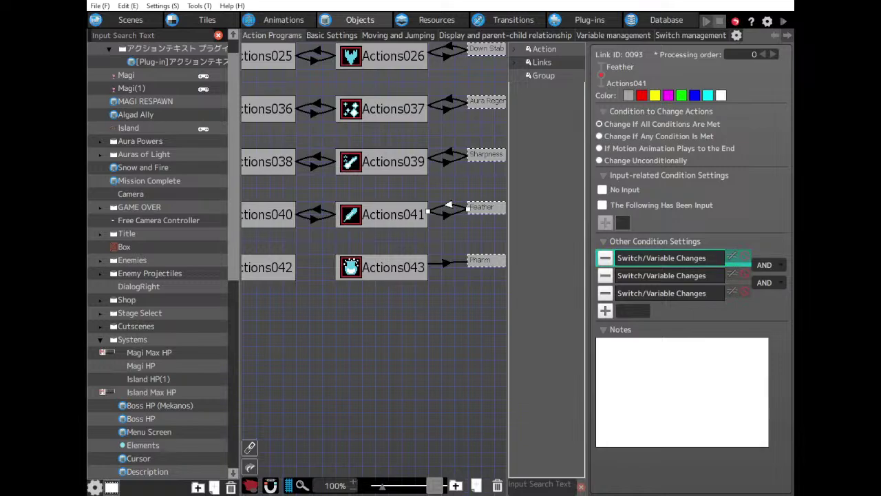
pyautogui.moveTo(370, 250); pyautogui.dragTo(523, 252, button='middle')
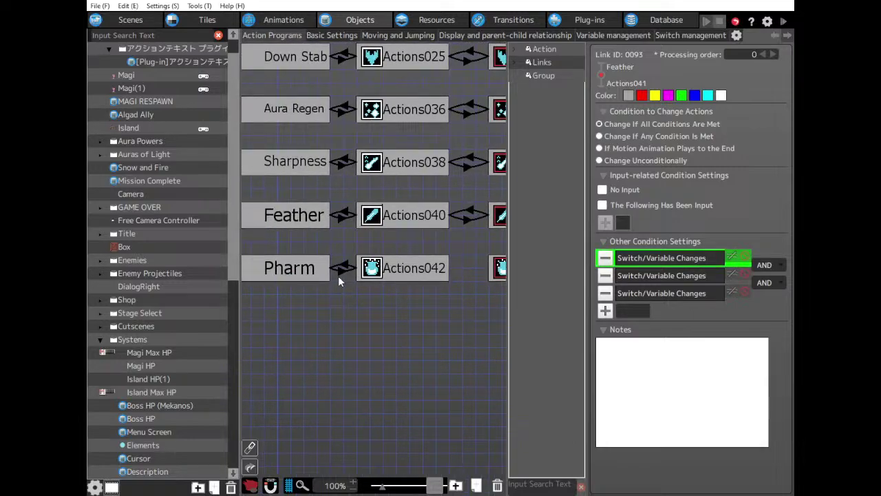
pyautogui.click(342, 216)
pyautogui.click(648, 258)
pyautogui.click(691, 276)
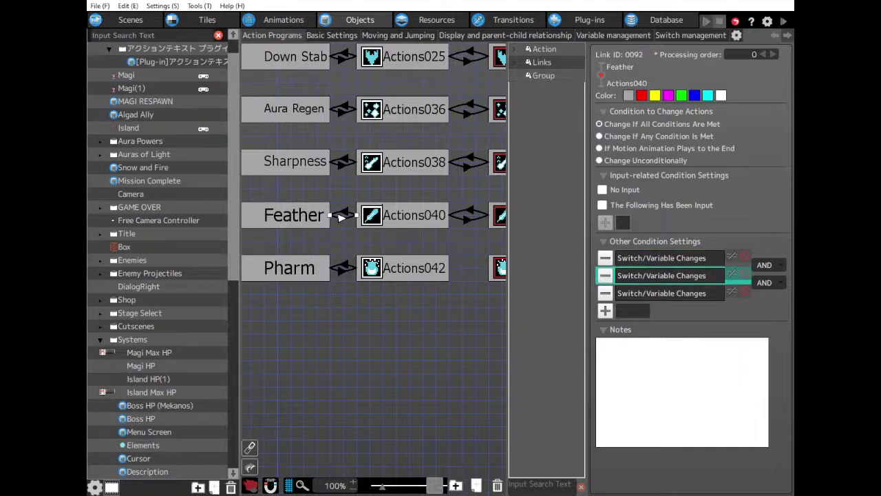
pyautogui.click(678, 294)
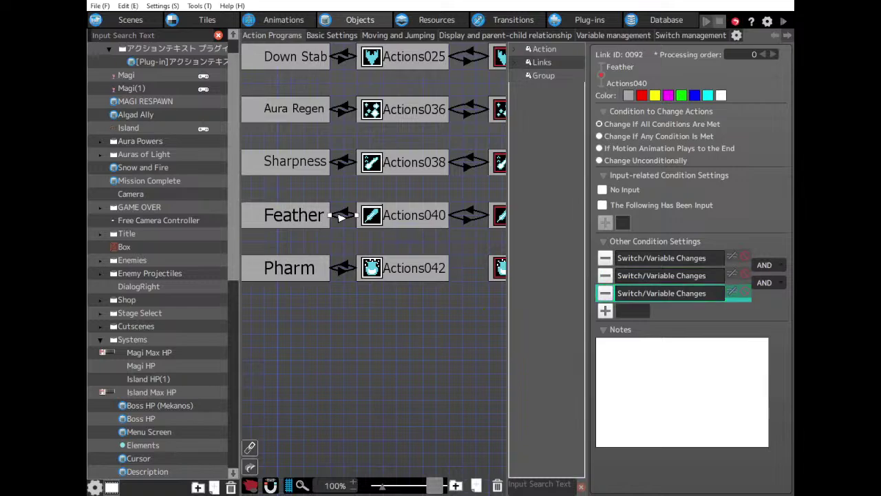
pyautogui.click(346, 277)
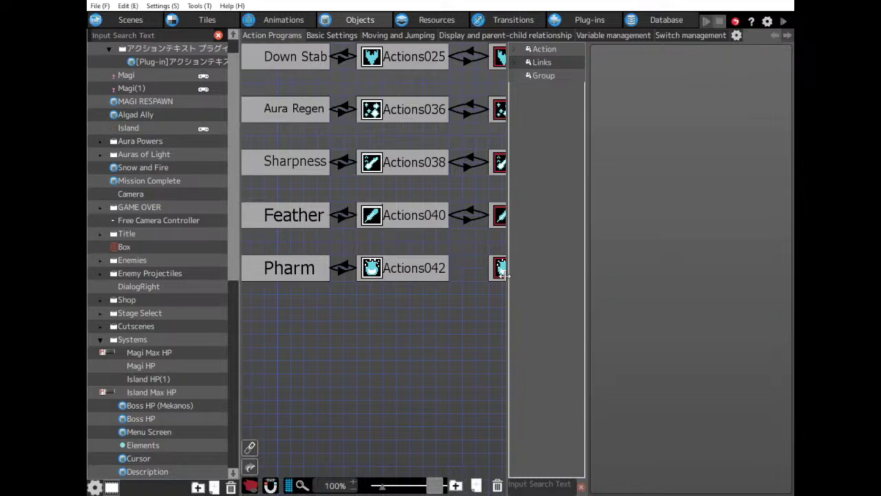
pyautogui.click(341, 271)
pyautogui.click(649, 291)
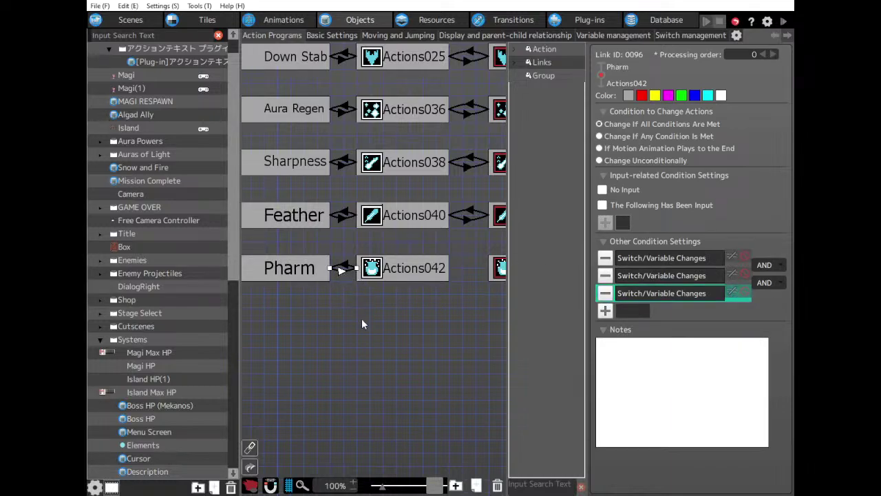
# Link the Pharm shortcut back to Actions043 with three Switch/Variable Changes conditions that must all be met.
pyautogui.moveTo(428, 266); pyautogui.dragTo(234, 263, button='middle')
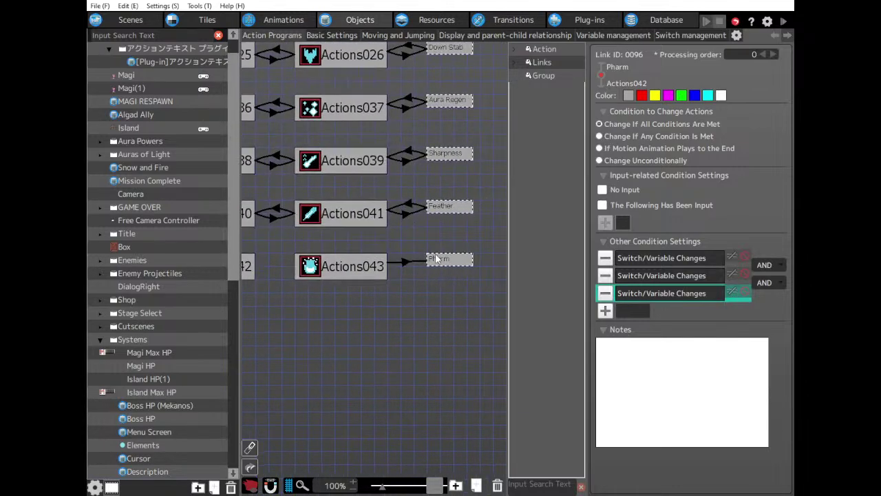
pyautogui.click(443, 256)
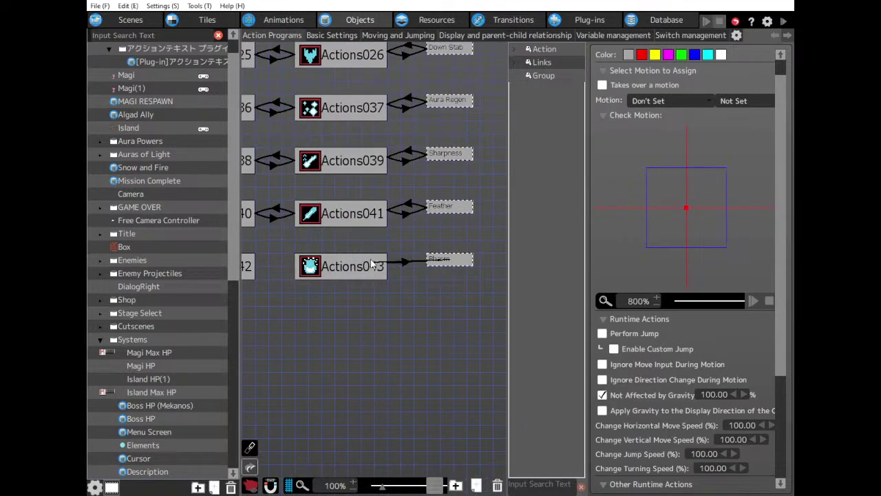
pyautogui.click(407, 260)
pyautogui.click(654, 293)
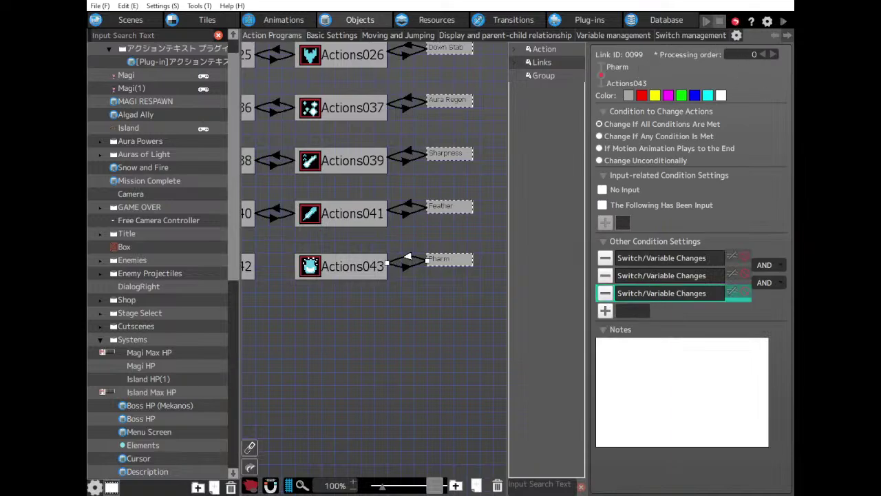
# Link Actions042 to Actions043 with one Switch/Variable Changes condition and Change If Any Condition Is Met, using the Actions040 to Actions041 link as reference.
pyautogui.hscroll(-2, 379, 200)
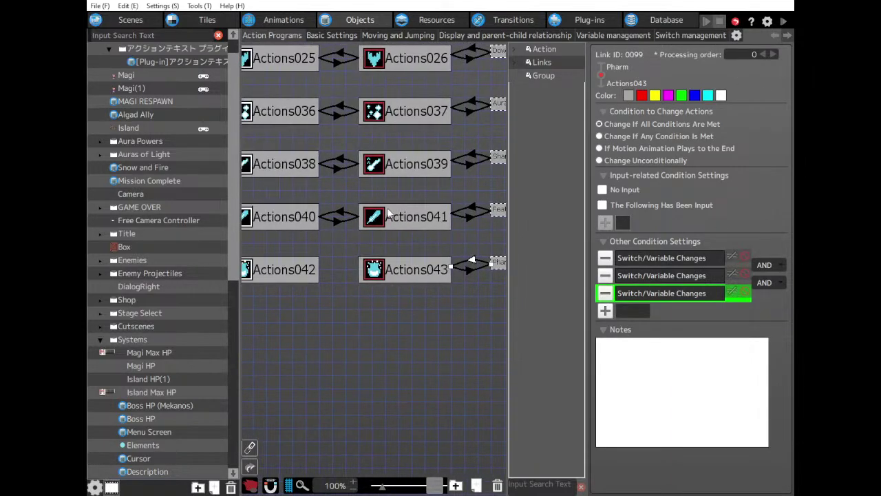
pyautogui.click(337, 220)
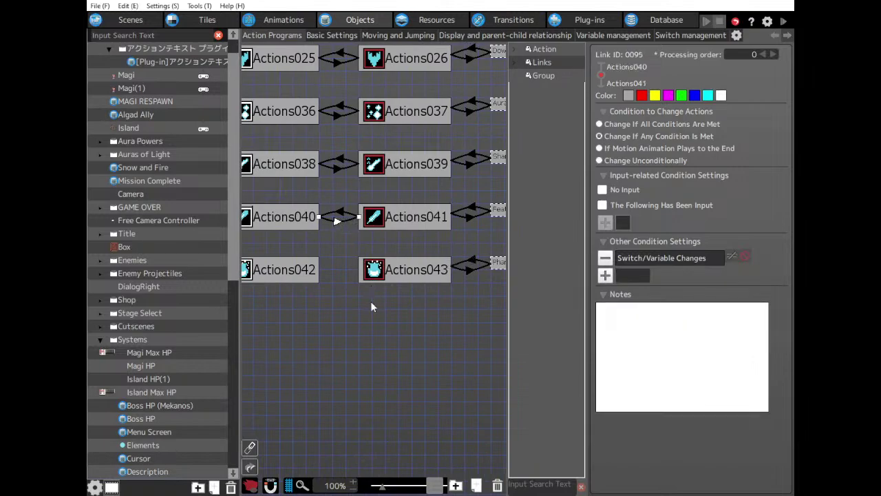
pyautogui.click(296, 269)
pyautogui.moveTo(275, 269); pyautogui.dragTo(373, 270)
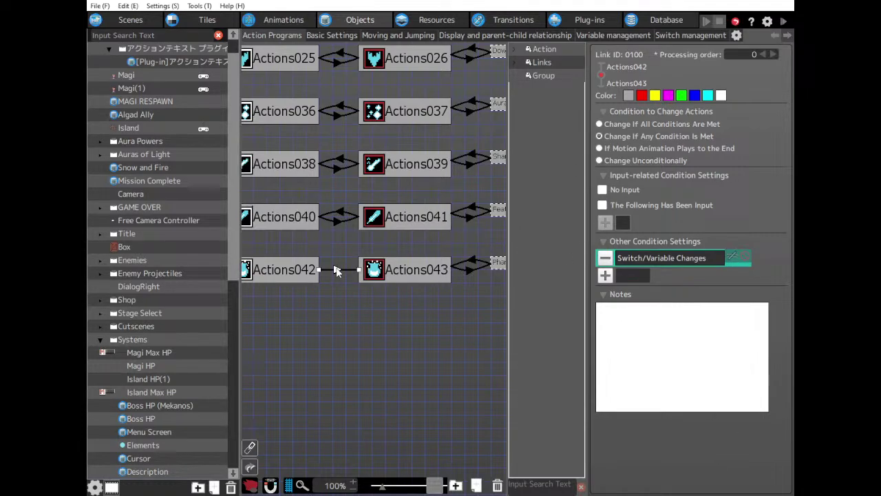
# Link Actions043 back to Actions042 with one Switch/Variable Changes condition and Change If Any Condition Is Met.
pyautogui.click(375, 269)
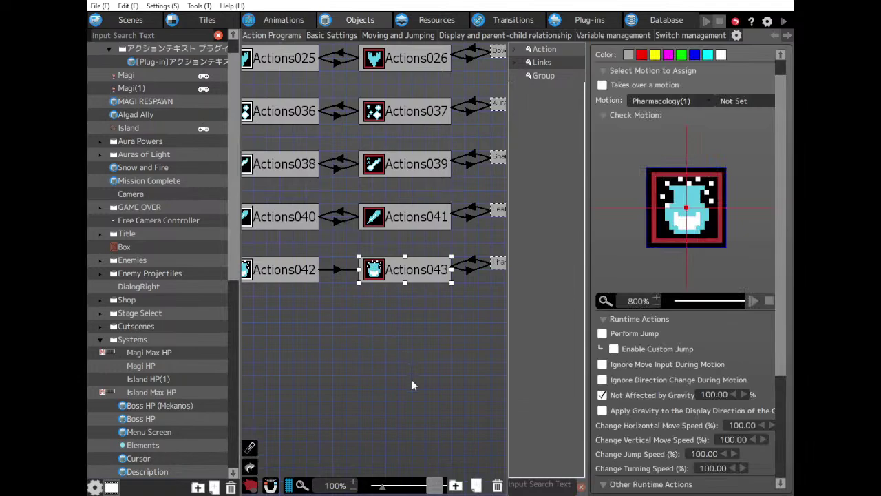
pyautogui.click(337, 269)
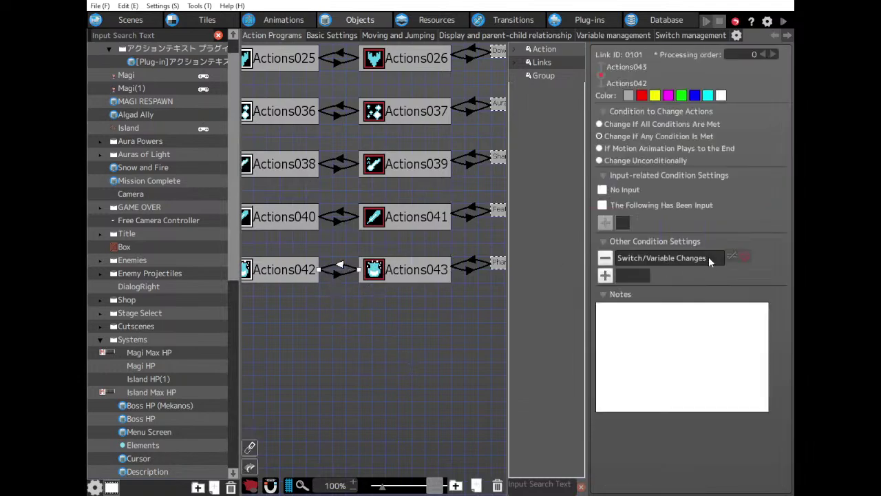
pyautogui.click(708, 257)
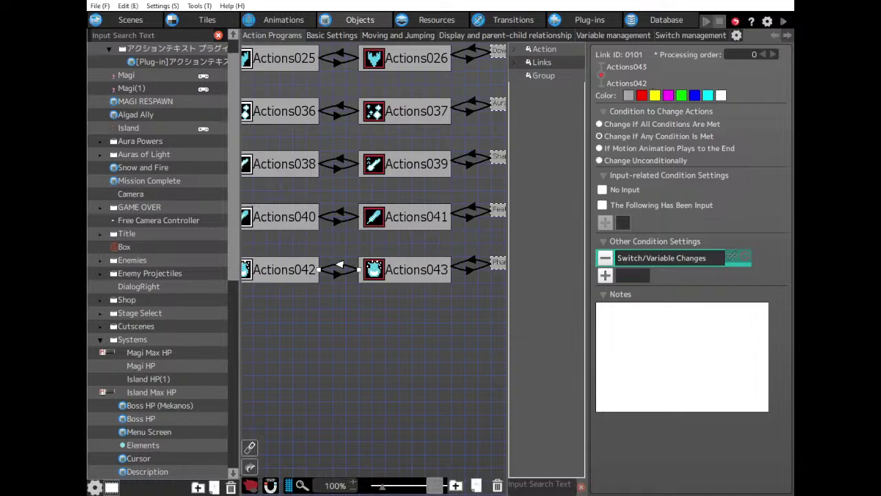
# Copy the Show Text runtime action from Actions040 to Actions042 and change its text to the Pharmacology description.
pyautogui.click(278, 221)
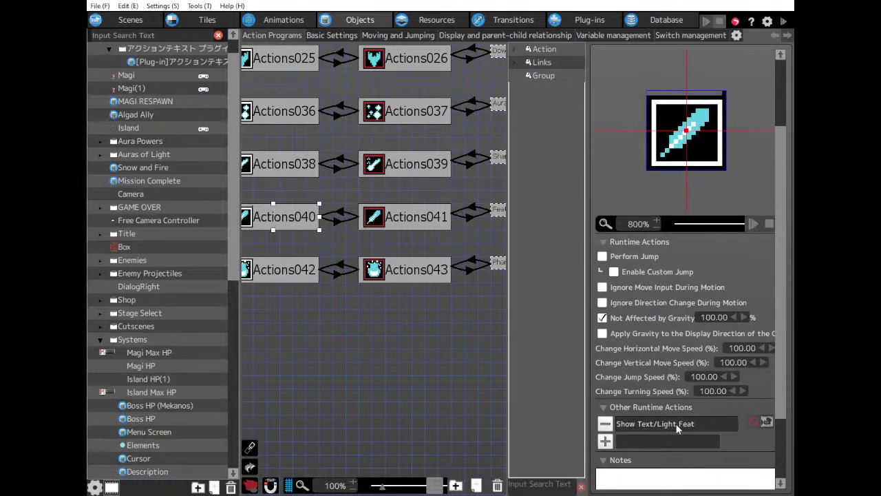
pyautogui.click(676, 423)
pyautogui.click(273, 272)
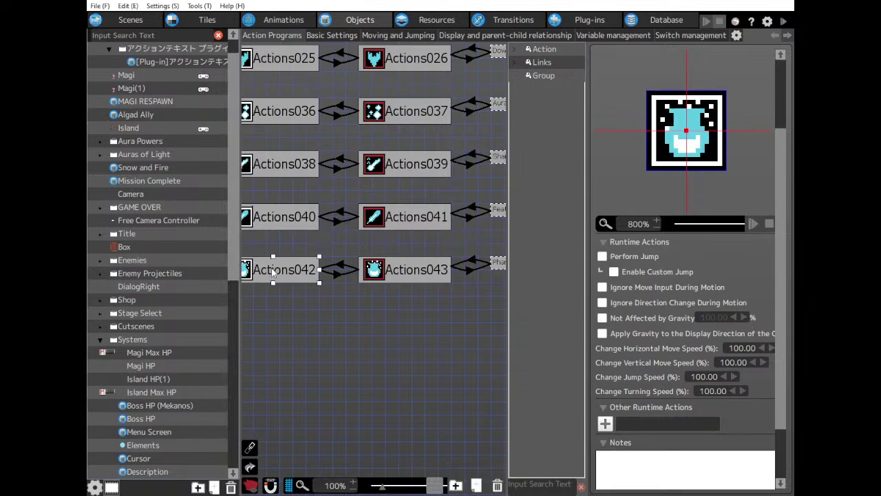
pyautogui.click(646, 425)
pyautogui.hotkey('ctrl', 'v')
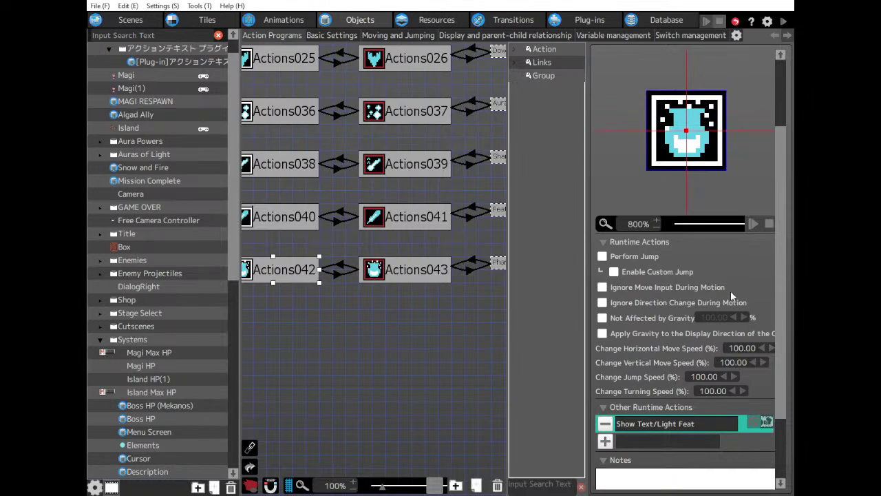
pyautogui.click(680, 424)
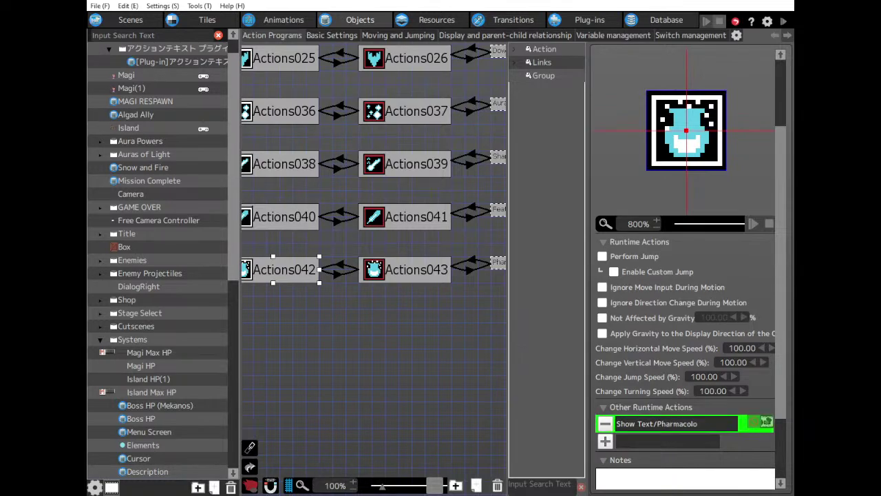
# Add the Pharmacology Show Text runtime action to Actions043 as well.
pyautogui.click(408, 277)
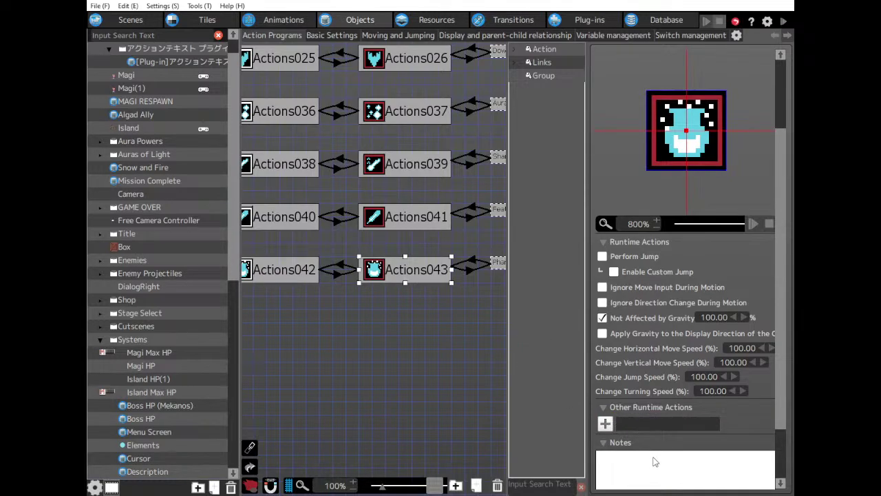
pyautogui.moveTo(342, 102); pyautogui.dragTo(422, 87, button='middle')
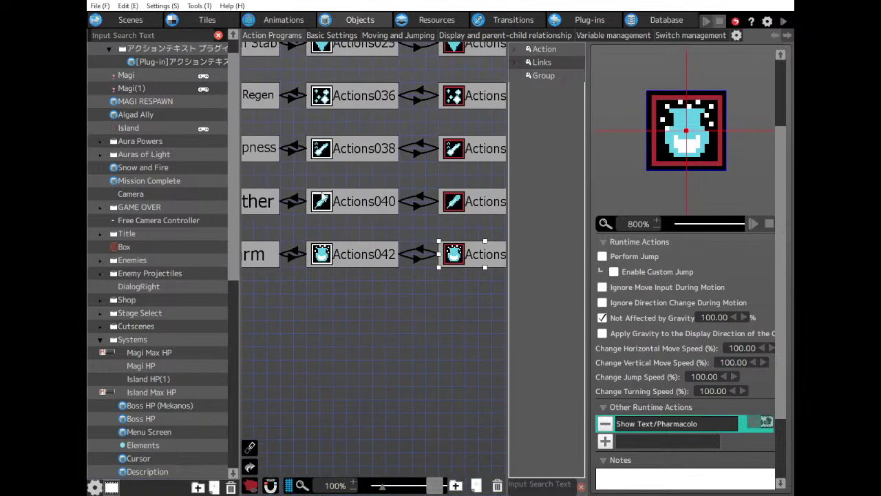
pyautogui.moveTo(304, 202); pyautogui.dragTo(446, 203, button='middle')
pyautogui.hscroll(3, 446, 205)
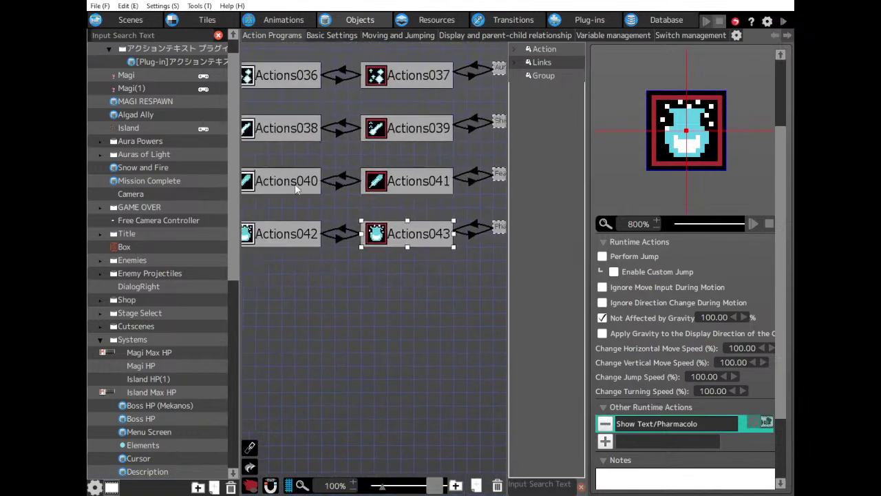
# Enable Not Affected by Gravity at 100% for Actions042, then check the same setting on Actions043.
pyautogui.click(298, 236)
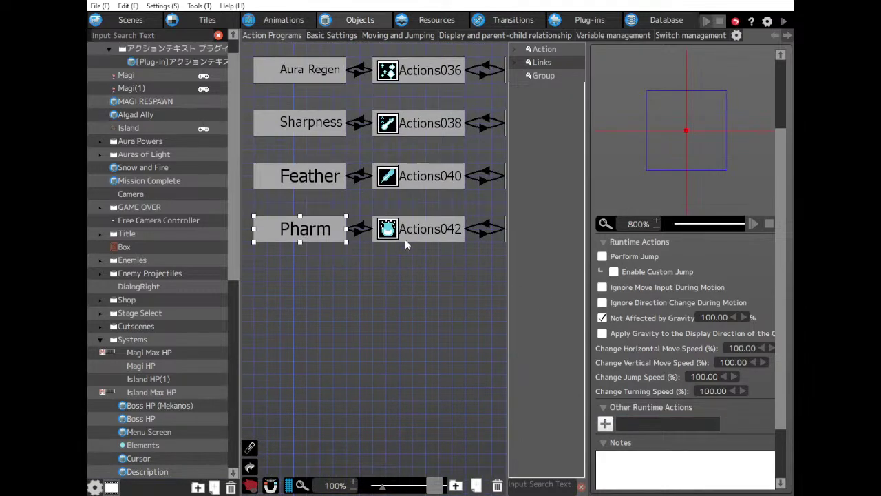
pyautogui.click(434, 228)
pyautogui.hscroll(3, 433, 227)
pyautogui.click(625, 317)
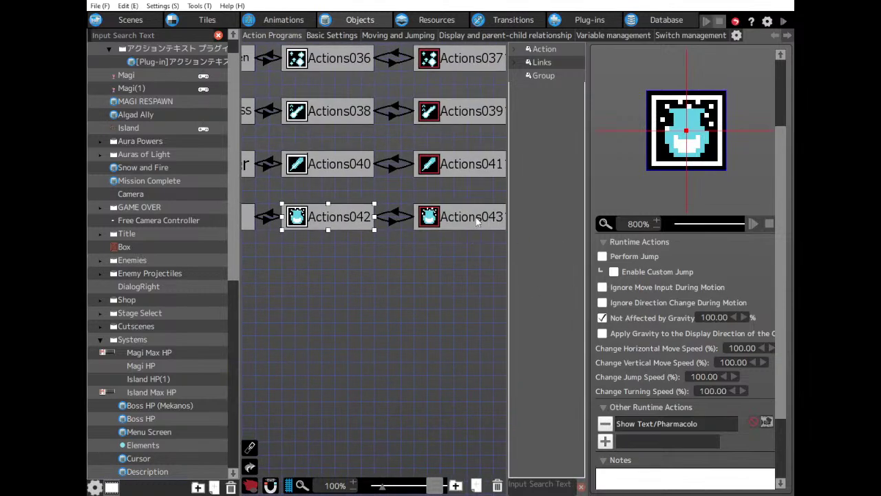
pyautogui.click(475, 219)
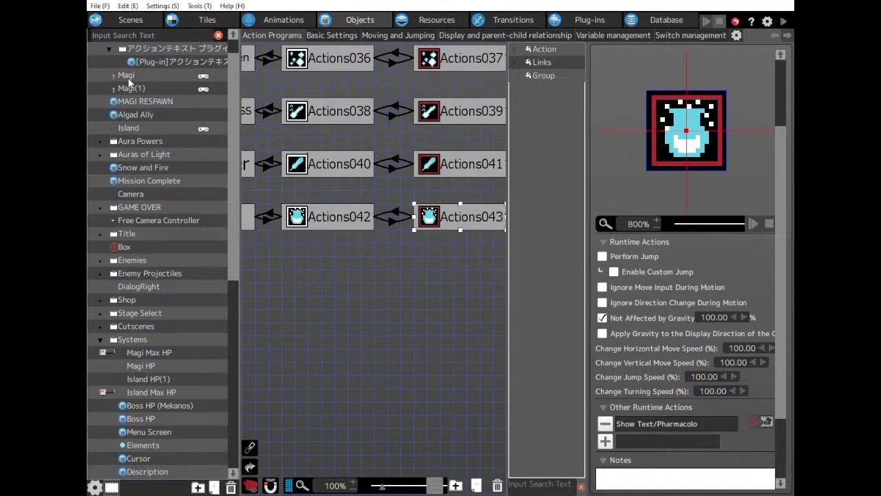
pyautogui.moveTo(374, 177); pyautogui.dragTo(492, 170, button='middle')
# Open the menu scene for editing and show the list of objects placed in it.
pyautogui.click(130, 20)
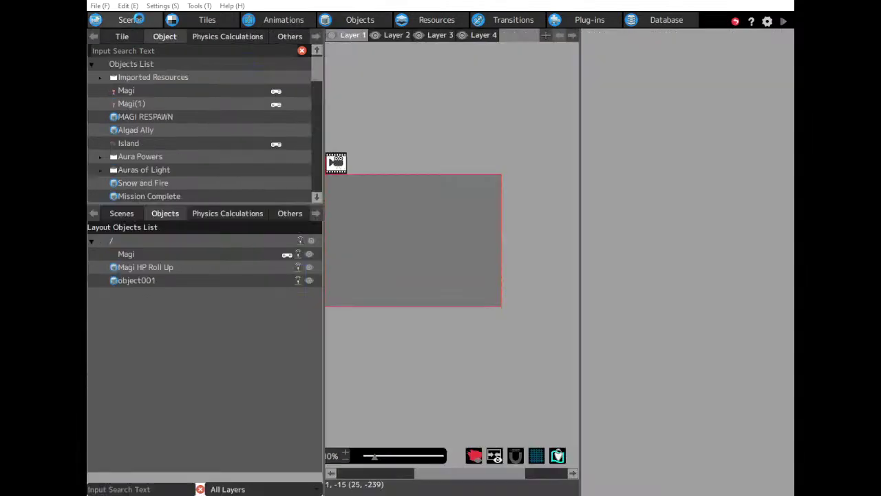
pyautogui.click(121, 214)
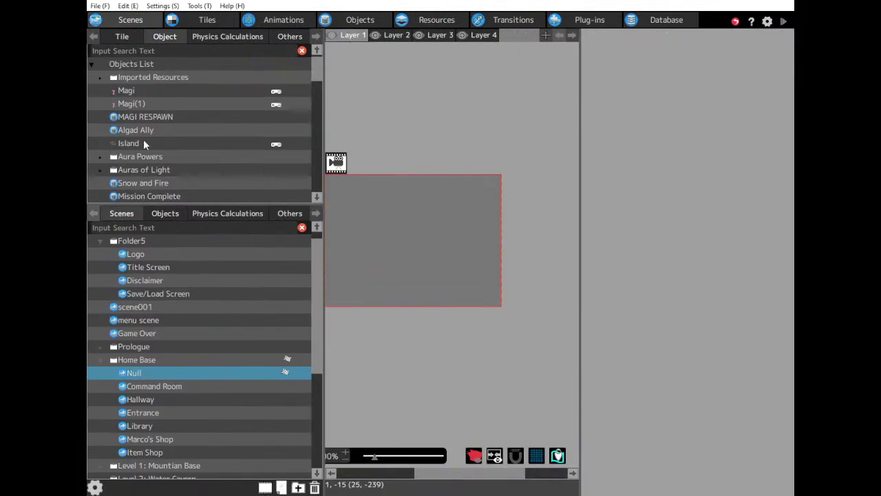
pyautogui.click(143, 320)
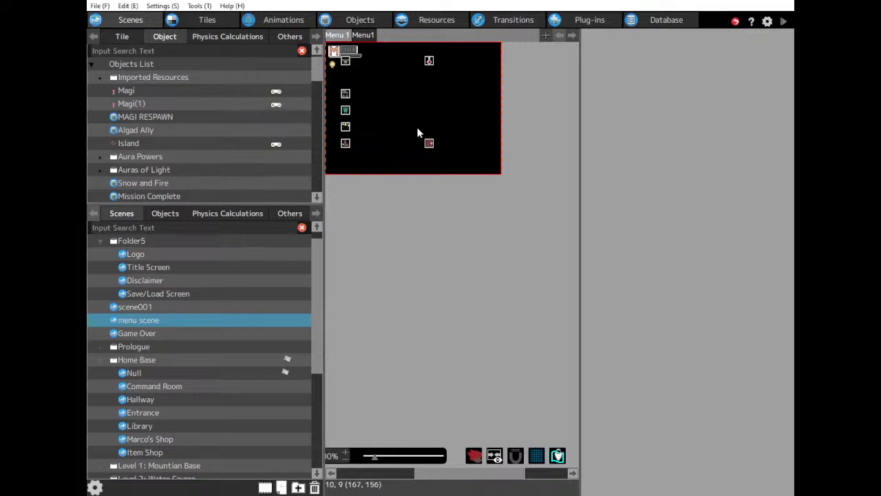
pyautogui.click(162, 215)
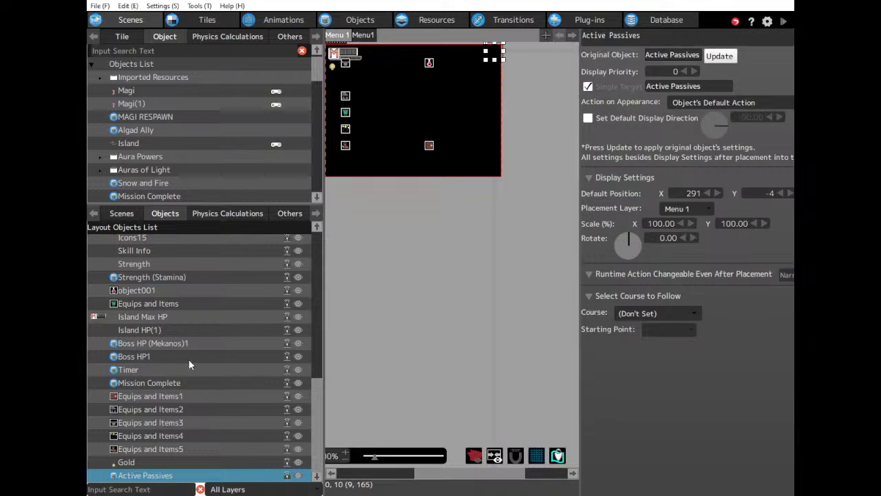
# Set the Action on Appearance of the menu scene's Icons12 object to Pharm.
pyautogui.scroll(5, 185, 369)
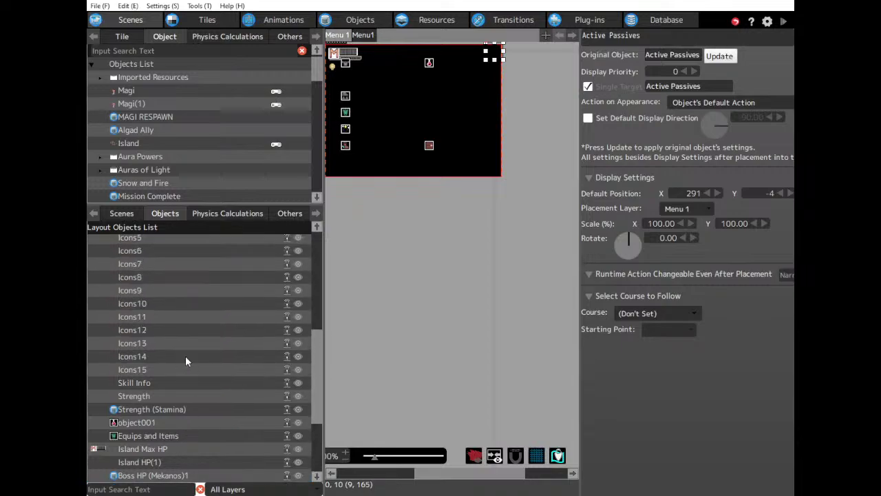
pyautogui.scroll(2, 185, 356)
pyautogui.click(147, 289)
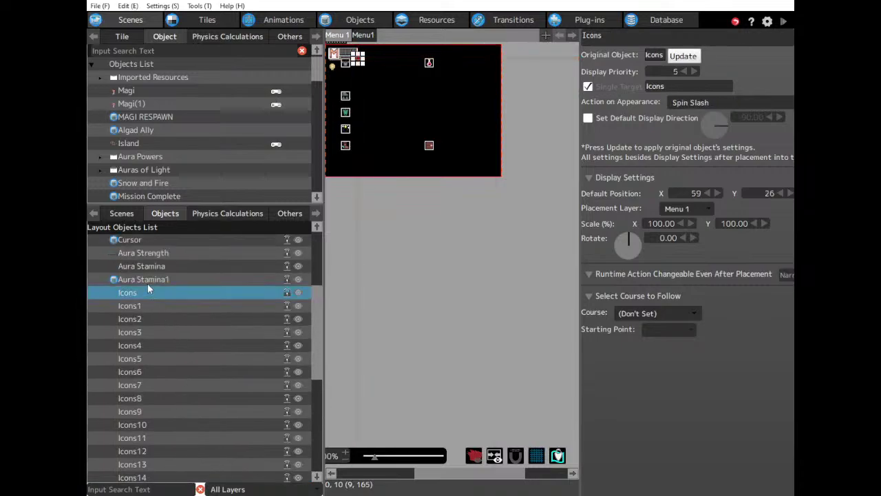
pyautogui.press('Down')
pyautogui.press('Down')
pyautogui.press('Down')
pyautogui.press('Down')
pyautogui.press('Down')
pyautogui.press('Down')
pyautogui.press('Down')
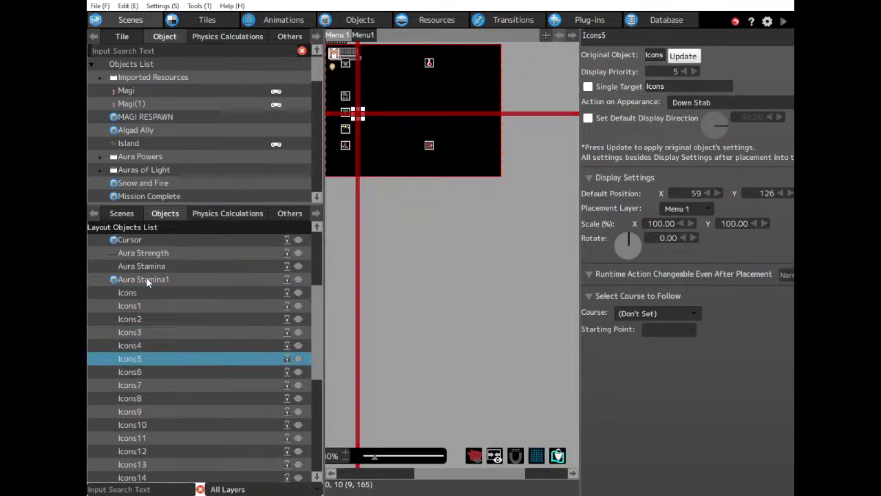
pyautogui.press('Down')
pyautogui.press('Down')
pyautogui.press('Down')
pyautogui.press('Down')
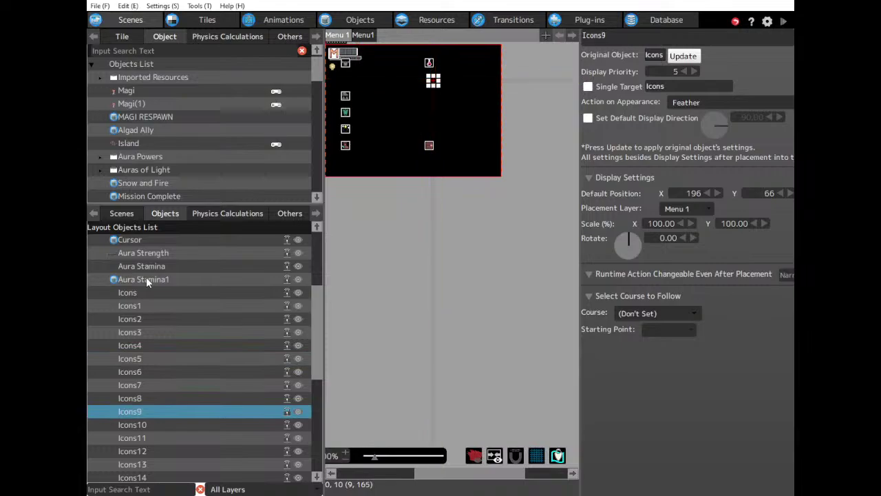
pyautogui.press('Down')
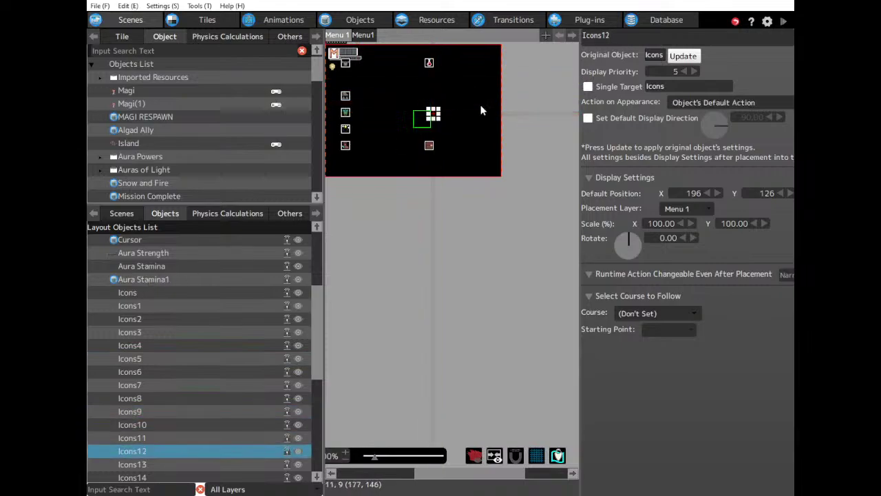
pyautogui.click(722, 100)
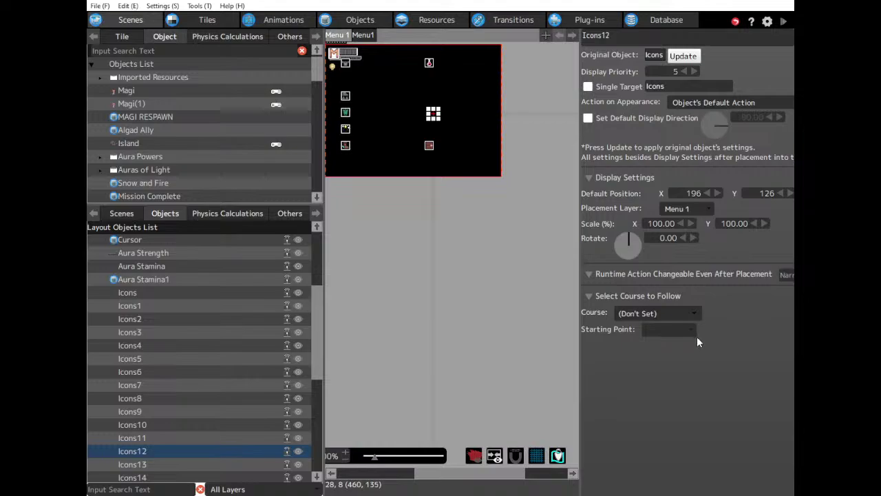
pyautogui.click(697, 413)
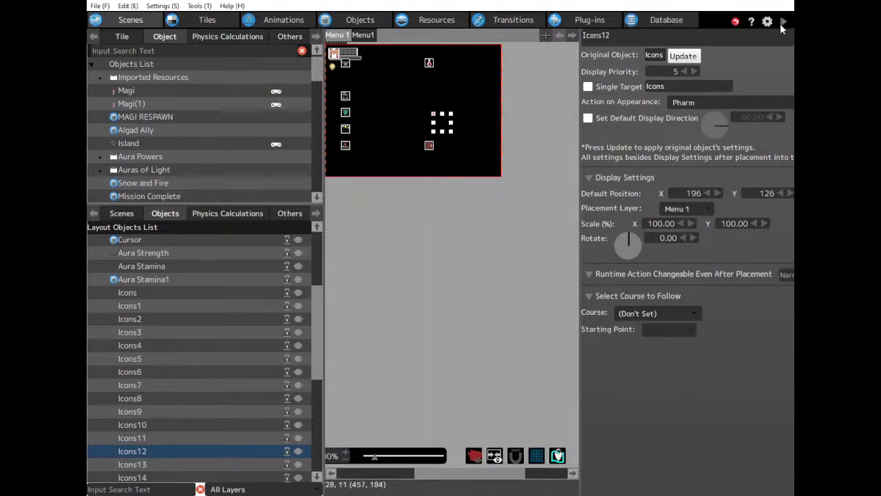
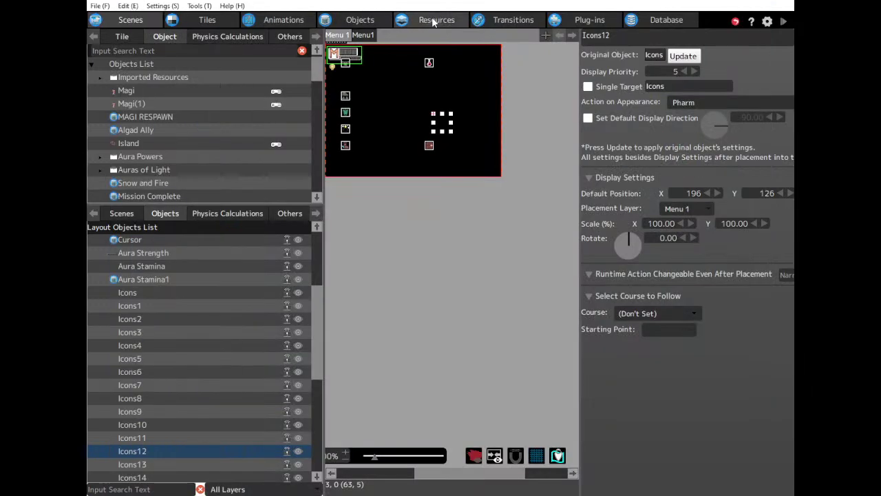
# Open the project's switch resources and look through the switch list down to the SKILL EQUIP folder.
pyautogui.click(432, 19)
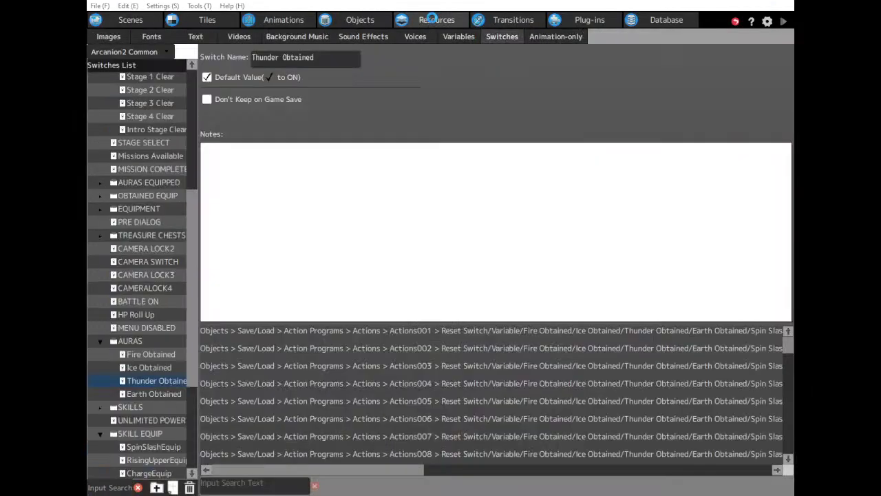
pyautogui.scroll(3, 169, 296)
pyautogui.scroll(-5, 170, 323)
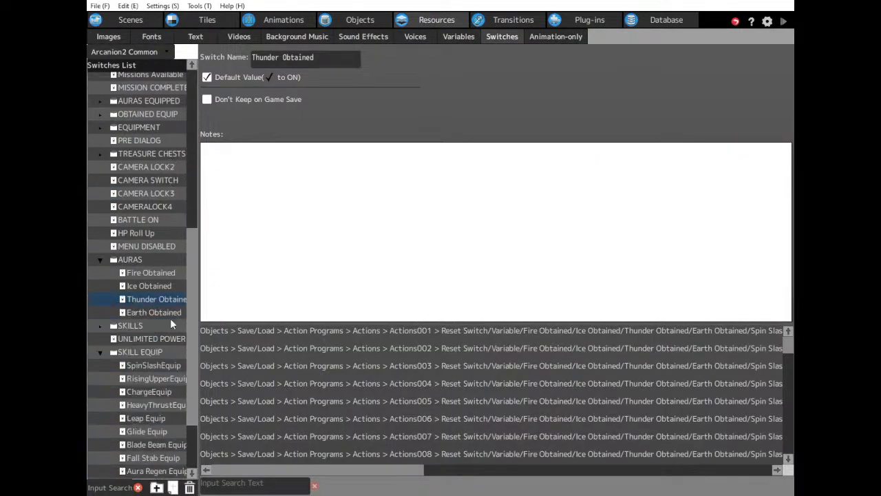
# Collapse the SKILL EQUIP folder, expand SKILLS, and set the Pharmacology switch's default value to ON.
pyautogui.doubleClick(150, 348)
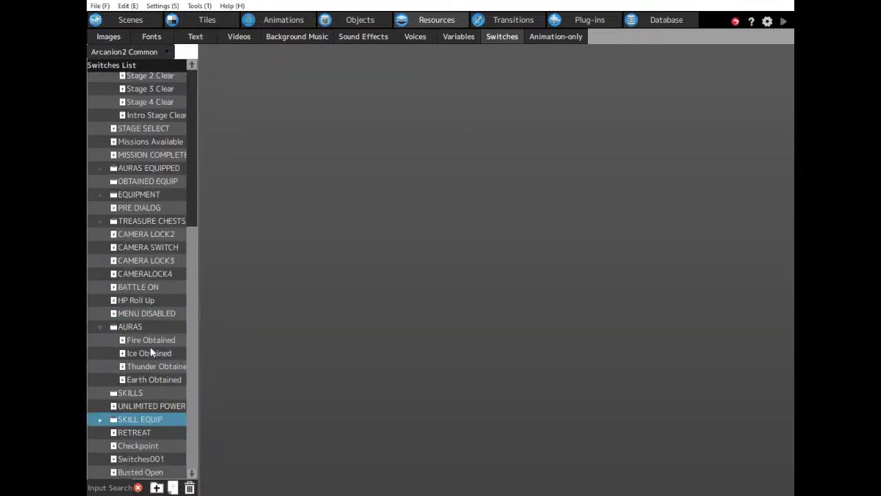
pyautogui.doubleClick(138, 390)
pyautogui.scroll(-5, 138, 390)
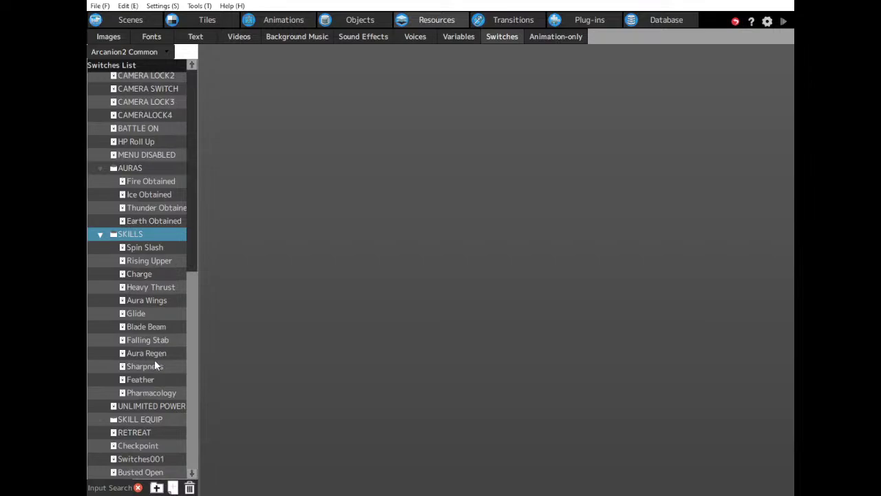
pyautogui.click(148, 395)
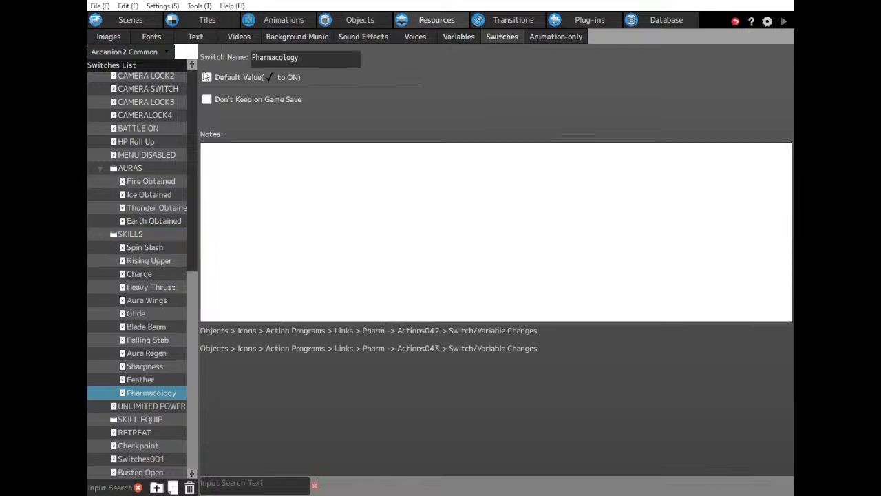
pyautogui.click(206, 78)
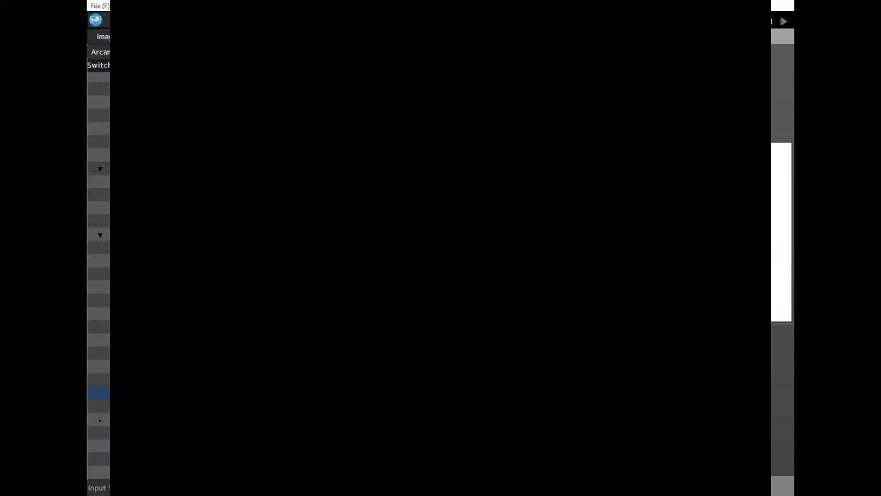
# Test-play the game, move the skill menu cursor to the Pharmacology passive, and close the test window.
pyautogui.press('Return')
pyautogui.press('Right')
pyautogui.press('Down')
pyautogui.press('Down')
pyautogui.press('Down')
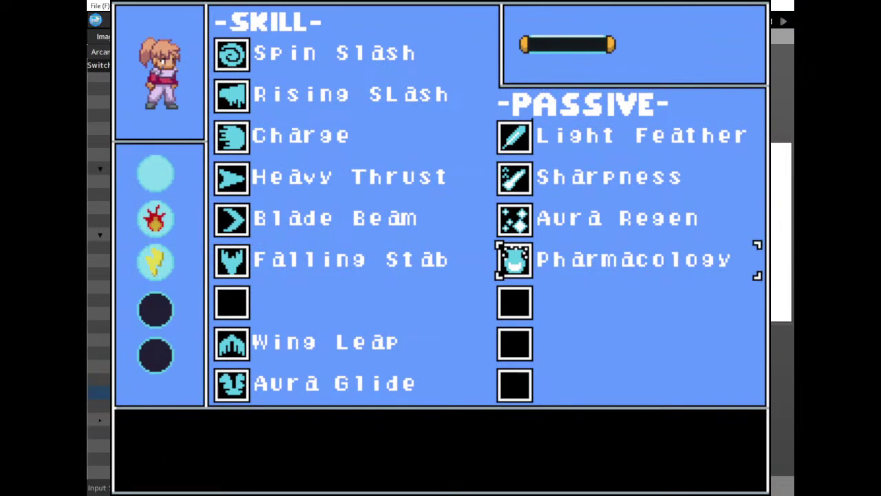
pyautogui.click(753, 2)
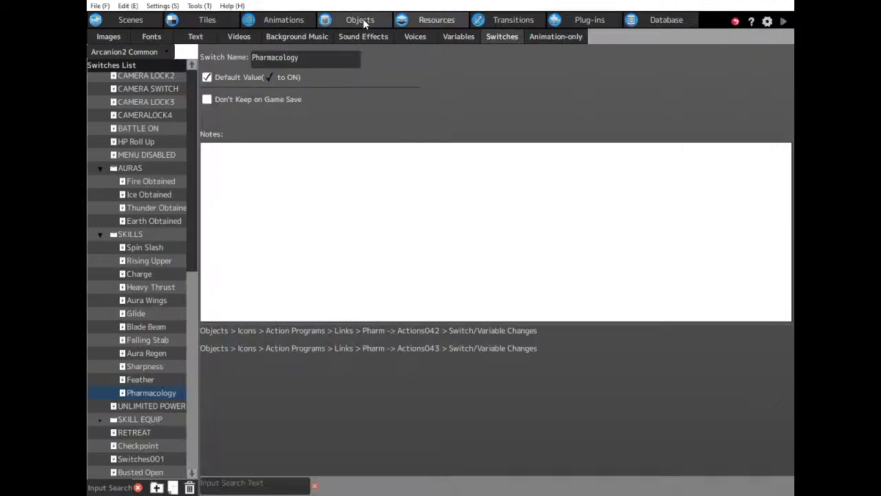
# Open the Cursor object's action program and rename the Actions018 action below Aura Regen to Pharm.
pyautogui.click(360, 19)
pyautogui.scroll(-5, 418, 271)
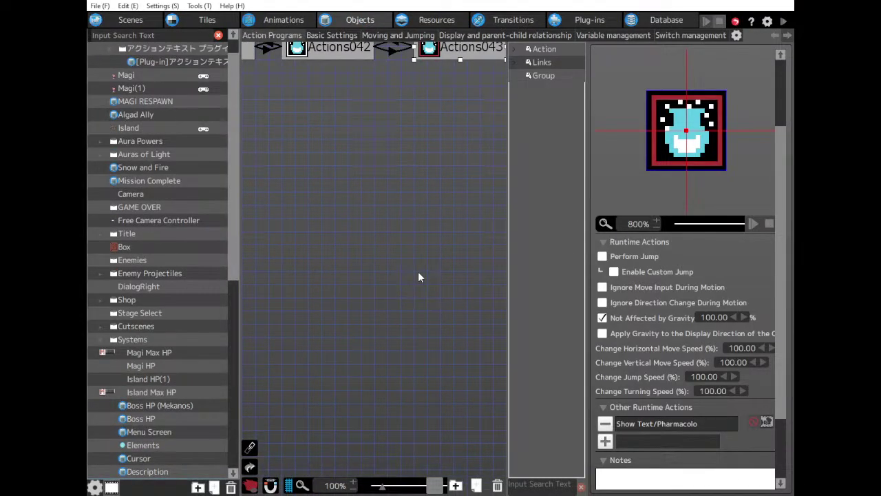
pyautogui.scroll(6, 418, 271)
pyautogui.moveTo(322, 289); pyautogui.dragTo(456, 281, button='middle')
pyautogui.scroll(-2, 141, 419)
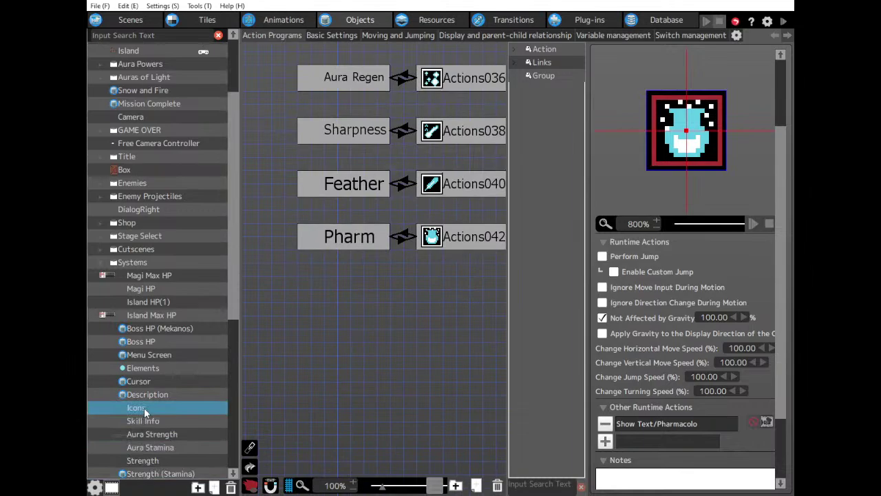
pyautogui.click(144, 380)
pyautogui.scroll(-5, 308, 241)
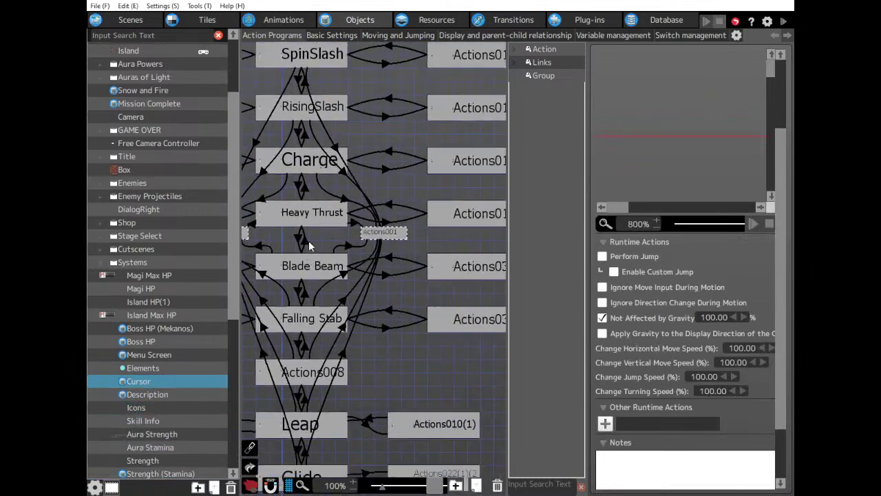
pyautogui.moveTo(363, 318); pyautogui.dragTo(146, 371, button='middle')
pyautogui.hscroll(5, 408, 353)
pyautogui.click(346, 235)
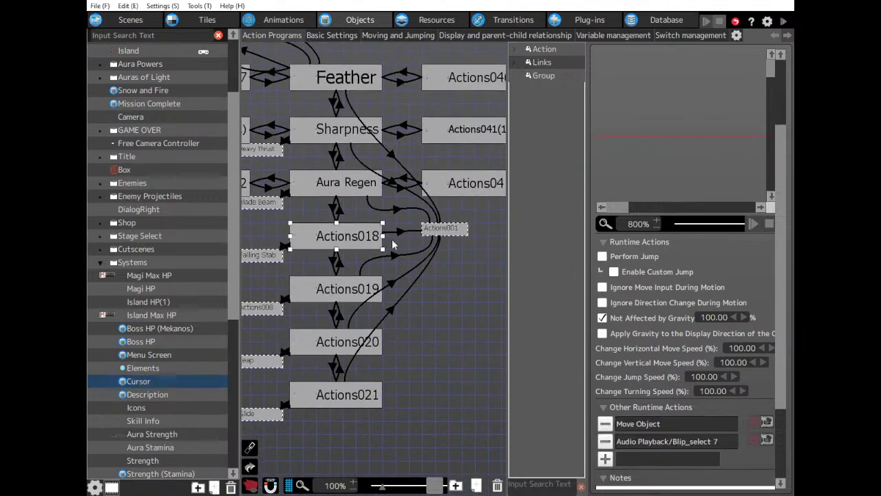
pyautogui.scroll(3, 623, 347)
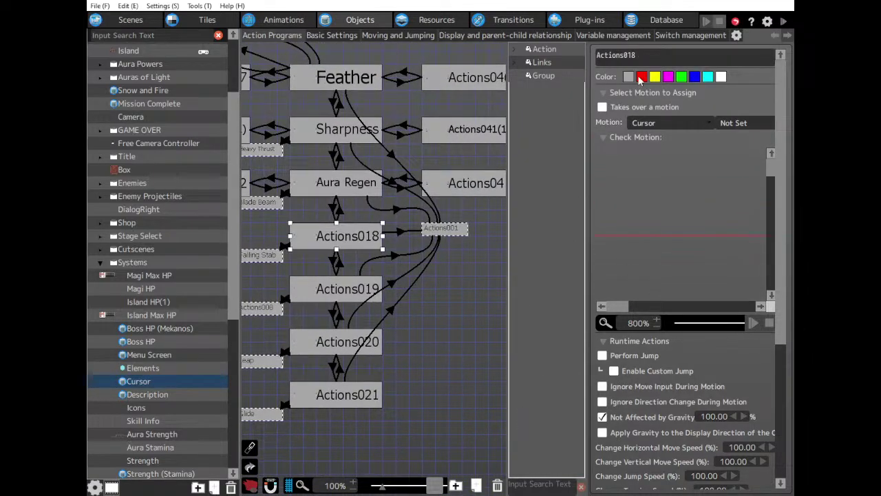
pyautogui.write('Pharm')
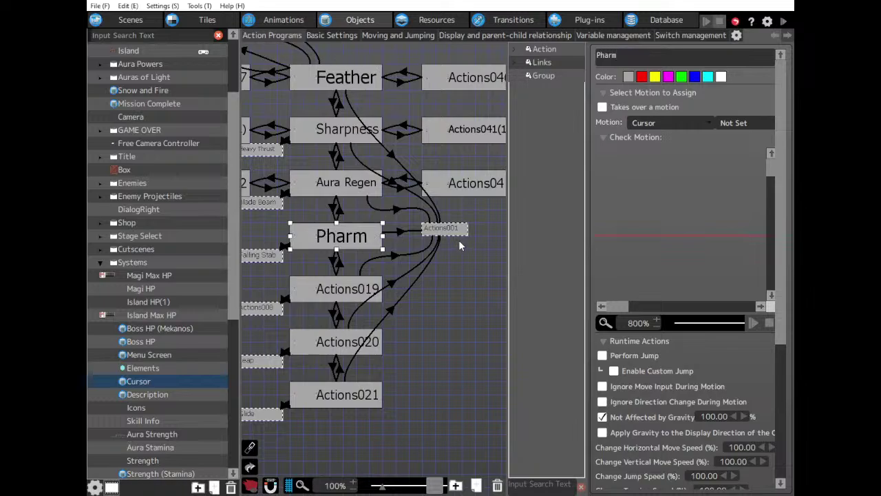
# Move the Actions001 shortcut to Pharm's other side and add an action beside Pharm with the Accept motion, not affected by gravity.
pyautogui.moveTo(457, 230); pyautogui.dragTo(246, 217)
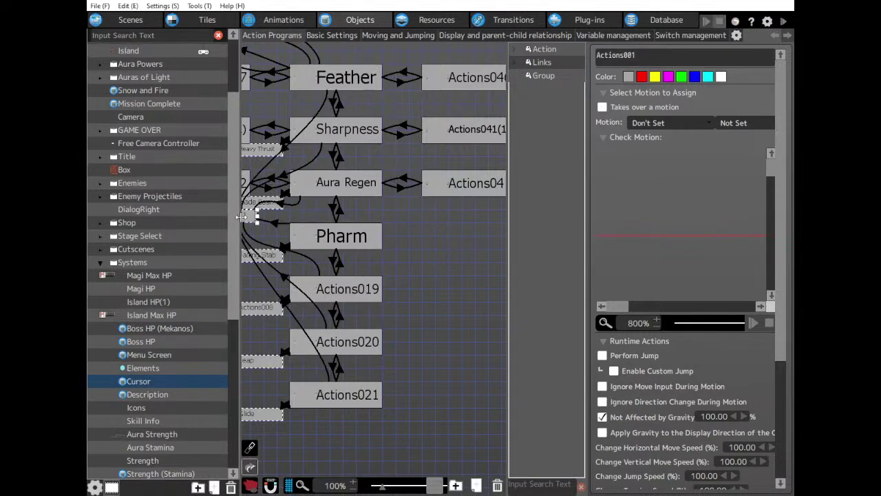
pyautogui.click(465, 234)
pyautogui.doubleClick(480, 244)
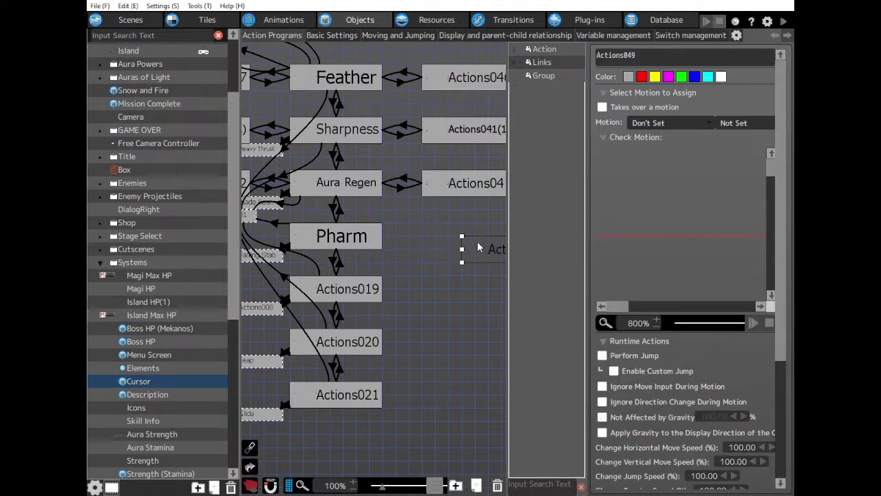
pyautogui.moveTo(478, 243); pyautogui.dragTo(449, 233)
pyautogui.click(628, 416)
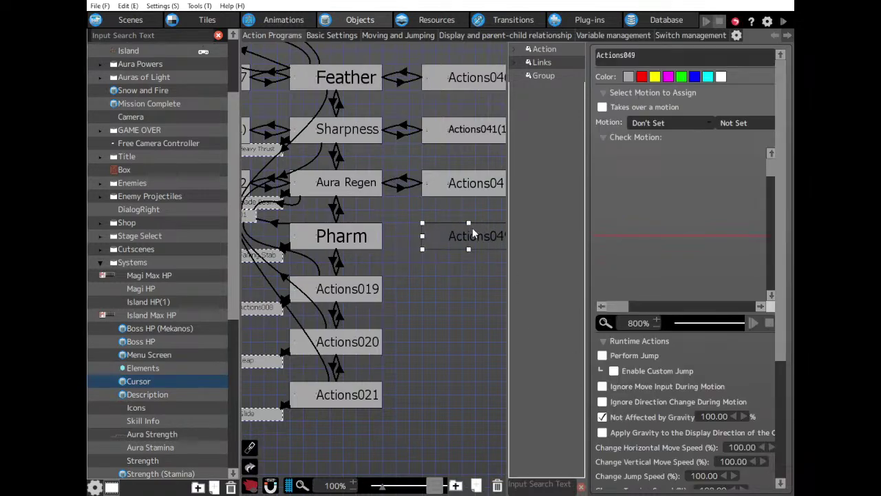
pyautogui.click(643, 157)
# Link Pharm to Actions049 and give the link the same conditions as the Aura Regen to Actions041 link.
pyautogui.click(398, 186)
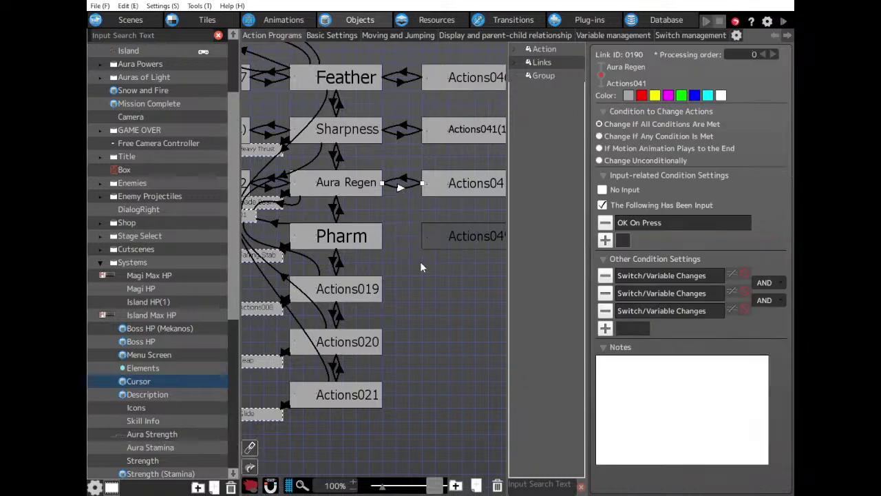
pyautogui.click(357, 237)
pyautogui.press('l')
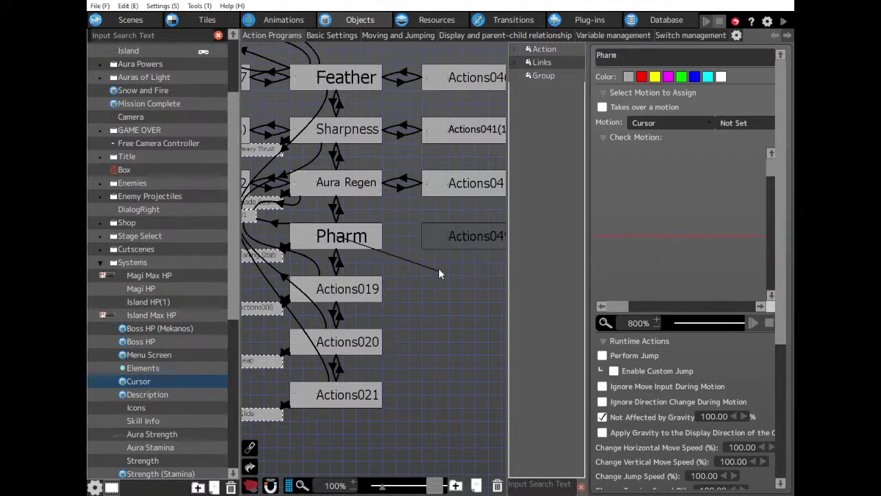
pyautogui.click(441, 240)
pyautogui.click(396, 235)
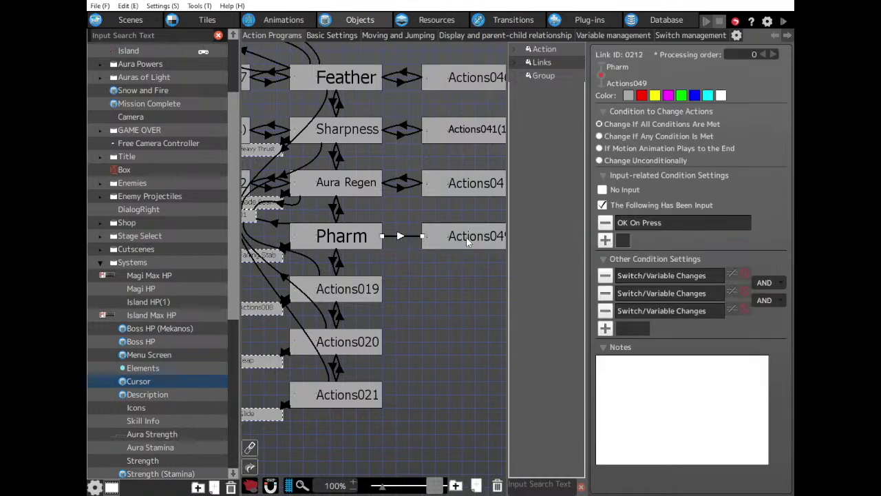
# Edit the three Switch/Variable Changes conditions on the link from Pharm to Actions049.
pyautogui.moveTo(448, 239); pyautogui.dragTo(406, 247, button='middle')
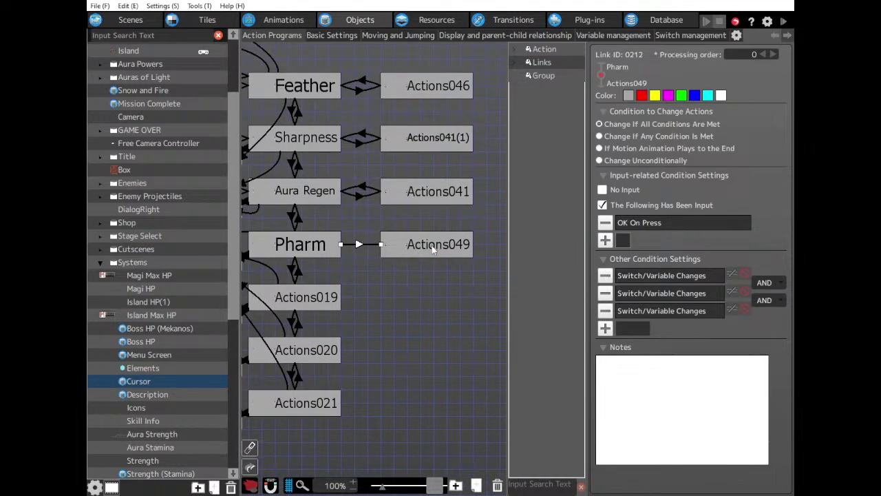
pyautogui.moveTo(344, 251); pyautogui.dragTo(362, 246, button='middle')
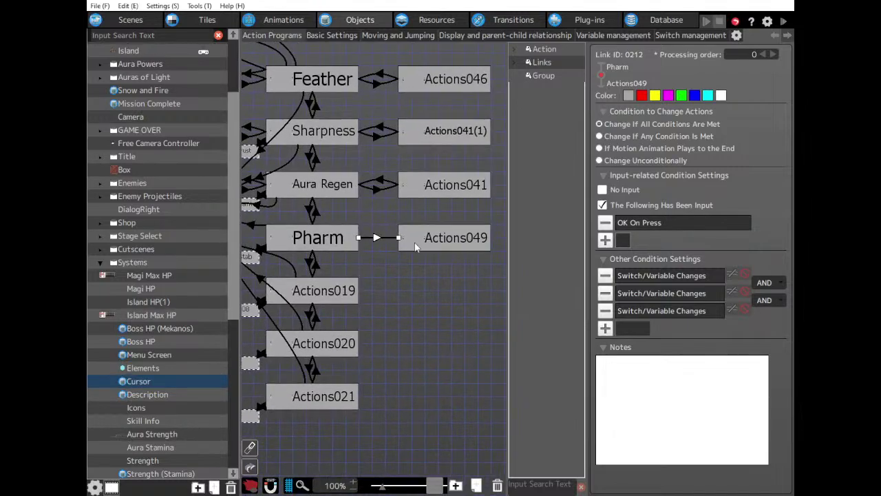
pyautogui.click(625, 276)
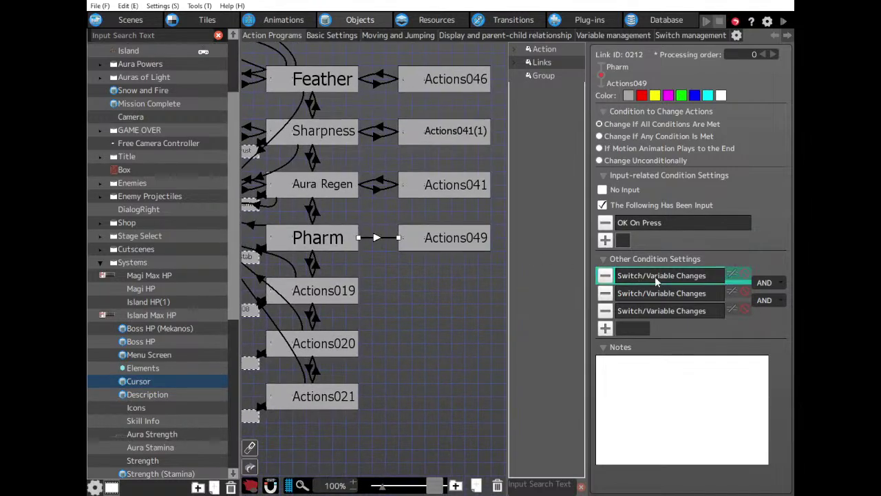
pyautogui.click(699, 294)
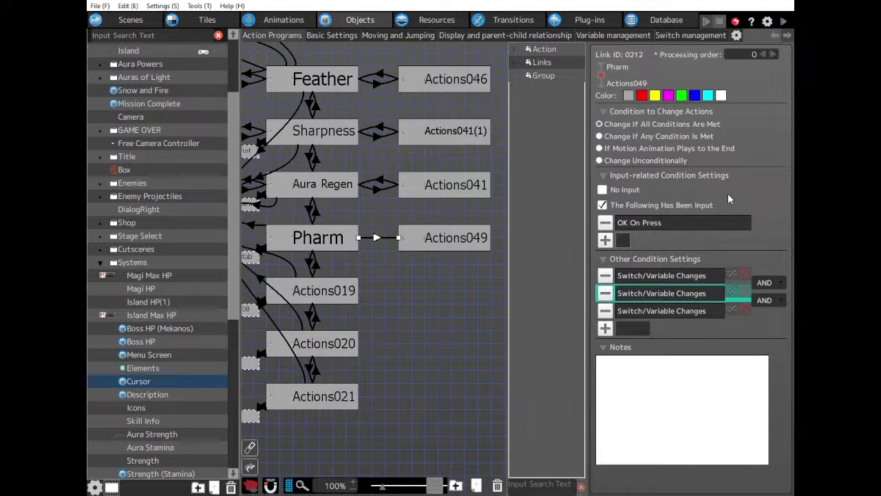
pyautogui.click(689, 311)
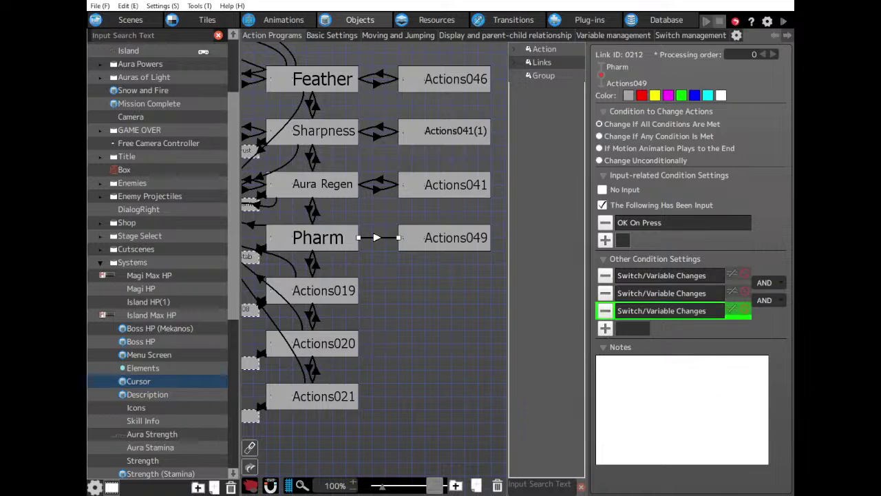
# Add a return link from Actions049 to Pharm, copying the settings of the link from Actions041 to Aura Regen.
pyautogui.click(380, 182)
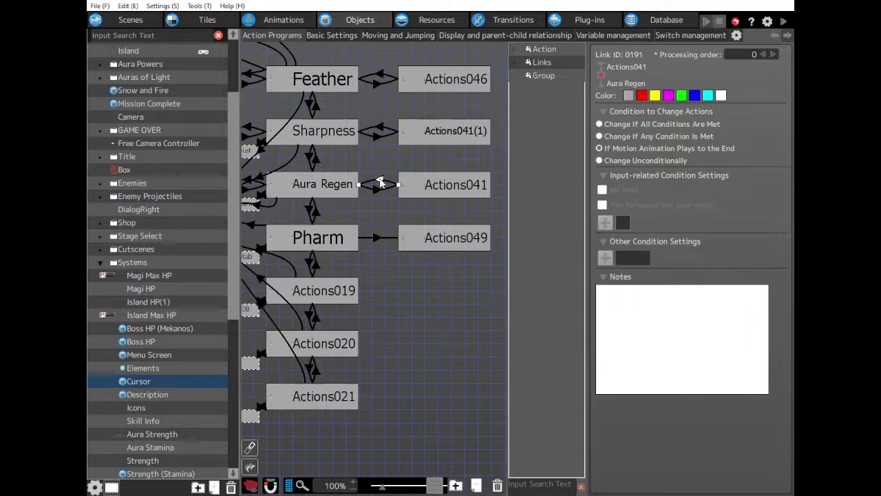
pyautogui.click(417, 245)
pyautogui.press('l')
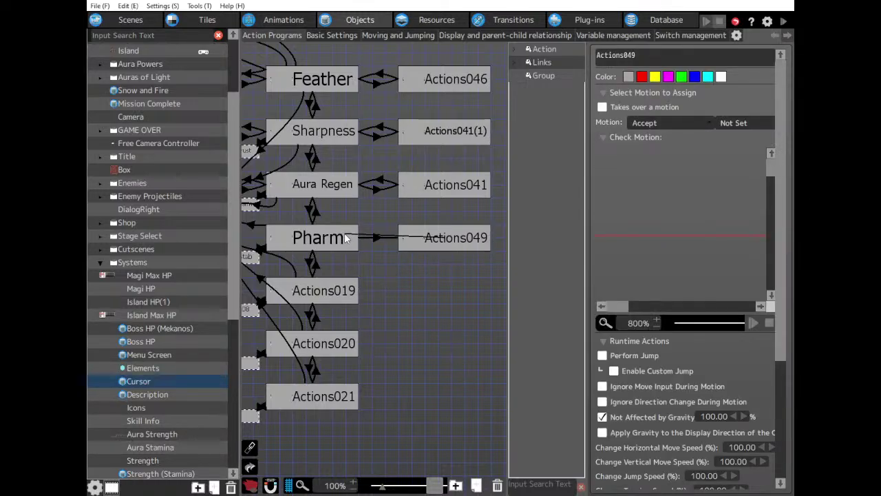
pyautogui.click(346, 238)
pyautogui.click(428, 244)
# Copy the three runtime actions of Actions041 into Actions049 and edit its two Change Switch/Variable entries.
pyautogui.click(453, 190)
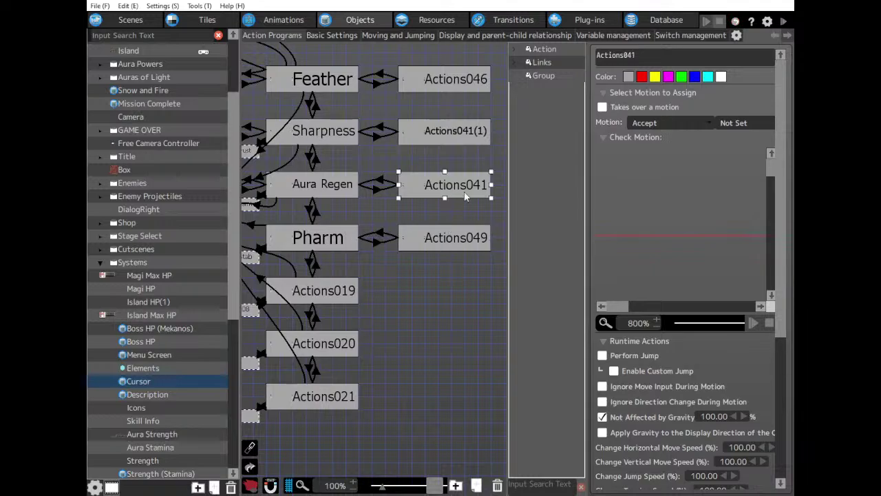
pyautogui.scroll(-4, 665, 399)
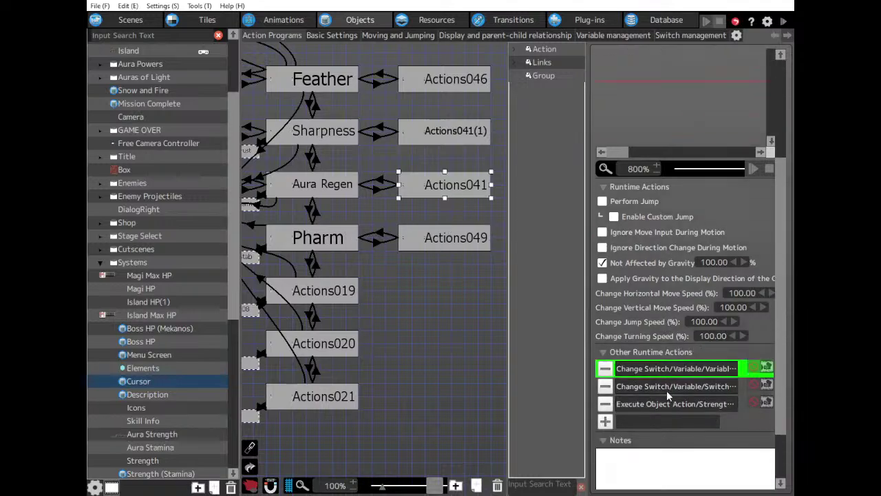
pyautogui.keyDown('shift'); pyautogui.click(668, 404); pyautogui.keyUp('shift')
pyautogui.click(455, 244)
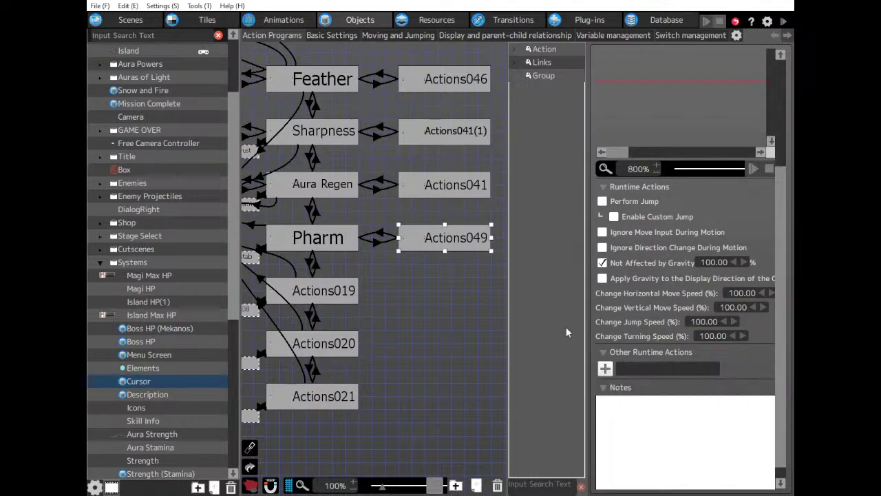
pyautogui.click(632, 371)
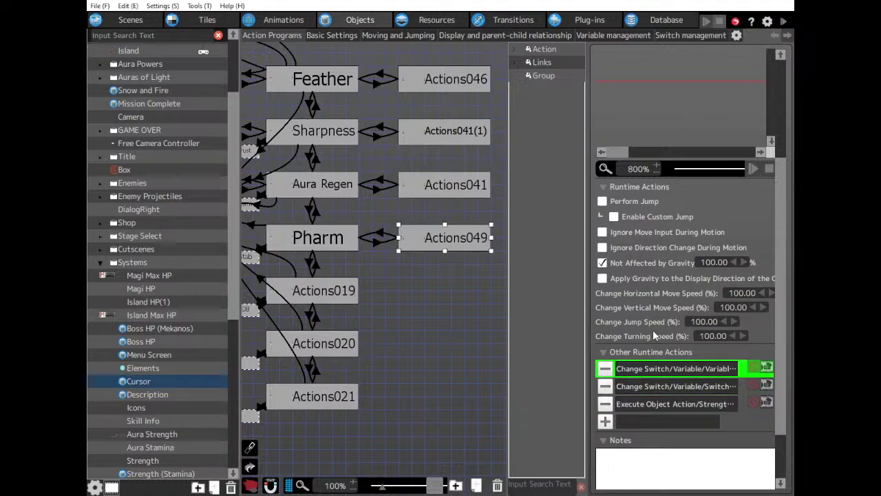
pyautogui.click(656, 387)
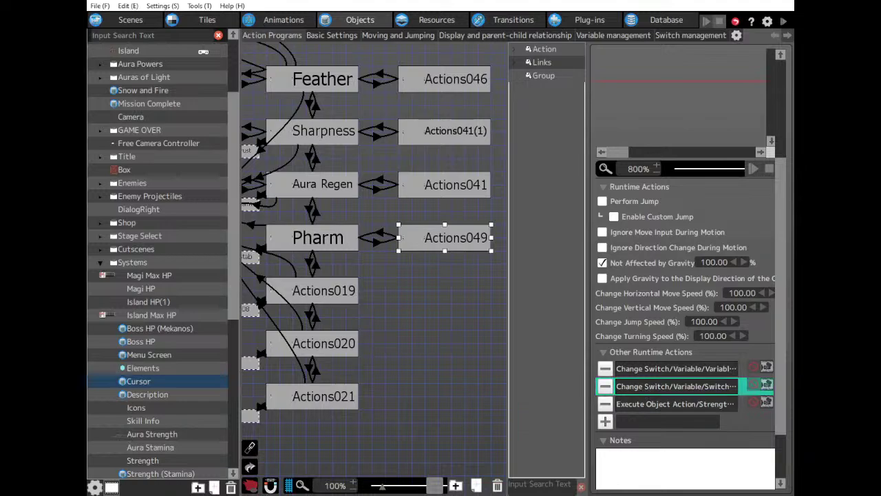
# Examine the Change Switch/Variable runtime actions of the actions linked to Aura Regen, Feather and Falling Stab.
pyautogui.click(448, 187)
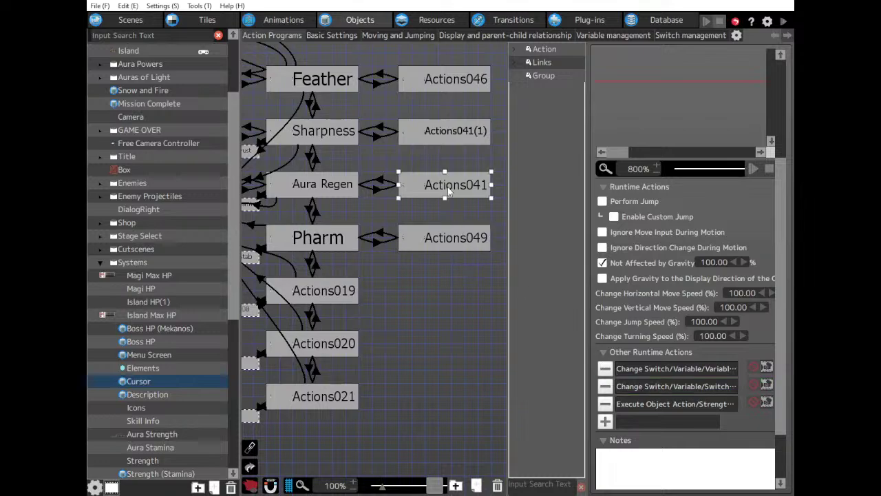
pyautogui.click(638, 389)
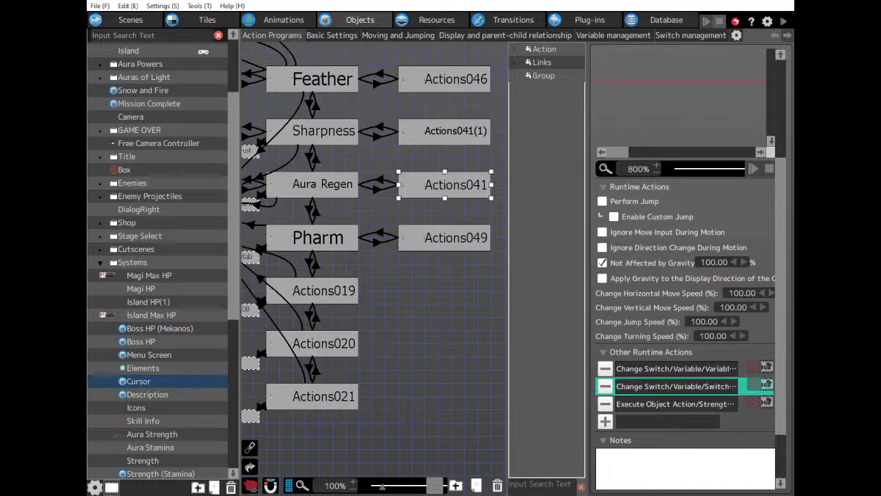
pyautogui.click(457, 78)
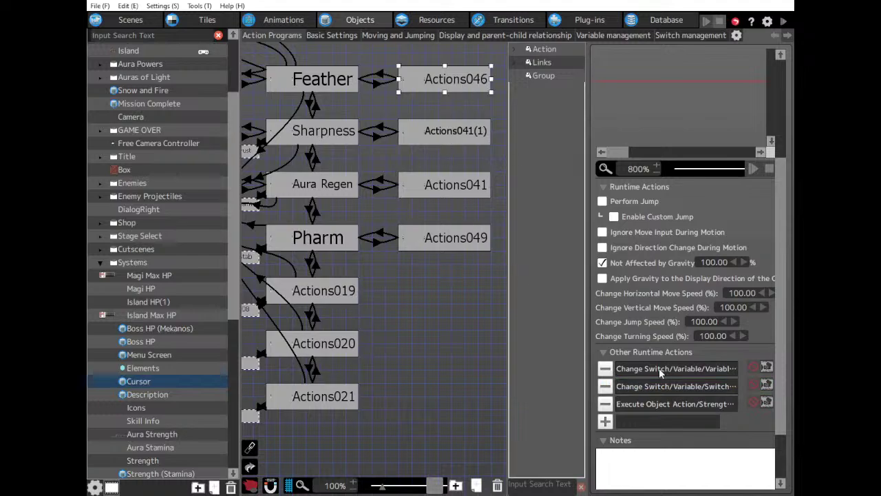
pyautogui.hscroll(-5, 335, 231)
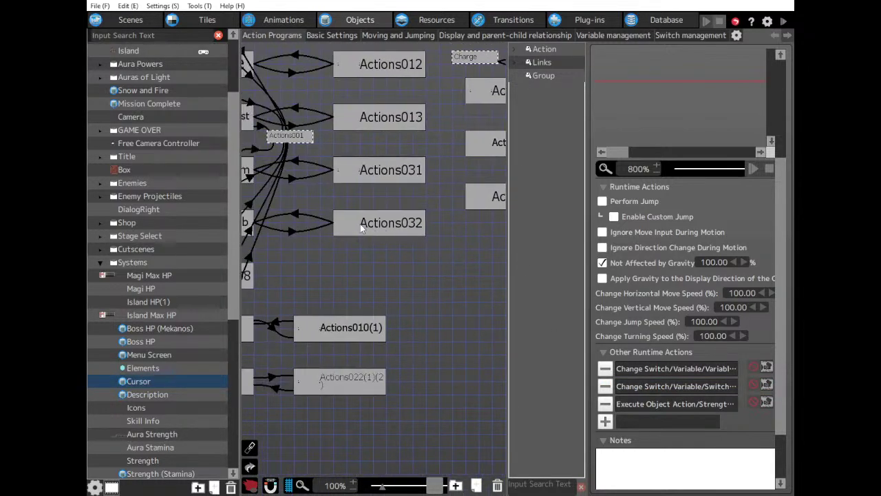
pyautogui.click(360, 224)
pyautogui.hscroll(-8, 466, 291)
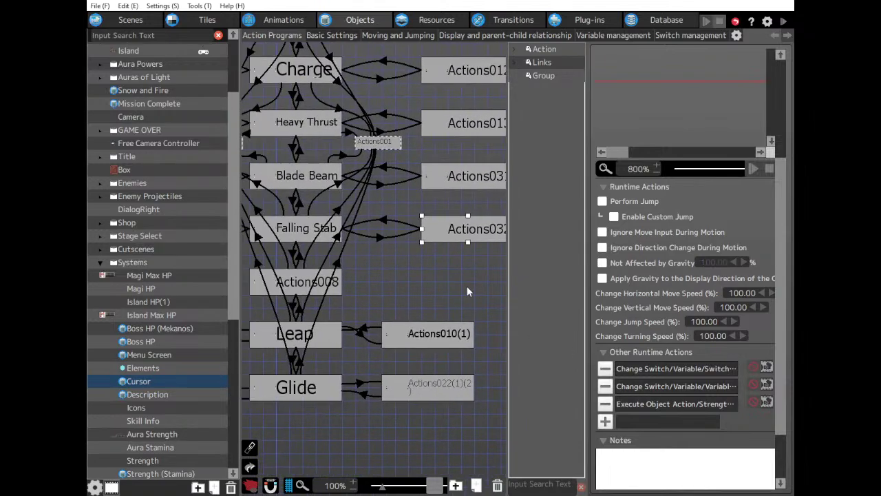
# Move the Actions001 shortcut box to the other side of the Pharm column and add a new action beside Pharm, aligned under Actions042.
pyautogui.moveTo(608, 284); pyautogui.dragTo(556, 276, button='middle')
pyautogui.hscroll(6, 492, 268)
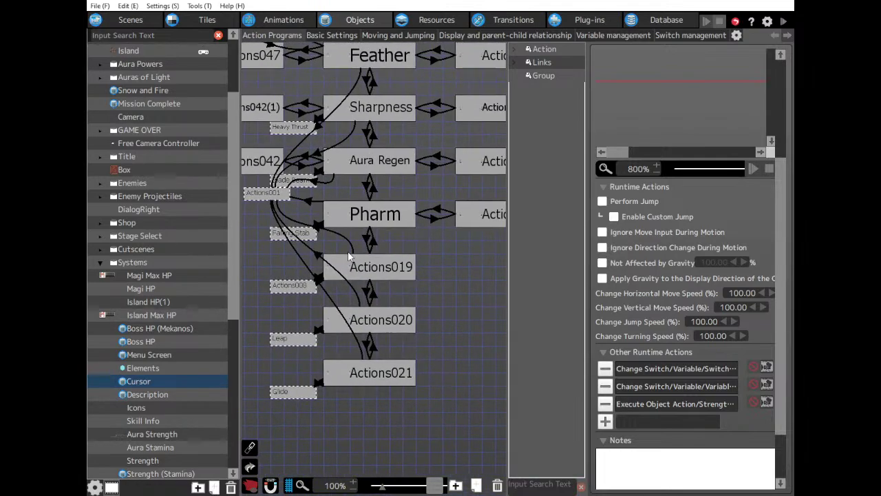
pyautogui.moveTo(251, 240); pyautogui.dragTo(335, 247, button='middle')
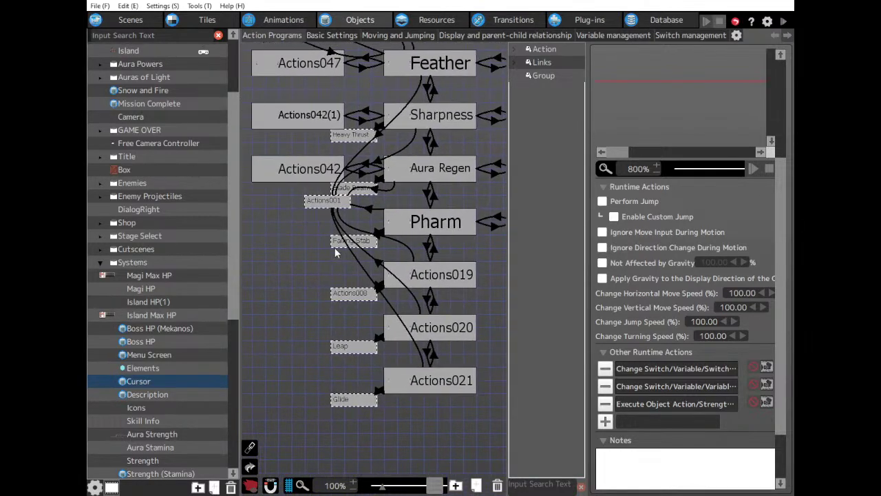
pyautogui.moveTo(334, 200); pyautogui.dragTo(523, 276)
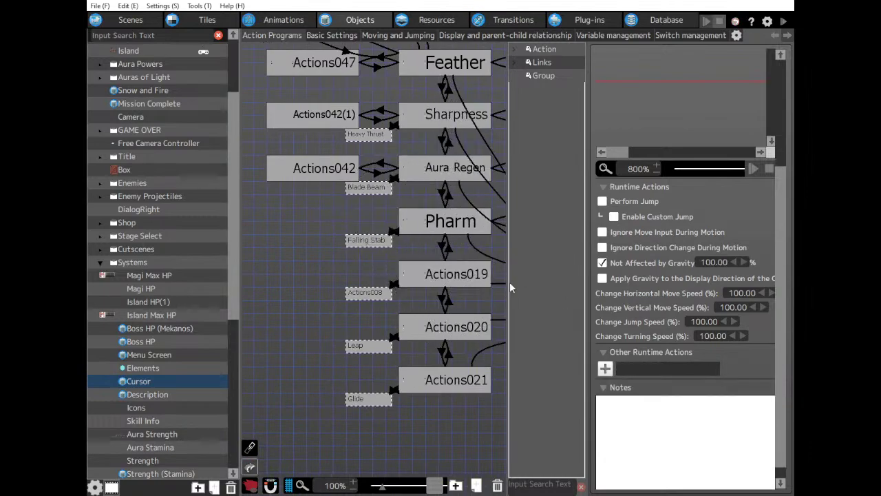
pyautogui.click(286, 208)
pyautogui.doubleClick(332, 218)
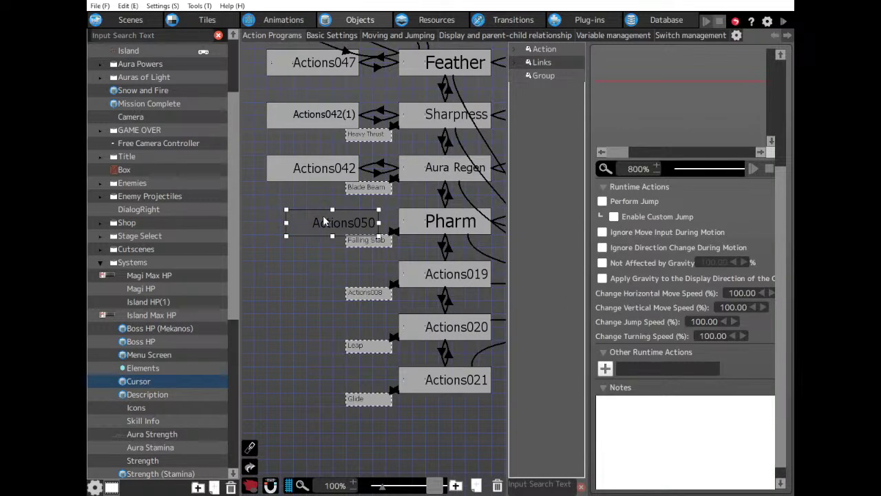
pyautogui.moveTo(332, 218); pyautogui.dragTo(307, 219)
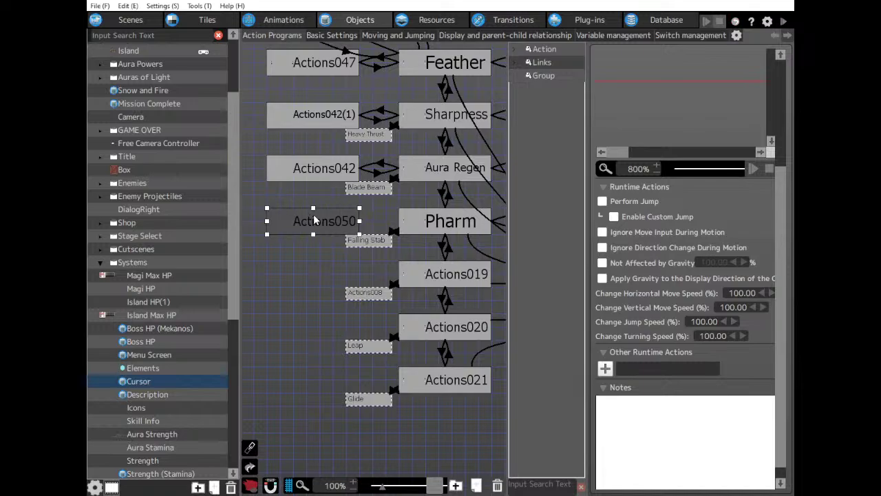
# Link Pharm to Actions050 with the settings of the Aura Regen to Actions042 link, and edit its Switch/Variable Changes conditions.
pyautogui.click(380, 167)
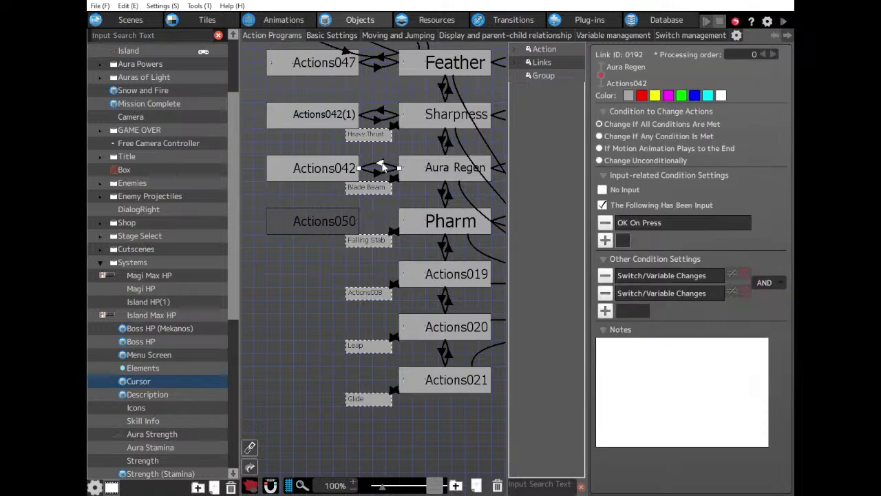
pyautogui.click(413, 227)
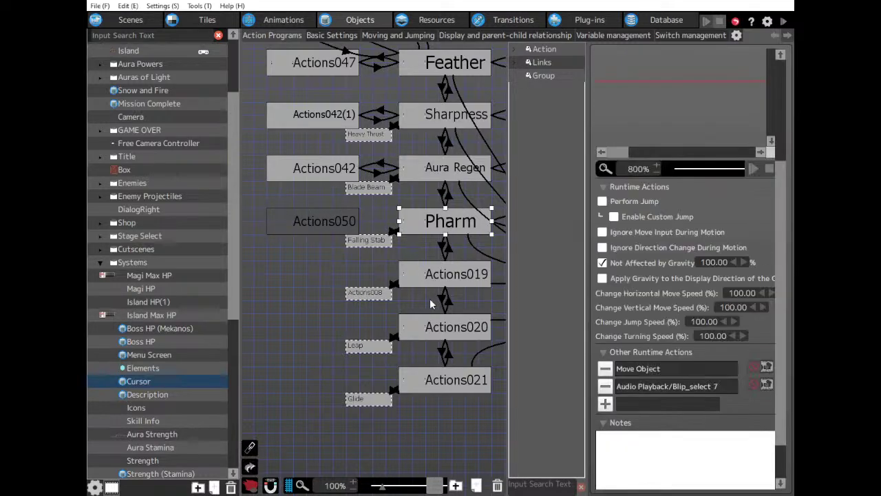
pyautogui.press('l')
pyautogui.click(339, 214)
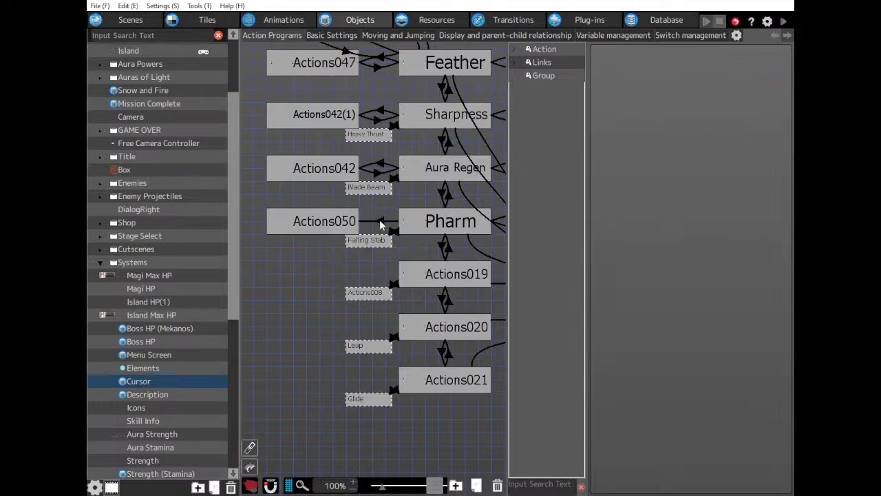
pyautogui.click(382, 221)
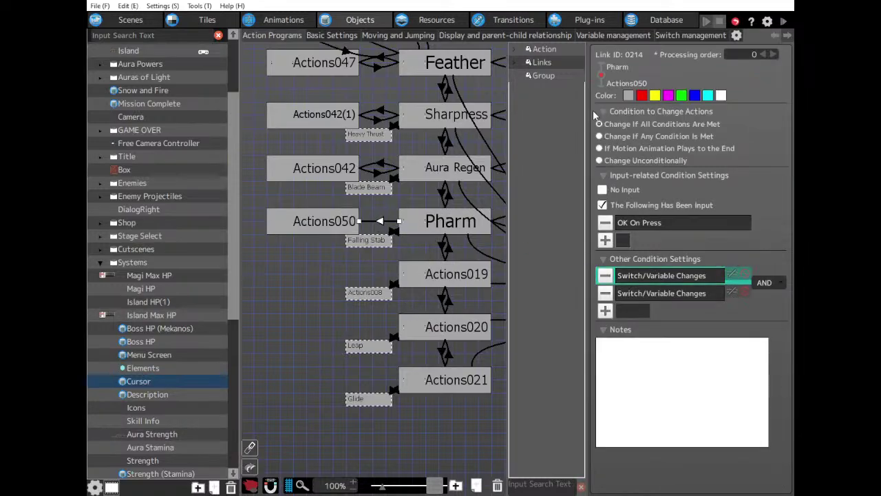
pyautogui.click(677, 294)
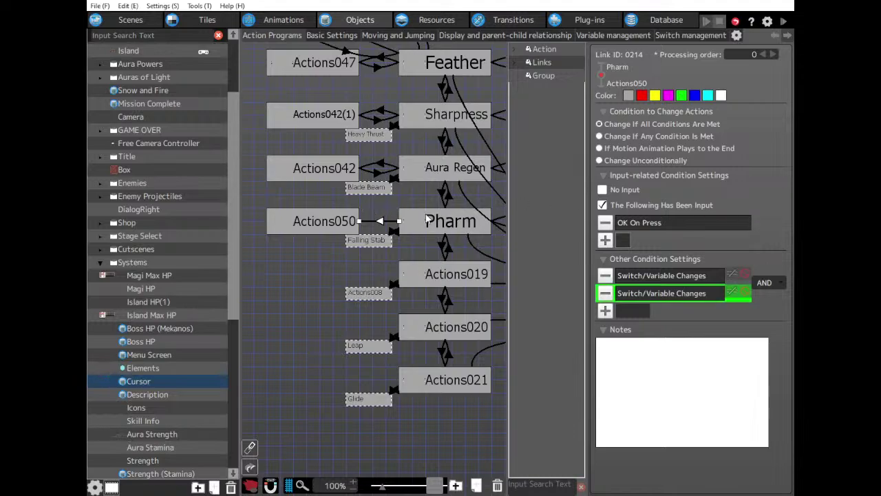
# Add a return link from Actions050 to Pharm, matching the link from Actions042 to Aura Regen.
pyautogui.click(376, 174)
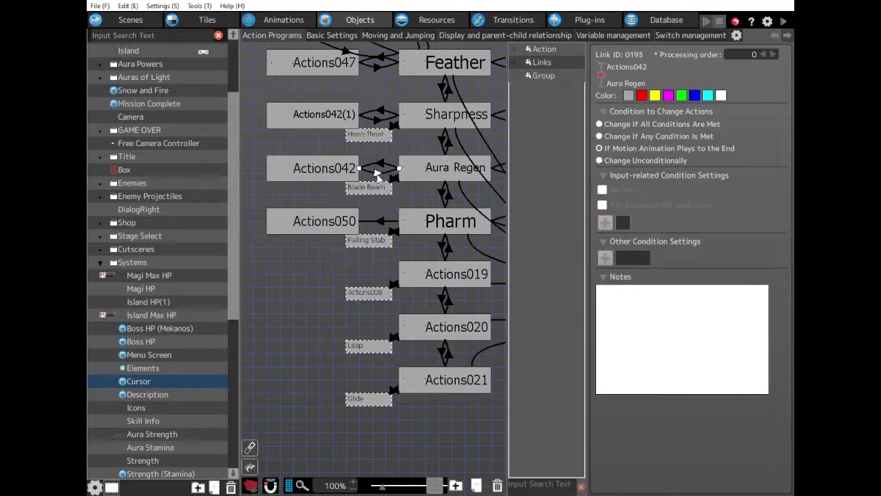
pyautogui.click(329, 230)
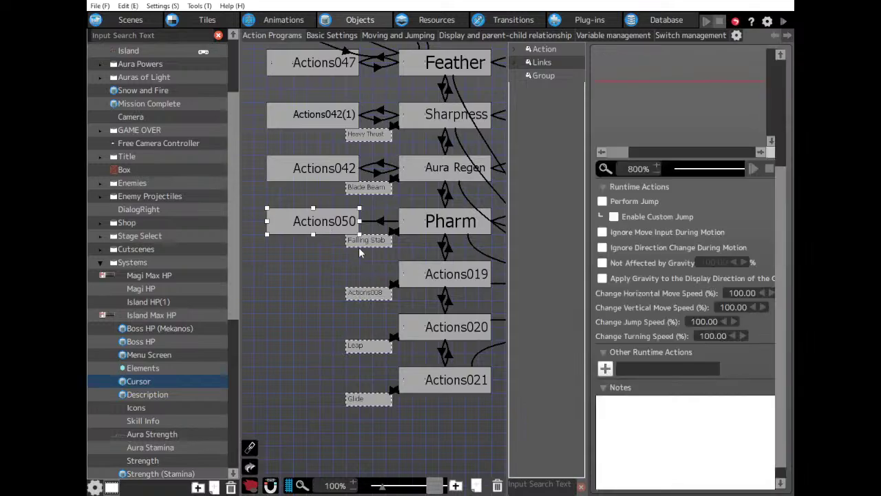
pyautogui.click(376, 223)
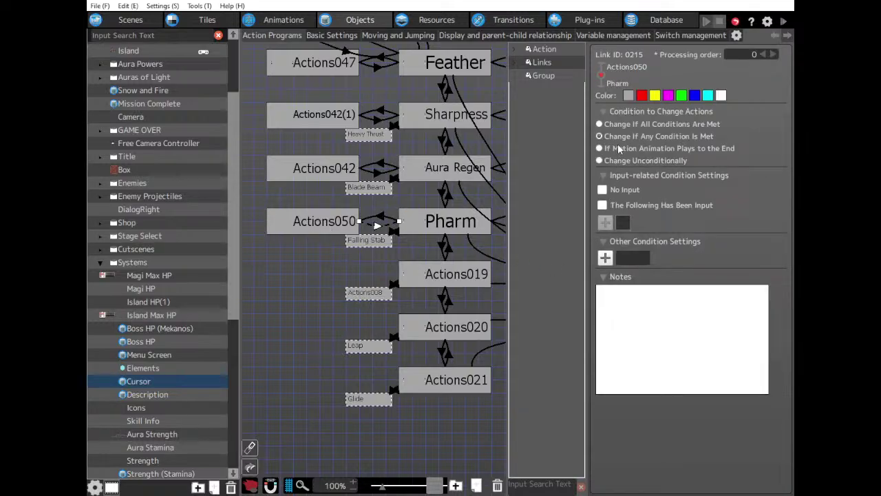
# Set Actions050 to Not Affected by Gravity and give it the three runtime actions of Actions042, editing the Change Switch/Variable entries.
pyautogui.click(337, 169)
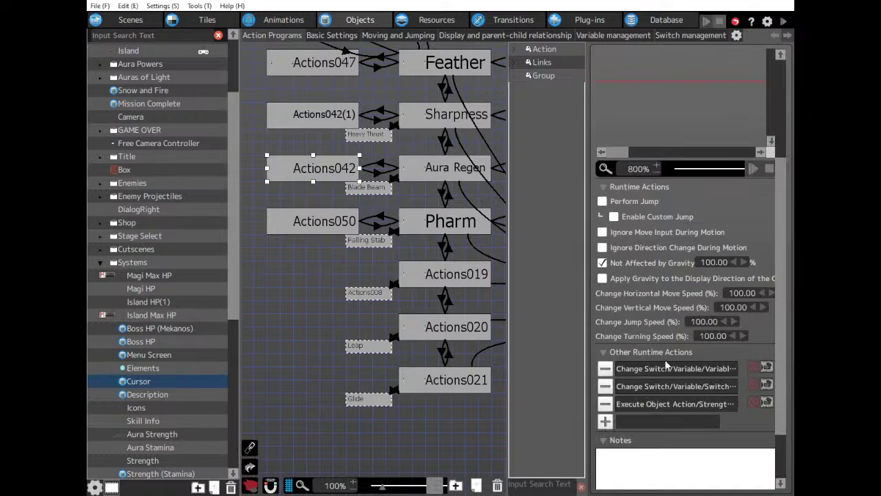
pyautogui.click(319, 221)
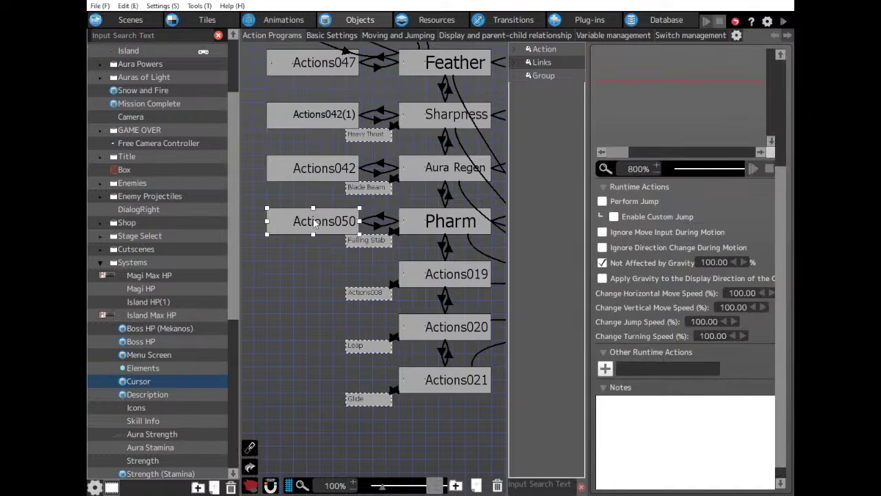
pyautogui.click(334, 171)
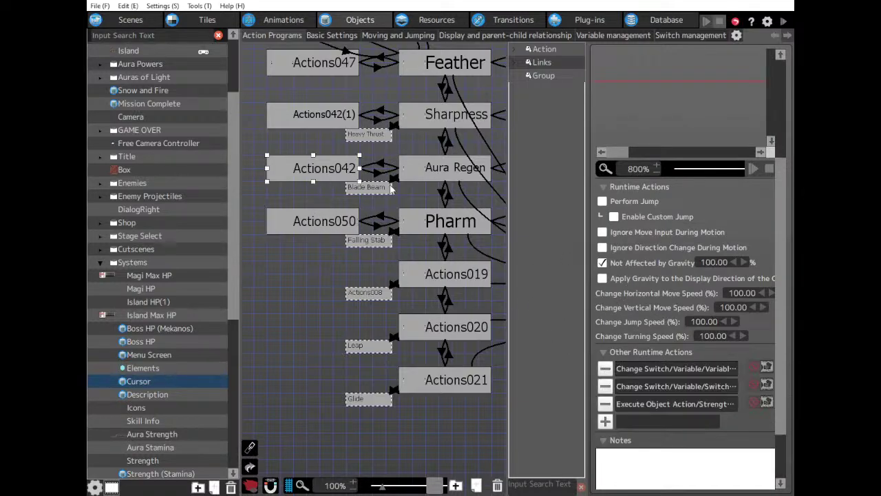
pyautogui.keyDown('shift'); pyautogui.click(652, 404); pyautogui.keyUp('shift')
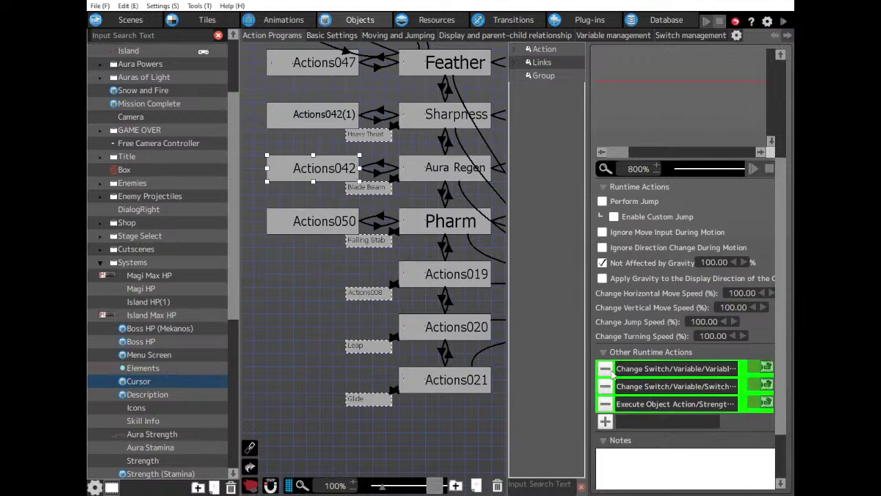
pyautogui.click(331, 218)
pyautogui.hotkey('ctrl', 'v')
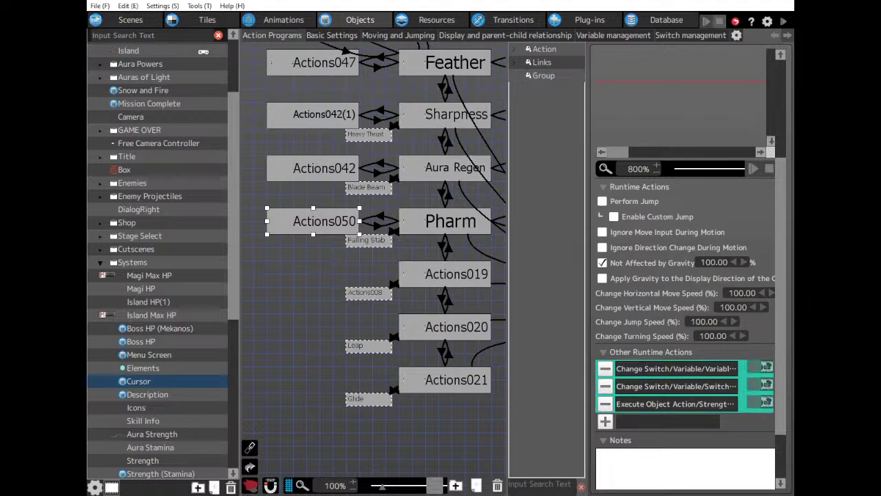
pyautogui.click(723, 386)
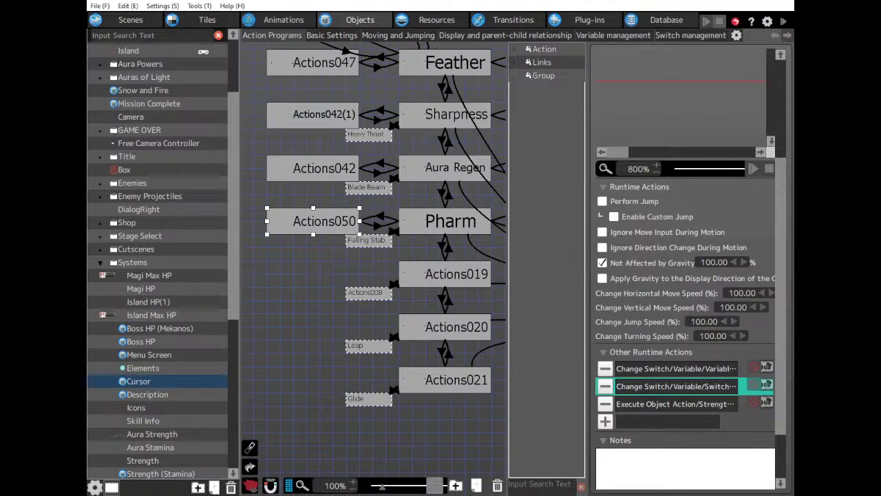
# In the Skill Info object, place an Actions001 shortcut box and a new action set to Not Affected by Gravity beside Actions010.
pyautogui.scroll(-2, 187, 344)
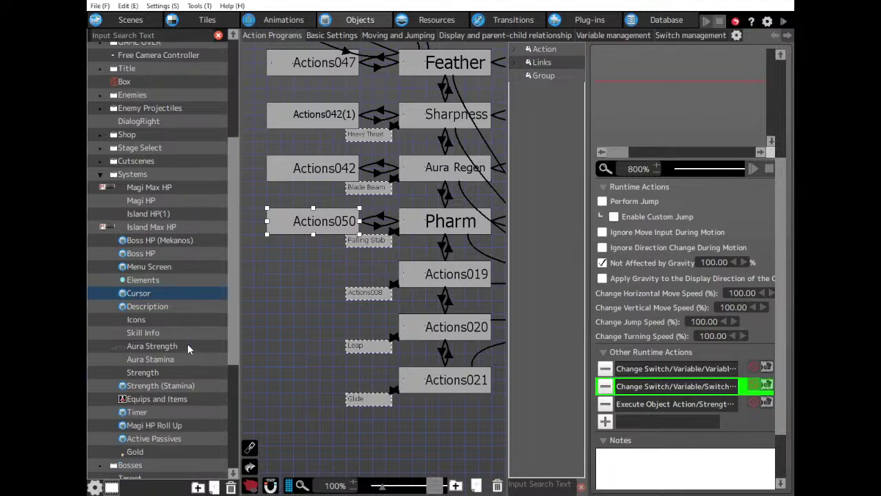
pyautogui.click(151, 332)
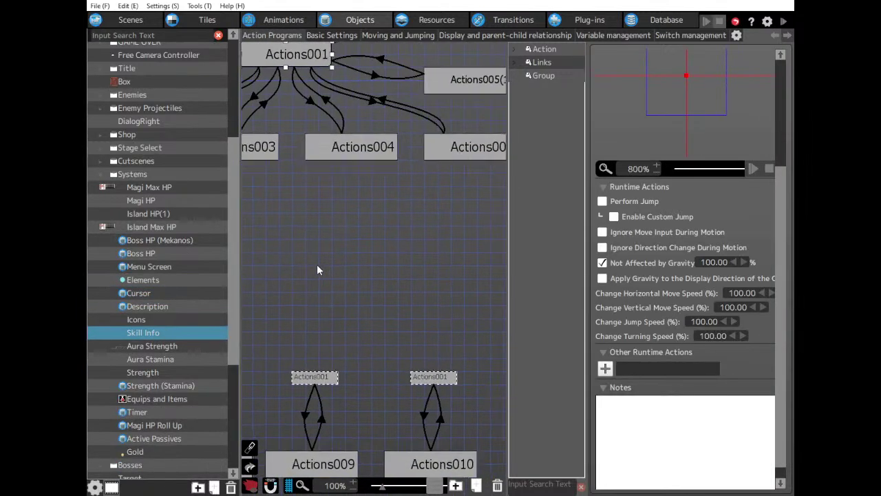
pyautogui.moveTo(384, 261); pyautogui.dragTo(407, 175)
pyautogui.click(442, 250)
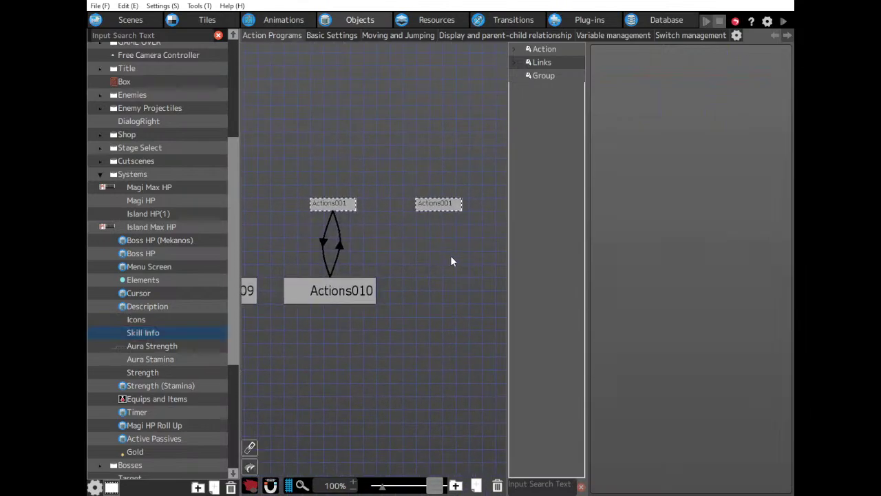
pyautogui.doubleClick(450, 255)
pyautogui.moveTo(445, 279); pyautogui.dragTo(406, 289)
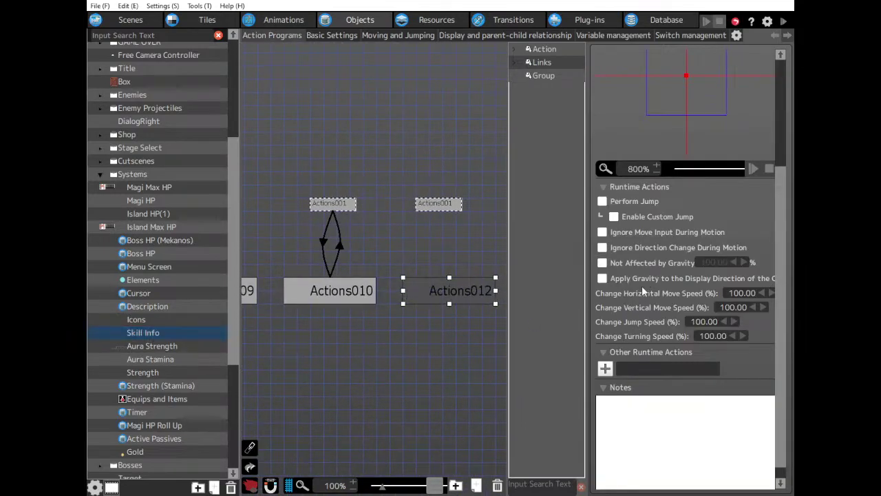
pyautogui.click(649, 262)
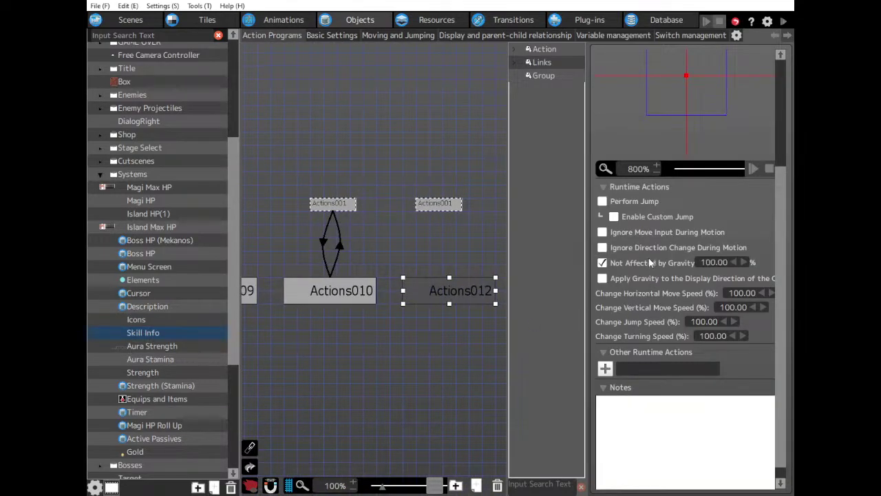
# Link Actions001 to Actions012 with the settings of the Actions001 to Actions010 link, and edit its Specified Object's Action condition.
pyautogui.click(323, 245)
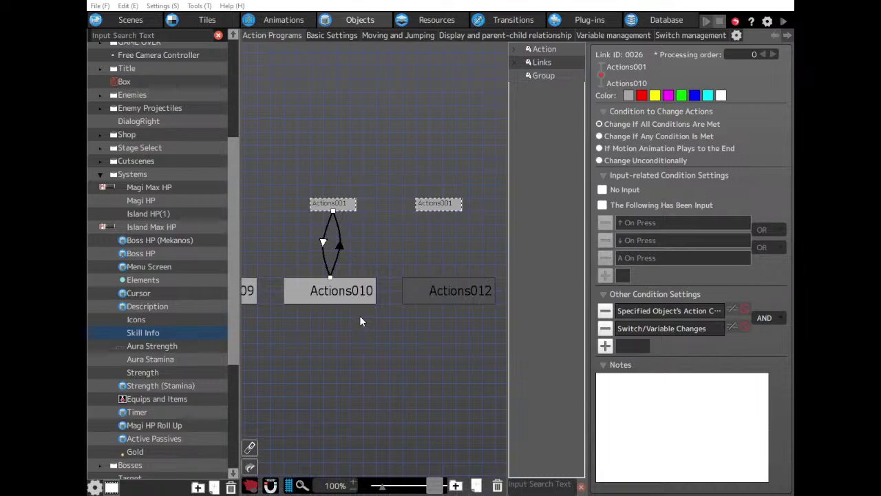
pyautogui.click(445, 204)
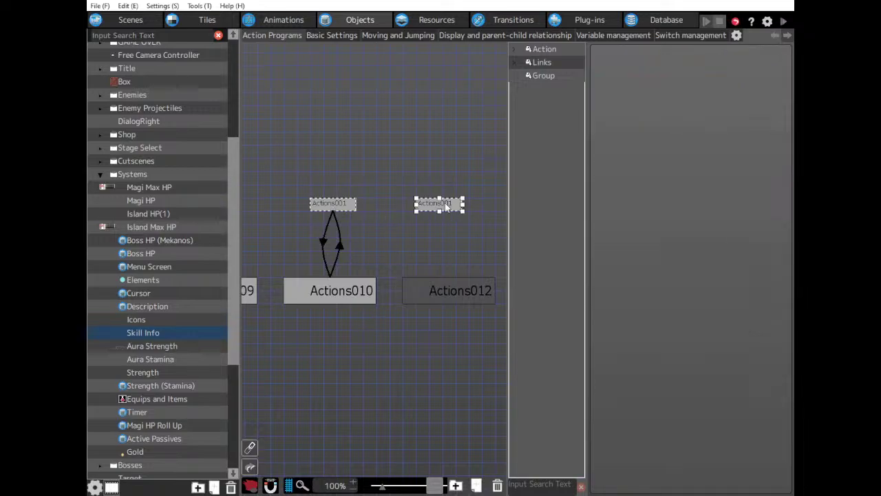
pyautogui.press('l')
pyautogui.click(444, 284)
pyautogui.click(441, 242)
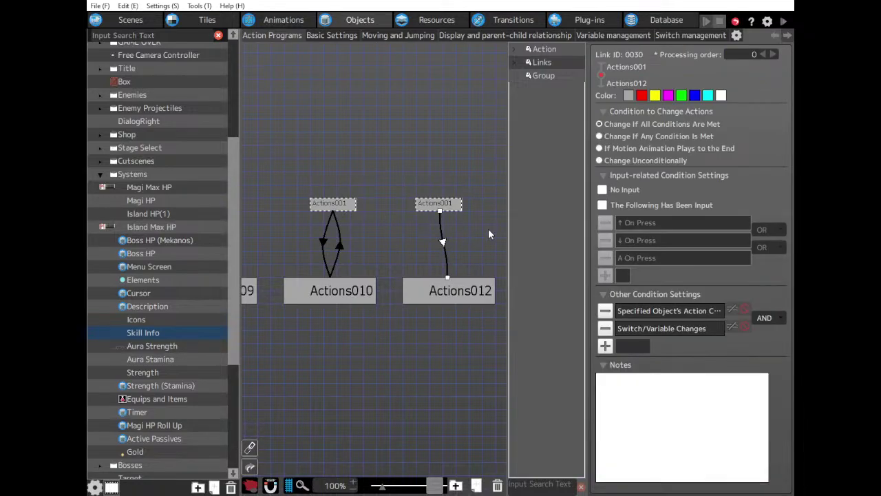
pyautogui.click(684, 312)
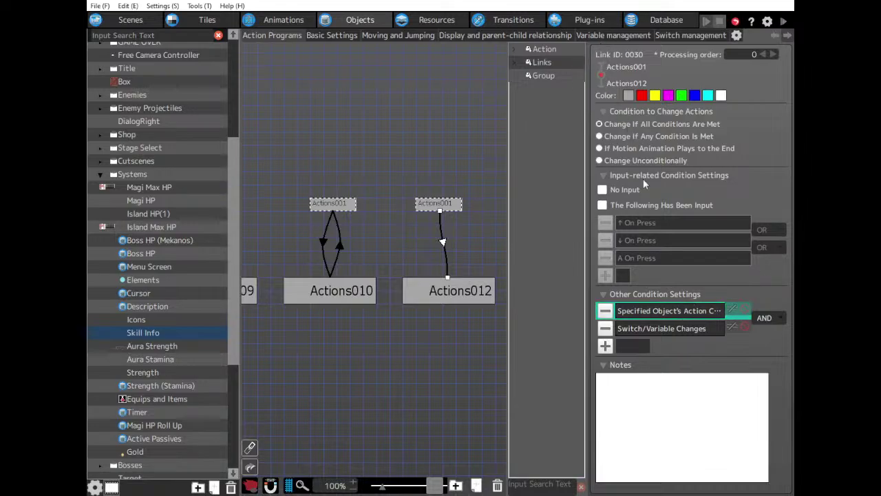
# Add a return link from Actions012 to Actions001 and remove its Switch/Variable Changes condition, as on the Actions010 return link.
pyautogui.click(339, 246)
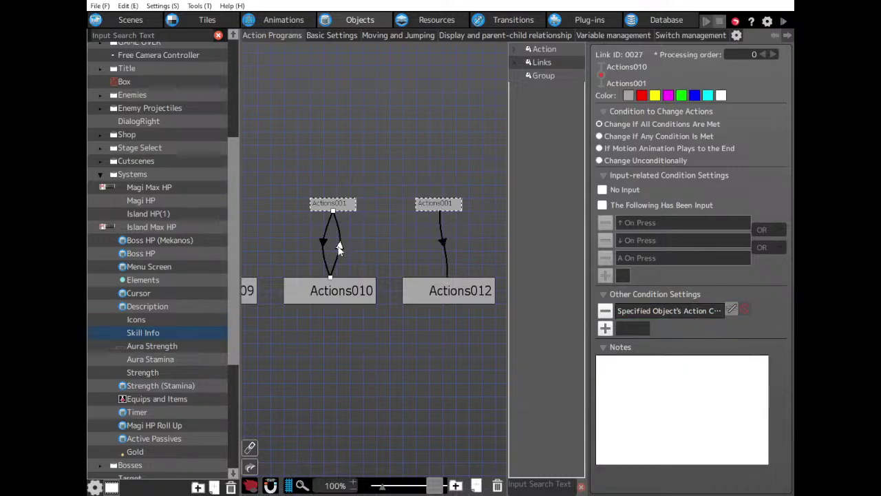
pyautogui.click(444, 243)
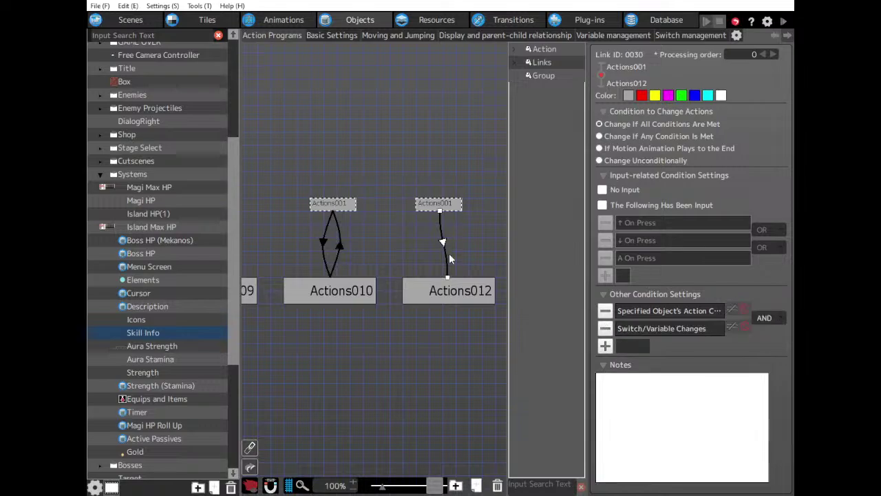
pyautogui.click(472, 297)
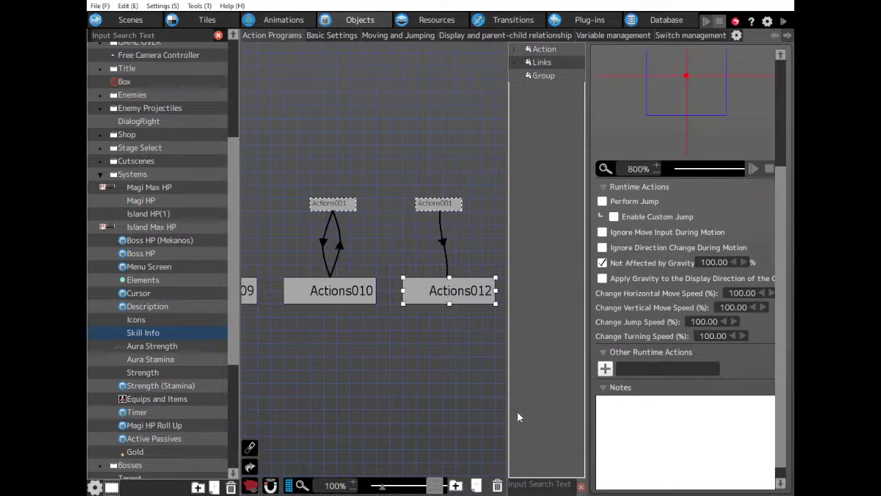
pyautogui.moveTo(460, 292); pyautogui.dragTo(446, 205)
pyautogui.click(450, 249)
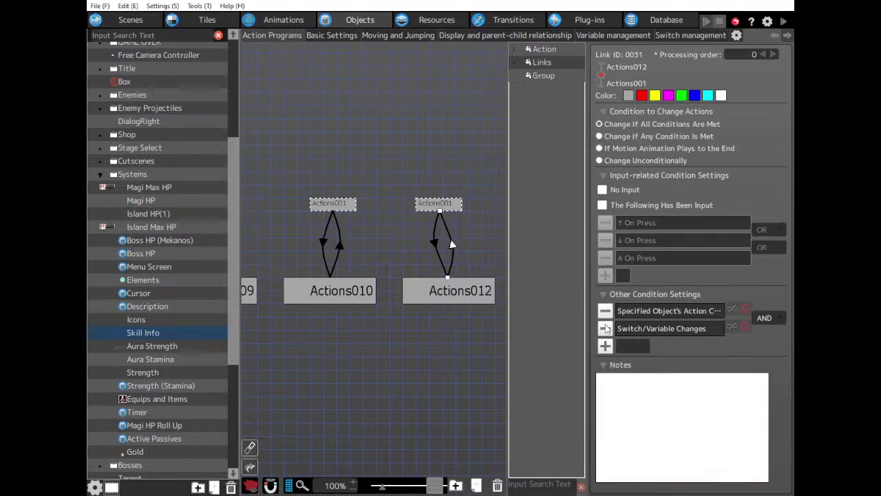
pyautogui.click(633, 329)
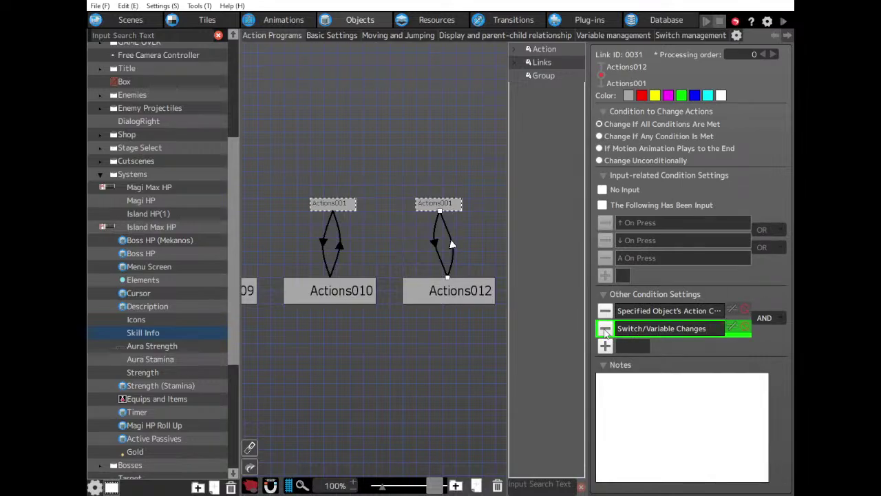
pyautogui.click(605, 328)
# Examine the Switch/Variable Changes condition on the link from Actions001 to Actions010.
pyautogui.click(434, 246)
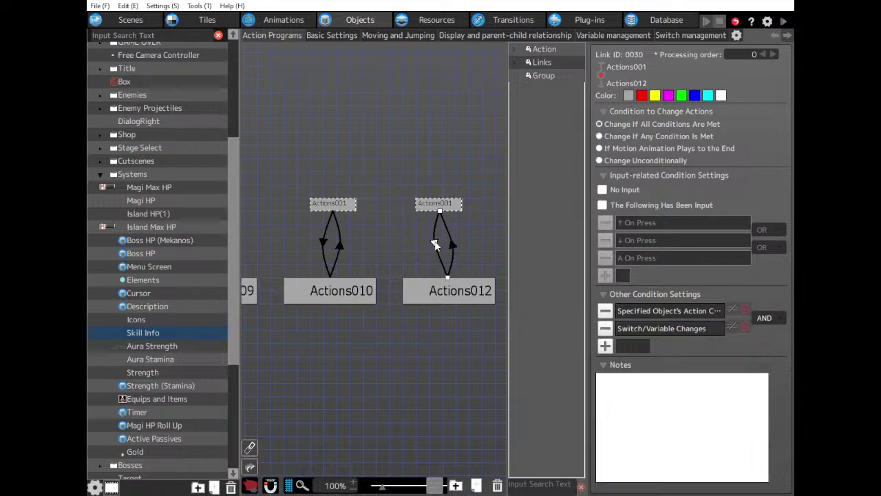
pyautogui.click(322, 242)
pyautogui.click(644, 329)
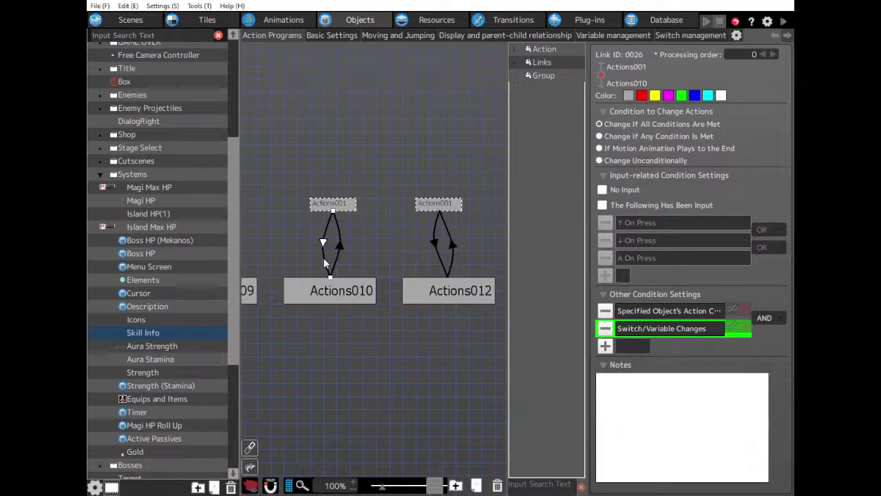
# Examine the Show Text action of Actions010 and the Switch/Variable Changes condition on the link from Actions001 to Actions012.
pyautogui.click(331, 287)
pyautogui.click(663, 368)
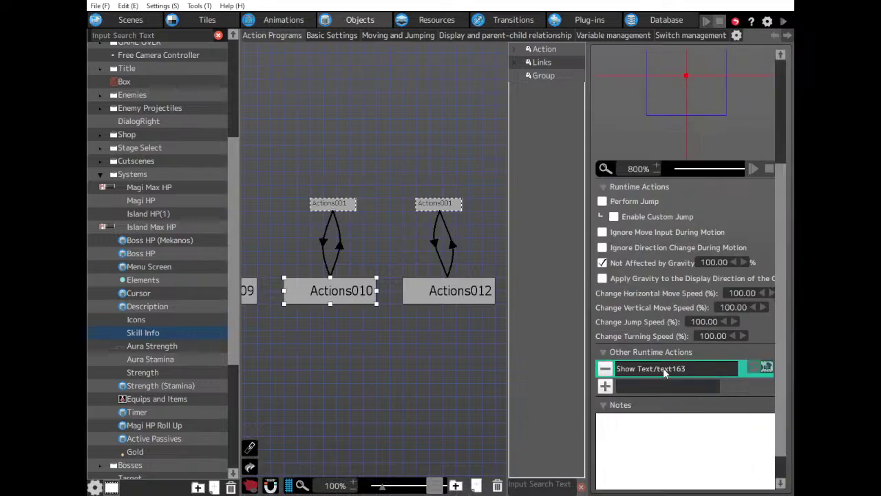
pyautogui.click(435, 250)
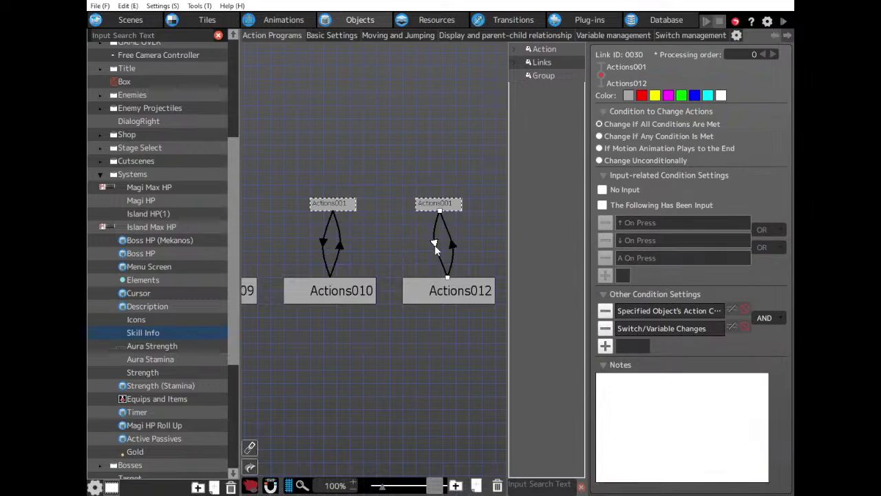
pyautogui.click(662, 331)
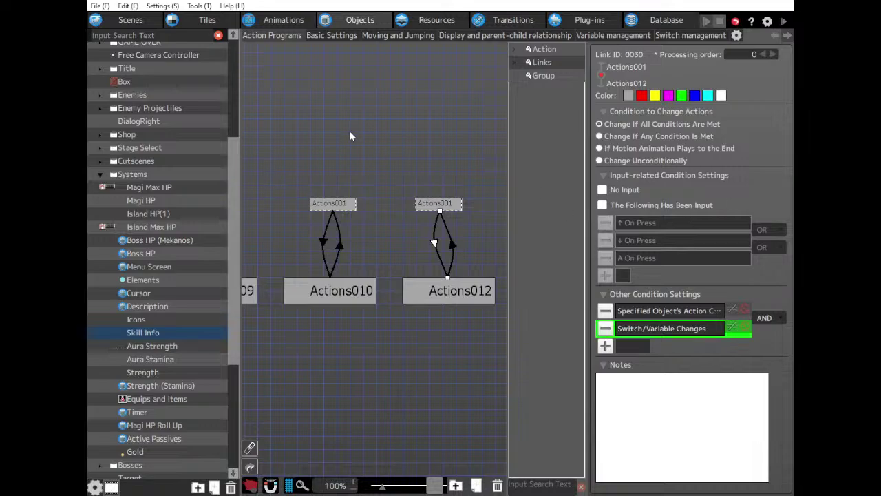
# Compare the Switch/Variable Changes conditions on the links from Actions001 to Actions005(1)(1)(1) and from Actions001 to Actions010.
pyautogui.moveTo(350, 132); pyautogui.dragTo(513, 383, button='middle')
pyautogui.moveTo(330, 188); pyautogui.dragTo(272, 307, button='middle')
pyautogui.click(373, 207)
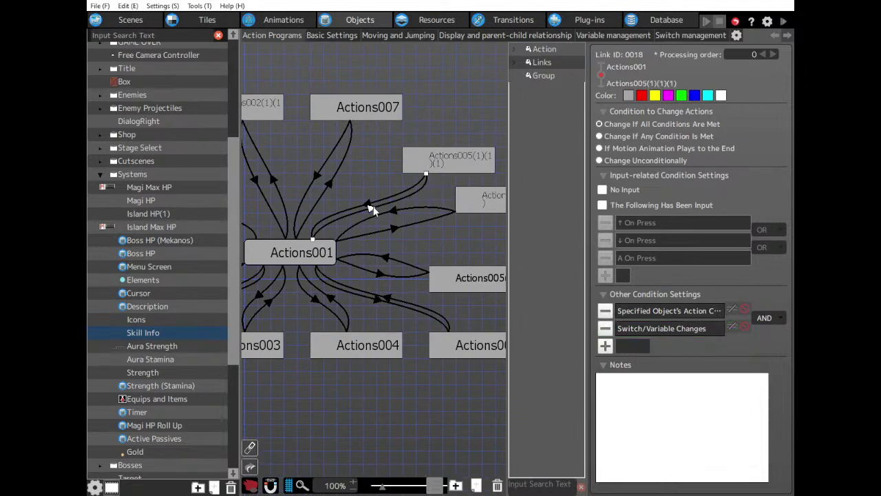
pyautogui.click(654, 330)
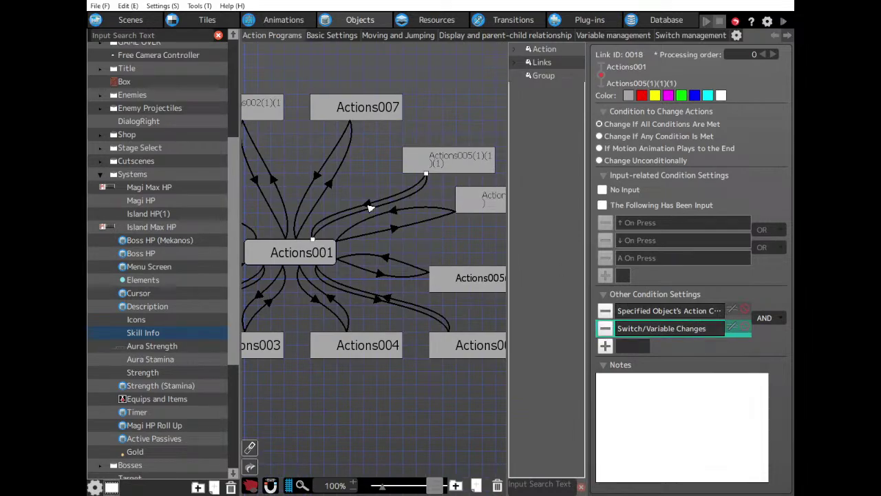
pyautogui.scroll(-6, 437, 335)
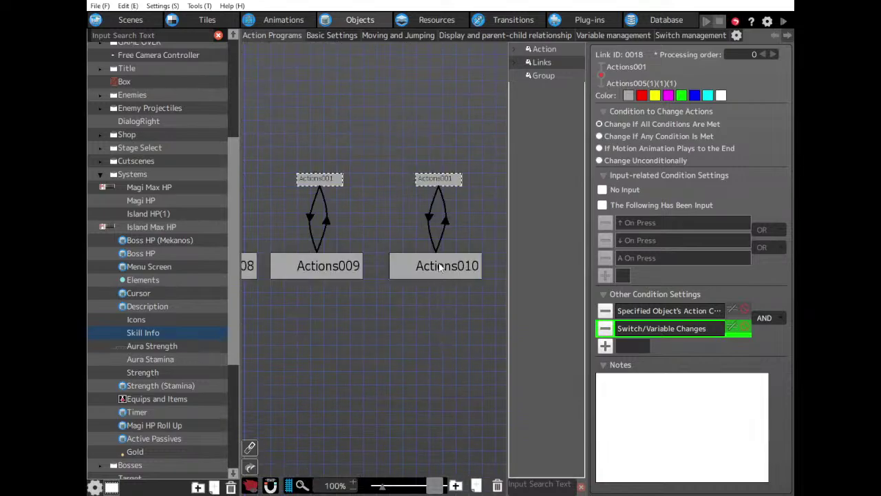
pyautogui.click(430, 219)
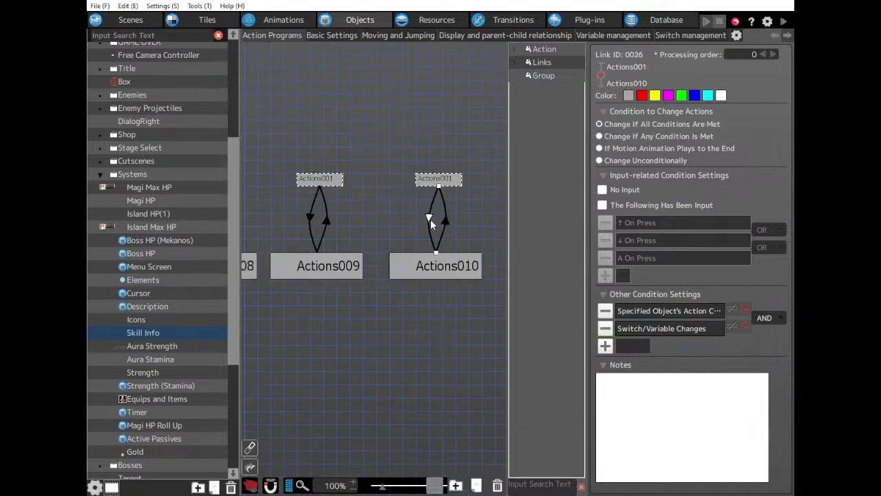
pyautogui.click(641, 328)
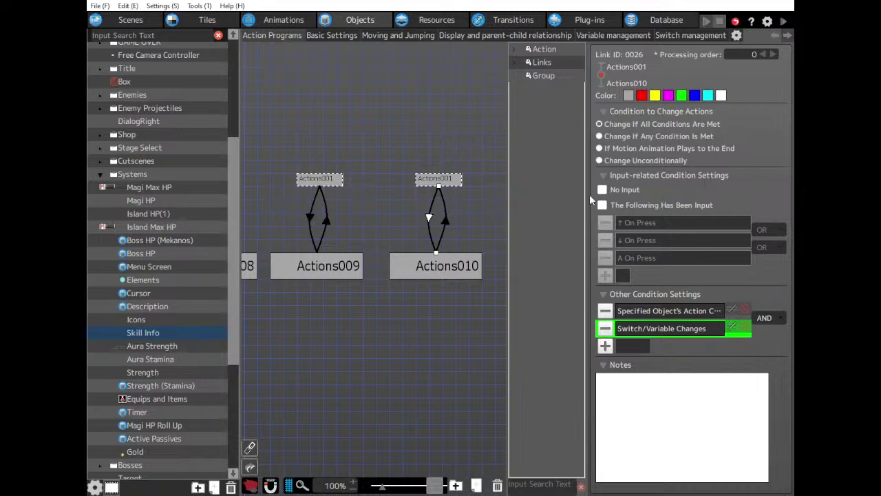
# Edit the Show Text runtime action of Actions010 so that its text begins with "With this".
pyautogui.click(482, 276)
pyautogui.click(683, 368)
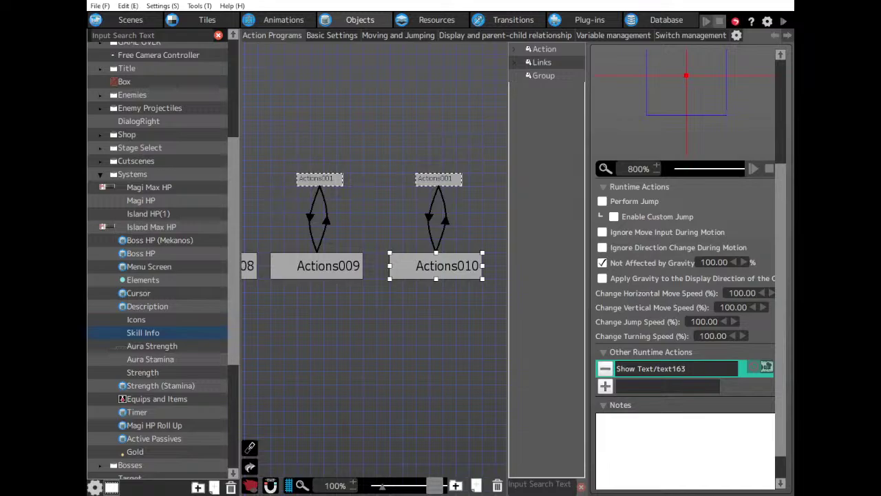
pyautogui.click(771, 389)
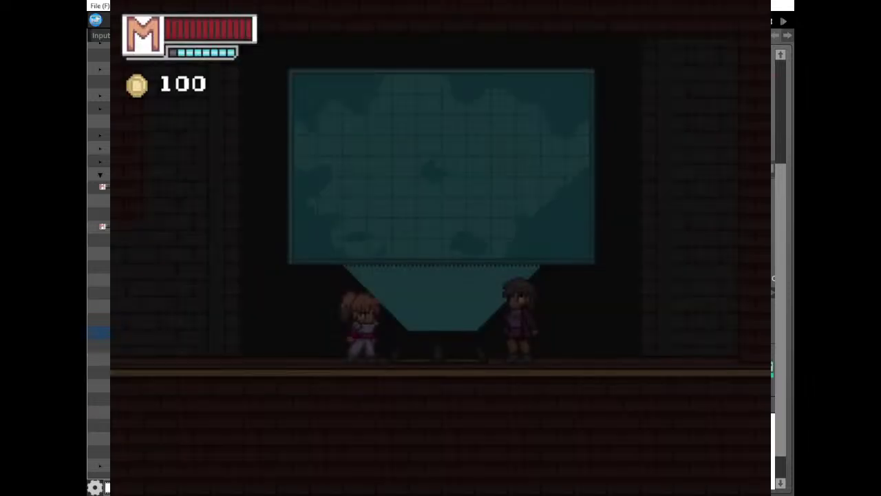
# In the test play, open the skill menu and move the cursor to the fourth passive skill to check its description.
pyautogui.press('Return')
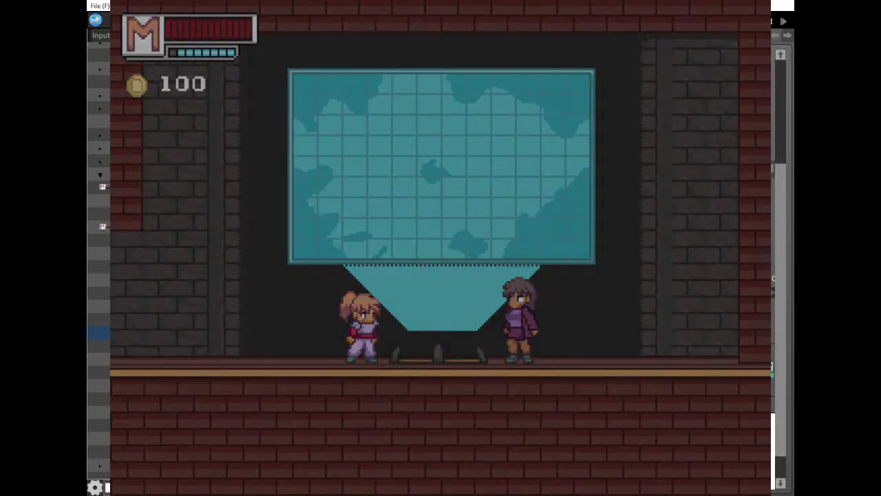
pyautogui.press('Right')
pyautogui.press('Down')
pyautogui.press('Down')
pyautogui.press('Down')
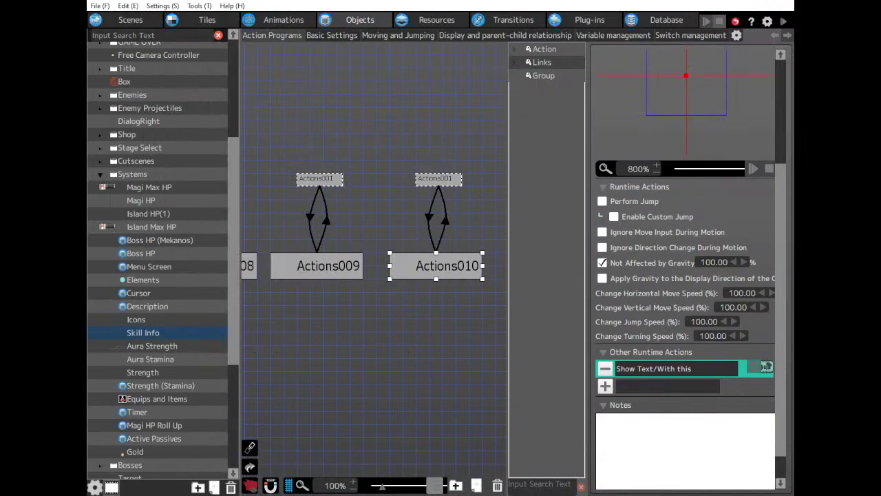
# Review the Specified Object's Action conditions on the link from Actions001 to Actions010 and on both links between Actions001 and Actions012.
pyautogui.click(432, 219)
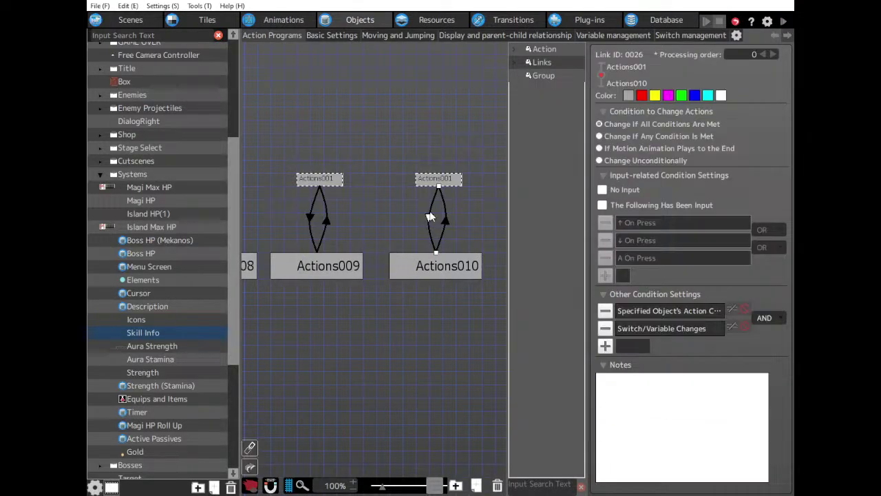
pyautogui.click(691, 310)
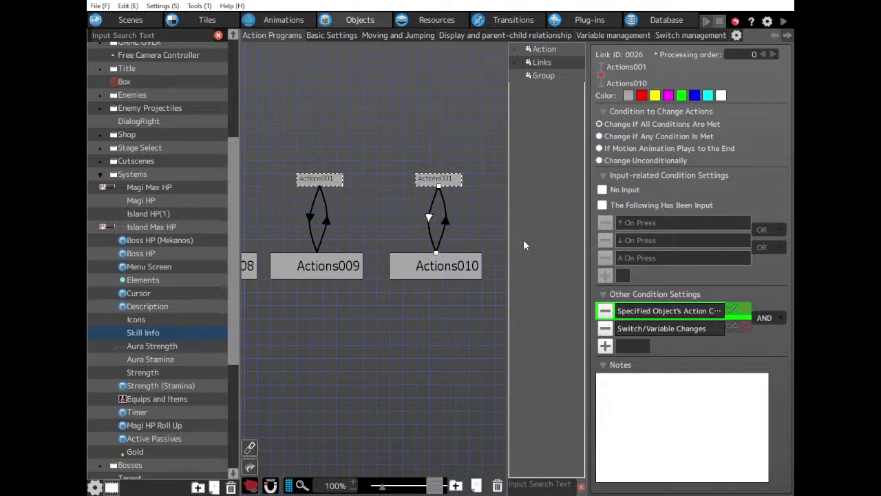
pyautogui.moveTo(461, 231); pyautogui.dragTo(364, 228, button='middle')
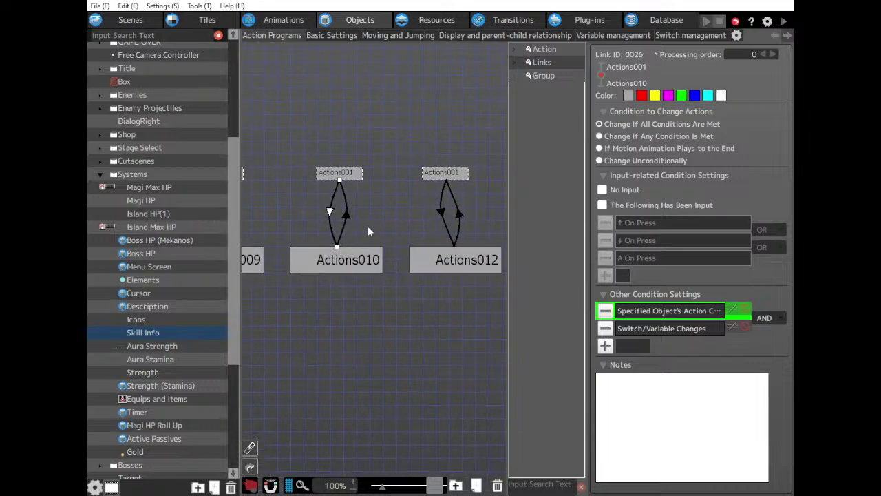
pyautogui.click(675, 313)
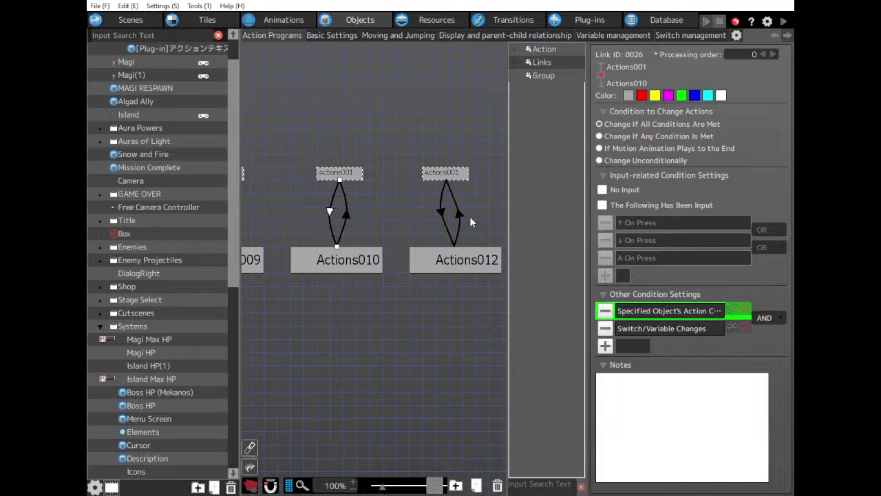
pyautogui.moveTo(470, 221); pyautogui.dragTo(417, 220, button='middle')
pyautogui.click(397, 209)
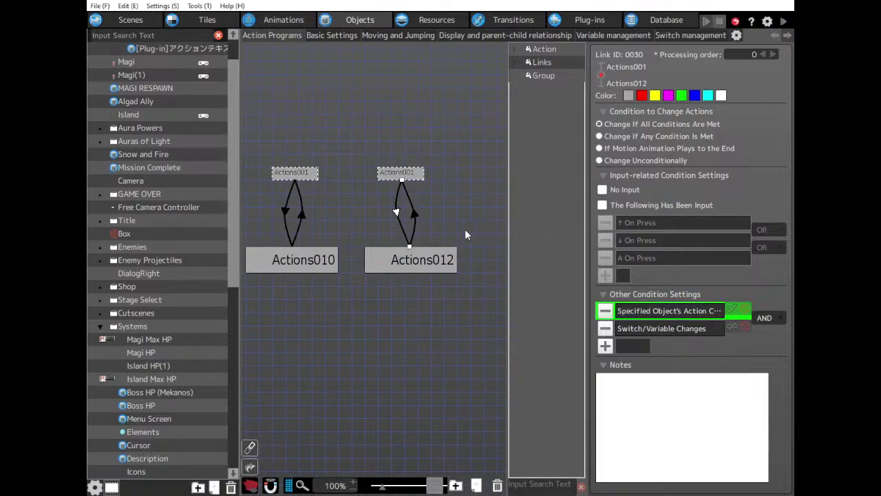
pyautogui.click(418, 214)
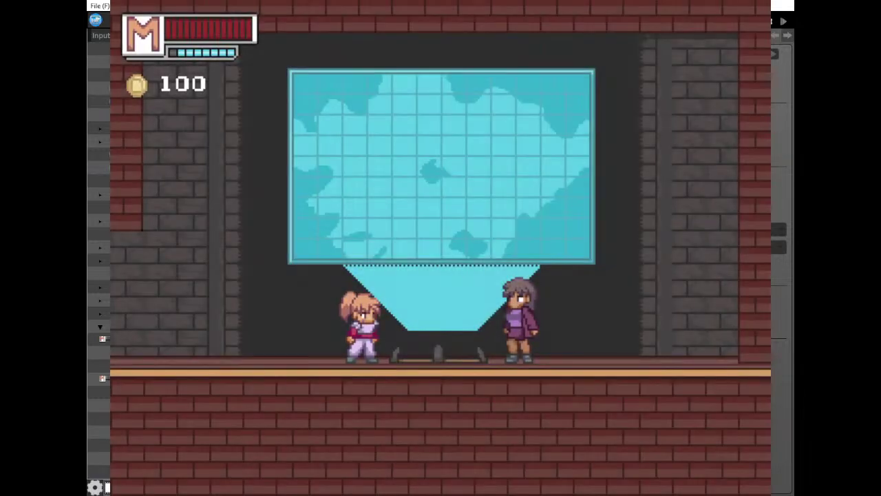
# Check the description area for Pharmacology in the running game's skill menu and close the test play.
pyautogui.press('Return')
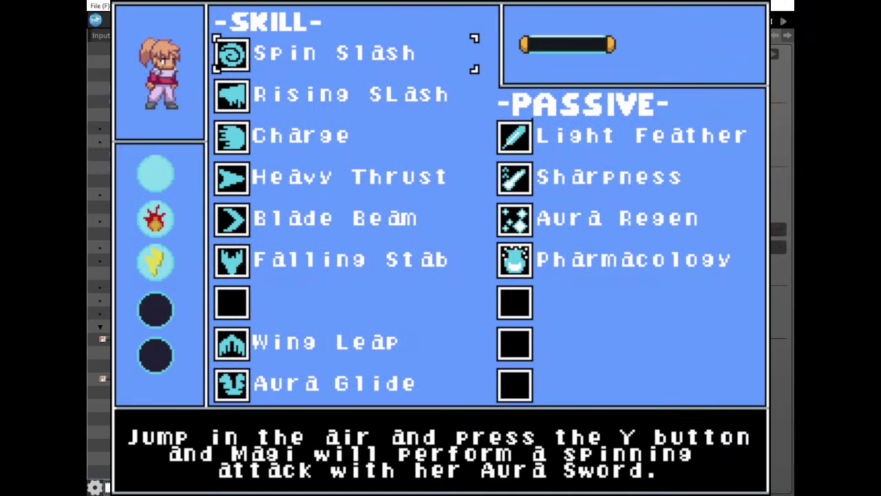
pyautogui.press('Right')
pyautogui.press('Down')
pyautogui.press('Down')
pyautogui.press('Down')
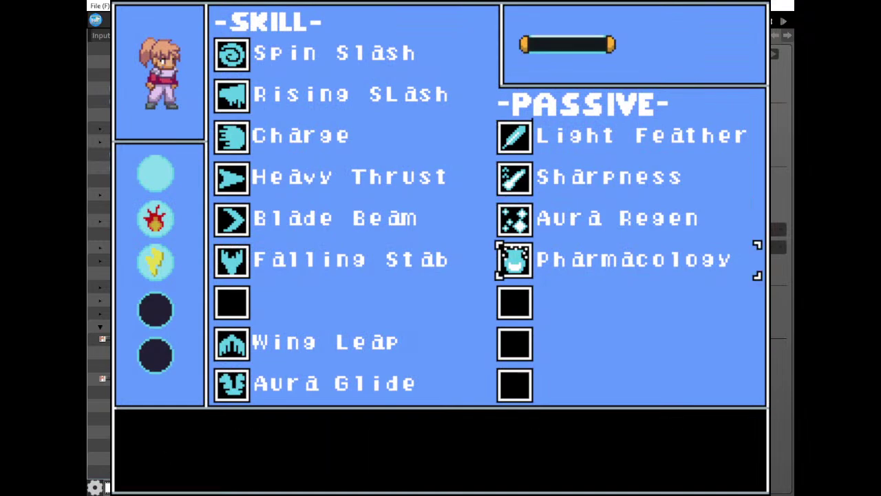
pyautogui.click(764, 6)
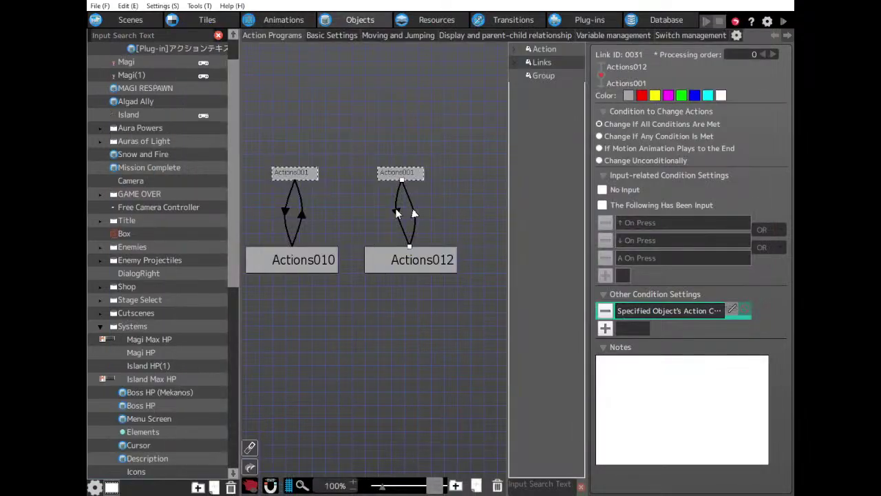
# Compare the Switch/Variable Changes conditions on the links from Actions001 to Actions012 and from Actions001 to Actions010.
pyautogui.click(395, 212)
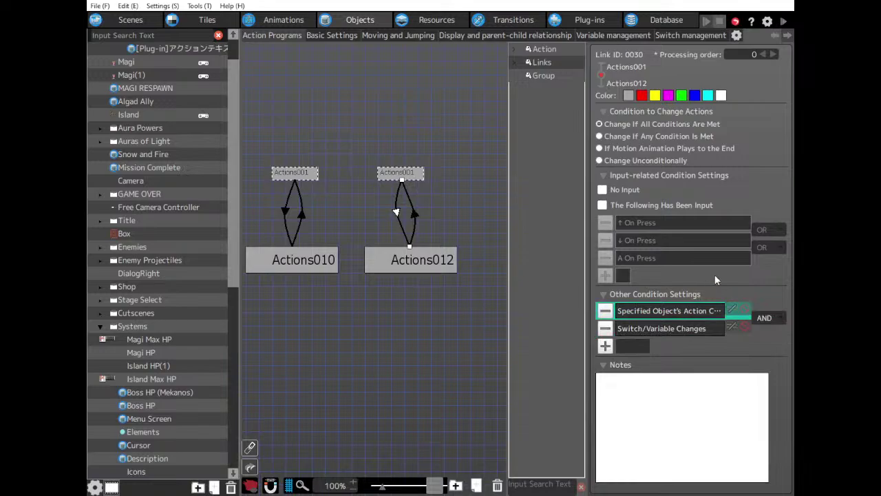
pyautogui.click(671, 334)
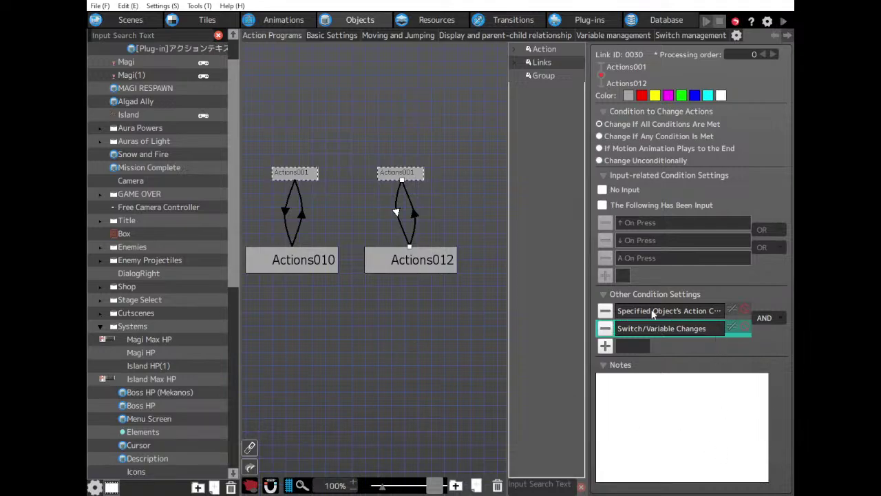
pyautogui.moveTo(443, 236)
pyautogui.mouseDown()
pyautogui.moveTo(402, 239)
pyautogui.moveTo(446, 239)
pyautogui.mouseUp()
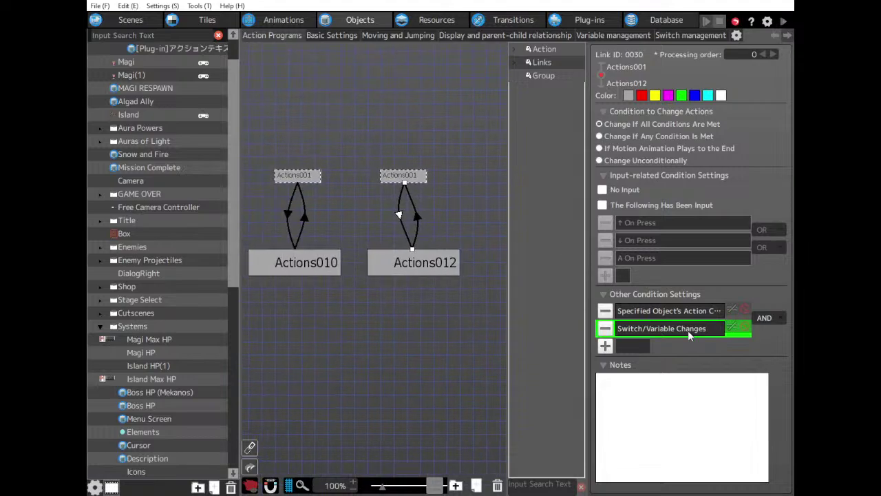
pyautogui.click(285, 215)
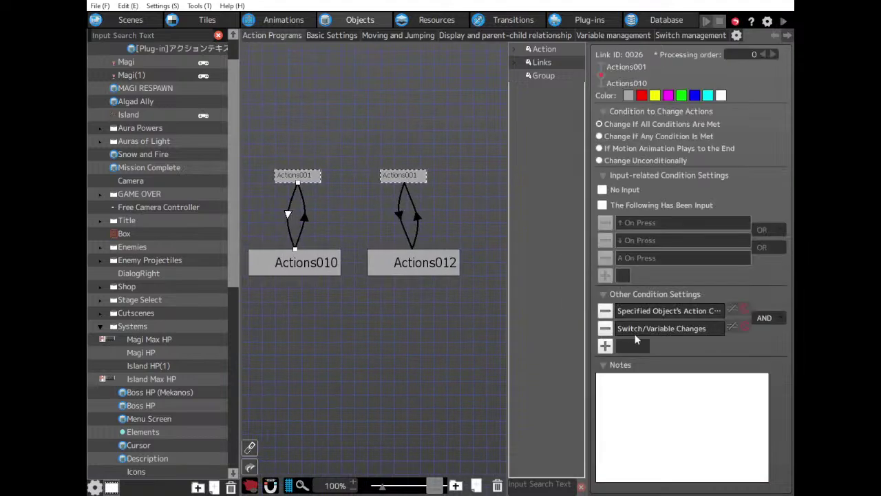
pyautogui.click(655, 329)
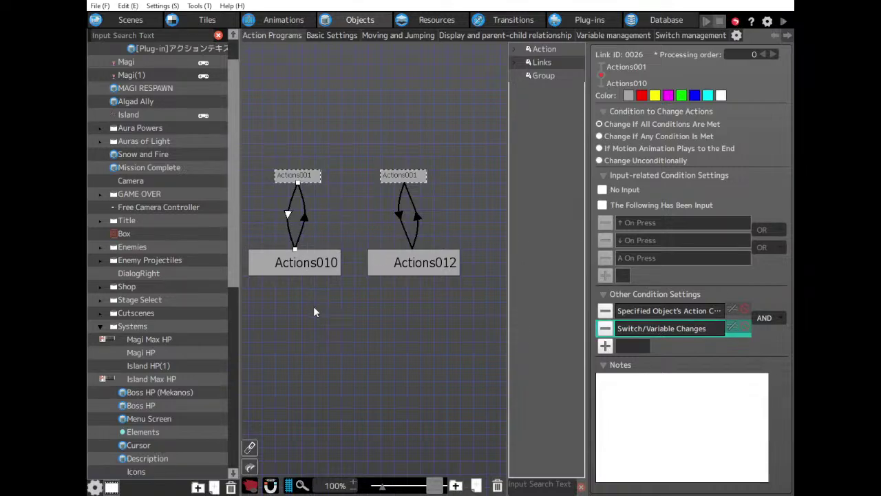
# Remove the link from Actions001 to Actions010, replace the Actions001 to Actions012 link with a new one, and link Actions001 to Actions010 again.
pyautogui.press('Delete')
pyautogui.click(400, 177)
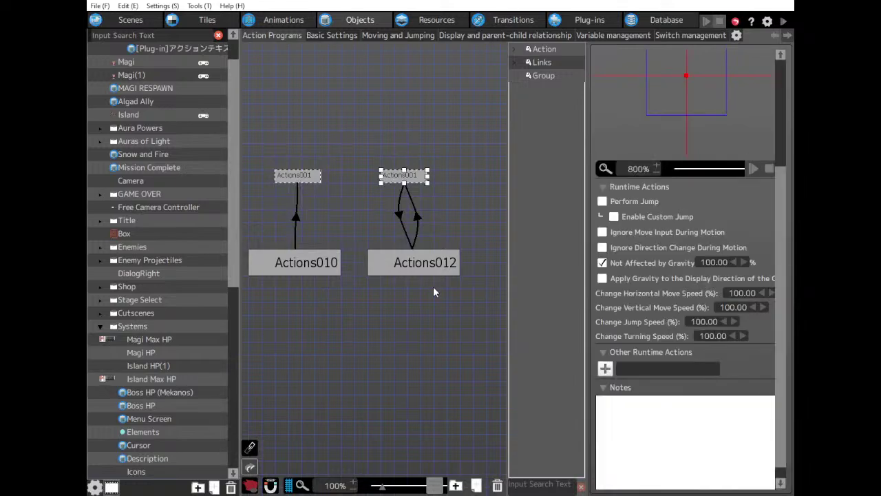
pyautogui.press('l')
pyautogui.moveTo(385, 280); pyautogui.dragTo(387, 268)
pyautogui.click(404, 231)
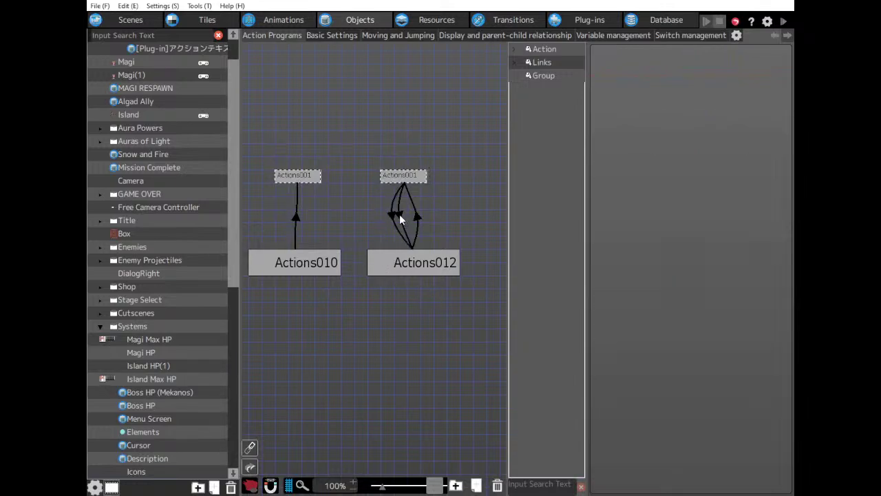
pyautogui.click(399, 218)
pyautogui.press('Delete')
pyautogui.click(297, 176)
pyautogui.moveTo(297, 176); pyautogui.dragTo(277, 256)
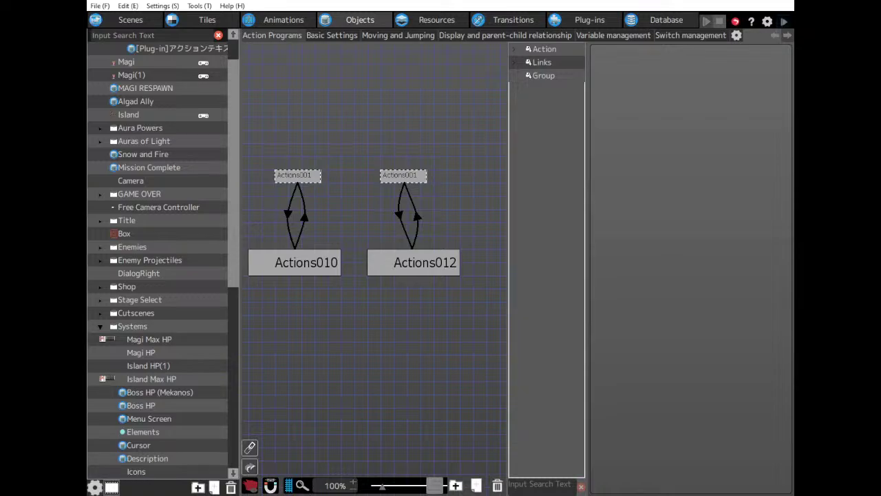
# Test-play the game with the re-created links, select Pharmacology in the skill menu, and close the game.
pyautogui.click(784, 21)
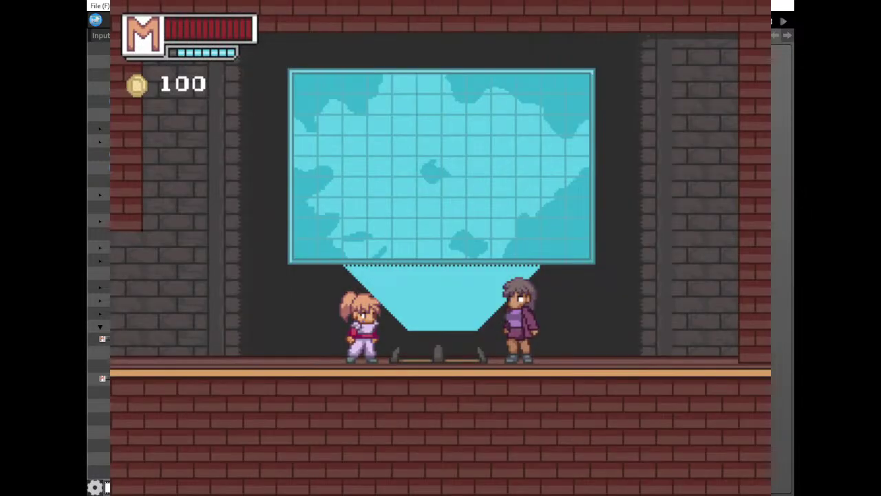
pyautogui.press('Return')
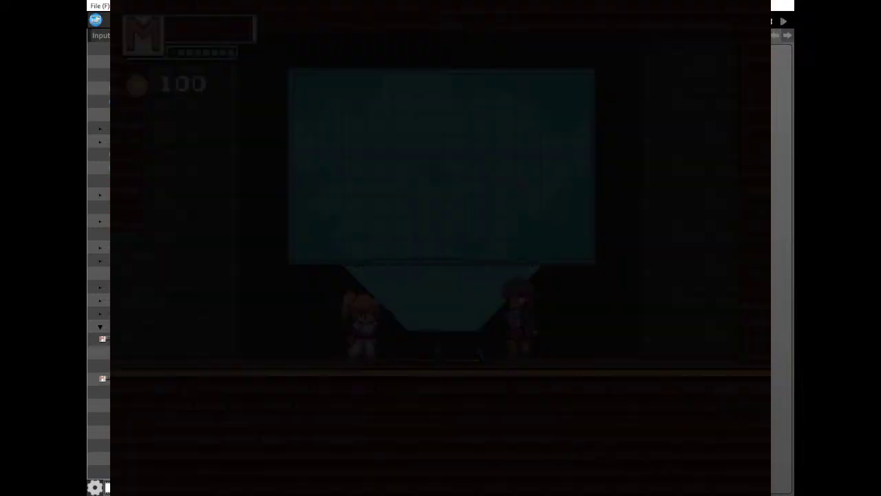
pyautogui.press('Down')
pyautogui.press('Down')
pyautogui.press('Right')
pyautogui.press('Down')
pyautogui.press('Down')
pyautogui.press('Down')
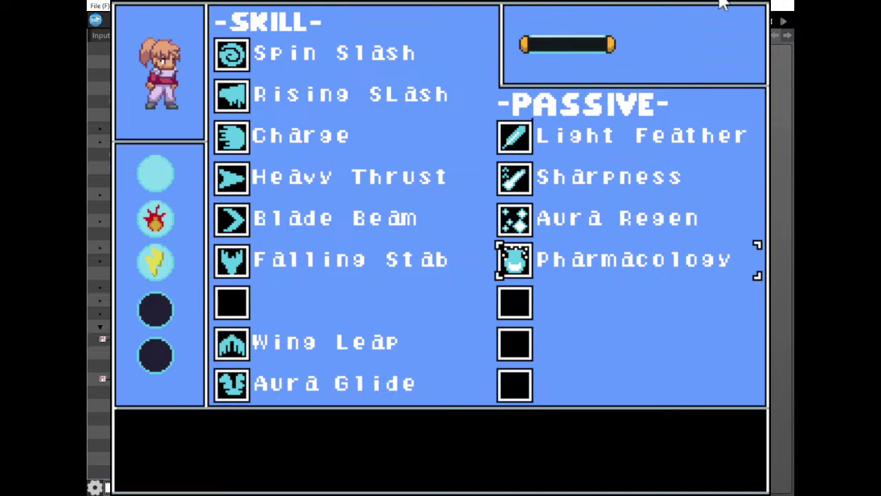
pyautogui.click(743, 2)
# Examine the Specified Object's Action and Switch/Variable Changes conditions on the link from Actions001 to Actions012.
pyautogui.click(397, 214)
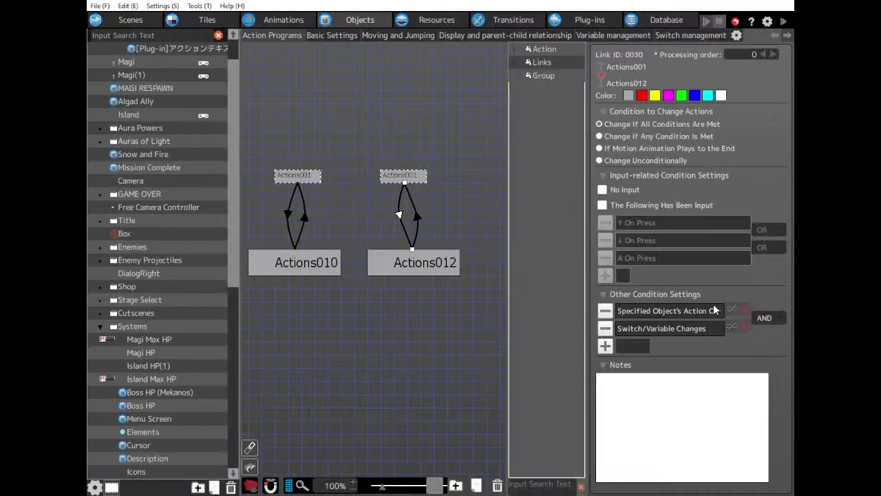
pyautogui.click(696, 307)
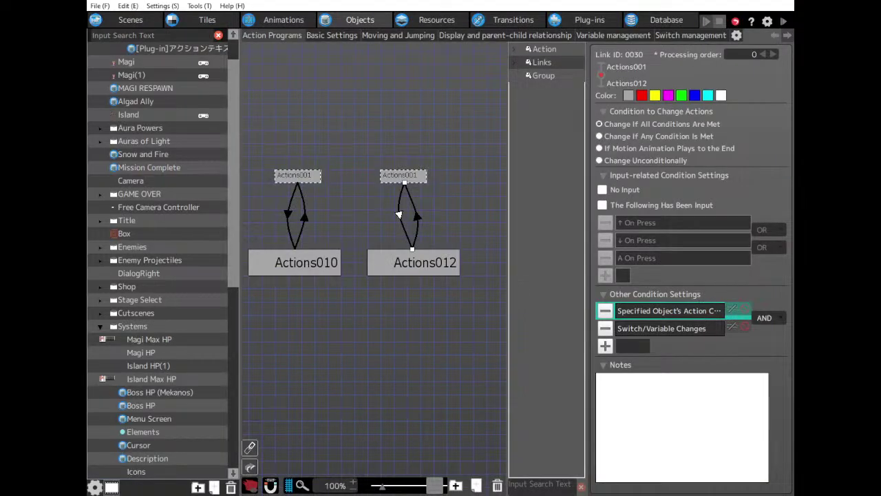
pyautogui.click(650, 329)
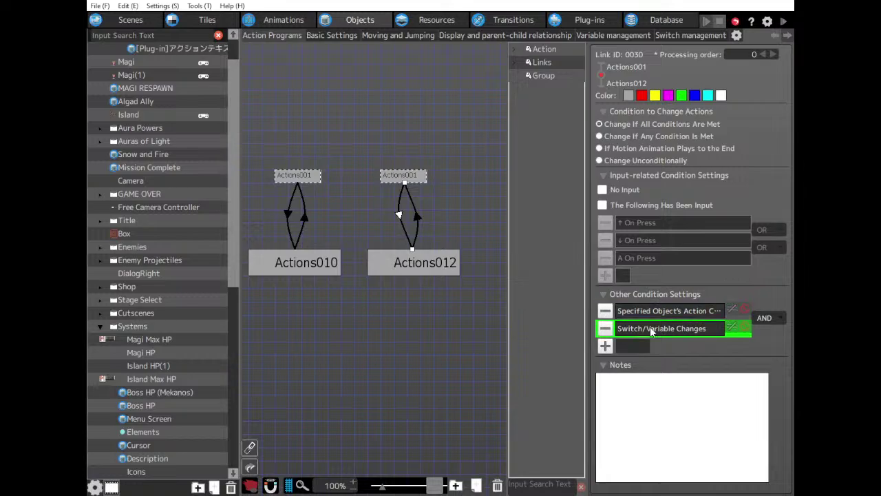
# Inspect the Pharm action and its runtime actions in the Cursor object's action program.
pyautogui.click(148, 445)
pyautogui.scroll(-10, 393, 198)
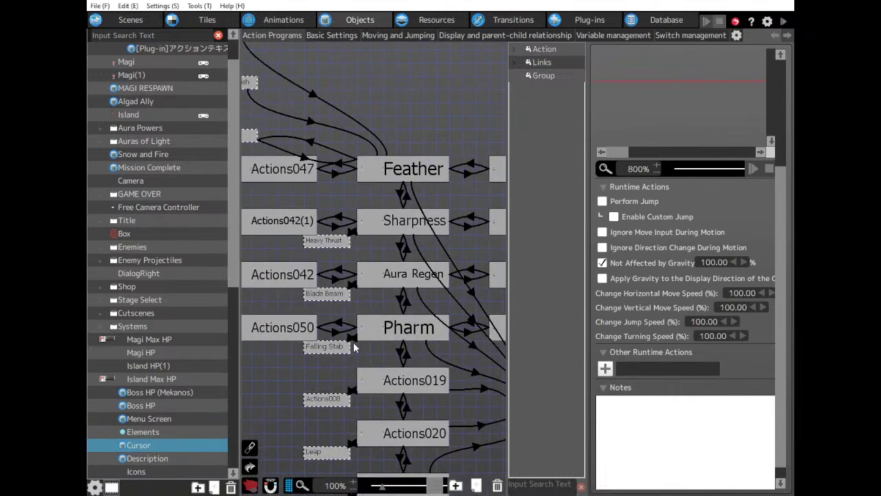
pyautogui.click(387, 235)
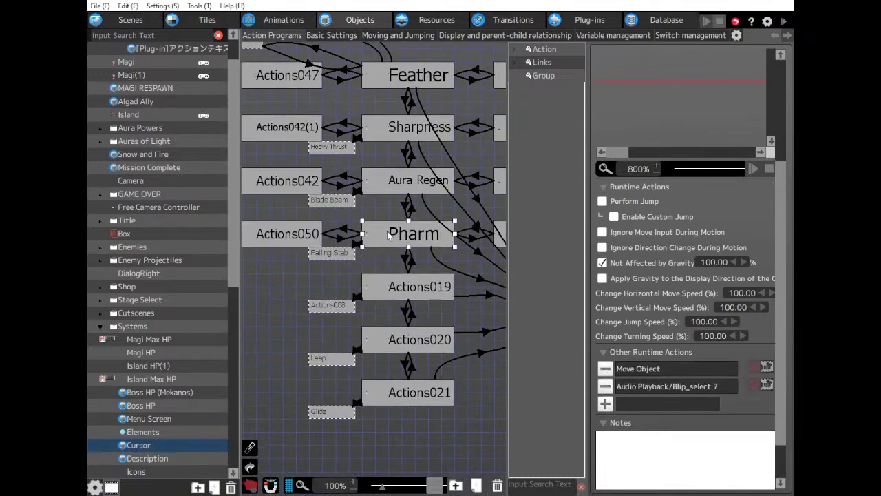
pyautogui.moveTo(381, 232); pyautogui.dragTo(361, 232, button='middle')
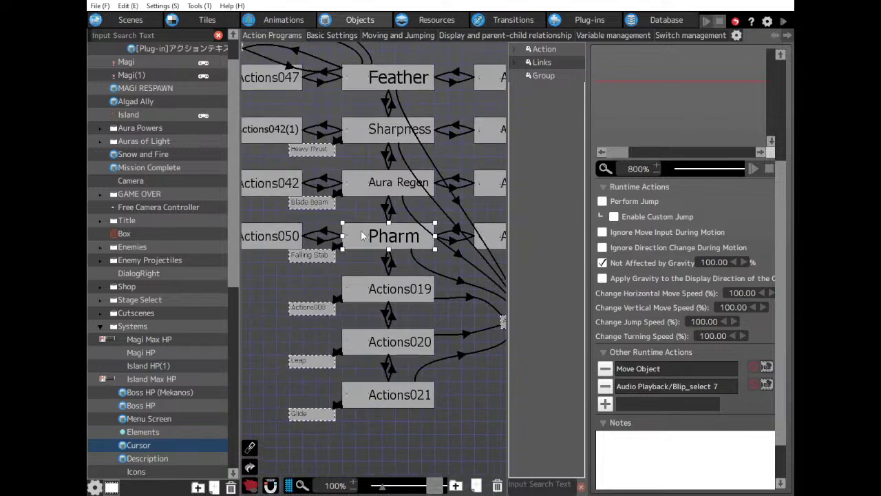
# Review the Skill Info object's Actions001 to Actions012 link and the Switch/Variable Changes condition on its Actions001 to Actions005 link.
pyautogui.click(144, 462)
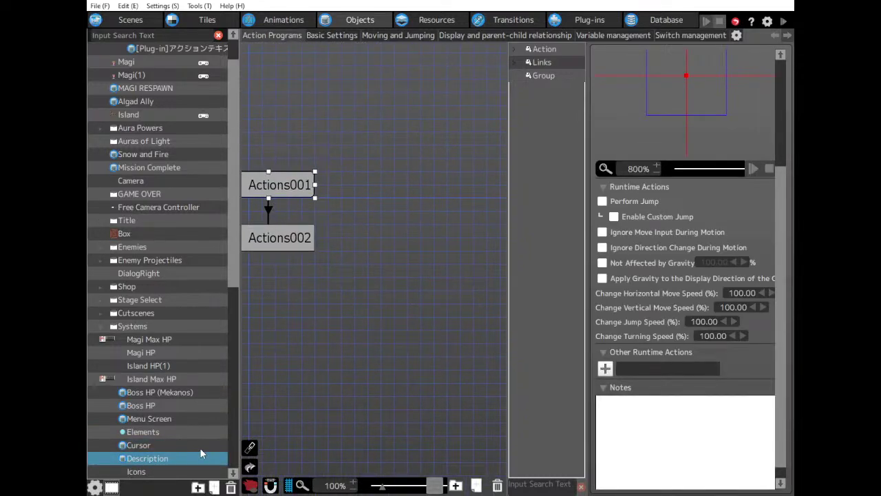
pyautogui.scroll(-2, 173, 428)
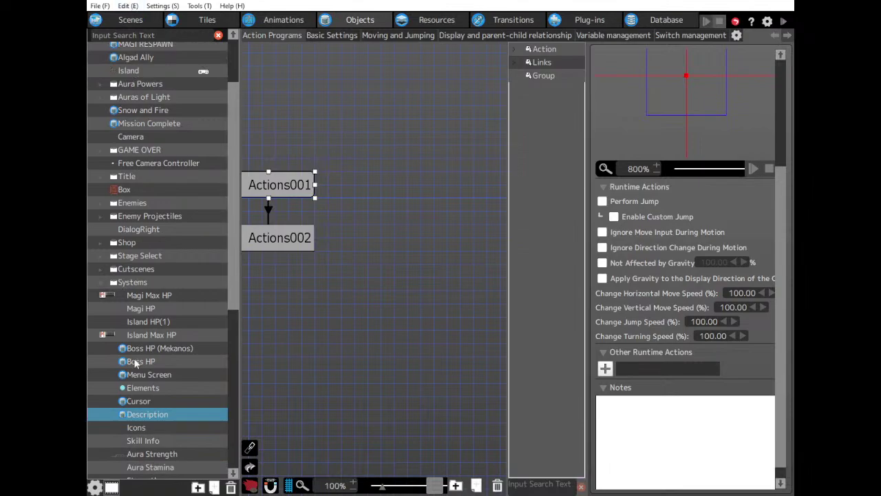
pyautogui.click(142, 441)
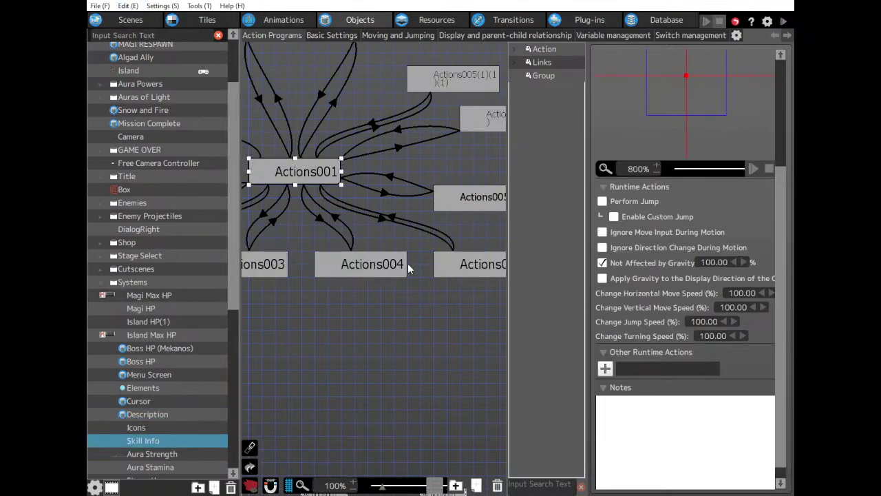
pyautogui.scroll(-8, 386, 227)
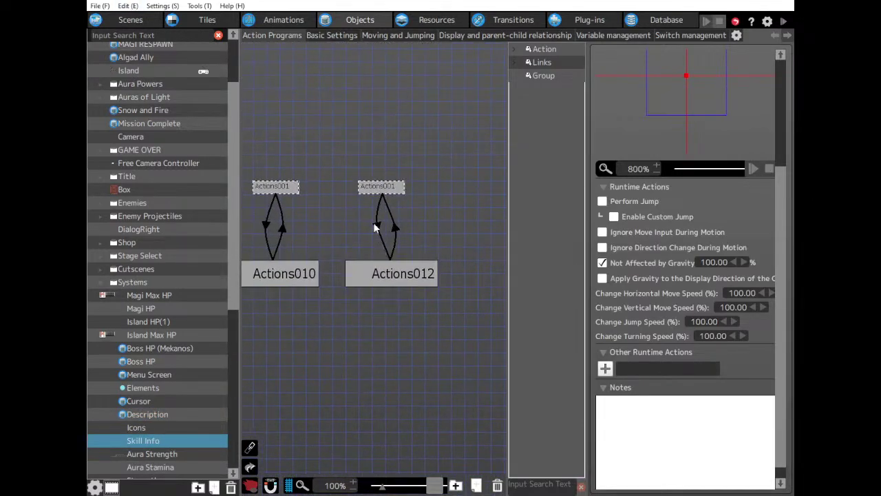
pyautogui.click(377, 227)
pyautogui.scroll(5, 358, 190)
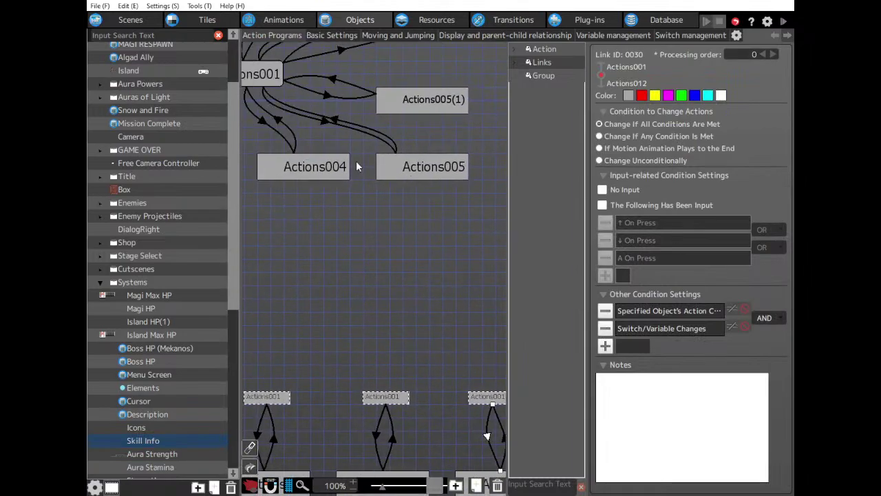
pyautogui.click(320, 122)
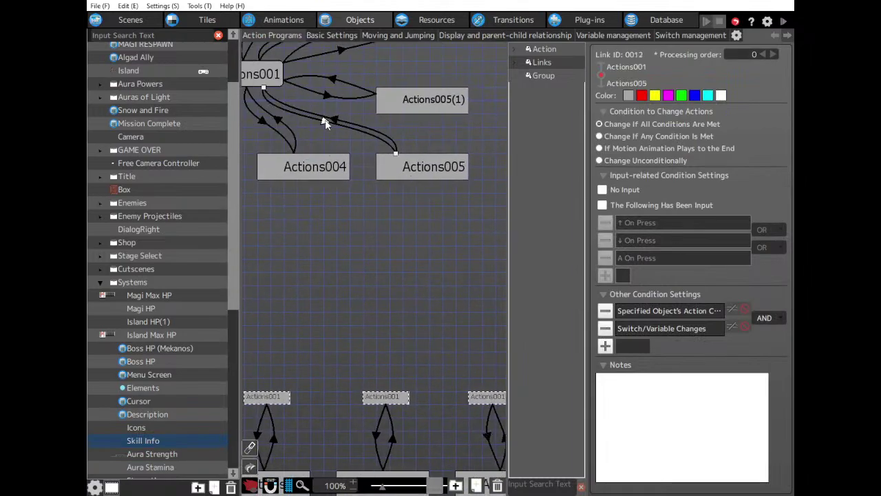
pyautogui.click(672, 329)
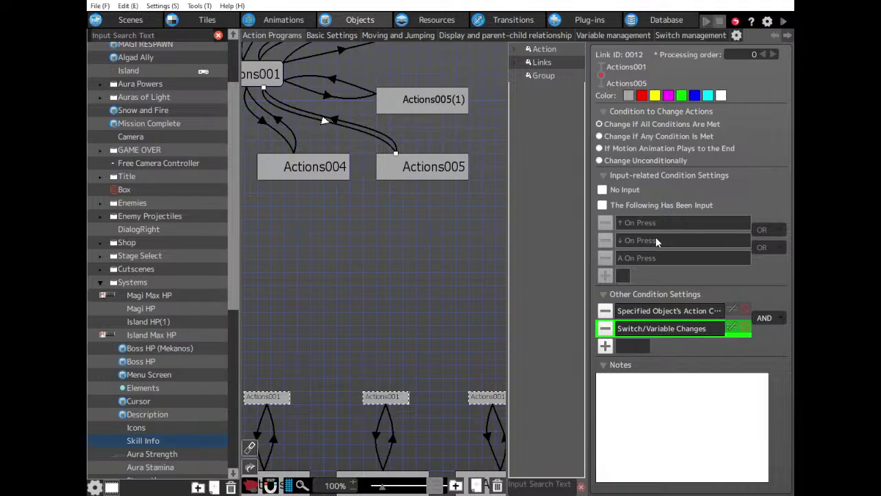
pyautogui.scroll(-5, 482, 282)
# Compare the Switch/Variable Changes condition on the Actions012 link with both conditions on the link from Actions001 to Actions010.
pyautogui.click(486, 275)
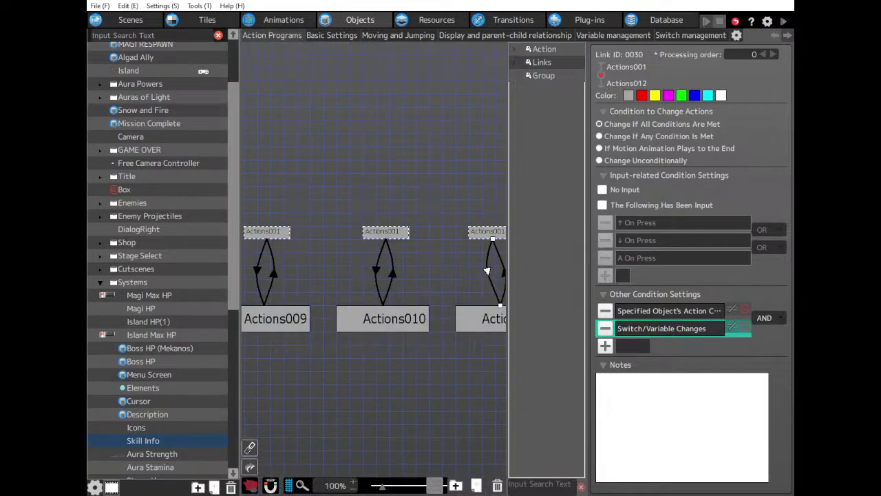
pyautogui.moveTo(471, 261); pyautogui.dragTo(332, 248, button='middle')
pyautogui.hscroll(-1, 267, 260)
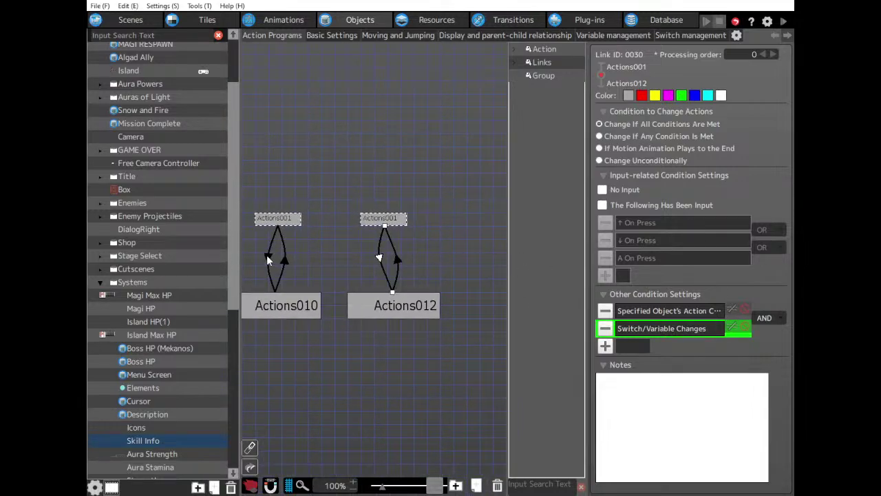
pyautogui.click(268, 257)
pyautogui.click(661, 313)
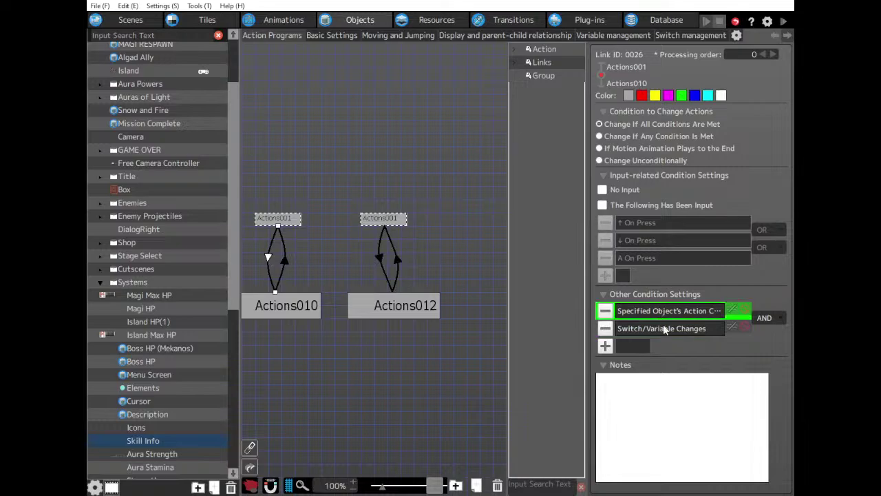
pyautogui.click(664, 329)
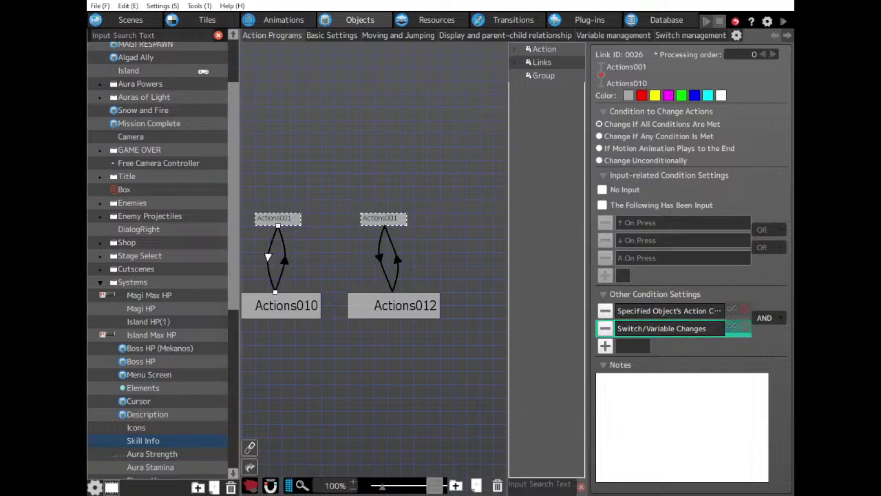
# Remove the Actions001 to Actions010 link, try adding a second Actions001 to Actions012 link, and delete the duplicate.
pyautogui.moveTo(295, 281); pyautogui.dragTo(358, 274, button='middle')
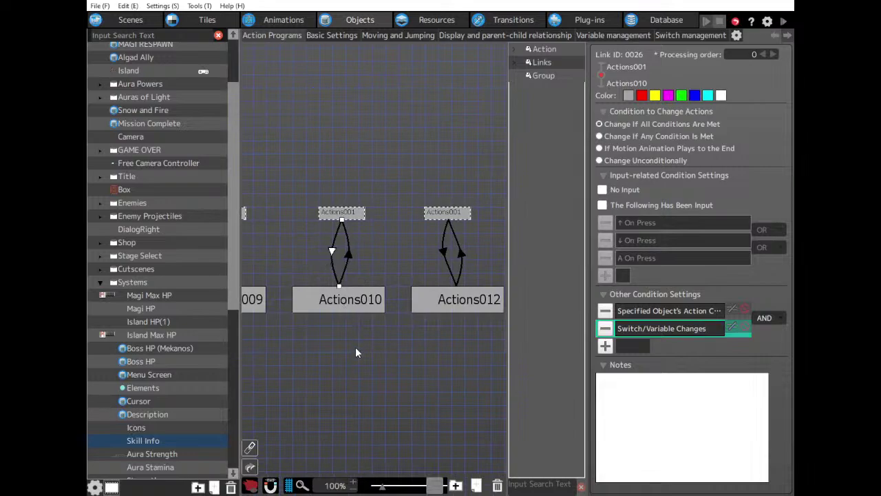
pyautogui.press('Delete')
pyautogui.click(447, 213)
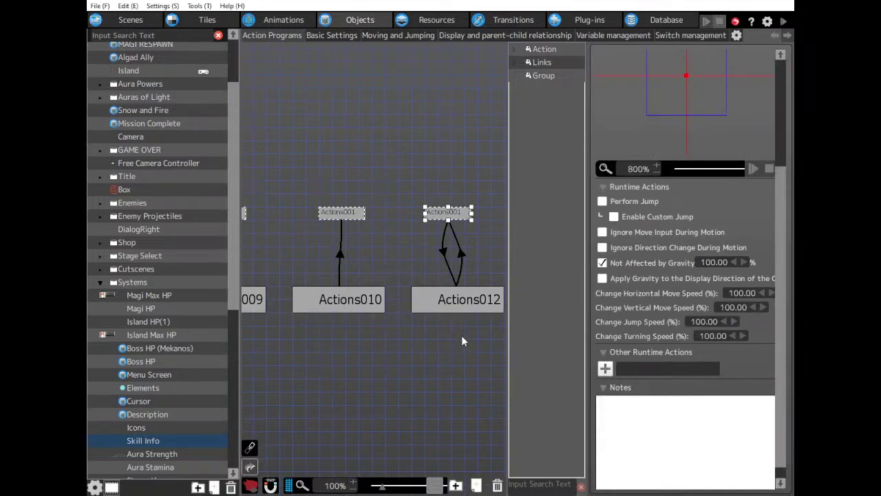
pyautogui.click(442, 253)
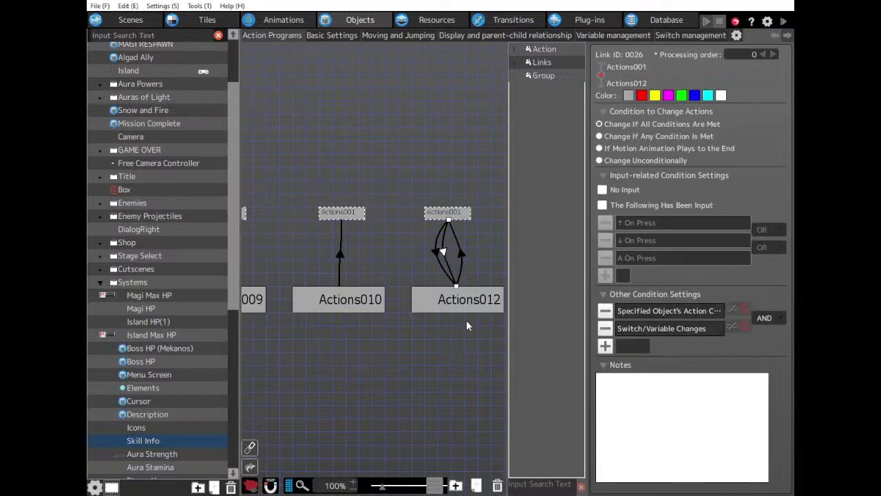
pyautogui.press('Delete')
# Delete the remaining Actions001 to Actions012 link and create links from Actions001 to Actions010 and from Actions001 to Actions012.
pyautogui.click(443, 252)
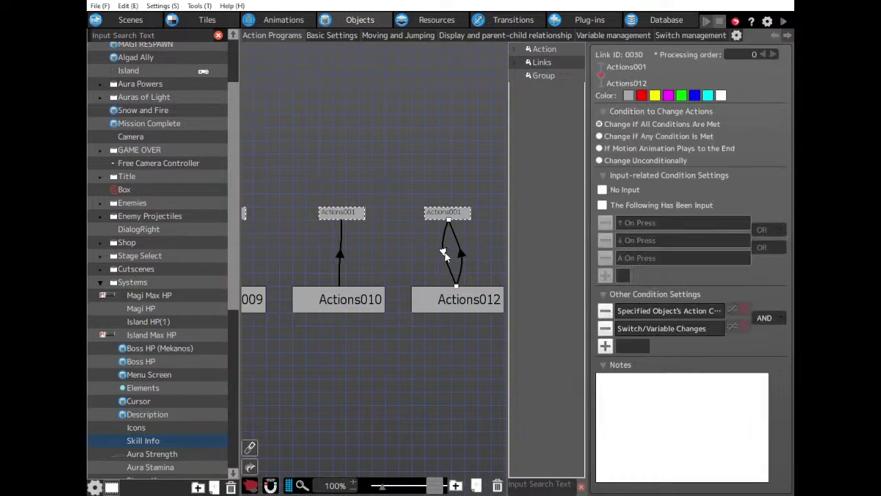
pyautogui.click(651, 328)
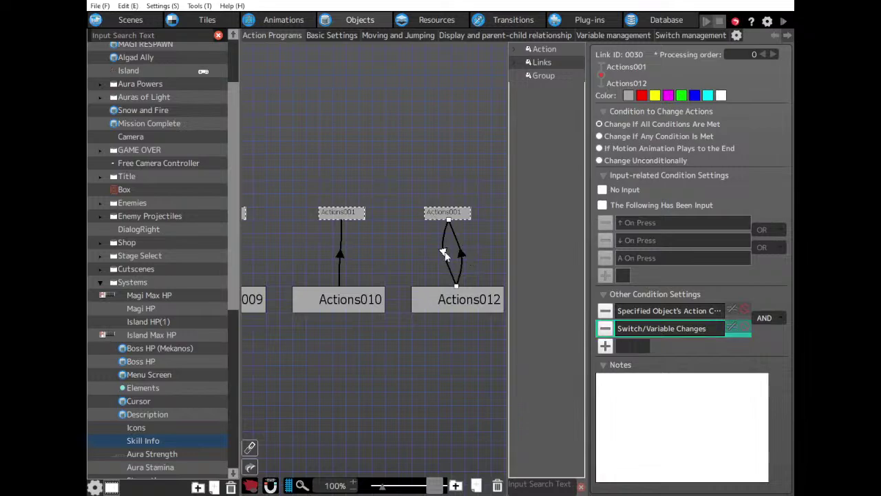
pyautogui.press('Delete')
pyautogui.click(339, 214)
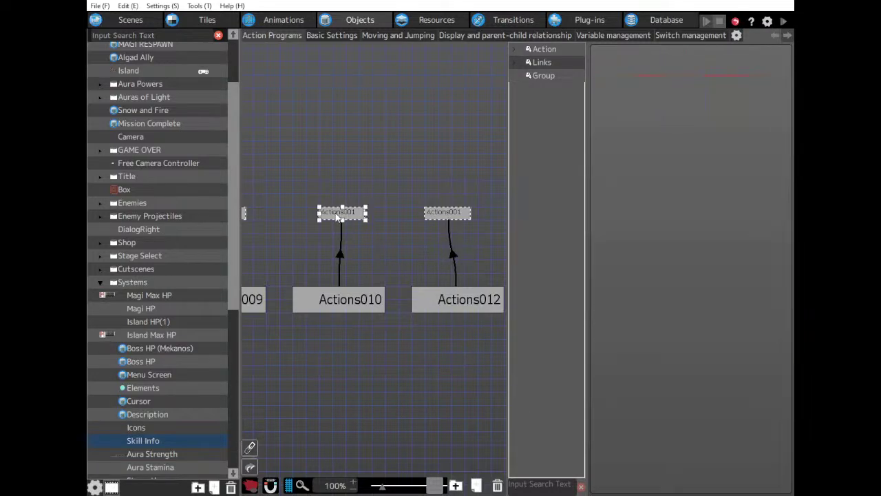
pyautogui.press('l')
pyautogui.moveTo(342, 312); pyautogui.dragTo(342, 310)
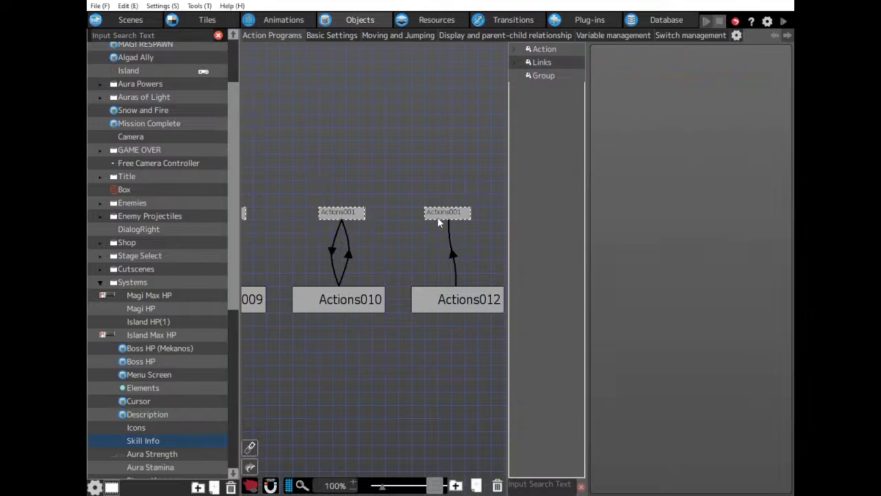
pyautogui.click(441, 215)
pyautogui.click(451, 304)
# Compare the Specified Object's Action conditions on the re-created links to Actions012 and Actions010.
pyautogui.click(442, 255)
pyautogui.click(653, 309)
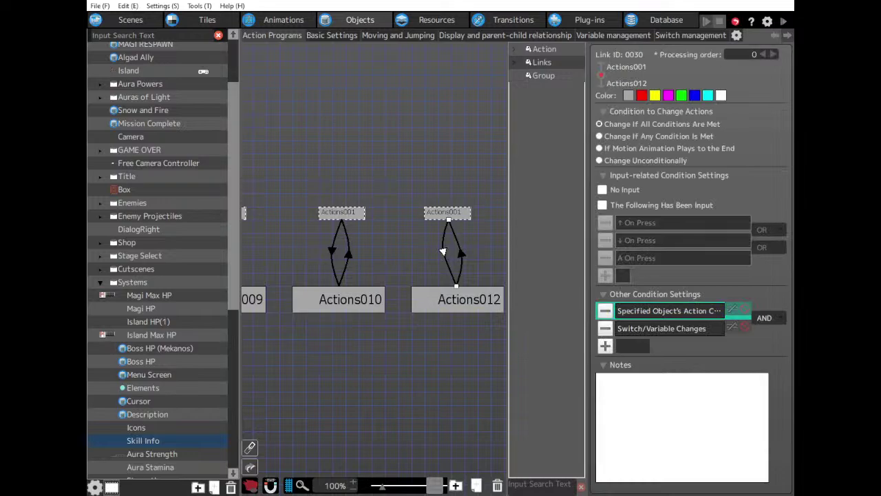
pyautogui.click(332, 251)
pyautogui.click(651, 312)
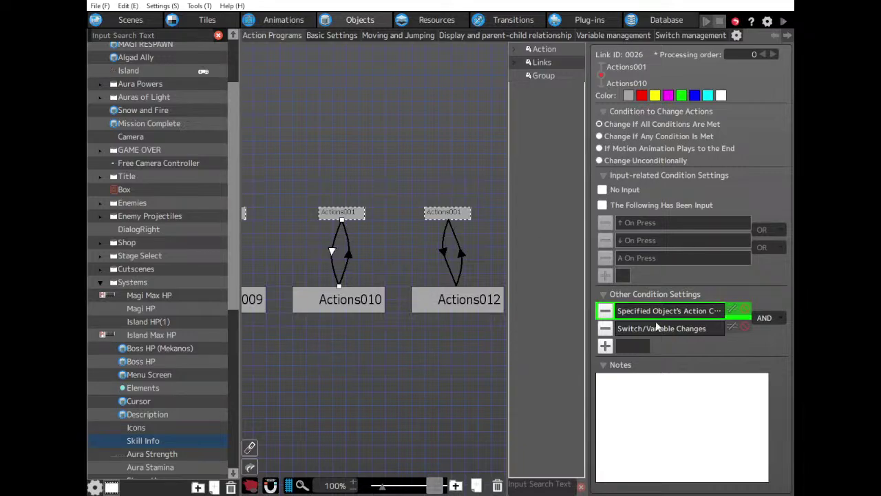
pyautogui.click(444, 252)
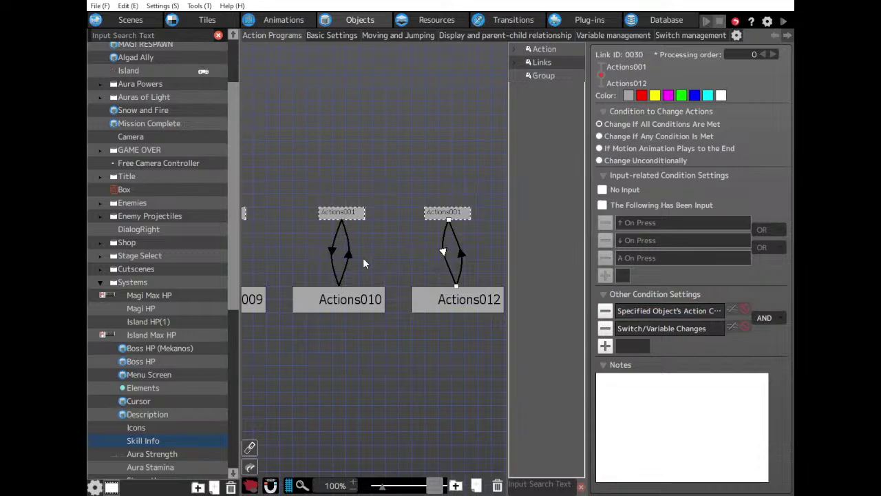
# Inspect the Show Text runtime action of Actions010 and the runtime actions of Actions012.
pyautogui.click(357, 305)
pyautogui.click(660, 370)
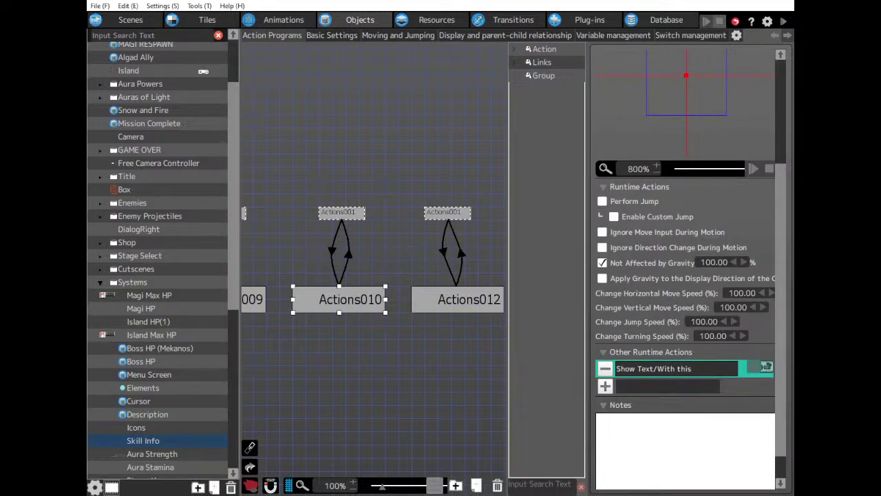
pyautogui.click(455, 303)
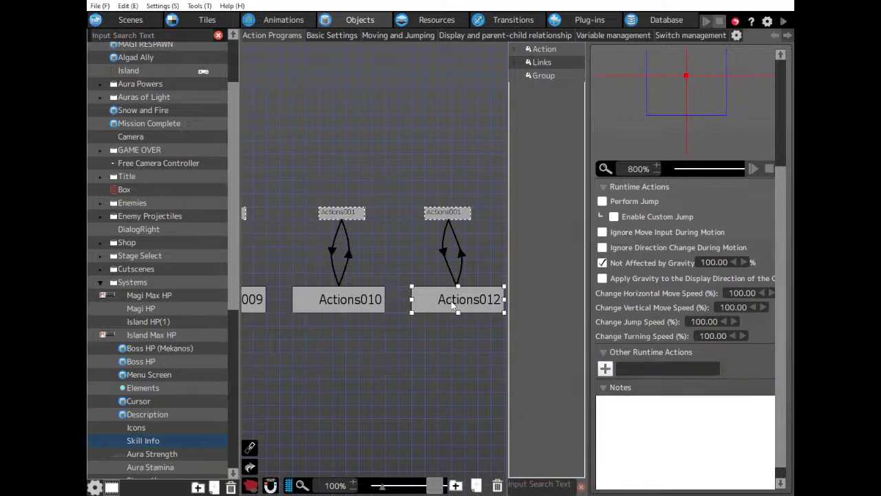
pyautogui.moveTo(452, 303); pyautogui.dragTo(395, 295, button='middle')
pyautogui.moveTo(281, 284); pyautogui.dragTo(437, 296, button='middle')
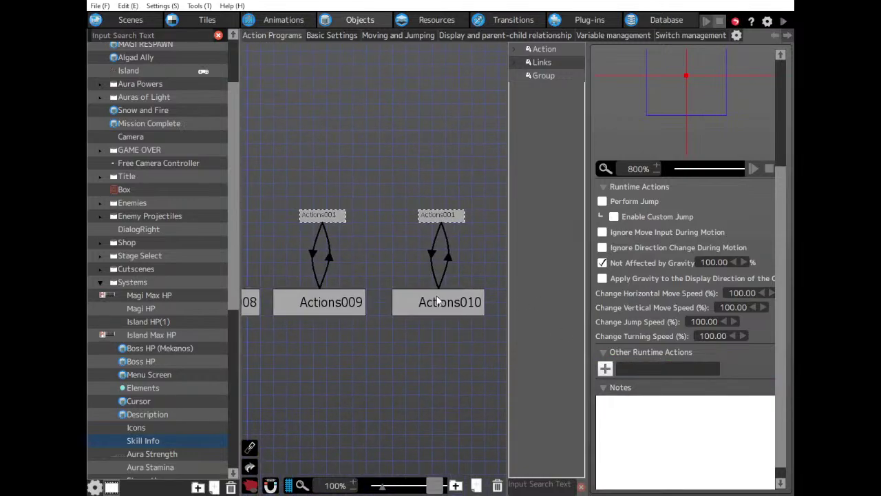
# Compare the Show Text settings of Actions009 with those of Actions010.
pyautogui.click(301, 305)
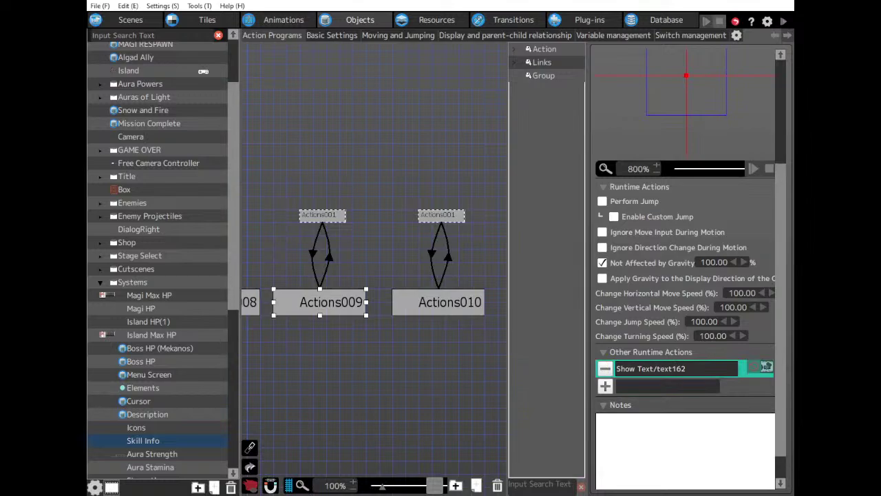
pyautogui.click(668, 368)
pyautogui.hscroll(1, 438, 321)
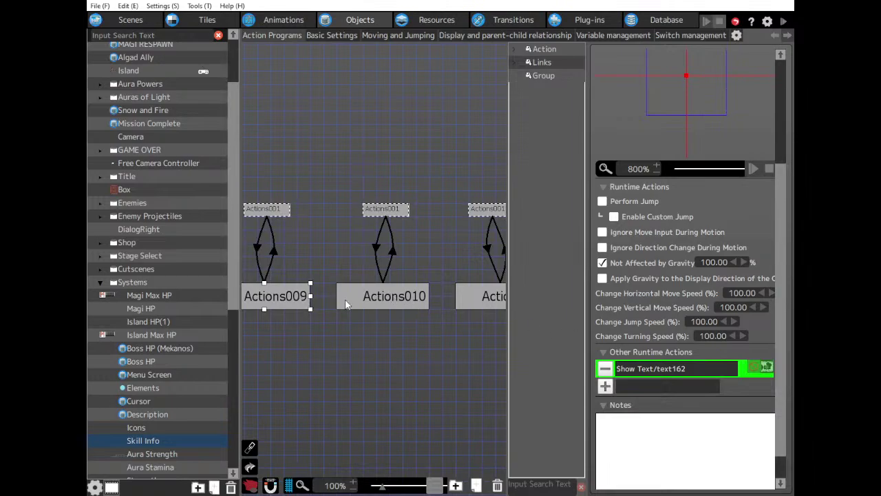
pyautogui.click(650, 368)
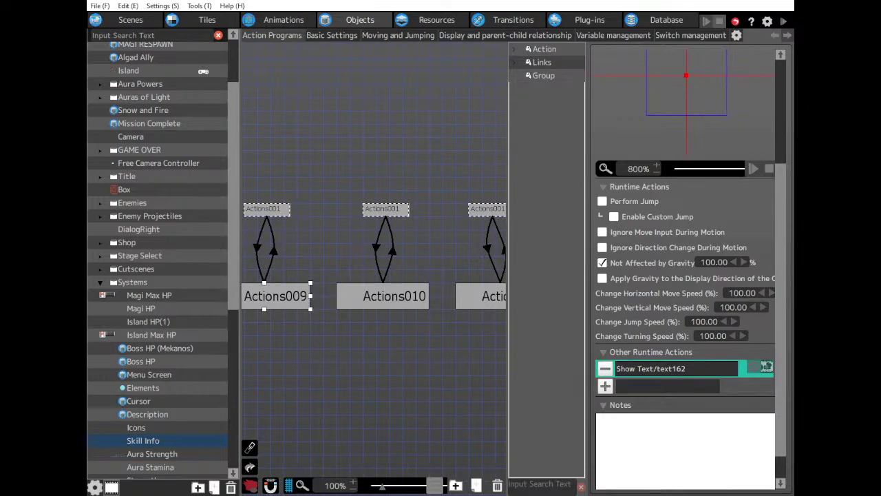
pyautogui.click(406, 302)
pyautogui.click(664, 372)
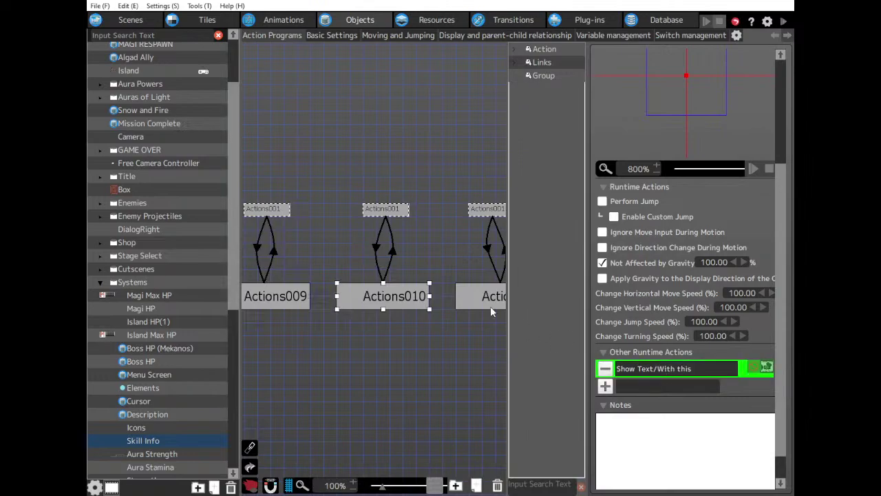
# Check the Specified Object's Action condition on the Actions001 to Actions012 link and the Show Text settings of Actions010.
pyautogui.click(489, 303)
pyautogui.click(487, 246)
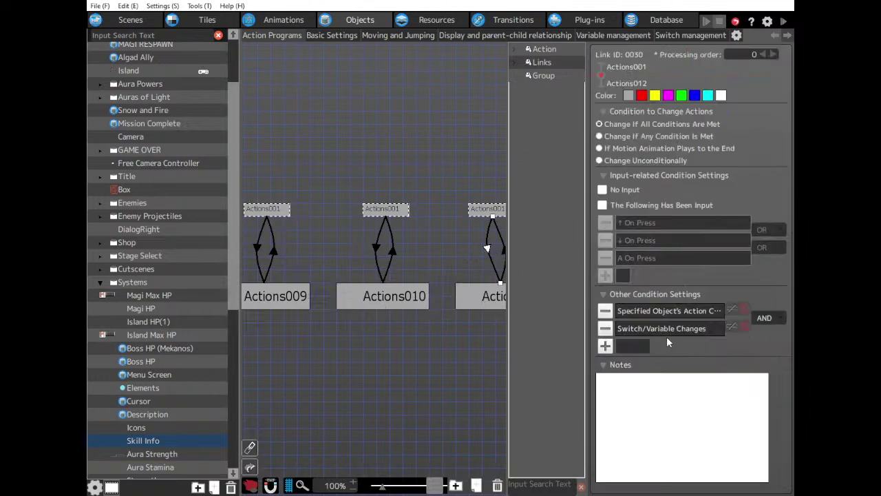
pyautogui.click(655, 310)
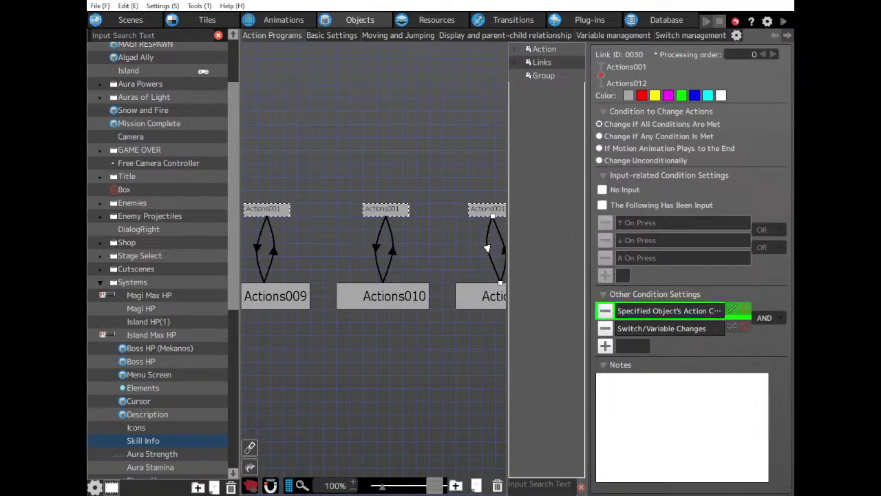
pyautogui.click(398, 302)
pyautogui.click(653, 371)
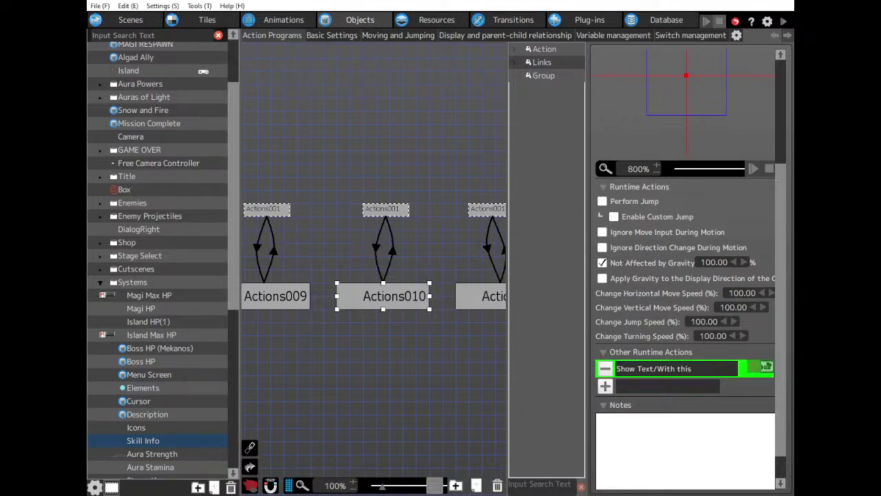
# Examine the skill and item description entries in the text resources and where each one is used, including Pharmacolo, Slows the and text162.
pyautogui.click(421, 21)
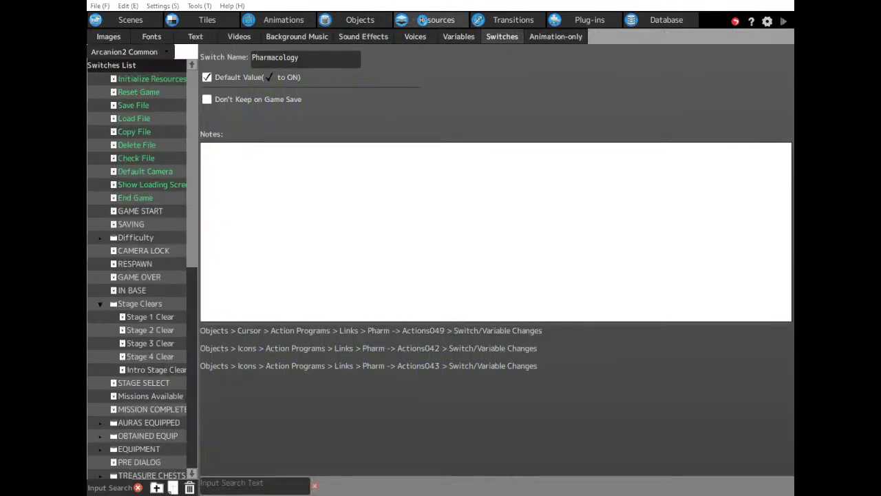
pyautogui.click(196, 37)
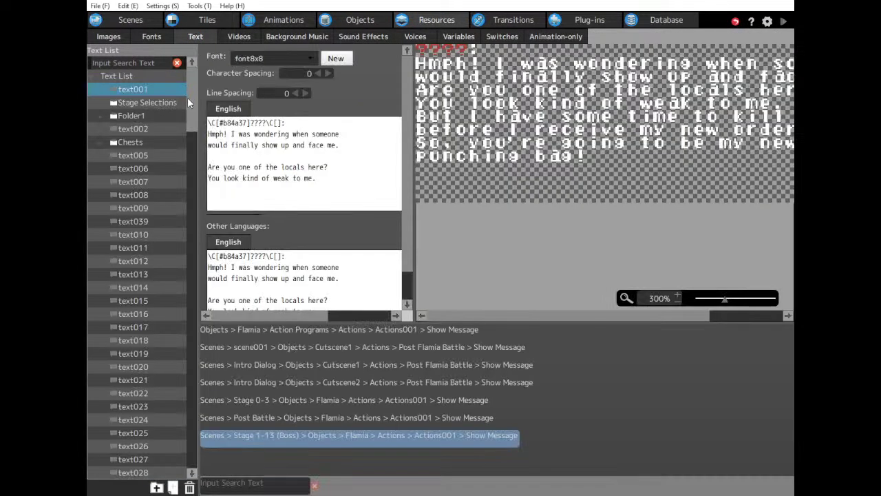
pyautogui.moveTo(190, 98); pyautogui.dragTo(197, 452)
pyautogui.click(135, 421)
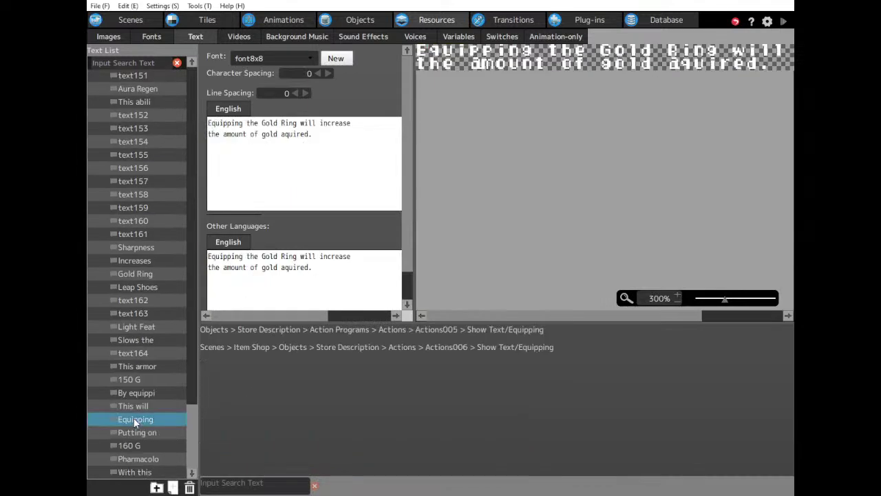
pyautogui.click(130, 394)
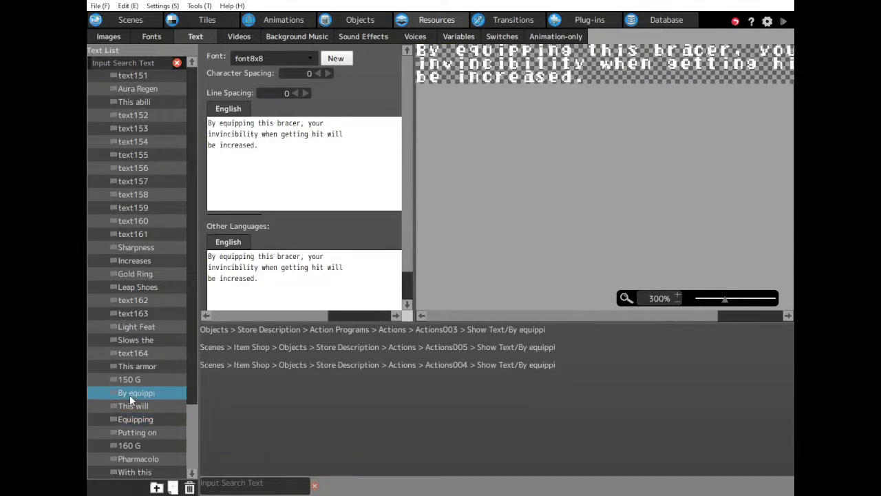
pyautogui.click(135, 433)
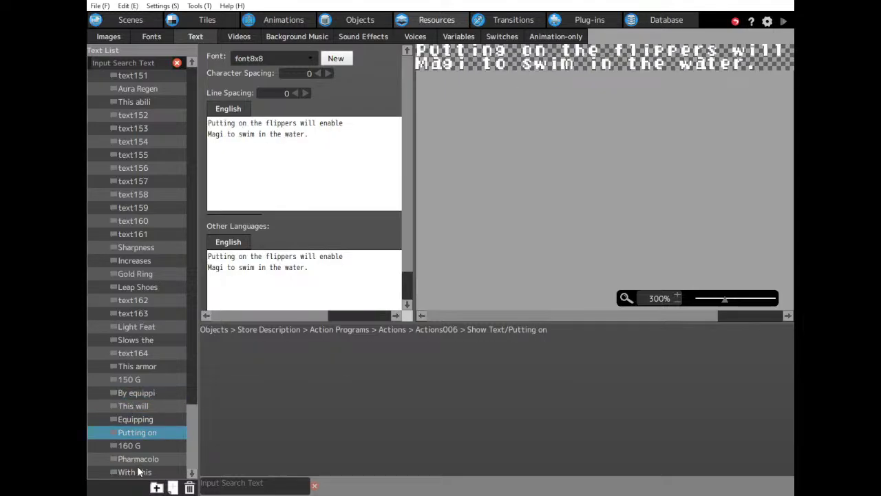
pyautogui.click(136, 458)
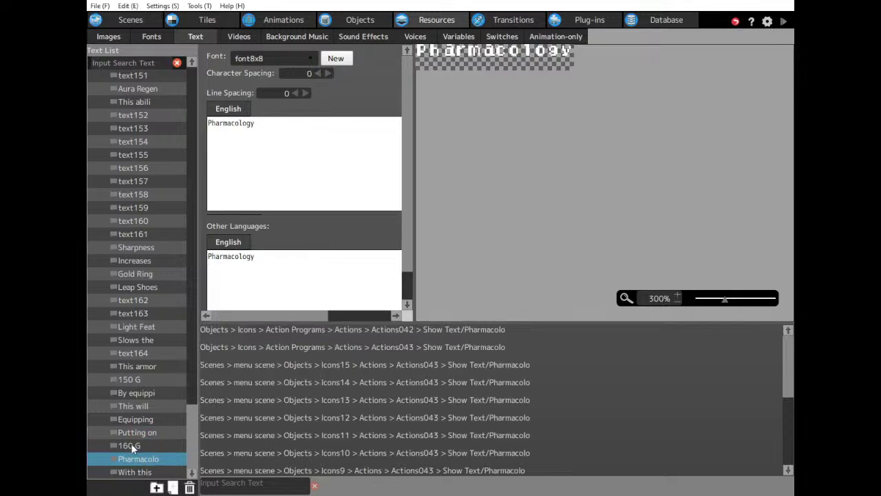
pyautogui.click(128, 405)
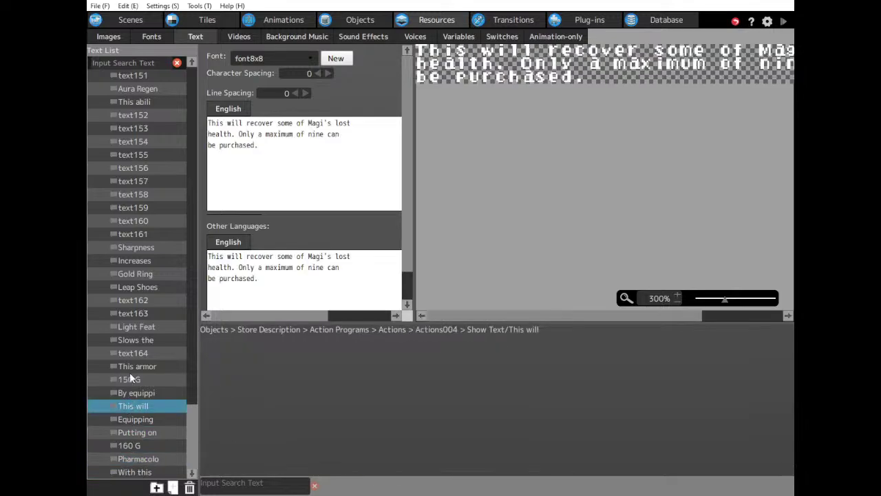
pyautogui.click(137, 326)
pyautogui.click(135, 340)
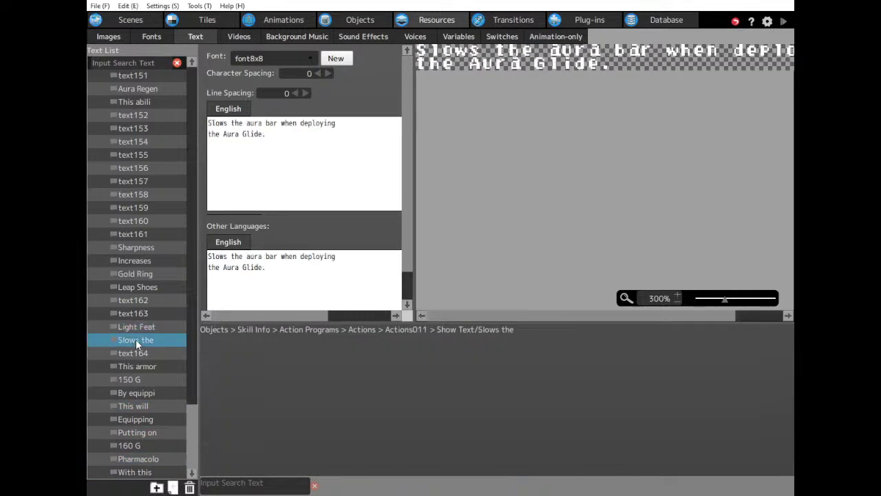
pyautogui.click(134, 355)
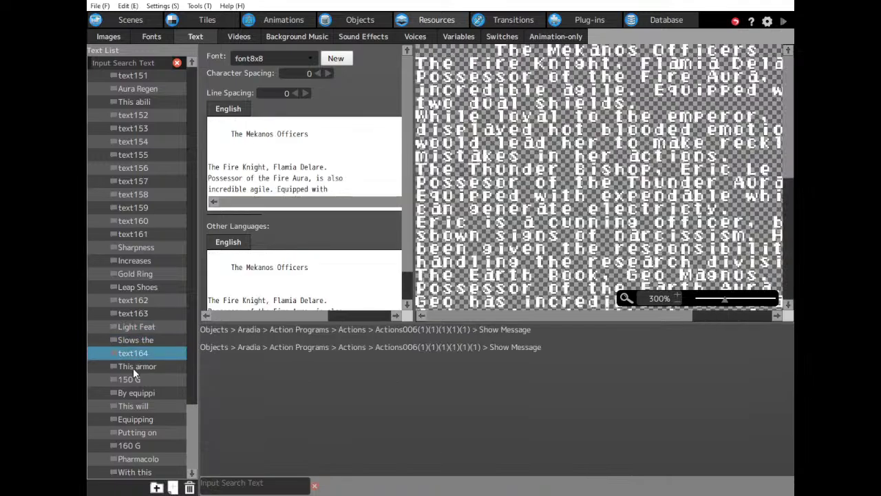
pyautogui.click(133, 366)
pyautogui.click(138, 405)
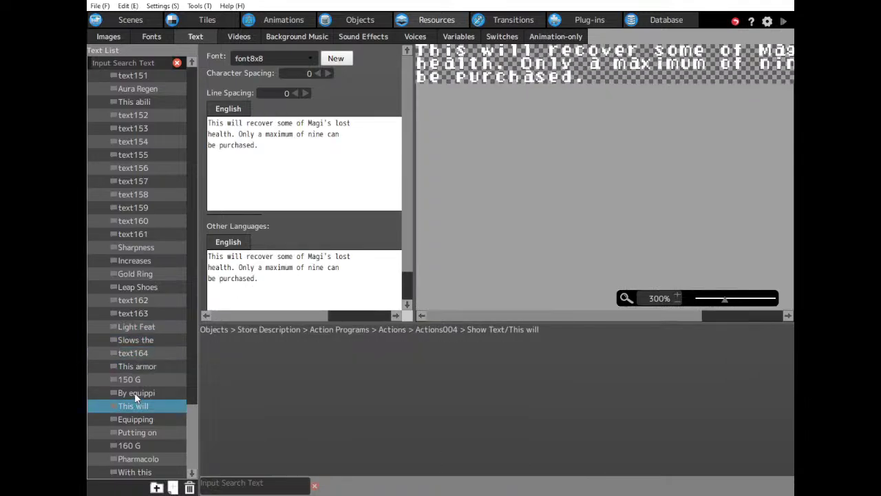
pyautogui.click(134, 393)
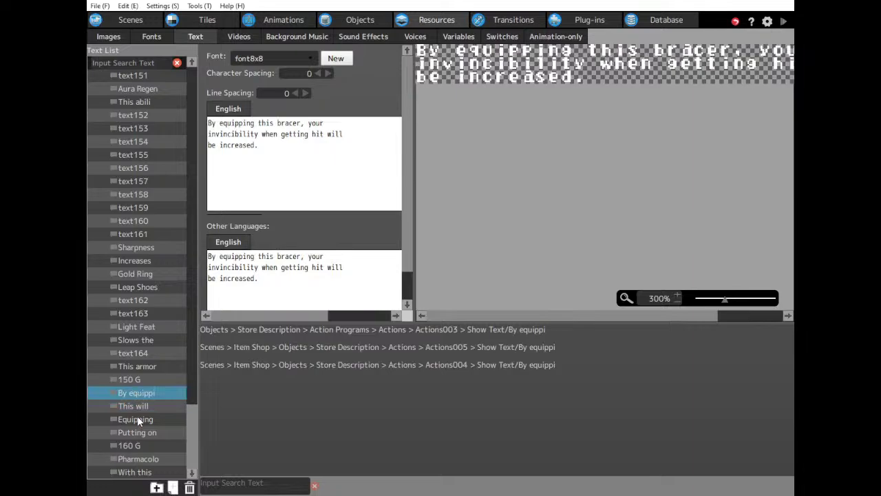
pyautogui.click(139, 303)
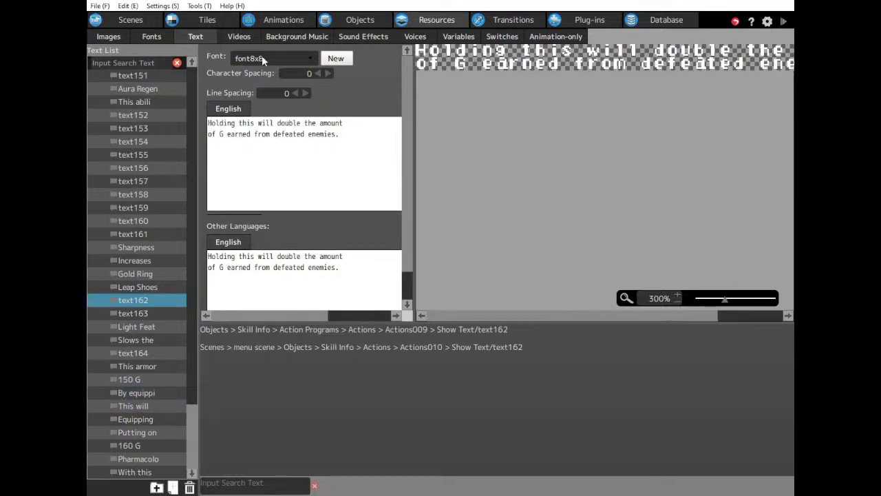
# Set the Show Text action of Actions010 to text163 and check the Specified Object's Action condition on its incoming link from Actions001.
pyautogui.click(359, 18)
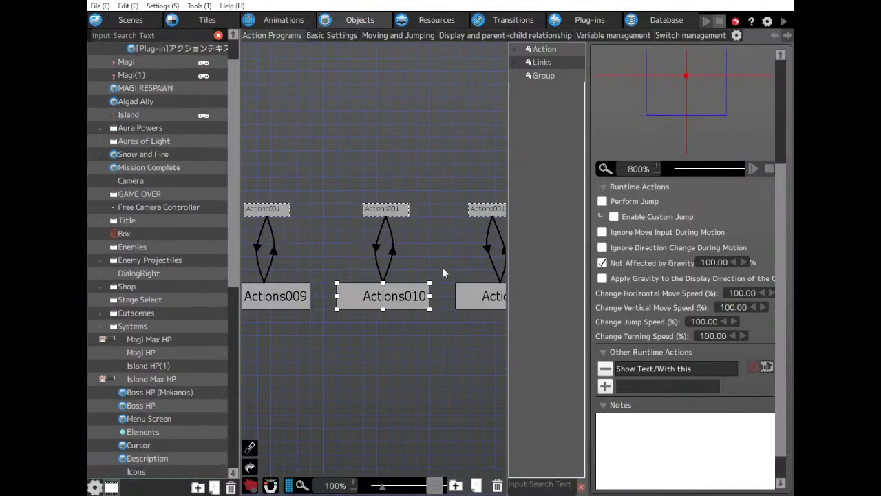
pyautogui.click(687, 369)
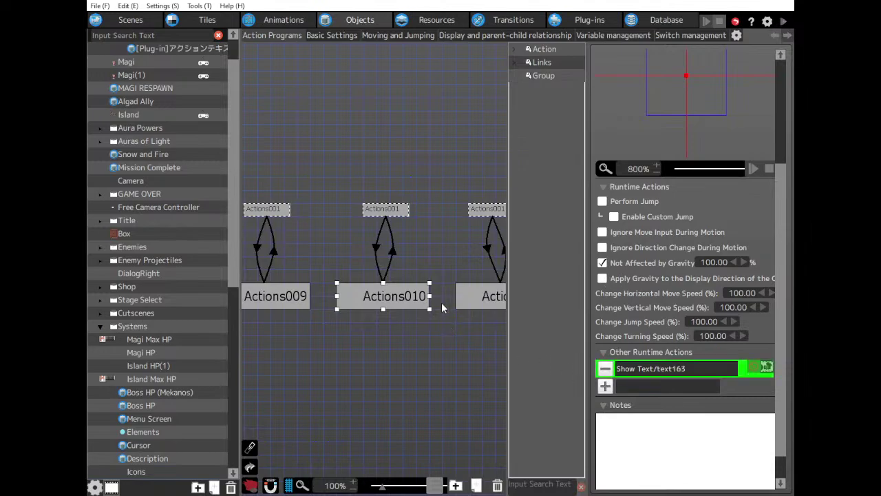
pyautogui.click(375, 249)
pyautogui.click(376, 252)
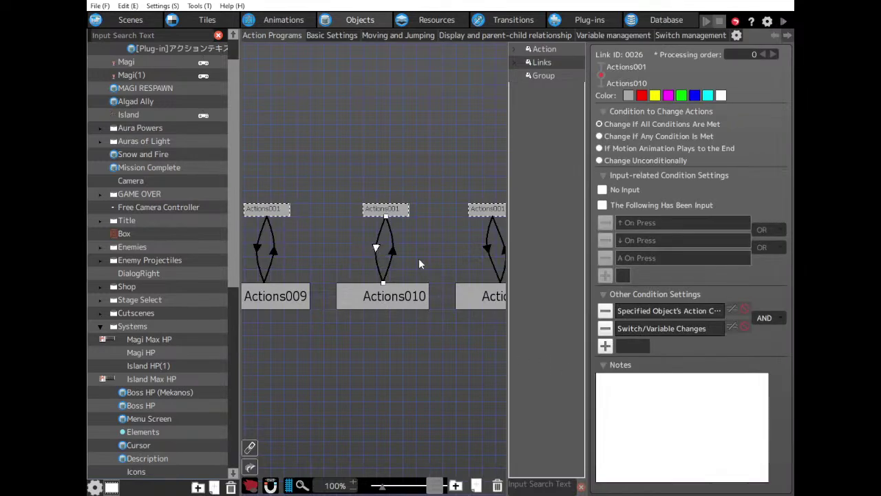
pyautogui.click(706, 311)
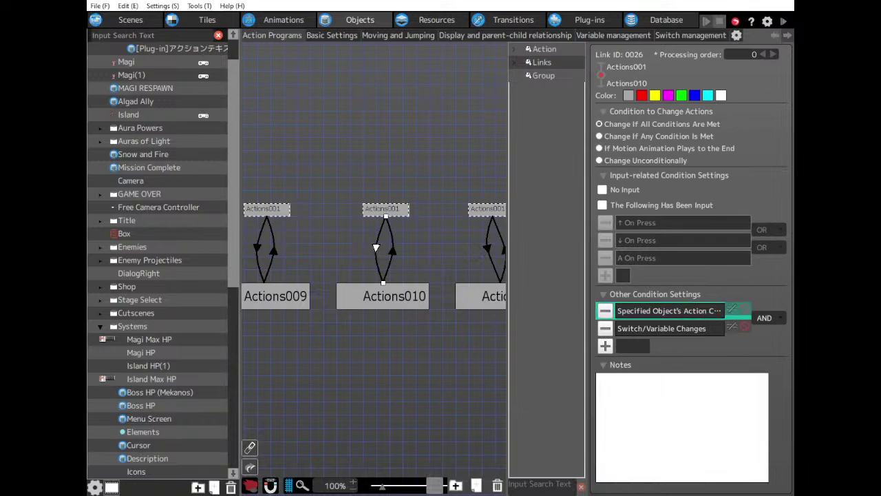
# Check the Specified Object's Action condition on the Actions001 to Actions012 link and the Show Text settings of Actions012.
pyautogui.click(485, 246)
pyautogui.click(486, 252)
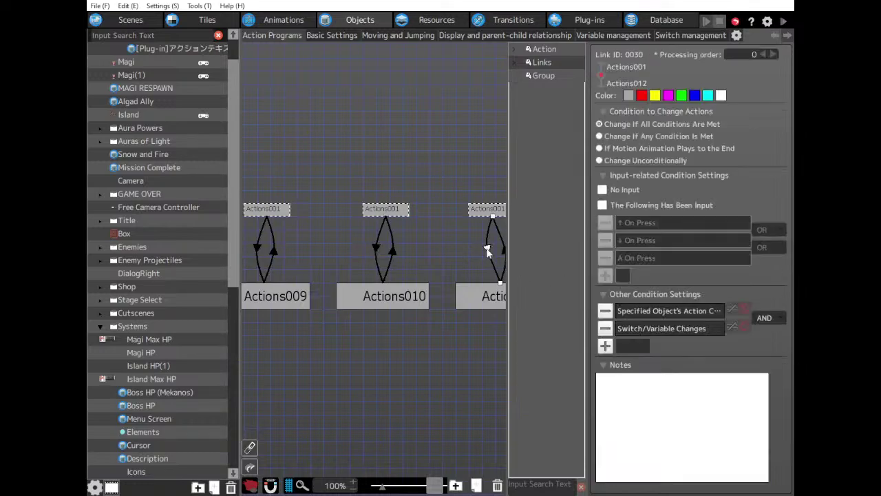
pyautogui.click(623, 310)
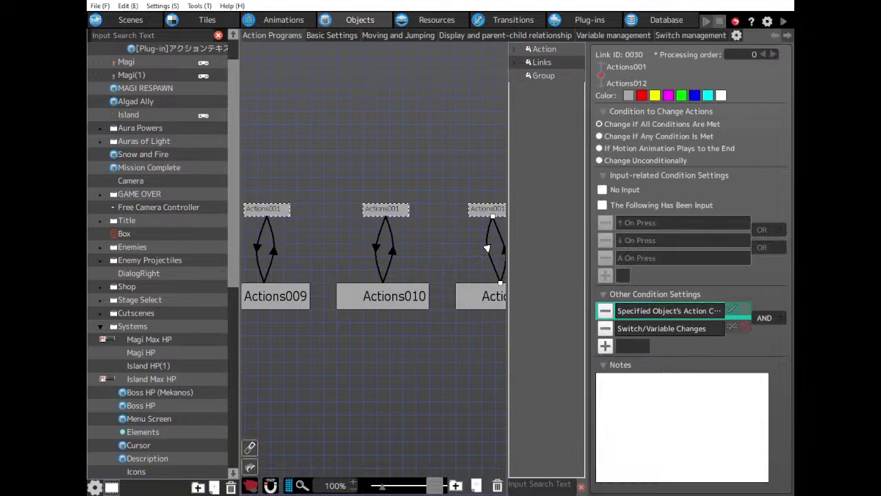
pyautogui.click(491, 305)
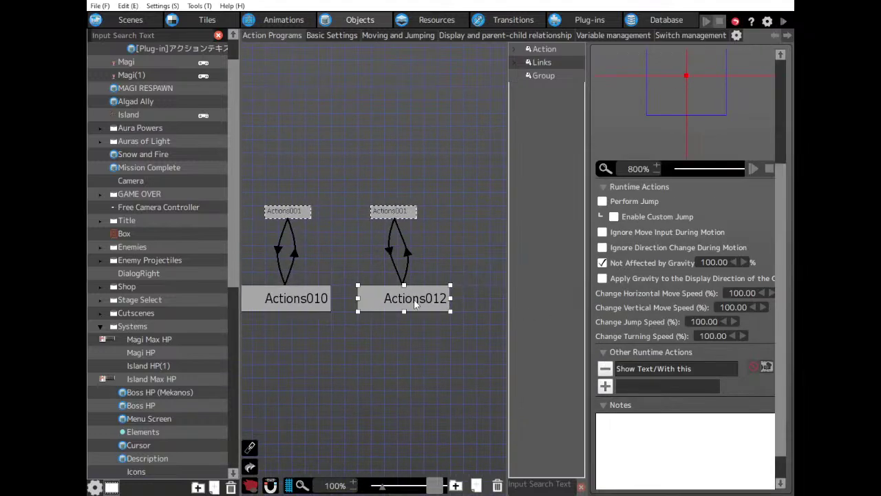
pyautogui.click(653, 369)
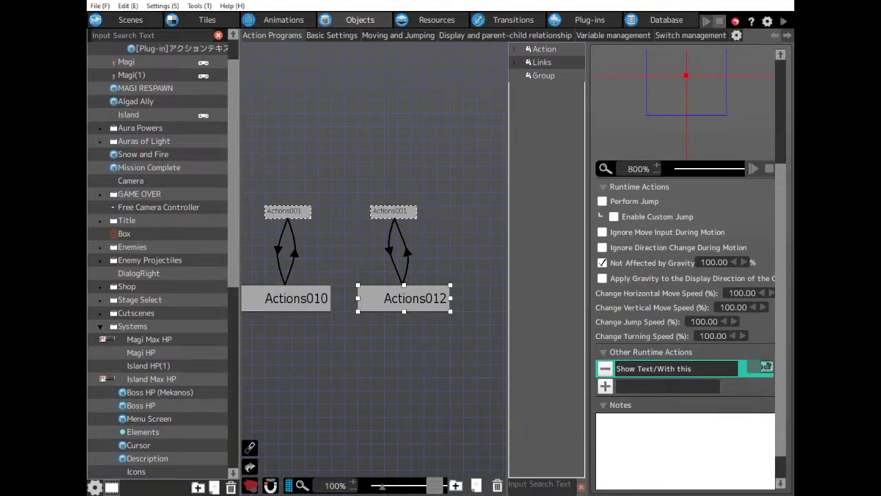
pyautogui.click(653, 369)
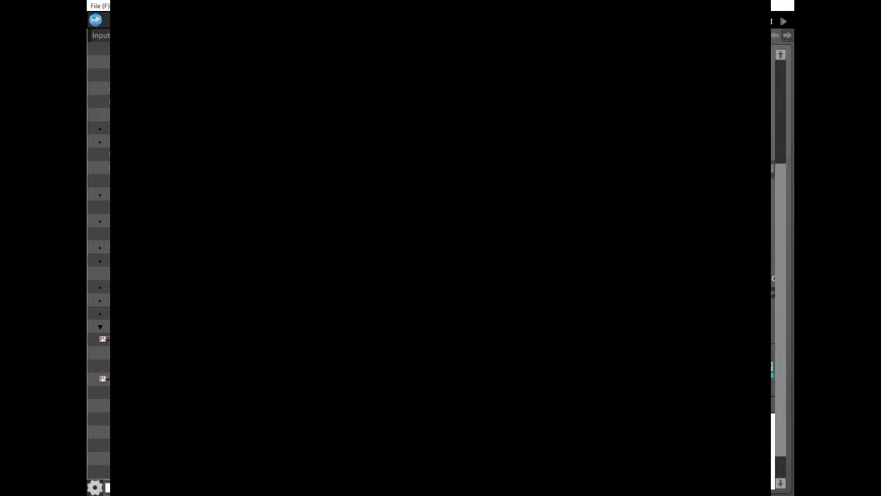
# Test the skill menu in the running game by moving through the passive skills to Pharmacology, and close the game.
pyautogui.press('Escape')
pyautogui.press('Right')
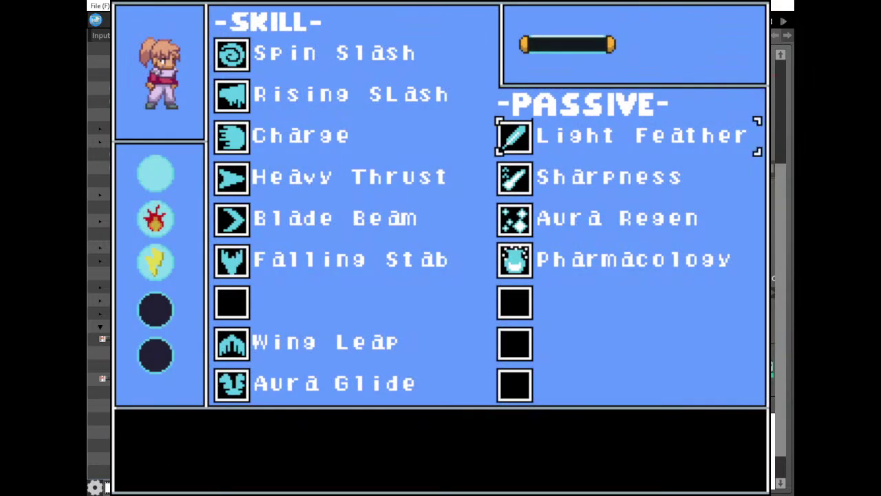
pyautogui.press('Down')
pyautogui.press('Down')
pyautogui.press('Down')
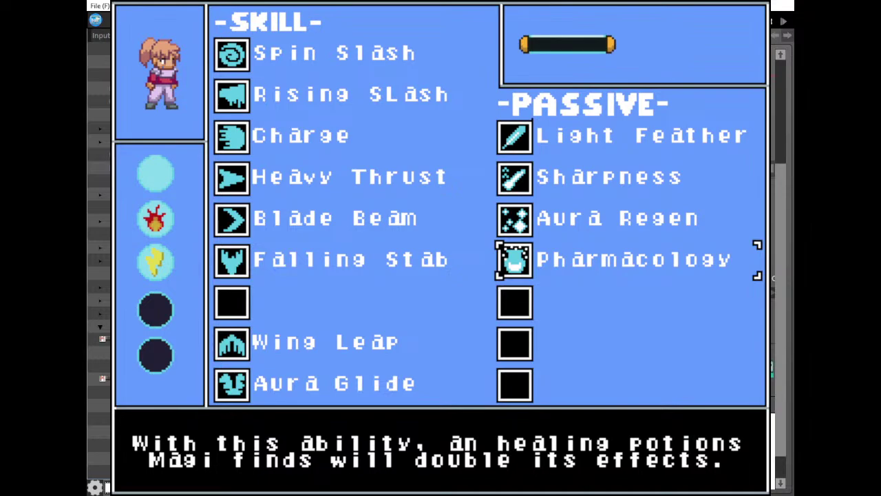
pyautogui.click(762, 2)
pyautogui.click(354, 259)
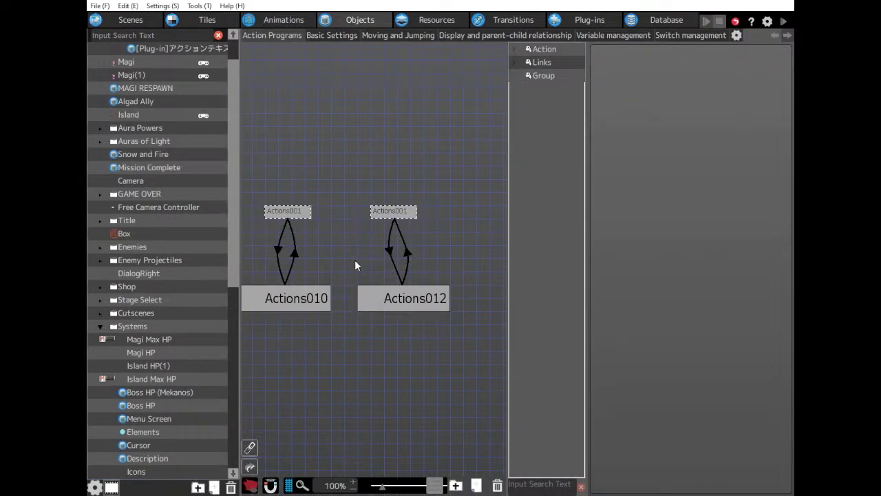
# Review the Show Text settings of Actions012 and look at the menu scene.
pyautogui.click(419, 297)
pyautogui.click(665, 373)
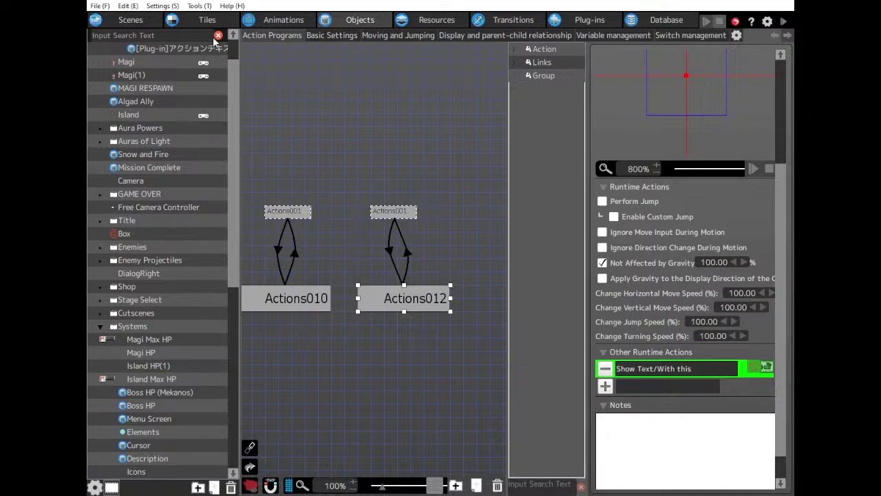
pyautogui.click(130, 19)
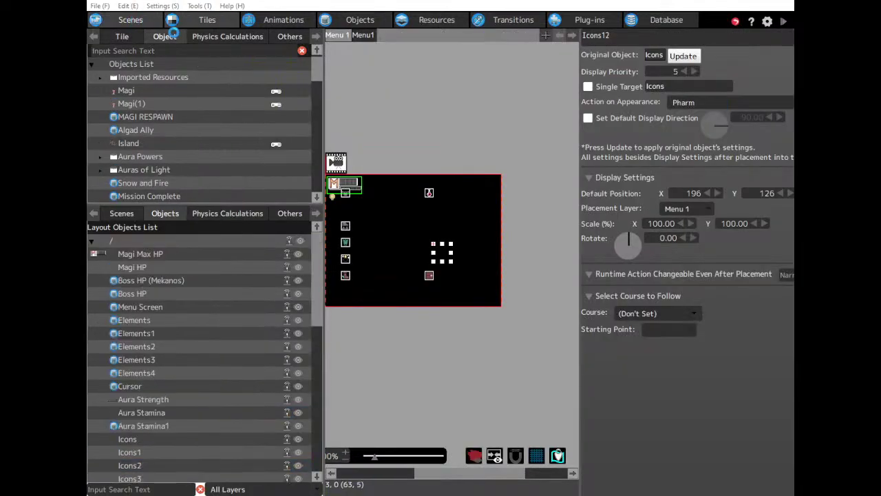
# Open Magi's action program and locate the Force Punch action.
pyautogui.click(360, 19)
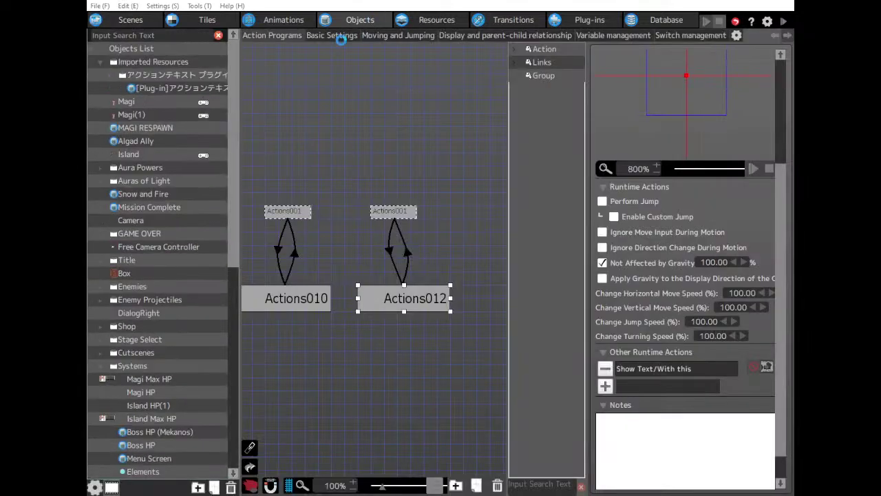
pyautogui.scroll(2, 172, 253)
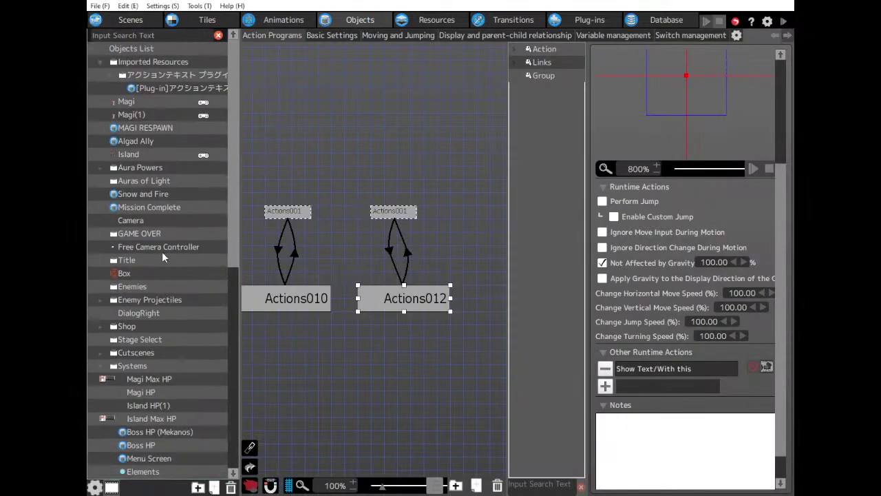
pyautogui.click(127, 102)
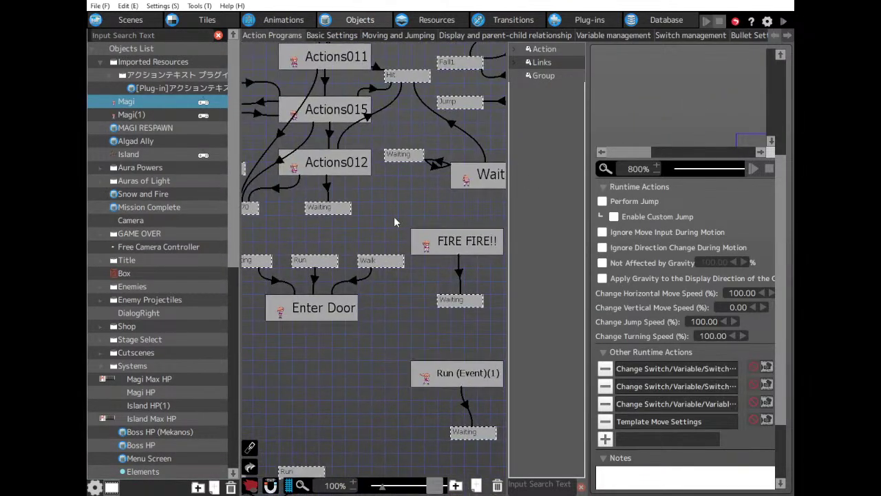
pyautogui.moveTo(361, 238); pyautogui.dragTo(541, 182, button='middle')
pyautogui.moveTo(451, 180); pyautogui.dragTo(422, 432, button='middle')
pyautogui.moveTo(398, 257); pyautogui.dragTo(678, 322, button='middle')
pyautogui.moveTo(406, 354); pyautogui.dragTo(438, 148, button='middle')
# Examine the three Switch/Variable Changes conditions on the Run to Force Punch link and the conditions on the Waiting to Force Punch link.
pyautogui.click(440, 249)
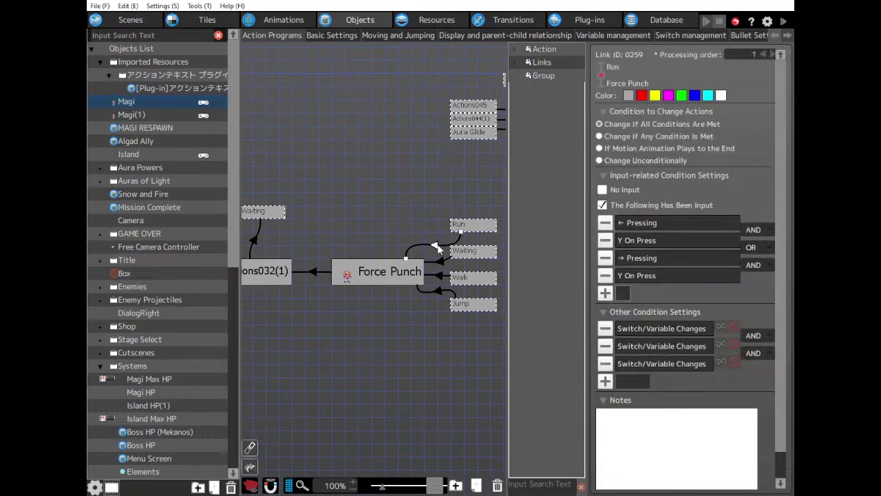
pyautogui.click(661, 328)
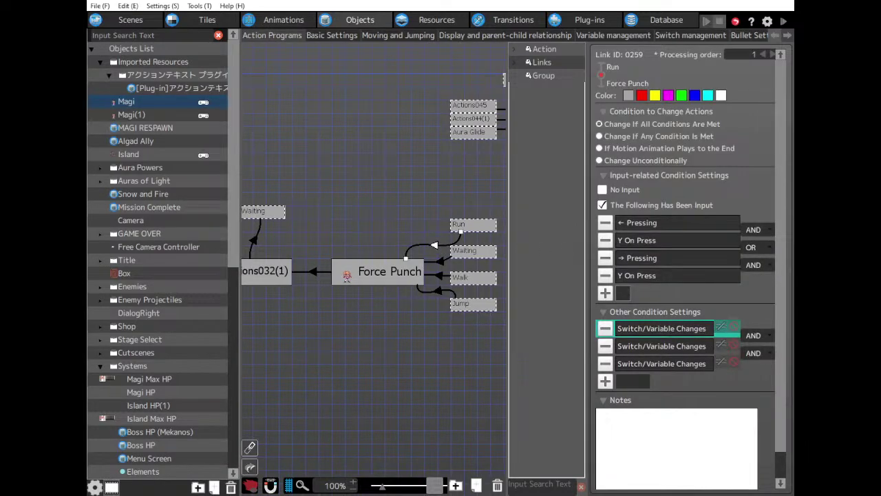
pyautogui.click(692, 350)
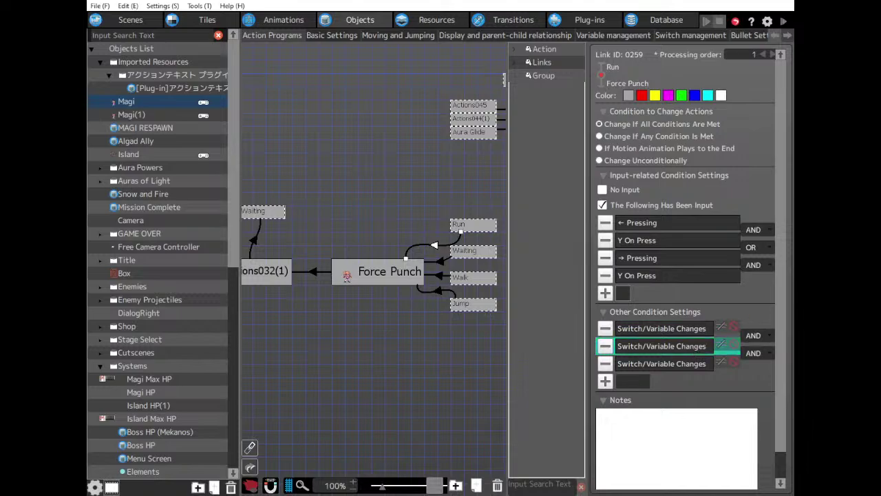
pyautogui.click(672, 365)
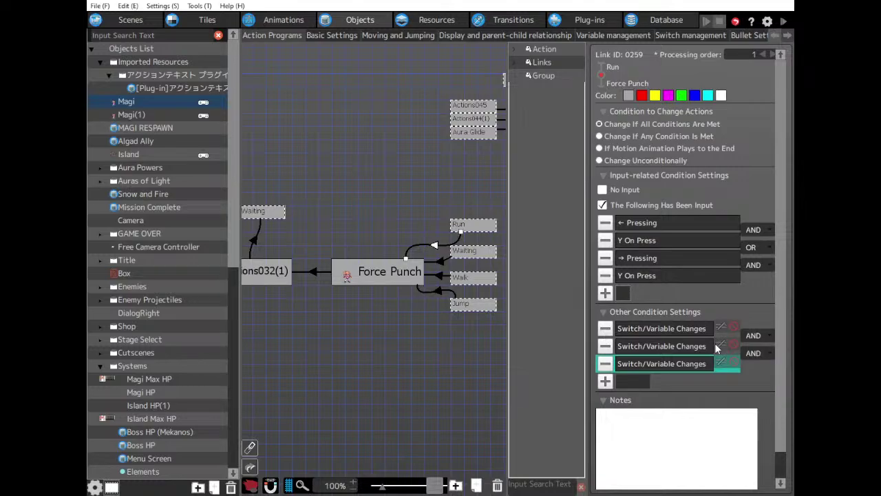
pyautogui.click(440, 263)
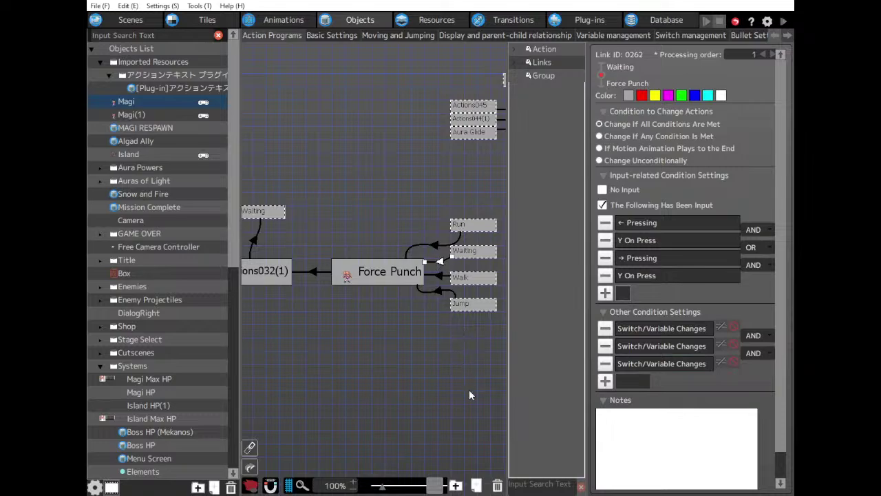
pyautogui.click(472, 410)
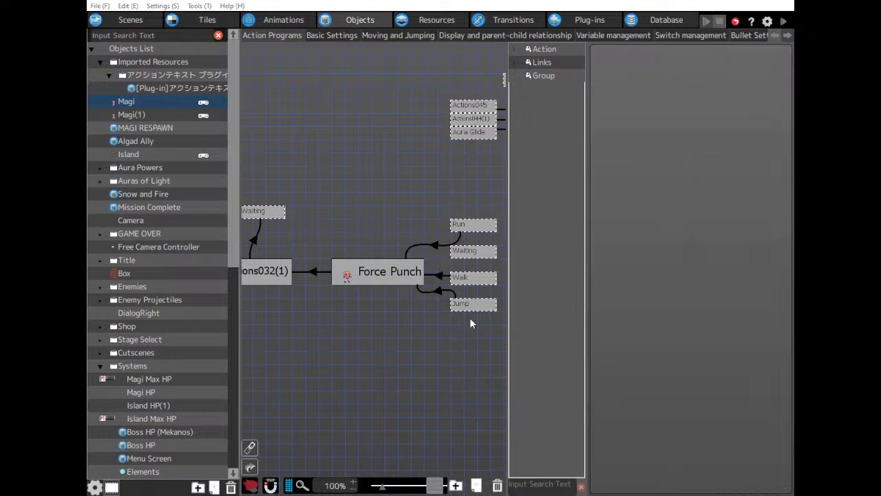
# Reconnect Waiting to Force Punch and replace the existing Walk and Jump links to Force Punch with new ones.
pyautogui.click(464, 251)
pyautogui.click(440, 276)
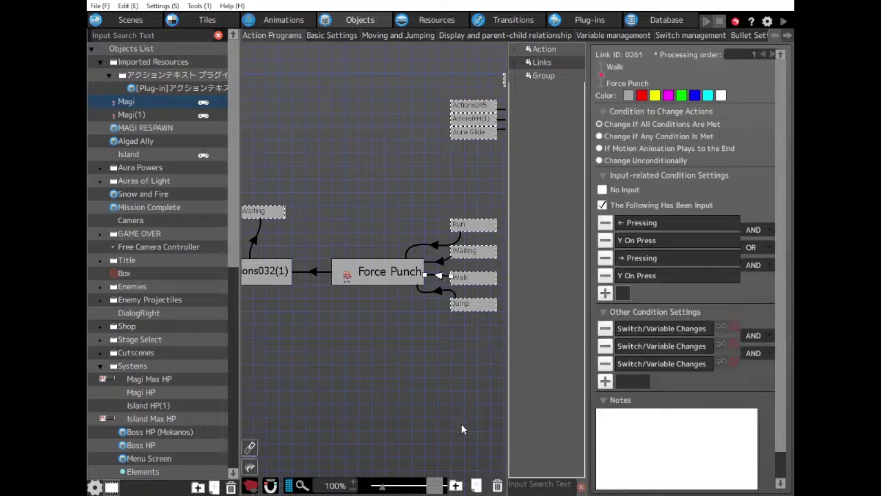
pyautogui.click(461, 423)
pyautogui.click(461, 279)
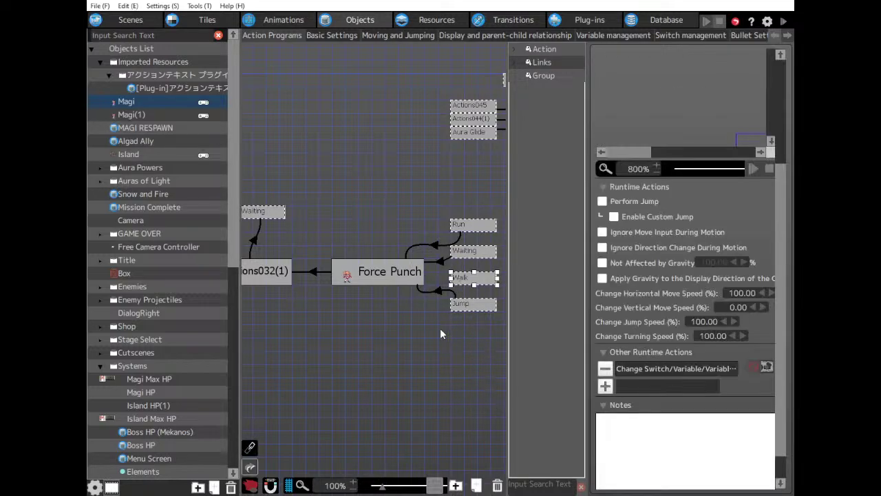
pyautogui.click(435, 291)
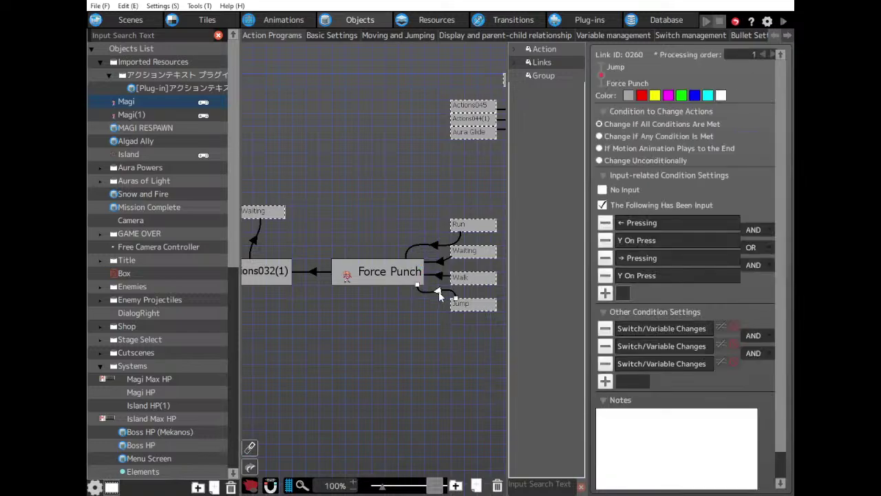
pyautogui.press('Delete')
pyautogui.click(463, 311)
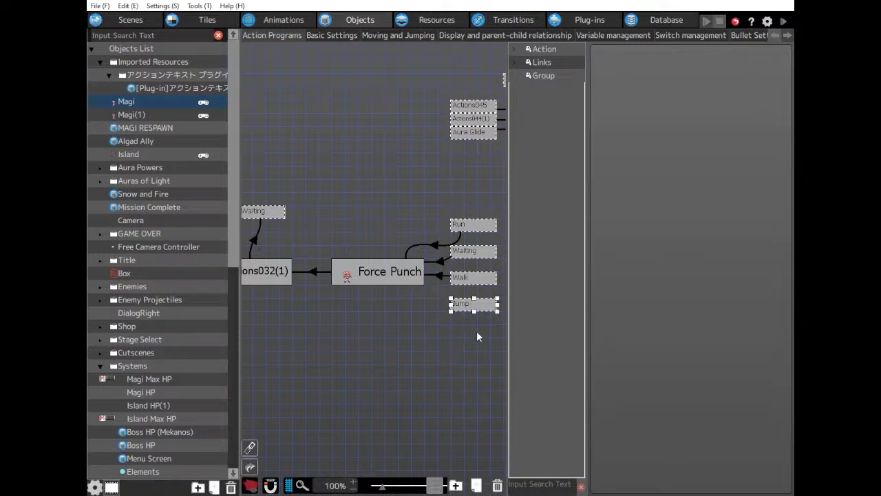
pyautogui.moveTo(469, 304); pyautogui.dragTo(410, 273)
# Open the Icons object's action program and check the Show Text action of the Actions009(1) shortcut leading to Actions031.
pyautogui.scroll(-4, 160, 300)
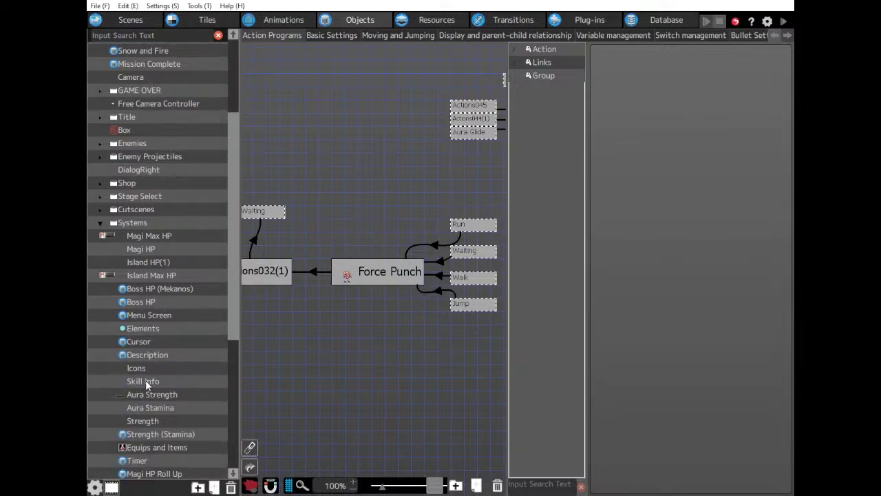
pyautogui.click(136, 370)
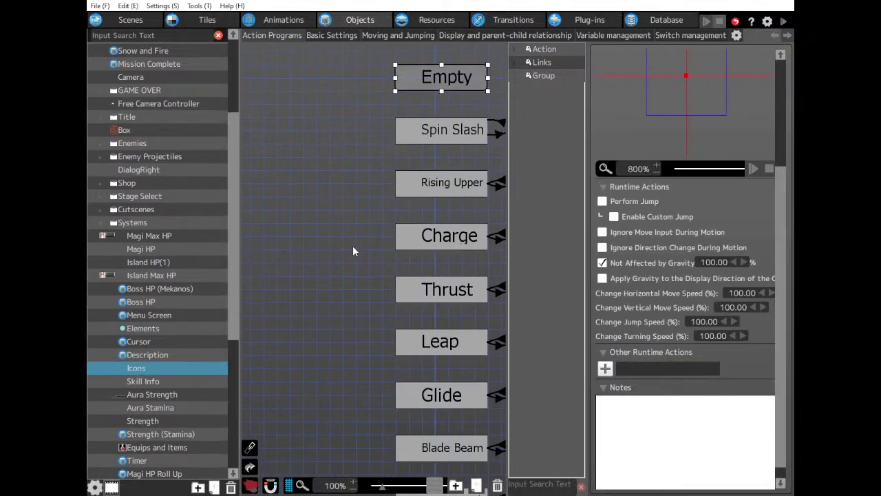
pyautogui.scroll(2, 390, 246)
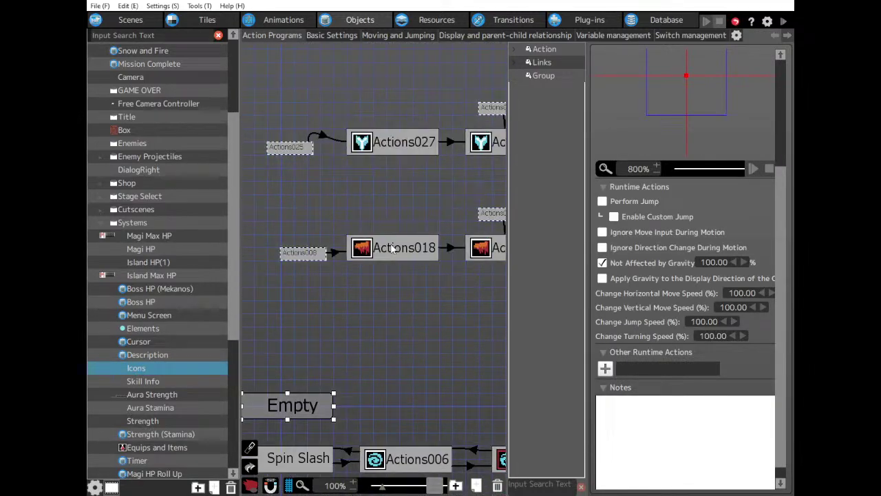
pyautogui.scroll(2, 409, 221)
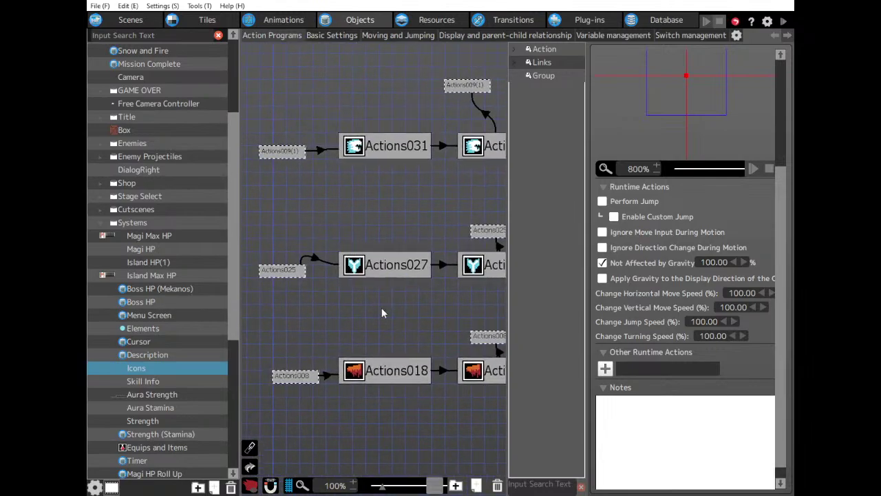
pyautogui.scroll(-4, 334, 333)
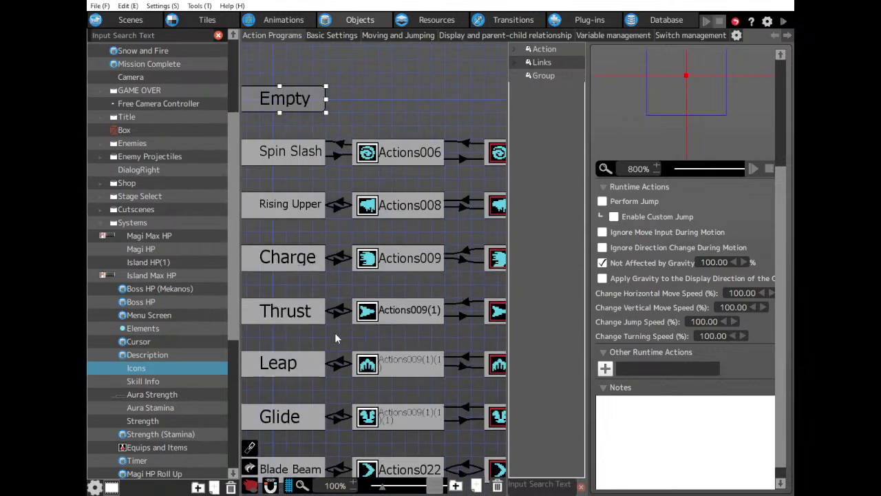
pyautogui.scroll(3, 334, 322)
pyautogui.moveTo(335, 321); pyautogui.dragTo(434, 233, button='middle')
pyautogui.scroll(-3, 411, 264)
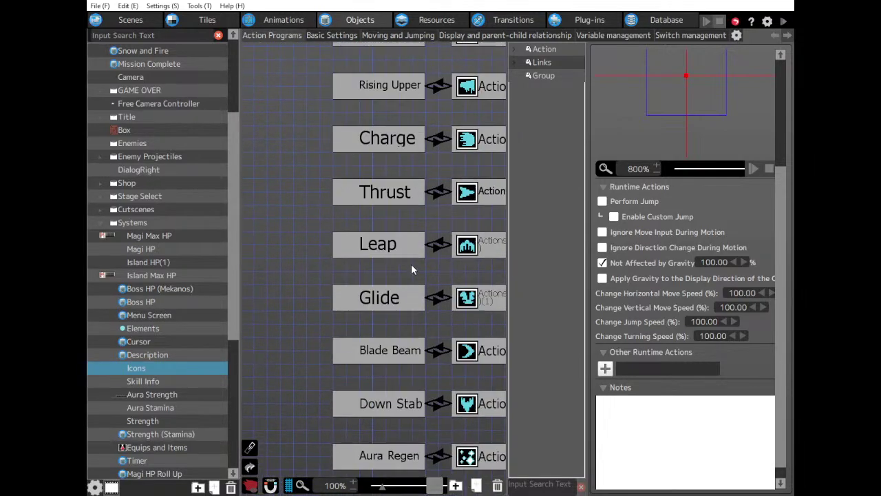
pyautogui.scroll(-1, 440, 294)
pyautogui.moveTo(421, 298); pyautogui.dragTo(345, 495, button='middle')
pyautogui.moveTo(355, 149); pyautogui.dragTo(339, 480, button='middle')
pyautogui.moveTo(357, 261); pyautogui.dragTo(393, 353, button='middle')
pyautogui.click(323, 196)
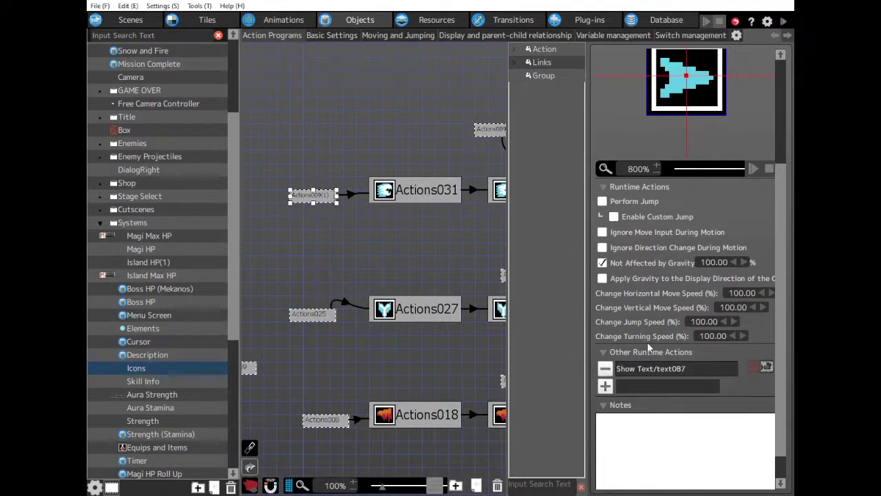
pyautogui.click(663, 368)
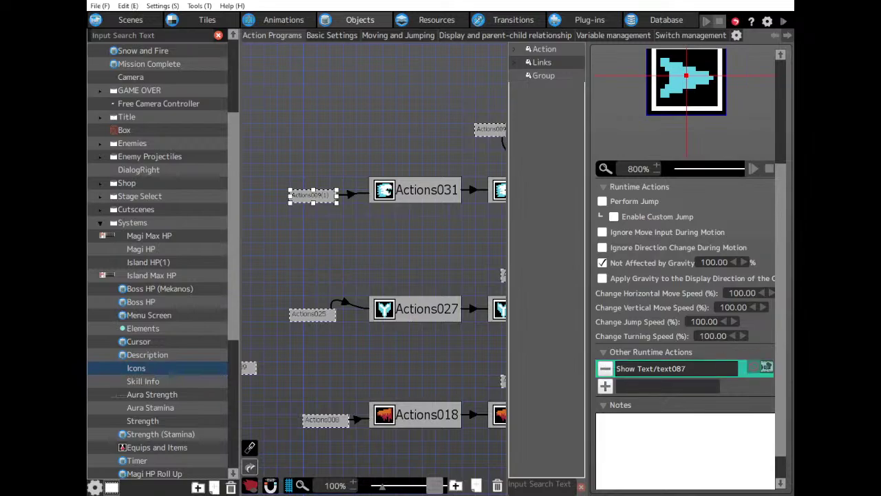
# Create a shortcut of Blade Beam's icon action Actions022 and place it just below the Actions009(1) shortcut beside Actions031.
pyautogui.scroll(-5, 405, 265)
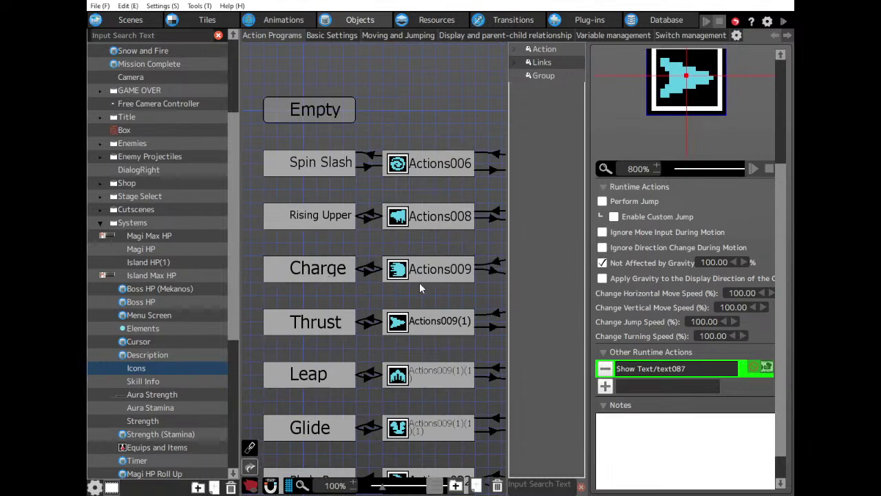
pyautogui.scroll(-4, 422, 289)
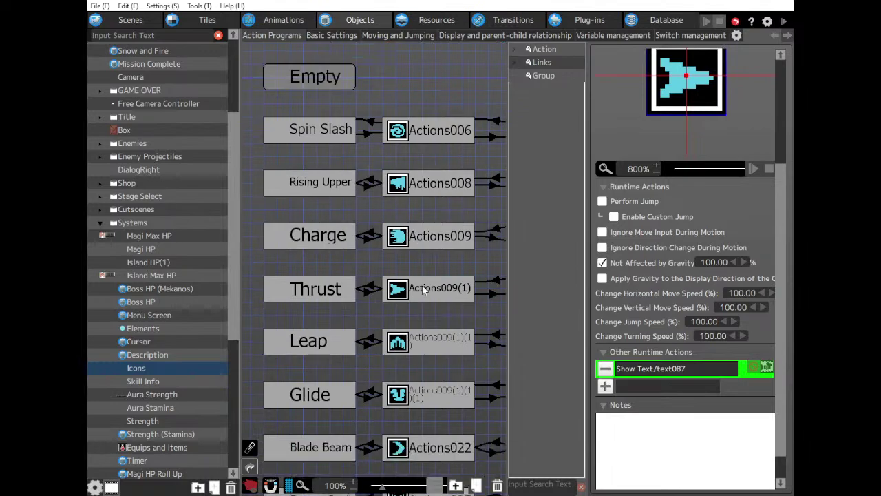
pyautogui.click(428, 351)
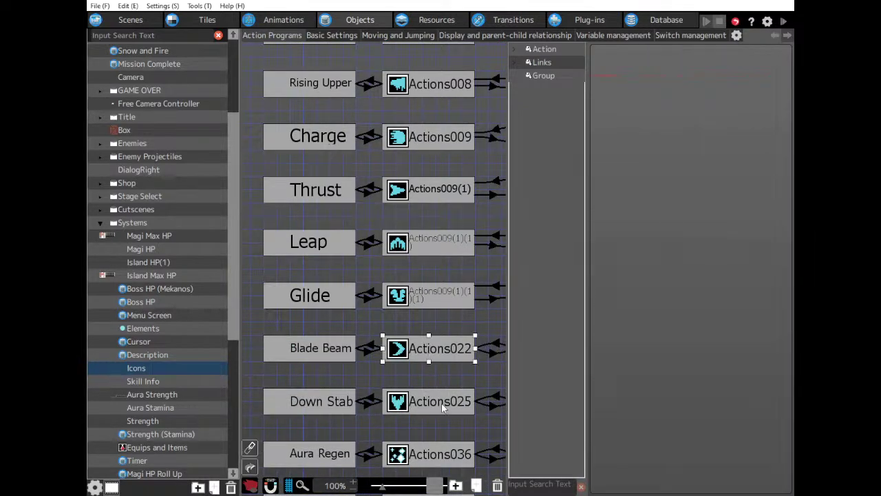
pyautogui.click(474, 484)
pyautogui.moveTo(447, 389); pyautogui.dragTo(307, 130)
pyautogui.scroll(10, 402, 316)
pyautogui.scroll(5, 372, 274)
# Reattach the start of the Actions031 link to the Actions022 shortcut, and put that shortcut in place of the deleted Actions009(1) shortcut.
pyautogui.click(349, 99)
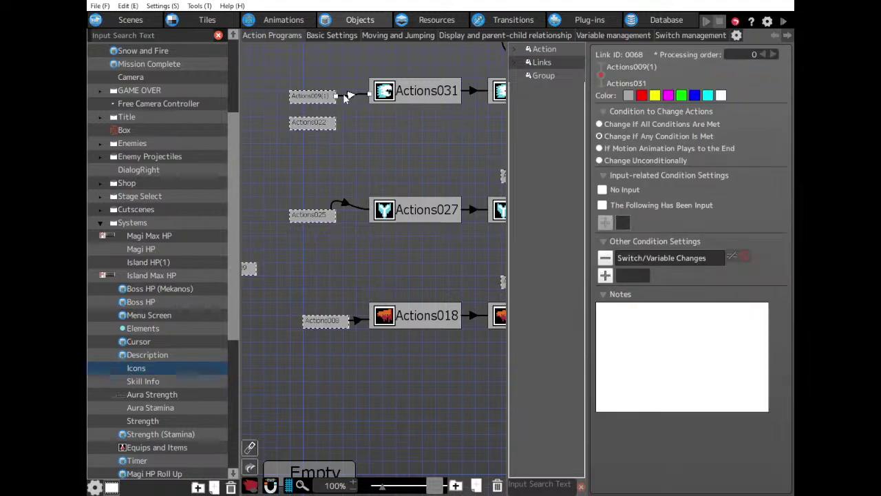
pyautogui.moveTo(325, 101); pyautogui.dragTo(313, 60)
pyautogui.press('Delete')
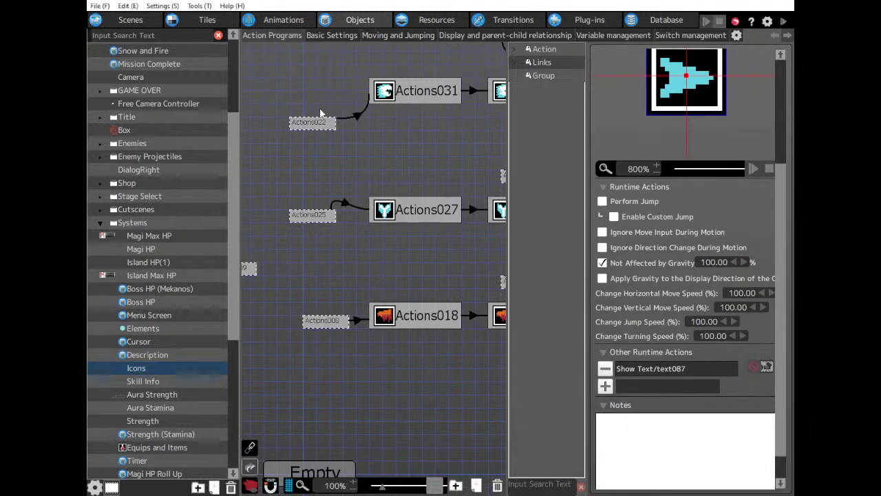
pyautogui.moveTo(324, 123); pyautogui.dragTo(318, 96)
# Create a shortcut of the Blade Beam action and place it beneath Actions032, near the Thrust shortcut.
pyautogui.moveTo(430, 183)
pyautogui.mouseDown(button='middle')
pyautogui.moveTo(258, 183)
pyautogui.moveTo(389, 181)
pyautogui.mouseUp(button='middle')
pyautogui.moveTo(344, 352); pyautogui.dragTo(344, 155, button='middle')
pyautogui.moveTo(274, 351); pyautogui.dragTo(404, 276, button='middle')
pyautogui.scroll(-6, 405, 275)
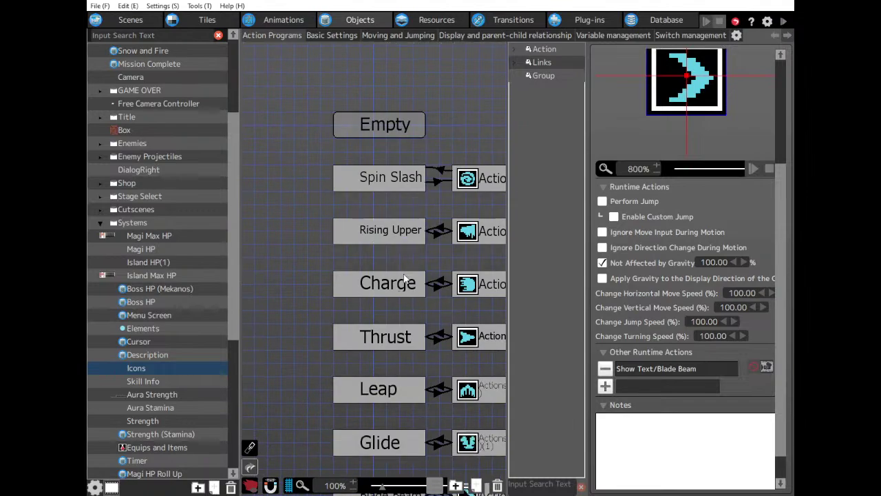
pyautogui.click(406, 403)
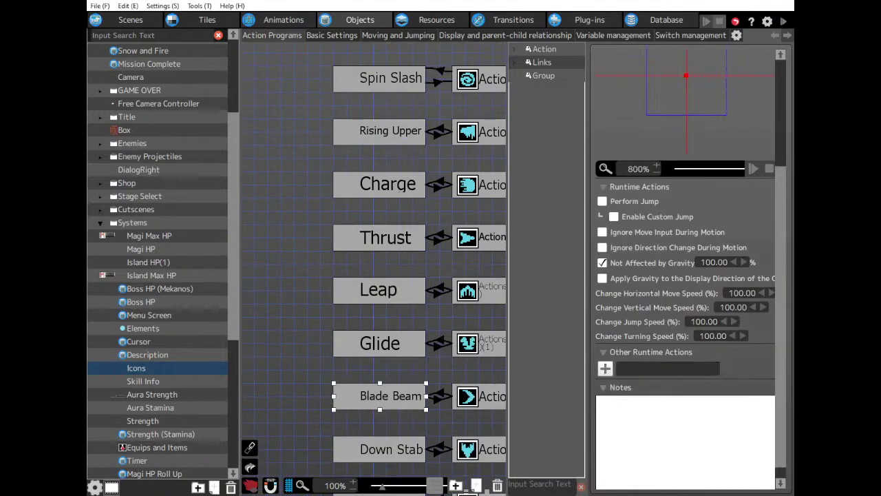
pyautogui.hotkey('ctrl', 'v')
pyautogui.scroll(1, 411, 421)
pyautogui.moveTo(417, 431); pyautogui.dragTo(425, 172)
pyautogui.scroll(10, 411, 422)
pyautogui.moveTo(442, 172); pyautogui.dragTo(311, 252, button='middle')
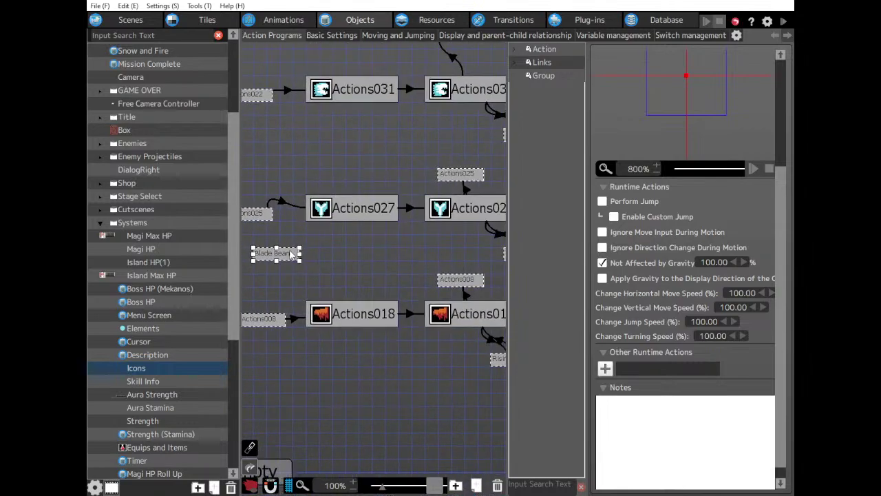
pyautogui.moveTo(288, 252); pyautogui.dragTo(466, 132)
pyautogui.moveTo(467, 132); pyautogui.dragTo(374, 162, button='middle')
pyautogui.moveTo(375, 167); pyautogui.dragTo(449, 204)
# Reattach both links between Actions032 and Thrust so that they connect to the Blade Beam shortcut.
pyautogui.click(435, 172)
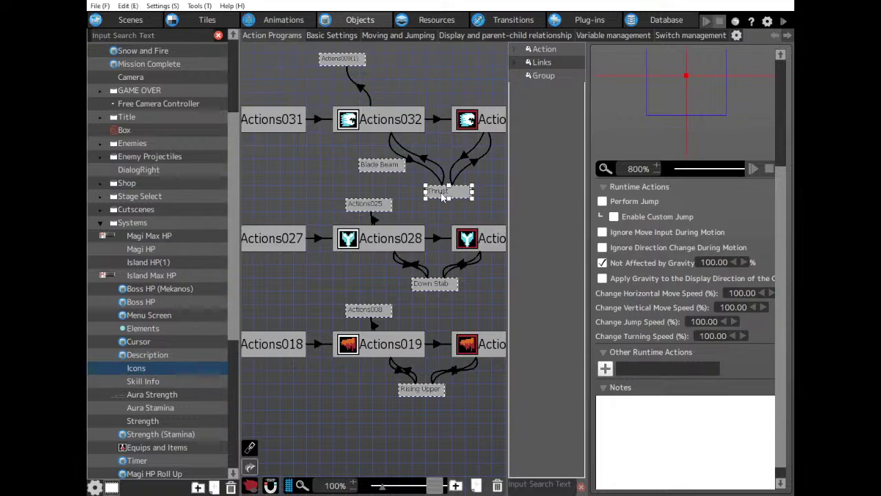
pyautogui.click(410, 160)
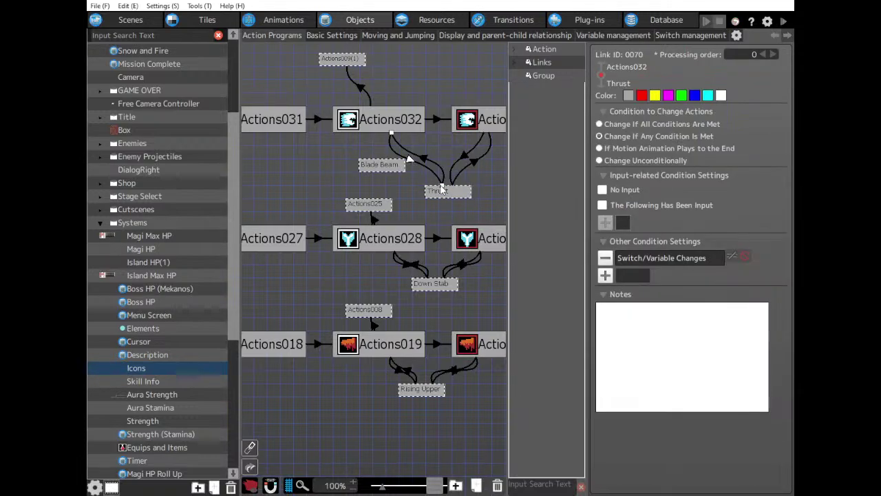
pyautogui.click(387, 145)
pyautogui.click(419, 160)
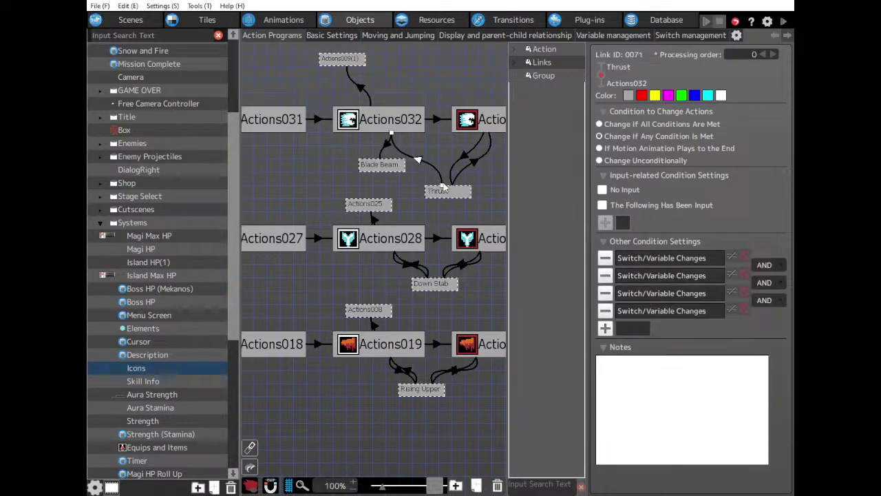
pyautogui.moveTo(442, 185); pyautogui.dragTo(370, 159)
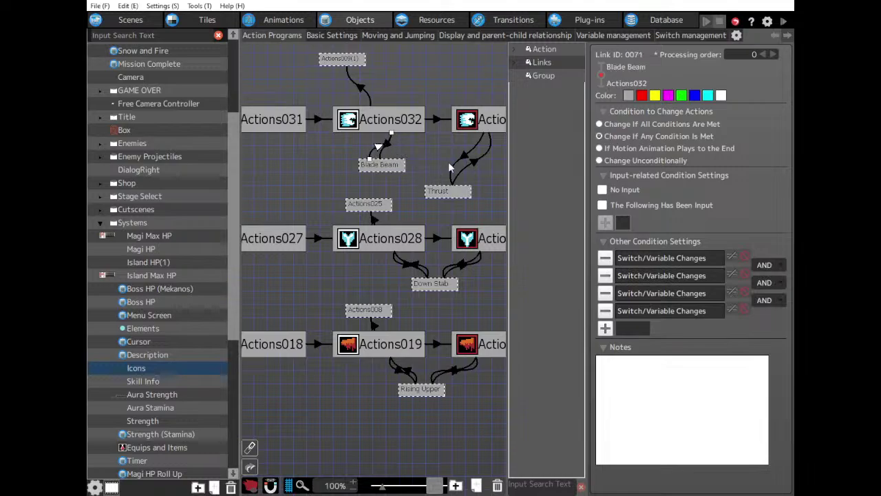
# Reattach both links between Actions033 and Thrust to the Blade Beam shortcut, and centre it beneath Actions032 and Actions033.
pyautogui.click(464, 157)
pyautogui.moveTo(454, 190); pyautogui.dragTo(396, 162)
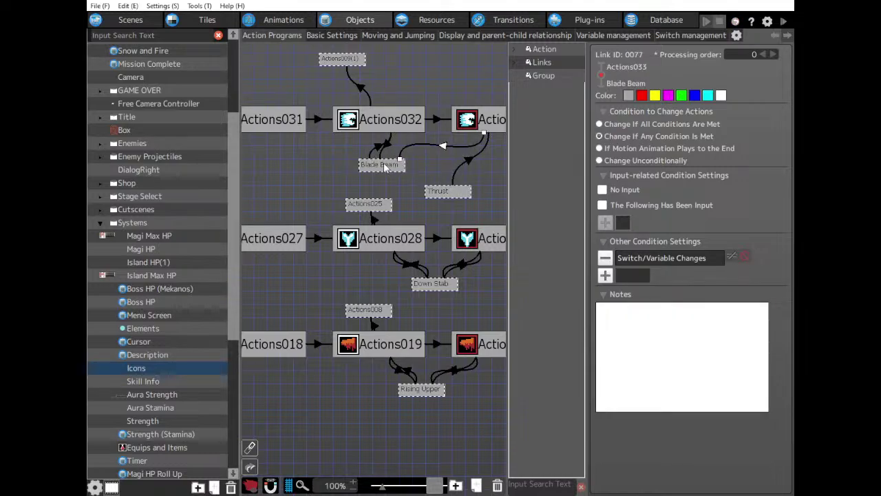
pyautogui.click(468, 159)
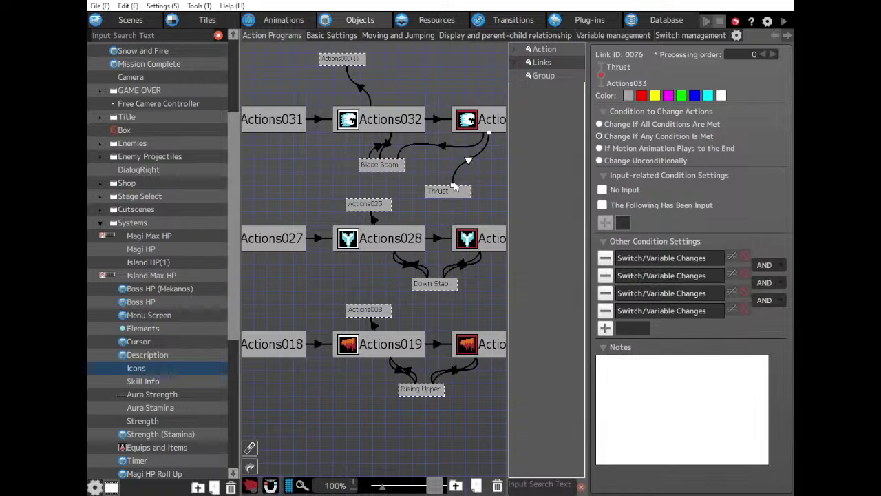
pyautogui.moveTo(452, 184); pyautogui.dragTo(430, 172)
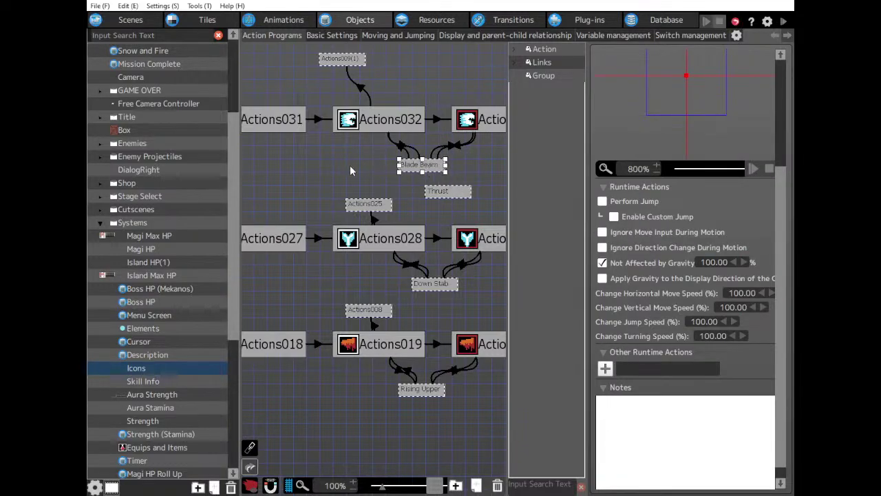
# Create another shortcut of Actions022 and place it above Actions032.
pyautogui.moveTo(349, 165); pyautogui.dragTo(461, 178, button='middle')
pyautogui.scroll(10, 387, 257)
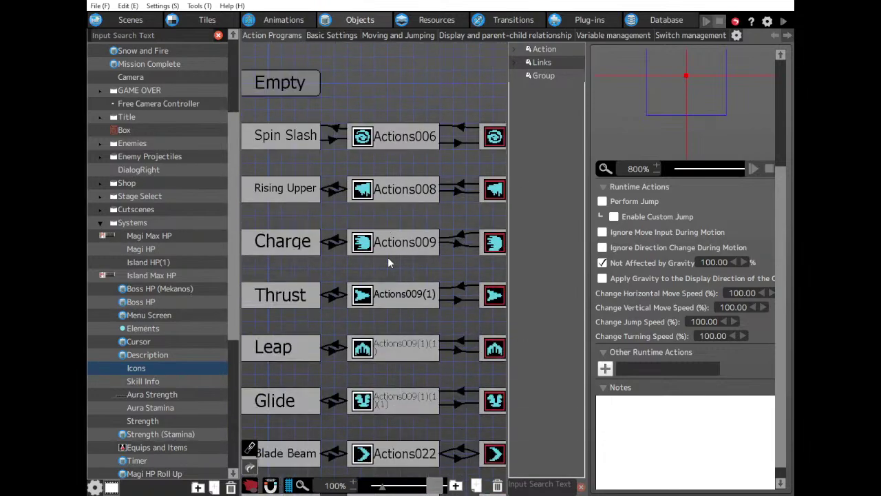
pyautogui.scroll(-3, 387, 256)
pyautogui.click(416, 325)
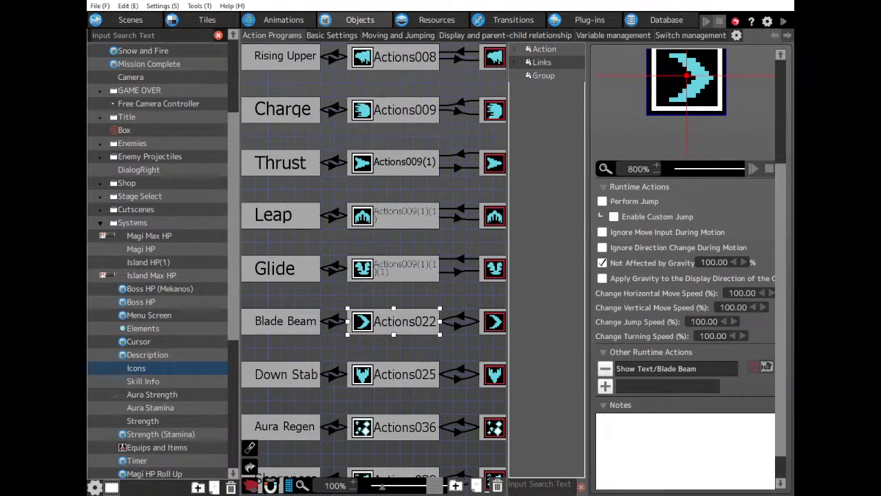
pyautogui.click(410, 413)
pyautogui.scroll(5, 409, 358)
pyautogui.moveTo(413, 353); pyautogui.dragTo(469, 198)
pyautogui.moveTo(458, 193); pyautogui.dragTo(284, 342, button='middle')
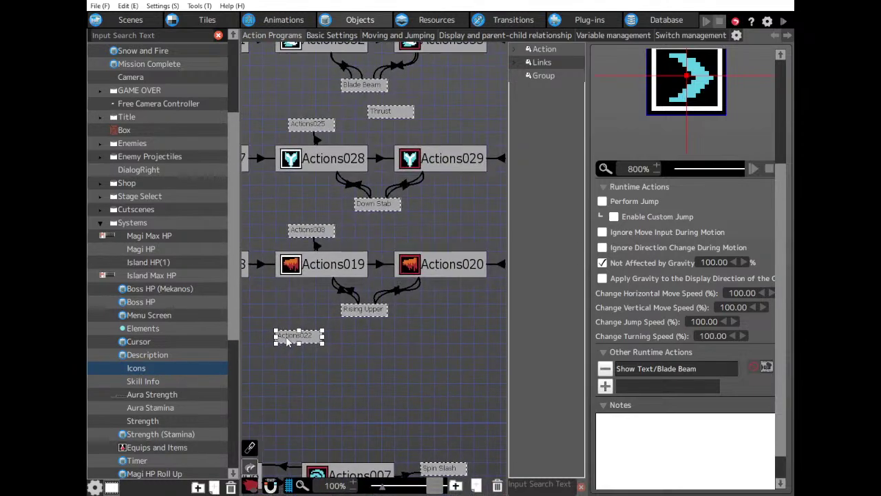
pyautogui.moveTo(289, 339); pyautogui.dragTo(341, 133)
# Redirect the Actions032 link from the Actions009(1) shortcut to the Actions022 shortcut.
pyautogui.scroll(4, 318, 170)
pyautogui.click(306, 141)
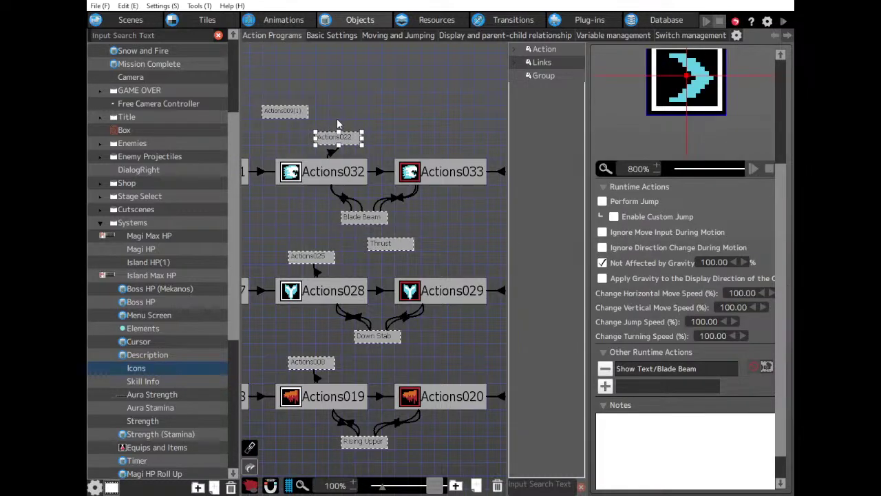
pyautogui.moveTo(336, 119); pyautogui.dragTo(518, 125, button='middle')
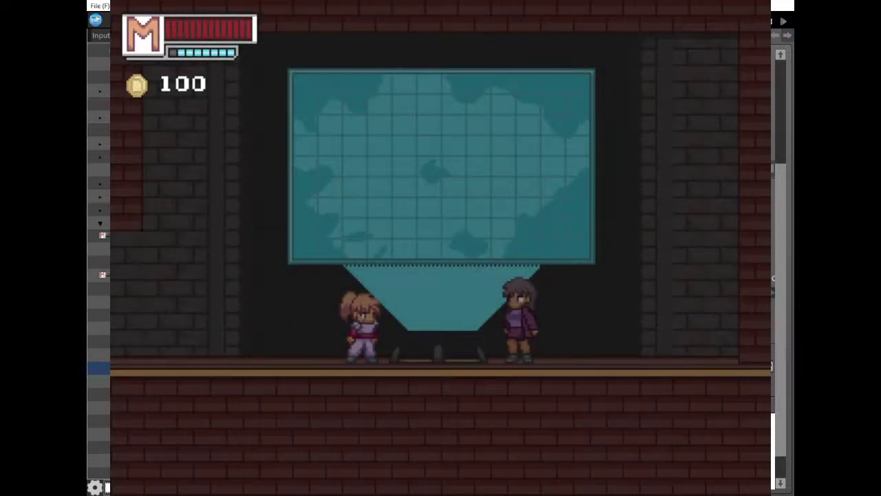
# Test the skill menu in the running game by equipping and unequipping the lightning element.
pyautogui.press('Return')
pyautogui.press('Down')
pyautogui.press('Left')
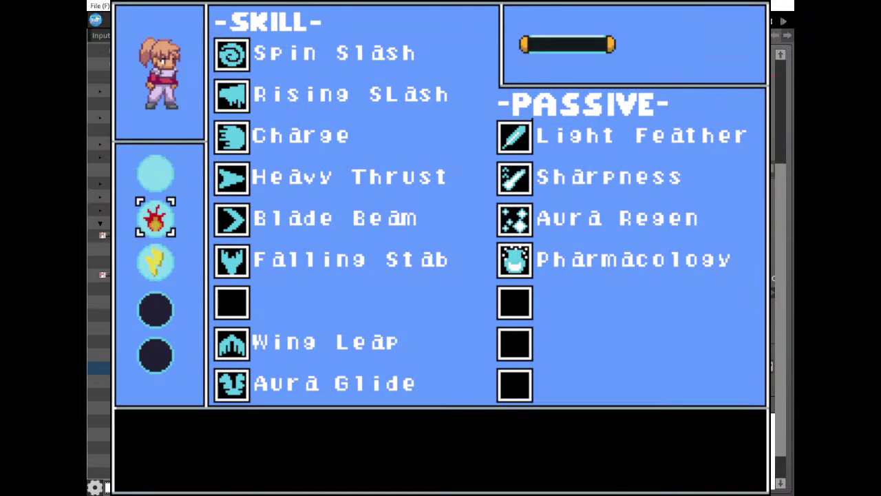
pyautogui.press('Down')
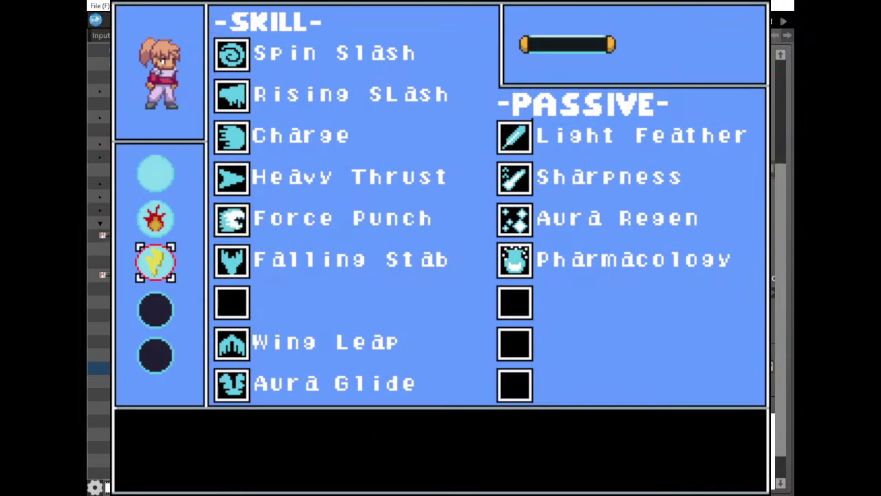
pyautogui.press('Return')
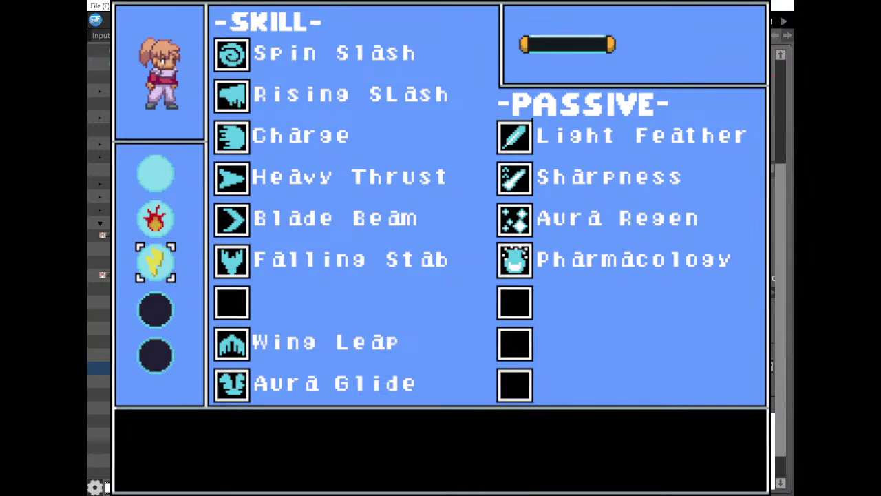
# Close the test game and compare the Ice Spear, Icicle (small), Icicle (big1) and Icicle animations.
pyautogui.click(755, 2)
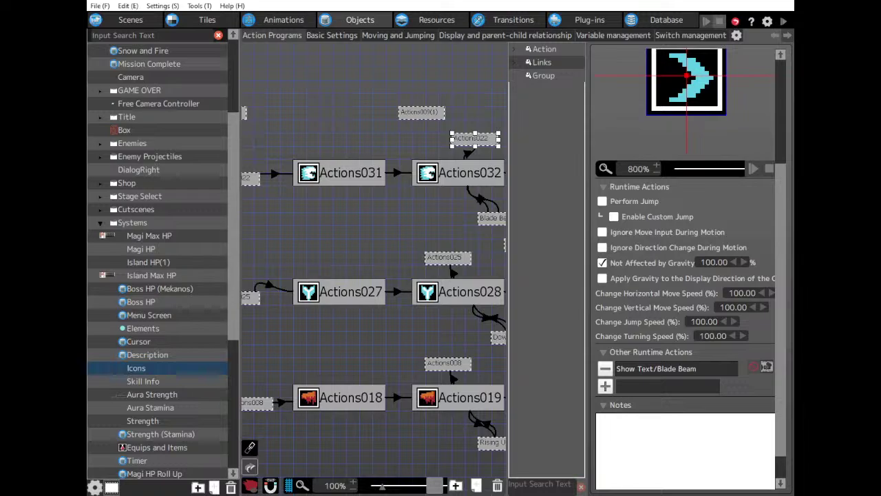
pyautogui.moveTo(405, 76); pyautogui.dragTo(418, 76, button='middle')
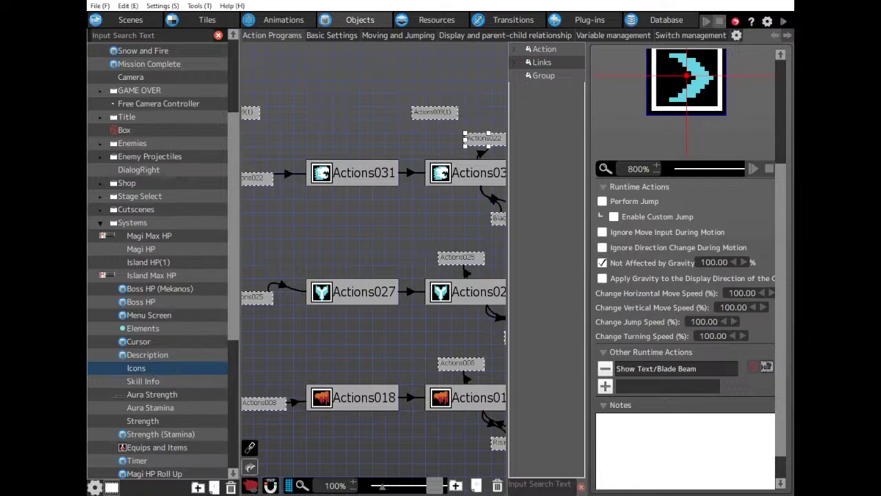
pyautogui.click(283, 19)
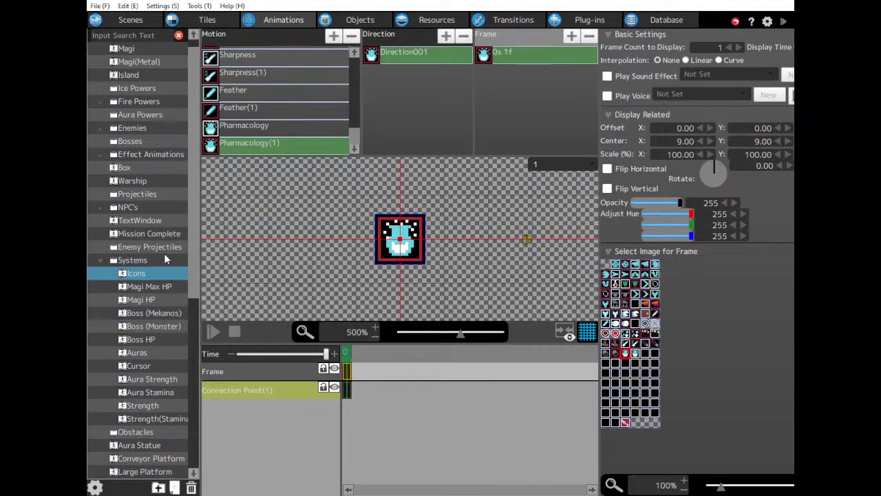
pyautogui.doubleClick(140, 260)
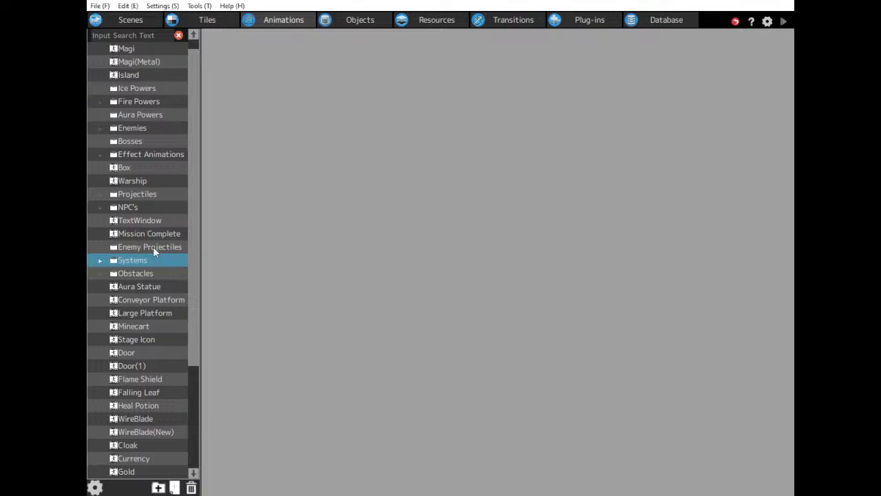
pyautogui.click(153, 248)
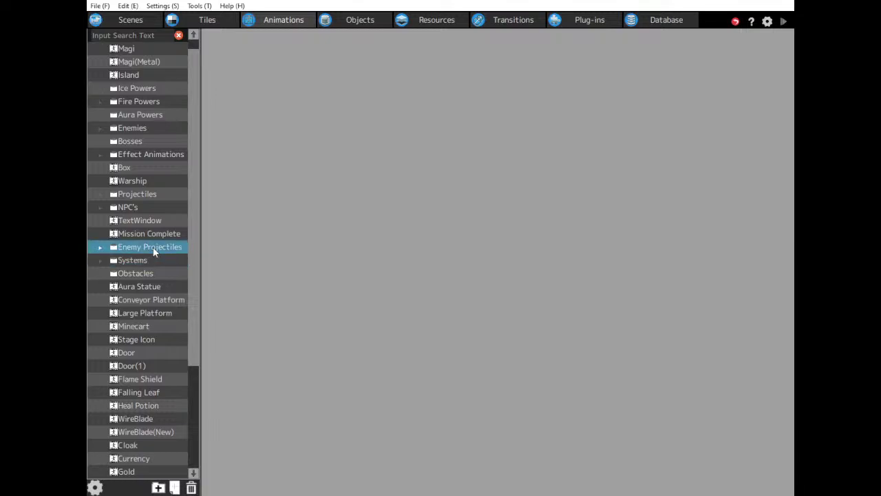
pyautogui.doubleClick(155, 247)
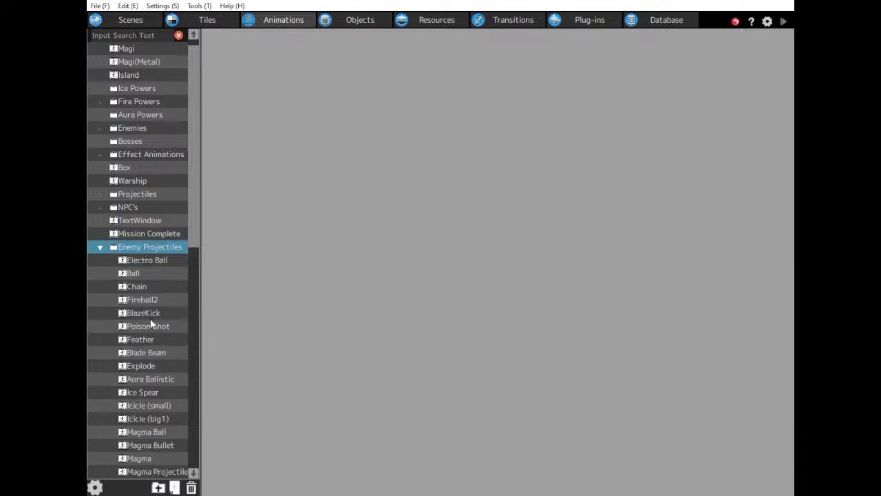
pyautogui.scroll(-3, 150, 320)
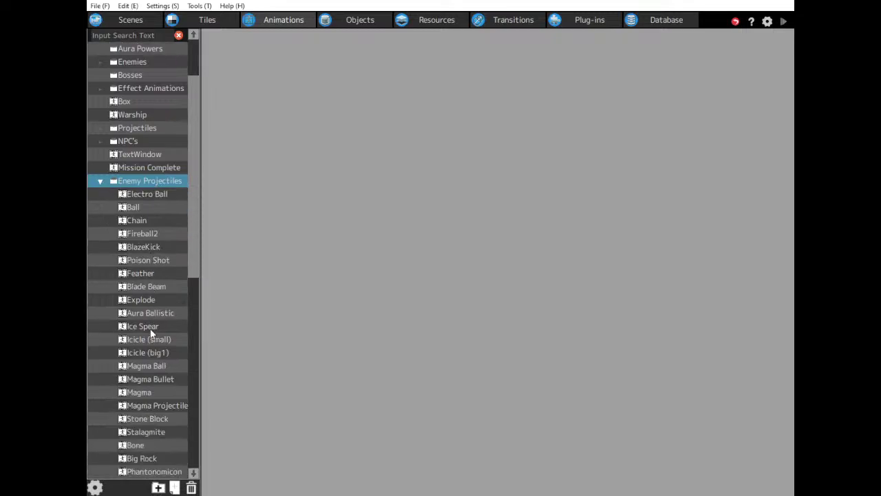
pyautogui.click(147, 326)
pyautogui.scroll(-2, 146, 325)
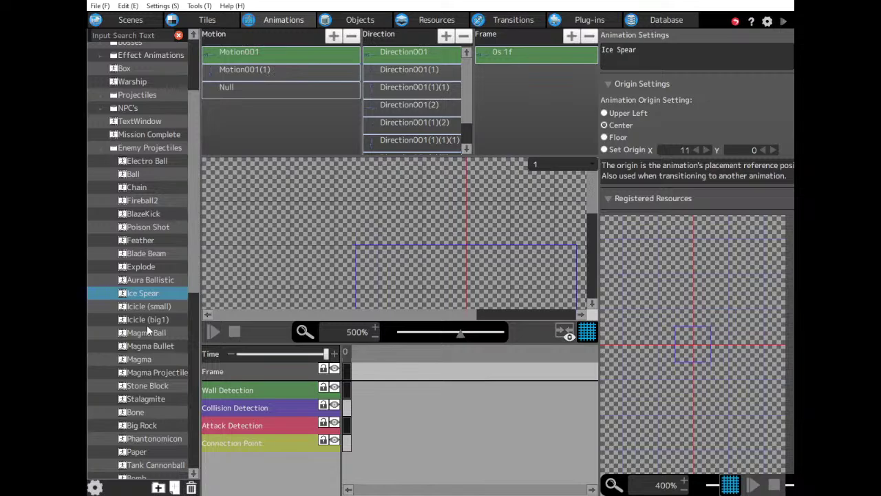
pyautogui.click(159, 307)
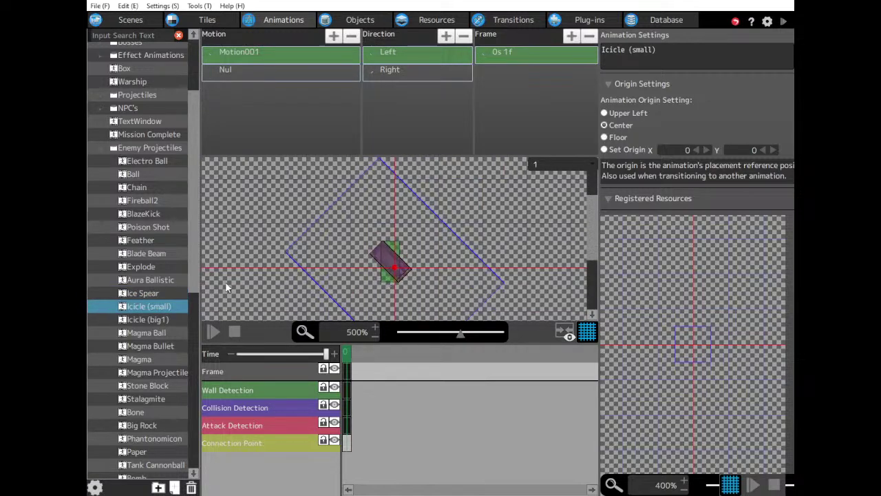
pyautogui.click(148, 319)
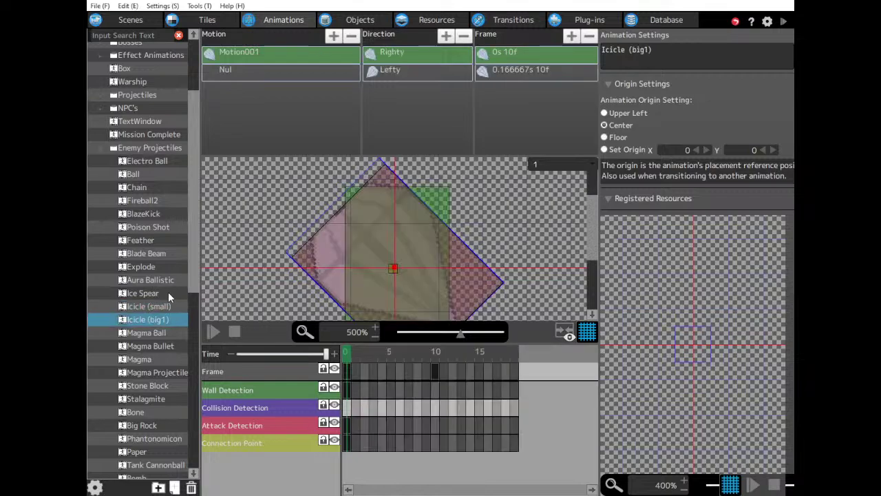
pyautogui.click(152, 307)
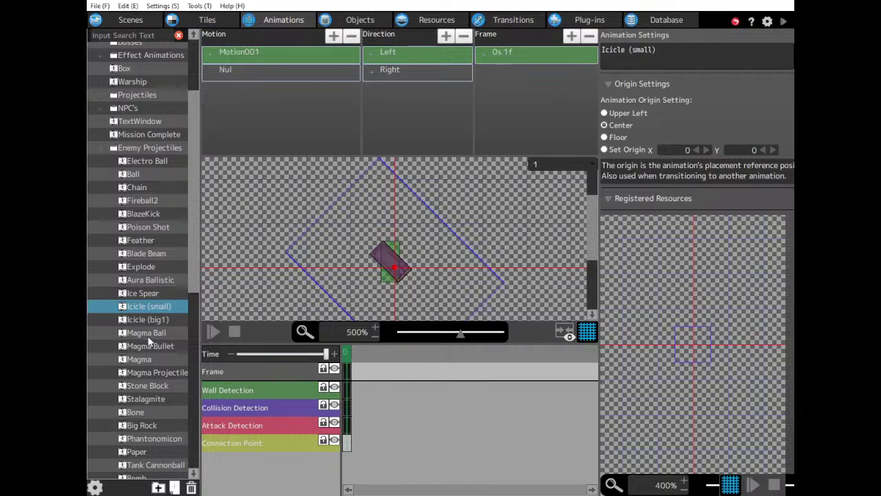
pyautogui.scroll(-3, 148, 340)
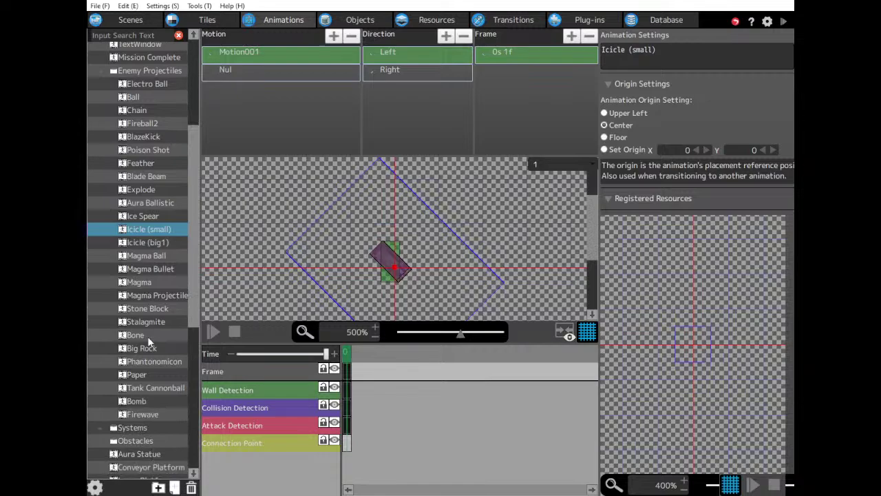
pyautogui.scroll(-10, 147, 335)
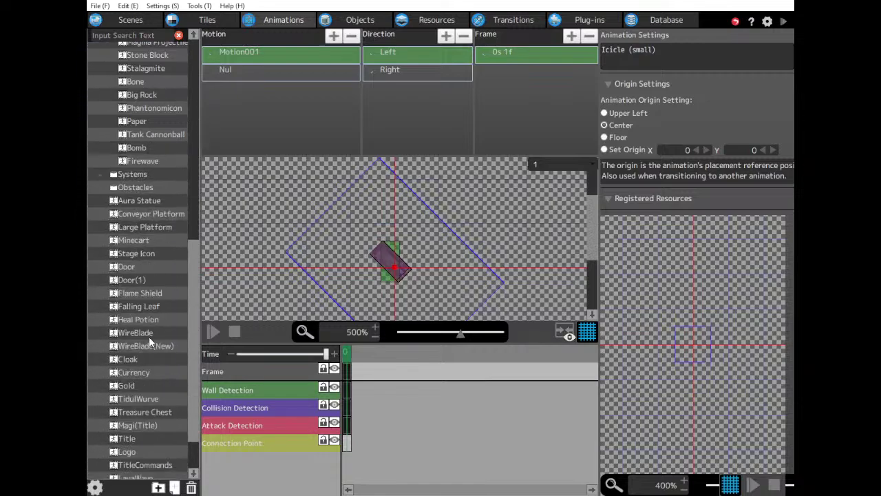
pyautogui.scroll(-3, 149, 335)
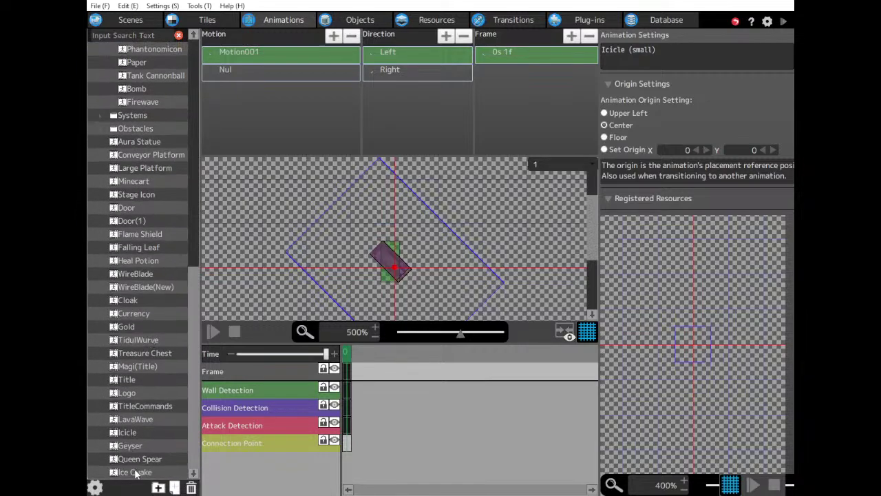
pyautogui.click(130, 432)
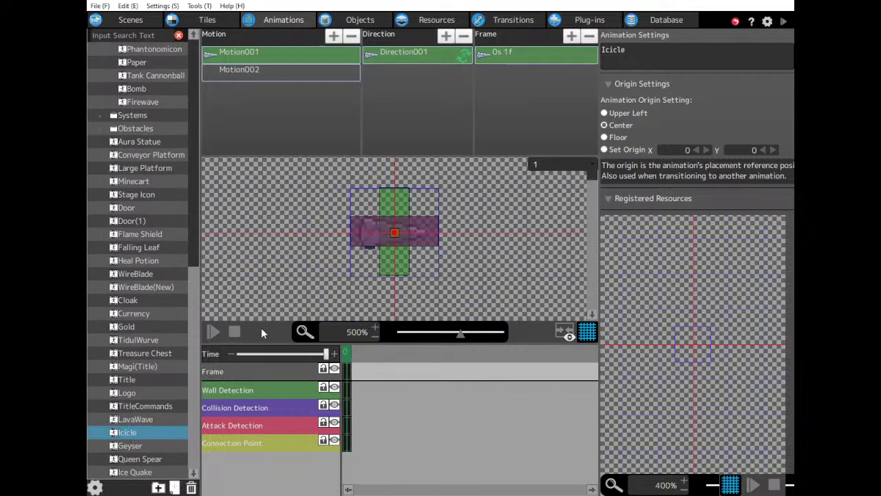
# Delete the Ice Spread object from the Aura Powers folder of the objects list.
pyautogui.click(355, 20)
pyautogui.scroll(5, 171, 242)
pyautogui.scroll(-3, 184, 377)
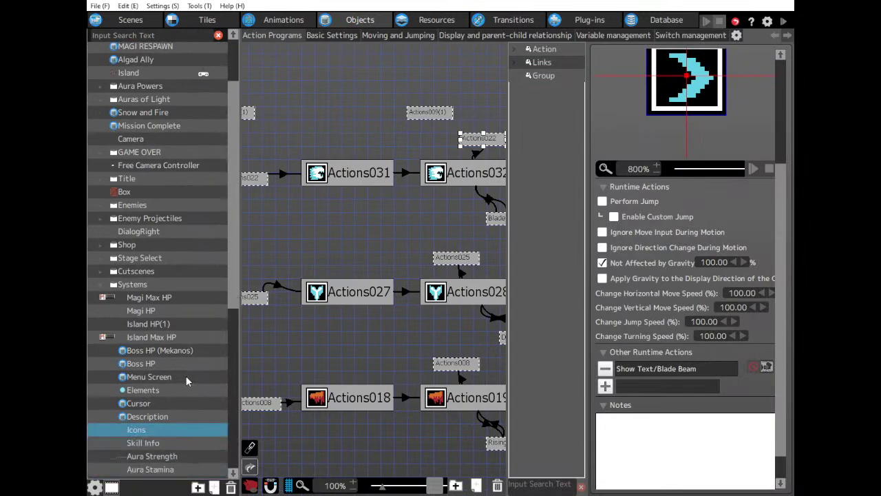
pyautogui.scroll(2, 187, 378)
pyautogui.scroll(1, 193, 372)
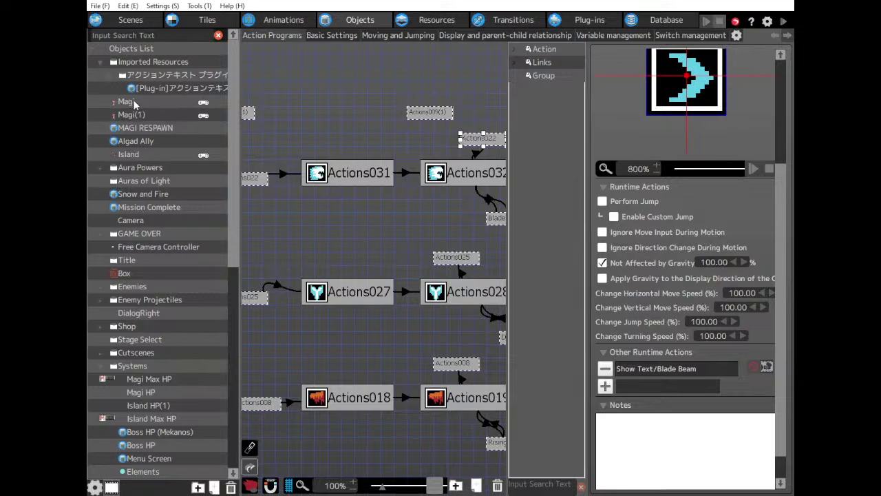
pyautogui.doubleClick(137, 168)
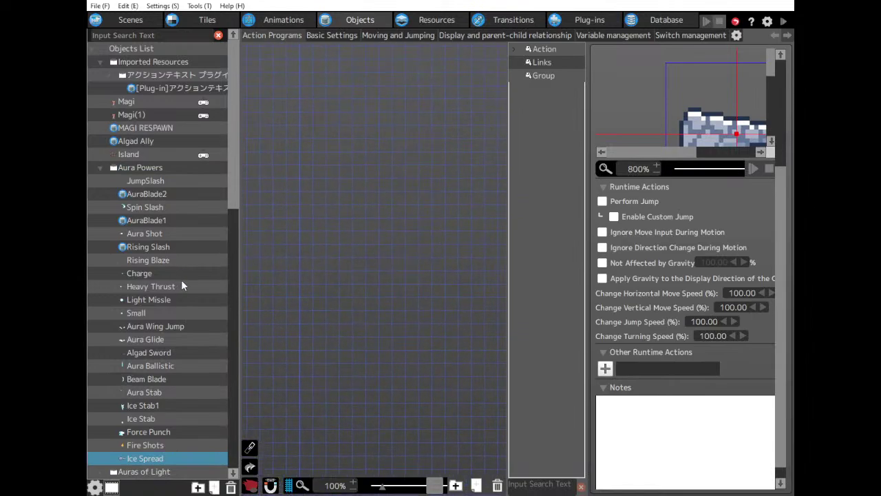
pyautogui.scroll(-7, 183, 286)
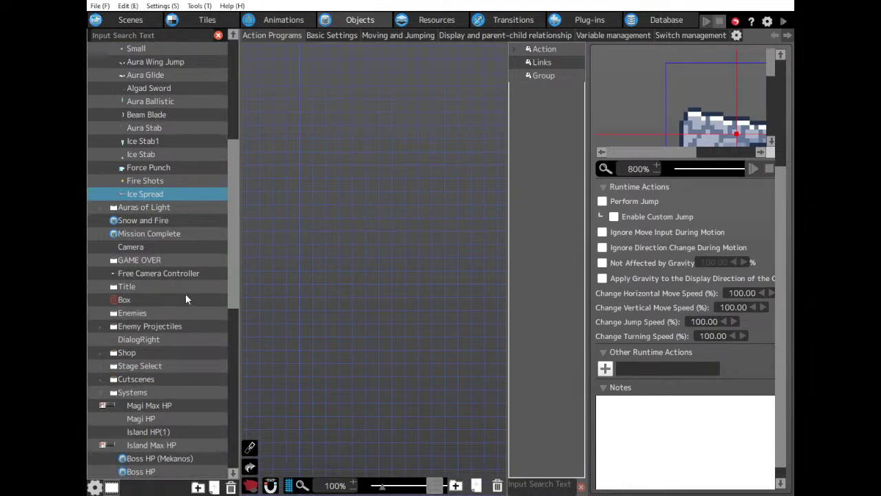
pyautogui.scroll(-1, 186, 296)
pyautogui.doubleClick(173, 290)
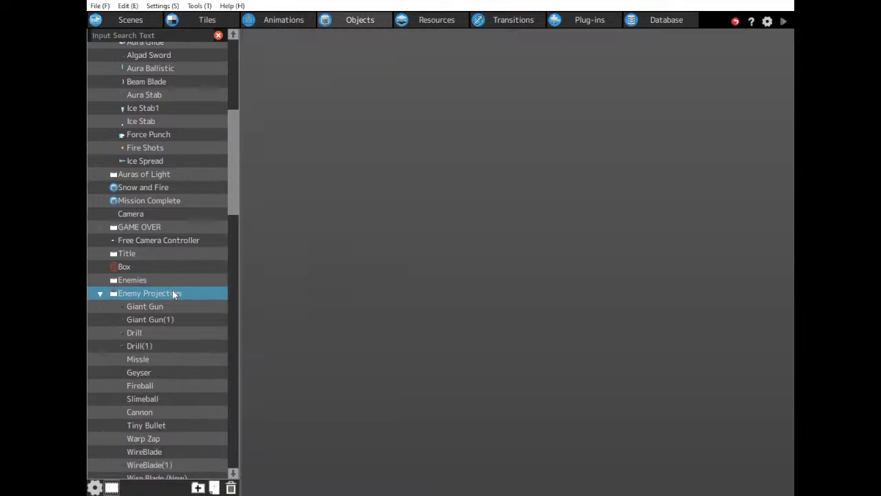
pyautogui.scroll(5, 182, 330)
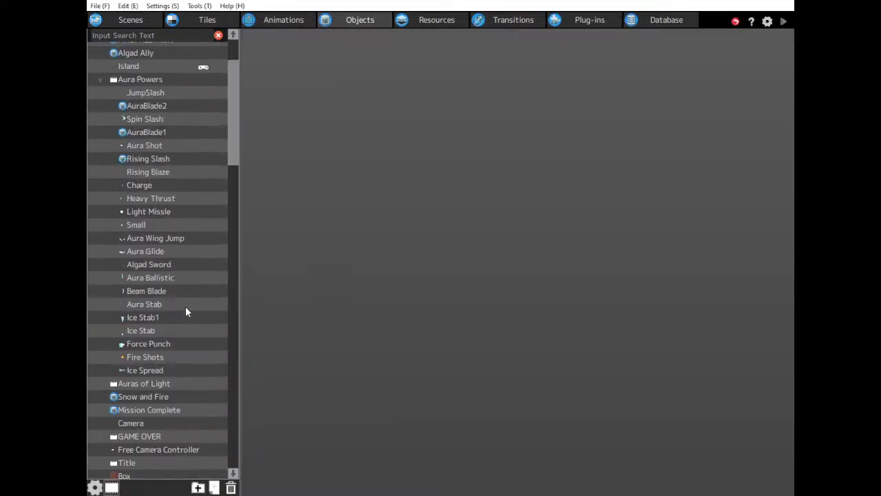
pyautogui.click(166, 358)
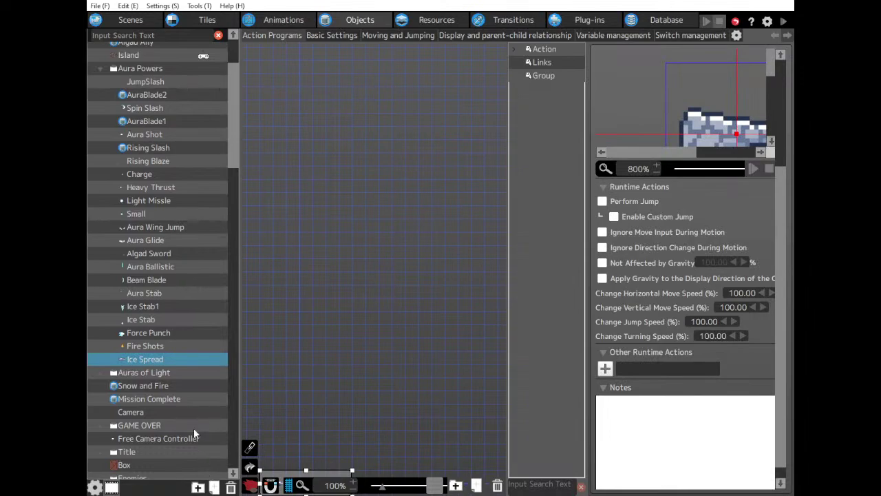
pyautogui.click(411, 250)
pyautogui.click(128, 354)
pyautogui.press('Delete')
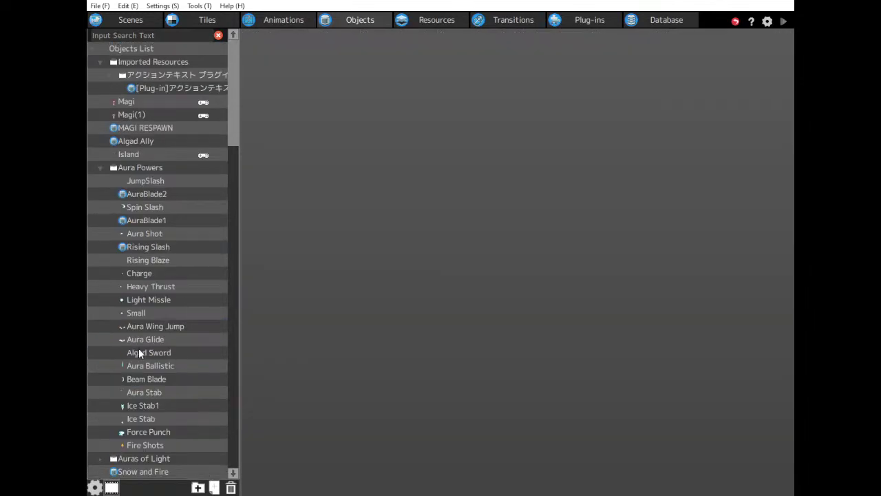
# Copy the Icicle object from the Enemy Projectiles folder into the Aura Powers folder.
pyautogui.scroll(-4, 147, 347)
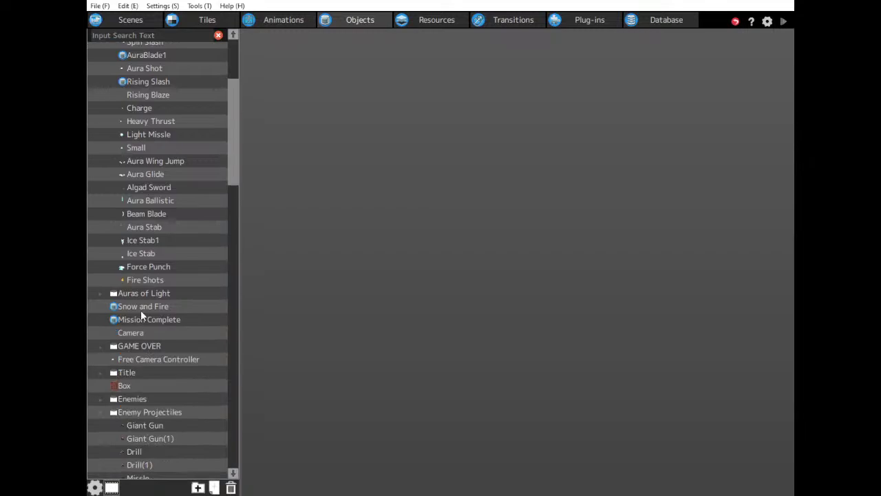
pyautogui.scroll(-5, 141, 310)
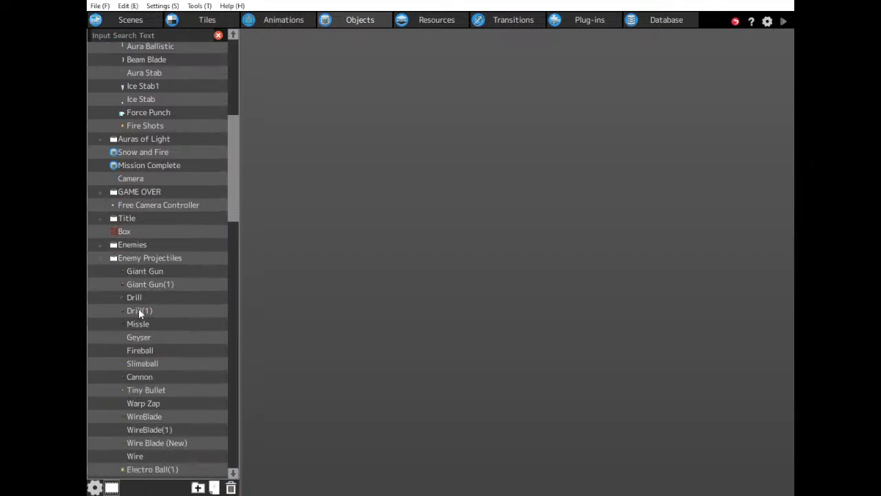
pyautogui.scroll(-1, 140, 322)
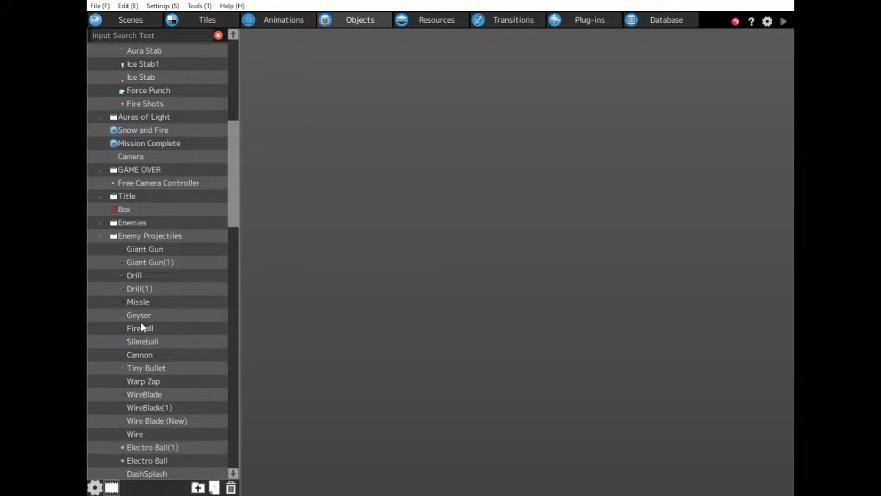
pyautogui.scroll(-2, 141, 322)
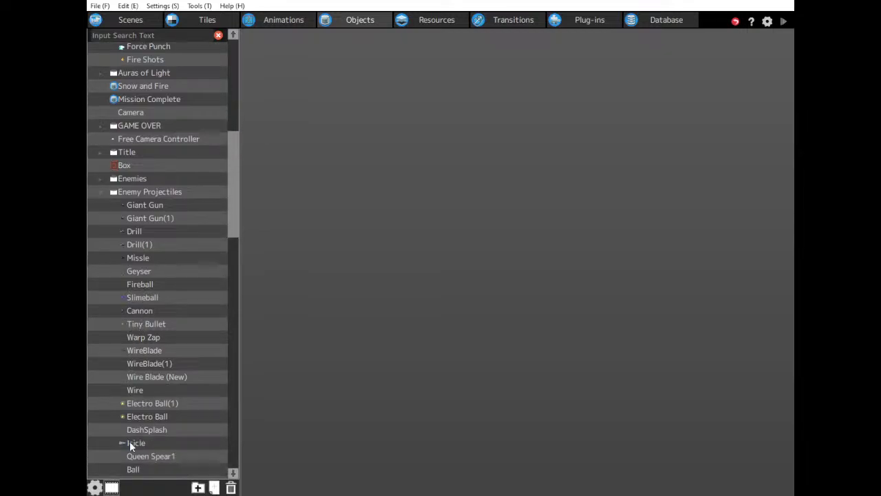
pyautogui.click(133, 442)
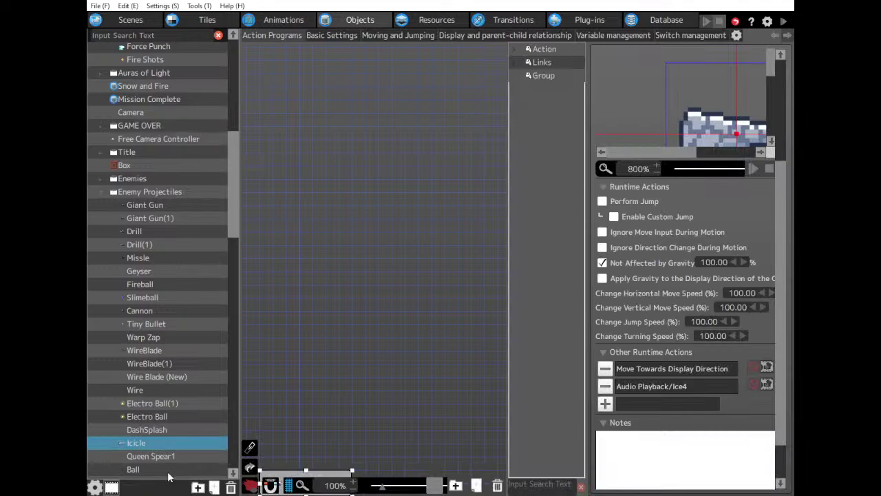
pyautogui.scroll(11, 157, 313)
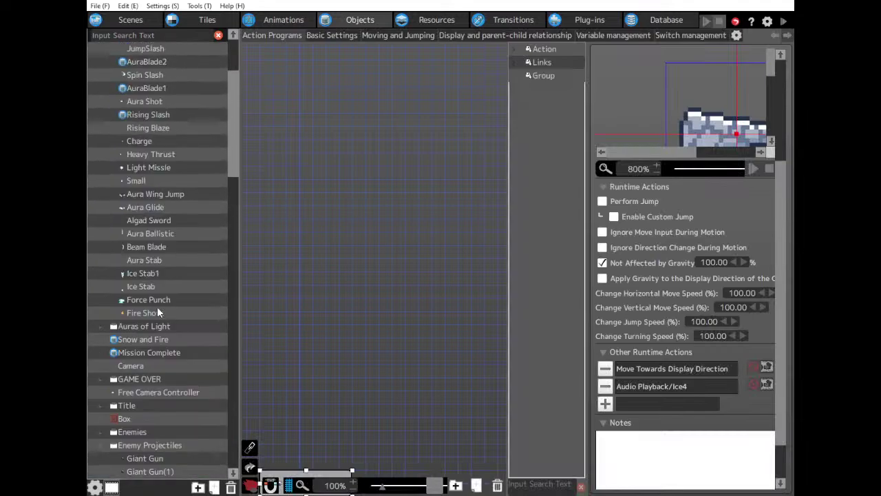
pyautogui.scroll(2, 157, 313)
pyautogui.click(164, 68)
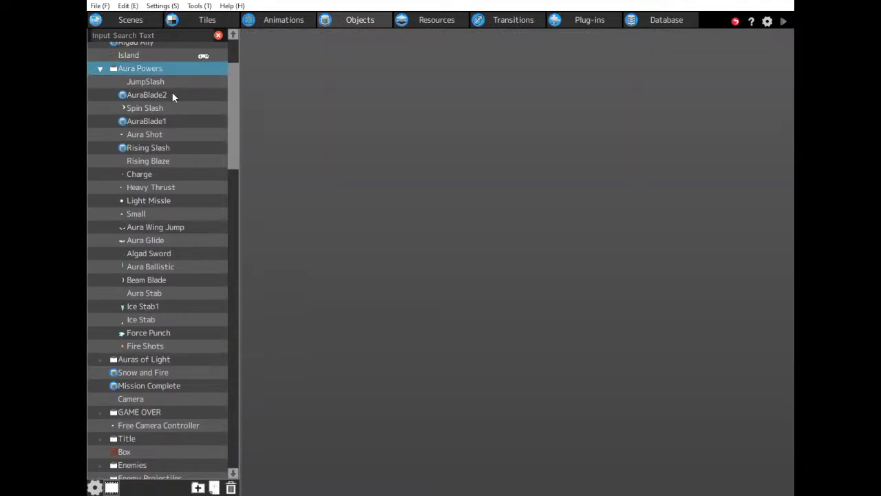
pyautogui.hotkey('ctrl', 'v')
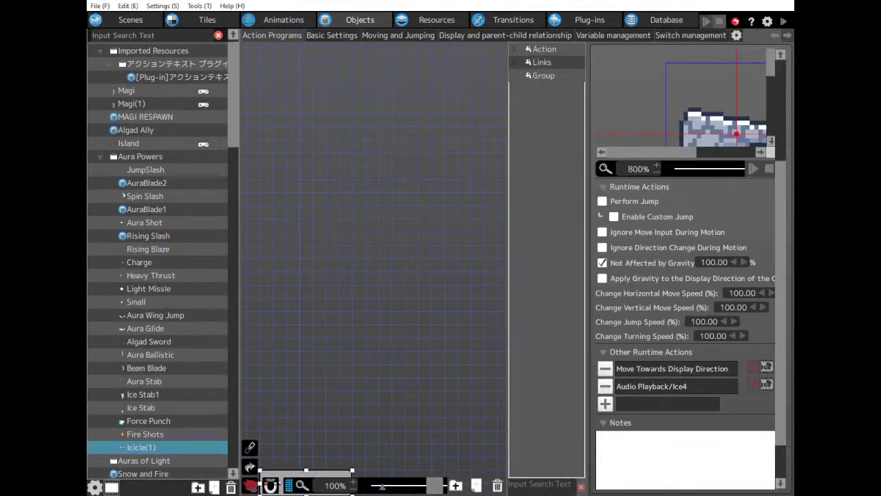
# Try removing Move Towards Display Direction from Actions001 of the Icicle copy, undo the removal, and check Actions002's runtime actions.
pyautogui.click(274, 292)
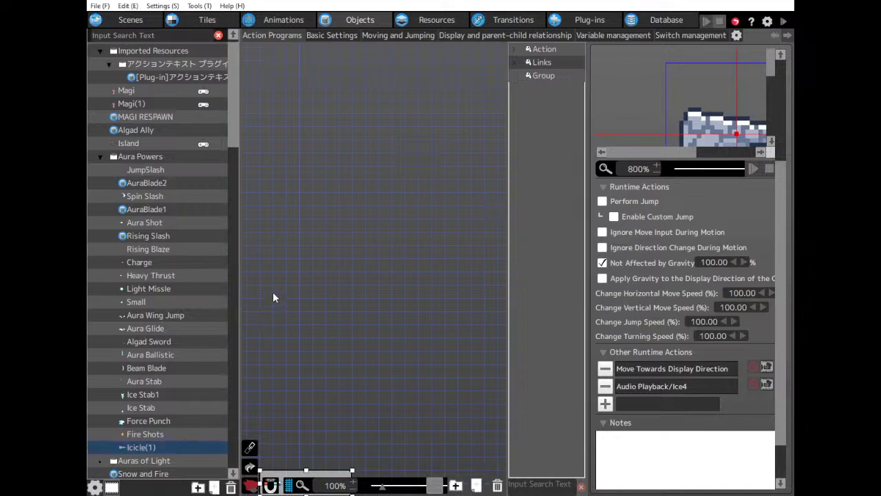
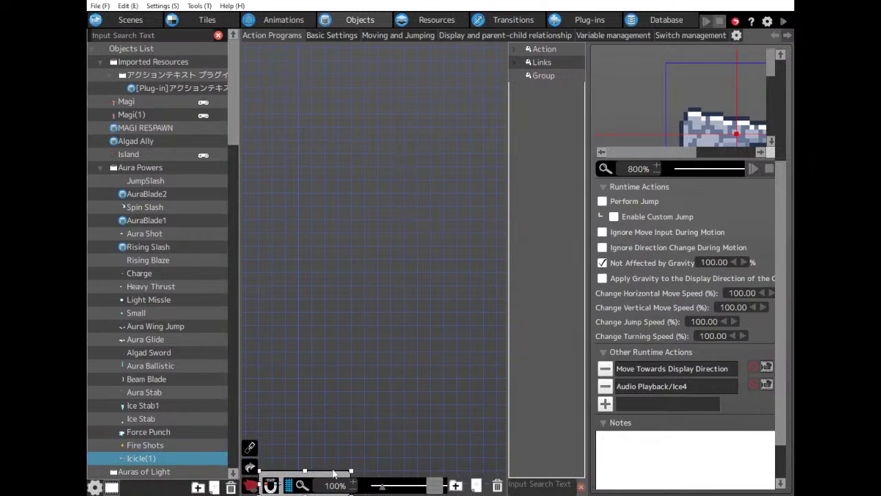
pyautogui.moveTo(345, 365); pyautogui.dragTo(427, 165, button='middle')
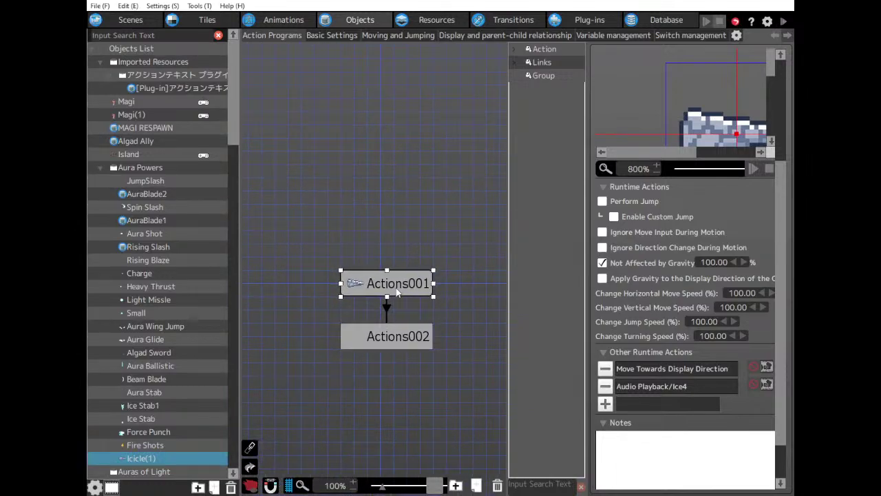
pyautogui.click(685, 373)
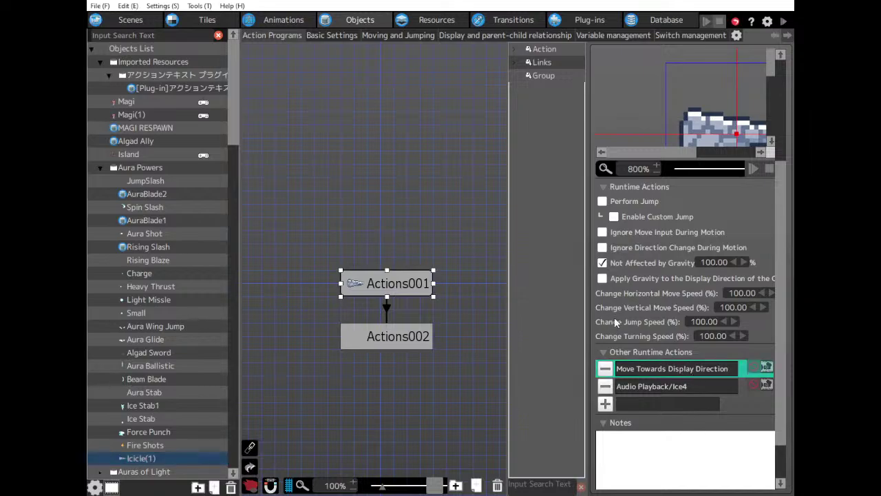
pyautogui.click(605, 368)
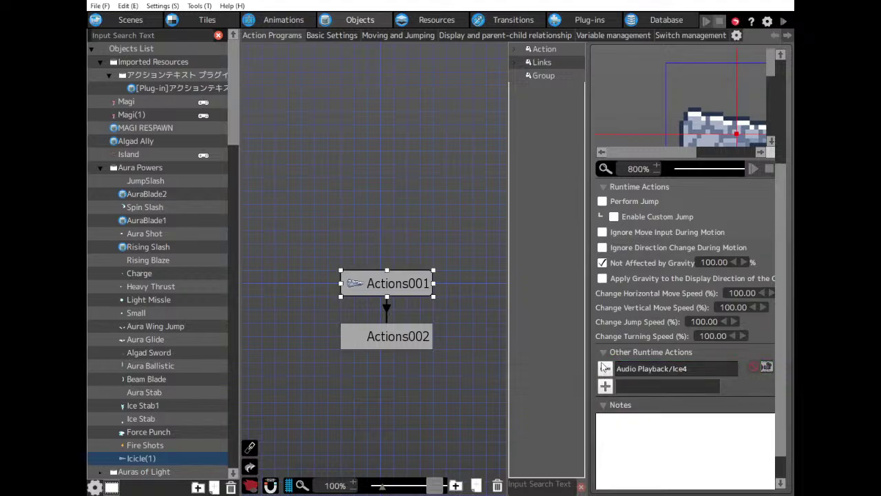
pyautogui.hotkey('ctrl', 'z')
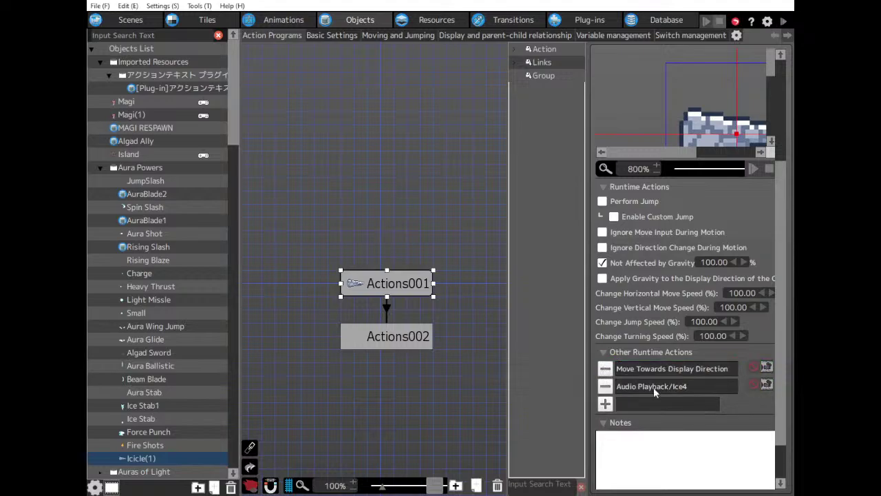
pyautogui.click(375, 336)
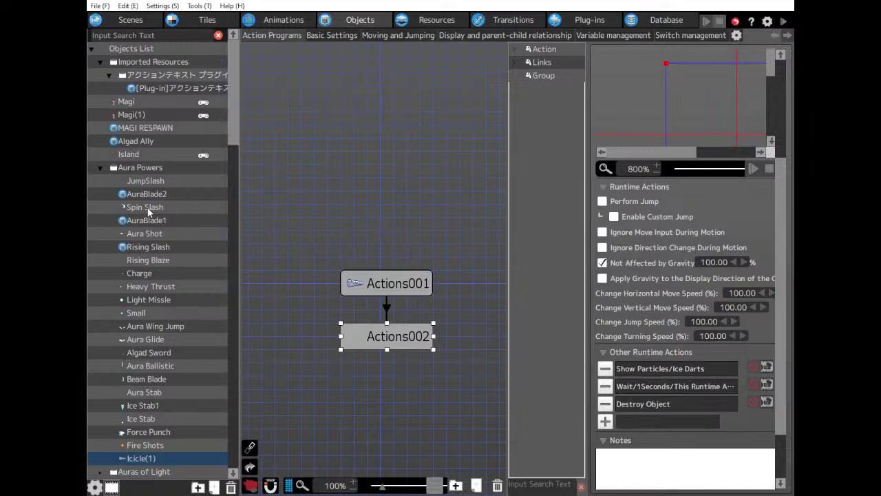
# Duplicate Magi's Actions072 fire shot action and place the copy in the empty area below the Fall2 link.
pyautogui.click(124, 103)
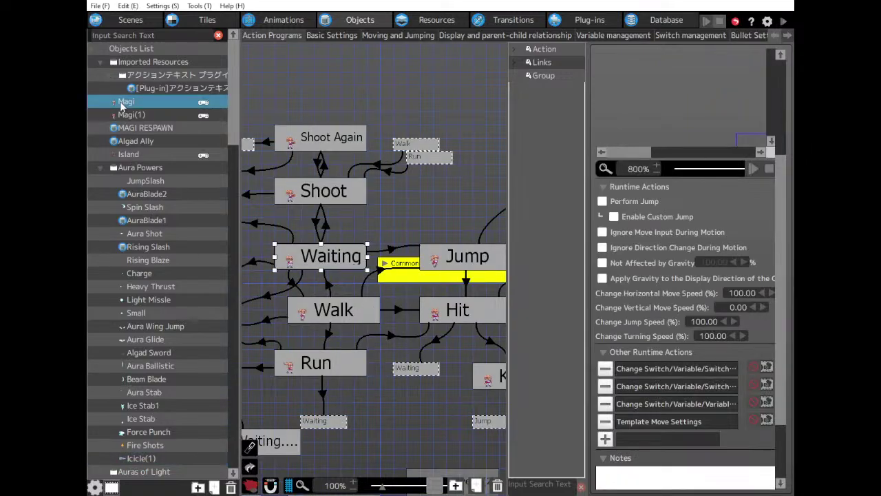
pyautogui.scroll(-15, 322, 240)
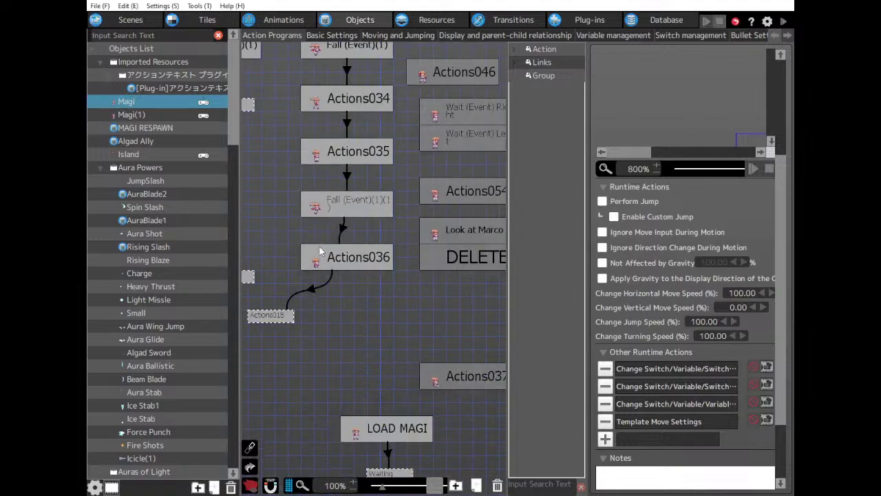
pyautogui.moveTo(268, 281); pyautogui.dragTo(463, 337, button='middle')
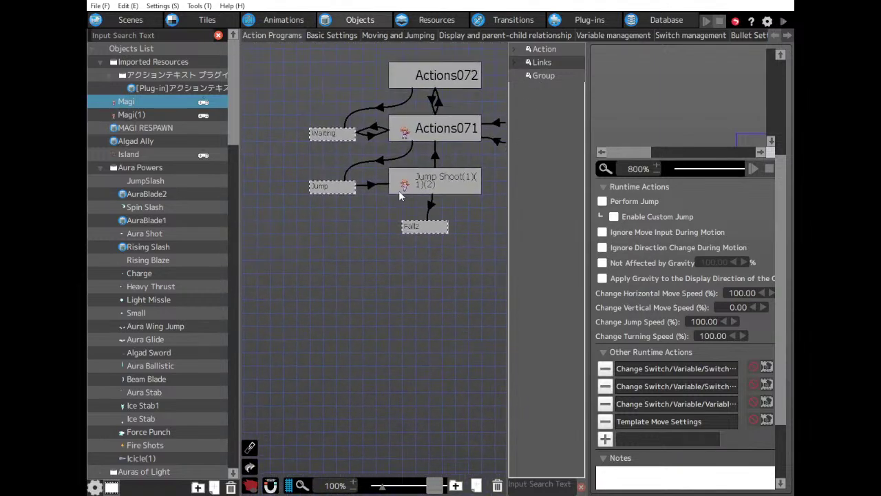
pyautogui.moveTo(400, 193); pyautogui.dragTo(366, 231, button='middle')
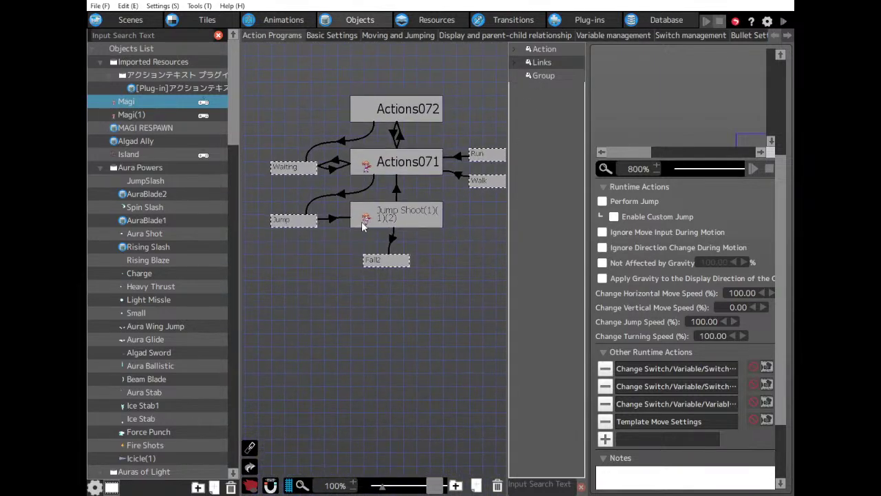
pyautogui.click(385, 110)
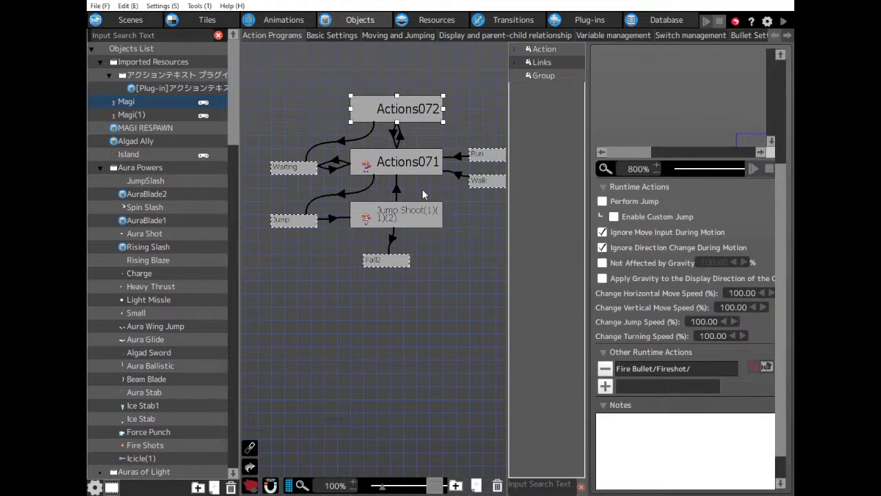
pyautogui.scroll(-3, 411, 243)
pyautogui.click(409, 240)
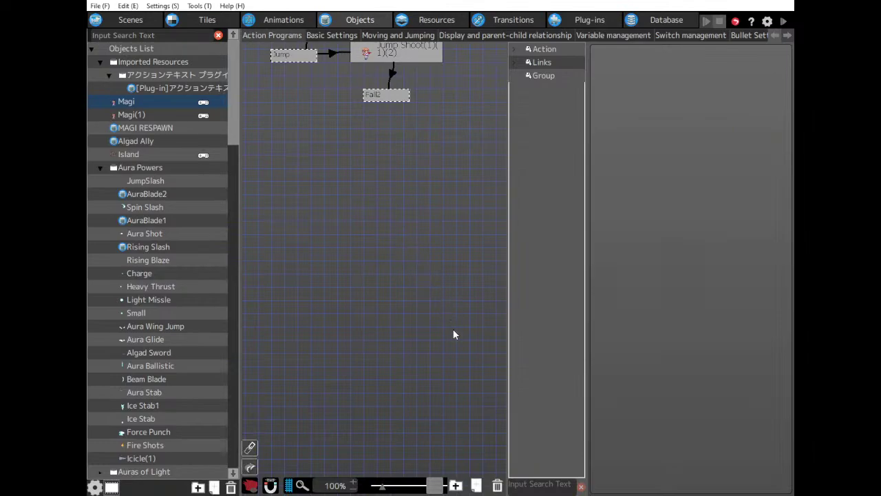
pyautogui.moveTo(438, 249); pyautogui.dragTo(370, 217)
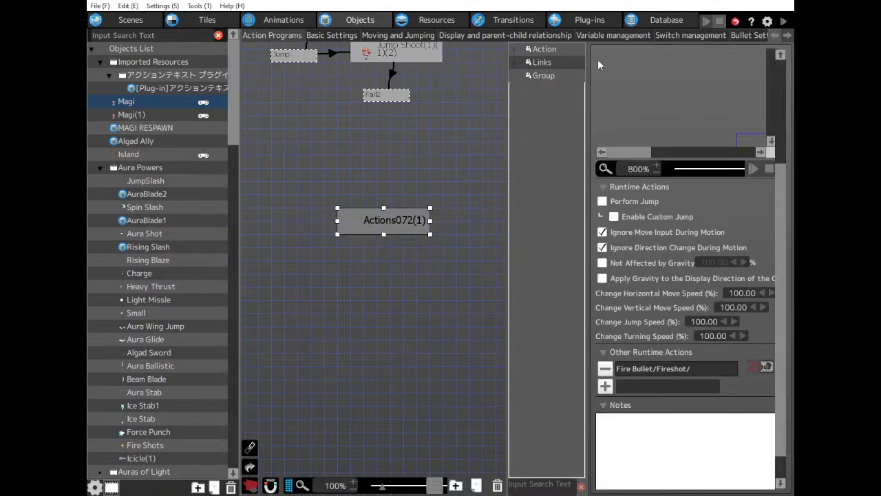
# Add a new bullet named Ice Spread to Magi's bullet settings, using Icicle(1) as the bullet object.
pyautogui.click(740, 36)
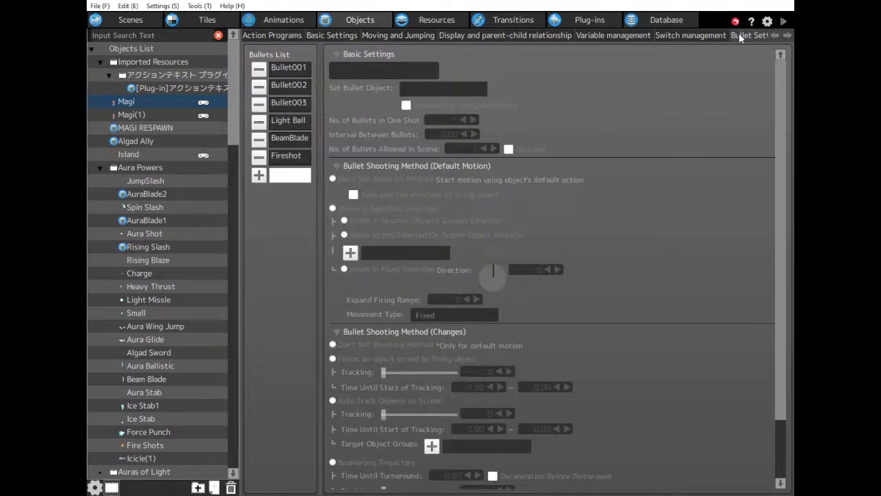
pyautogui.click(259, 175)
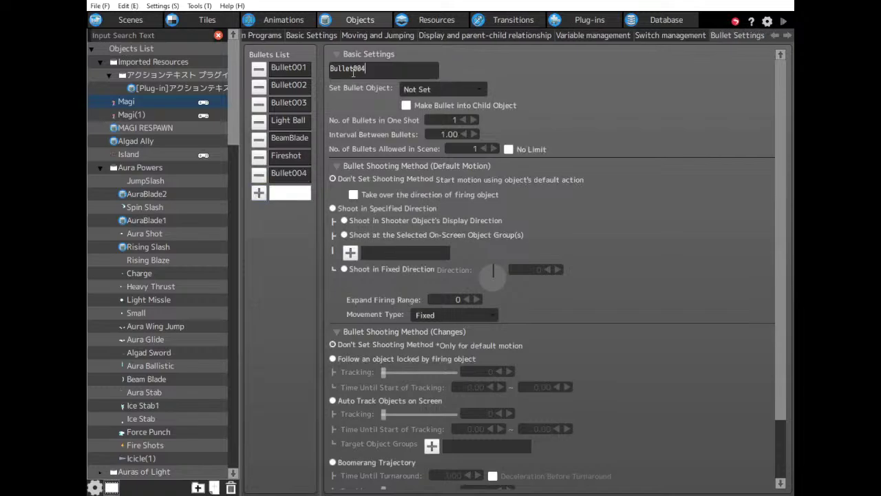
pyautogui.doubleClick(344, 71)
pyautogui.write('Ice Spread')
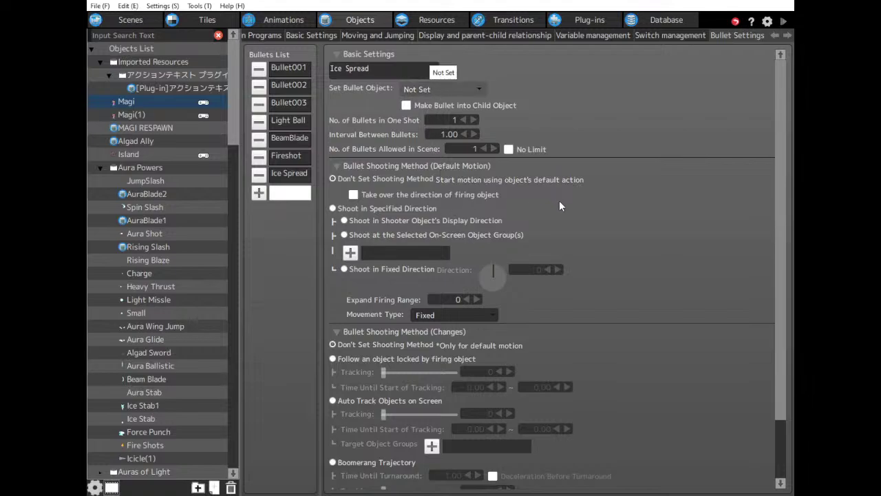
pyautogui.click(559, 468)
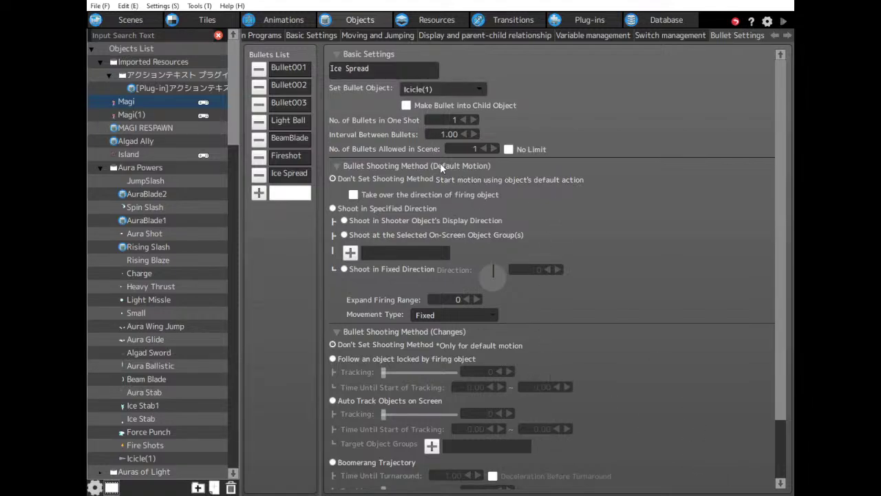
# Configure Ice Spread with 5 bullets per shot, a 0.00 interval, no scene limit, and shooting in the shooter object's display direction.
pyautogui.click(476, 120)
pyautogui.click(476, 119)
pyautogui.click(476, 120)
pyautogui.click(476, 120)
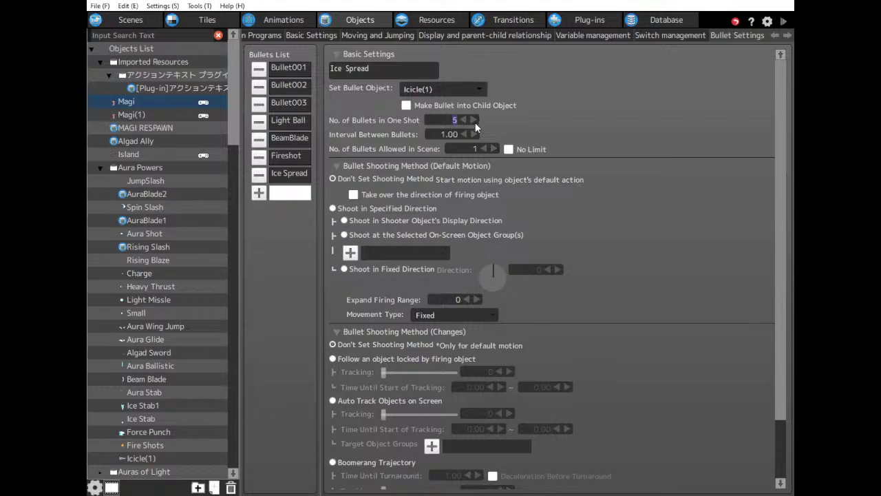
pyautogui.click(441, 135)
pyautogui.write('0')
pyautogui.click(509, 150)
pyautogui.click(332, 208)
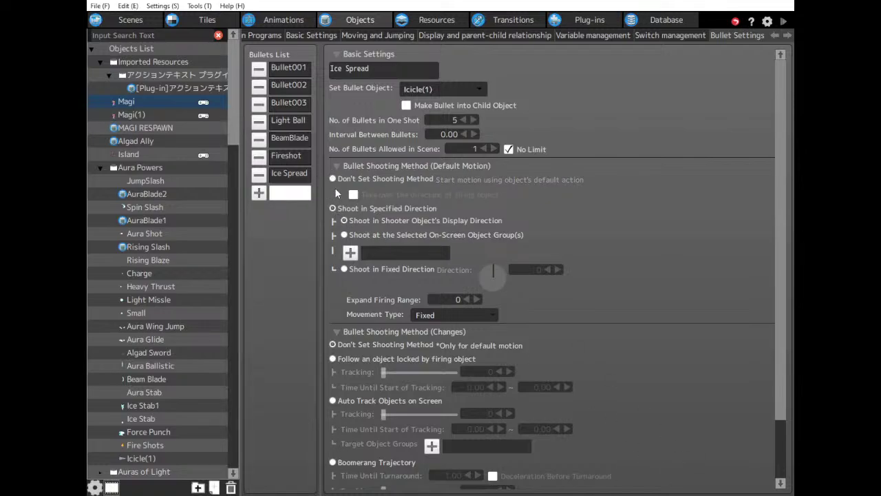
# Change the Fire Bullet action of the duplicated Actions072(1) to use the Ice Spread bullet.
pyautogui.click(265, 36)
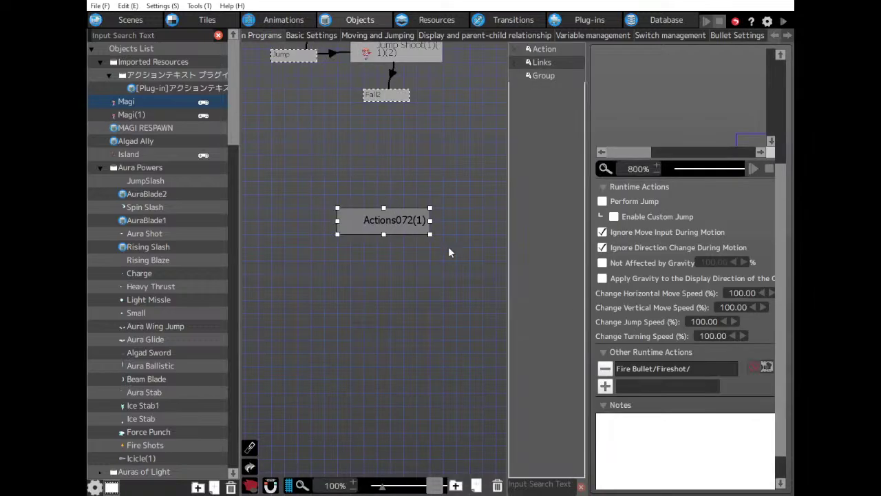
pyautogui.click(688, 368)
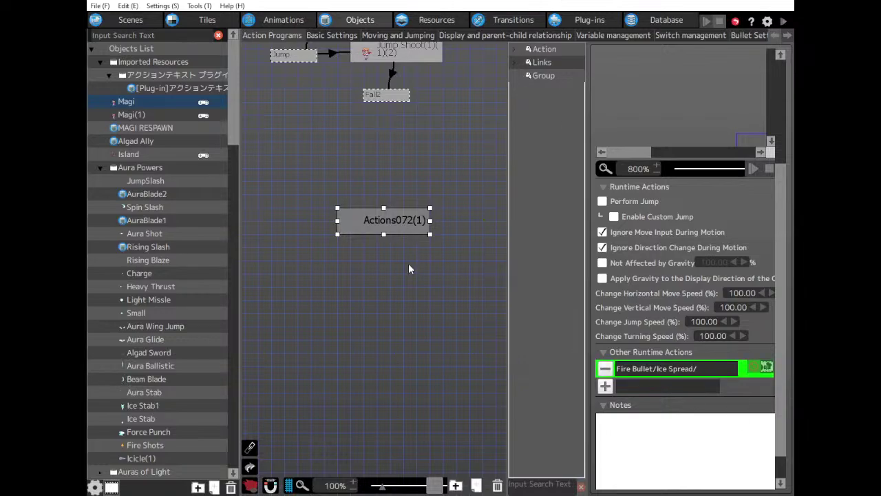
# Duplicate the Actions071 and Jump Shoot(1)(1)(2) actions and stack the copies below Actions072(1).
pyautogui.scroll(3, 408, 268)
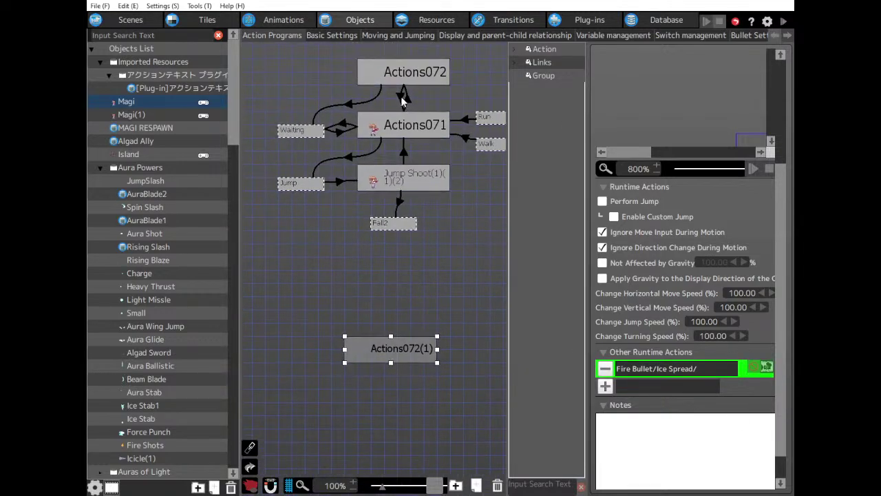
pyautogui.scroll(-3, 430, 333)
pyautogui.scroll(2, 413, 245)
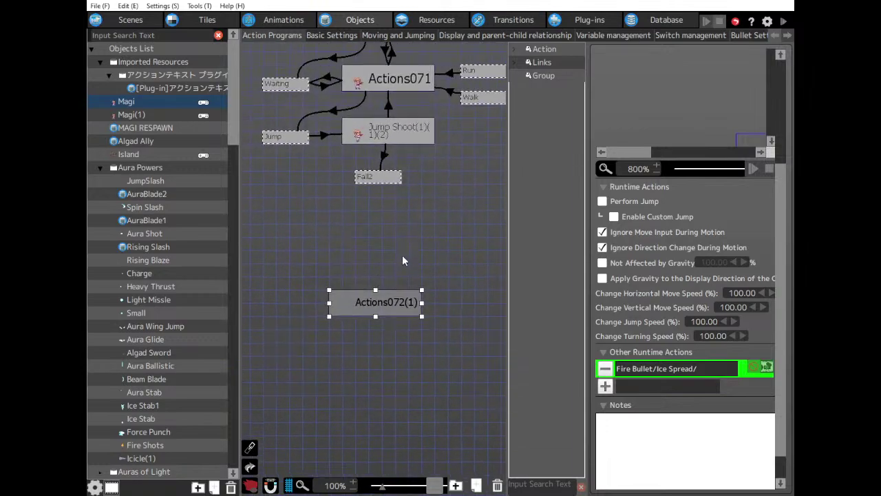
pyautogui.scroll(1, 403, 260)
pyautogui.click(398, 94)
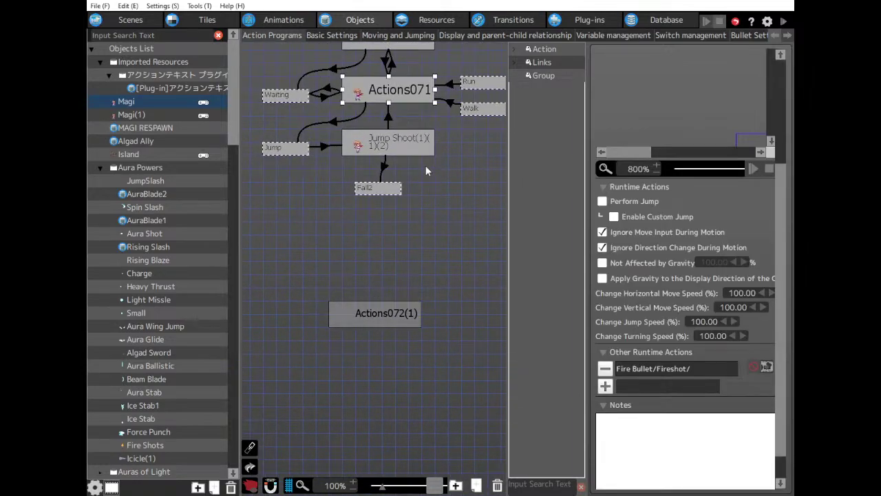
pyautogui.click(416, 252)
pyautogui.hotkey('ctrl', 'v')
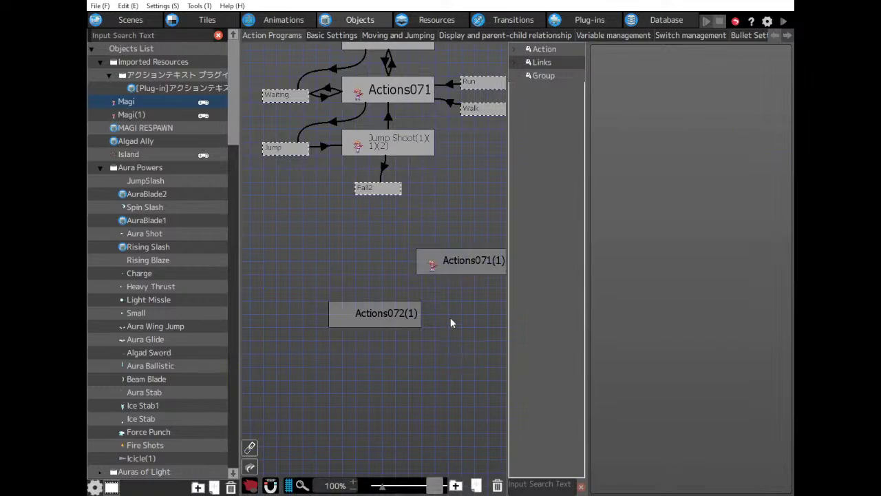
pyautogui.moveTo(450, 279); pyautogui.dragTo(368, 363)
pyautogui.click(376, 144)
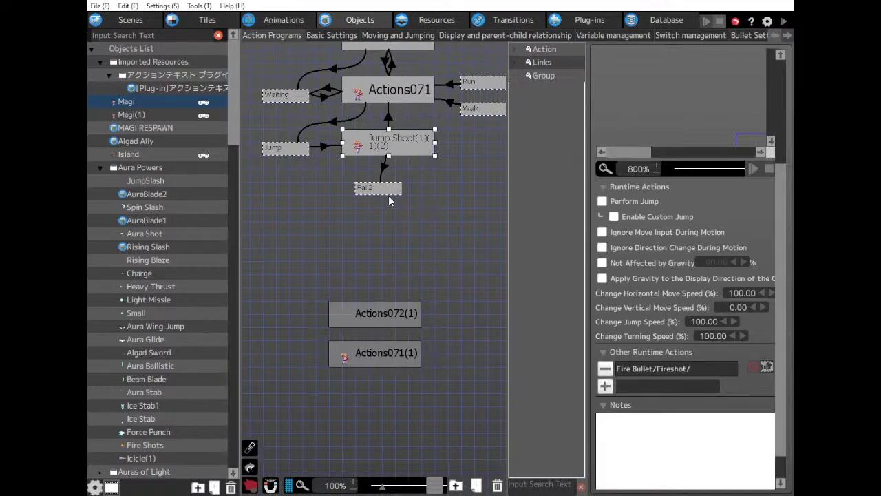
pyautogui.click(399, 236)
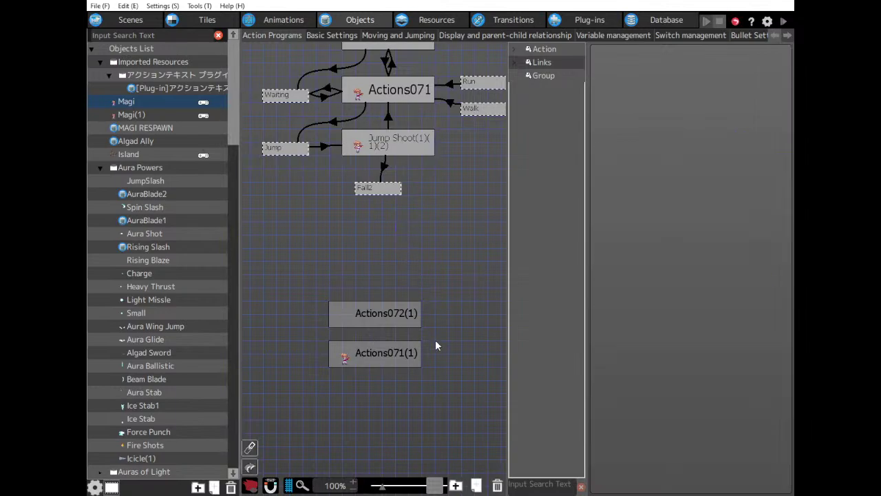
pyautogui.hotkey('ctrl', 'v')
pyautogui.moveTo(439, 252); pyautogui.dragTo(368, 408)
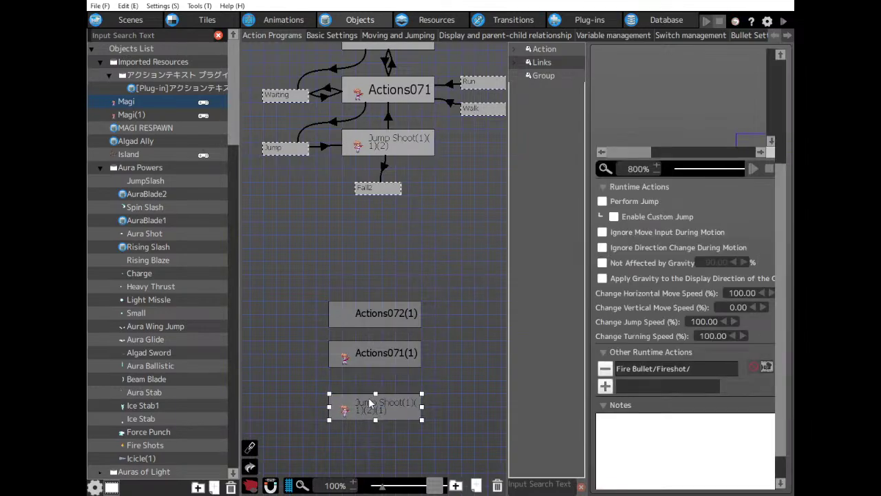
# Check the original Actions072's settings and delete the duplicated Actions072(1) action.
pyautogui.scroll(2, 369, 236)
pyautogui.scroll(3, 660, 282)
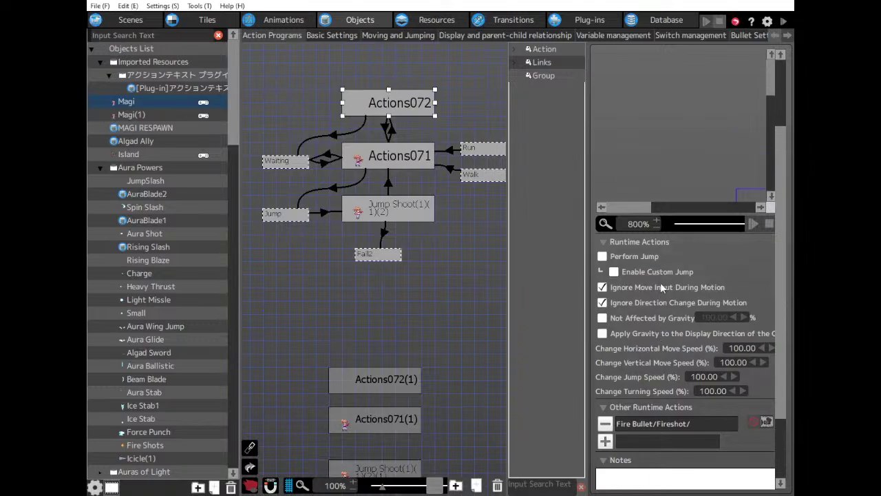
pyautogui.scroll(-3, 420, 277)
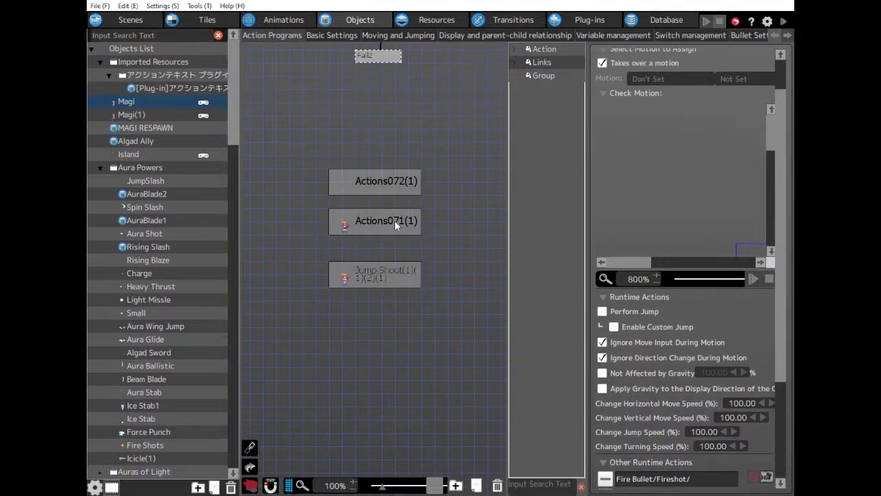
pyautogui.click(372, 185)
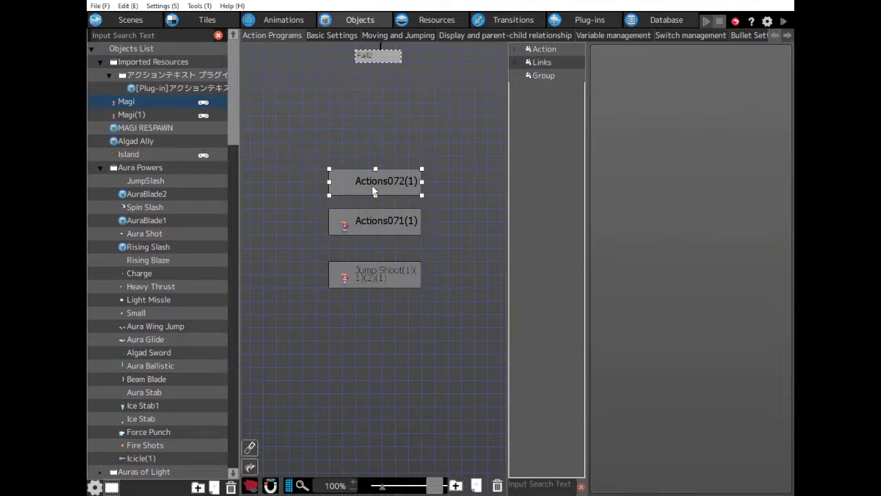
pyautogui.click(409, 332)
pyautogui.scroll(3, 392, 224)
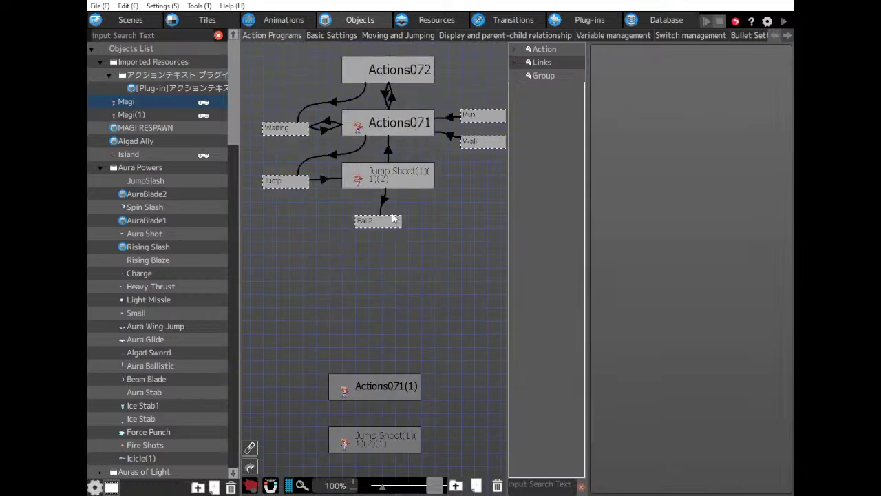
pyautogui.moveTo(475, 166); pyautogui.dragTo(371, 233, button='middle')
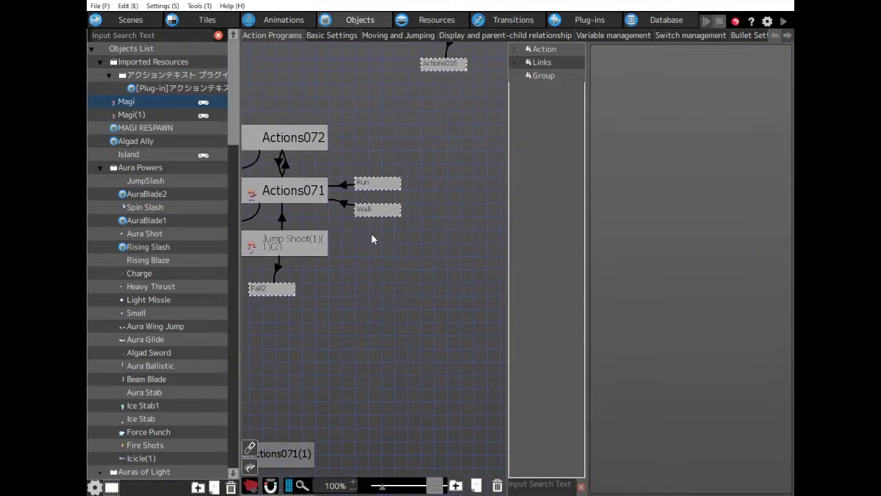
pyautogui.click(756, 3)
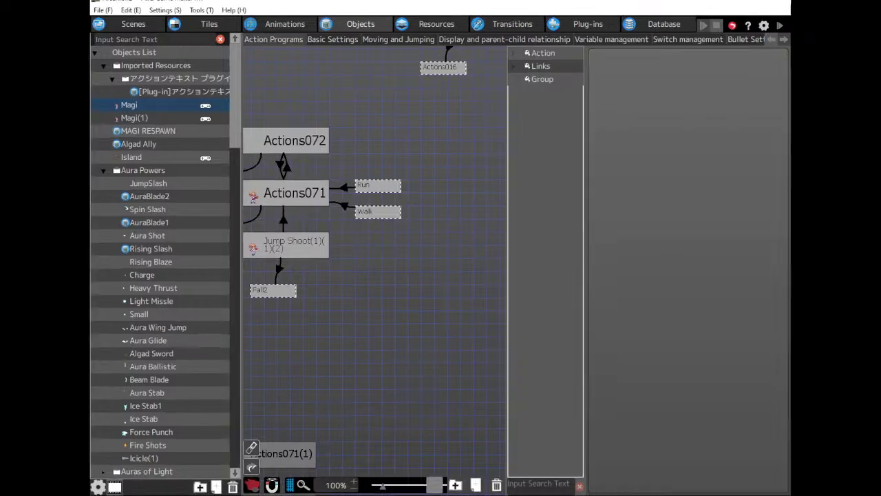
# Create linked nodes of the Waiting and Walk actions and place them below Enter Door.
pyautogui.moveTo(357, 115); pyautogui.dragTo(717, 115)
pyautogui.moveTo(379, 201); pyautogui.dragTo(274, 412, button='middle')
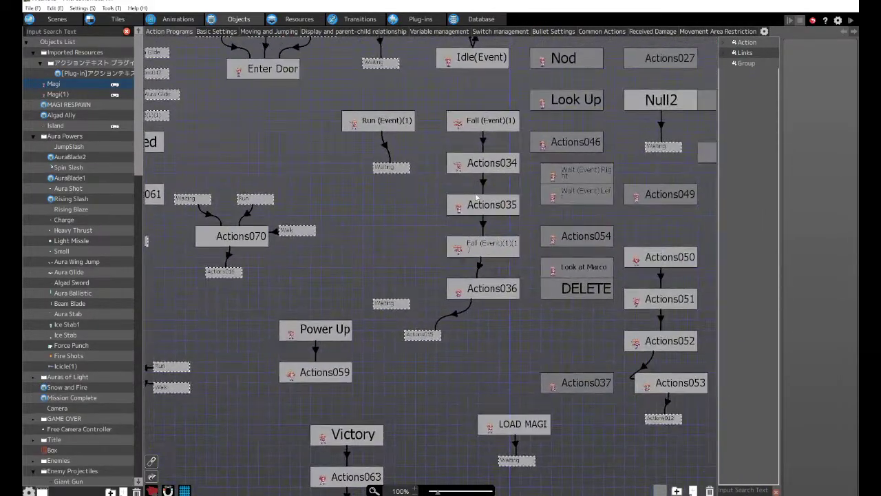
pyautogui.moveTo(479, 195)
pyautogui.mouseDown(button='middle')
pyautogui.moveTo(241, 335)
pyautogui.moveTo(454, 477)
pyautogui.moveTo(485, 474)
pyautogui.moveTo(444, 309)
pyautogui.moveTo(484, 230)
pyautogui.moveTo(424, 279)
pyautogui.mouseUp(button='middle')
pyautogui.moveTo(610, 114); pyautogui.dragTo(360, 428, button='middle')
pyautogui.moveTo(517, 184); pyautogui.dragTo(392, 396, button='middle')
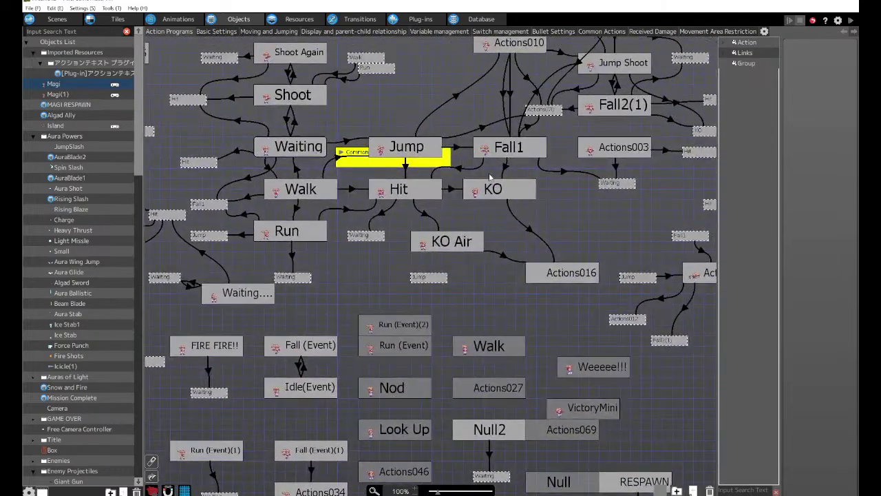
pyautogui.moveTo(490, 178); pyautogui.dragTo(561, 153, button='middle')
pyautogui.moveTo(395, 176); pyautogui.dragTo(468, 201, button='middle')
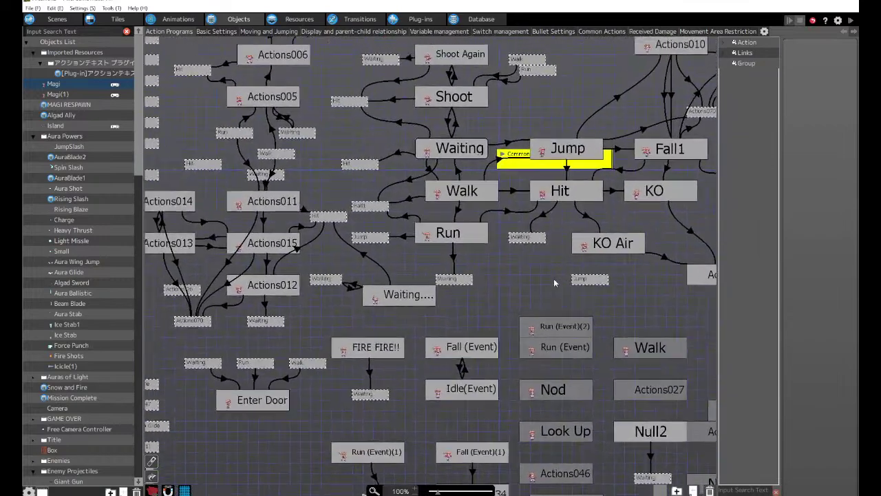
pyautogui.click(455, 150)
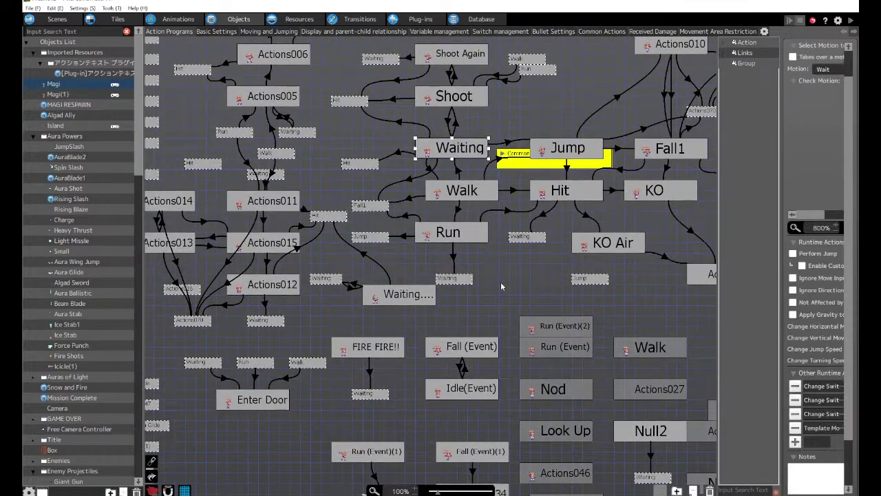
pyautogui.hotkey('ctrl', 'l')
pyautogui.moveTo(472, 174); pyautogui.dragTo(268, 454)
pyautogui.click(463, 191)
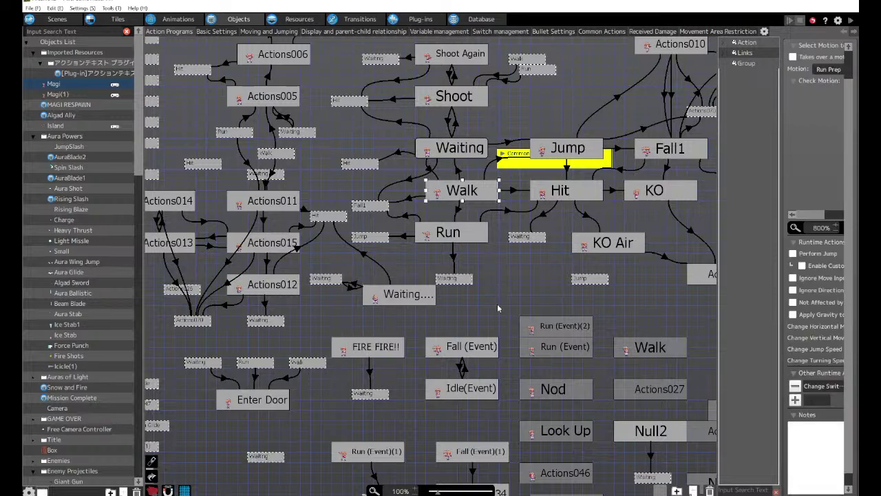
pyautogui.moveTo(480, 213); pyautogui.dragTo(260, 441)
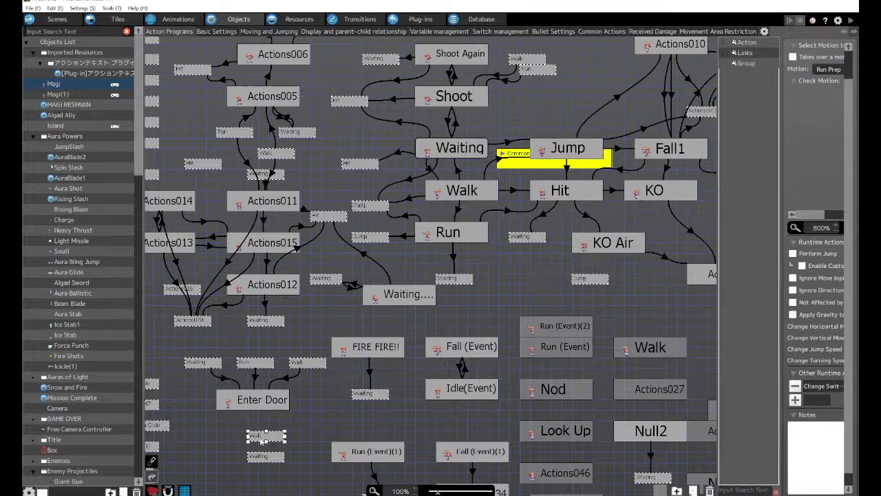
# Create a linked node of the Run action and stack it between the Walk and Waiting links below Enter Door.
pyautogui.click(463, 193)
pyautogui.click(463, 229)
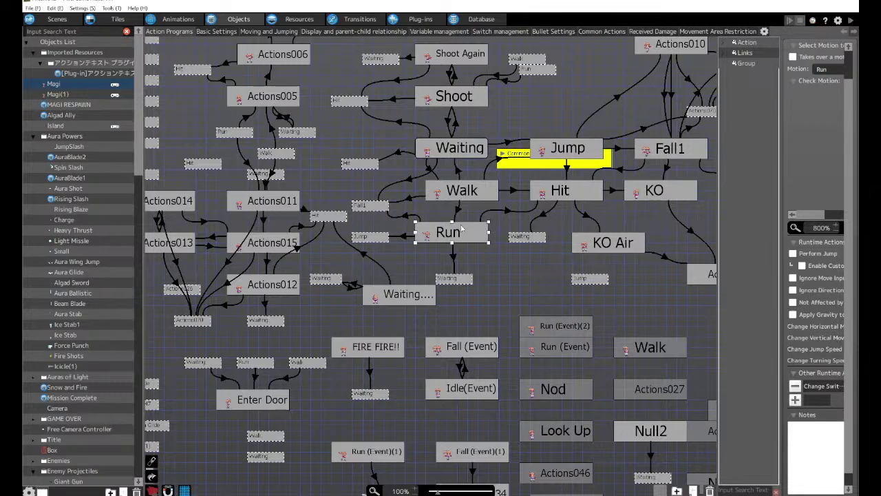
pyautogui.hotkey('ctrl', 'l')
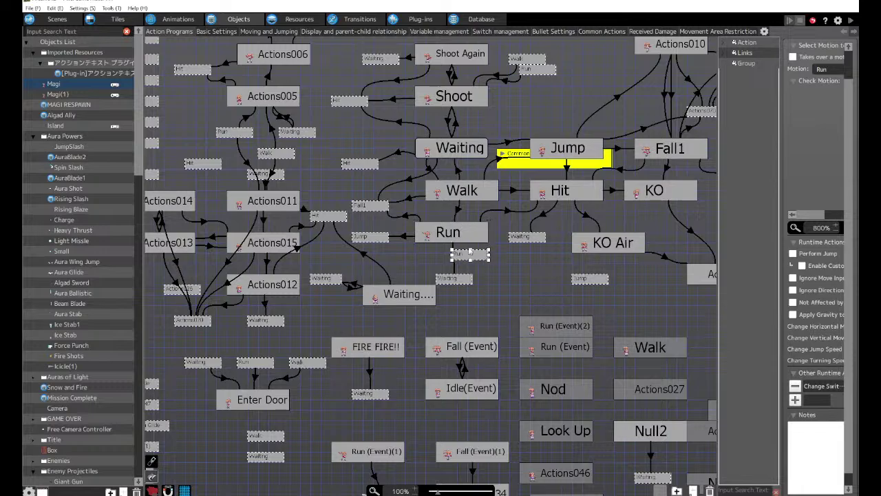
pyautogui.moveTo(468, 256); pyautogui.dragTo(266, 449)
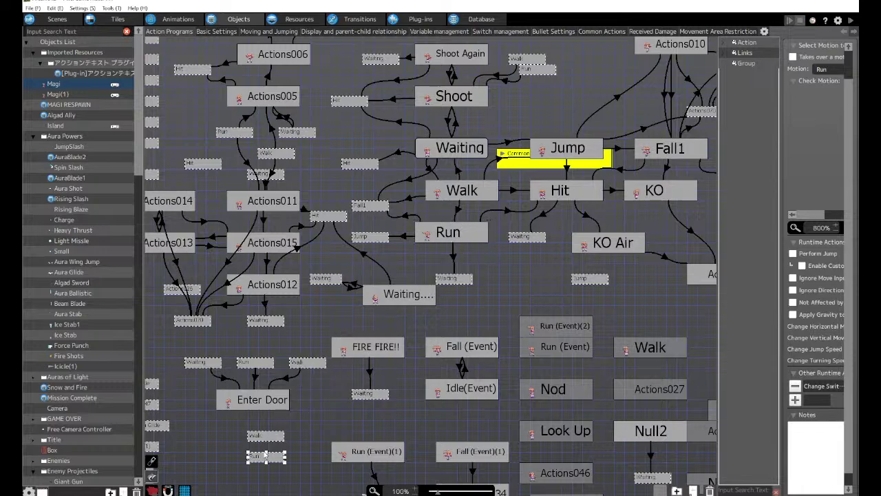
# Create a linked node of the Jump action and place it beside Actions072.
pyautogui.click(558, 155)
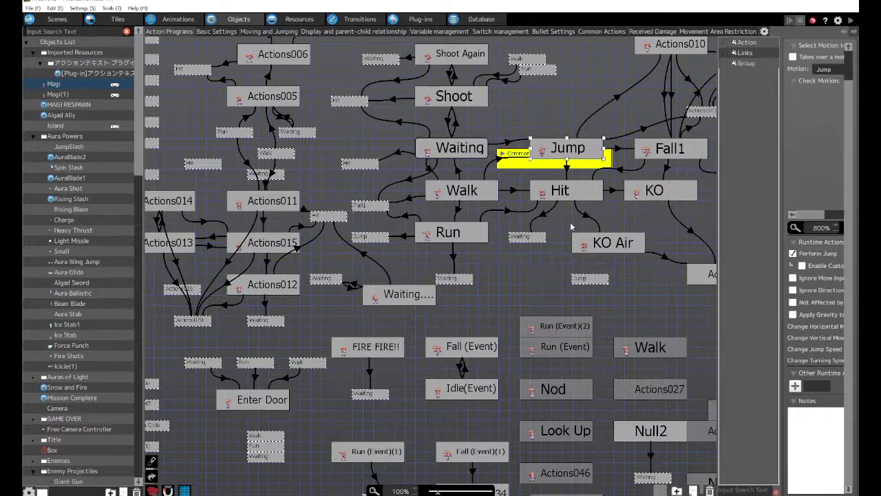
pyautogui.hotkey('ctrl', 'l')
pyautogui.moveTo(575, 171); pyautogui.dragTo(214, 479)
pyautogui.moveTo(207, 441); pyautogui.dragTo(392, 164, button='middle')
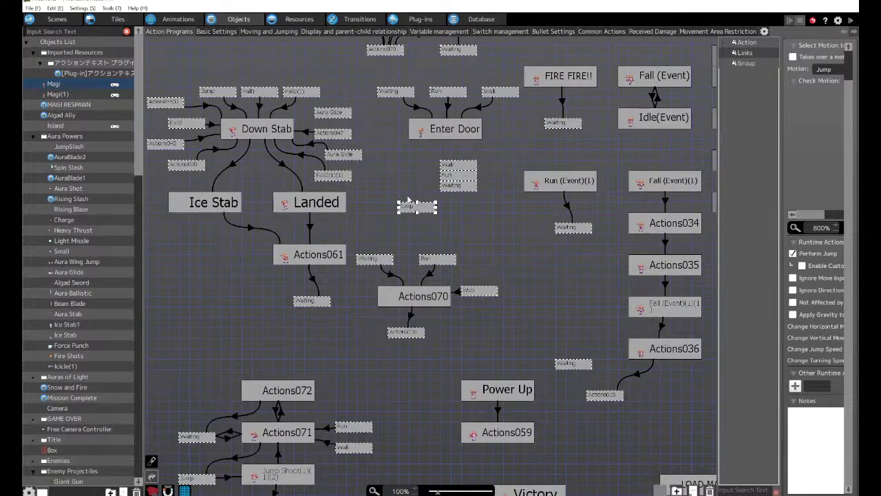
pyautogui.moveTo(413, 208); pyautogui.dragTo(371, 384)
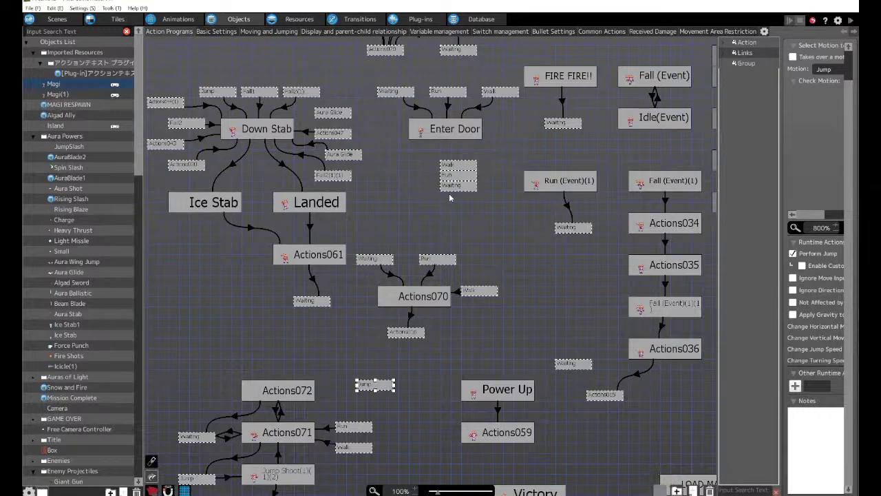
# Move the Waiting, Run, Walk and Jump linked nodes down to the space near the duplicated Actions071(1).
pyautogui.moveTo(448, 194); pyautogui.dragTo(365, 371)
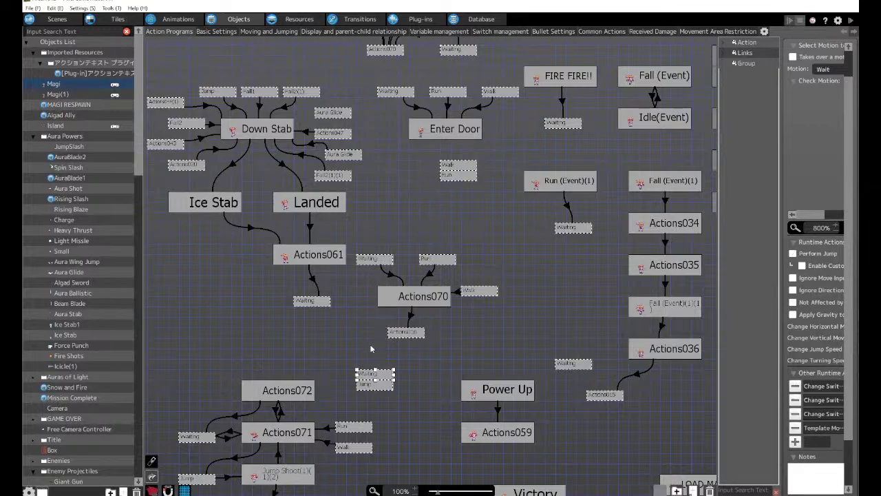
pyautogui.moveTo(456, 174); pyautogui.dragTo(365, 342)
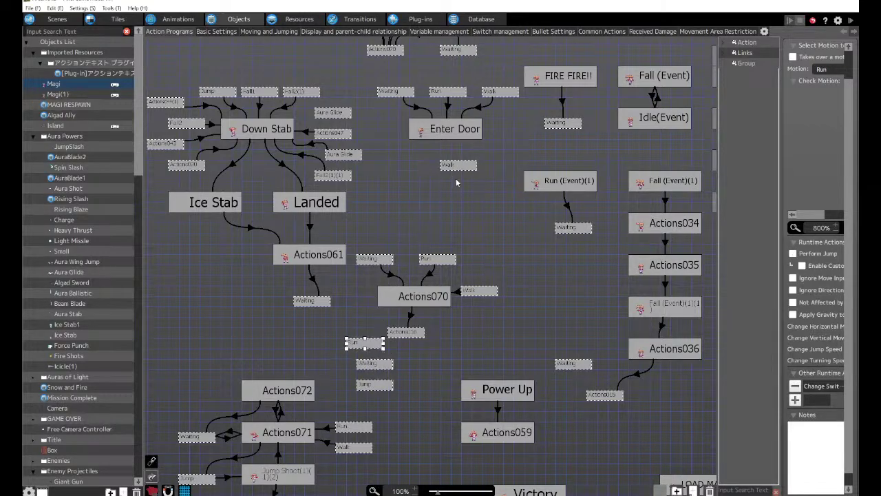
pyautogui.moveTo(458, 167); pyautogui.dragTo(397, 439)
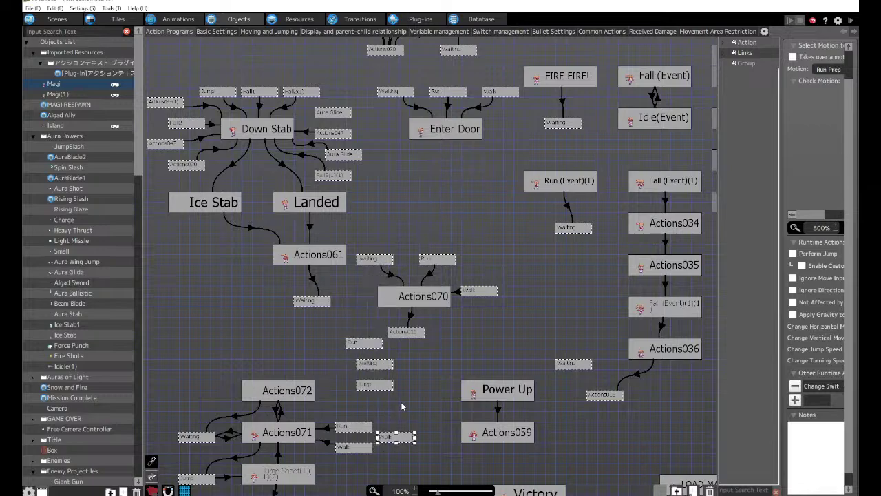
pyautogui.scroll(-5, 415, 305)
pyautogui.moveTo(411, 256); pyautogui.dragTo(369, 392)
pyautogui.moveTo(367, 184); pyautogui.dragTo(347, 403)
pyautogui.moveTo(373, 203); pyautogui.dragTo(354, 411)
pyautogui.moveTo(367, 161); pyautogui.dragTo(357, 443)
pyautogui.moveTo(357, 407); pyautogui.dragTo(407, 173, button='middle')
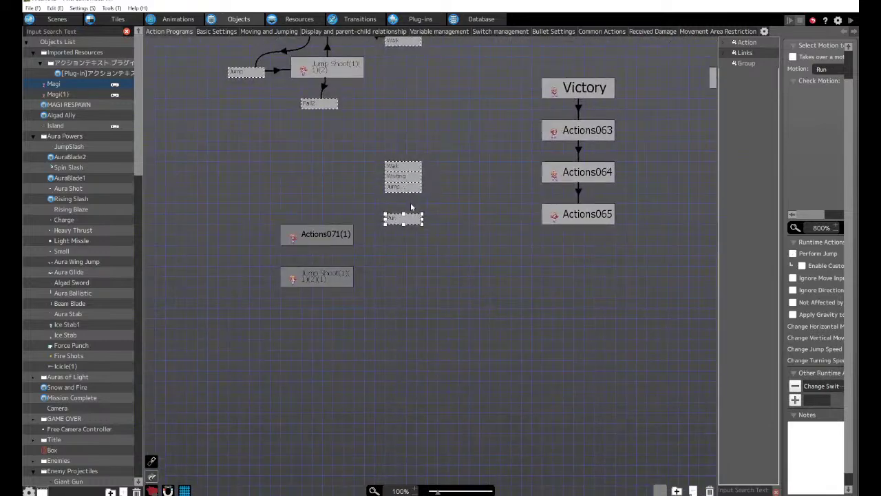
# Arrange the Run and Walk links to the right of Actions071(1) and the Waiting link to its left.
pyautogui.moveTo(410, 221); pyautogui.dragTo(412, 229)
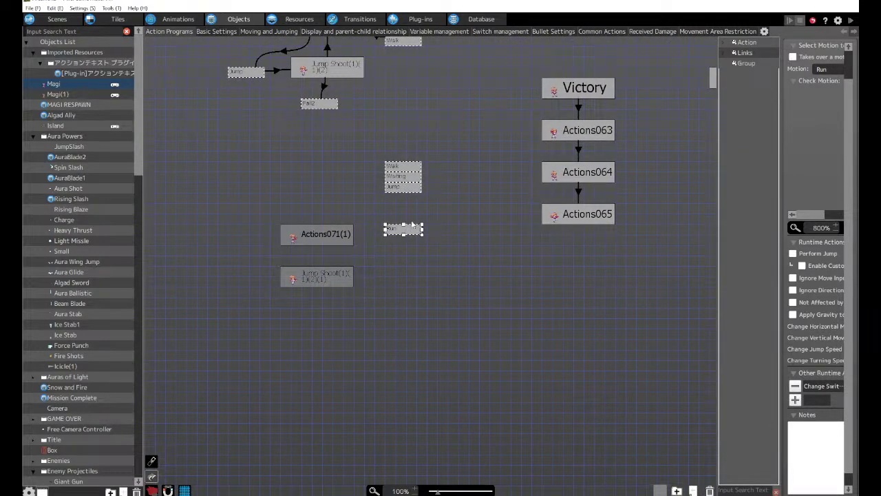
pyautogui.moveTo(412, 231); pyautogui.dragTo(399, 259, button='middle')
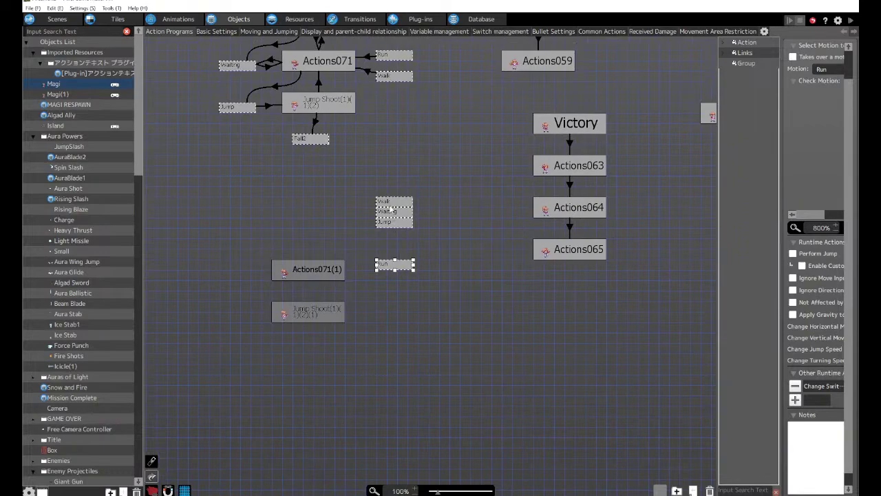
pyautogui.moveTo(386, 202); pyautogui.dragTo(385, 285)
pyautogui.moveTo(387, 215); pyautogui.dragTo(220, 262)
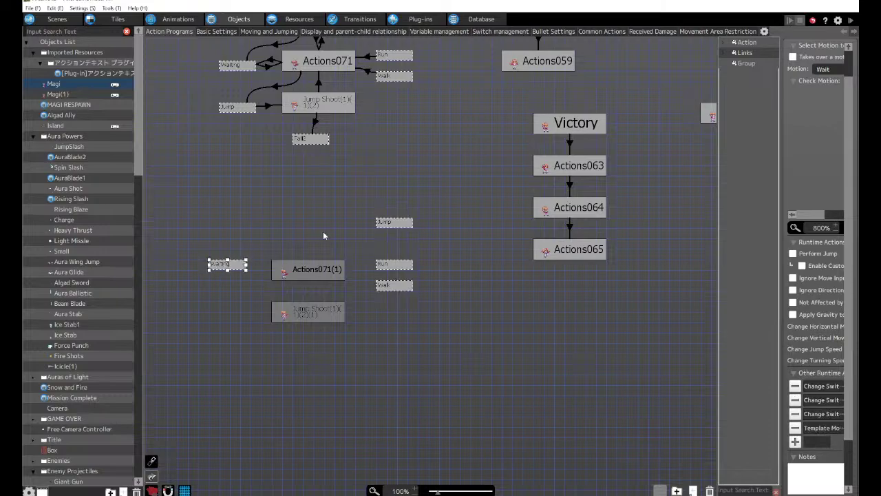
# Create linked nodes of the Fall1 and Fall2 actions and place the Fall2 link below FIRE FIRE!!
pyautogui.scroll(3, 369, 182)
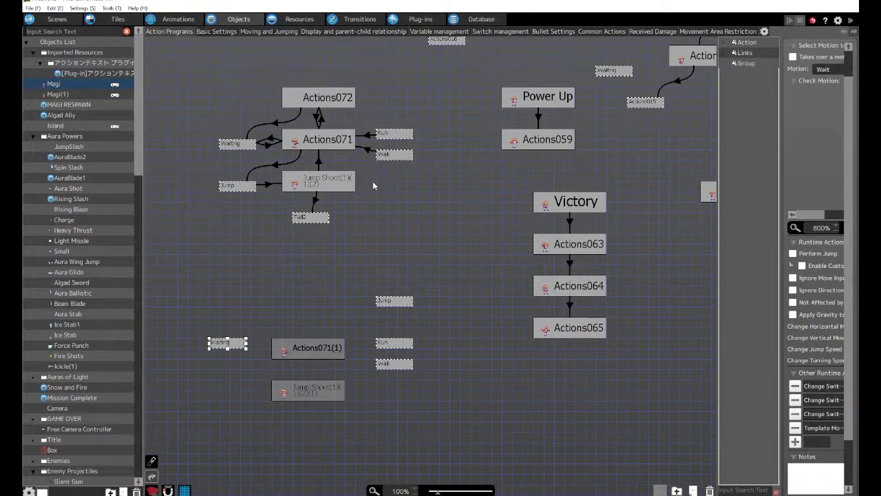
pyautogui.moveTo(527, 166); pyautogui.dragTo(236, 242, button='middle')
pyautogui.moveTo(629, 129); pyautogui.dragTo(324, 295, button='middle')
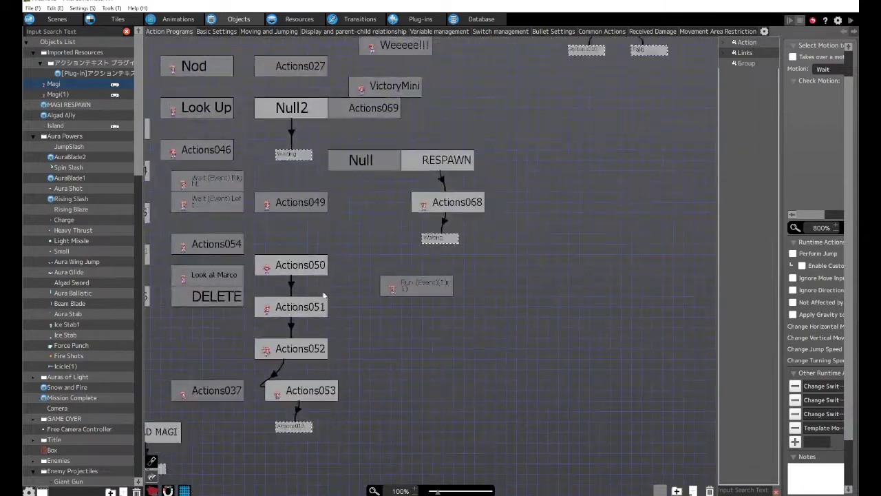
pyautogui.moveTo(556, 142); pyautogui.dragTo(268, 353, button='middle')
pyautogui.moveTo(400, 161); pyautogui.dragTo(530, 438, button='middle')
pyautogui.moveTo(262, 211); pyautogui.dragTo(453, 148, button='middle')
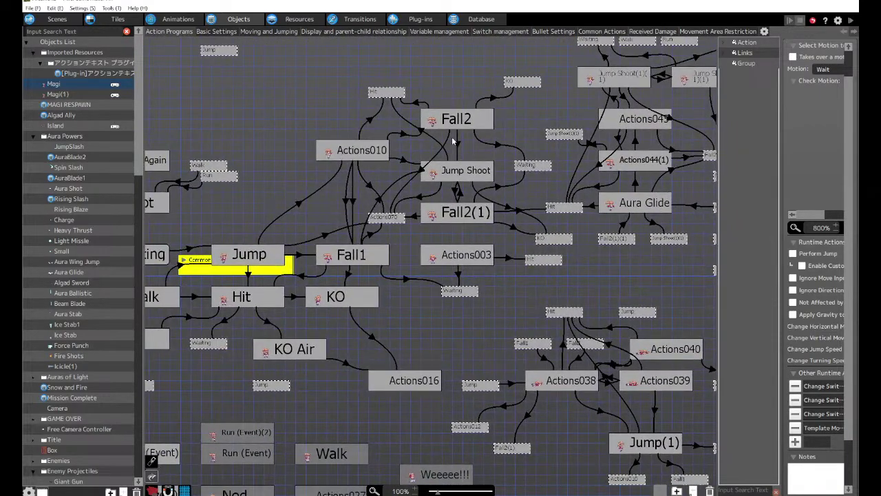
pyautogui.click(335, 258)
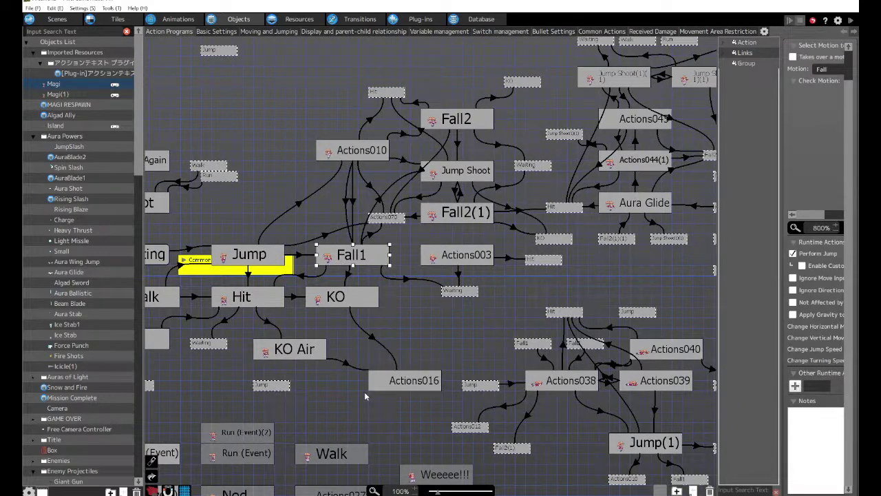
pyautogui.hotkey('ctrl', 'l')
pyautogui.click(453, 122)
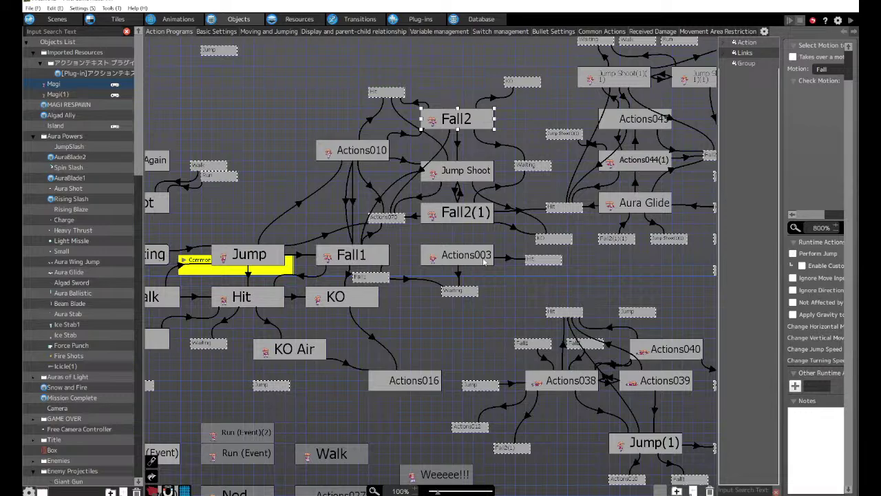
pyautogui.hotkey('ctrl', 'l')
pyautogui.moveTo(475, 144); pyautogui.dragTo(224, 395)
pyautogui.moveTo(278, 334); pyautogui.dragTo(451, 214, button='middle')
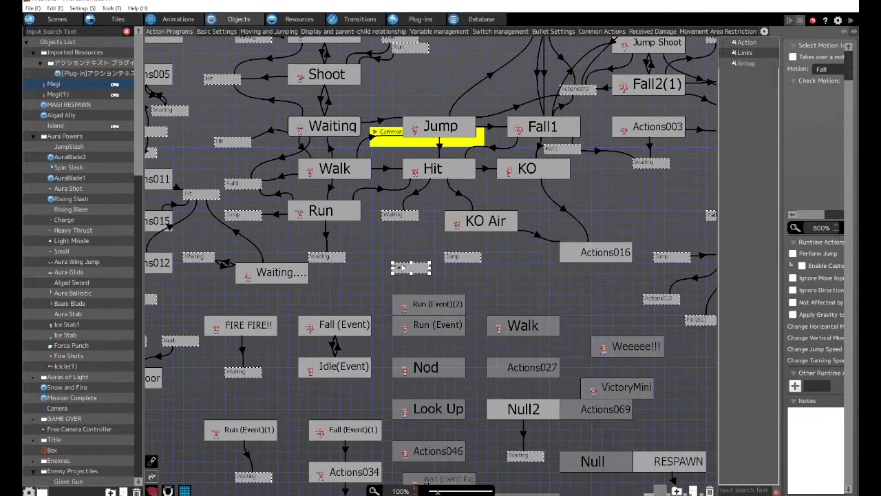
pyautogui.moveTo(403, 267); pyautogui.dragTo(245, 403)
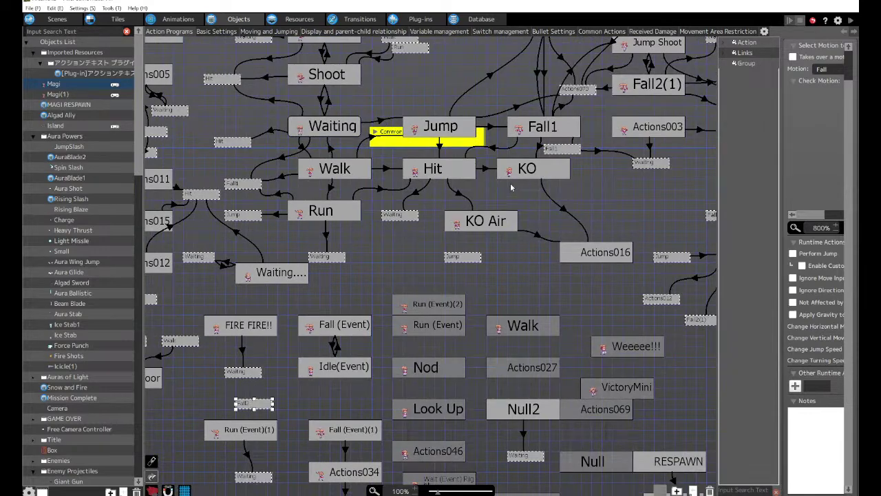
# Move a Fall1 linked node next to the Fall2 link below FIRE FIRE!!
pyautogui.click(522, 127)
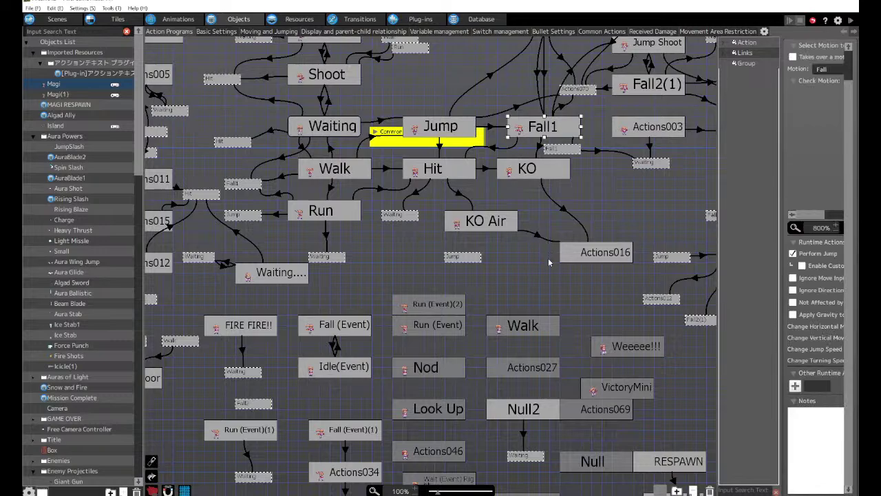
pyautogui.click(558, 149)
pyautogui.moveTo(558, 150); pyautogui.dragTo(201, 403)
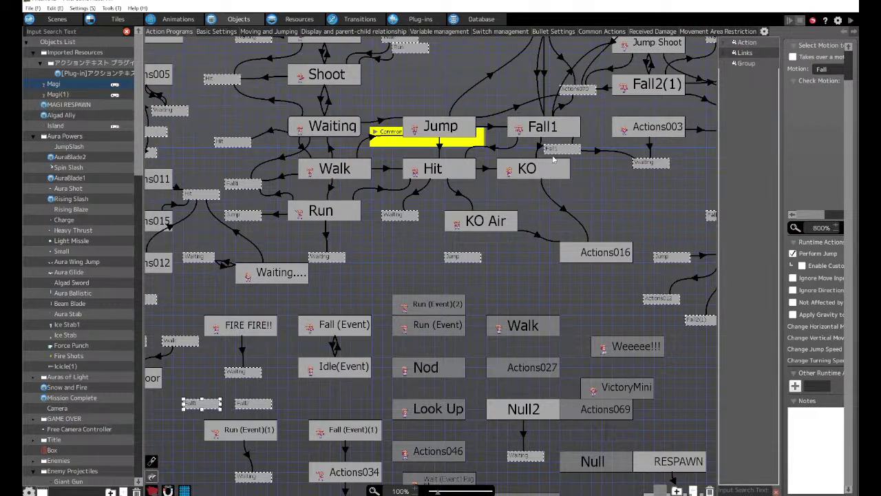
# Enlarge the extra Fall1 linked node beside KO and delete it.
pyautogui.click(561, 146)
pyautogui.moveTo(561, 144); pyautogui.dragTo(563, 167)
pyautogui.click(567, 143)
pyautogui.click(569, 160)
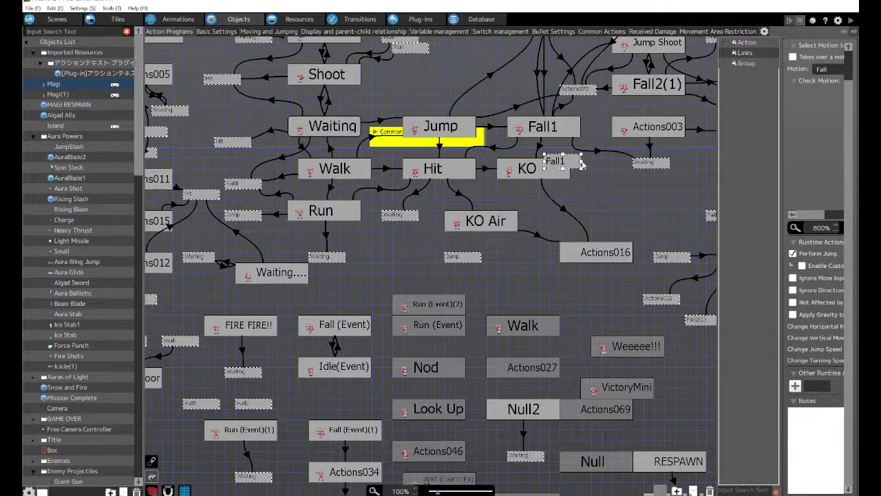
pyautogui.moveTo(582, 165); pyautogui.dragTo(591, 180)
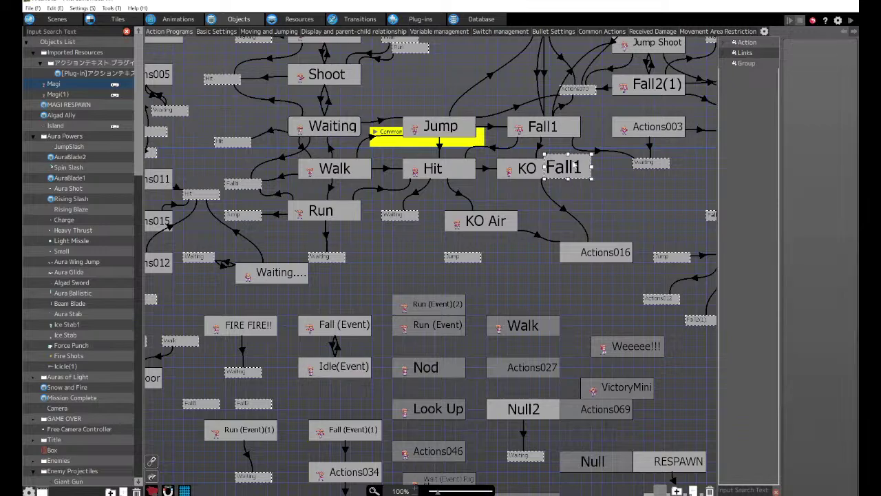
pyautogui.press('Delete')
# Create another linked node of Fall1 and place it above the Fall1 and Fall2 links below FIRE FIRE!!
pyautogui.click(543, 128)
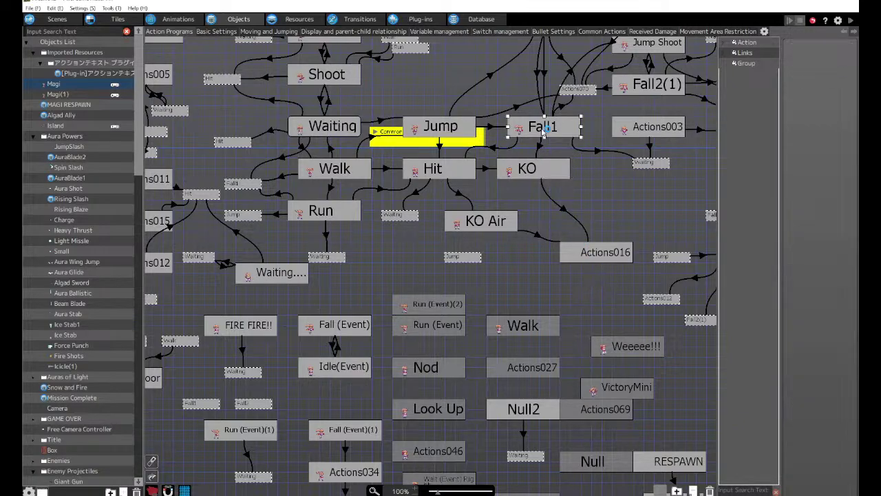
pyautogui.hotkey('ctrl', 'l')
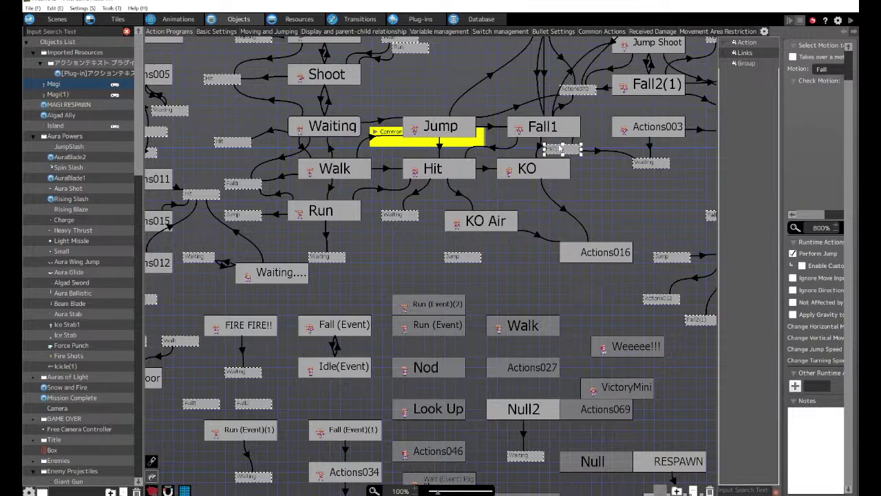
pyautogui.moveTo(561, 150); pyautogui.dragTo(228, 396)
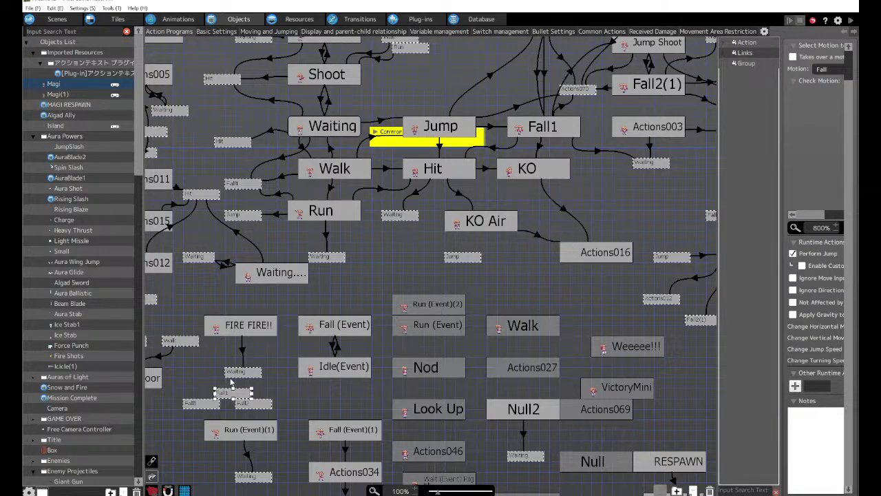
# Move the two Fall1 links and the Fall2 link from below FIRE FIRE!! to the free area beside the Actions071 group.
pyautogui.moveTo(234, 383); pyautogui.dragTo(601, 135, button='middle')
pyautogui.moveTo(544, 194); pyautogui.dragTo(523, 94, button='middle')
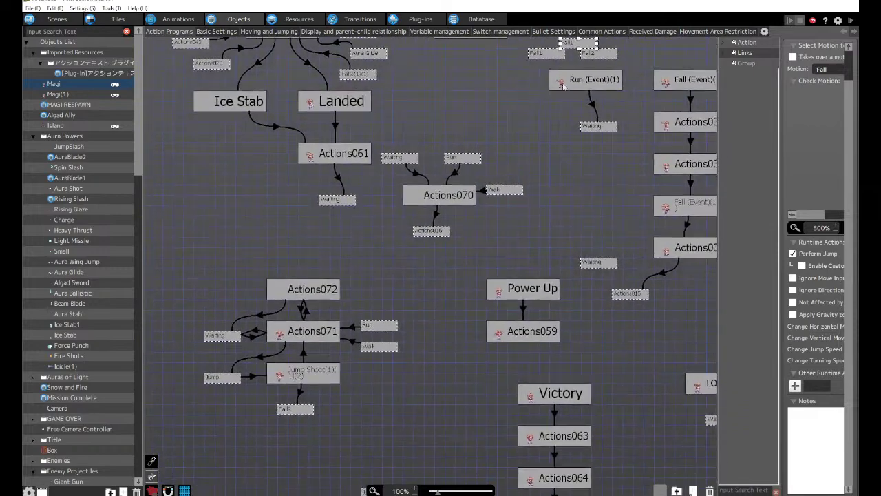
pyautogui.moveTo(576, 46); pyautogui.dragTo(432, 388)
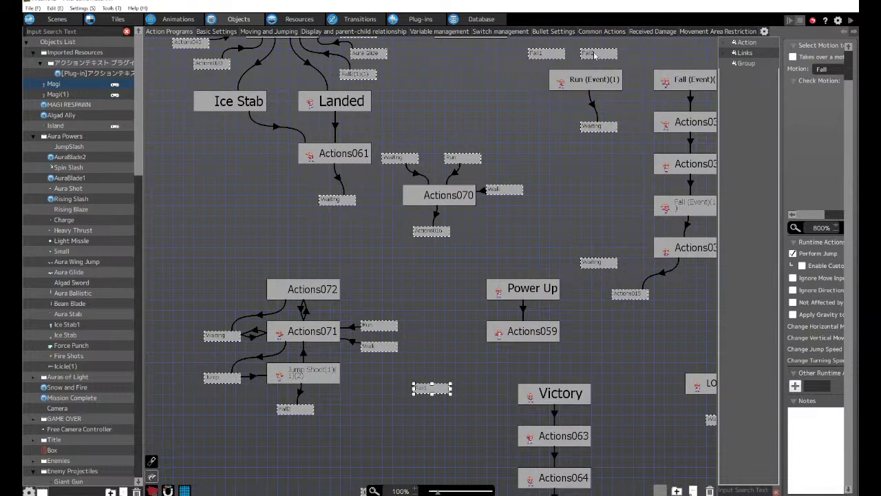
pyautogui.moveTo(595, 55); pyautogui.dragTo(430, 369)
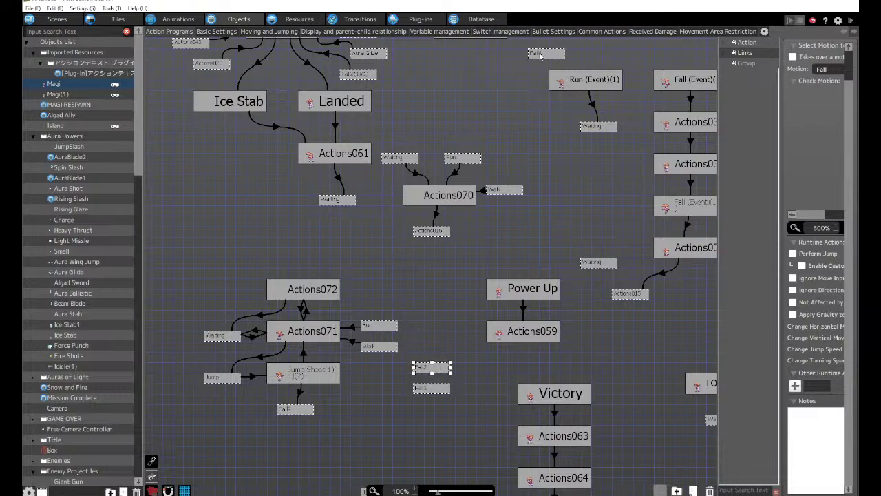
pyautogui.moveTo(540, 55); pyautogui.dragTo(390, 410)
# Place one Fall1 link next to Fall2 below Jump Shoot(1)(1)(2), and the loose Fall2 link below the duplicated Jump Shoot action.
pyautogui.moveTo(350, 350); pyautogui.dragTo(389, 254, button='middle')
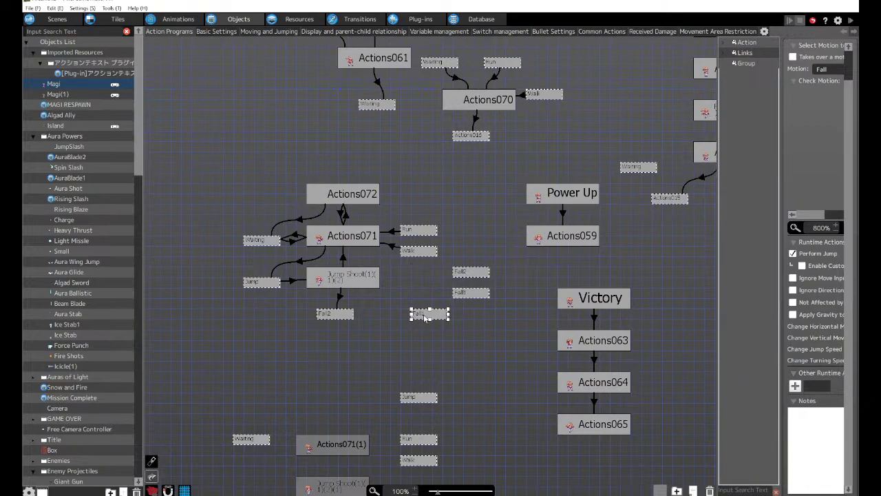
pyautogui.moveTo(421, 315); pyautogui.dragTo(369, 317)
pyautogui.moveTo(471, 274); pyautogui.dragTo(337, 430)
pyautogui.scroll(-3, 379, 365)
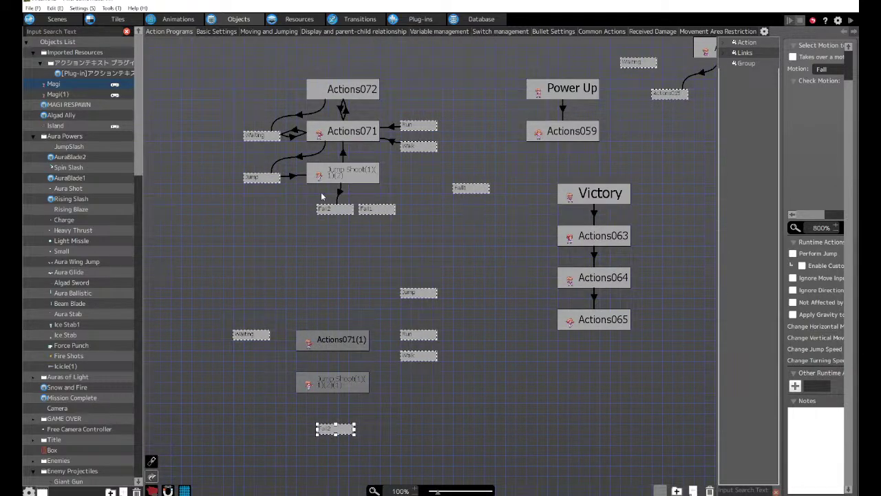
# Place the loose Jump node beside the duplicated Jump Shoot and link it to that action, modelled on the original Jump link's conditions.
pyautogui.click(421, 299)
pyautogui.moveTo(421, 299); pyautogui.dragTo(253, 384)
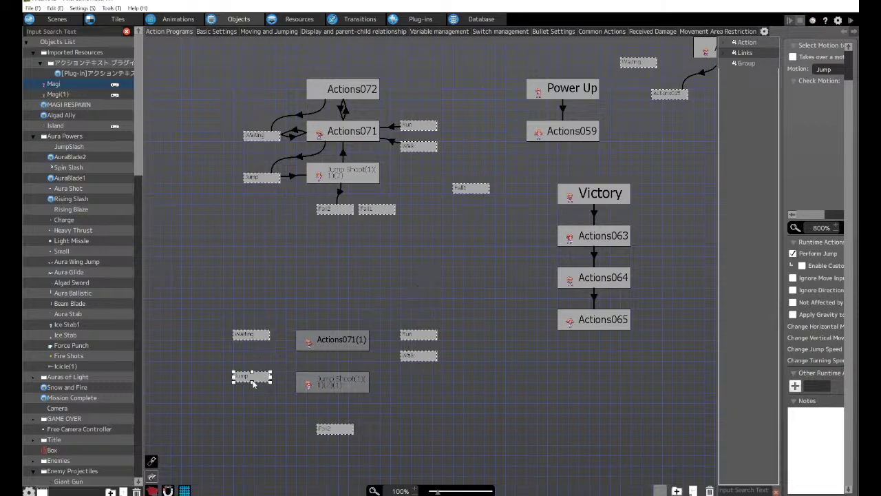
pyautogui.click(291, 178)
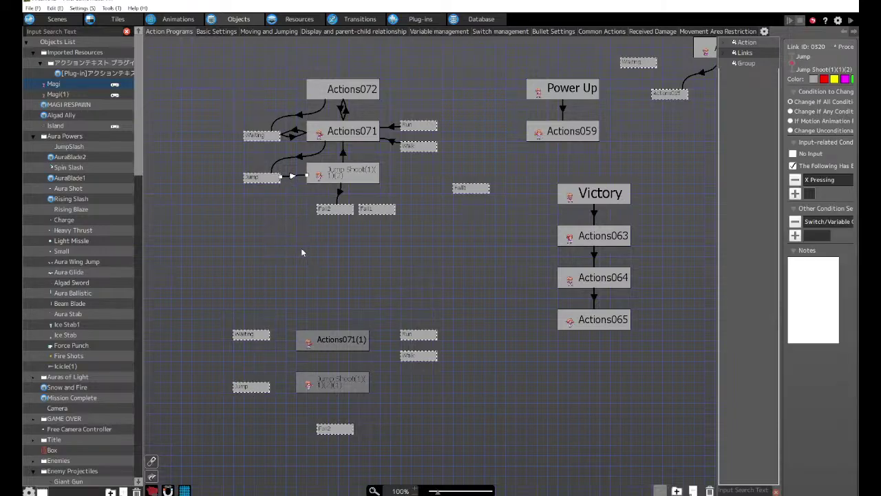
pyautogui.click(255, 387)
pyautogui.moveTo(251, 386); pyautogui.dragTo(301, 389)
pyautogui.click(280, 386)
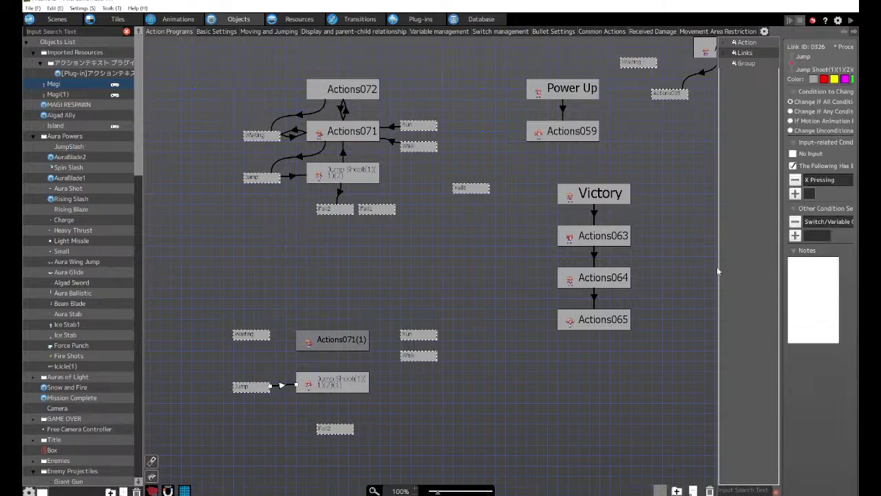
pyautogui.click(835, 221)
# Link Waiting and Actions071(1) in both directions, setting the return link to the "If Motion Animation" change condition.
pyautogui.click(260, 336)
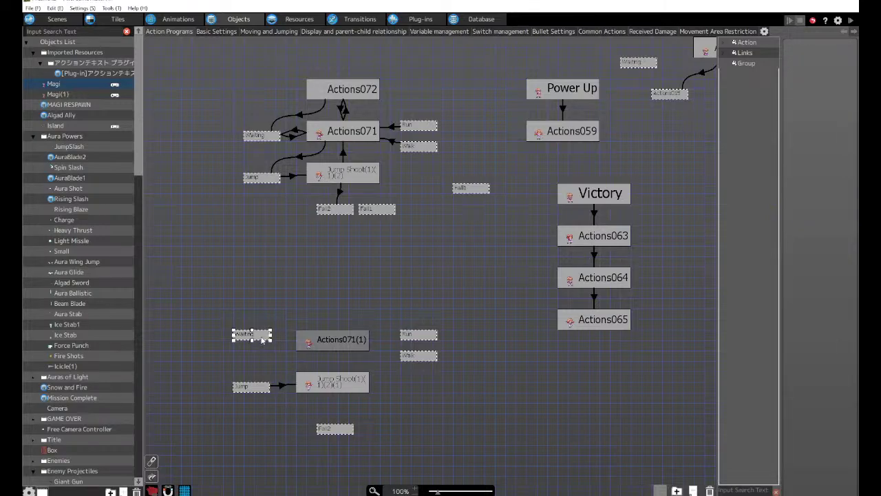
pyautogui.moveTo(260, 336); pyautogui.dragTo(310, 343)
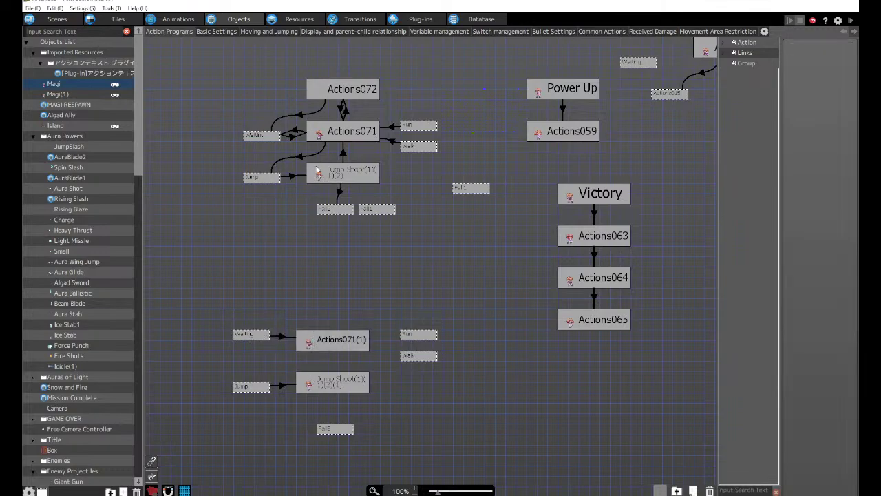
pyautogui.click(296, 134)
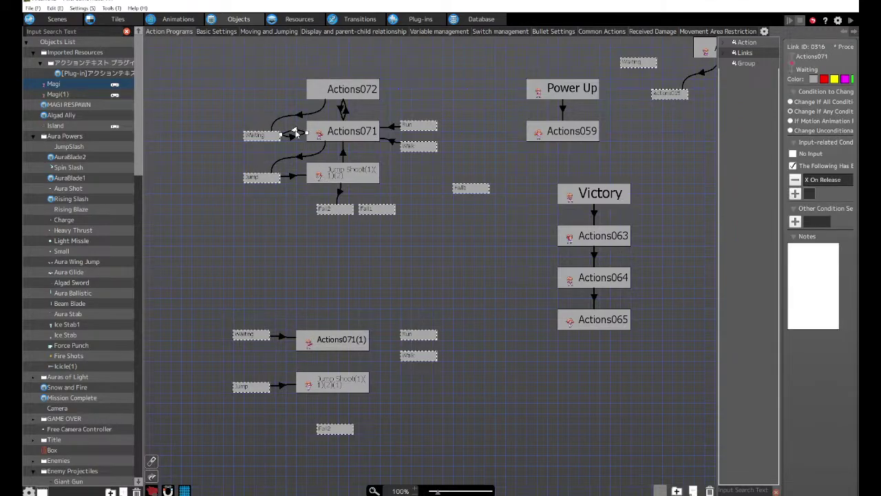
pyautogui.click(315, 344)
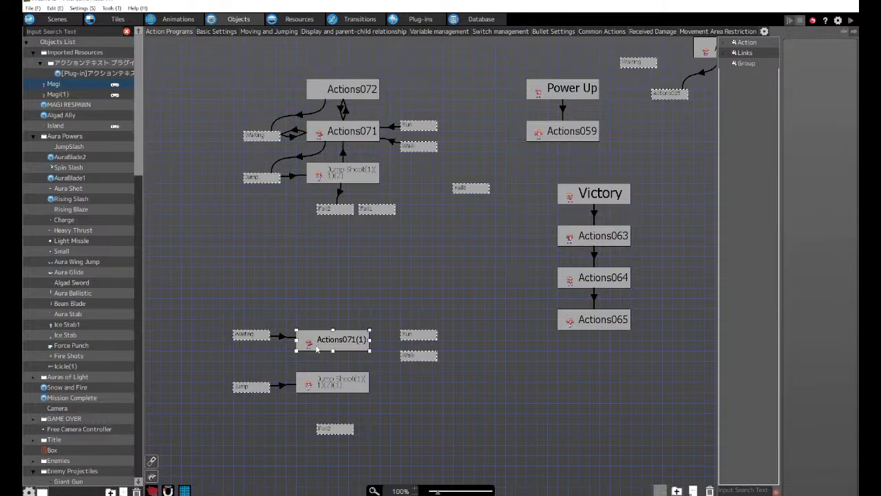
pyautogui.moveTo(322, 340); pyautogui.dragTo(259, 333)
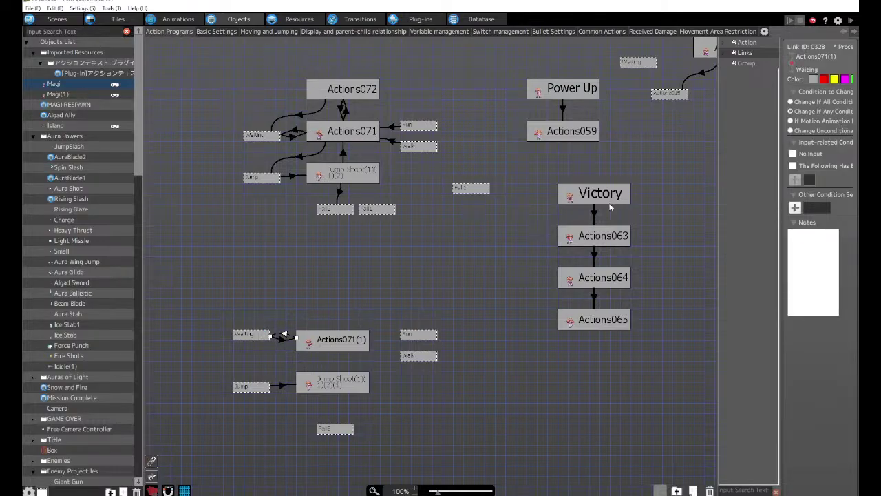
pyautogui.click(808, 122)
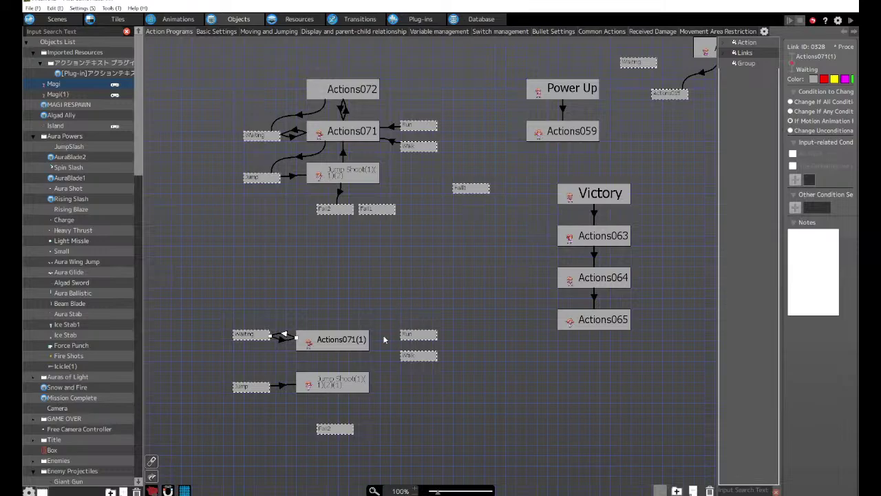
pyautogui.click(331, 385)
pyautogui.moveTo(346, 395); pyautogui.dragTo(333, 344)
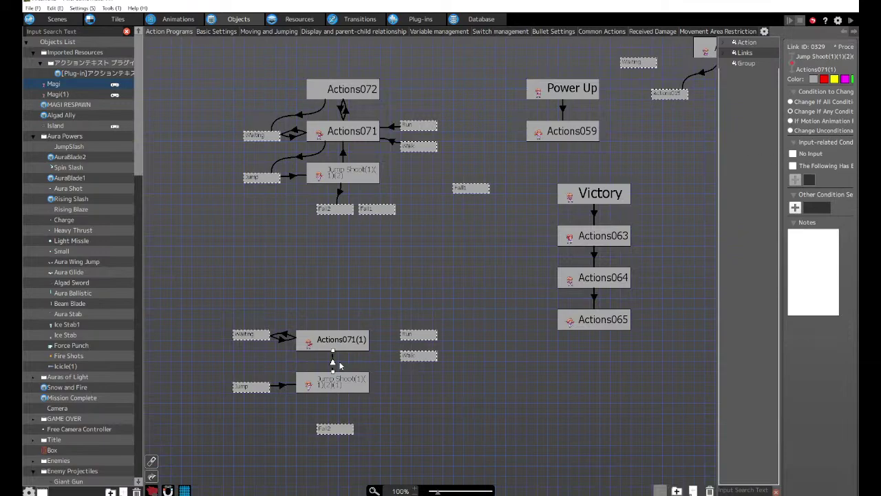
pyautogui.press('Delete')
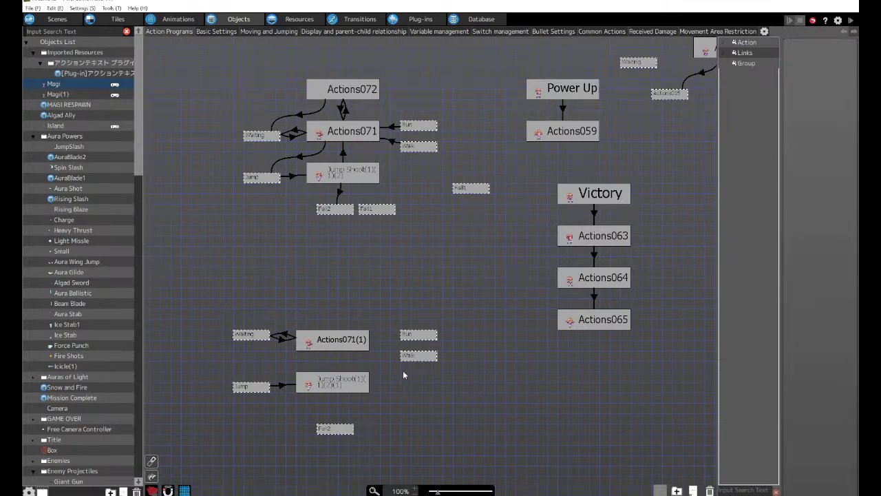
# Link the Run and Walk nodes to Actions071(1).
pyautogui.click(415, 337)
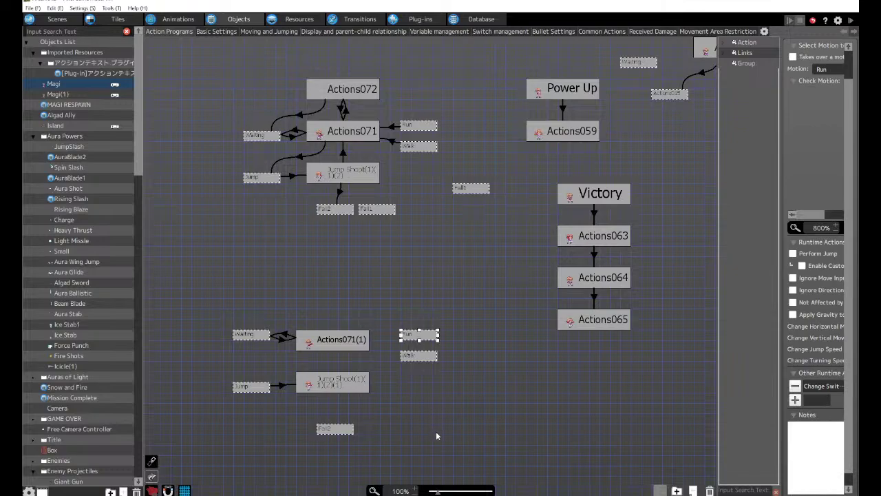
pyautogui.press('l')
pyautogui.click(360, 348)
pyautogui.click(409, 357)
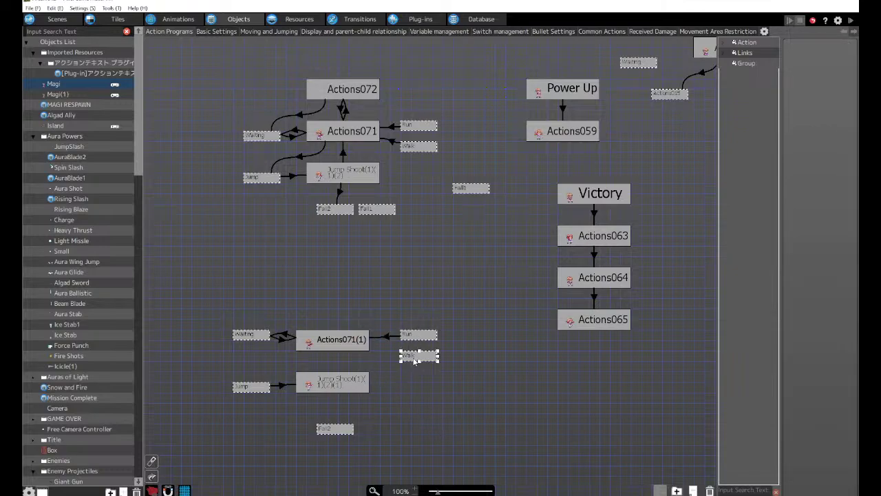
pyautogui.moveTo(417, 356); pyautogui.dragTo(357, 346)
# Link the duplicated Jump Shoot action to the Fall2 node below it with the "If Motion Animation" change condition.
pyautogui.click(338, 195)
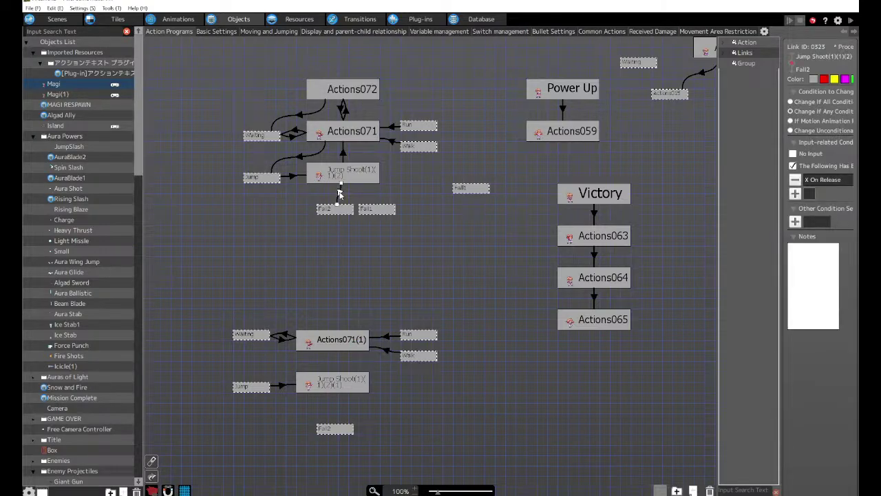
pyautogui.click(337, 385)
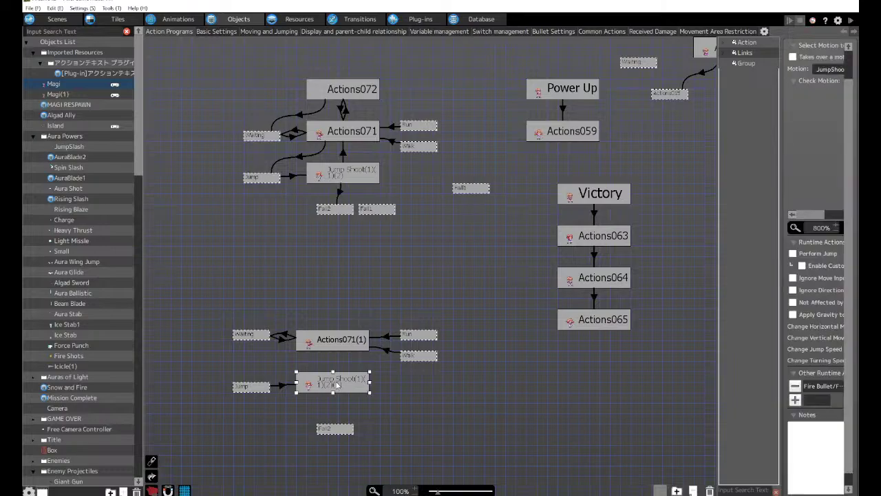
pyautogui.press('l')
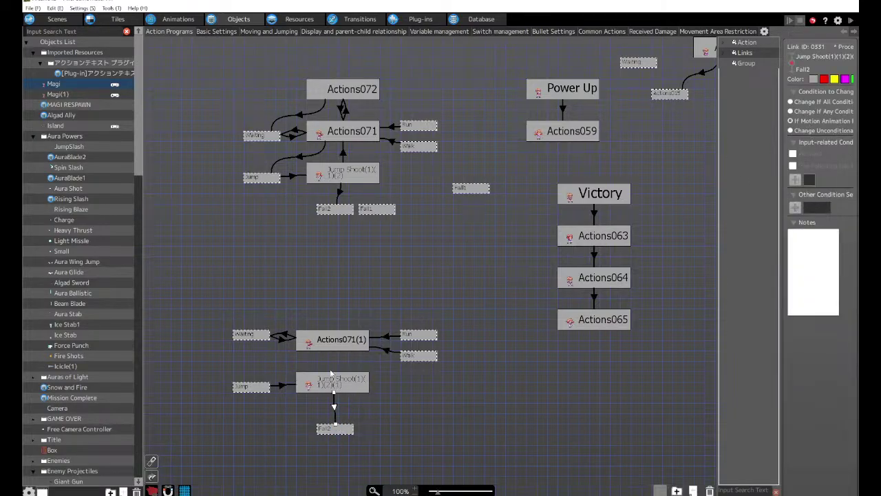
# Check the original Jump Shoot to Actions071 link's conditions and link the duplicated Jump Shoot to Actions071(1).
pyautogui.click(344, 157)
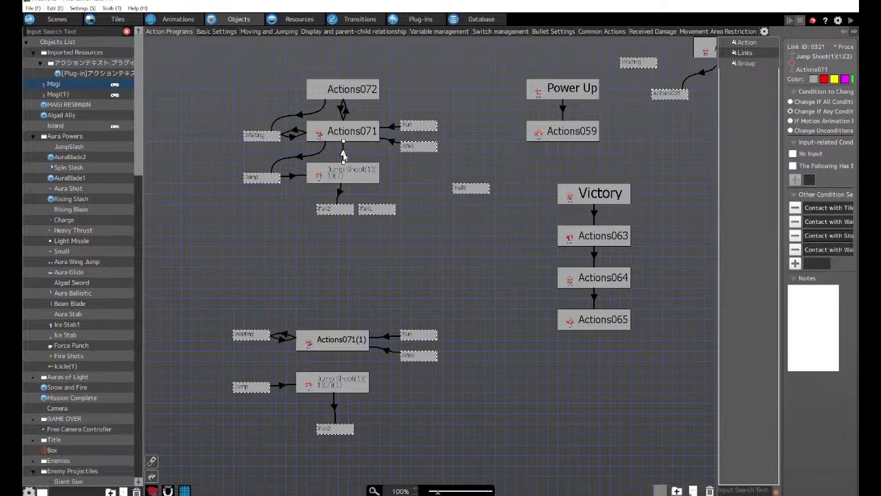
pyautogui.click(332, 388)
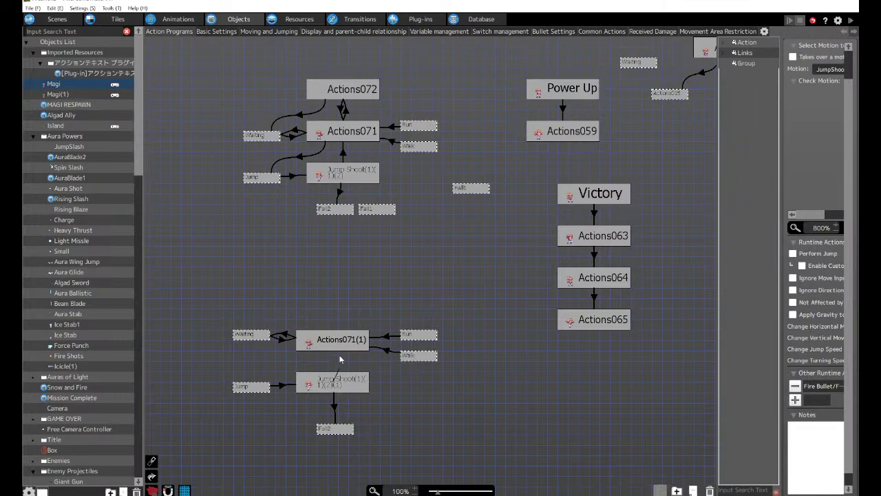
pyautogui.moveTo(335, 375); pyautogui.dragTo(340, 342)
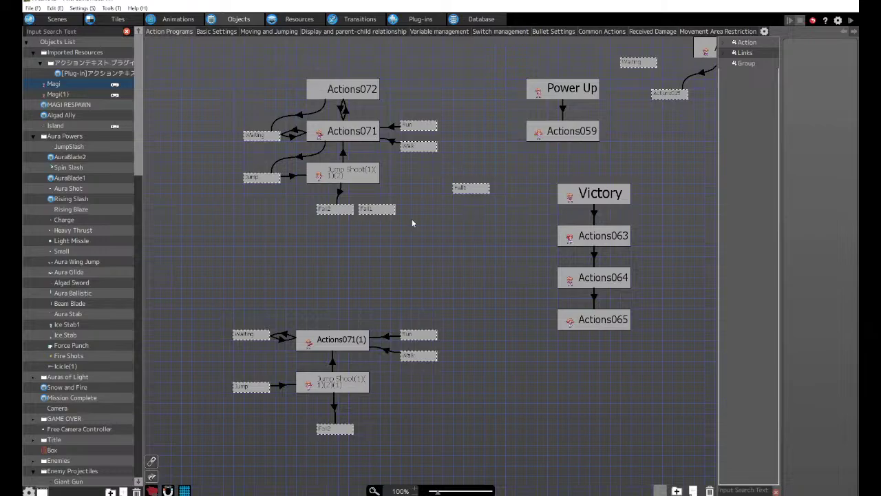
# Run a test play and look through the skill menu for the obtained auras.
pyautogui.click(826, 4)
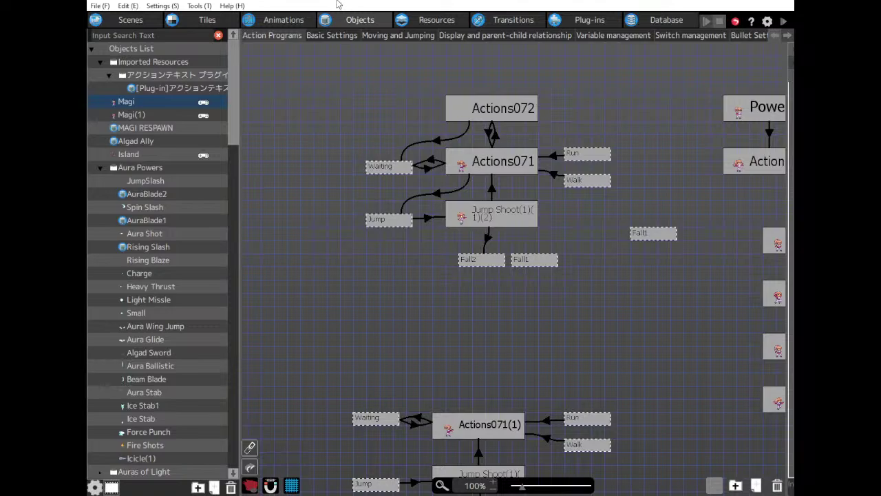
pyautogui.scroll(-2, 483, 332)
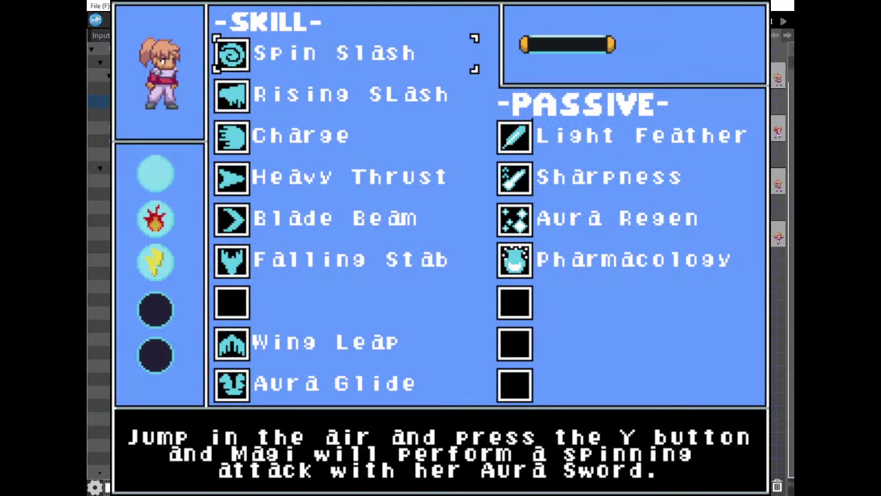
pyautogui.press('Down')
pyautogui.press('Down')
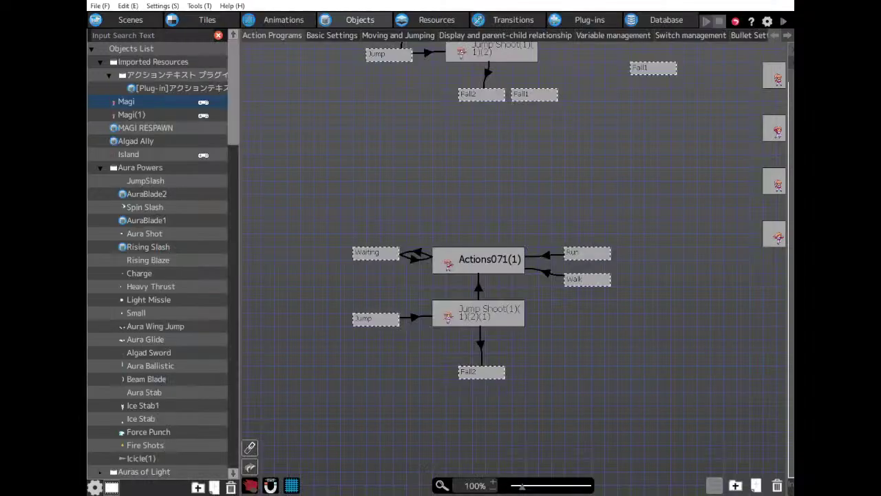
# Turn on the default values of the Ice Obtained and Earth Obtained switches in the AURAS folder.
pyautogui.click(432, 19)
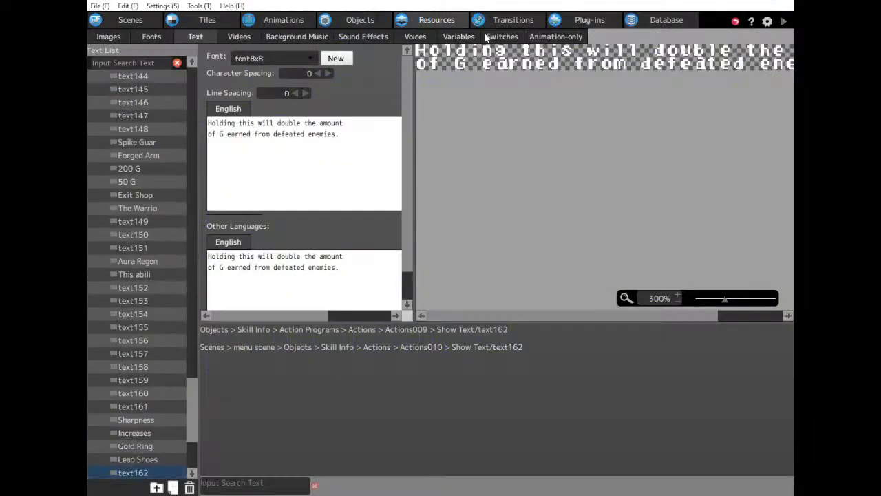
pyautogui.click(502, 37)
pyautogui.scroll(-10, 166, 396)
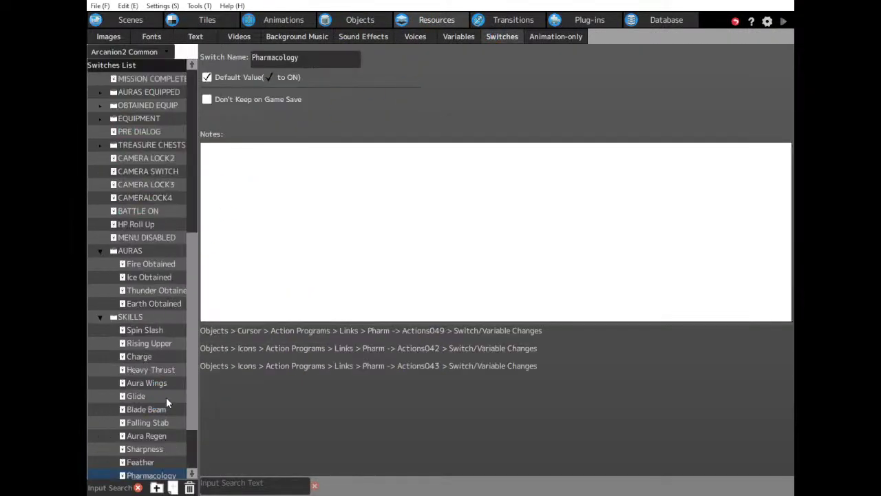
pyautogui.scroll(-1, 161, 406)
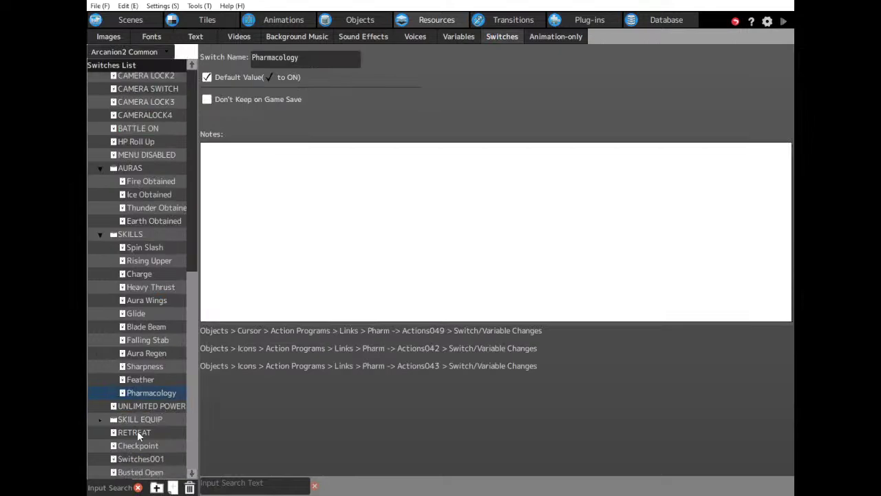
pyautogui.click(134, 193)
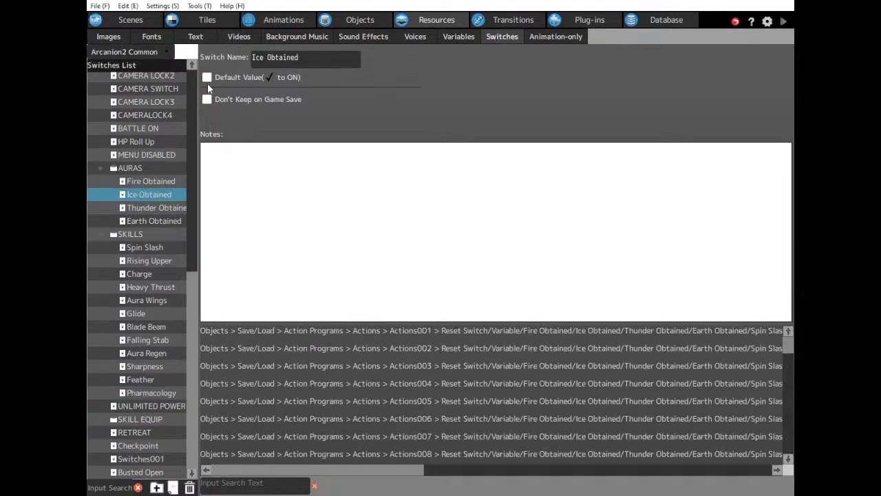
pyautogui.click(151, 220)
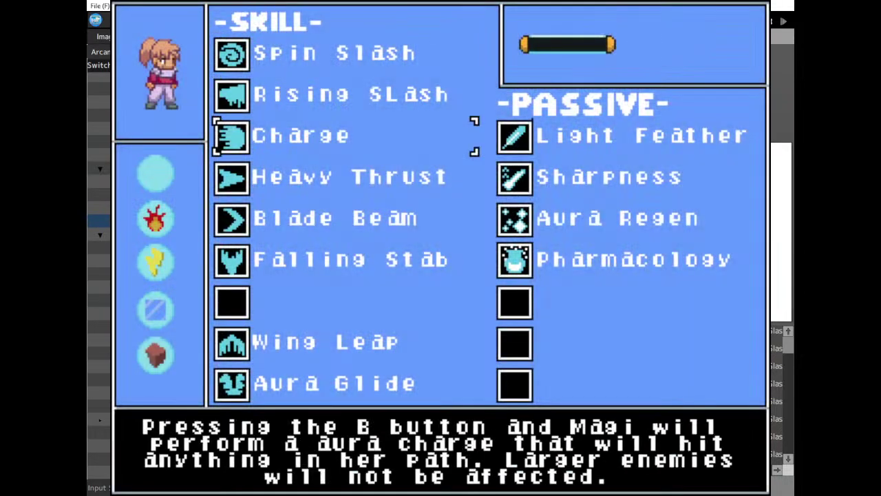
# Select the fire aura in the test play's skill menu and fire repeated shots while standing.
pyautogui.press('Left')
pyautogui.press('Down')
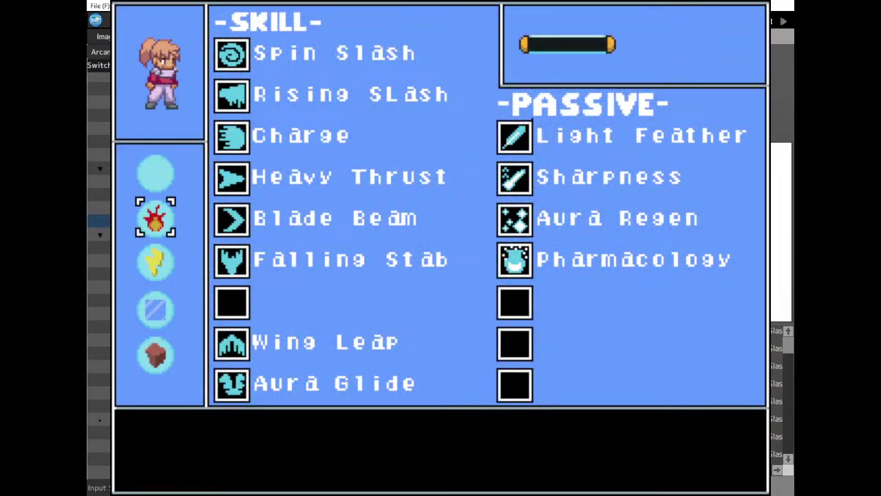
pyautogui.press('z')
pyautogui.press('x')
pyautogui.press('x')
pyautogui.press('x')
pyautogui.press('x')
pyautogui.press('x')
pyautogui.press('x')
pyautogui.press('x')
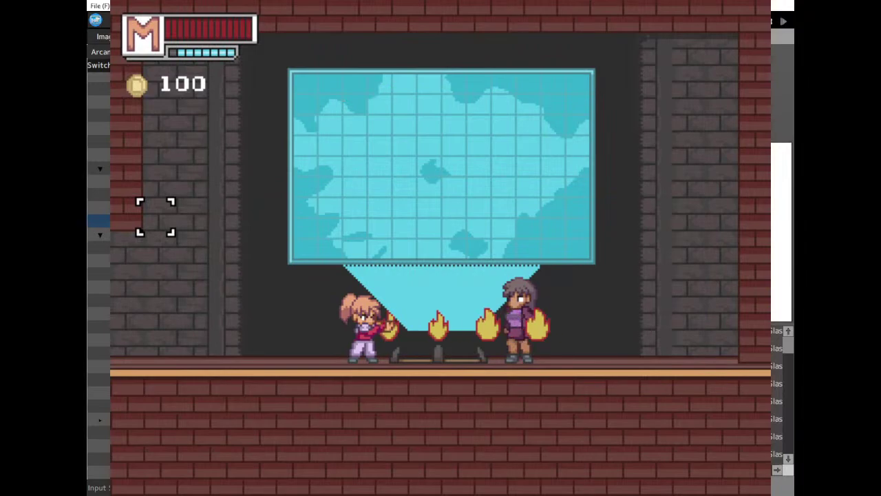
# Test the fire shots in mid-air by jumping toward the right and shooting several times.
pyautogui.press('z')
pyautogui.press('Right')
pyautogui.press('x')
pyautogui.press('x')
pyautogui.press('x')
pyautogui.press('x')
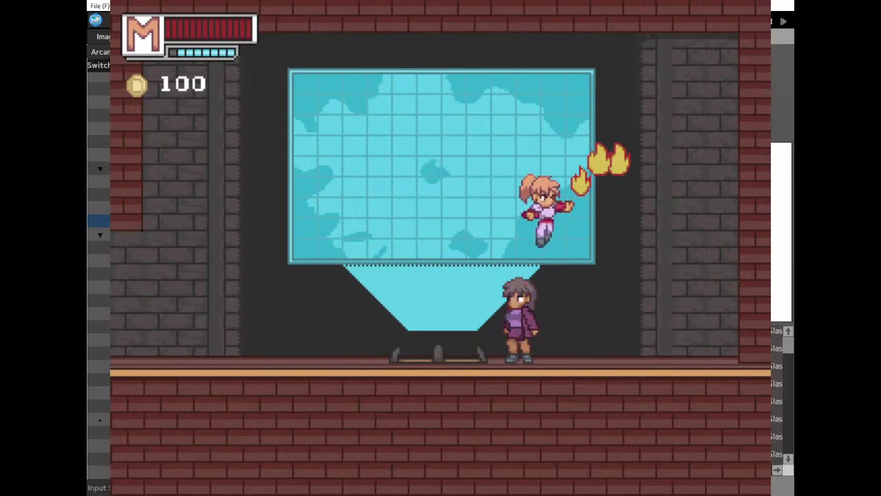
# Test the fire shots in mid-air by jumping alternately toward the left and right and shooting repeatedly.
pyautogui.press('Left')
pyautogui.press('z')
pyautogui.press('x')
pyautogui.press('x')
pyautogui.press('x')
pyautogui.press('x')
pyautogui.press('x')
pyautogui.press('Right')
pyautogui.press('z')
pyautogui.press('x')
pyautogui.press('x')
pyautogui.press('x')
pyautogui.press('x')
pyautogui.press('x')
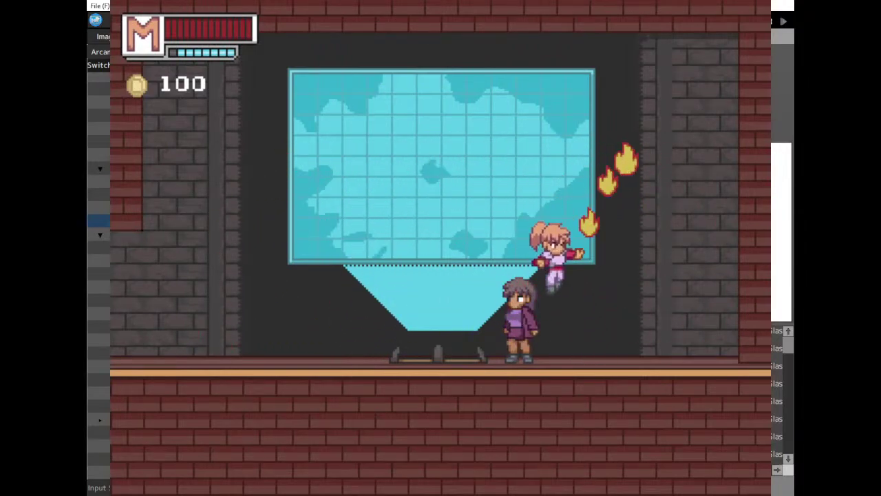
pyautogui.press('Left')
pyautogui.press('z')
pyautogui.press('x')
pyautogui.press('x')
pyautogui.press('x')
pyautogui.press('x')
pyautogui.press('x')
pyautogui.press('x')
pyautogui.press('Right')
pyautogui.press('z')
pyautogui.press('x')
pyautogui.press('x')
pyautogui.press('x')
pyautogui.press('x')
pyautogui.press('x')
pyautogui.press('x')
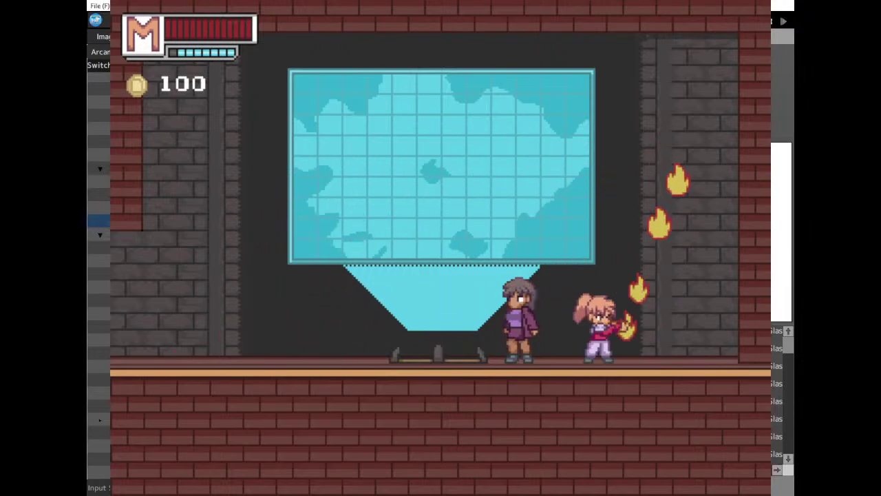
# Jump across the stage toward its left side while firing repeated shots, and finish with shots toward the right.
pyautogui.press('z')
pyautogui.press('Left')
pyautogui.press('x')
pyautogui.press('x')
pyautogui.press('x')
pyautogui.press('x')
pyautogui.press('z')
pyautogui.press('x')
pyautogui.press('x')
pyautogui.press('x')
pyautogui.press('z')
pyautogui.press('x')
pyautogui.press('x')
pyautogui.press('x')
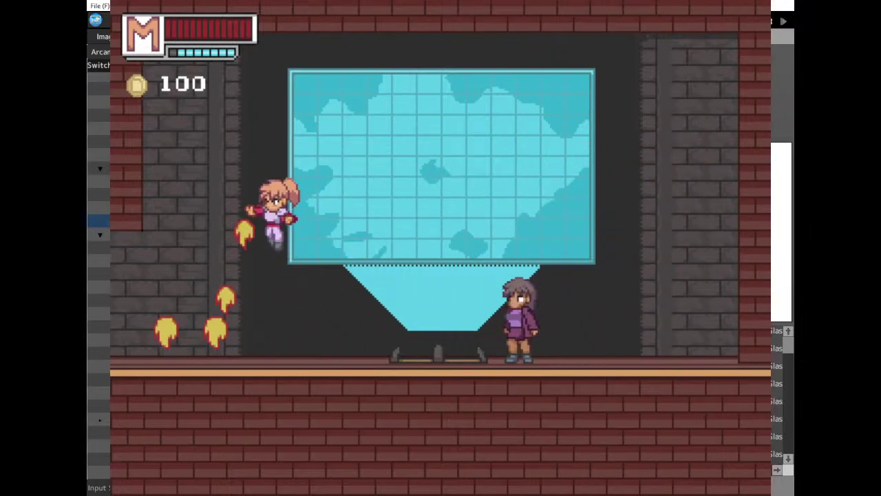
pyautogui.press('Right')
pyautogui.press('x')
pyautogui.press('x')
# Select the ice aura in the test play's skill menu and return to the stage.
pyautogui.press('Escape')
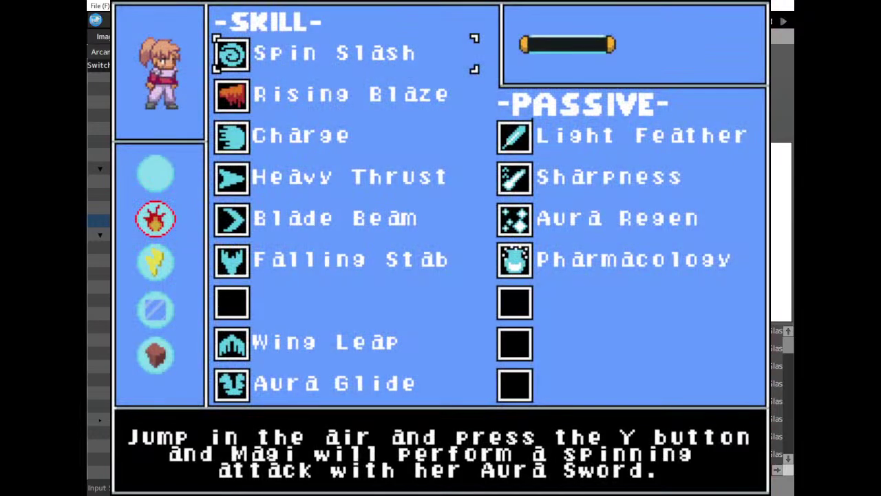
pyautogui.press('Down')
pyautogui.press('Left')
pyautogui.press('Up')
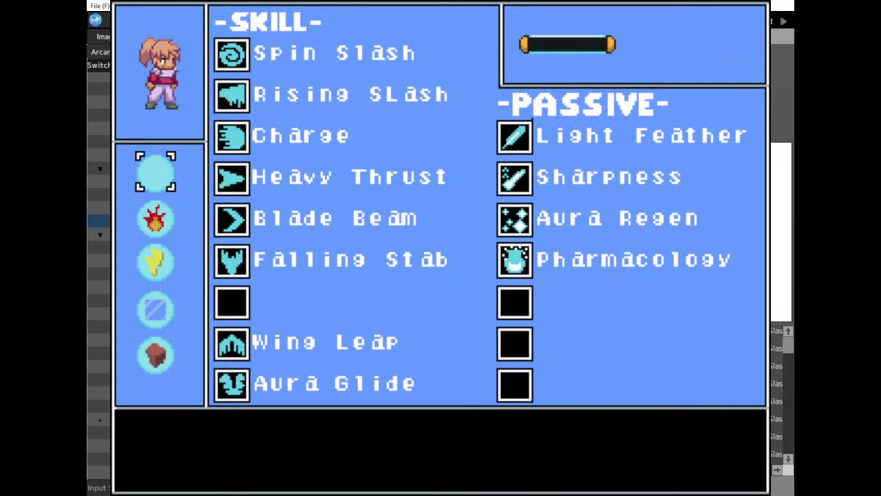
pyautogui.press('Down')
pyautogui.press('Down')
pyautogui.press('Down')
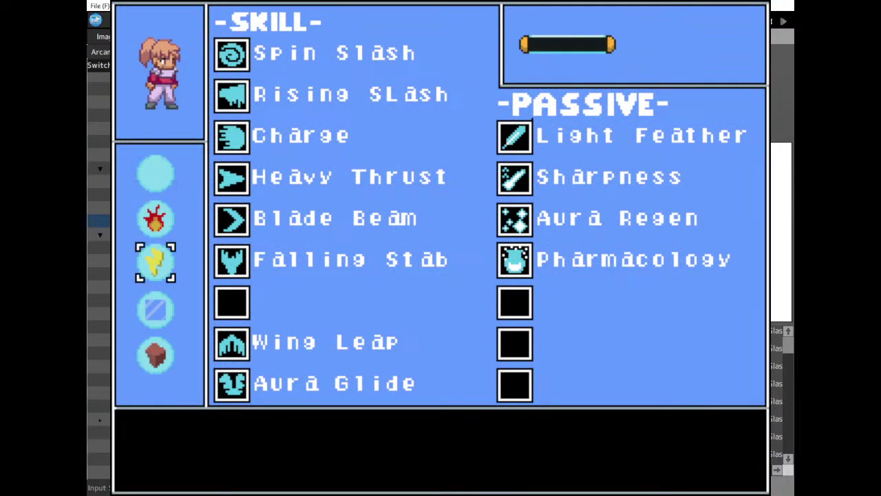
pyautogui.press('z')
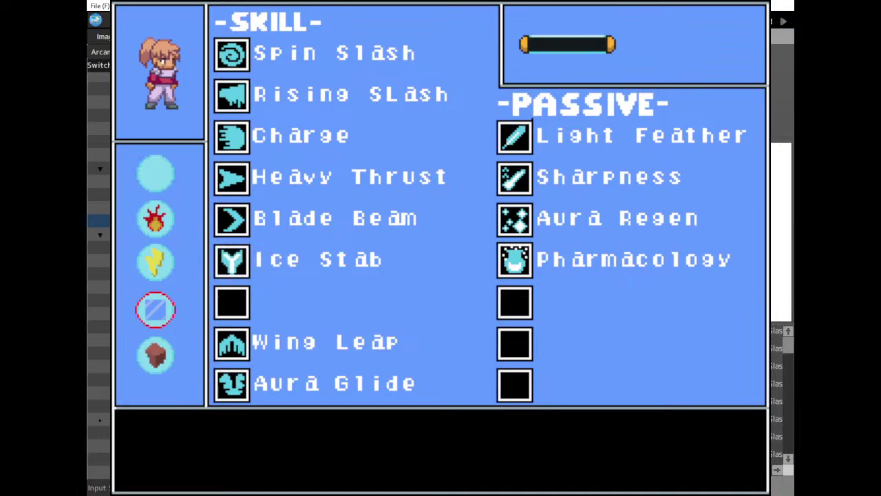
pyautogui.press('x')
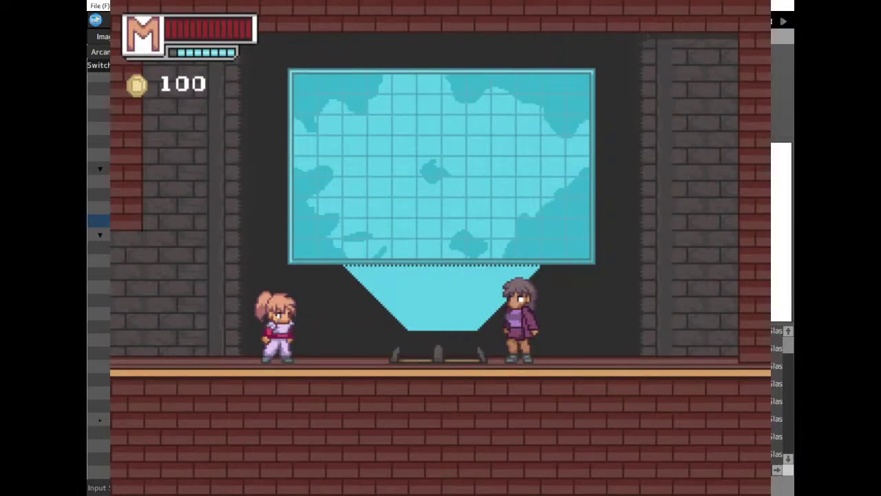
# Try out Magi's moves with the ice aura active and close the test play.
pyautogui.press('z')
pyautogui.press('z')
pyautogui.press('z')
pyautogui.press('z')
pyautogui.click(747, 2)
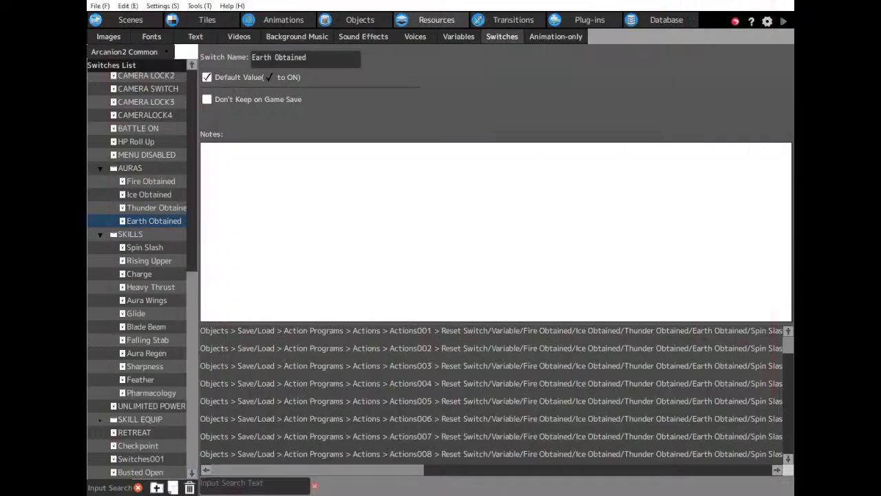
# Inspect the switch/variable condition of the link from Run to Actions071(1) in Magi's action program.
pyautogui.click(351, 20)
pyautogui.moveTo(451, 80); pyautogui.dragTo(594, 17)
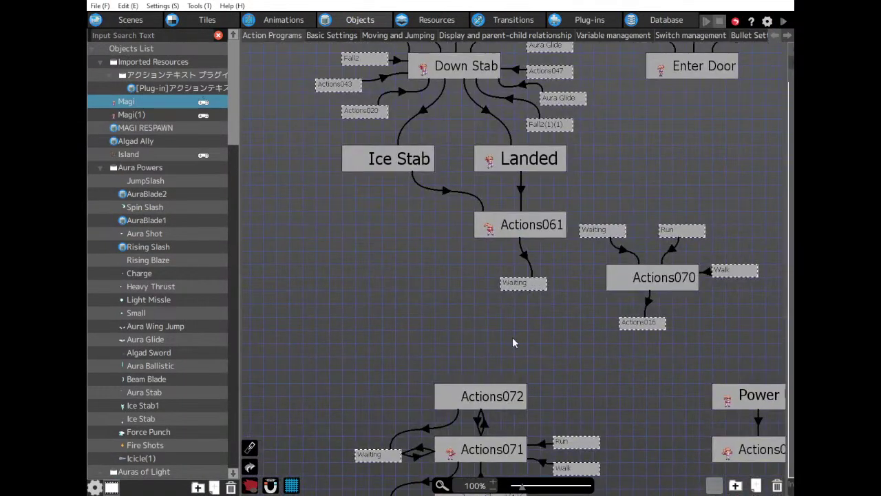
pyautogui.moveTo(516, 358); pyautogui.dragTo(487, 180)
pyautogui.scroll(-5, 488, 184)
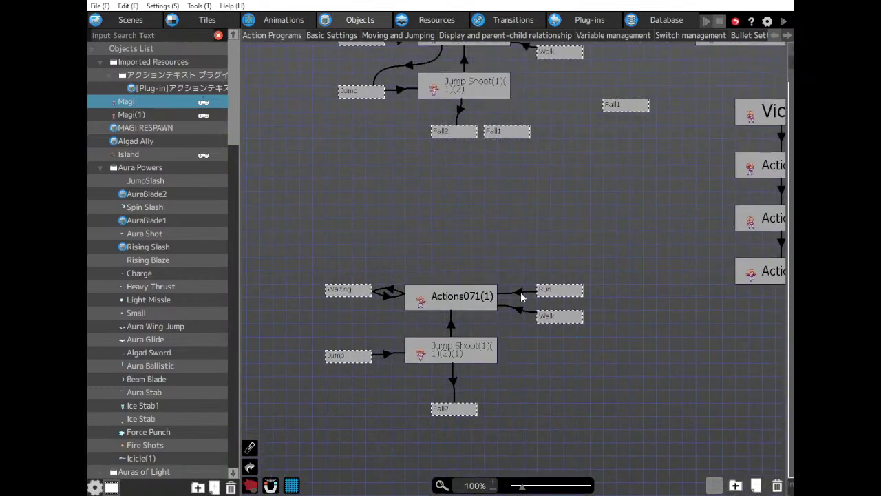
pyautogui.click(521, 292)
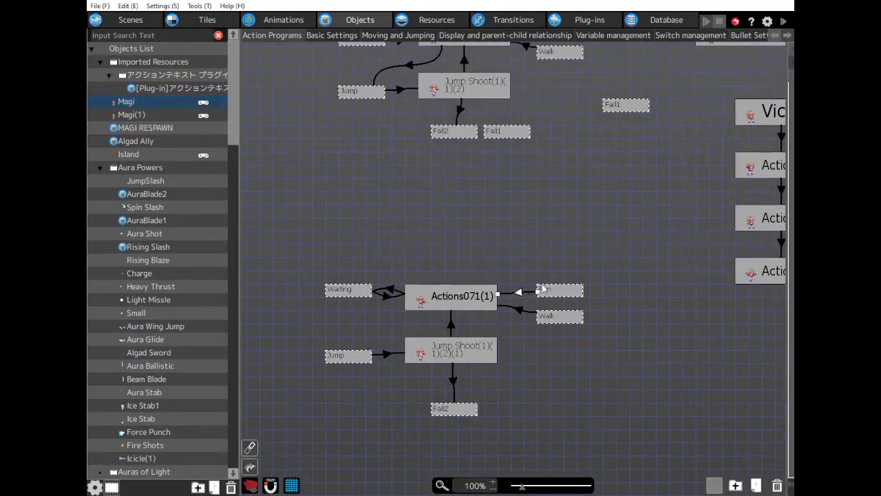
pyautogui.click(791, 173)
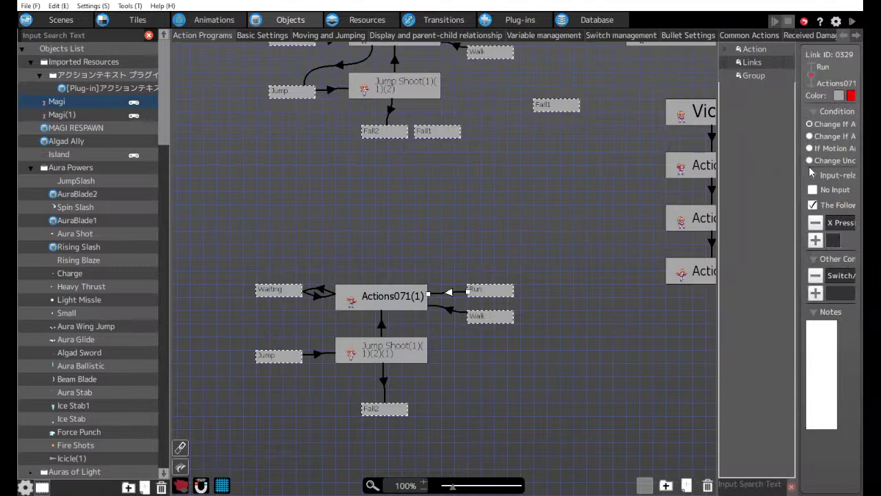
pyautogui.click(718, 165)
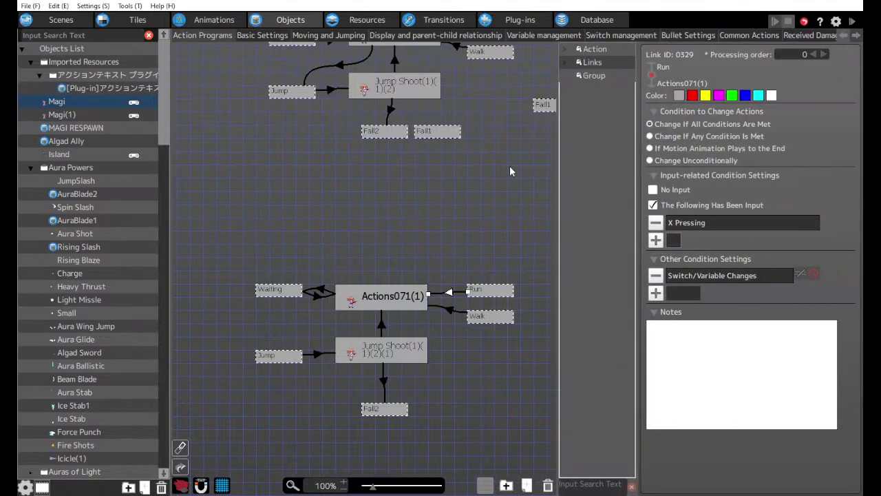
pyautogui.click(712, 275)
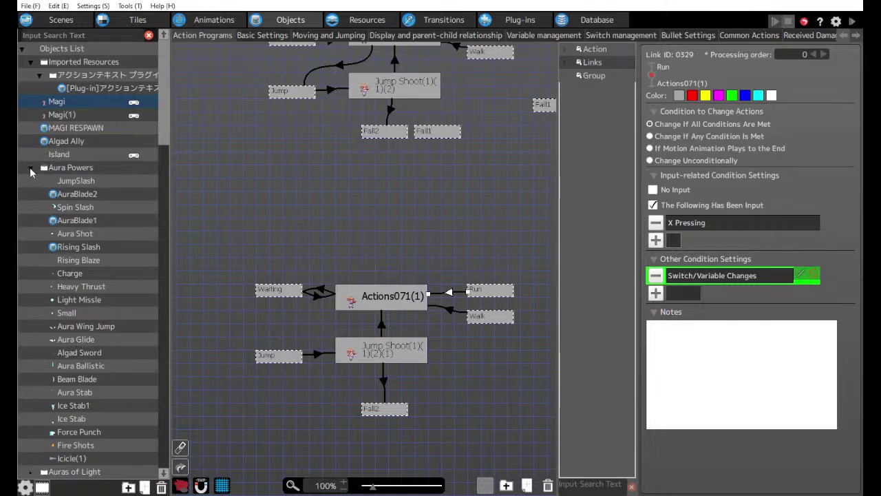
# Open the Icons object in the Systems folder and look through its action program.
pyautogui.scroll(-8, 88, 268)
pyautogui.scroll(-10, 88, 268)
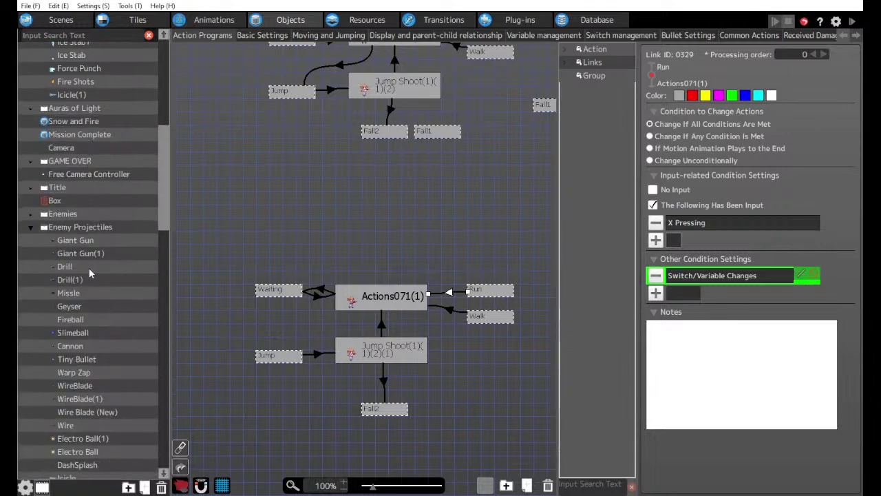
pyautogui.scroll(-9, 89, 269)
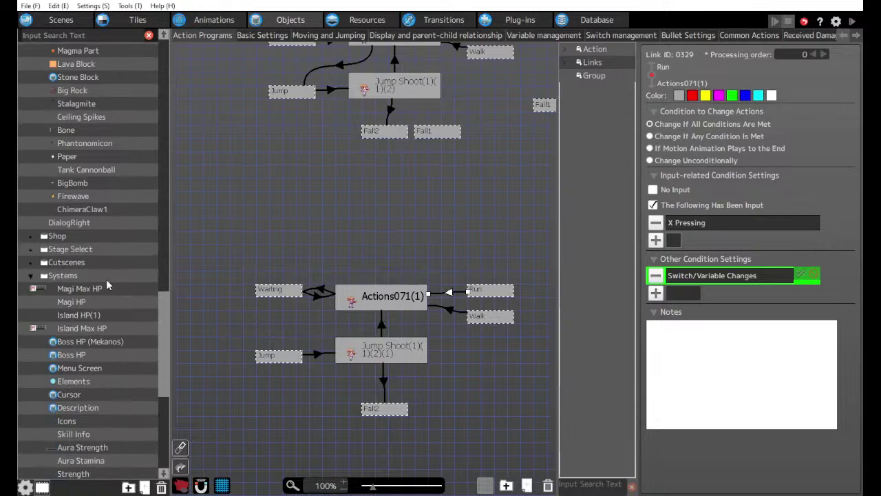
pyautogui.scroll(-2, 107, 284)
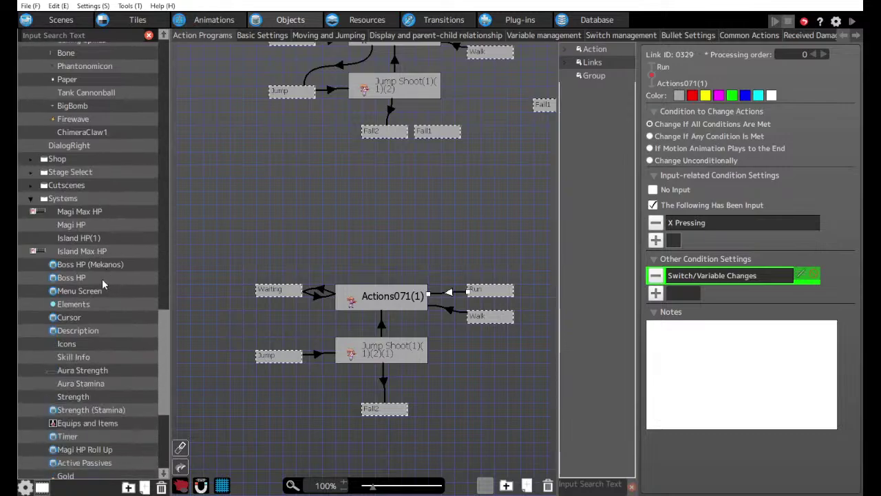
pyautogui.click(73, 345)
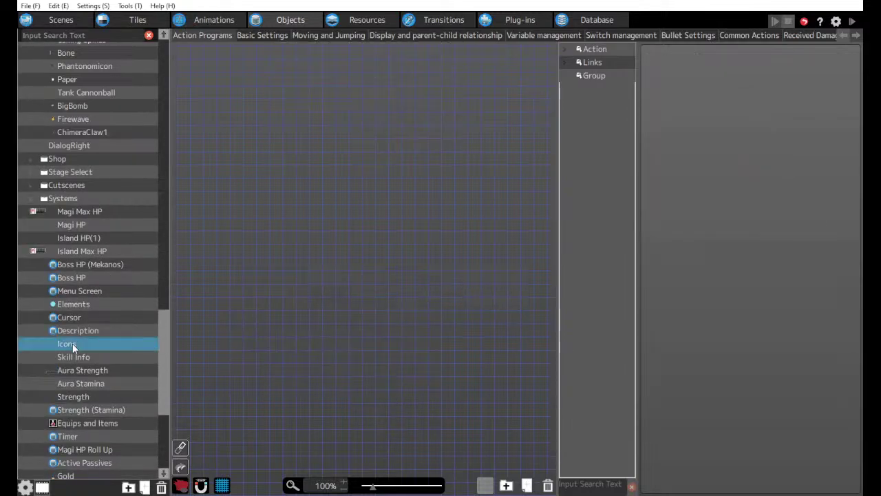
pyautogui.scroll(-4, 445, 269)
pyautogui.scroll(-7, 442, 273)
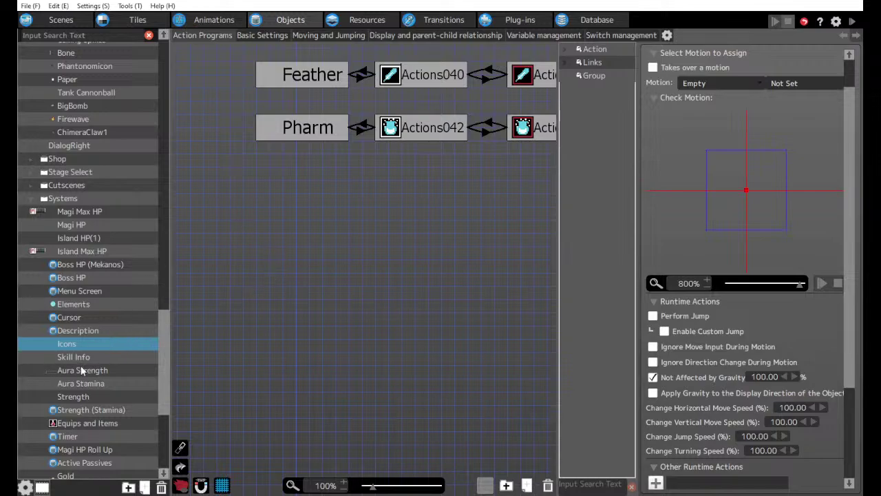
# Open the Cursor object's action program and inspect the switch changes of Actions029, linked to Default.
pyautogui.click(68, 318)
pyautogui.scroll(-5, 270, 295)
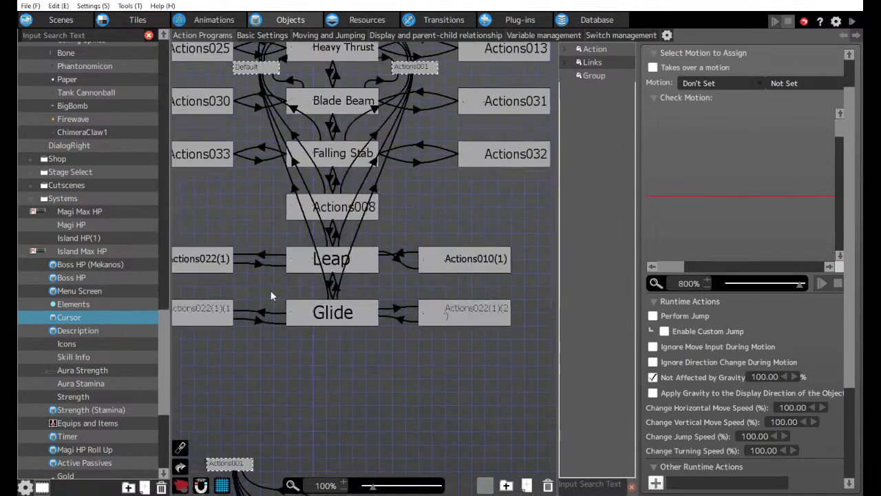
pyautogui.scroll(10, 271, 295)
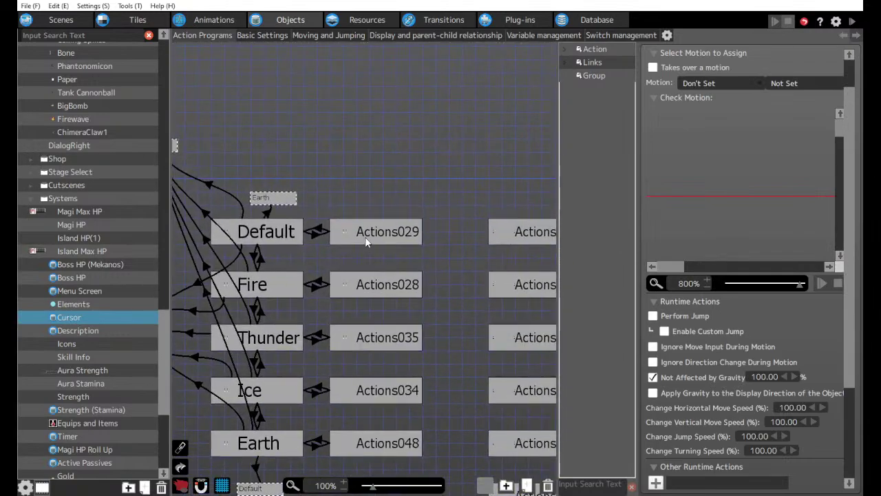
pyautogui.click(369, 237)
pyautogui.scroll(-2, 704, 407)
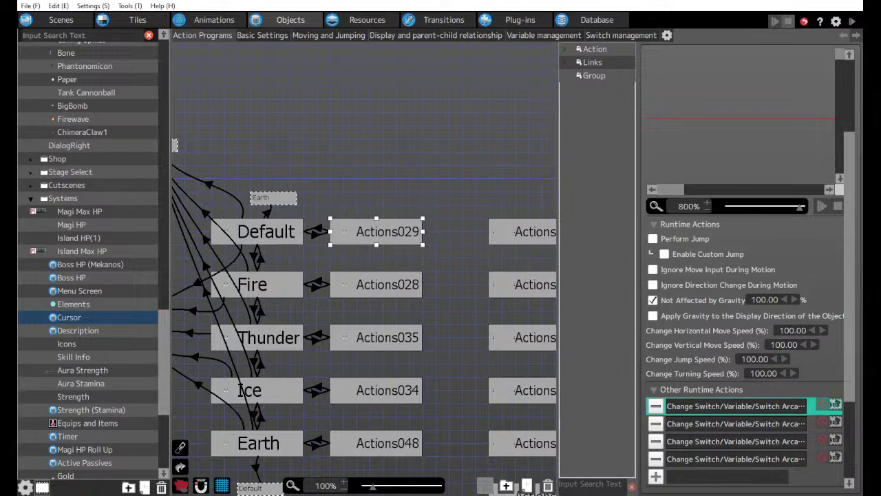
pyautogui.click(697, 424)
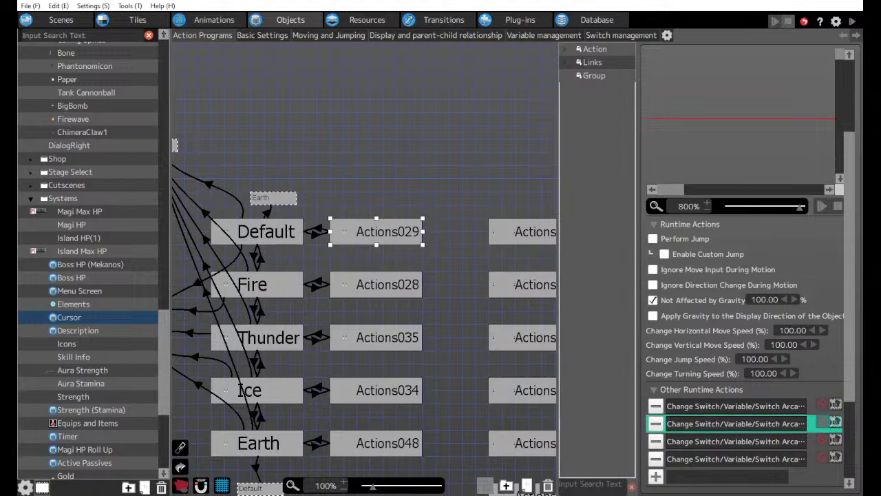
pyautogui.click(714, 440)
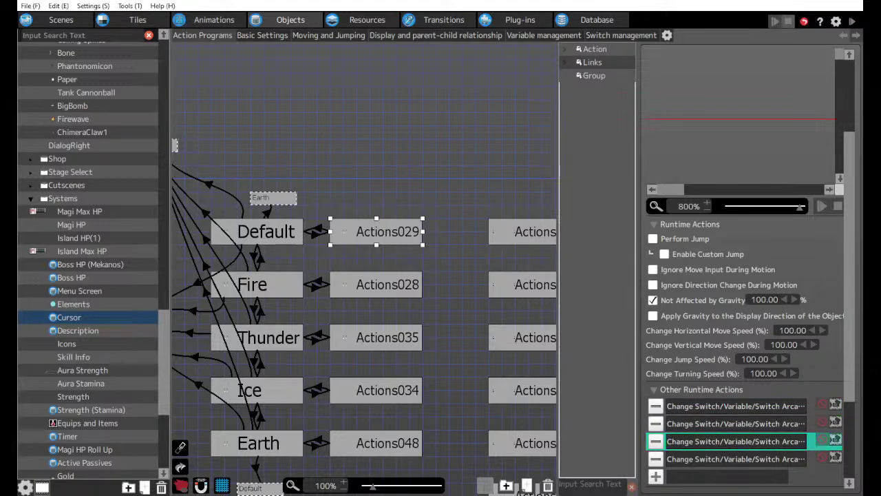
# Inspect the switch changes run by the Cursor's Actions028, linked to Fire.
pyautogui.click(380, 293)
pyautogui.click(740, 439)
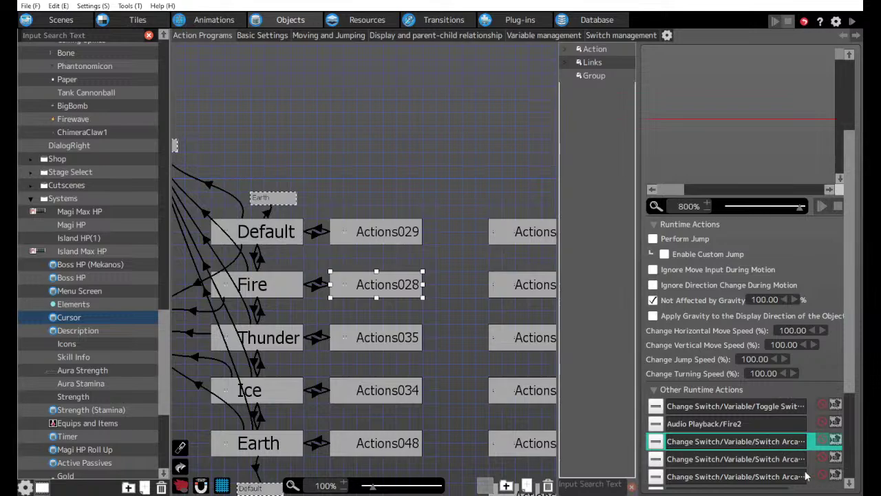
pyautogui.click(762, 458)
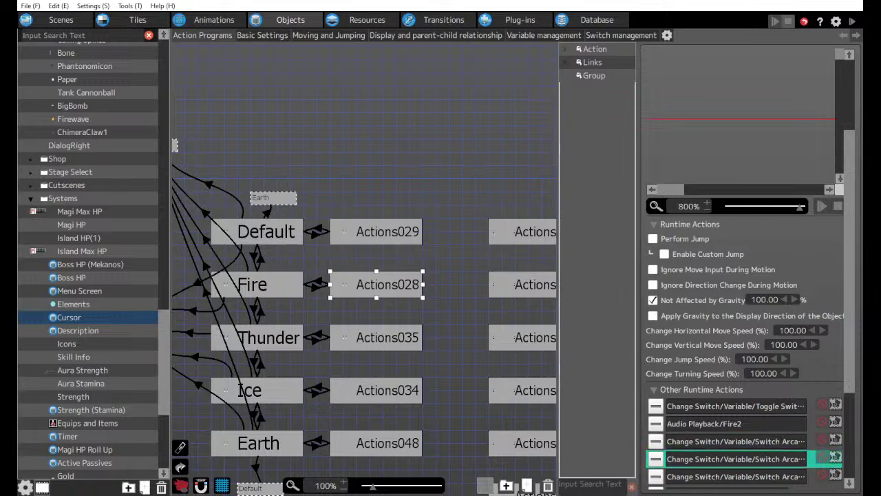
pyautogui.click(708, 480)
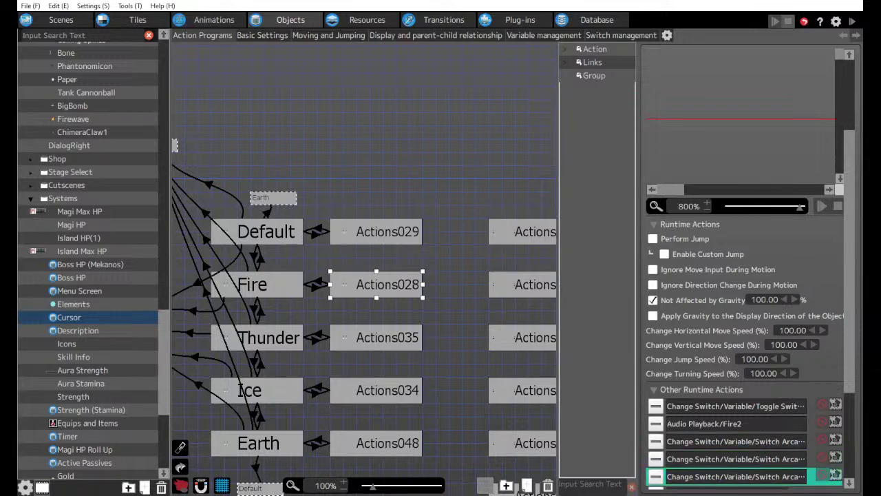
# Inspect the switch toggle run by the Cursor's Actions034, linked to Ice.
pyautogui.click(378, 390)
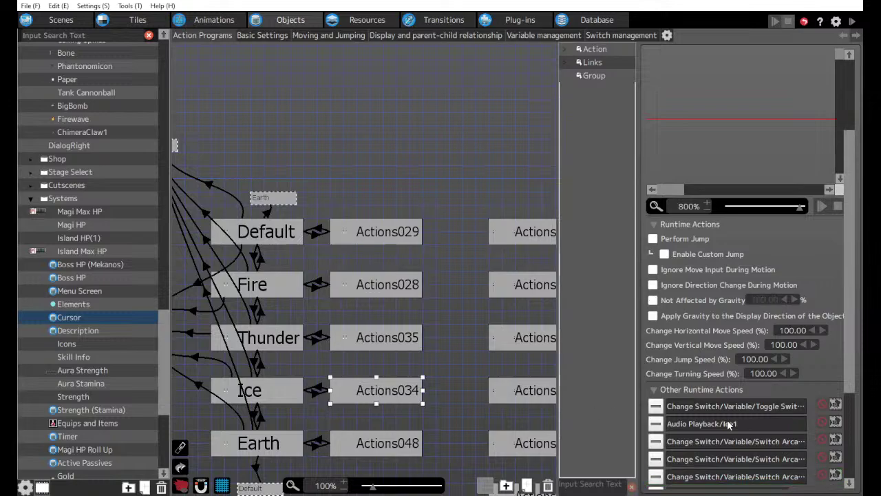
pyautogui.click(732, 408)
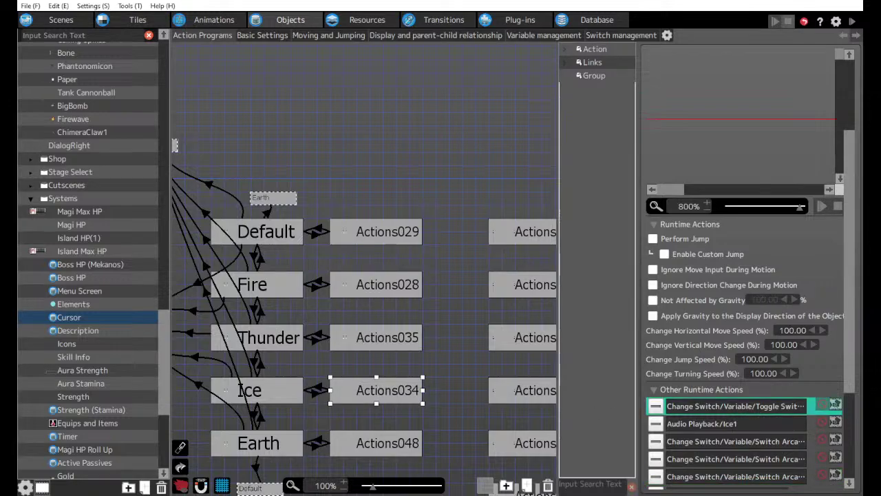
# Check the three Switch changes listed after Audio Playback/Ice1 in Actions034, the action linked to the Cursor object's Ice action.
pyautogui.click(692, 441)
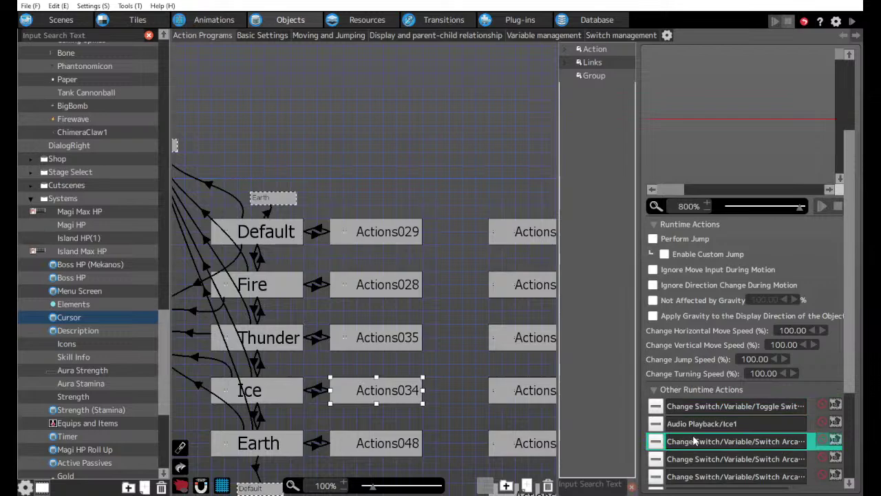
pyautogui.click(772, 457)
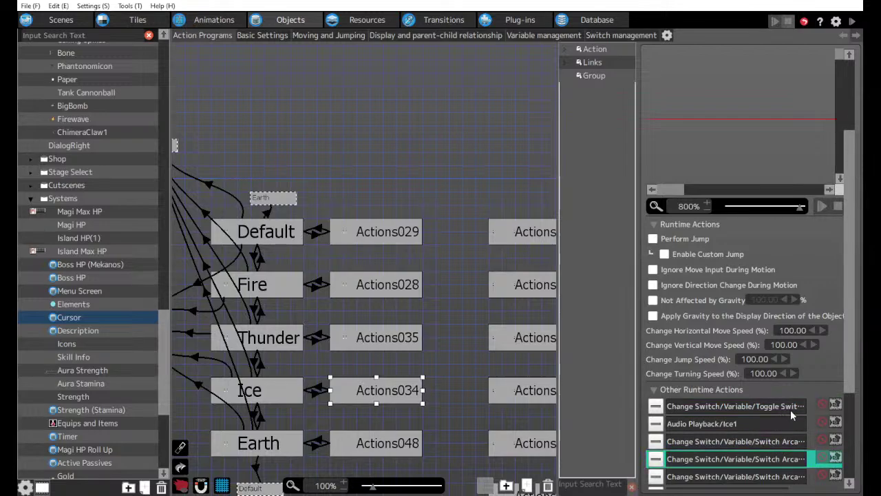
pyautogui.click(745, 475)
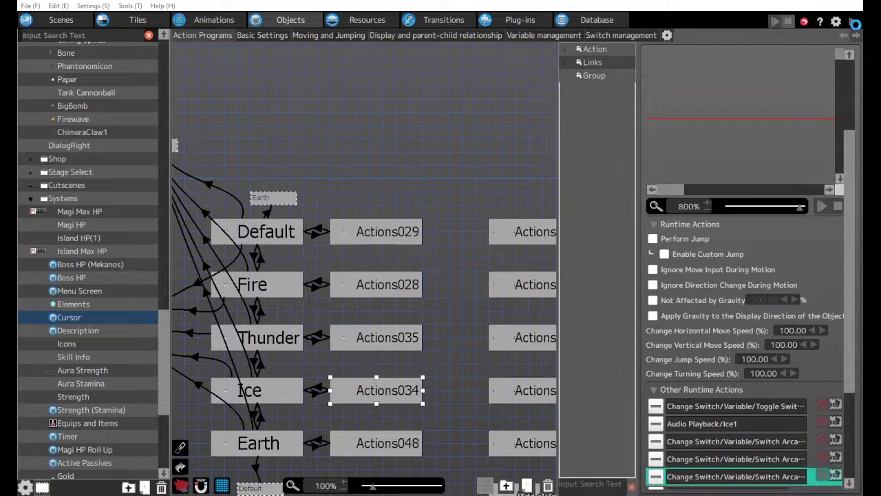
# Check the Switch changes in Actions035, the action linked to the Cursor object's Thunder action.
pyautogui.click(380, 342)
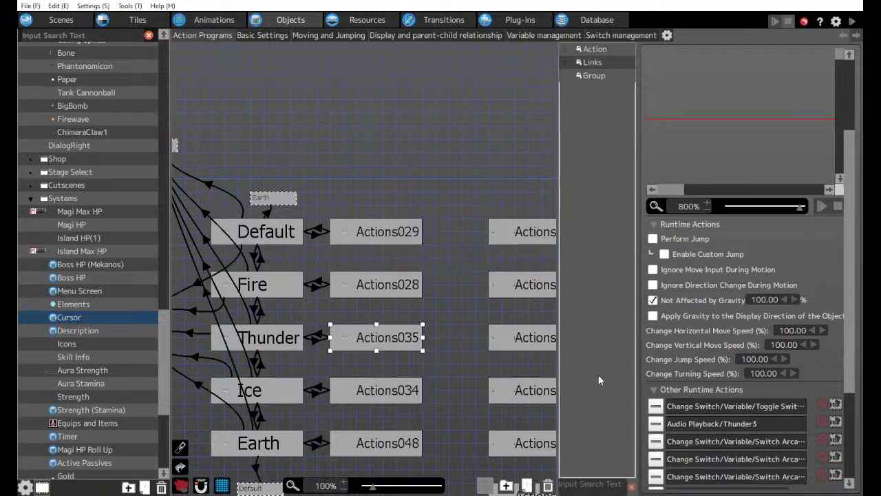
pyautogui.click(757, 443)
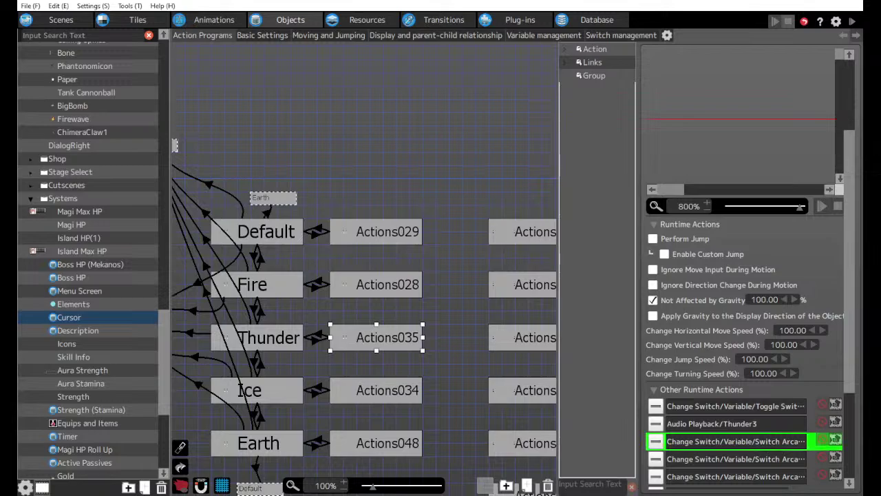
pyautogui.doubleClick(707, 458)
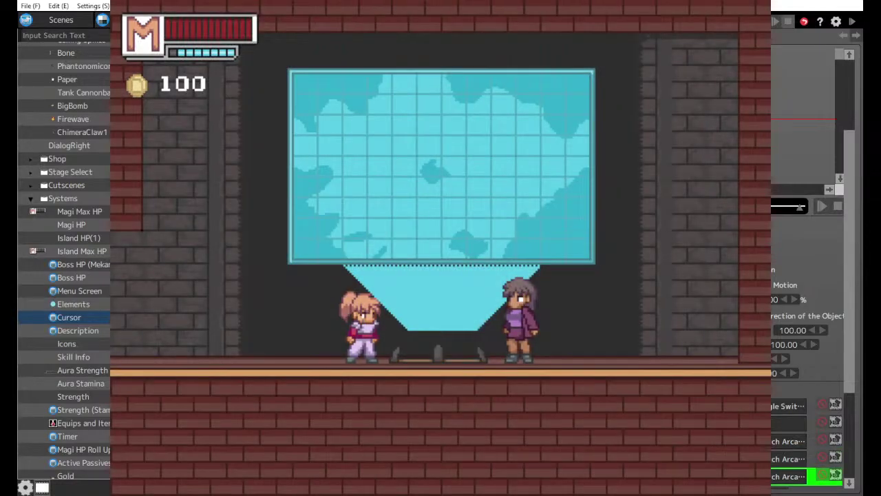
# In the test play, choose the Ice element in the skill menu, try the attack, and end the test.
pyautogui.press('Return')
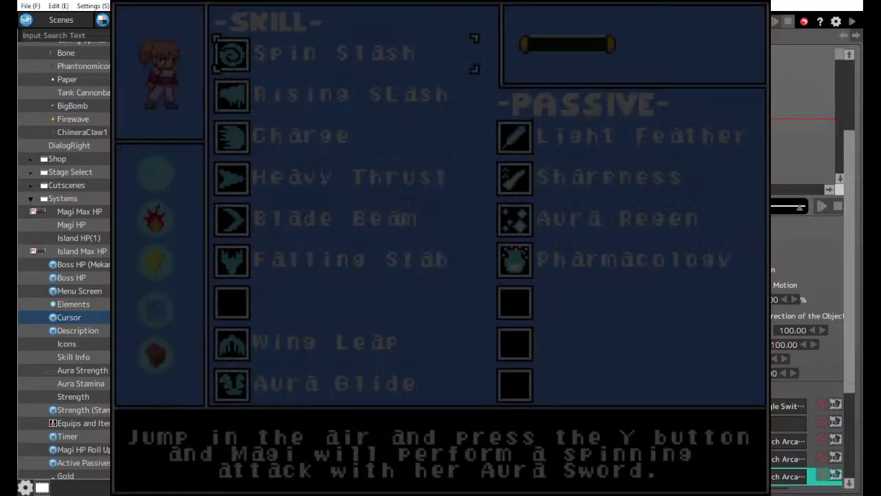
pyautogui.press('Left')
pyautogui.press('Down')
pyautogui.press('Down')
pyautogui.press('Down')
pyautogui.press('Return')
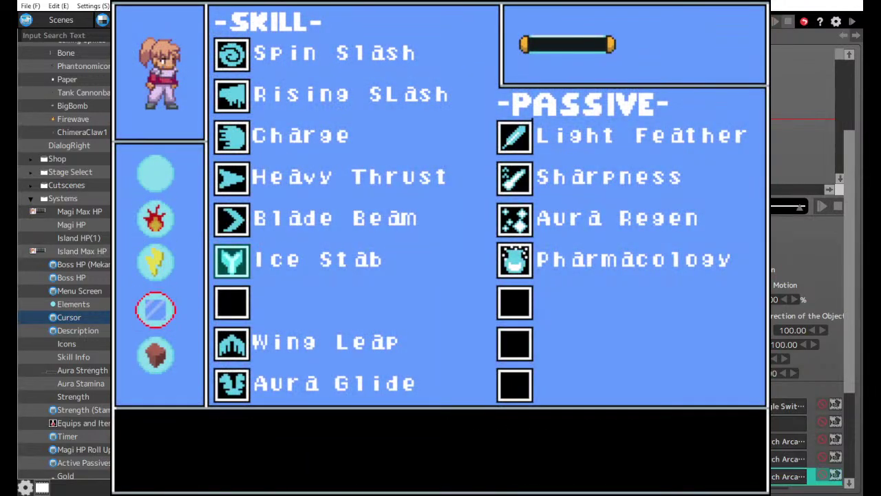
pyautogui.press('Escape')
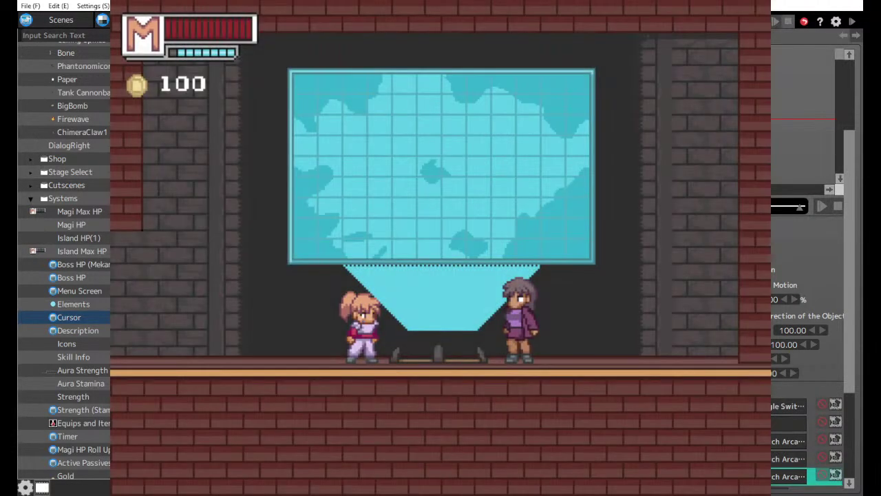
pyautogui.press('z')
pyautogui.press('z')
pyautogui.press('Escape')
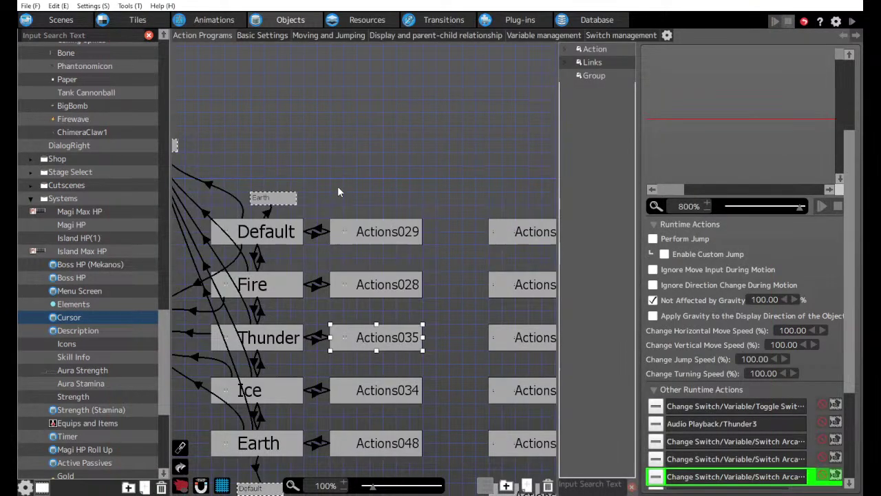
# Check the first Change Switch/Variable runtime action of Actions034, the action linked to Ice.
pyautogui.click(346, 390)
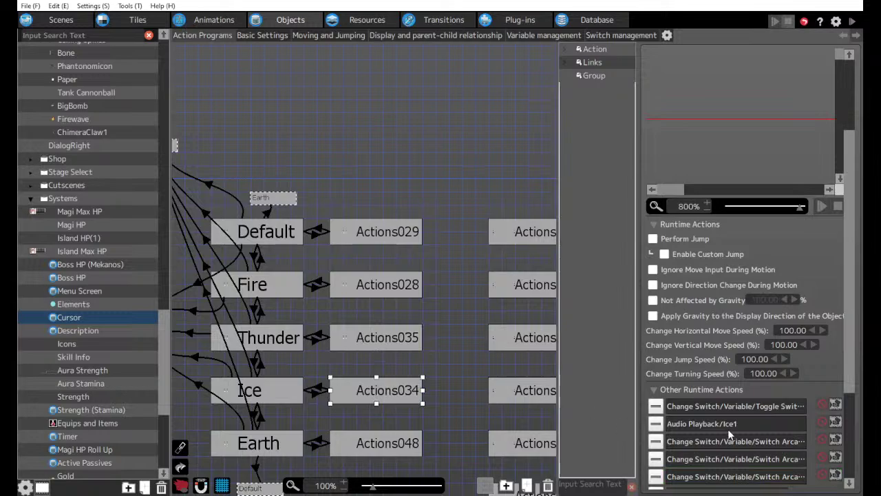
pyautogui.click(735, 408)
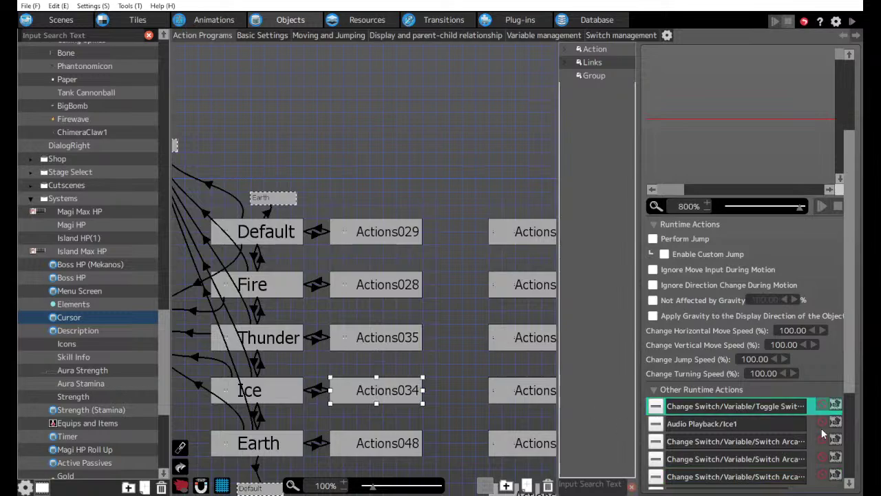
pyautogui.scroll(-2, 386, 392)
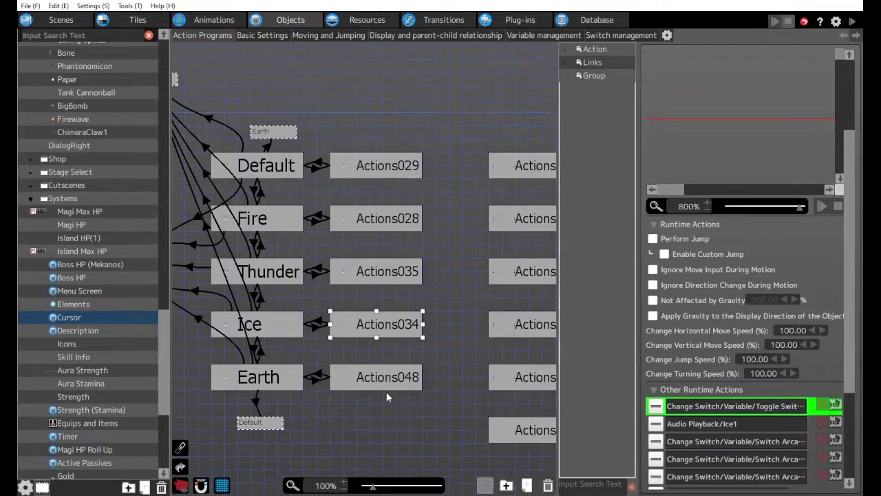
pyautogui.moveTo(329, 372); pyautogui.dragTo(424, 332, button='middle')
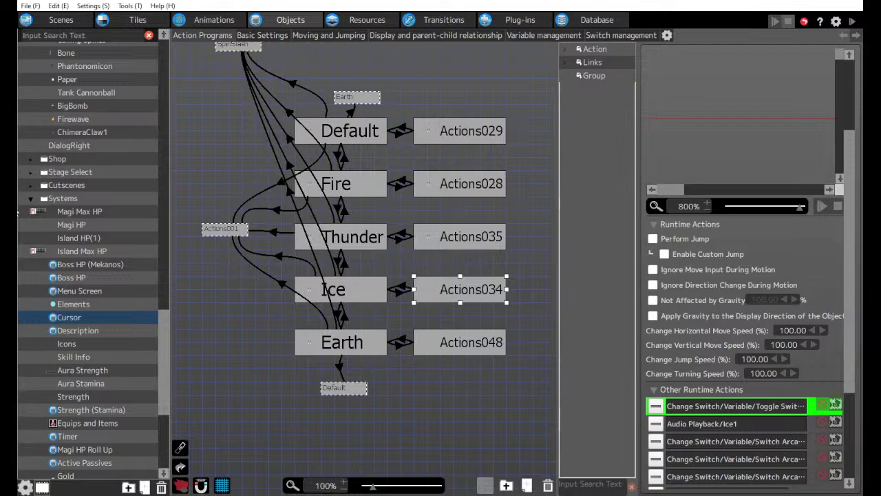
# Bring up the action program of the Magi object from the objects list.
pyautogui.scroll(5, 89, 146)
pyautogui.scroll(-4, 90, 138)
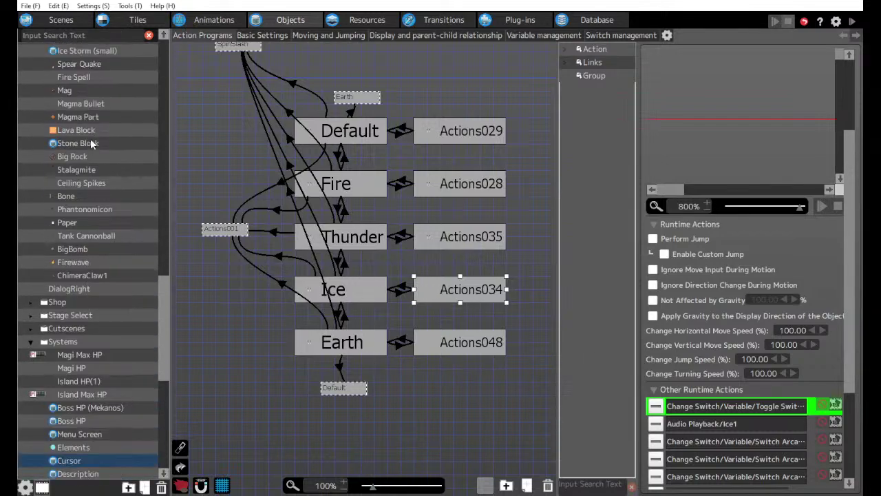
pyautogui.scroll(15, 74, 256)
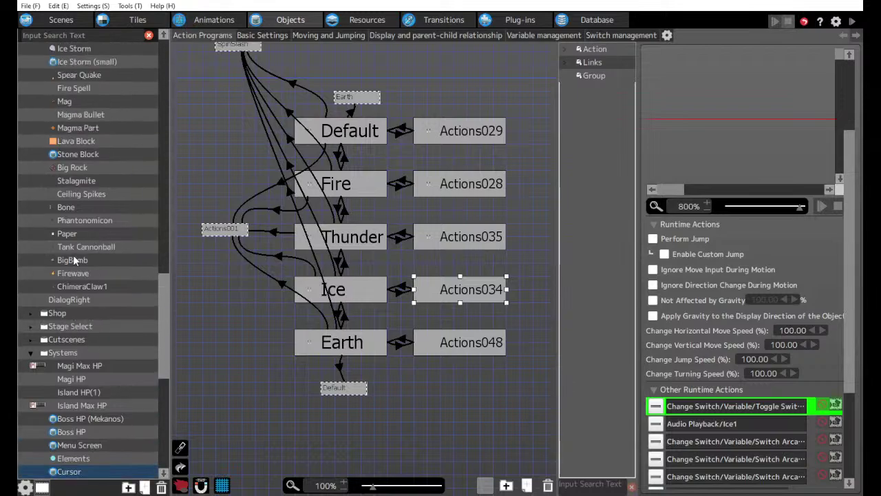
pyautogui.scroll(15, 71, 247)
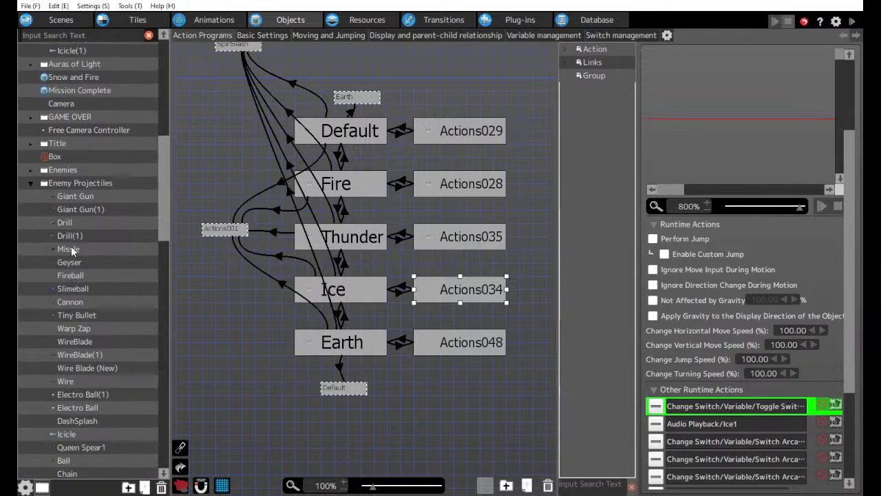
pyautogui.scroll(3, 68, 231)
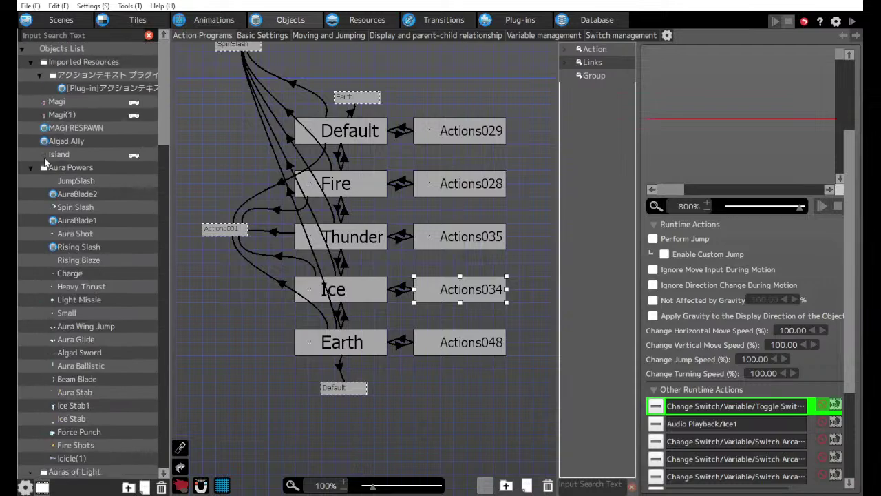
pyautogui.click(61, 91)
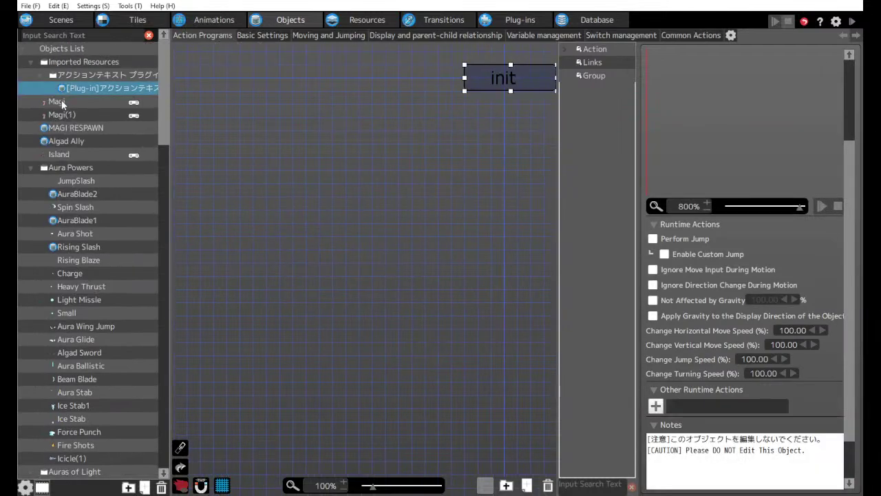
pyautogui.click(61, 101)
# Open the Switch/Variable Changes condition on the link from Run to Actions071.
pyautogui.moveTo(238, 307); pyautogui.dragTo(495, 96, button='middle')
pyautogui.moveTo(294, 276); pyautogui.dragTo(430, 123, button='middle')
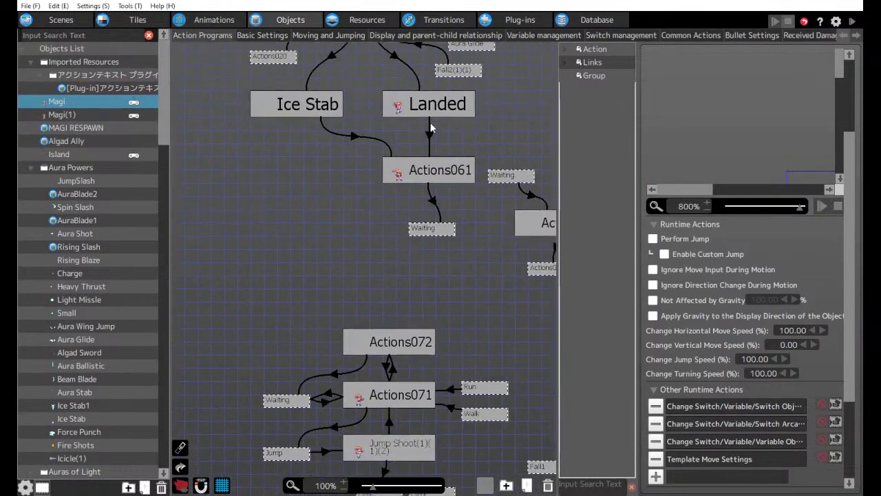
pyautogui.moveTo(362, 283); pyautogui.dragTo(383, 135, button='middle')
pyautogui.click(472, 242)
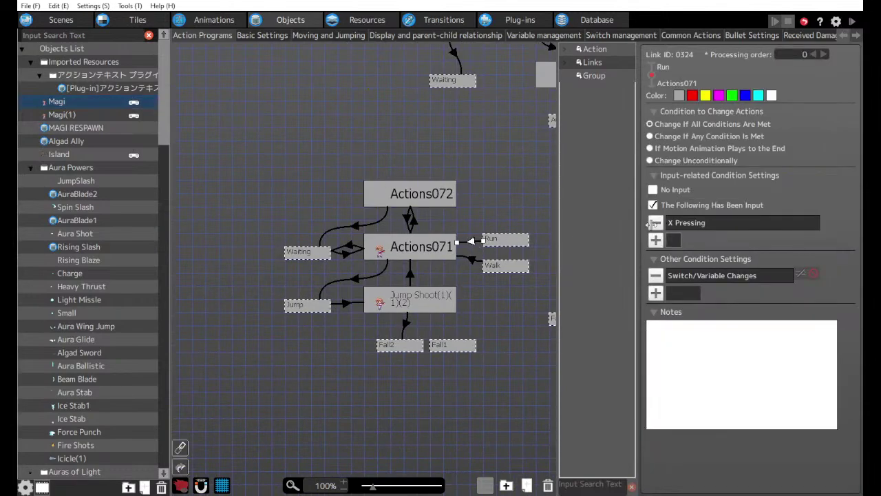
pyautogui.click(739, 275)
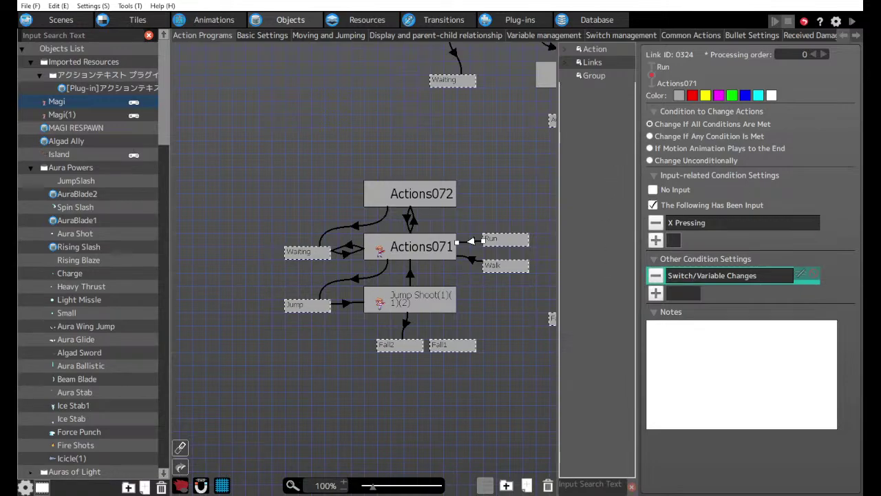
# Paste a copy of the Actions071 and Jump Shoot group below the original and inspect its incoming Run and Waiting links.
pyautogui.scroll(-3, 433, 295)
pyautogui.hotkey('ctrl', 'v')
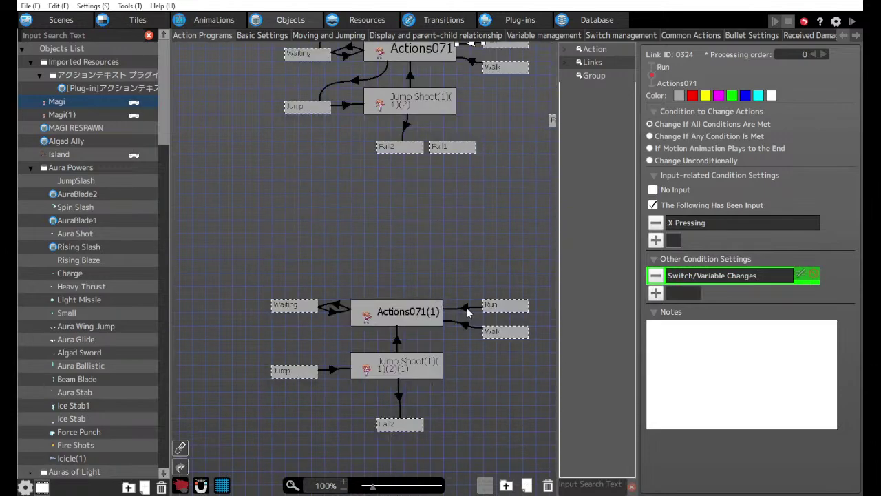
pyautogui.click(466, 307)
pyautogui.click(332, 314)
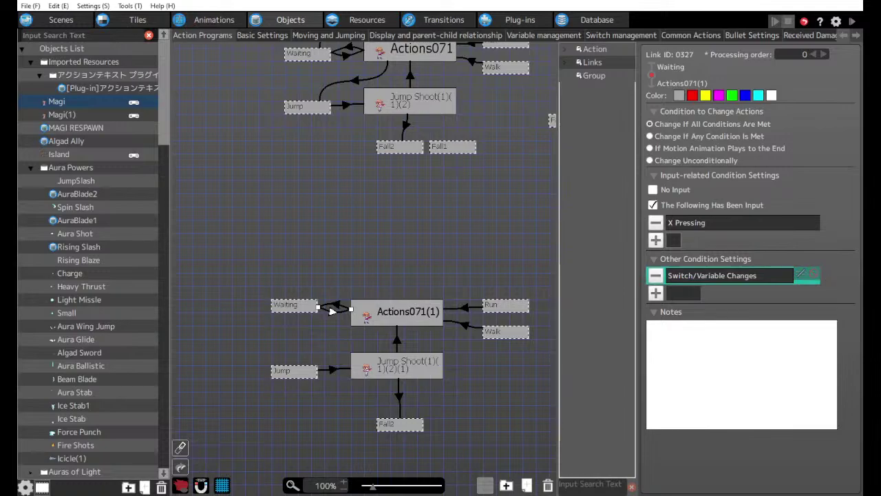
# Set the Fire Bullet action in Actions071(1) to Ice Spread and open the Fire Bullet action of the copied Jump Shoot.
pyautogui.click(386, 318)
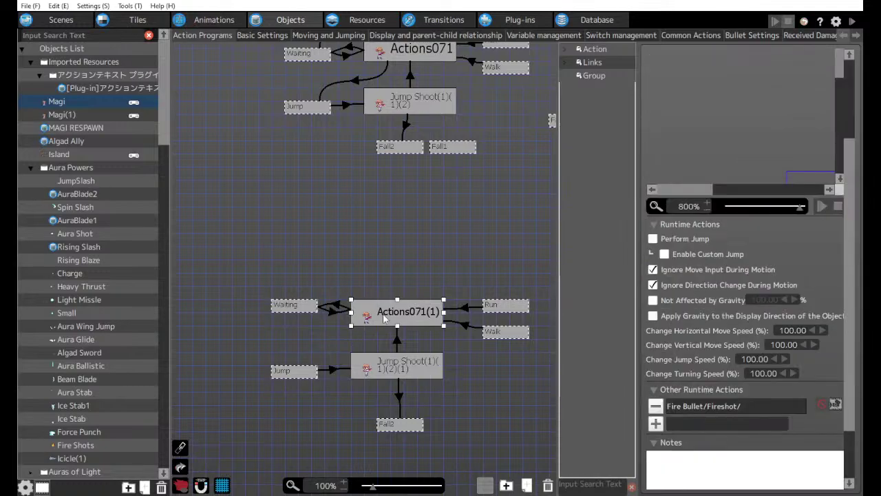
pyautogui.click(696, 406)
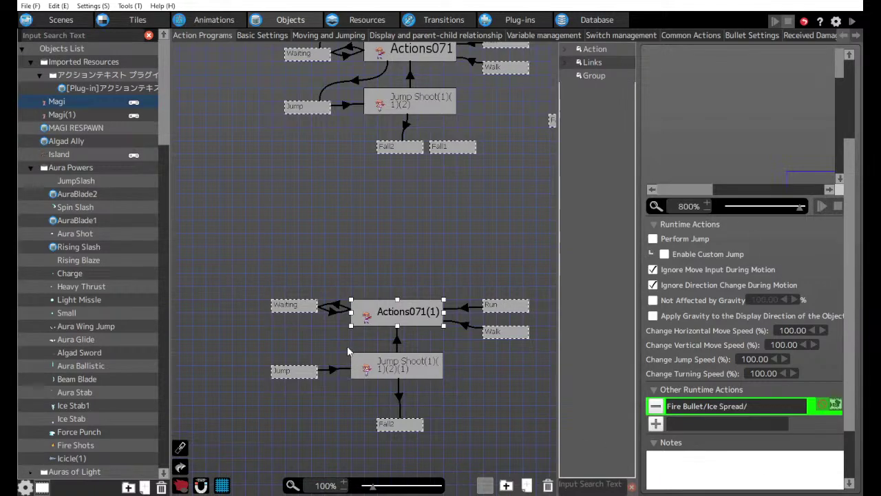
pyautogui.click(394, 368)
pyautogui.click(692, 406)
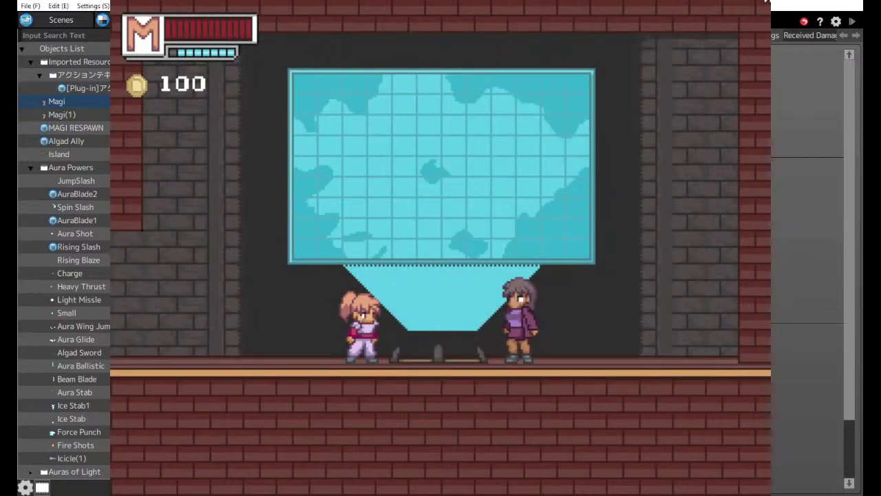
# In the test play, select the Ice element in the skill menu, move Magi away from the other character, and end the test.
pyautogui.press('Return')
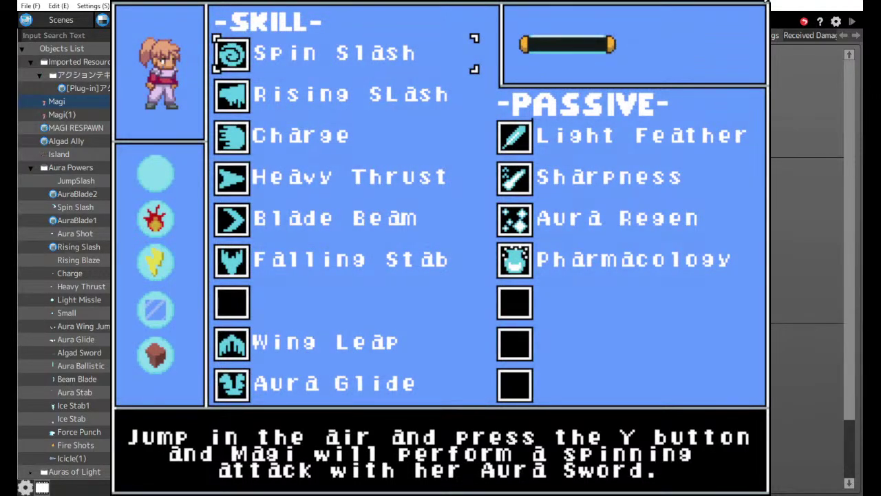
pyautogui.press('Down')
pyautogui.press('Down')
pyautogui.press('Down')
pyautogui.press('Down')
pyautogui.press('Down')
pyautogui.press('Down')
pyautogui.press('Left')
pyautogui.press('Down')
pyautogui.press('Down')
pyautogui.press('Return')
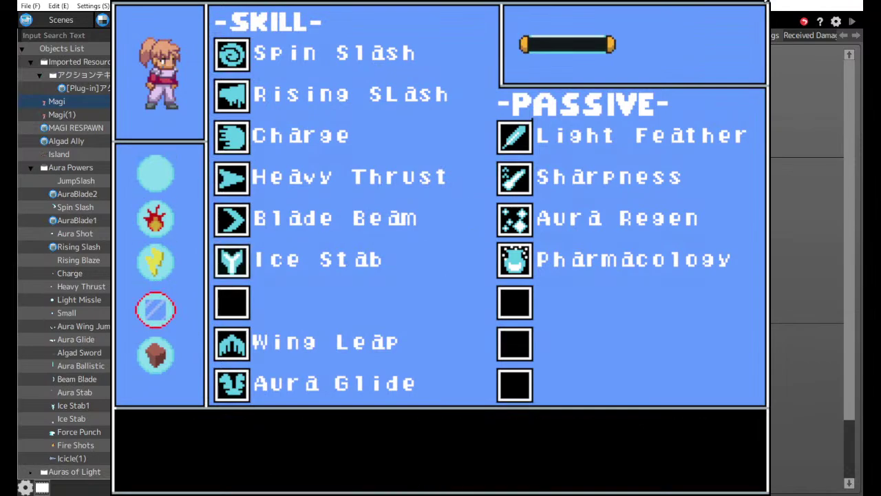
pyautogui.press('Escape')
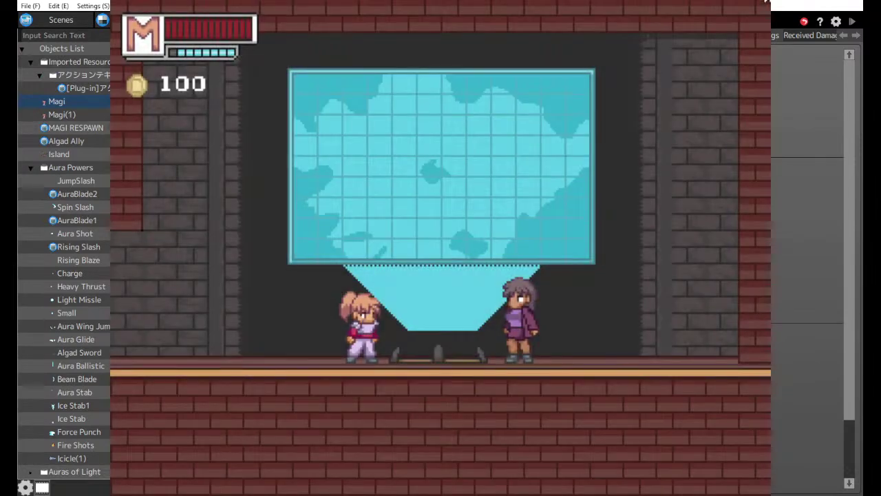
pyautogui.press('Left')
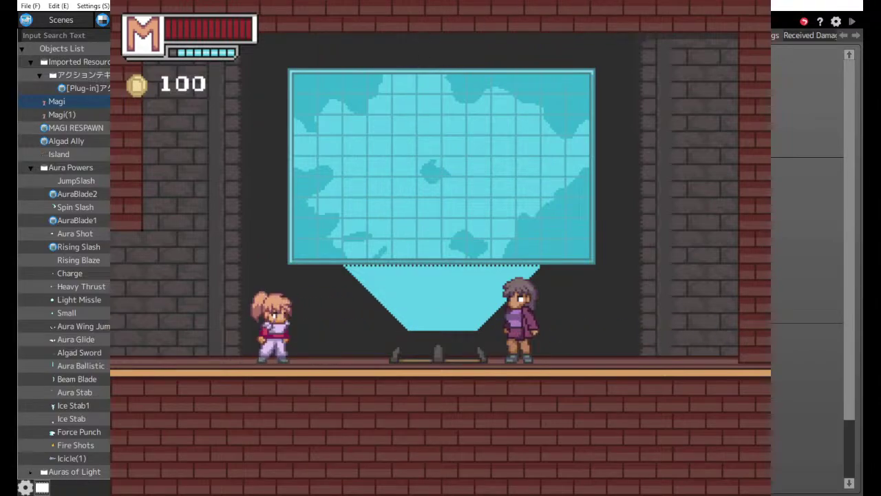
pyautogui.press('Escape')
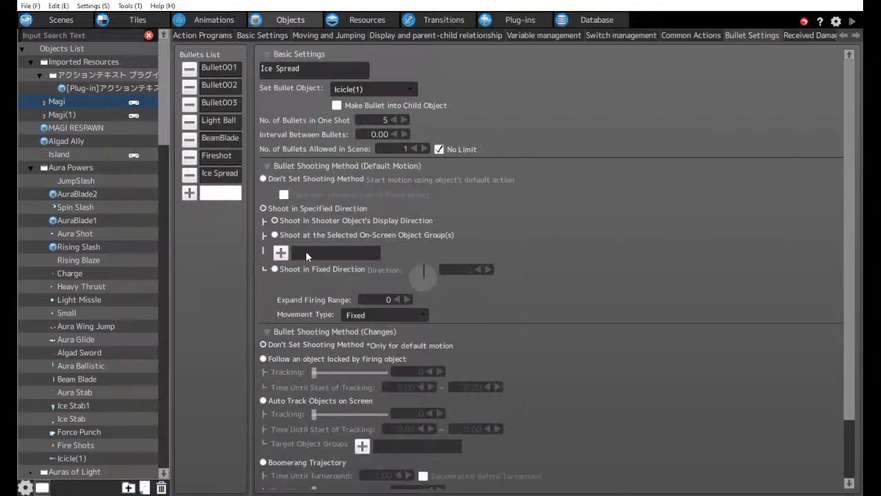
# Set the Ice Spread bullet's Expand Firing Range to 70 and start another test play.
pyautogui.click(221, 175)
pyautogui.scroll(-2, 406, 317)
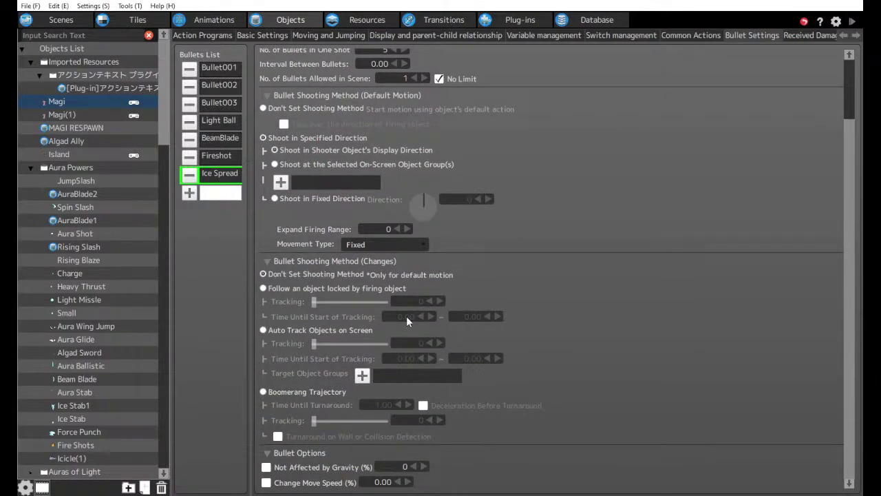
pyautogui.click(378, 229)
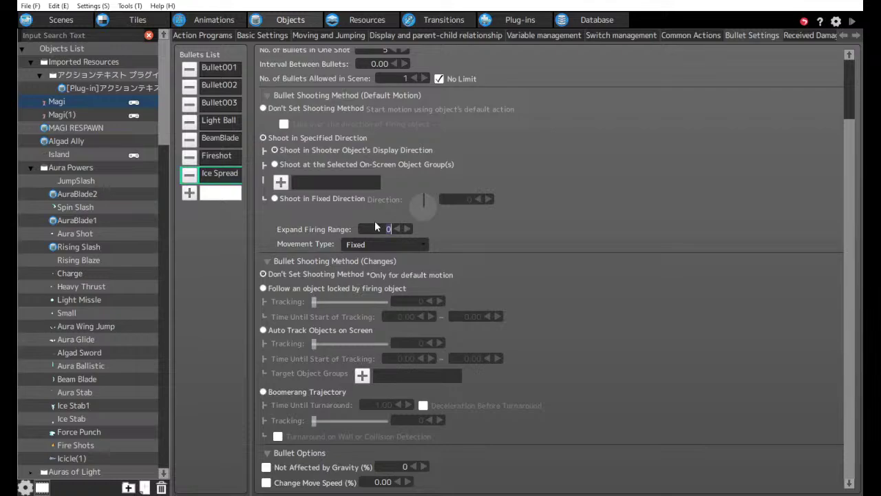
pyautogui.write('70')
pyautogui.click(851, 23)
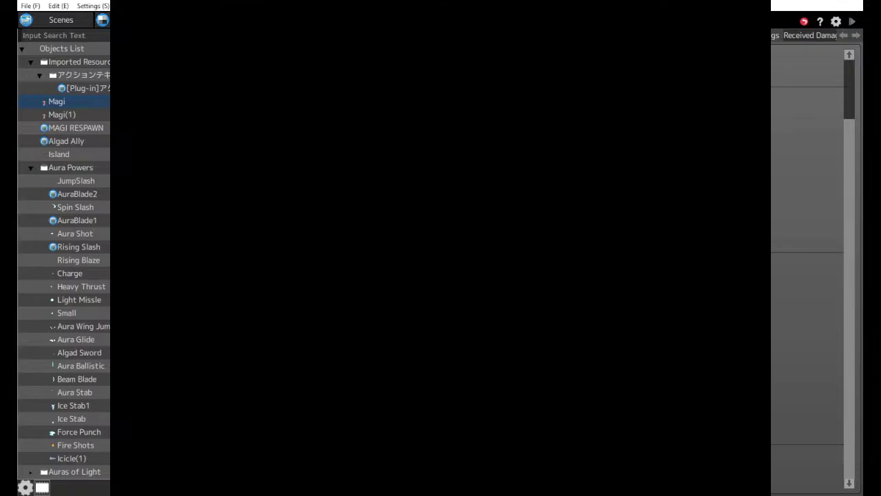
# Select the Ice element in the skill menu of the test play and fire Ice Spread from the ground.
pyautogui.press('space')
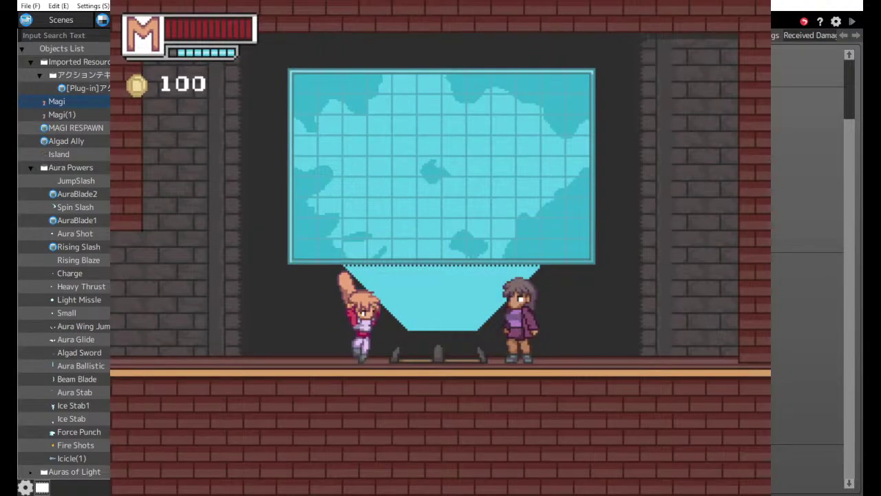
pyautogui.press('Down')
pyautogui.press('Down')
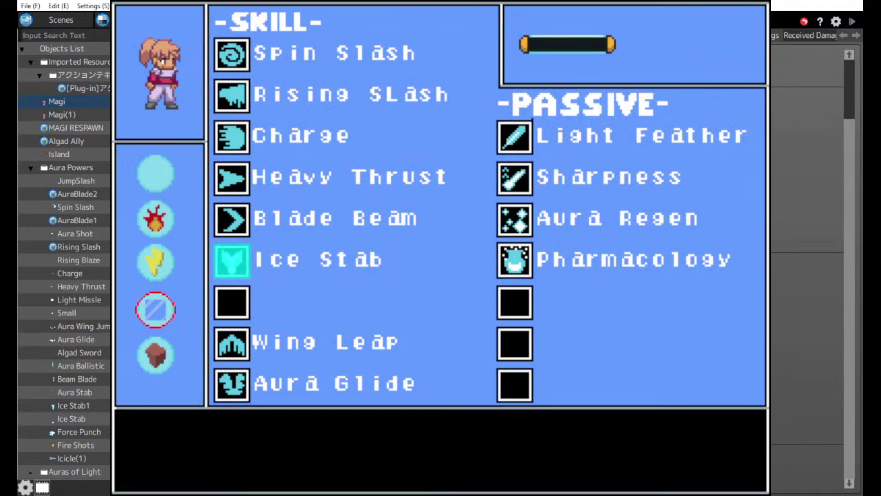
pyautogui.press('Escape')
pyautogui.press('z')
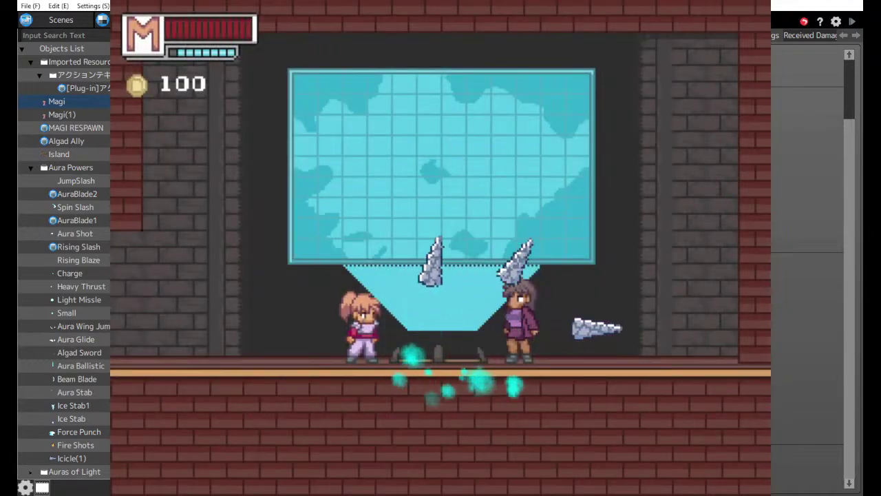
# Move Magi away from the other character, fire Ice Spread repeatedly on the ground and in mid-air, and end the test.
pyautogui.press('Left')
pyautogui.press('Right')
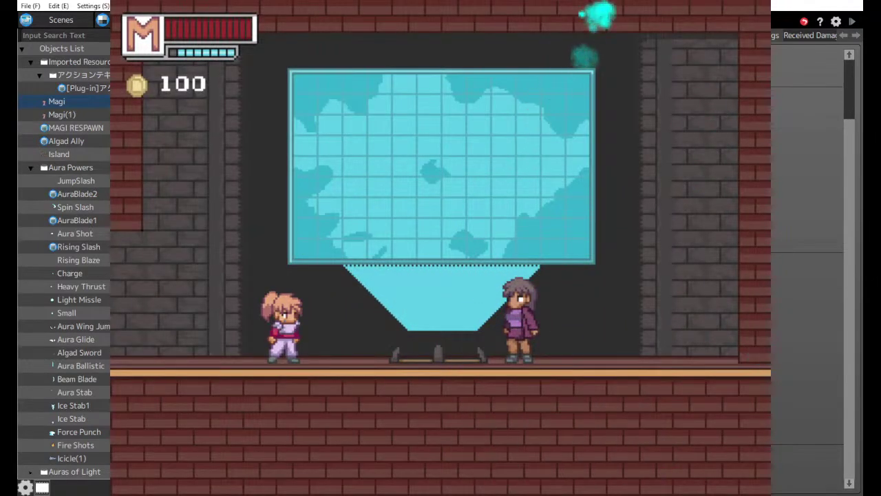
pyautogui.press('z')
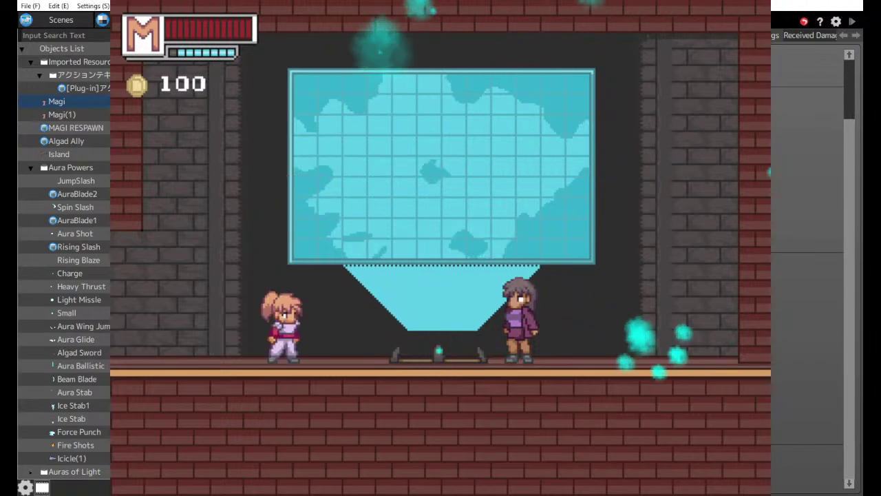
pyautogui.press('x')
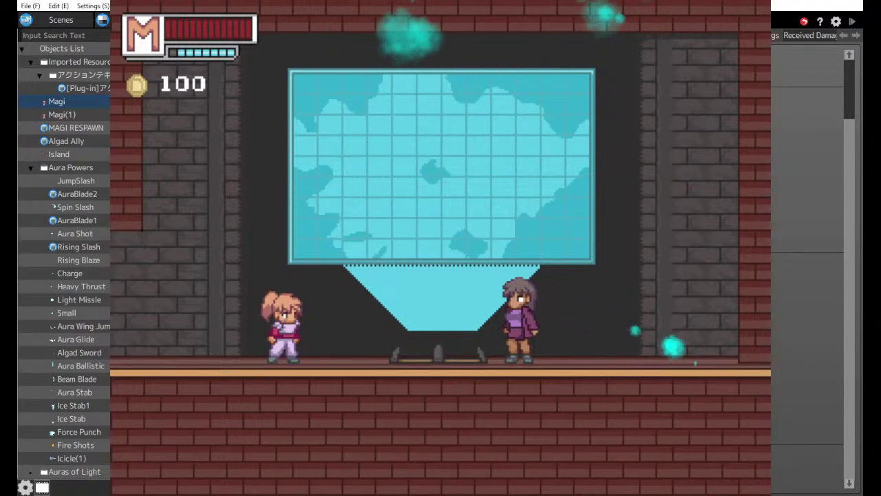
pyautogui.press('x')
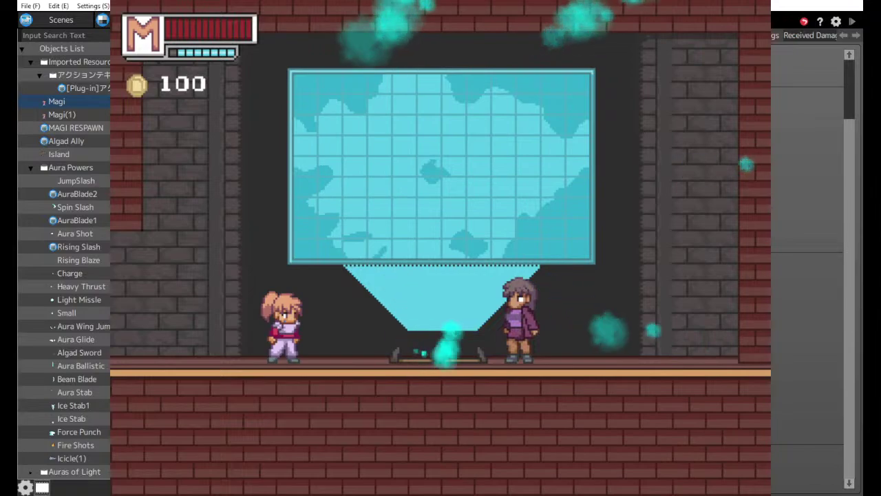
pyautogui.press('x')
pyautogui.press('x')
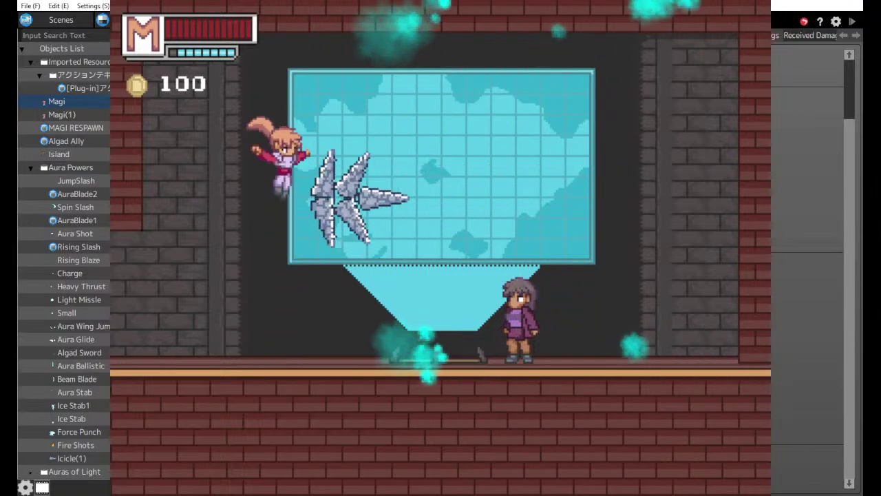
pyautogui.press('x')
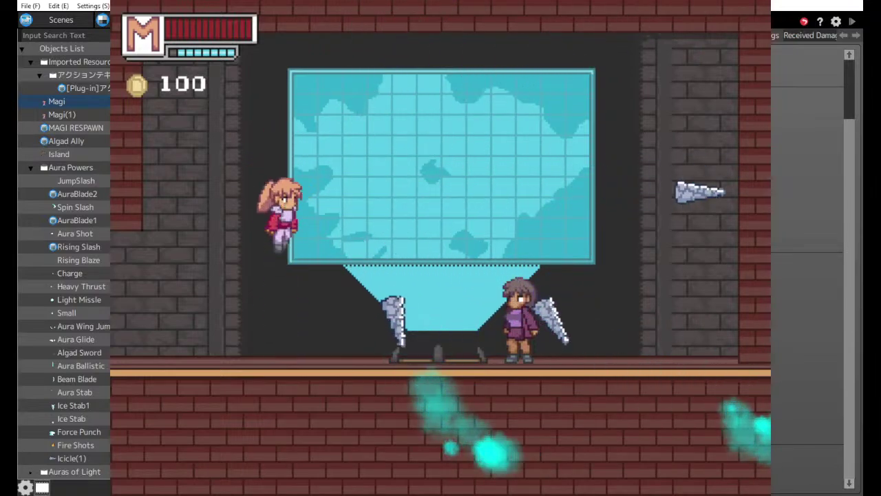
pyautogui.press('x')
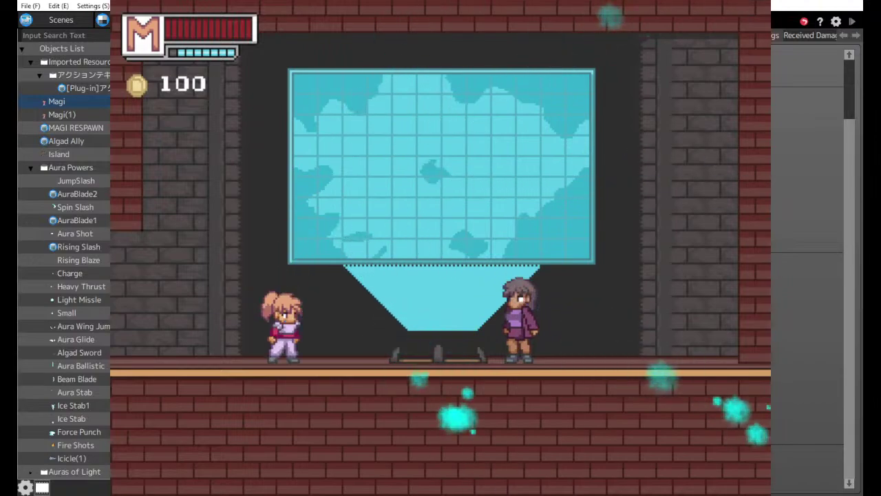
pyautogui.press('Escape')
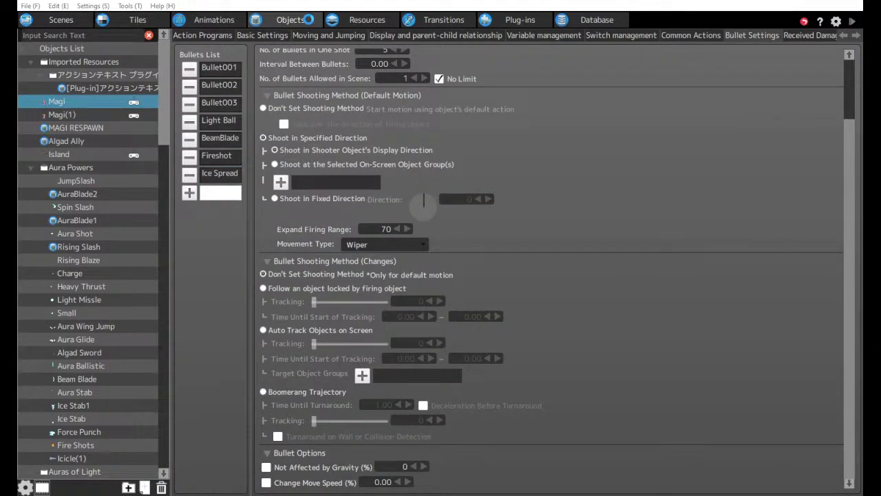
# Copy all five Switch/Variable Changes conditions from Magi's Jump to Actions010 link into the Fall2 to Jump Shoot link.
pyautogui.click(214, 37)
pyautogui.scroll(15, 379, 279)
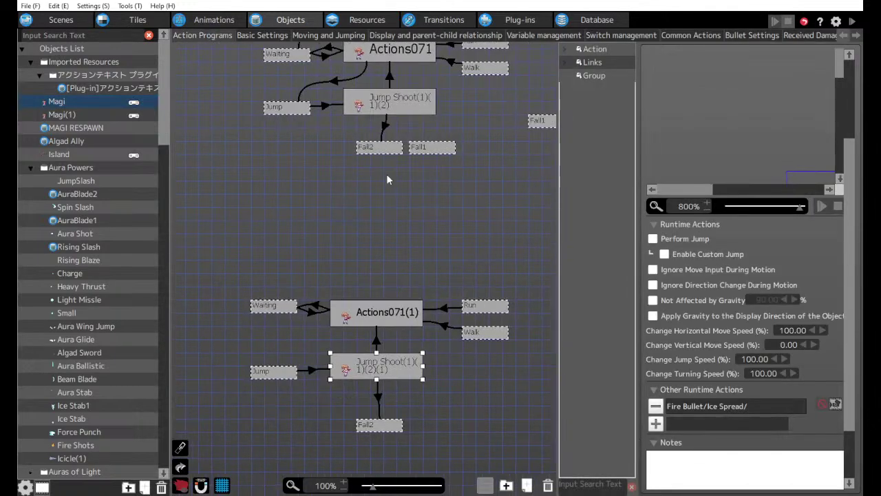
pyautogui.scroll(8, 433, 327)
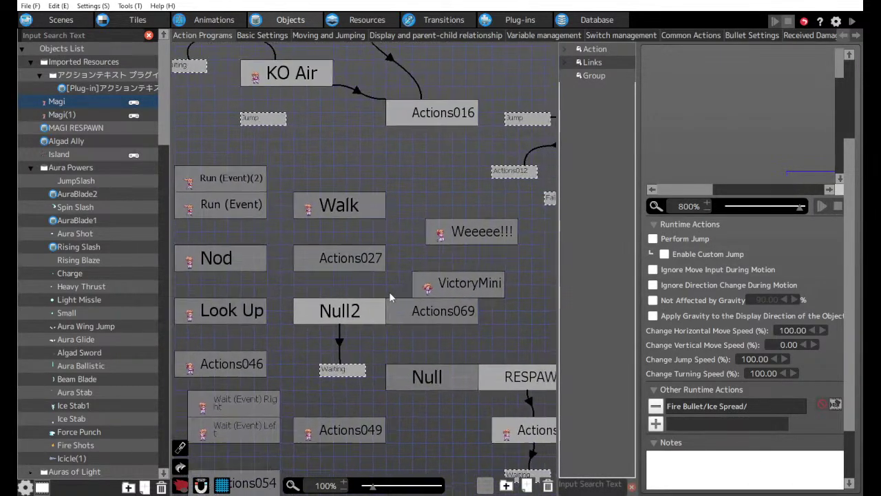
pyautogui.scroll(2, 415, 311)
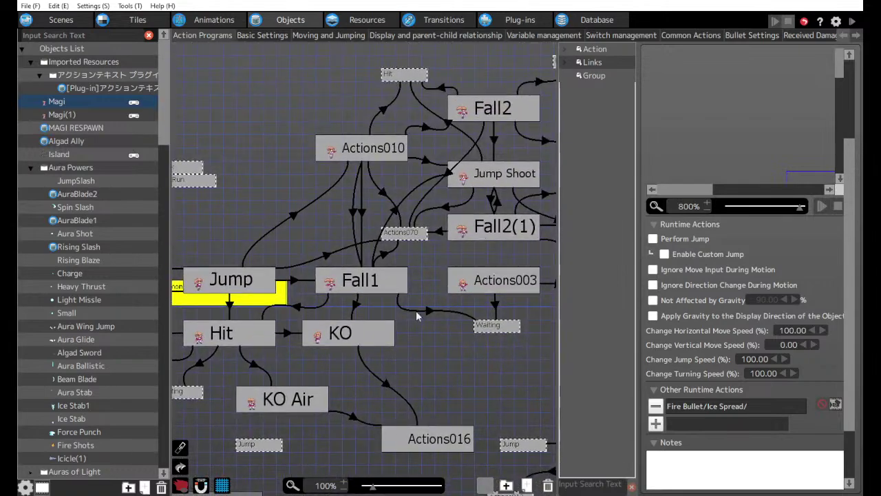
pyautogui.hscroll(4, 399, 218)
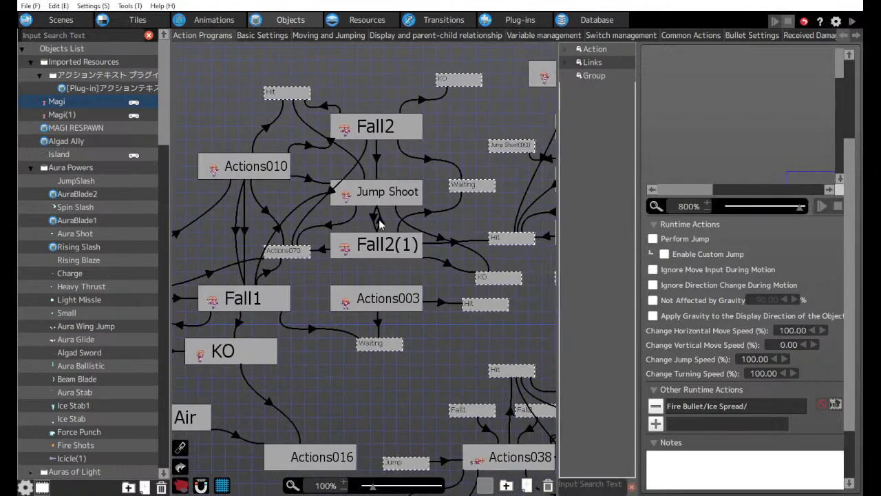
pyautogui.click(377, 159)
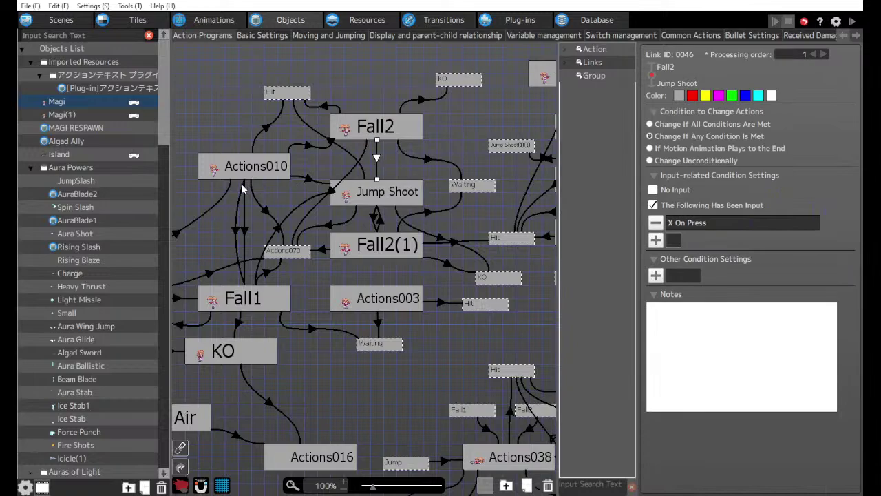
pyautogui.moveTo(241, 184); pyautogui.dragTo(322, 182, button='middle')
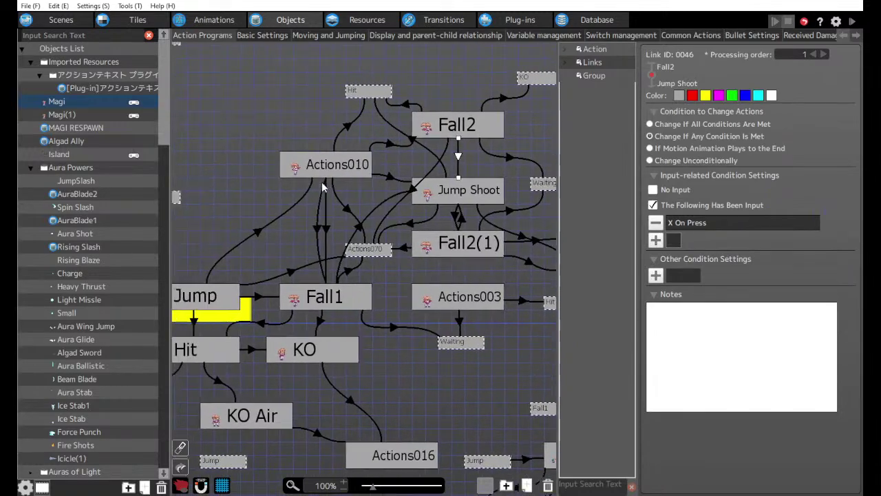
pyautogui.click(264, 225)
pyautogui.click(703, 277)
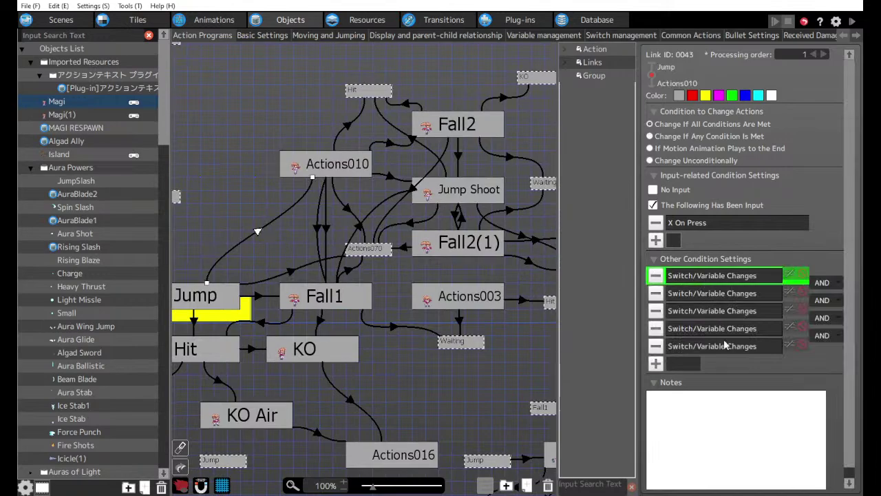
pyautogui.keyDown('shift'); pyautogui.click(725, 351); pyautogui.keyUp('shift')
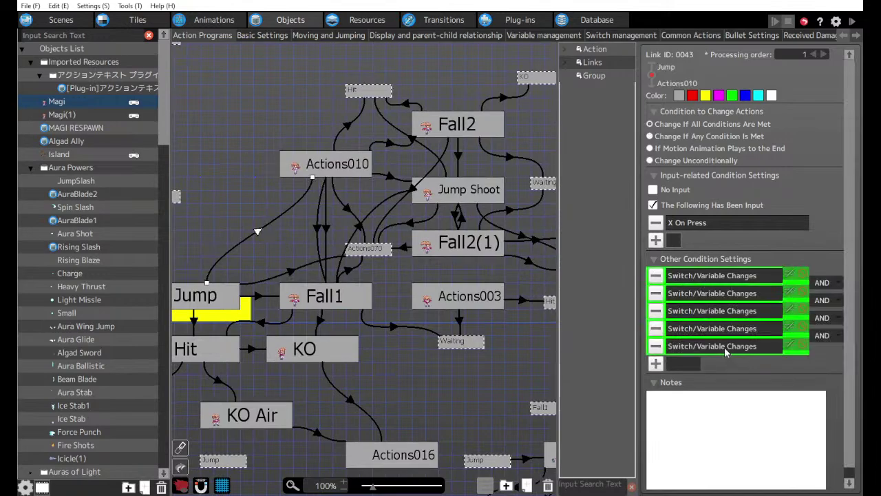
pyautogui.click(459, 160)
pyautogui.hotkey('ctrl', 'v')
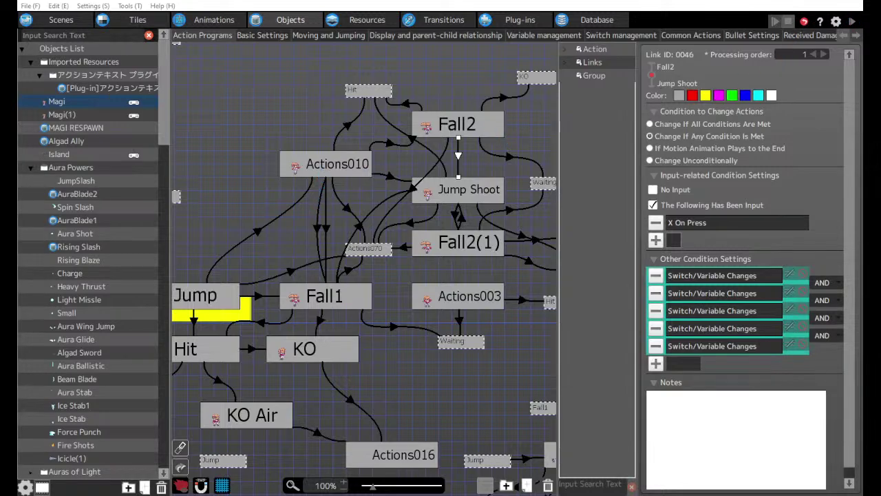
# Start another test play and select the Ice element in the skill menu.
pyautogui.press('F5')
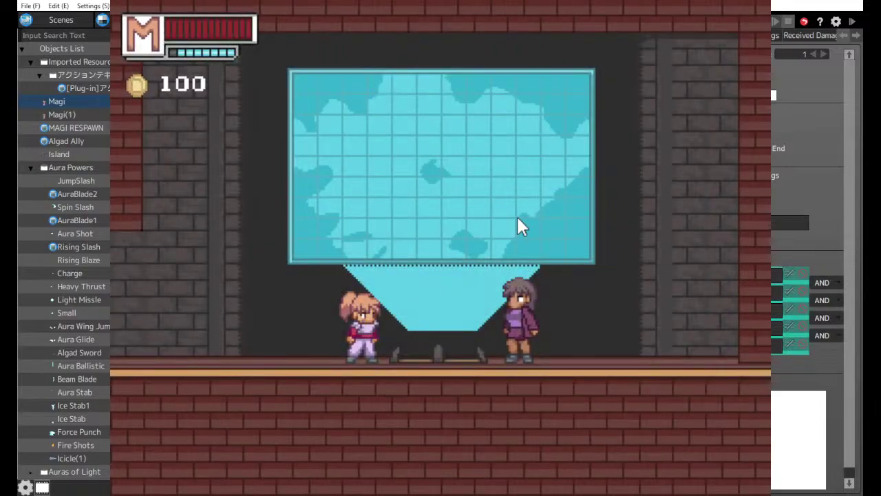
pyautogui.press('space')
pyautogui.press('Return')
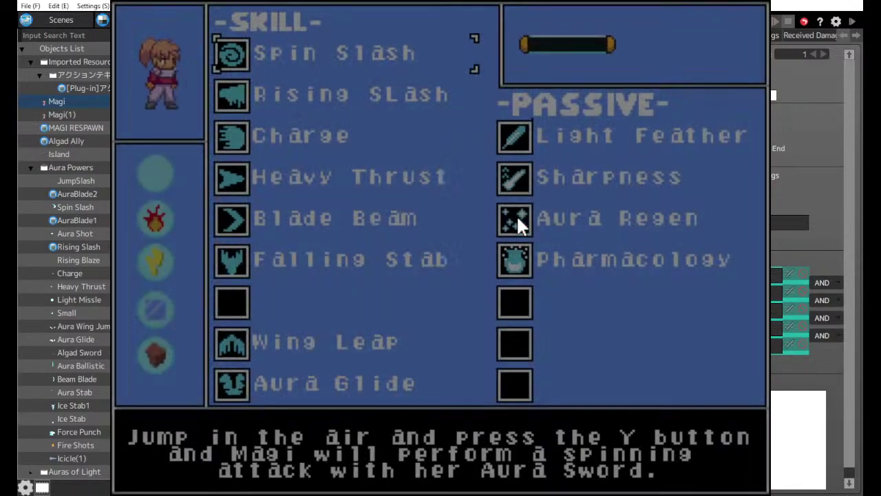
pyautogui.press('Left')
pyautogui.press('Down')
pyautogui.press('Down')
pyautogui.press('Down')
pyautogui.press('Return')
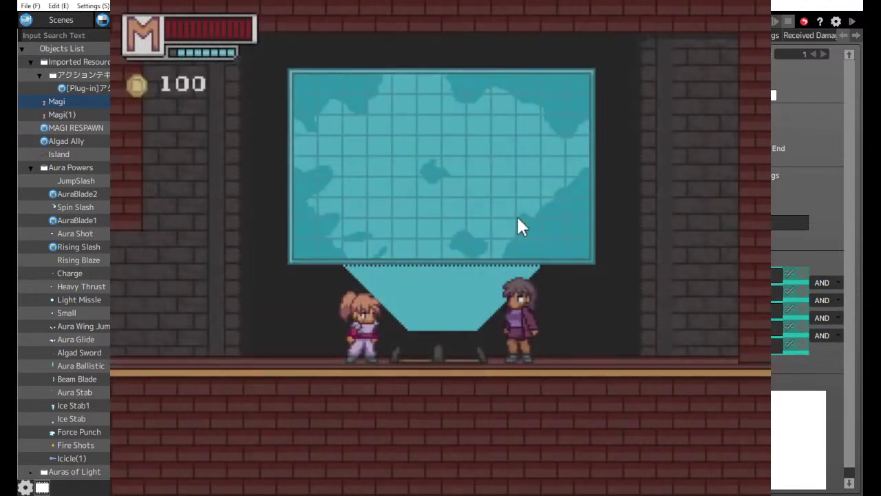
# Step Magi back from the other character and fire Ice Spread toward her in mid-air.
pyautogui.press('Left')
pyautogui.press('Right')
pyautogui.press('space')
pyautogui.press('x')
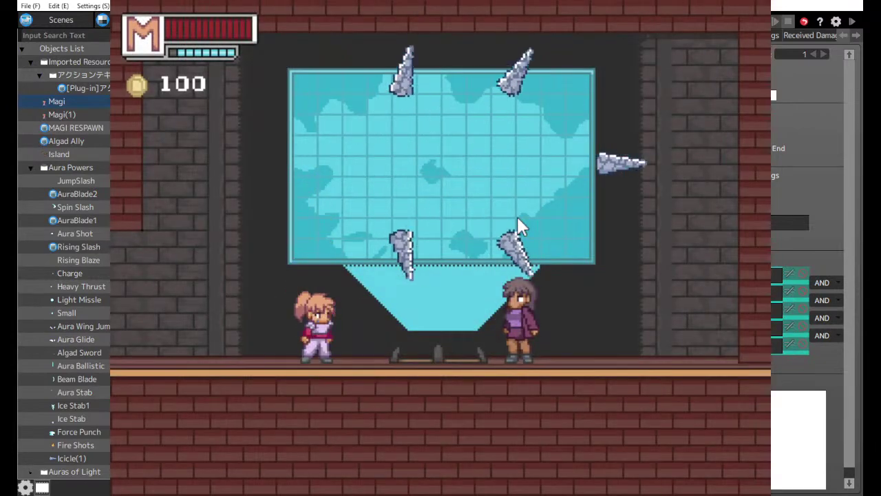
pyautogui.press('z')
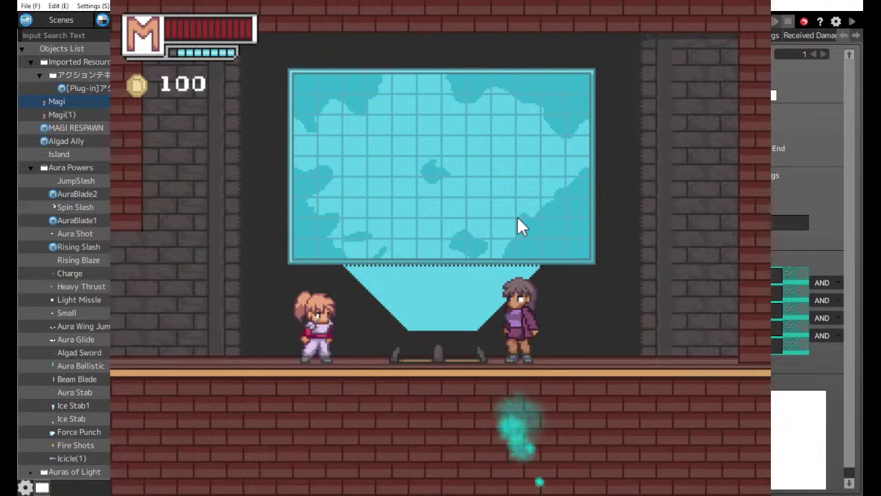
pyautogui.press('z')
pyautogui.press('v')
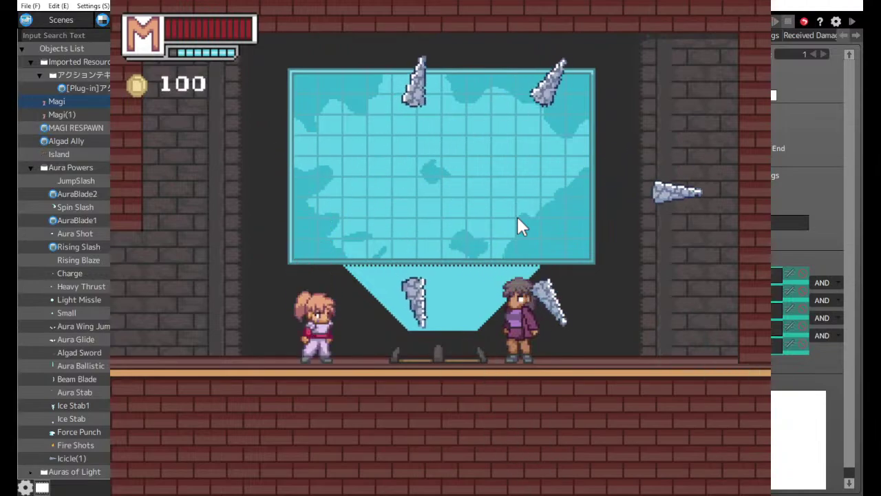
# Move Magi closer to the other character and test Ice Spread while jumping and changing direction.
pyautogui.press('Right')
pyautogui.press('Left')
pyautogui.press('Right')
pyautogui.press('z')
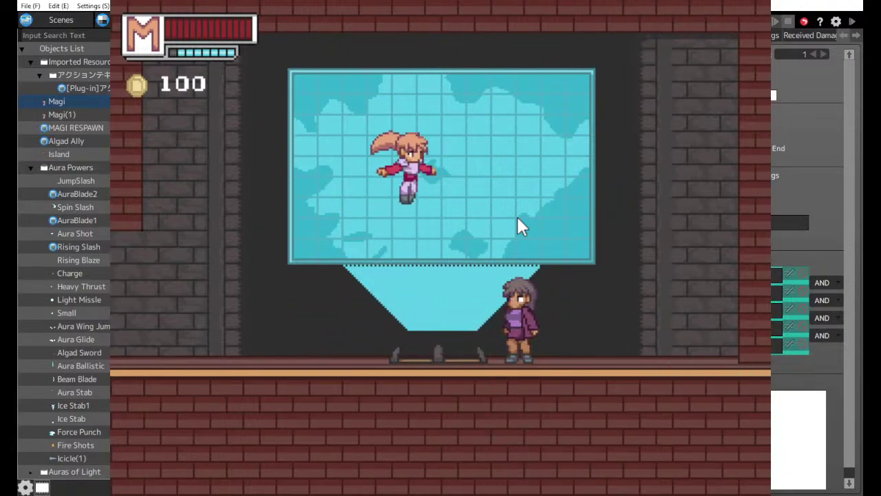
pyautogui.press('z')
pyautogui.press('v')
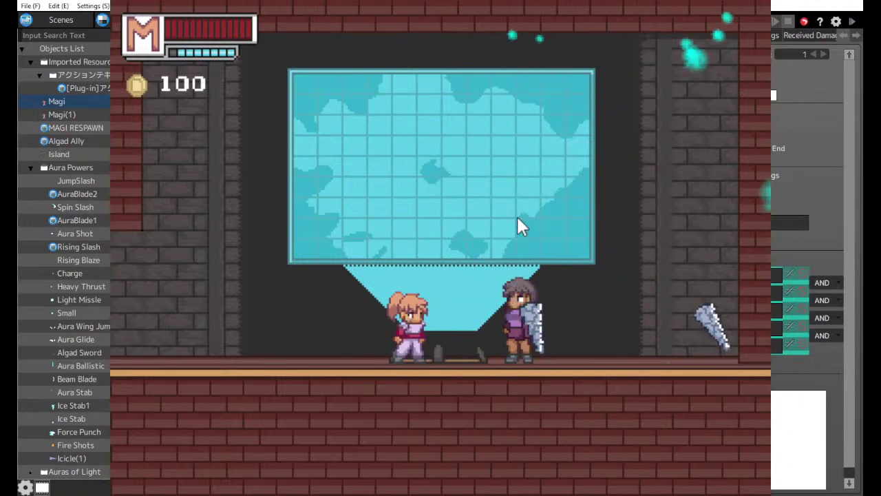
pyautogui.press('Left')
pyautogui.press('Right')
pyautogui.press('z')
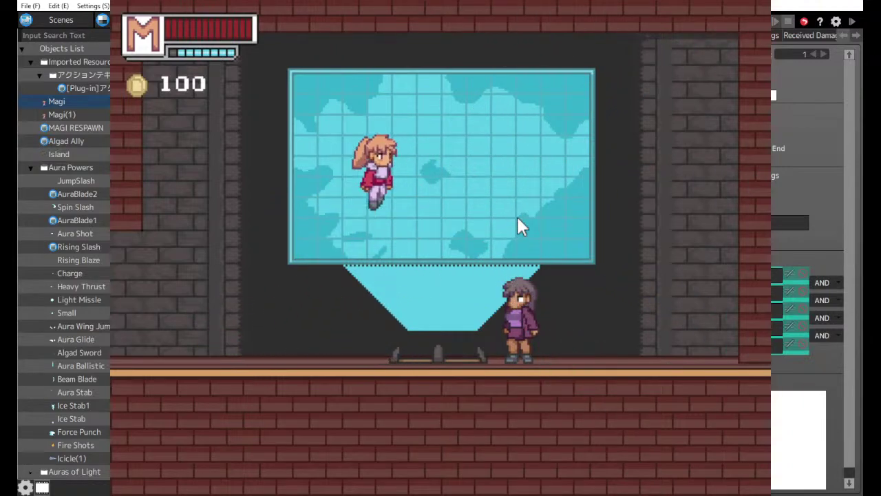
# Fire Ice Spread in mid-air away from the other character, walk Magi back toward her, and end the test play.
pyautogui.press('Right')
pyautogui.press('Left')
pyautogui.press('z')
pyautogui.press('v')
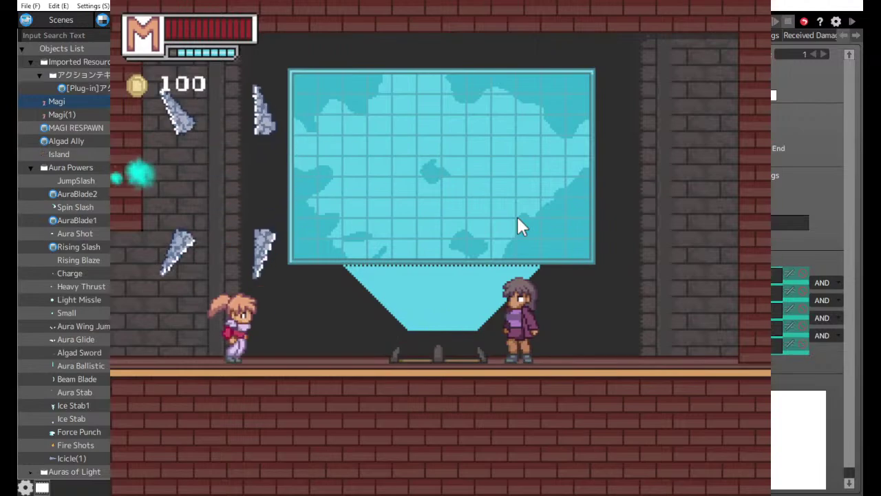
pyautogui.press('Right')
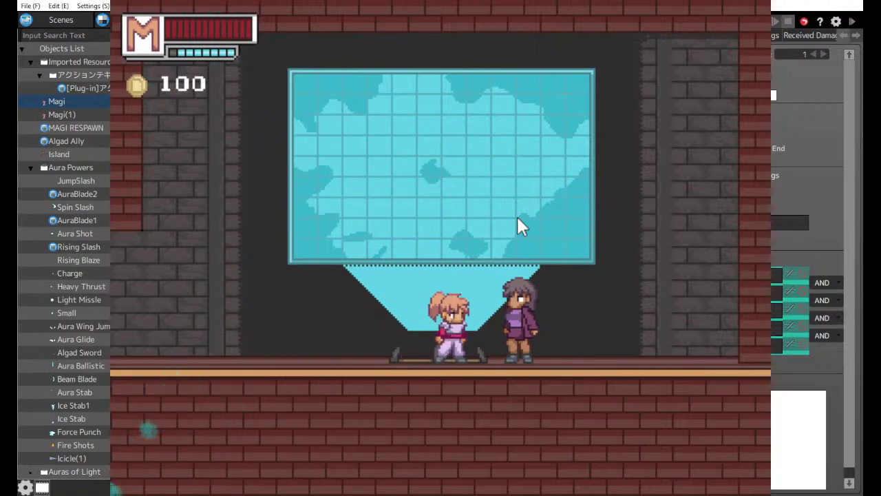
pyautogui.click(753, 1)
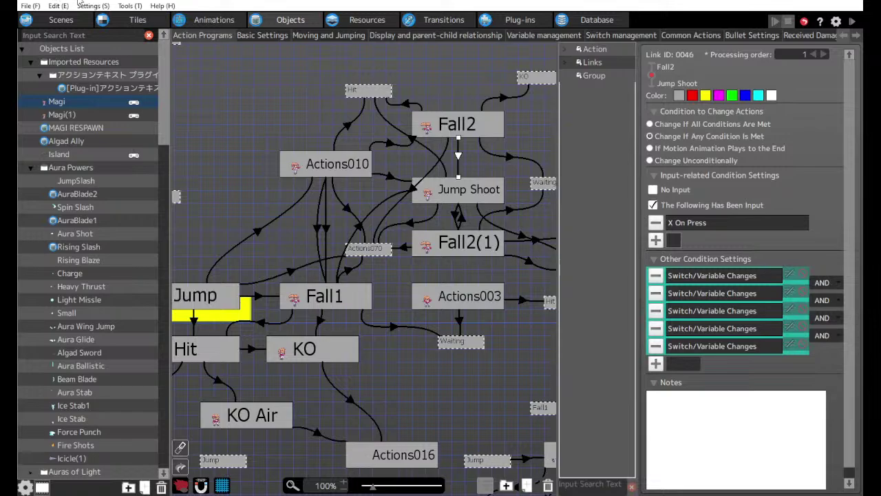
# Open the Stage 3-4 scene from the Level 3: Armed Factory folder.
pyautogui.click(71, 20)
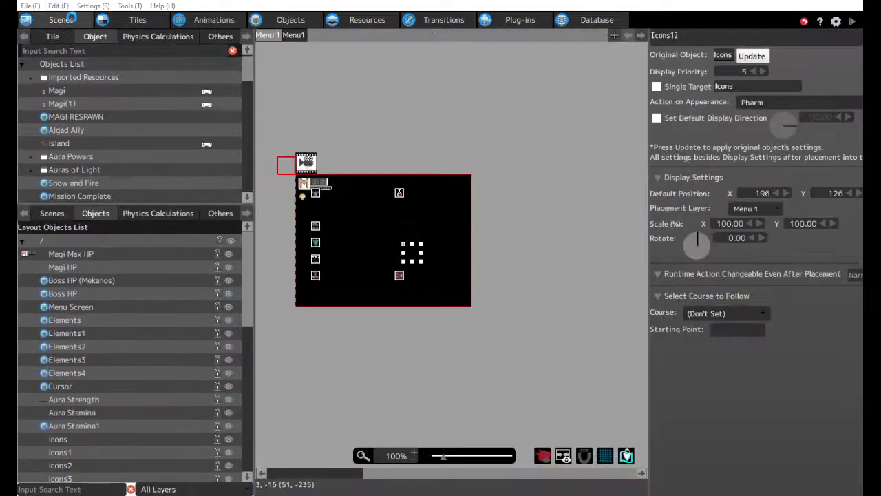
pyautogui.click(52, 213)
pyautogui.scroll(-2, 135, 372)
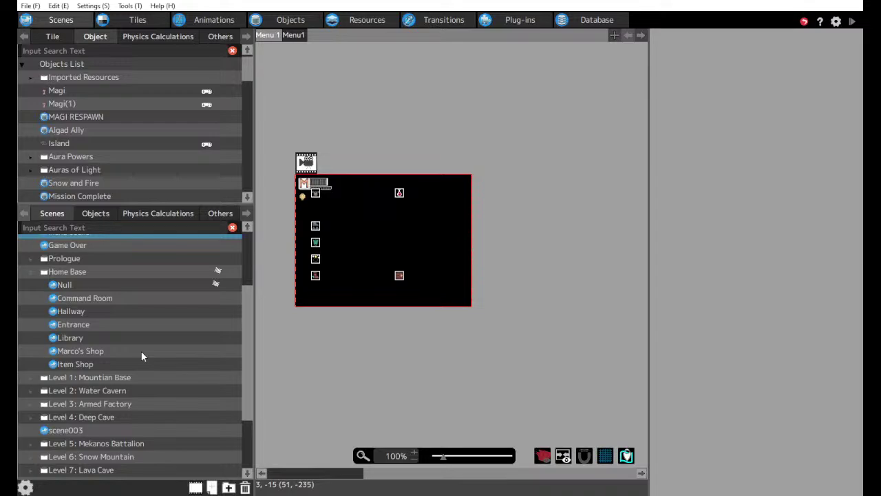
pyautogui.click(96, 393)
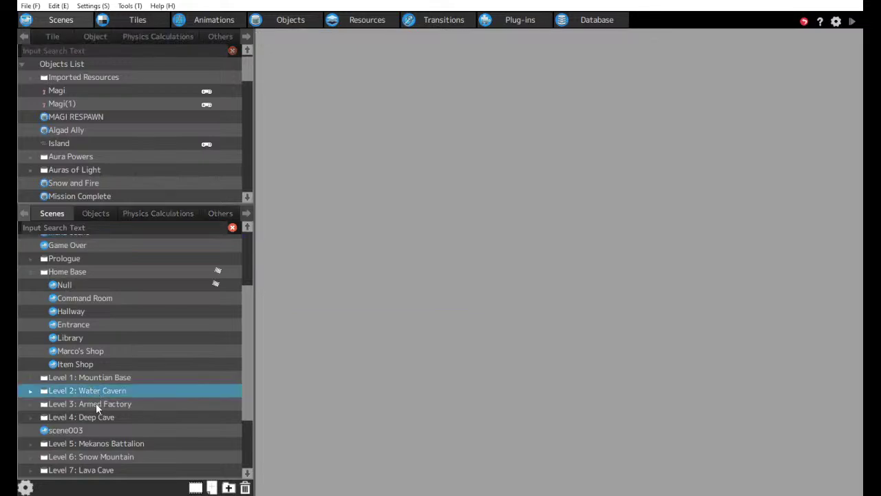
pyautogui.doubleClick(96, 403)
pyautogui.click(91, 369)
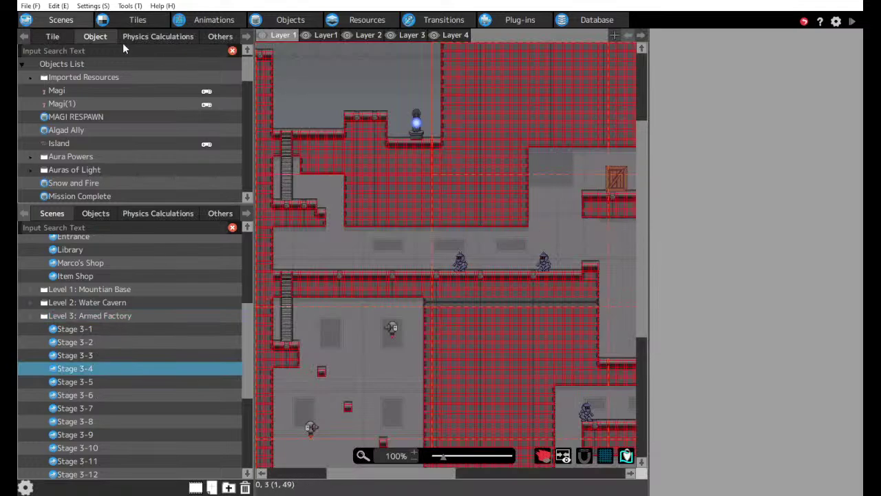
# Place Magi beside the ladder in the upper room of Stage 3-4, make Stage 3-4 the starting scene, and save the project.
pyautogui.click(74, 93)
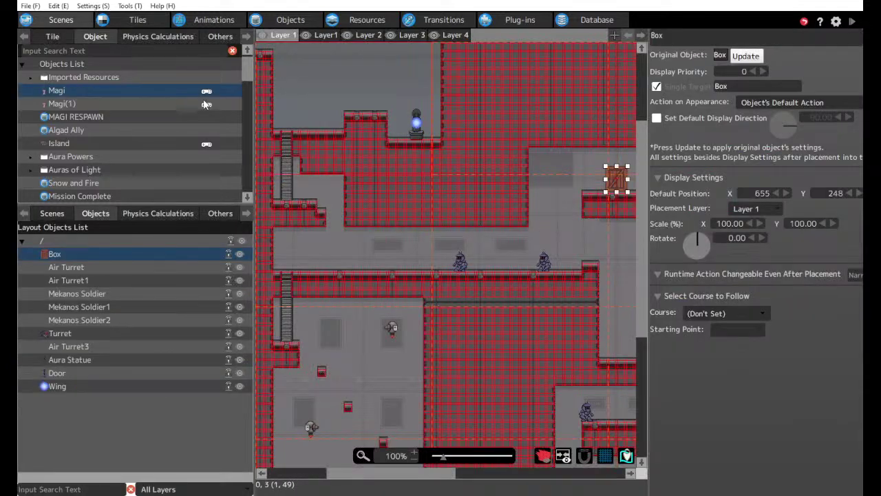
pyautogui.click(310, 124)
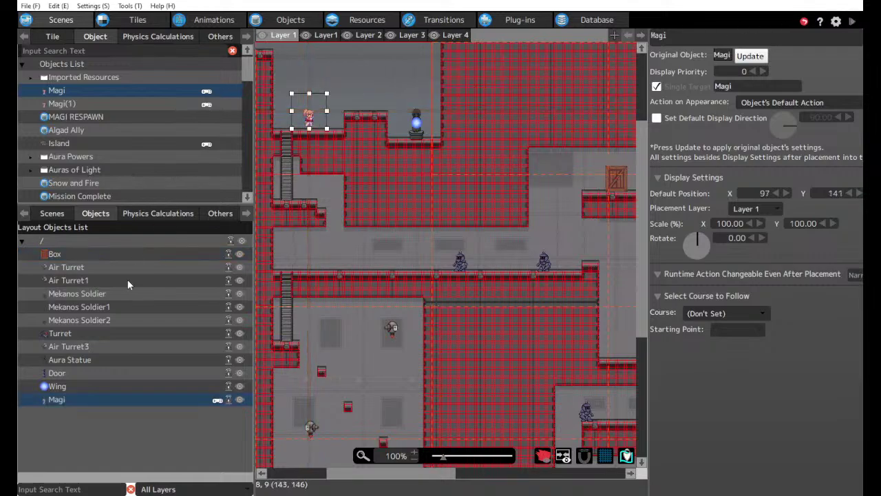
pyautogui.click(54, 213)
pyautogui.scroll(-2, 115, 365)
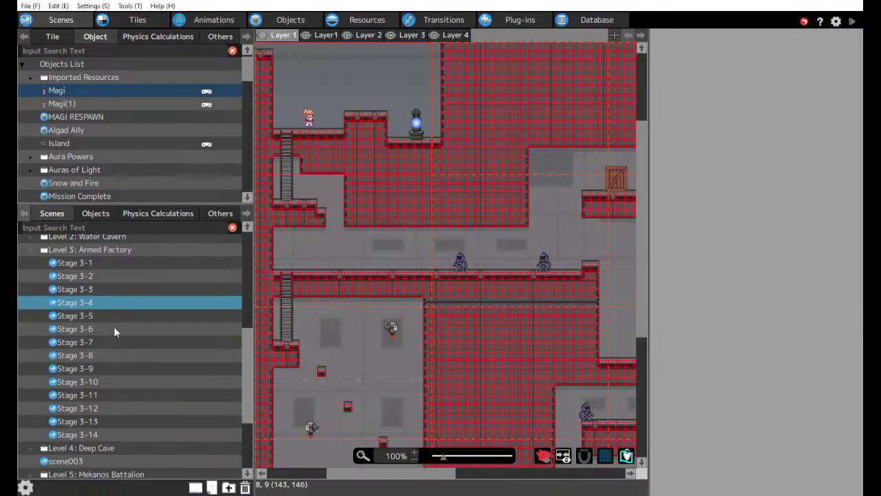
pyautogui.hotkey('ctrl', 's')
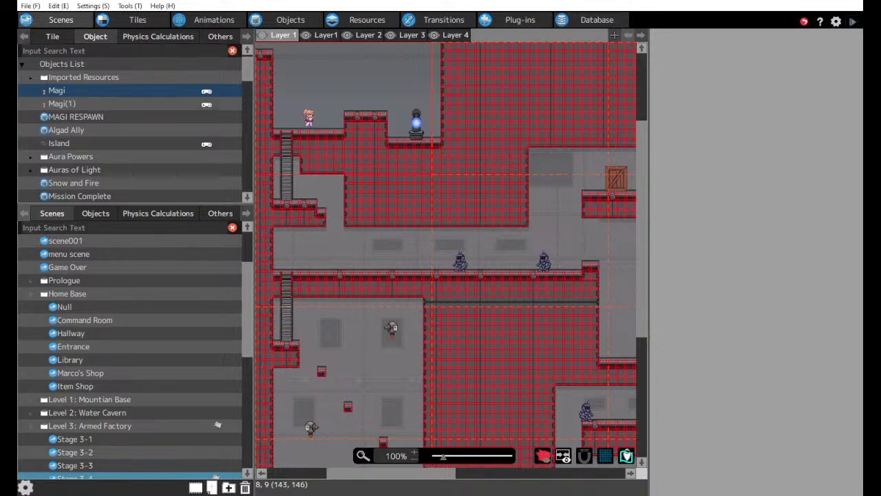
# Run a test play, jump Magi over the raised ledge to the statue and back onto the ledge, and end the test play.
pyautogui.click(853, 22)
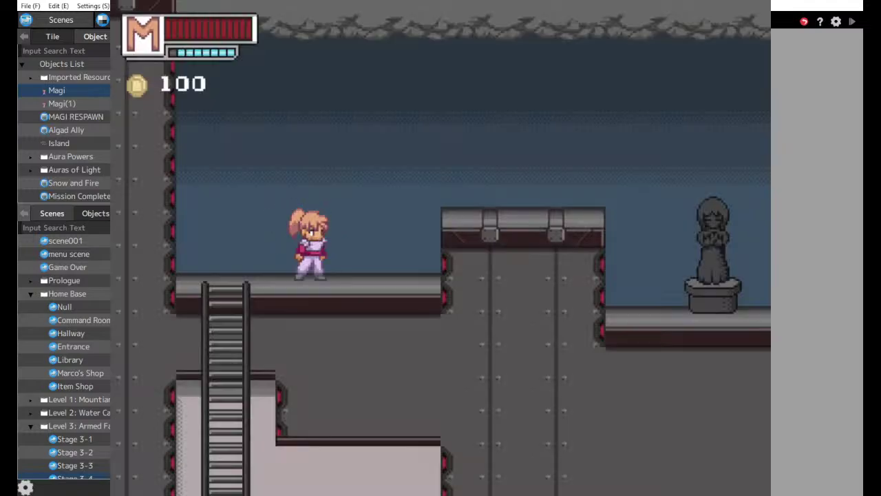
pyautogui.press('Right')
pyautogui.press('space')
pyautogui.press('Left')
pyautogui.press('space')
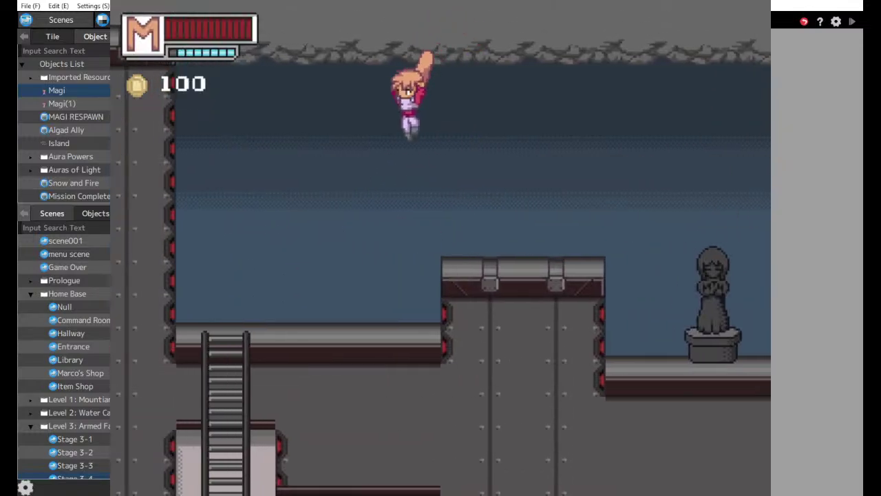
pyautogui.press('Right')
pyautogui.press('space')
pyautogui.press('Right')
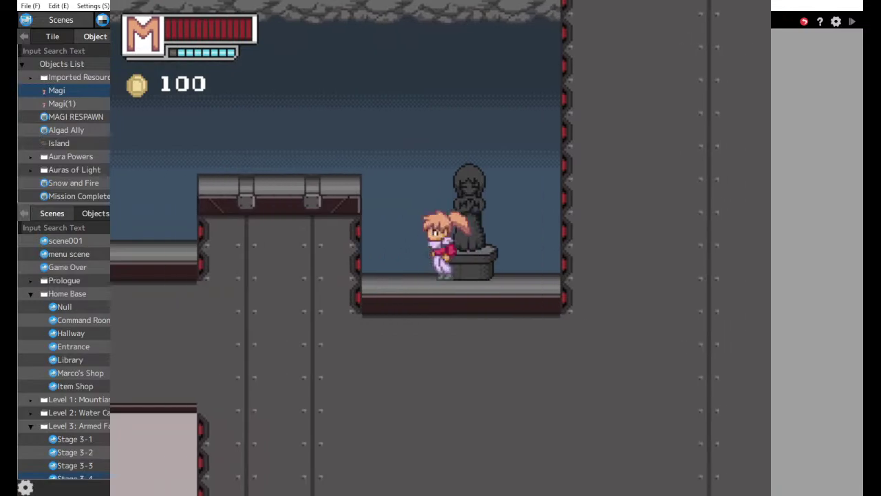
pyautogui.press('Left')
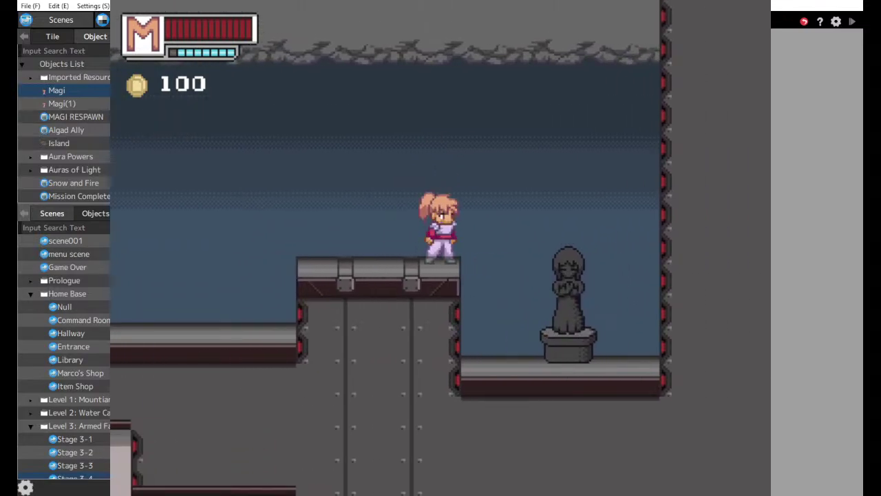
pyautogui.click(754, 1)
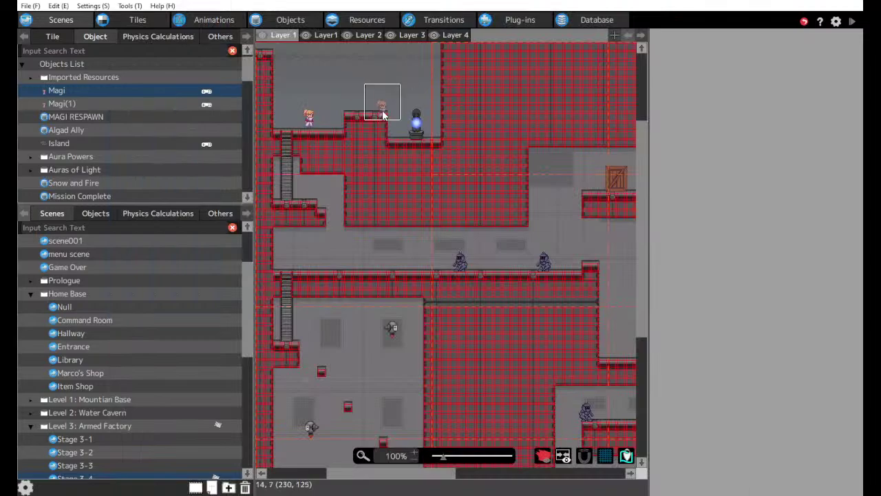
# Identify the Wing object at the statue and turn off the default value of the Aura Wings switch.
pyautogui.click(415, 125)
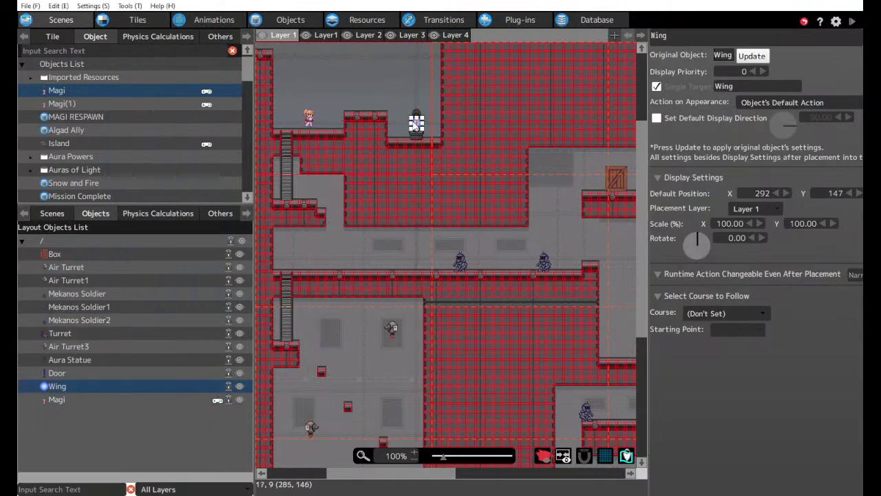
pyautogui.click(288, 20)
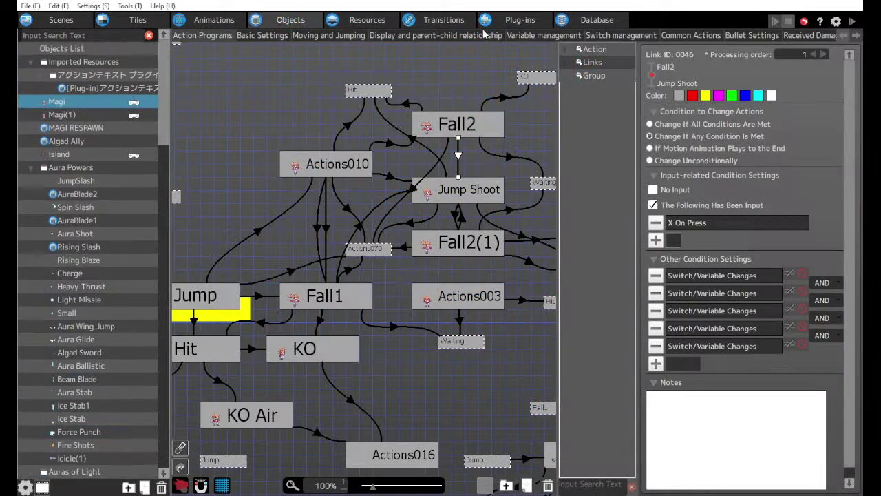
pyautogui.click(433, 21)
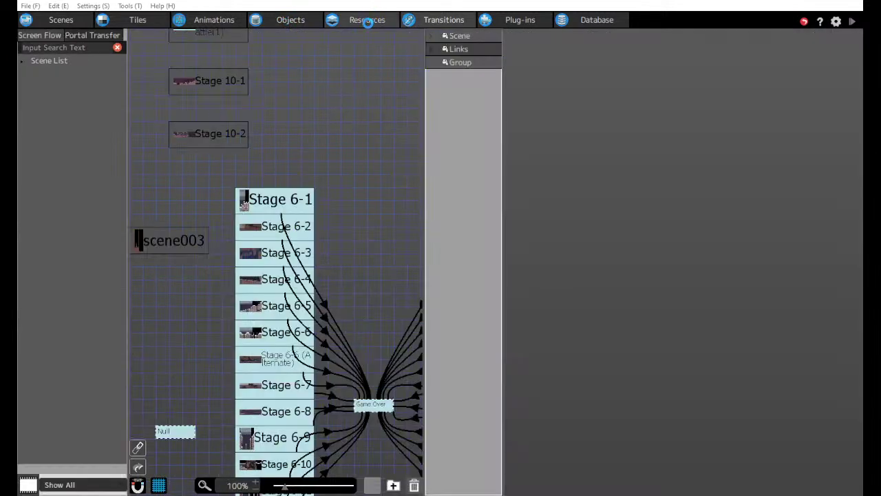
pyautogui.click(367, 20)
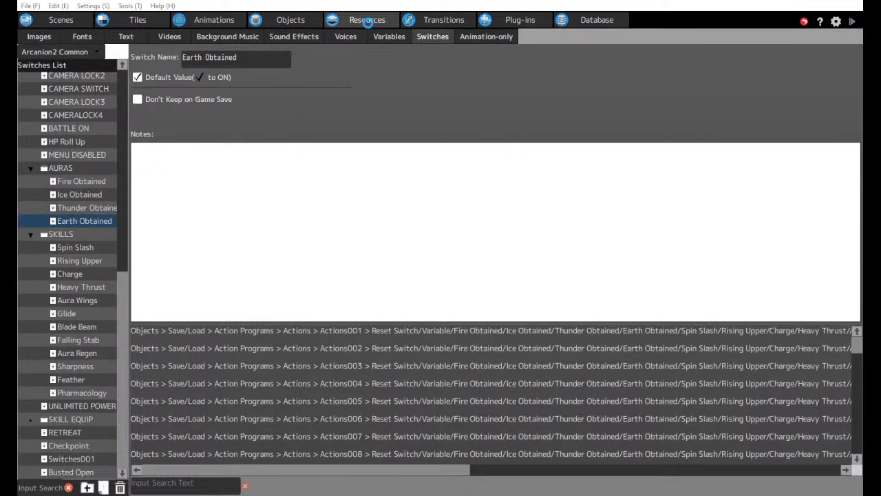
pyautogui.scroll(-6, 56, 298)
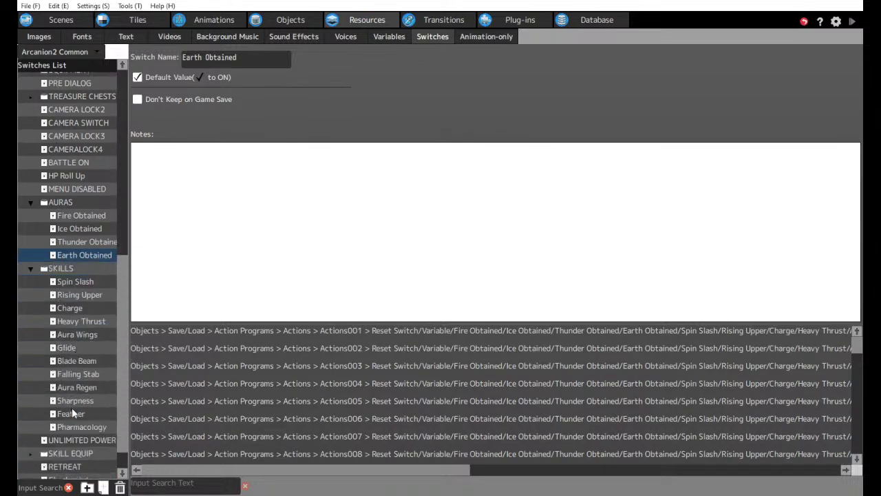
pyautogui.click(71, 334)
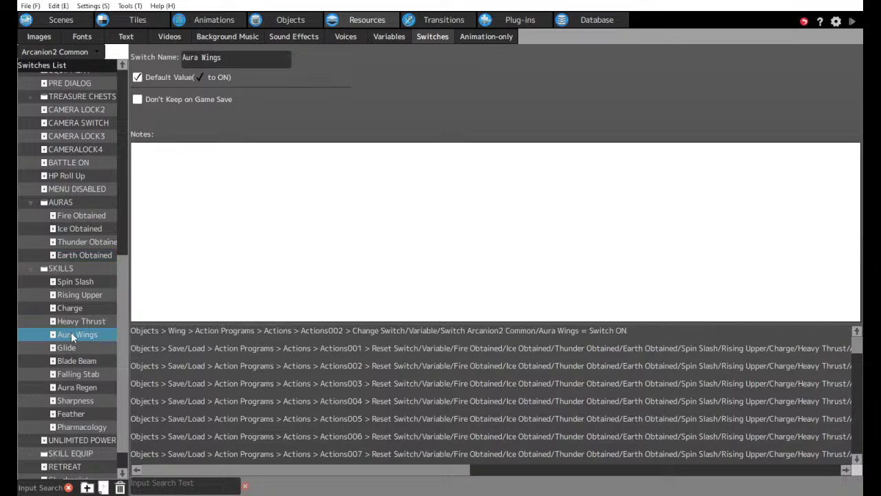
pyautogui.click(138, 78)
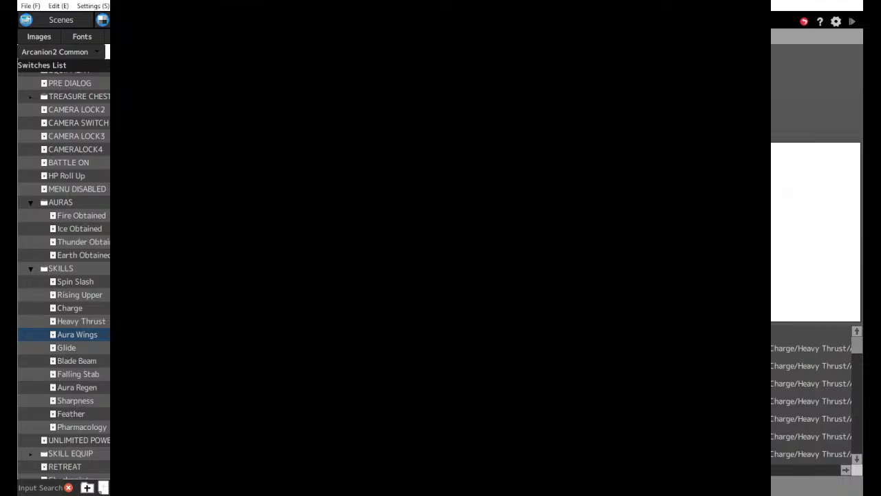
# Start a new test play and jump Magi over the raised ledge toward the statue.
pyautogui.press('Right')
pyautogui.press('z')
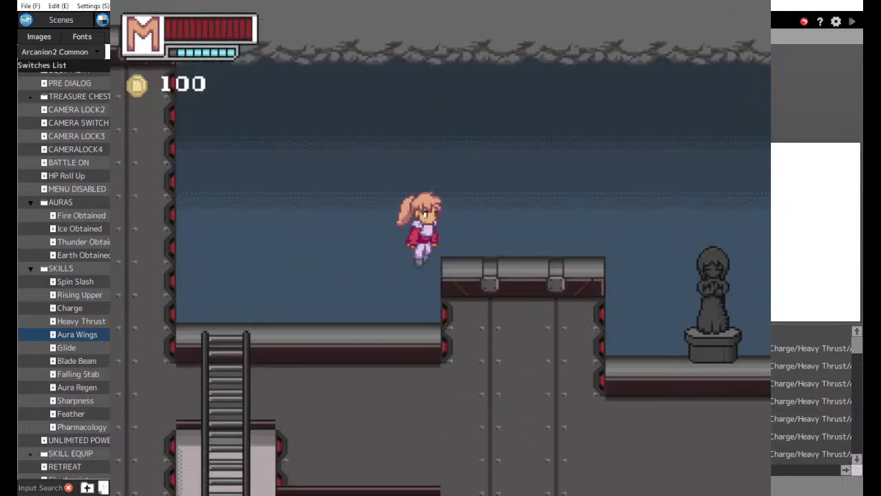
pyautogui.press('z')
pyautogui.press('Right')
pyautogui.press('Right')
pyautogui.press('z')
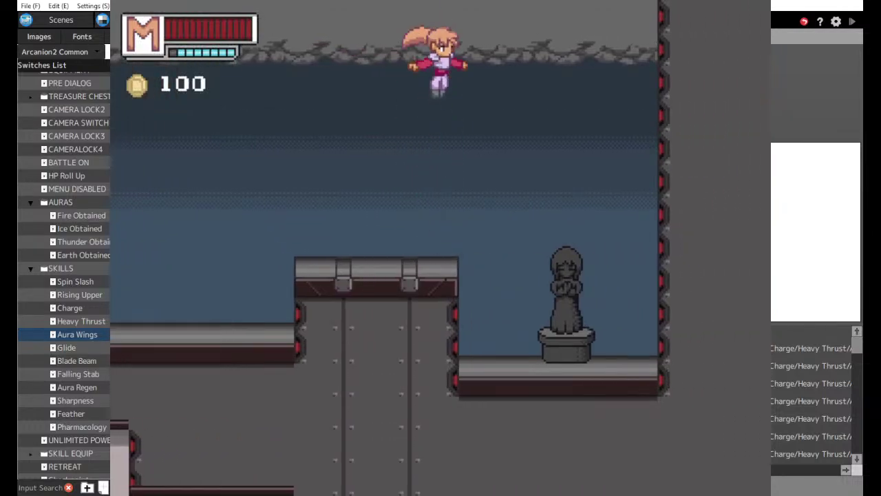
# Jump Magi away from the statue with mid-air direction changes, land on the ledge, and end the test play.
pyautogui.press('Left')
pyautogui.press('z')
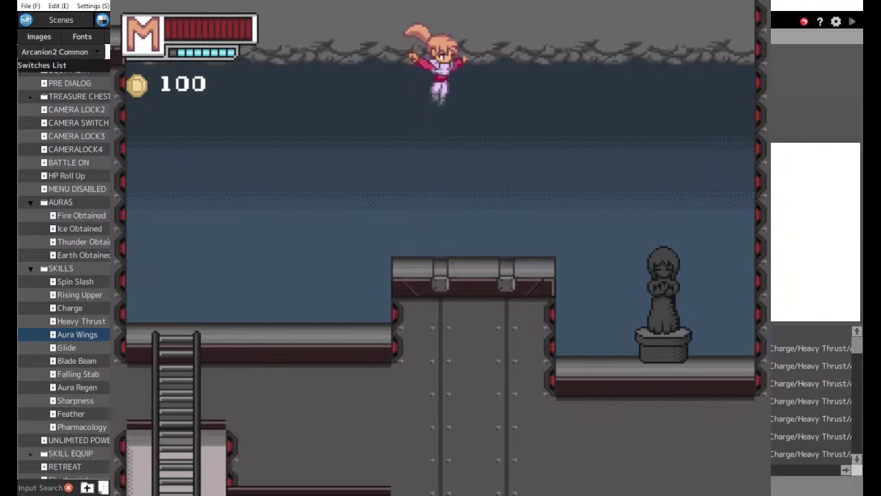
pyautogui.press('Right')
pyautogui.press('Left')
pyautogui.press('Right')
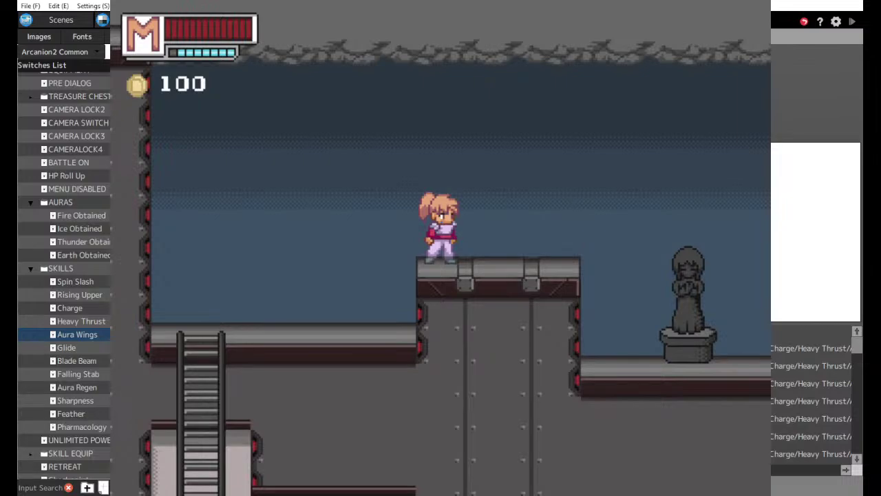
pyautogui.click(757, 4)
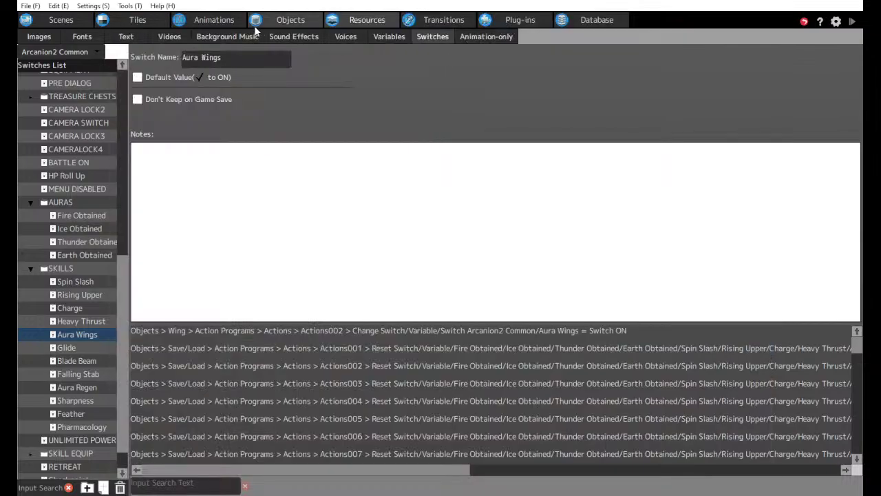
# Check the Glide switch's default value and open the link from Wing to Actions004 in the Wing object's action program.
pyautogui.click(67, 347)
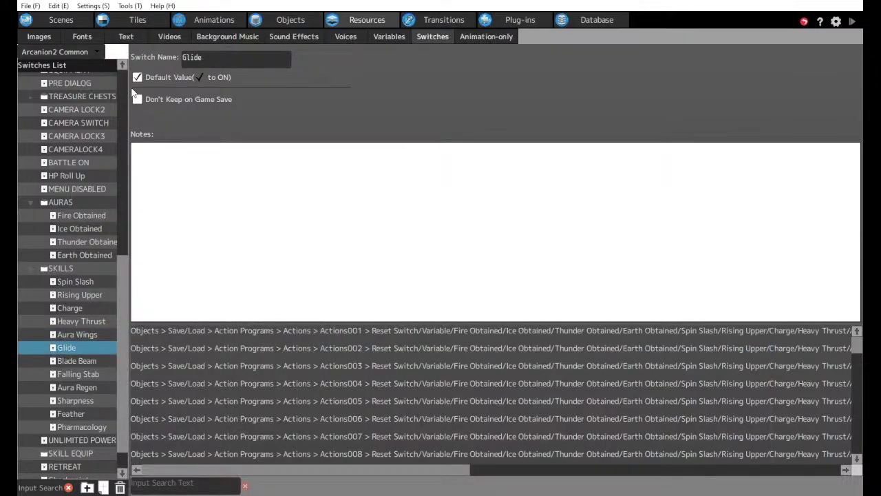
pyautogui.click(69, 19)
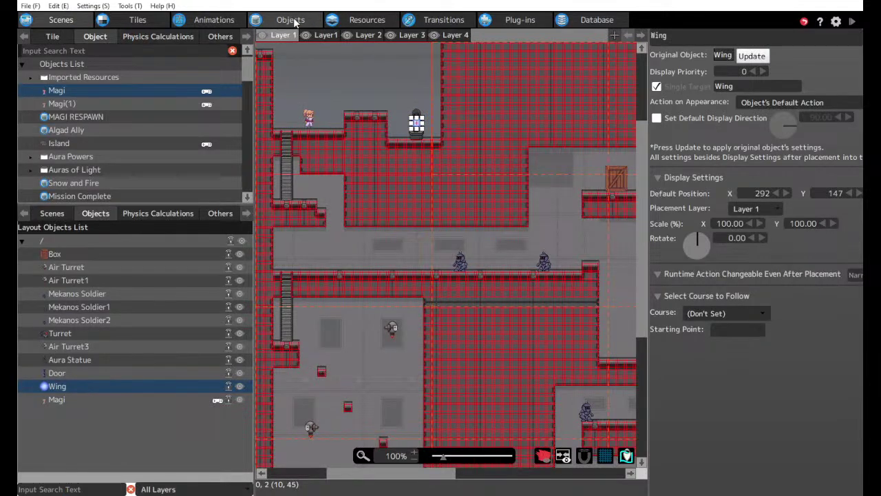
pyautogui.click(87, 383)
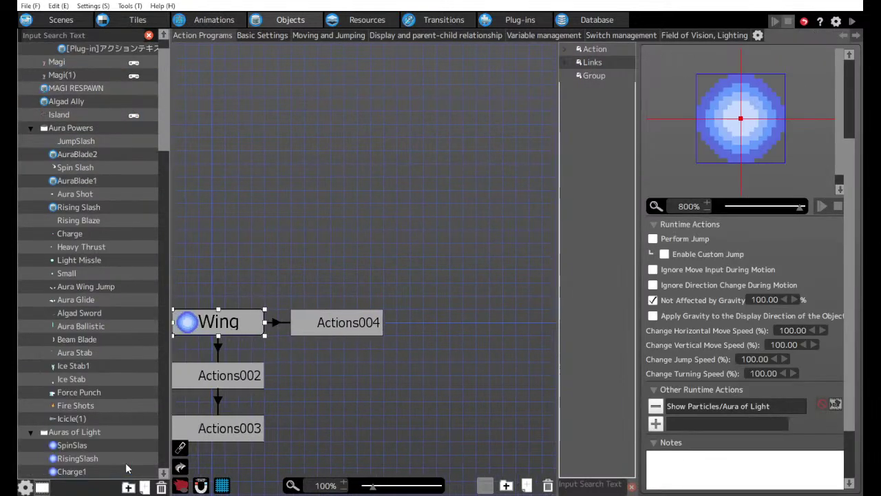
pyautogui.moveTo(223, 351); pyautogui.dragTo(310, 321)
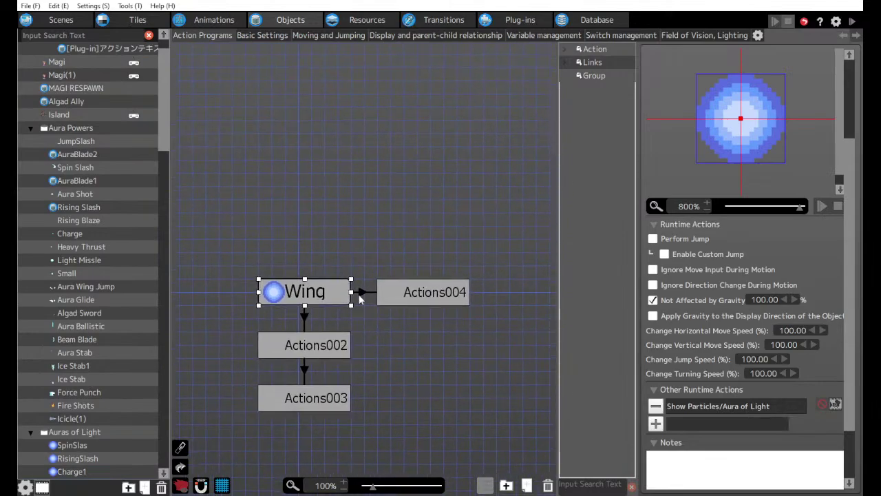
pyautogui.click(360, 294)
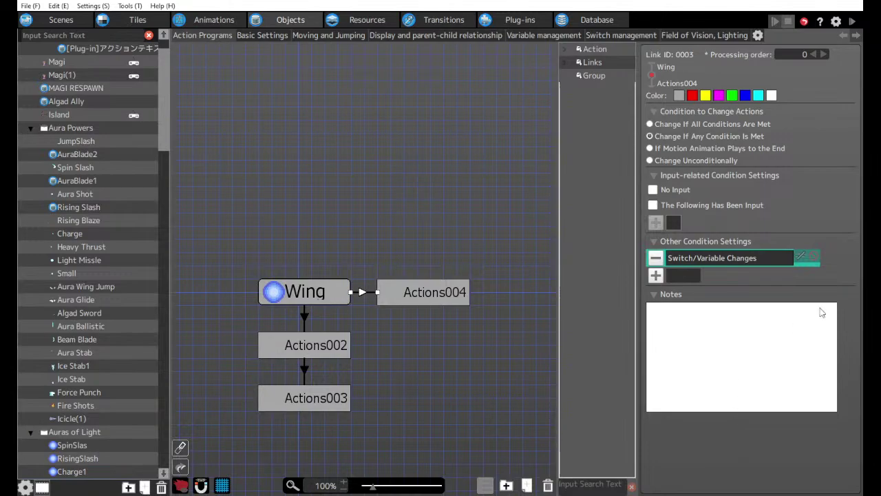
# Examine the runtime actions of Actions002 and Actions003 in the Wing object and select the Change Switch/Variable action in Actions002.
pyautogui.click(316, 352)
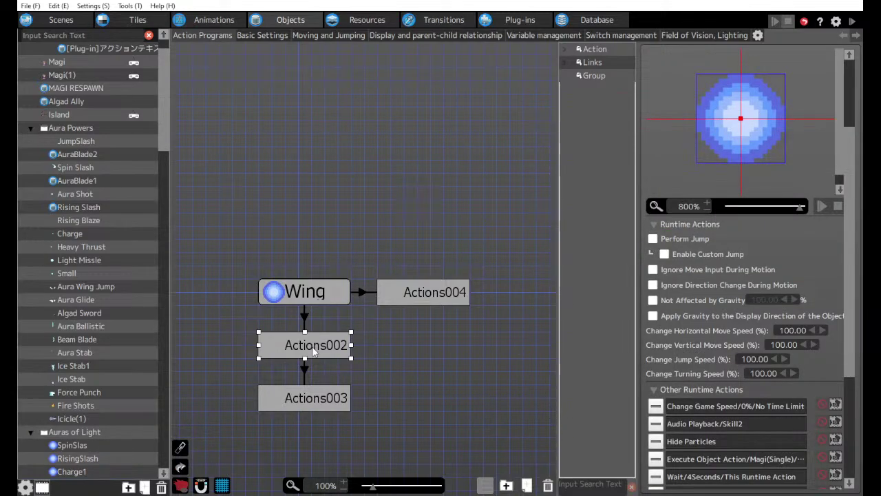
pyautogui.click(334, 406)
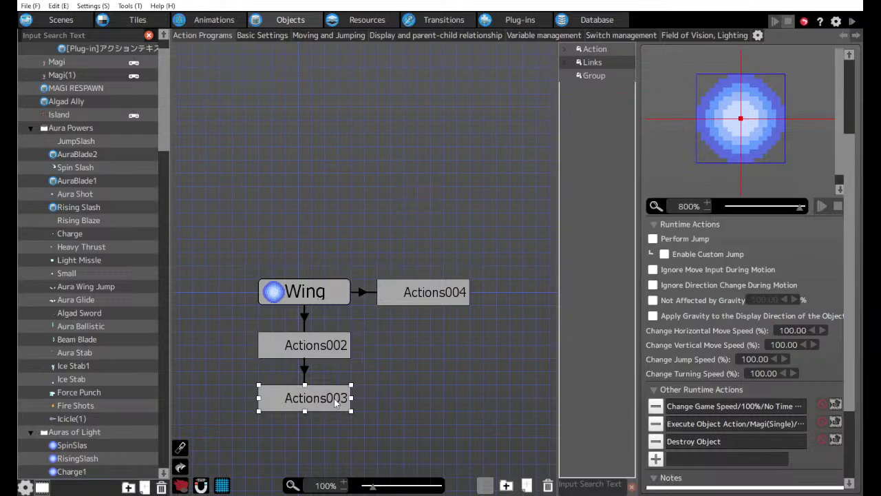
pyautogui.click(331, 351)
pyautogui.scroll(-2, 740, 417)
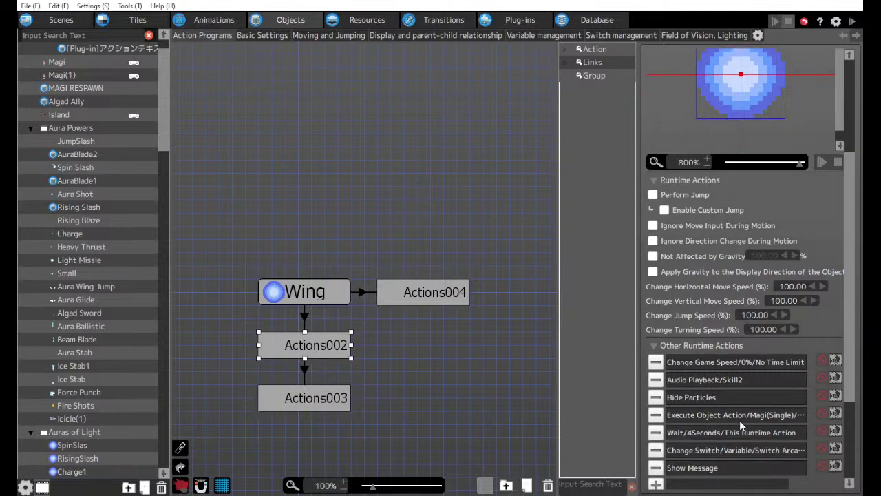
pyautogui.click(679, 452)
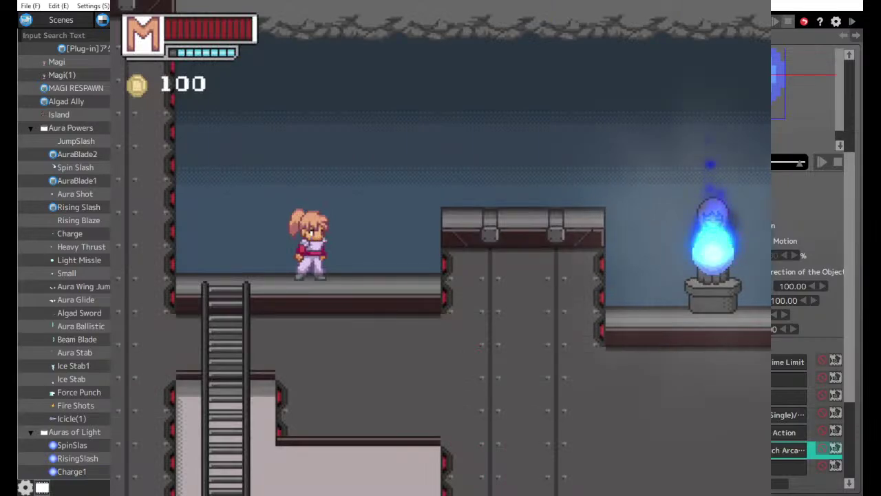
# In the test play, jump Magi onto the raised ledge and walk her to the edge facing the statue.
pyautogui.press('Right')
pyautogui.press('z')
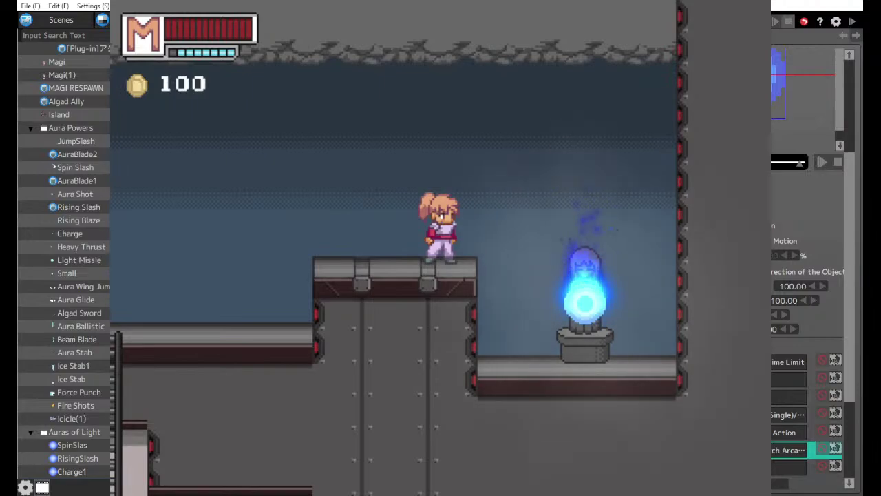
pyautogui.press('Right')
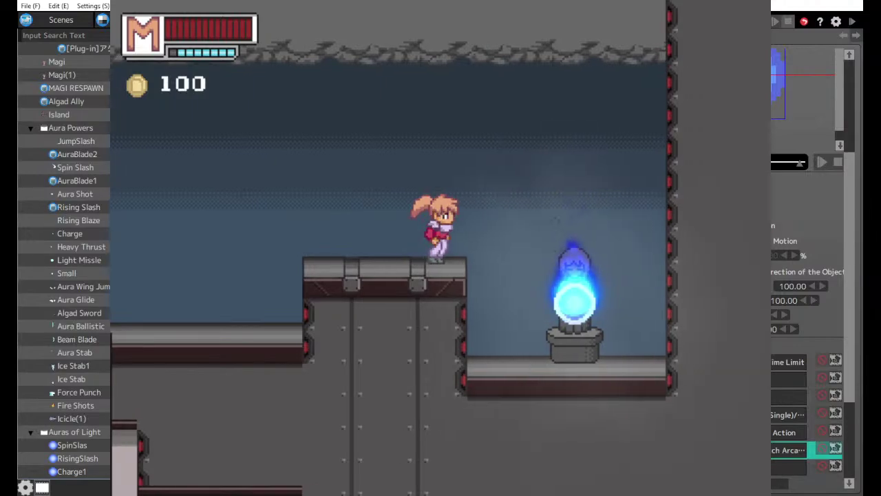
pyautogui.press('Left')
pyautogui.press('Right')
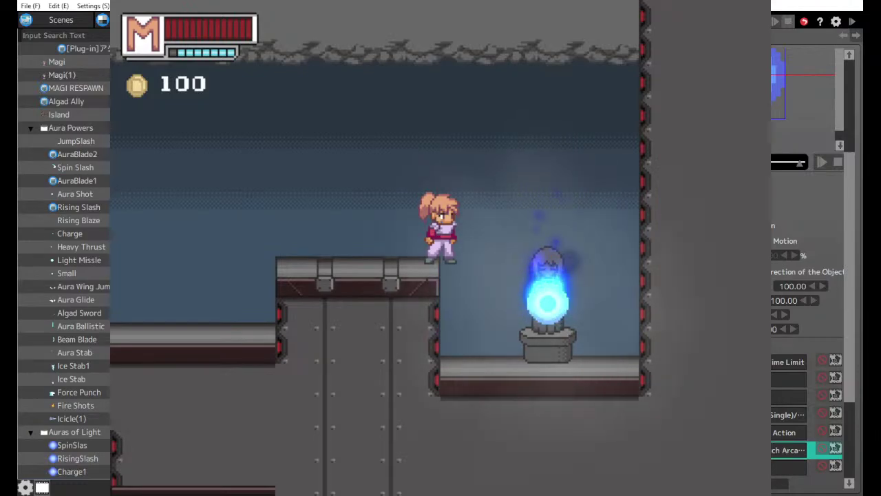
# Drop Magi off the ledge, collect the Wing power-up at the statue, and dismiss its skill message.
pyautogui.press('Right')
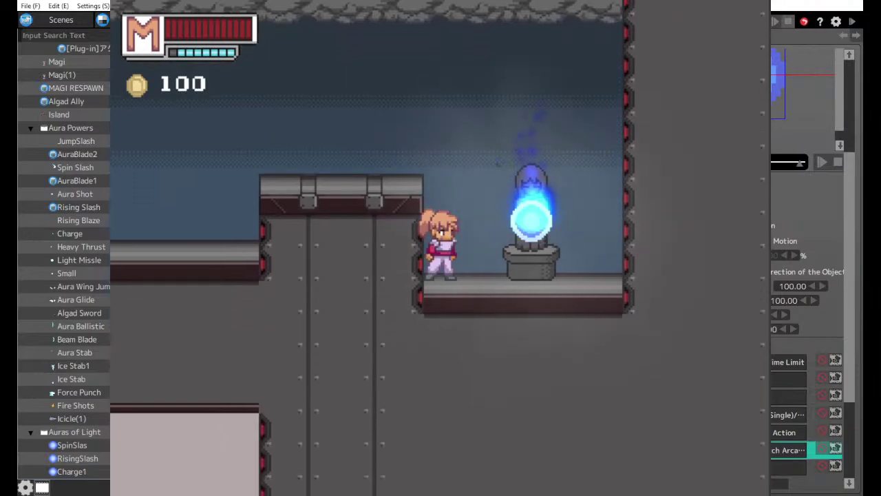
pyautogui.press('Right')
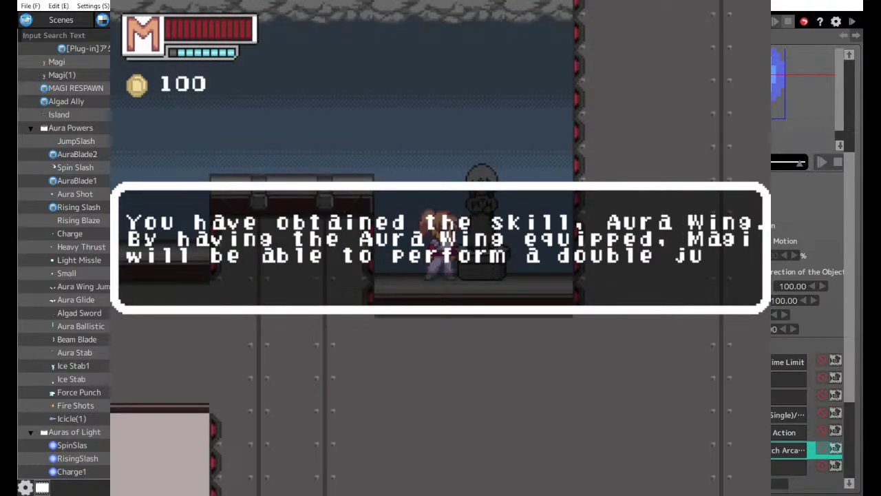
pyautogui.press('z')
pyautogui.press('Left')
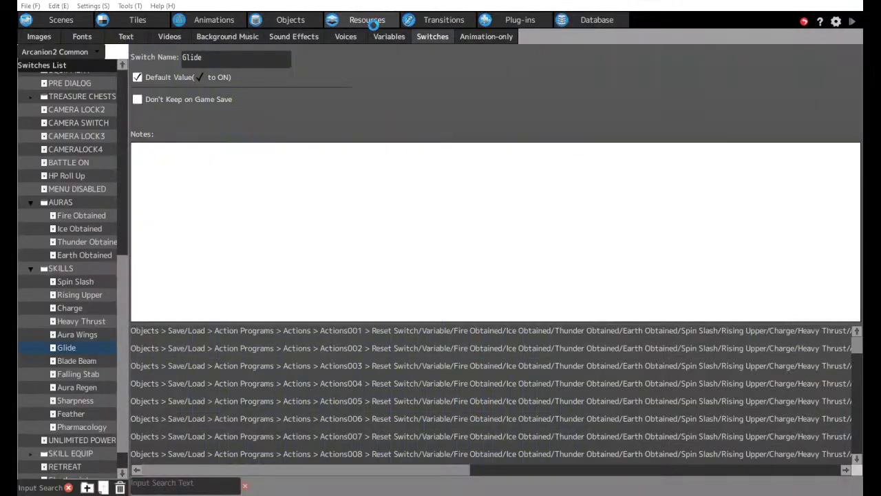
# Review the AURAS and SKILLS folders in the switches list, keeping the Glide switch selected.
pyautogui.scroll(-5, 68, 275)
pyautogui.scroll(-2, 65, 351)
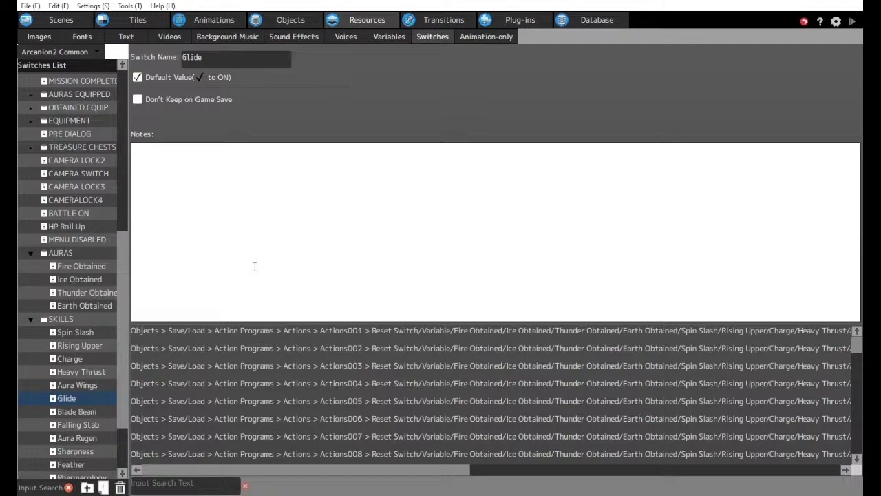
pyautogui.click(61, 20)
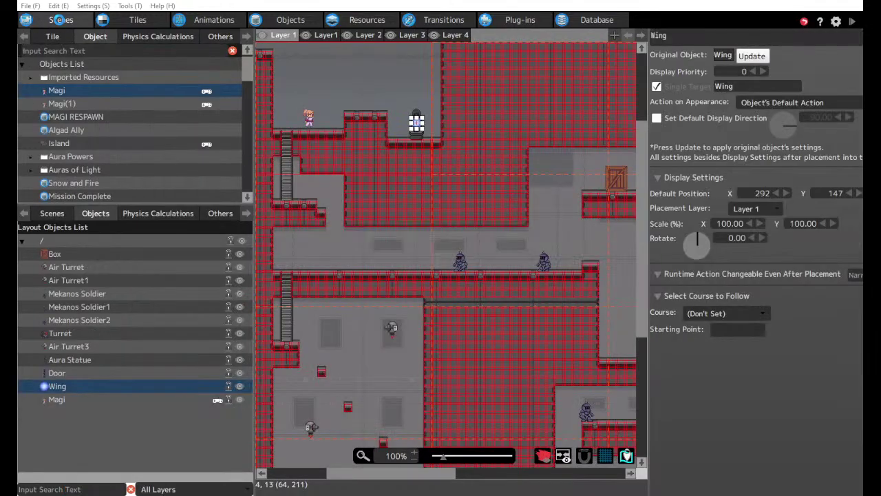
pyautogui.click(358, 20)
pyautogui.scroll(-10, 84, 364)
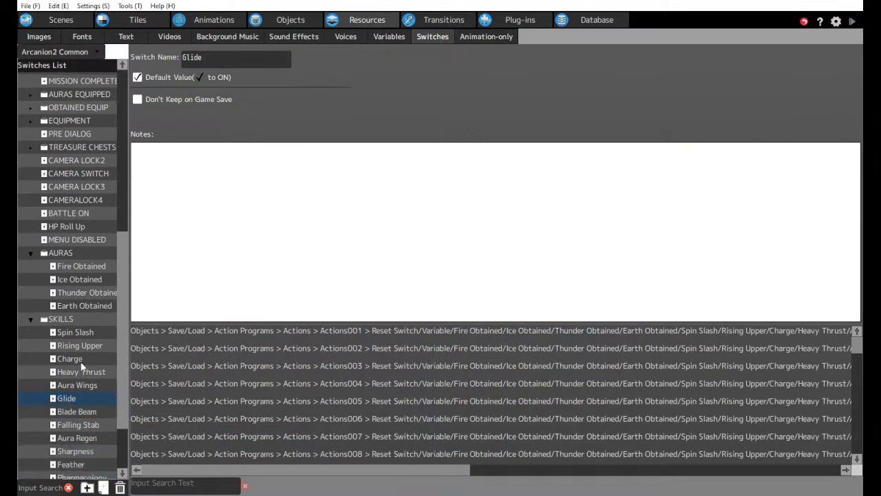
pyautogui.click(69, 308)
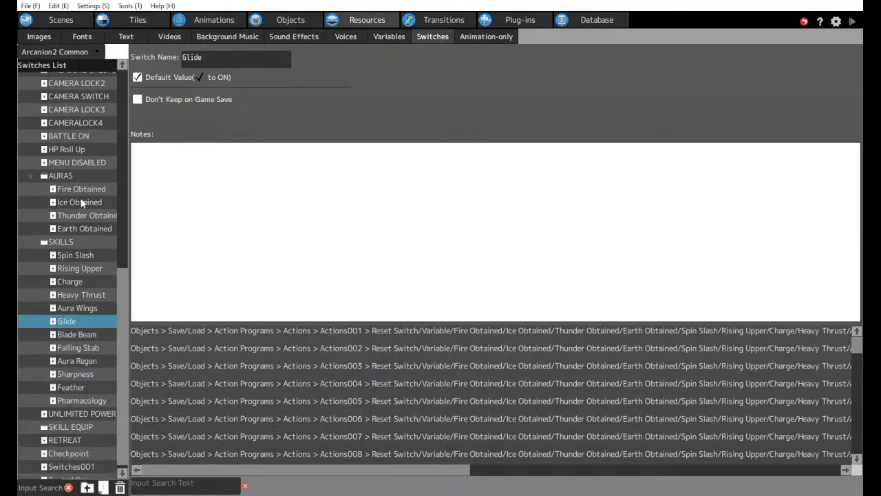
pyautogui.click(66, 321)
# Browse the scene list and open the Null scene in the Home Base folder.
pyautogui.click(59, 20)
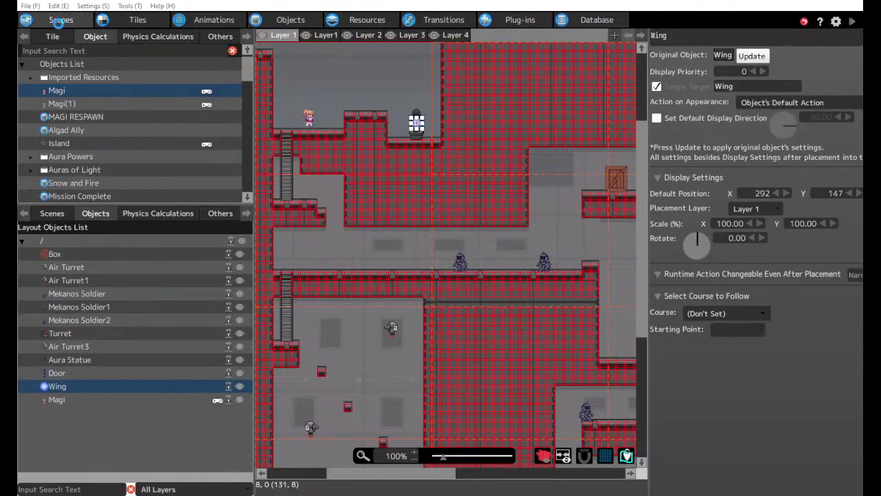
pyautogui.click(55, 214)
pyautogui.scroll(-4, 124, 371)
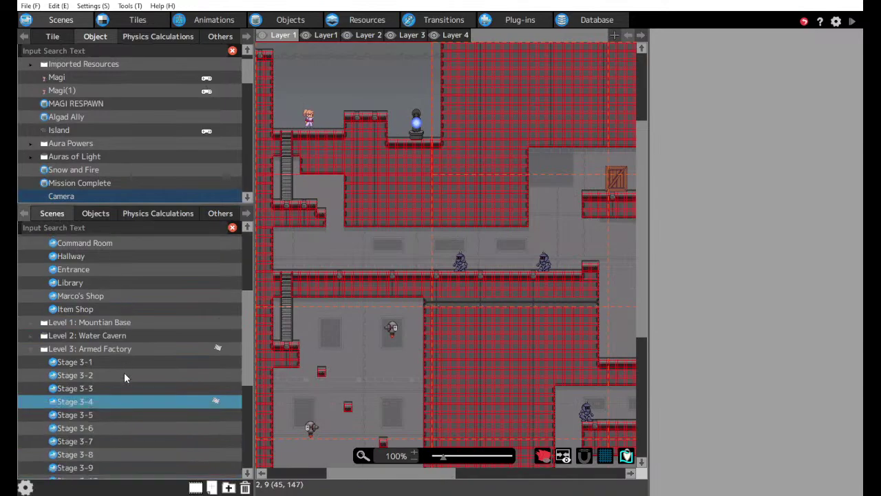
pyautogui.scroll(3, 126, 363)
pyautogui.click(70, 262)
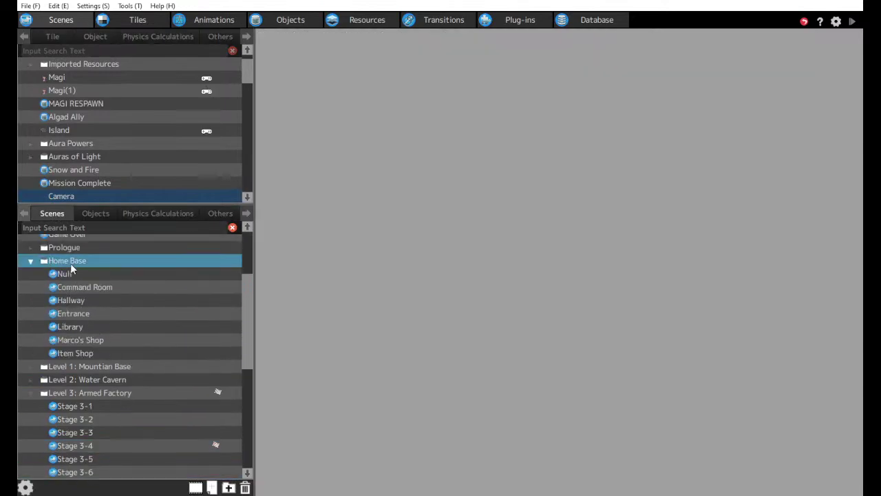
pyautogui.click(70, 273)
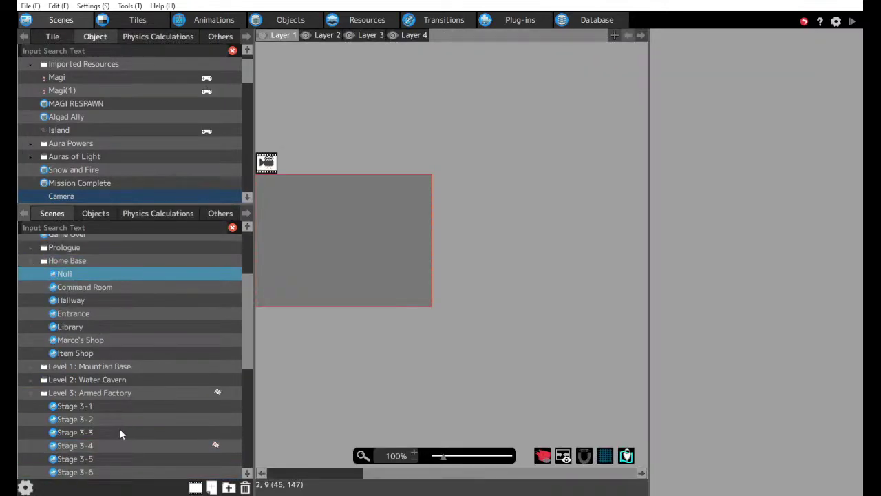
pyautogui.scroll(3, 119, 428)
# Examine the runtime actions of Actions001 and Actions002 in the Icicle(1) object's action program.
pyautogui.click(282, 20)
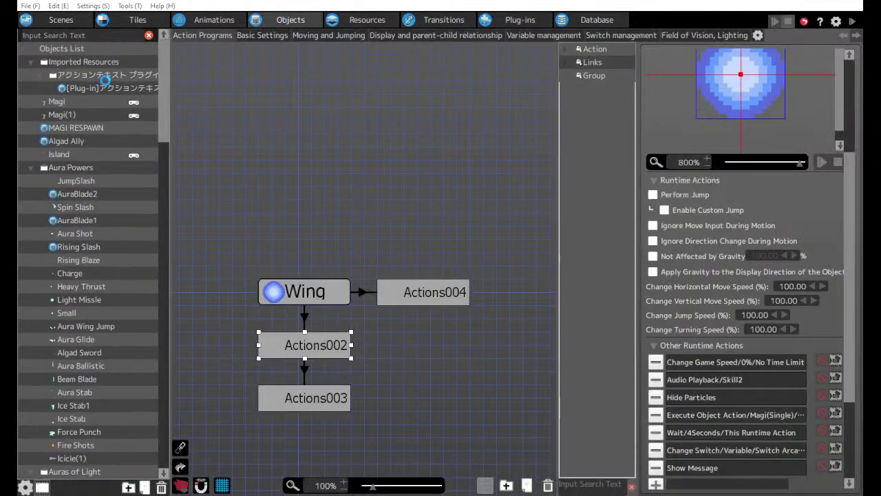
pyautogui.scroll(-10, 103, 241)
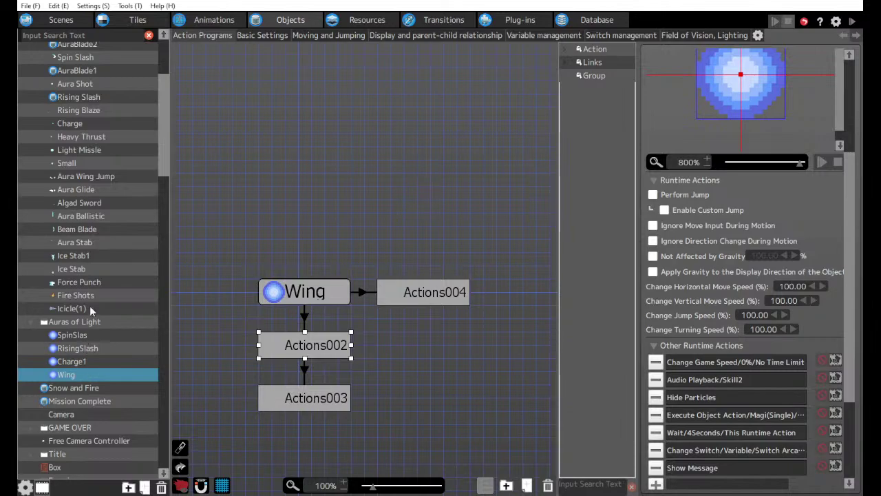
pyautogui.scroll(2, 89, 305)
pyautogui.click(66, 374)
pyautogui.click(334, 346)
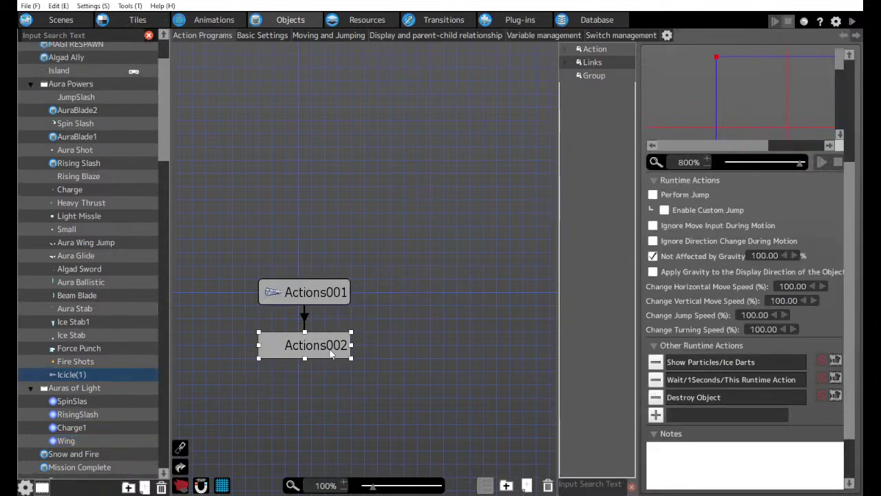
pyautogui.click(740, 362)
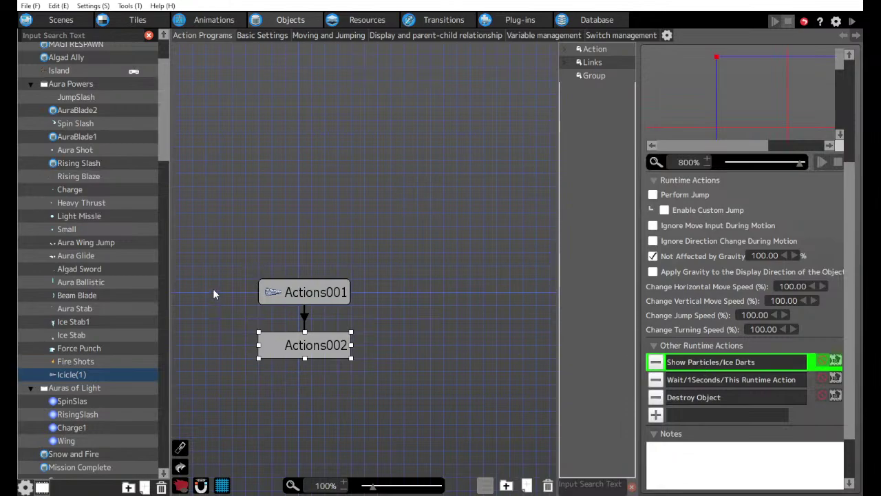
pyautogui.click(300, 300)
pyautogui.click(696, 363)
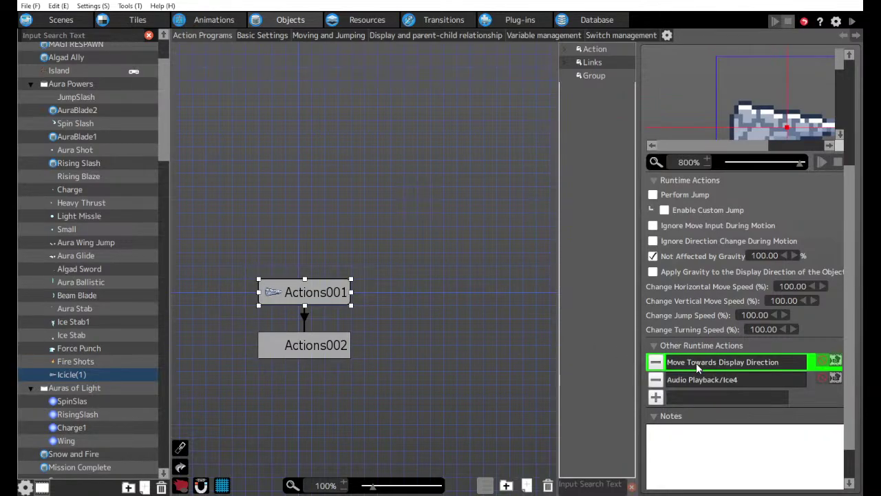
pyautogui.click(320, 347)
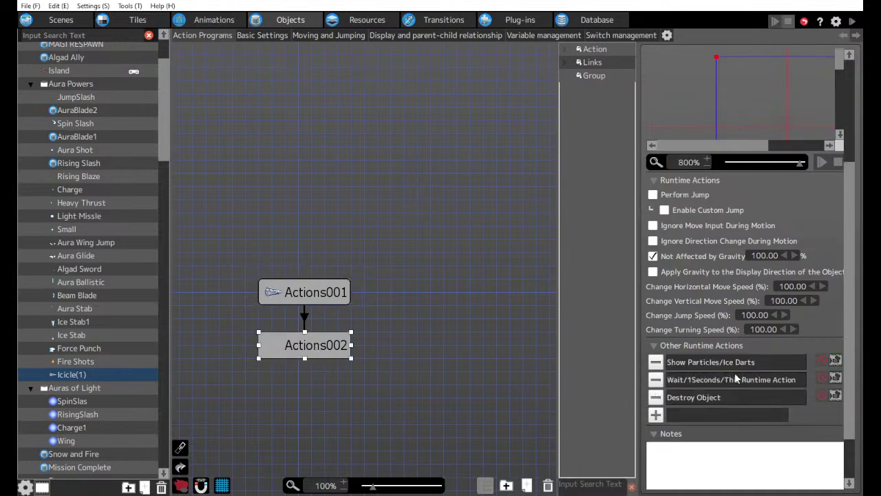
pyautogui.click(725, 363)
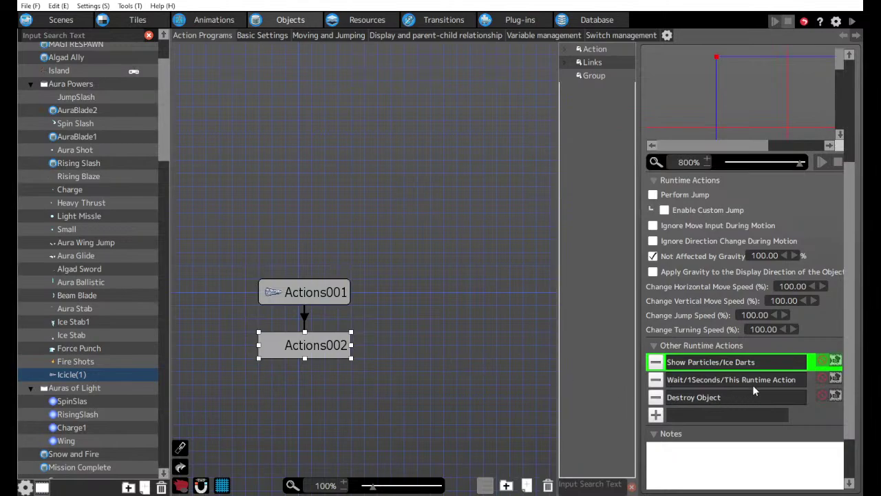
pyautogui.click(309, 293)
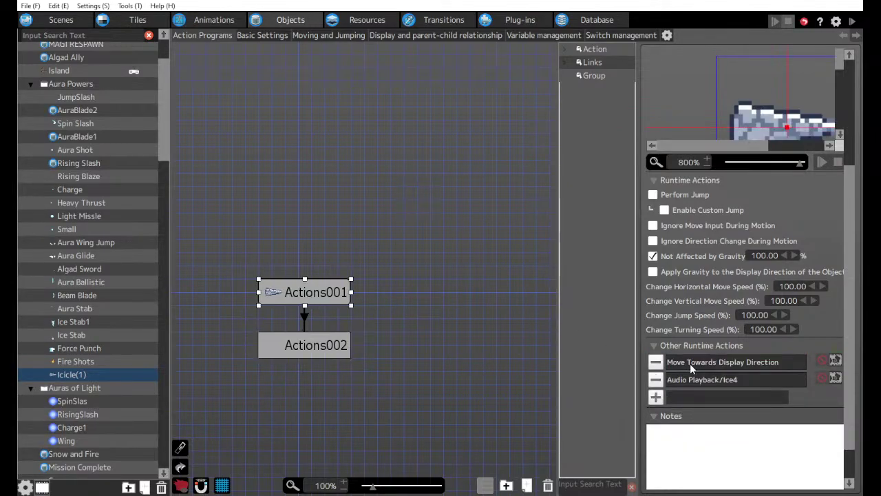
# Set the Expand Firing Range of Magi's Ice Spread bullet to 50.
pyautogui.scroll(2, 66, 131)
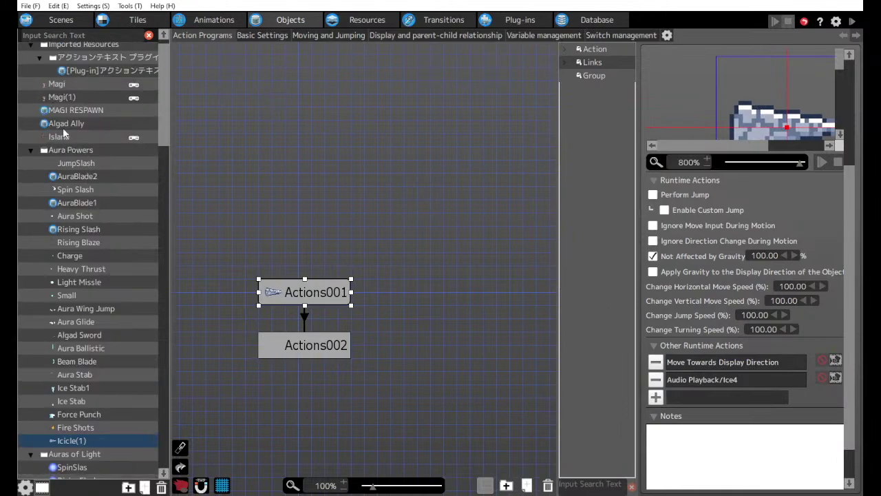
pyautogui.click(55, 84)
pyautogui.click(688, 35)
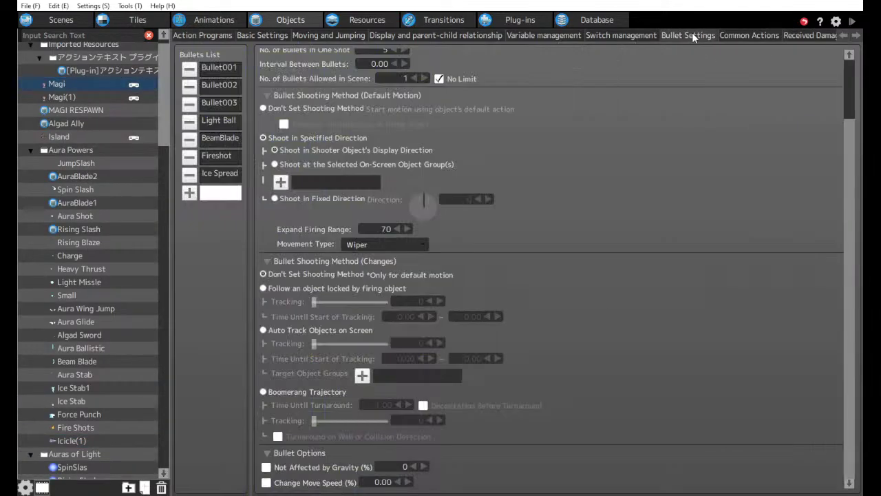
pyautogui.click(218, 173)
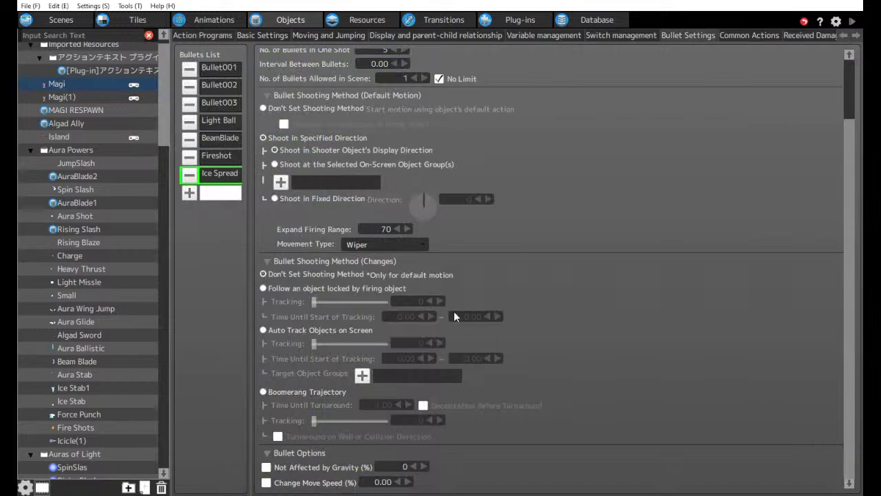
pyautogui.click(372, 230)
pyautogui.scroll(-20, 373, 229)
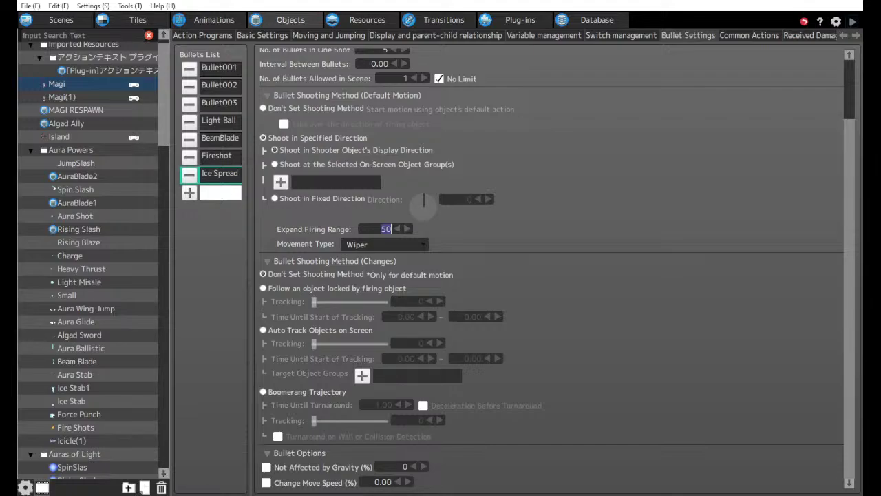
pyautogui.press('Return')
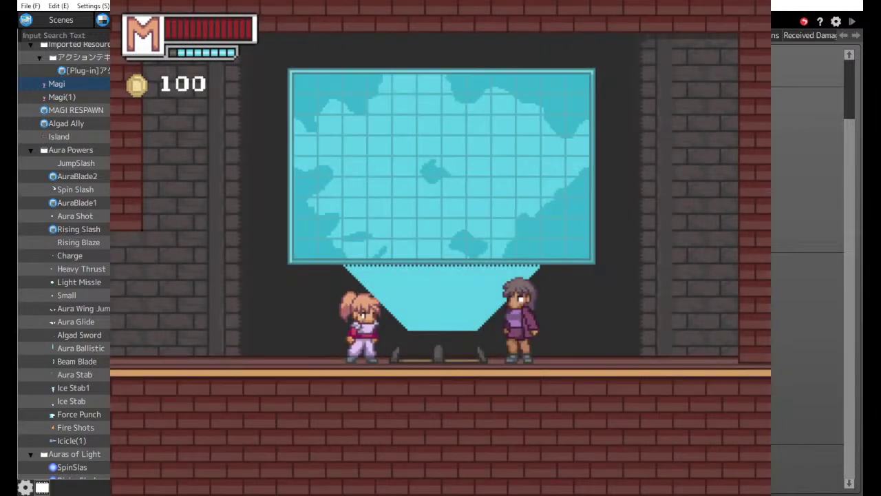
# In a new test play, open the skill menu and equip the ice aura with the Ice Stab skill.
pyautogui.press('Return')
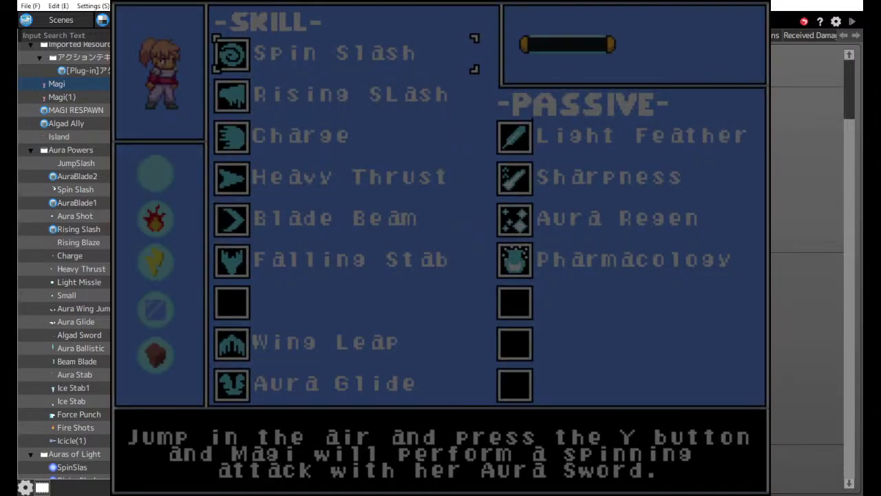
pyautogui.press('Down')
pyautogui.press('Down')
pyautogui.press('Down')
pyautogui.press('Down')
pyautogui.press('Left')
pyautogui.press('Down')
pyautogui.press('Down')
pyautogui.press('Down')
pyautogui.press('Return')
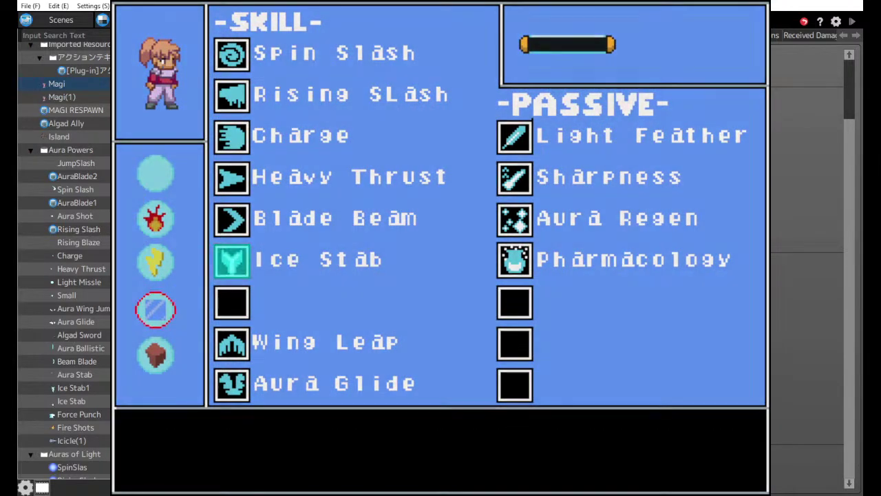
# Close the skill menu, jump Magi in front of the map display, and fire several icicle spreads.
pyautogui.press('space')
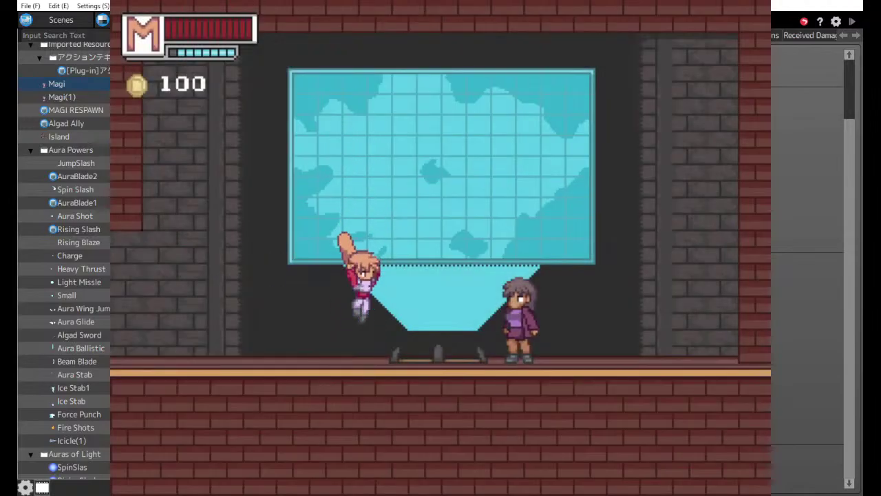
pyautogui.press('space')
pyautogui.press('space')
pyautogui.press('x')
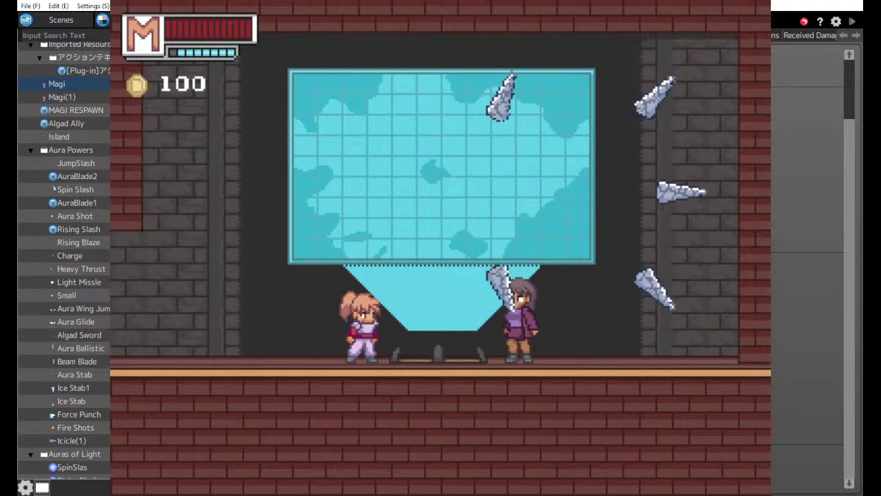
pyautogui.press('x')
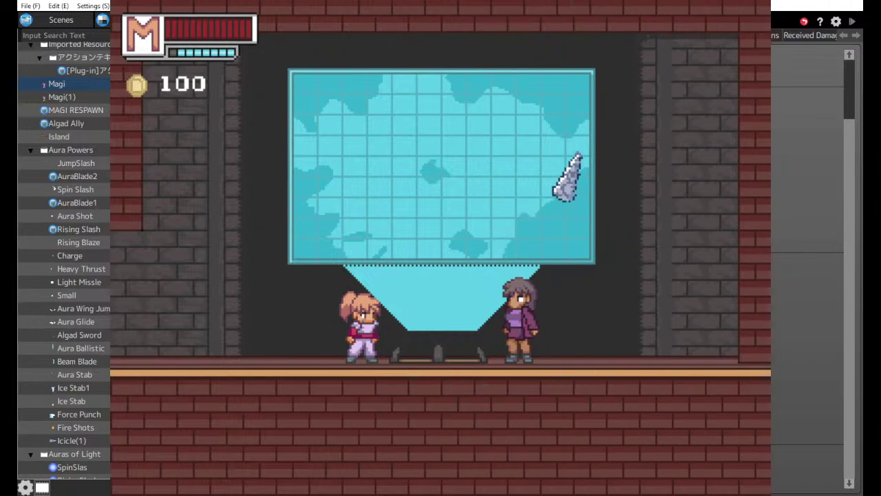
pyautogui.press('x')
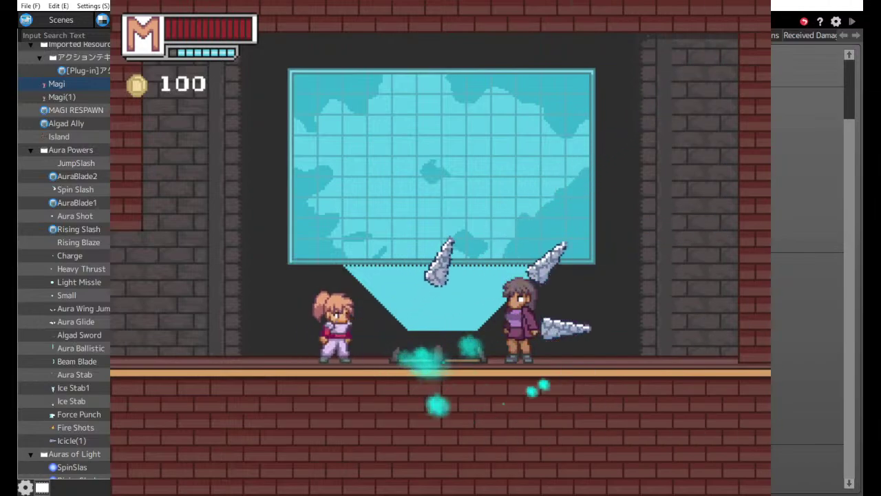
# Jump Magi again while moving her toward the other character and fire another icicle spread from mid-air.
pyautogui.press('space')
pyautogui.press('space')
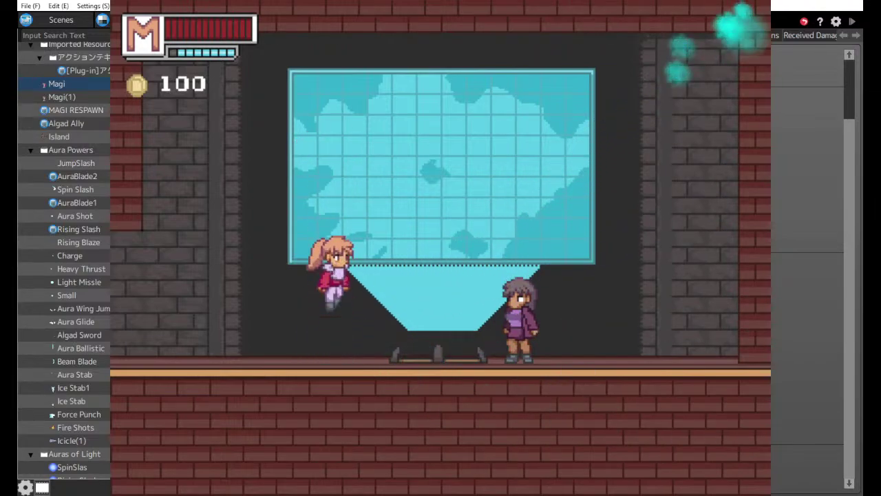
pyautogui.press('space')
pyautogui.press('Right')
pyautogui.press('x')
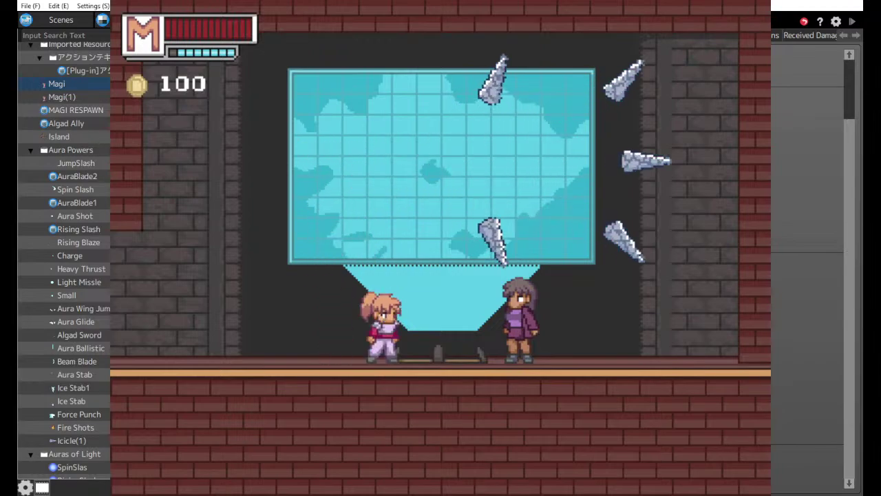
# Jump Magi repeatedly on the far side of the map display and fire an icicle spread facing away from the other character.
pyautogui.press('Left')
pyautogui.press('space')
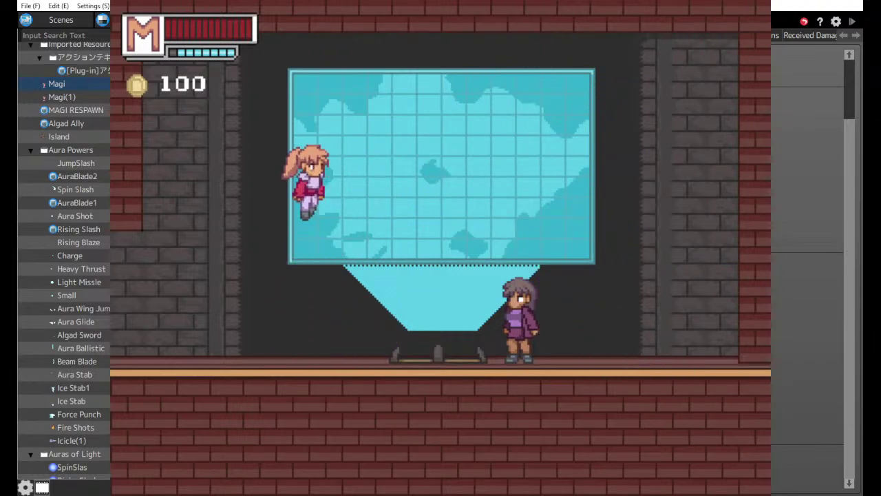
pyautogui.press('space')
pyautogui.press('space')
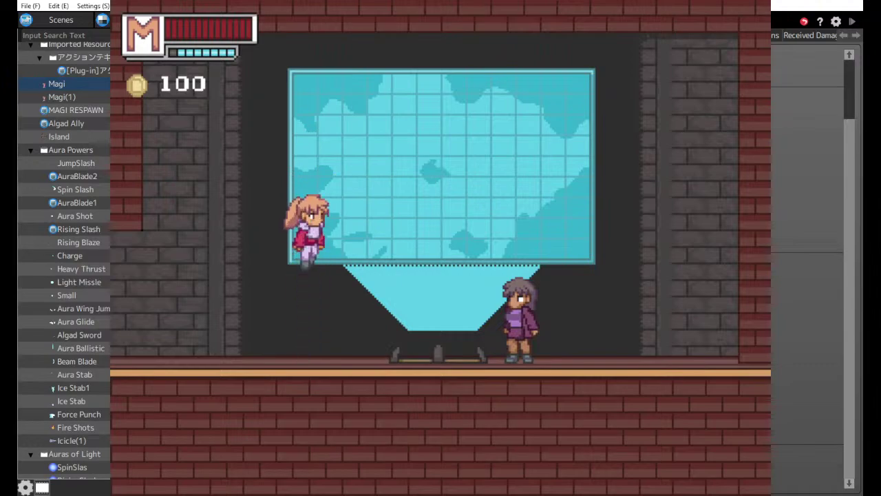
pyautogui.press('Right')
pyautogui.press('space')
pyautogui.press('Left')
pyautogui.press('x')
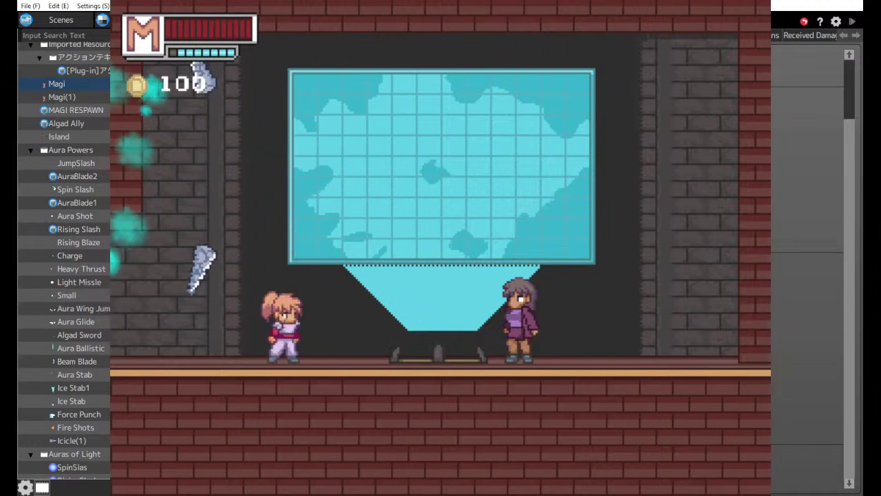
pyautogui.press('space')
pyautogui.press('Right')
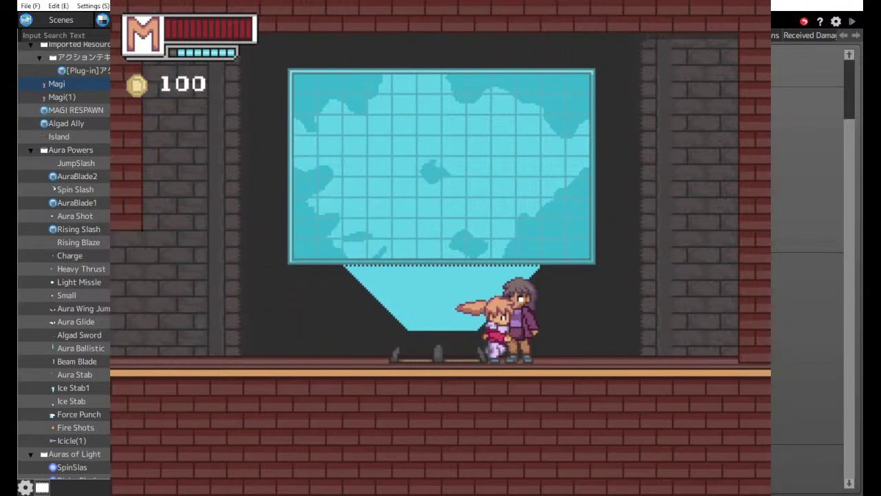
# Fire more icicle spreads on both sides of Magi while jumping, and end the test play.
pyautogui.press('Left')
pyautogui.press('x')
pyautogui.press('space')
pyautogui.press('Right')
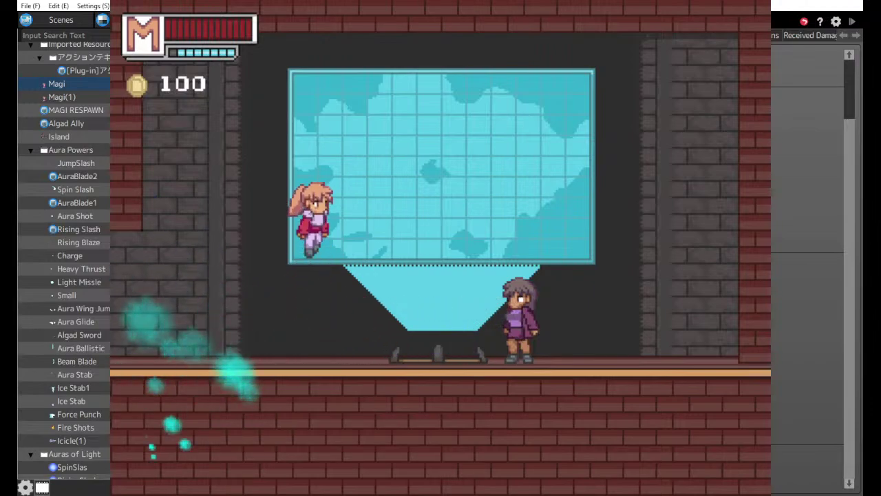
pyautogui.press('space')
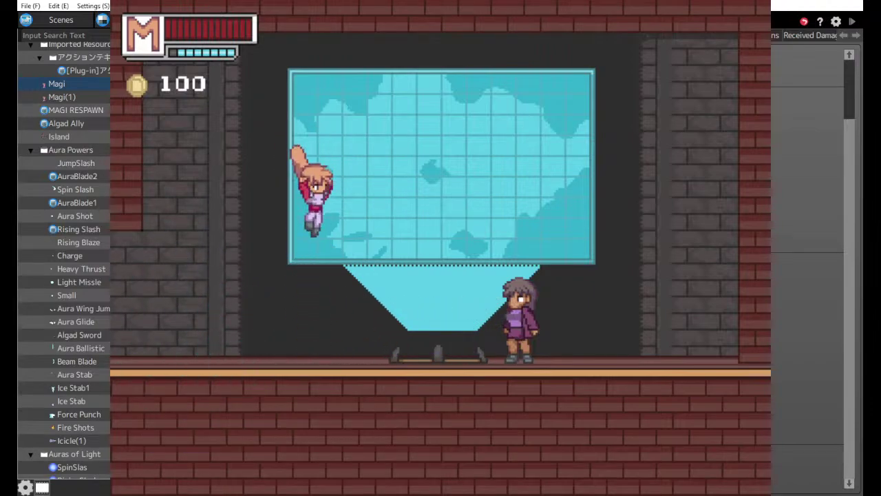
pyautogui.press('x')
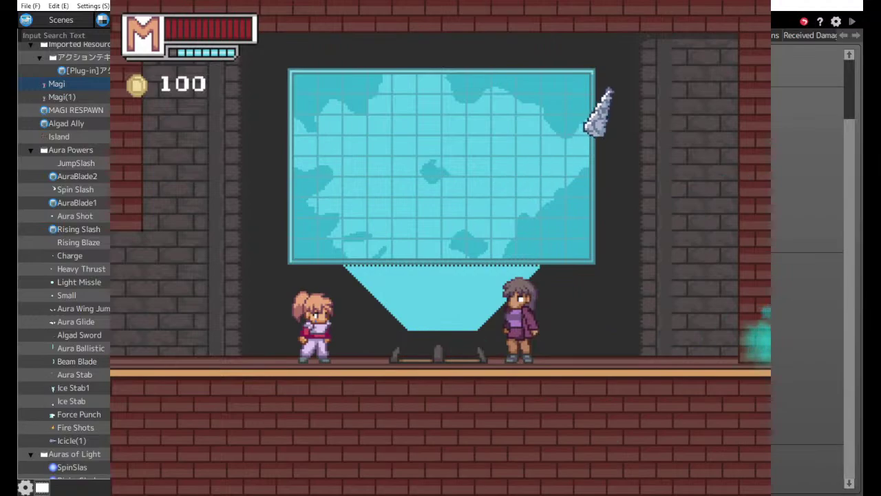
pyautogui.click(746, 4)
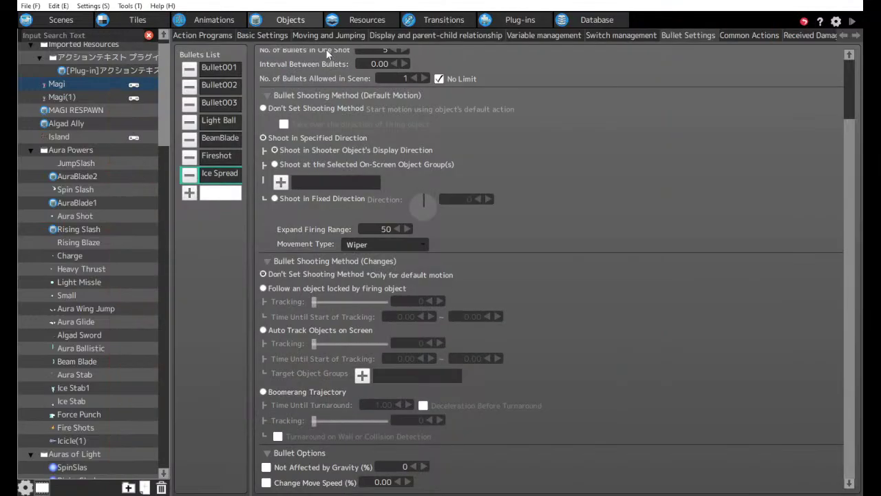
# In Magi's action programs, move the unconnected Fall1 node beside the Jump node that feeds Jump Shoot(1)(1)(2)(1).
pyautogui.click(195, 34)
pyautogui.moveTo(283, 274); pyautogui.dragTo(408, 102, button='middle')
pyautogui.moveTo(392, 275); pyautogui.dragTo(476, 50, button='middle')
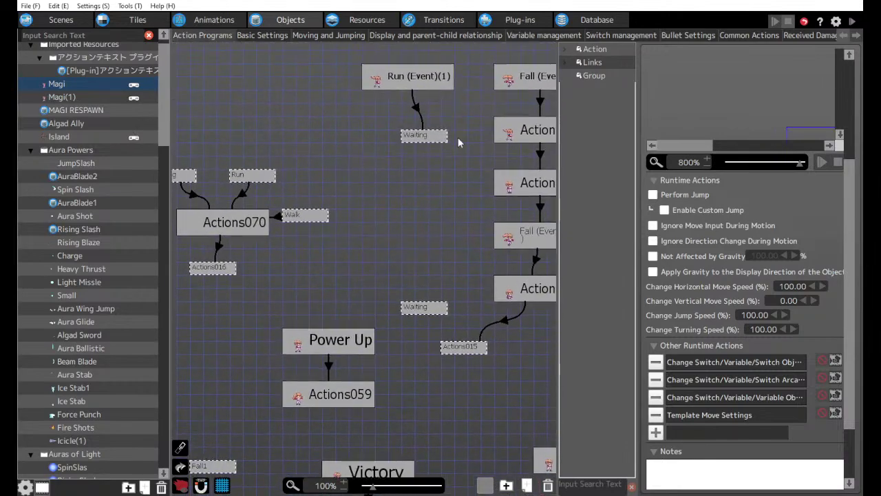
pyautogui.moveTo(407, 275); pyautogui.dragTo(526, 72, button='middle')
pyautogui.moveTo(468, 131); pyautogui.dragTo(577, 98, button='middle')
pyautogui.moveTo(482, 266); pyautogui.dragTo(517, 191, button='middle')
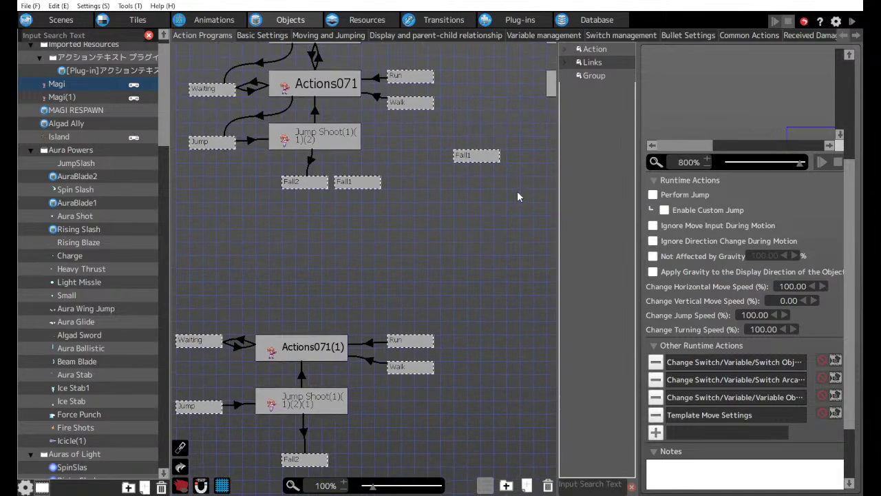
pyautogui.moveTo(516, 193); pyautogui.dragTo(513, 210, button='right')
pyautogui.moveTo(473, 172); pyautogui.dragTo(196, 399)
pyautogui.moveTo(197, 398); pyautogui.dragTo(257, 290, button='right')
# Link the moved Fall1 node to the Jump Shoot(1)(1)(2)(1) action, using the adjacent Jump link as the model.
pyautogui.click(296, 312)
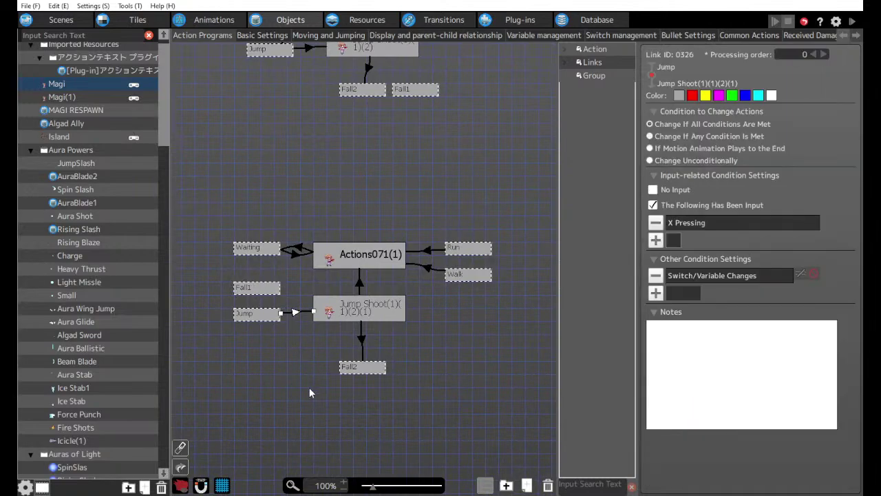
pyautogui.click(275, 288)
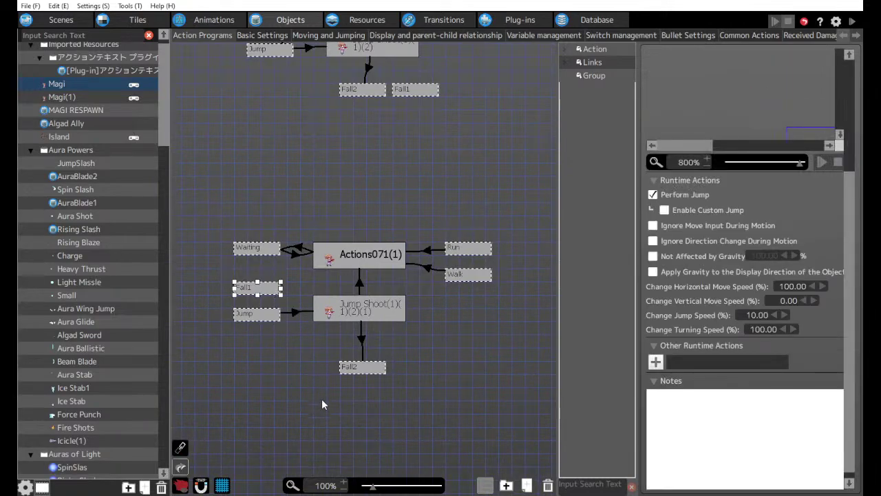
pyautogui.press('l')
pyautogui.click(329, 353)
# Move the other Fall1 node above Run and link it to Actions071, using the Run link as the model.
pyautogui.scroll(3, 380, 262)
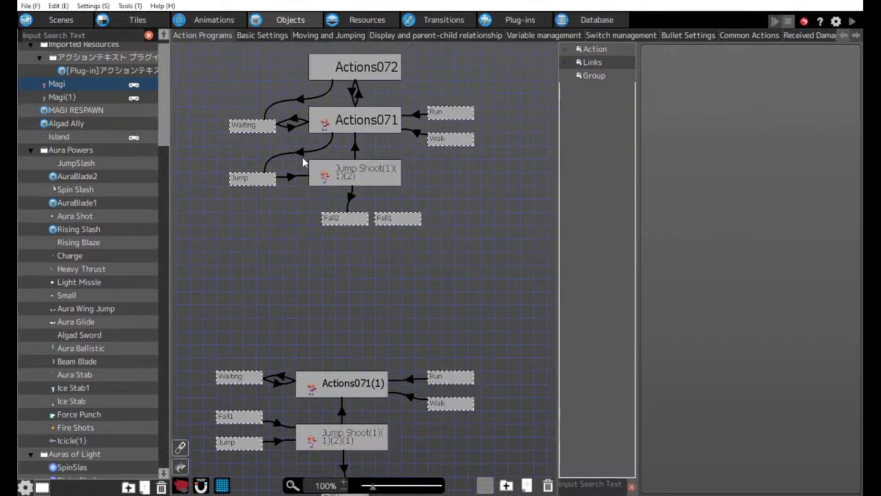
pyautogui.moveTo(396, 222); pyautogui.dragTo(330, 126)
pyautogui.moveTo(406, 113); pyautogui.dragTo(451, 88)
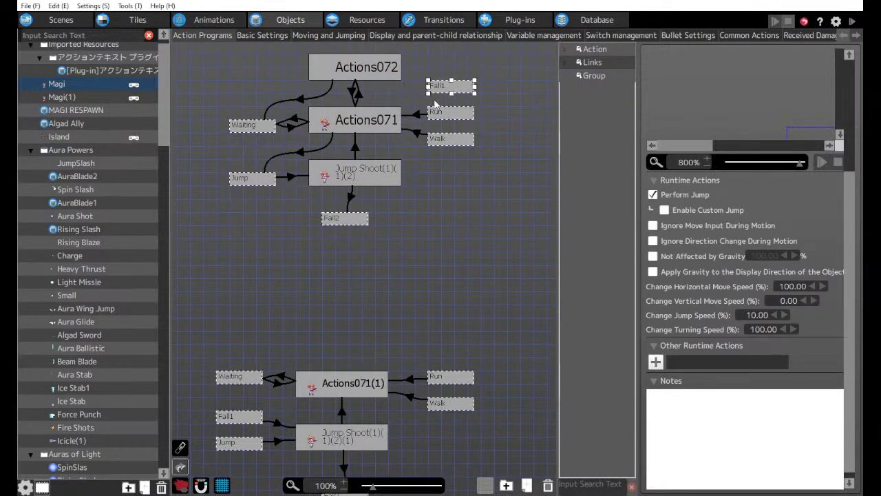
pyautogui.click(417, 119)
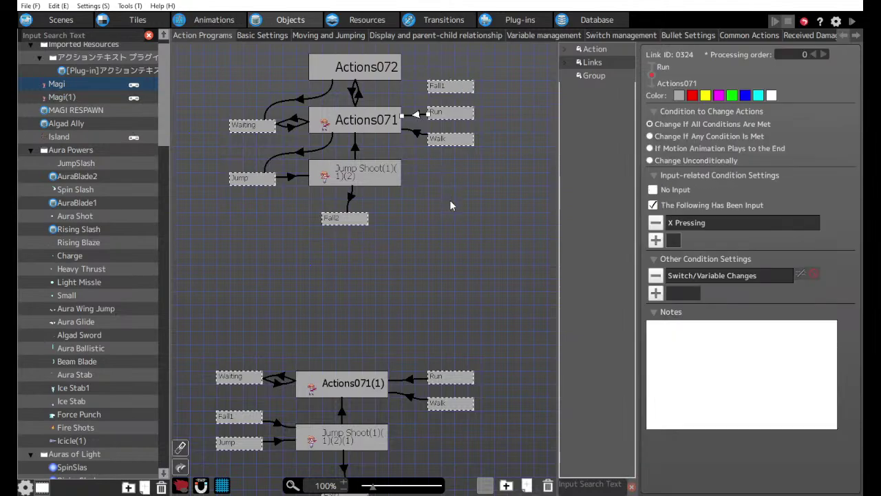
pyautogui.click(432, 88)
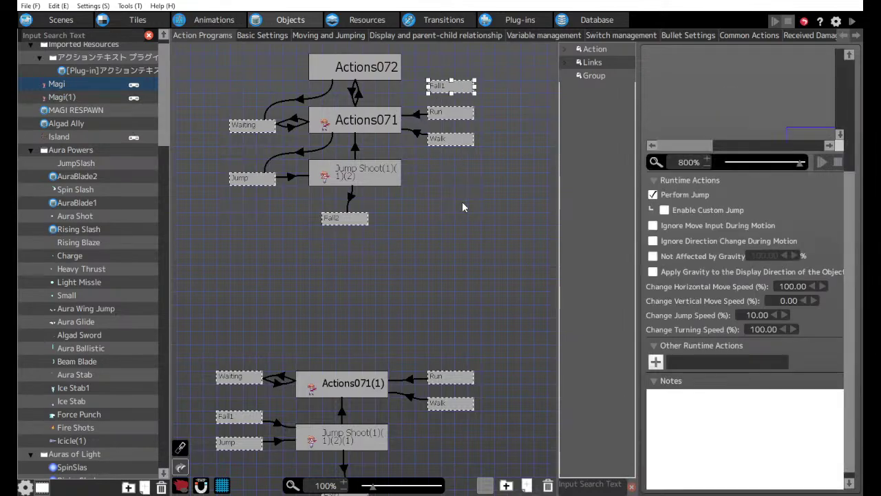
pyautogui.moveTo(474, 84); pyautogui.dragTo(383, 128)
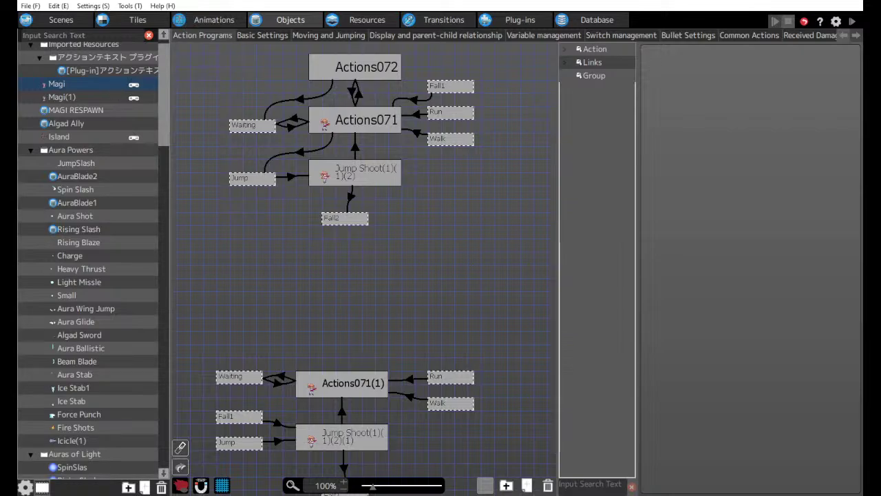
# Start a new test play and equip the ice aura skill for Magi in the skill menu.
pyautogui.click(74, 22)
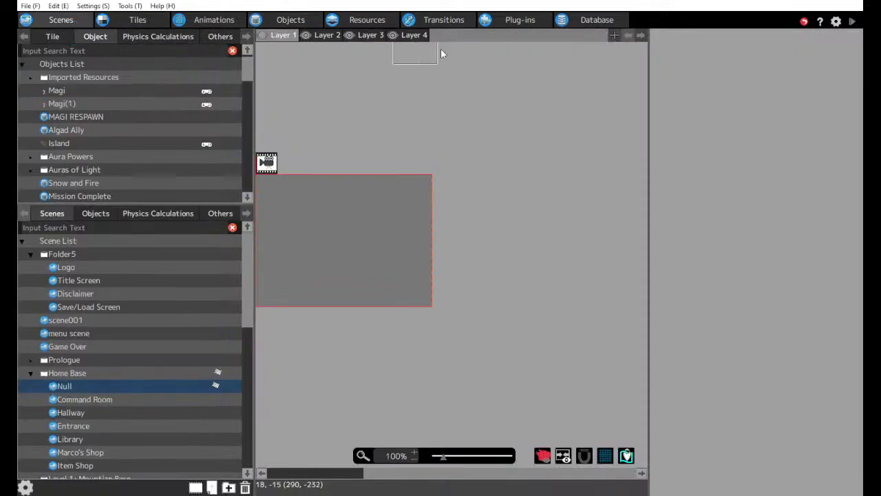
pyautogui.click(292, 20)
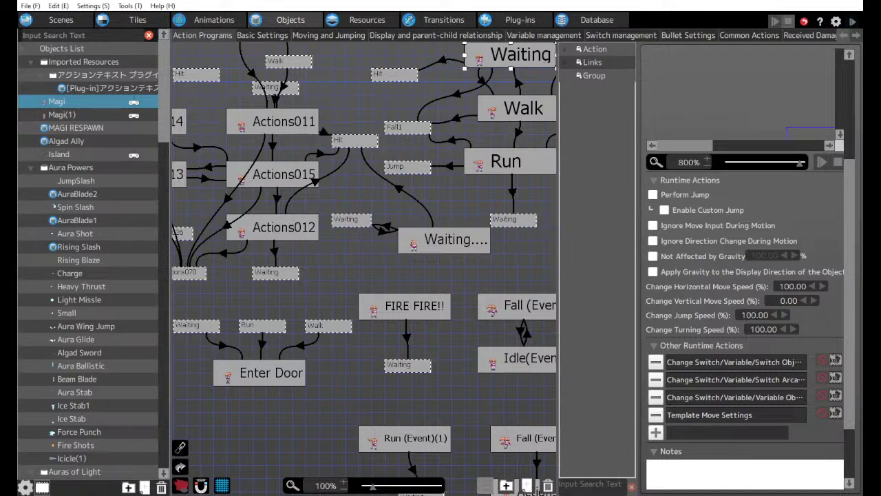
pyautogui.click(851, 21)
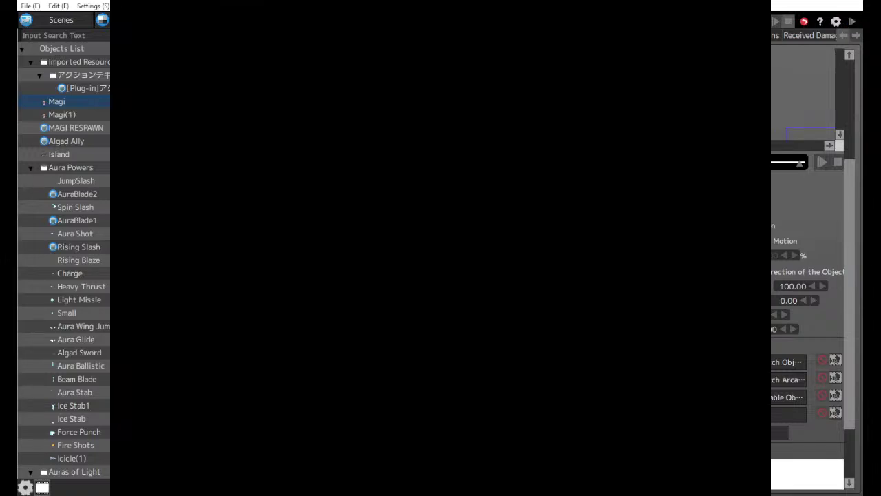
pyautogui.press('Return')
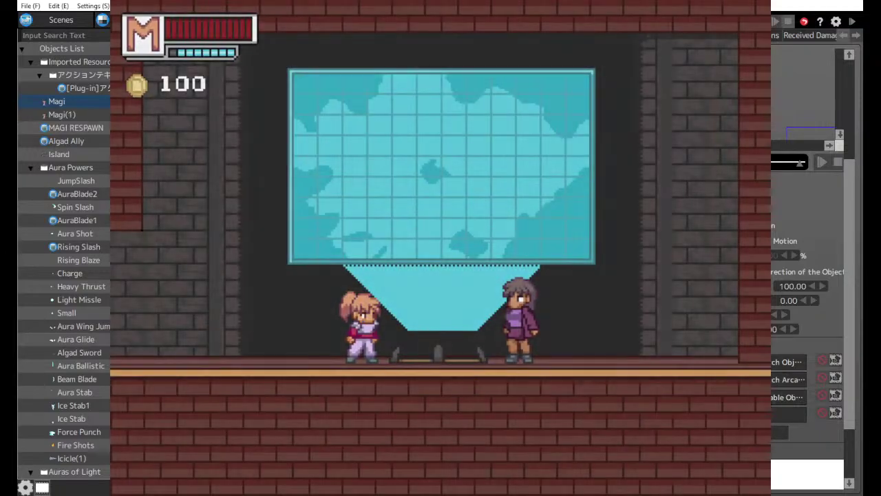
pyautogui.press('Left')
pyautogui.press('Down')
pyautogui.press('Down')
pyautogui.press('Down')
pyautogui.press('Return')
pyautogui.press('Escape')
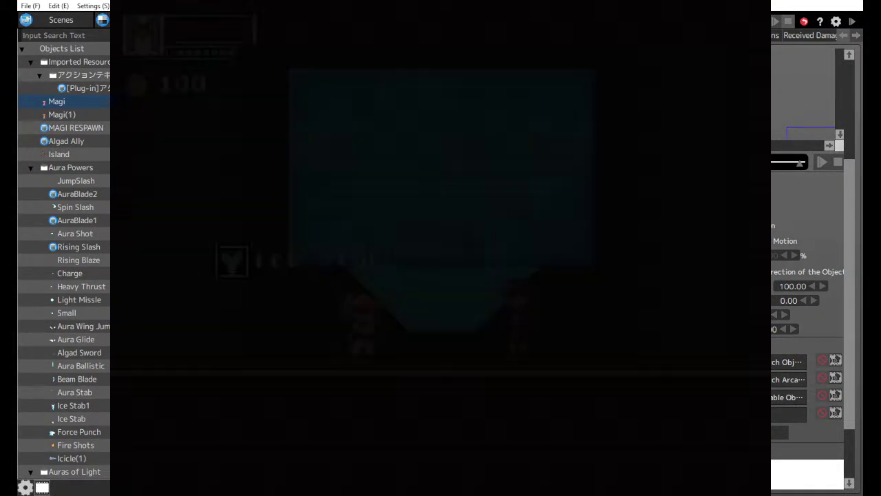
# Jump Magi in front of the map display and fire mid-air icicle spreads in both directions.
pyautogui.press('z')
pyautogui.press('x')
pyautogui.press('z')
pyautogui.press('Right')
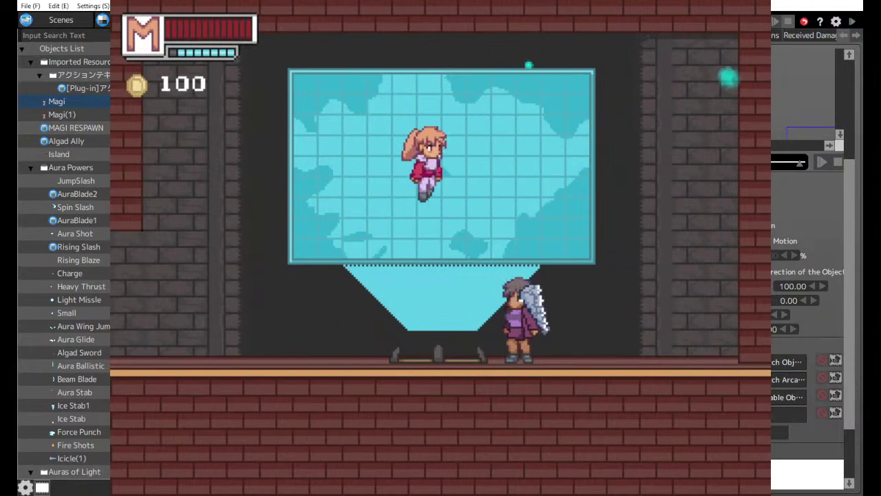
pyautogui.press('x')
pyautogui.press('z')
pyautogui.press('Left')
pyautogui.press('x')
pyautogui.press('Right')
pyautogui.press('z')
pyautogui.press('x')
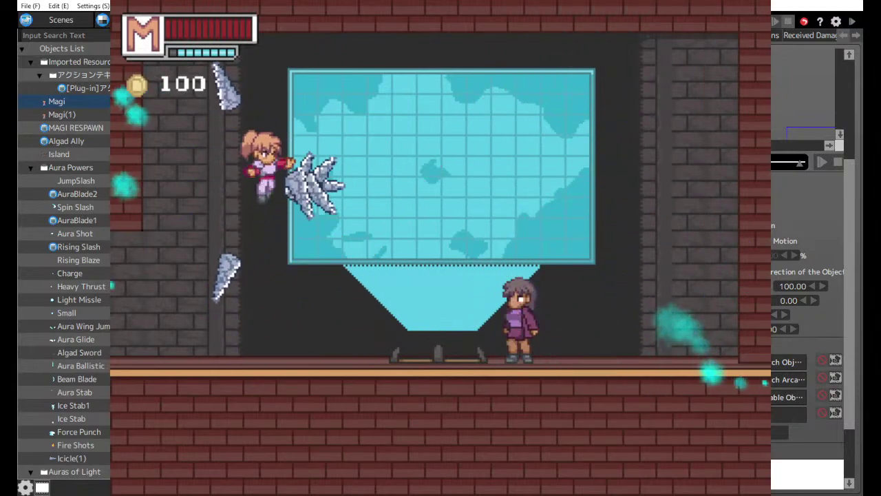
# Keep jumping and firing icicle spreads toward the other character, and end the test play.
pyautogui.press('z')
pyautogui.press('x')
pyautogui.press('z')
pyautogui.press('x')
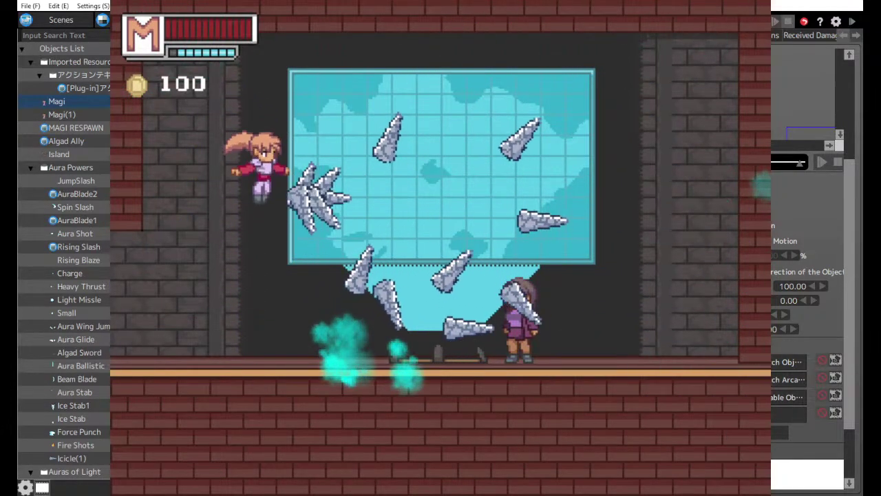
pyautogui.press('z')
pyautogui.press('z')
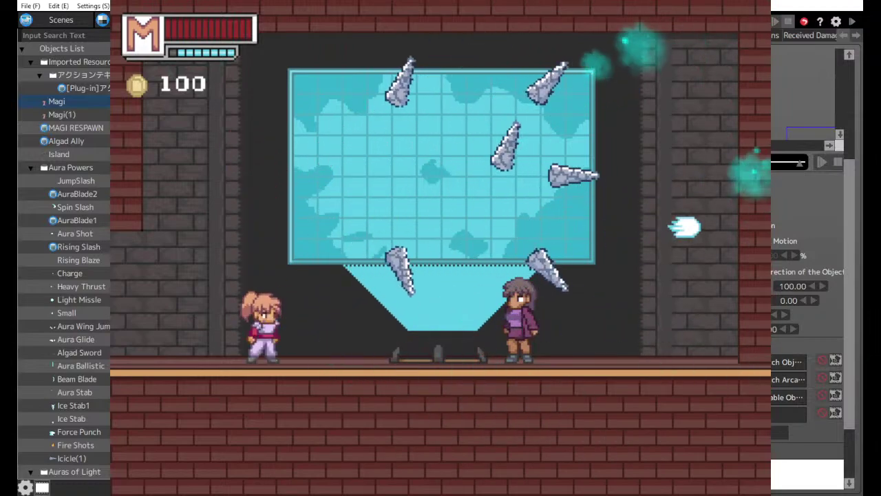
pyautogui.press('z')
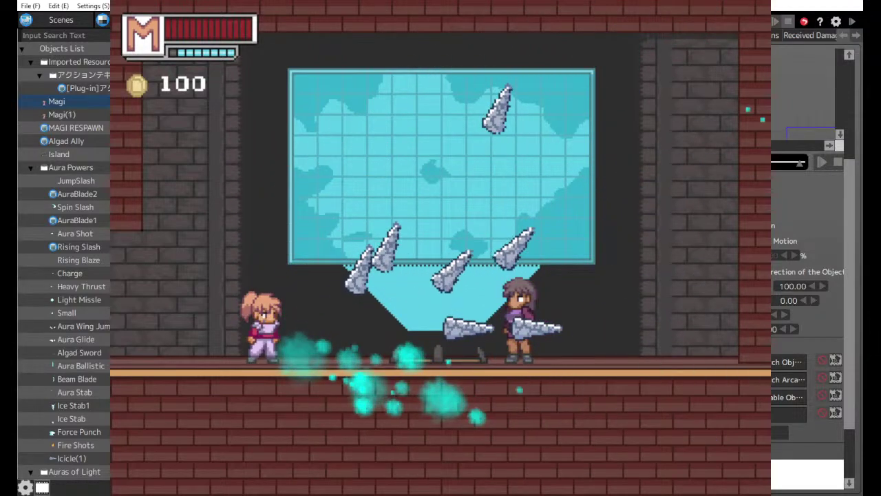
pyautogui.press('x')
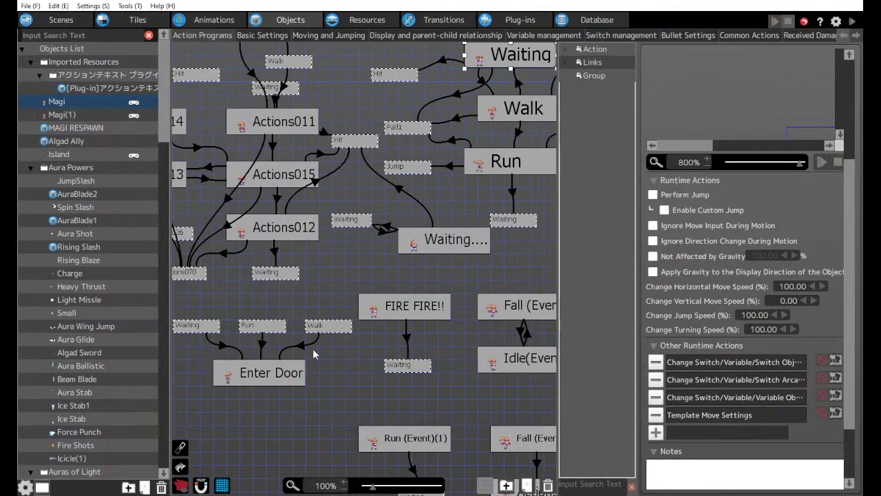
# Examine the conditions of the Walk link into Actions071 and the Run and Walk links into Actions071(1).
pyautogui.moveTo(312, 348); pyautogui.dragTo(550, 48, button='middle')
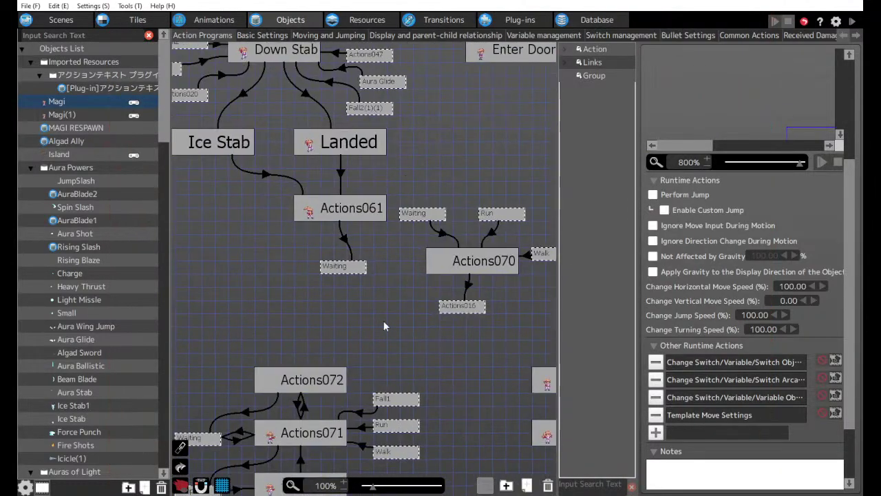
pyautogui.moveTo(383, 327); pyautogui.dragTo(378, 142, button='middle')
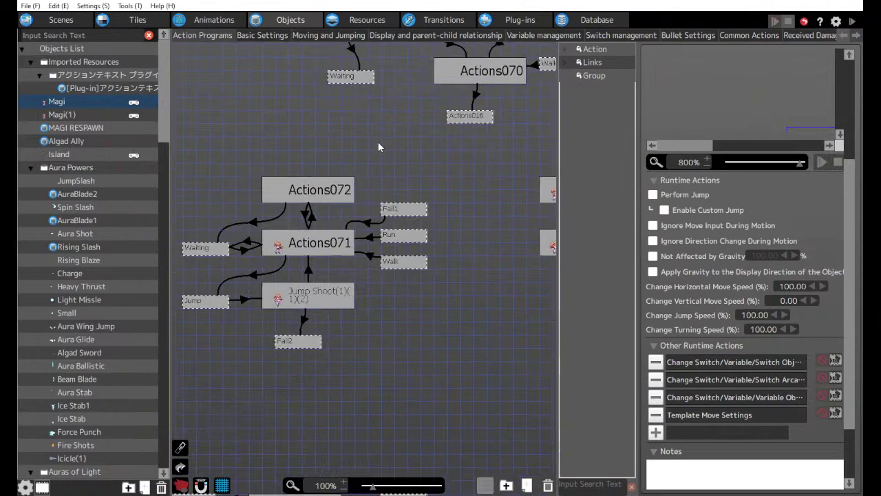
pyautogui.click(371, 261)
pyautogui.moveTo(377, 294); pyautogui.dragTo(456, 134, button='middle')
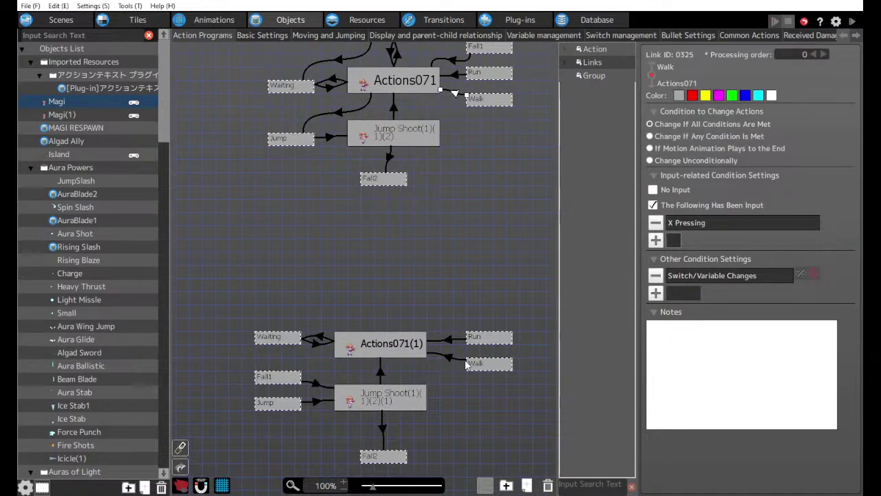
pyautogui.click(447, 343)
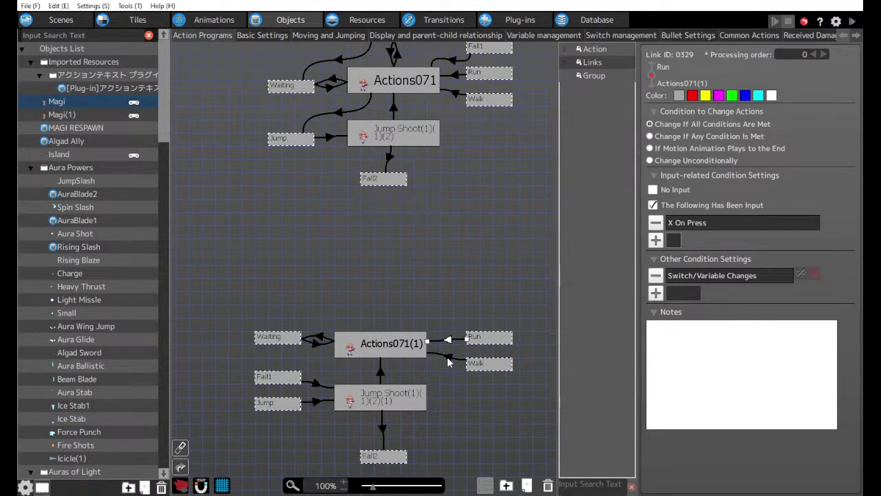
pyautogui.click(448, 360)
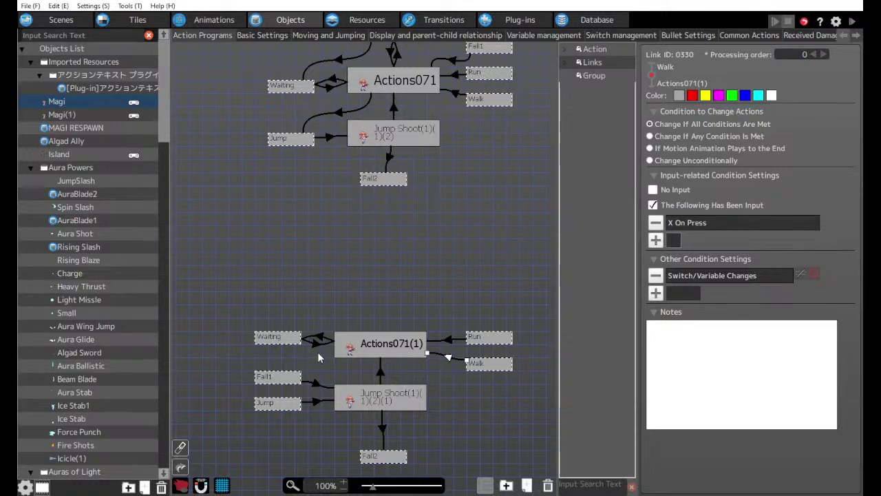
# Turn off No Limit for Magi's Ice Spread bullet and set the number of bullets allowed in the scene to 5.
pyautogui.click(691, 36)
pyautogui.click(221, 178)
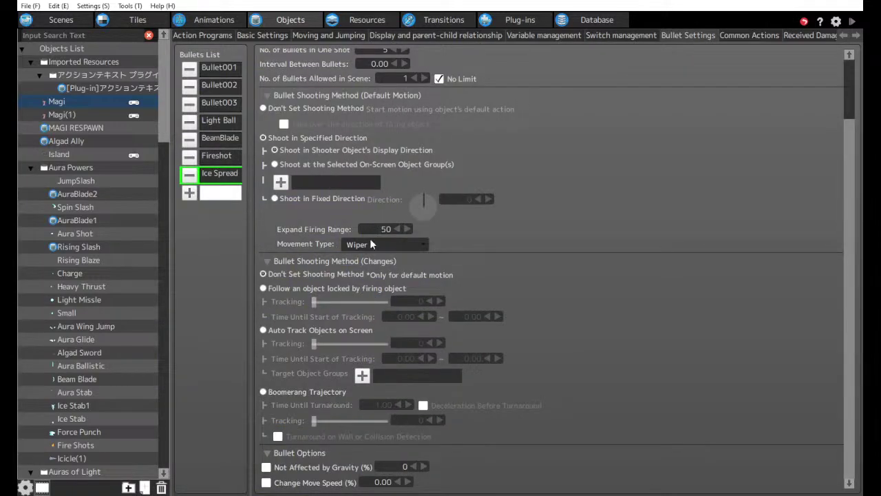
pyautogui.scroll(2, 413, 200)
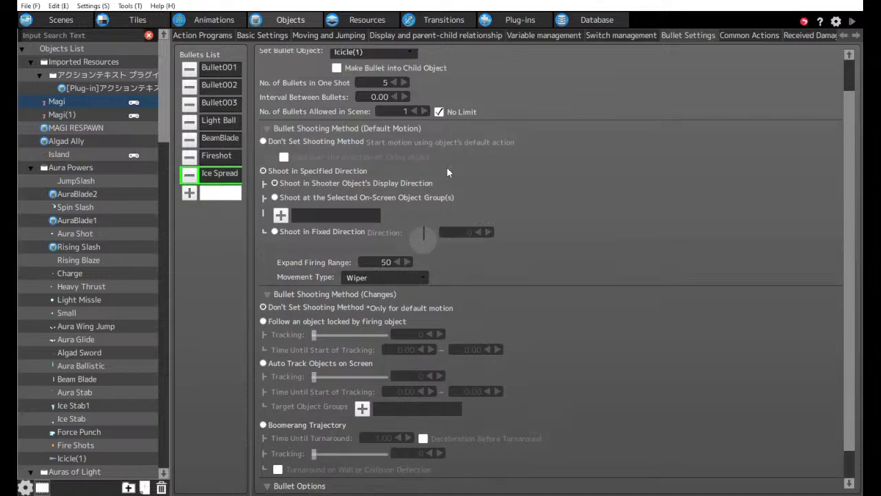
pyautogui.click(423, 123)
pyautogui.click(423, 123)
pyautogui.click(423, 122)
pyautogui.click(423, 122)
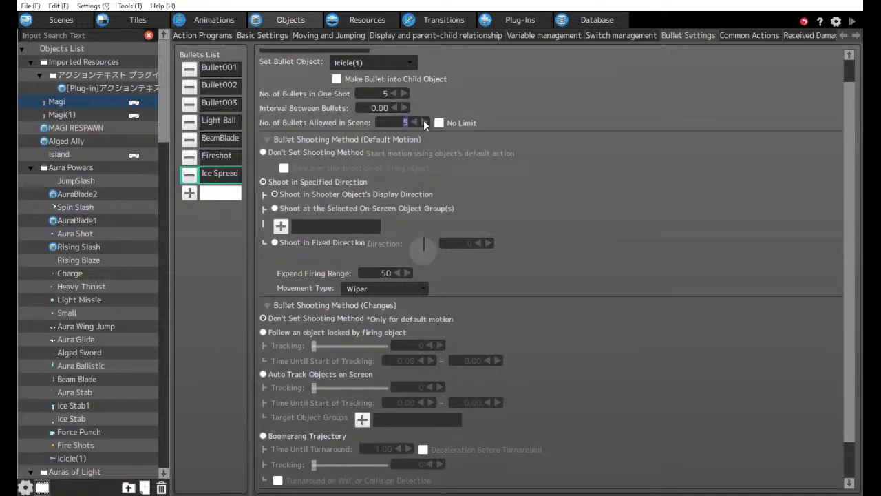
# Check the Fall1 link into Jump Shoot(1)(1)(2)(1) and set the Jump link's input condition to X On Press.
pyautogui.click(207, 35)
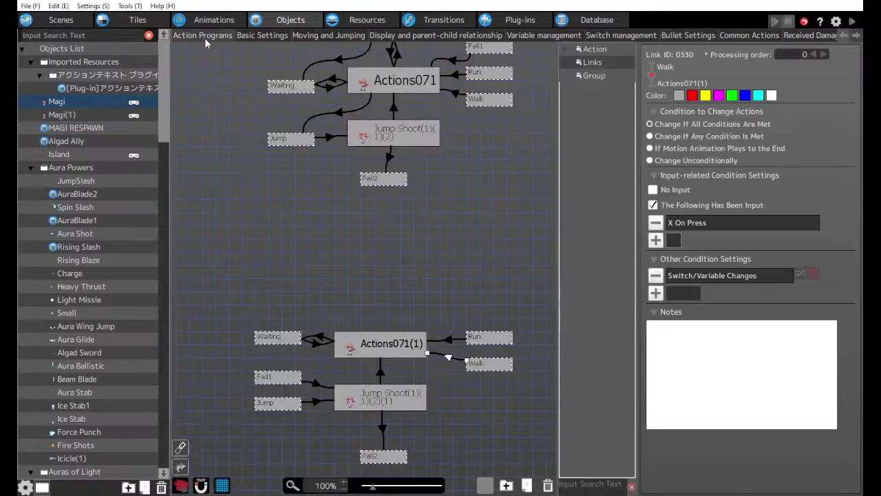
pyautogui.scroll(-3, 358, 325)
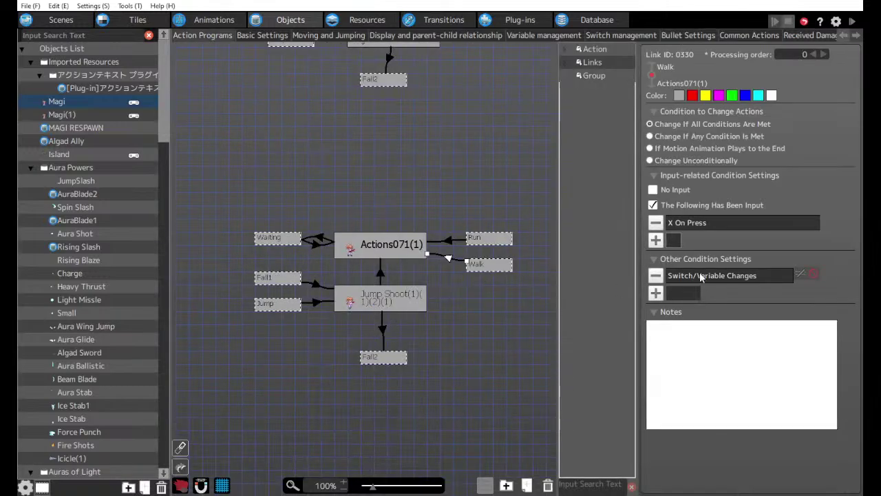
pyautogui.click(314, 244)
pyautogui.click(314, 283)
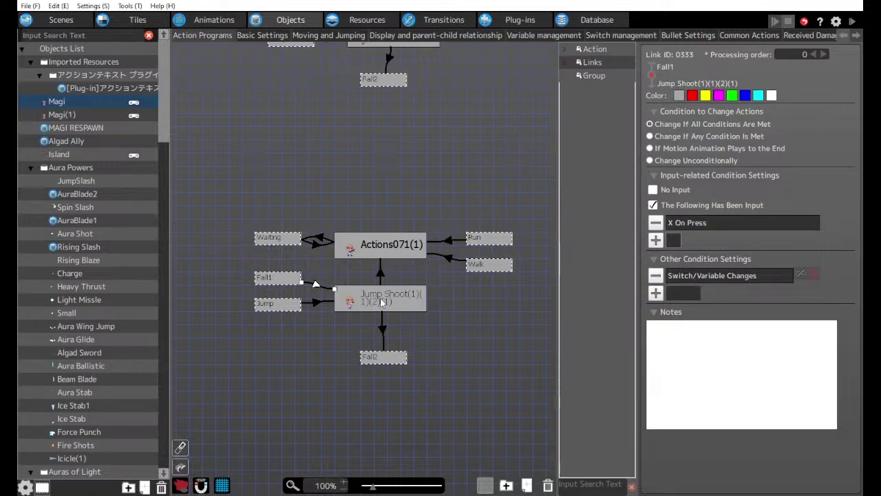
pyautogui.click(317, 303)
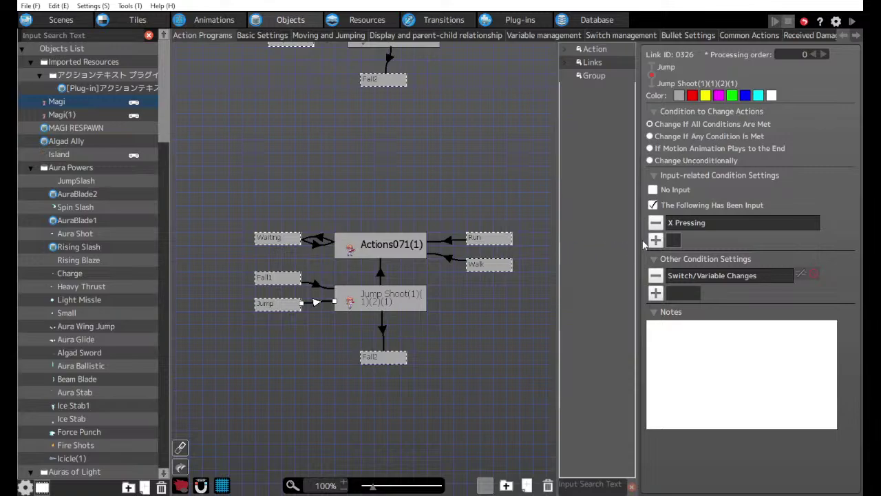
# Set Magi's normal Vertical Movement parameter to 2.
pyautogui.click(335, 35)
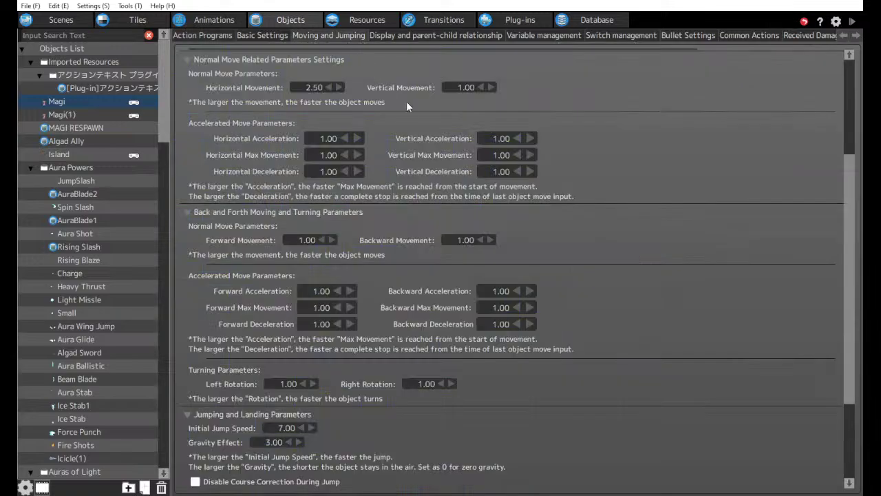
pyautogui.doubleClick(455, 87)
pyautogui.write('2')
pyautogui.press('Return')
# Start a test play and equip the ice aura for Magi from the skill menu.
pyautogui.click(853, 21)
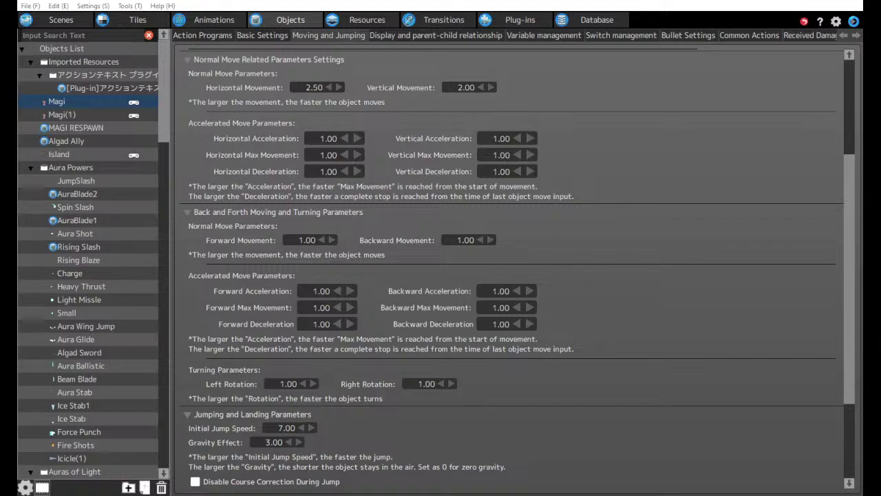
pyautogui.press('F5')
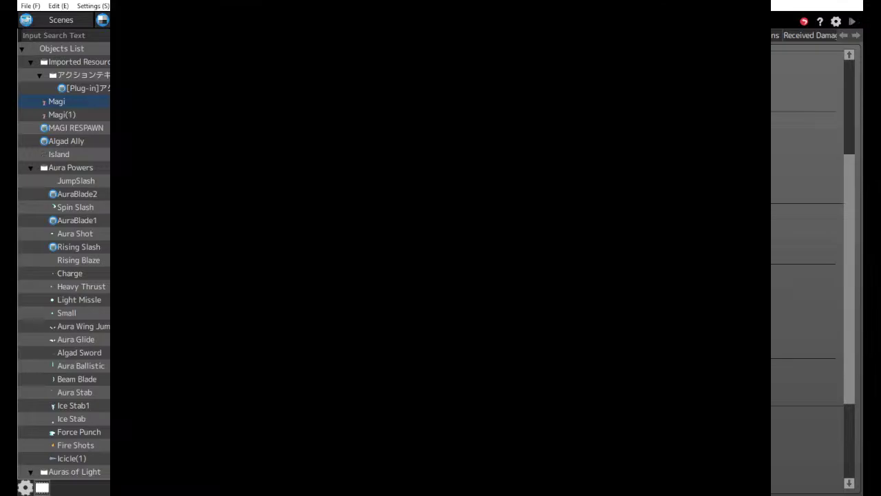
pyautogui.press('Return')
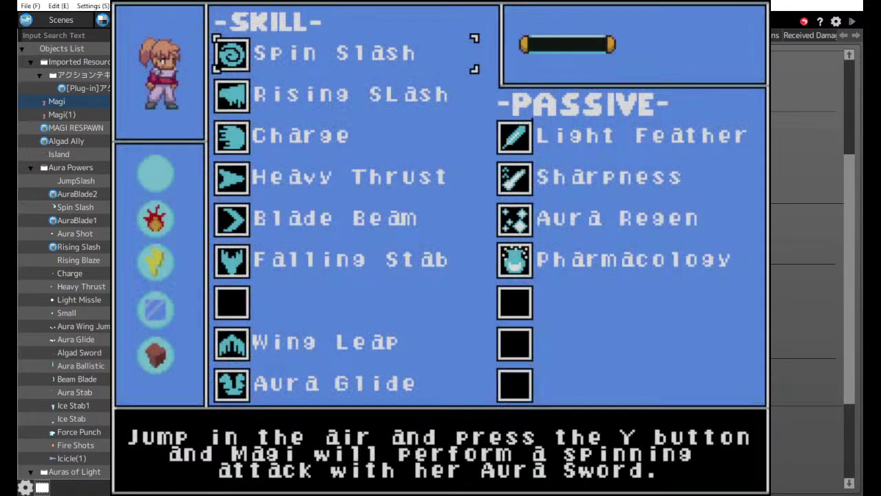
pyautogui.press('Left')
pyautogui.press('Down')
pyautogui.press('Down')
pyautogui.press('Down')
pyautogui.press('Return')
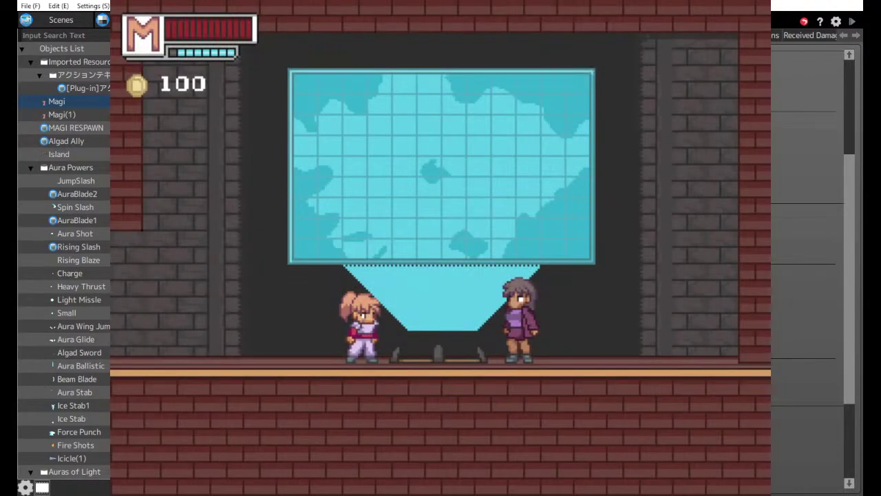
# Move Magi away from the map display and fire icicle spreads from single jumps to test the bullet limit.
pyautogui.press('space')
pyautogui.press('x')
pyautogui.press('Left')
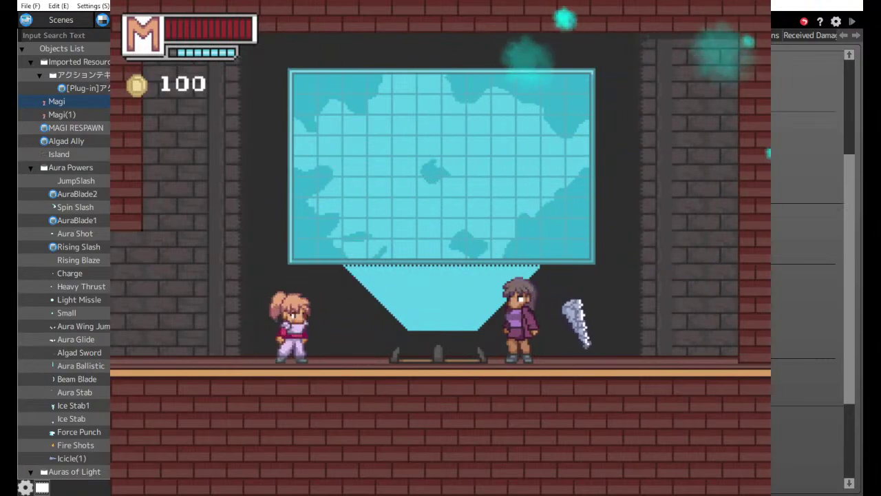
pyautogui.press('space')
pyautogui.press('x')
pyautogui.press('space')
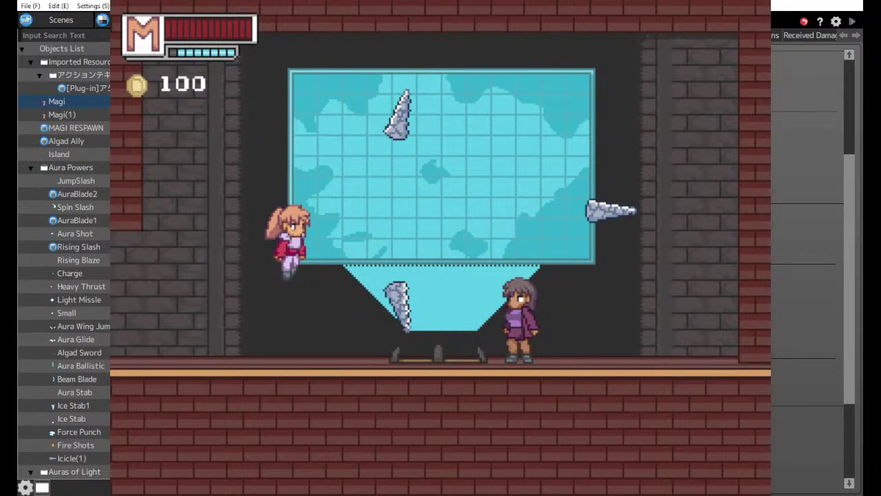
pyautogui.press('space')
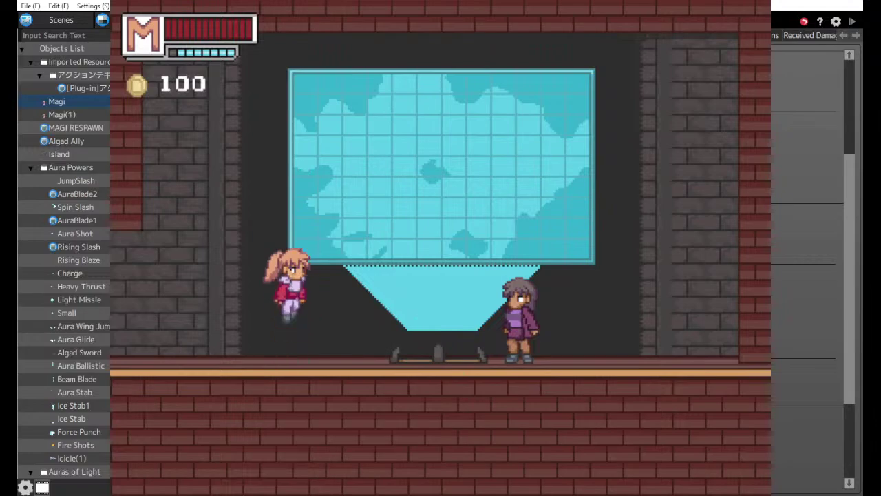
pyautogui.press('x')
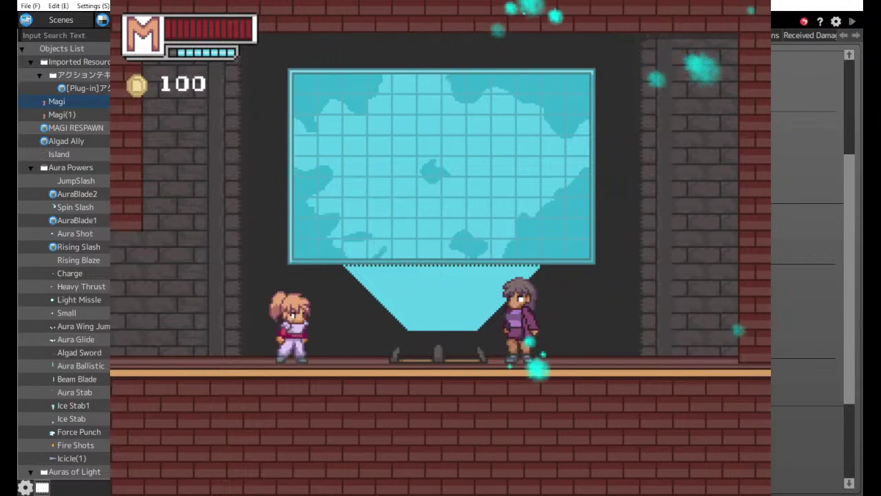
# Jump Magi repeatedly on the spot and fire icicle spreads in quick succession at different heights.
pyautogui.press('space')
pyautogui.press('x')
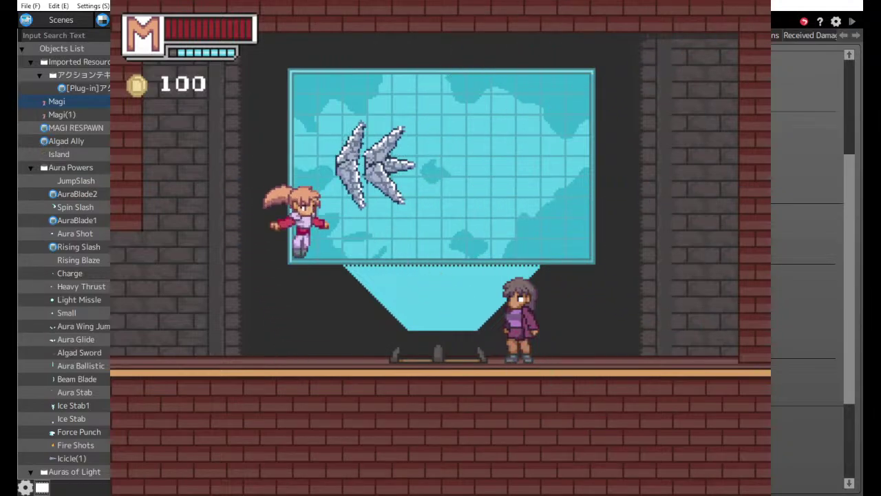
pyautogui.press('space')
pyautogui.press('x')
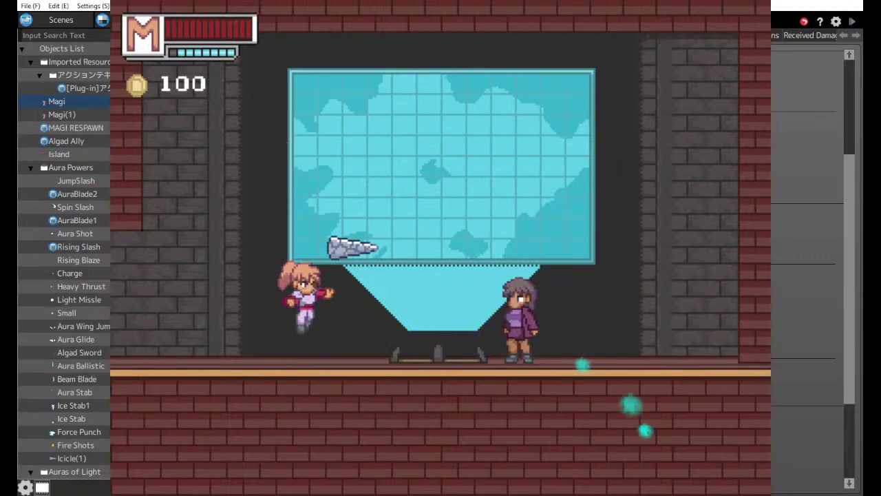
pyautogui.press('x')
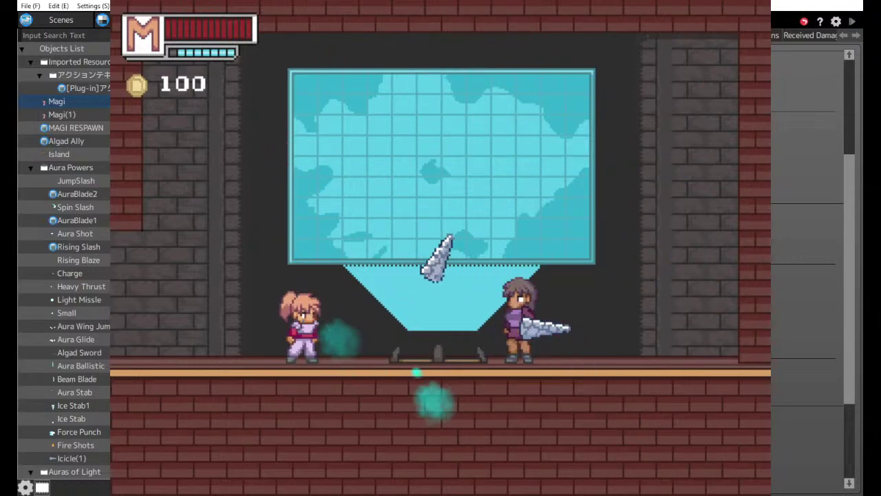
pyautogui.press('x')
pyautogui.press('space')
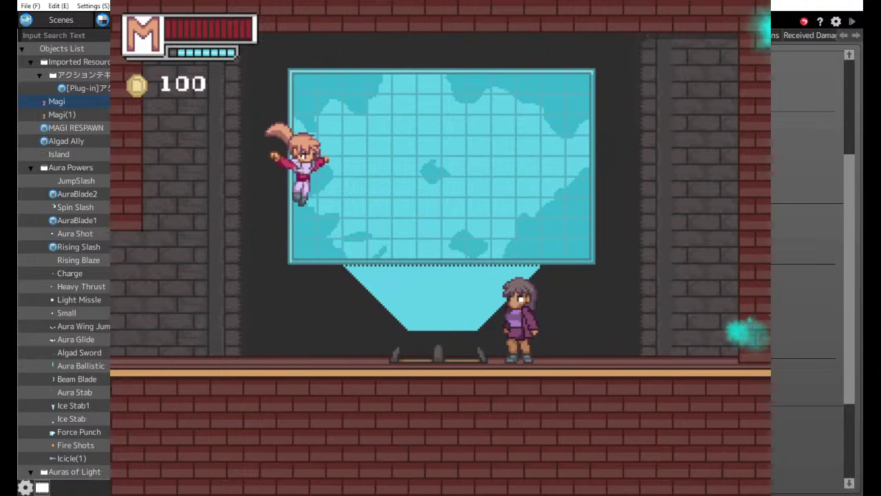
pyautogui.press('space')
pyautogui.press('x')
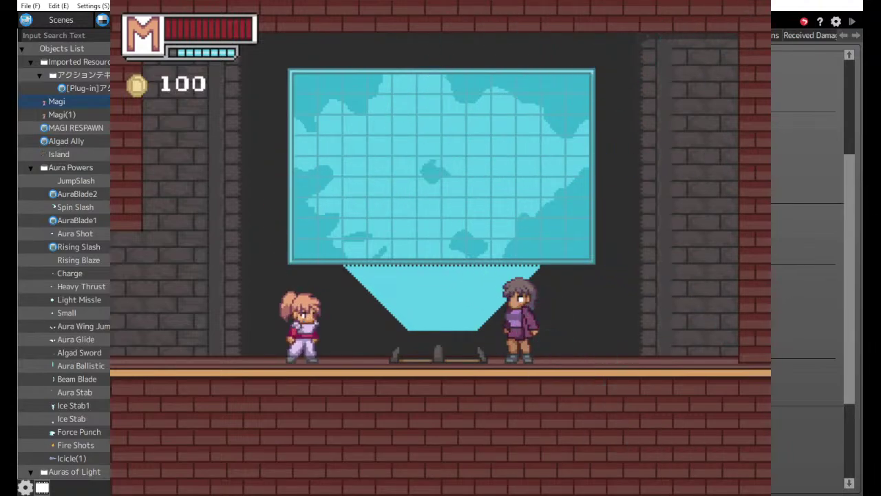
pyautogui.press('space')
pyautogui.press('x')
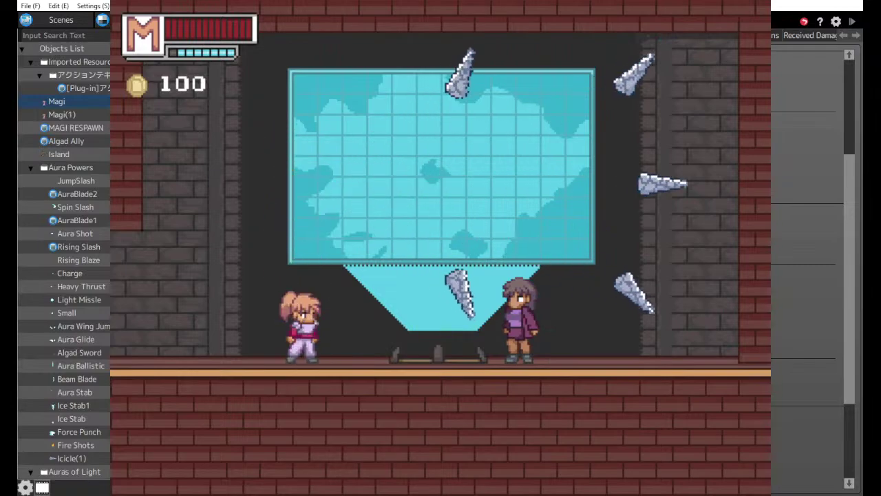
# Run Magi out of the map room and past the white-haired character, firing icicle spreads from running jumps.
pyautogui.press('Right')
pyautogui.press('Left')
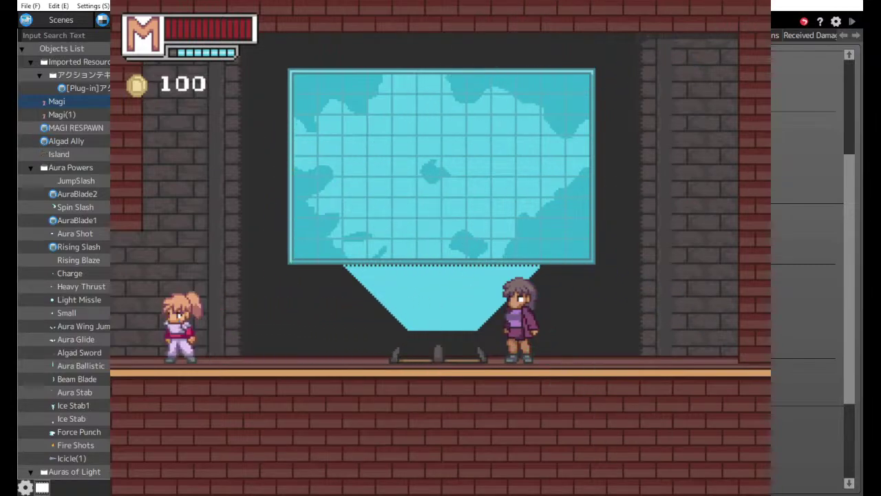
pyautogui.press('x')
pyautogui.press('Left')
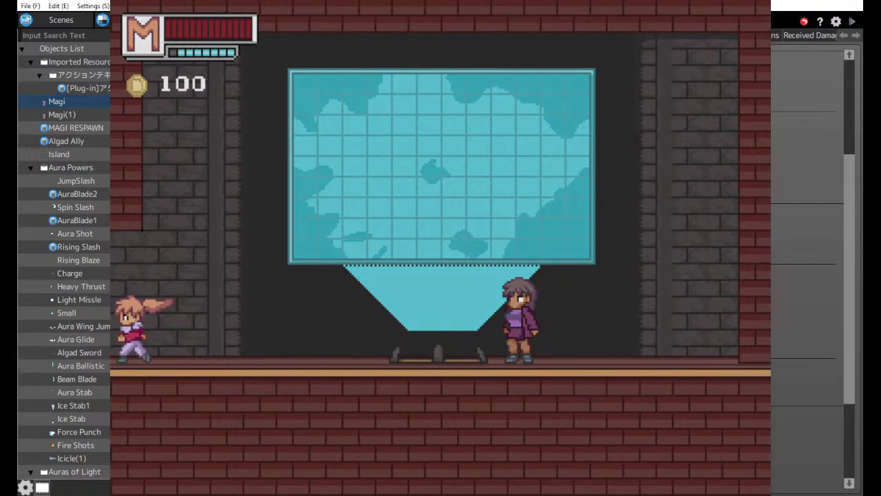
pyautogui.press('Left')
pyautogui.press('space')
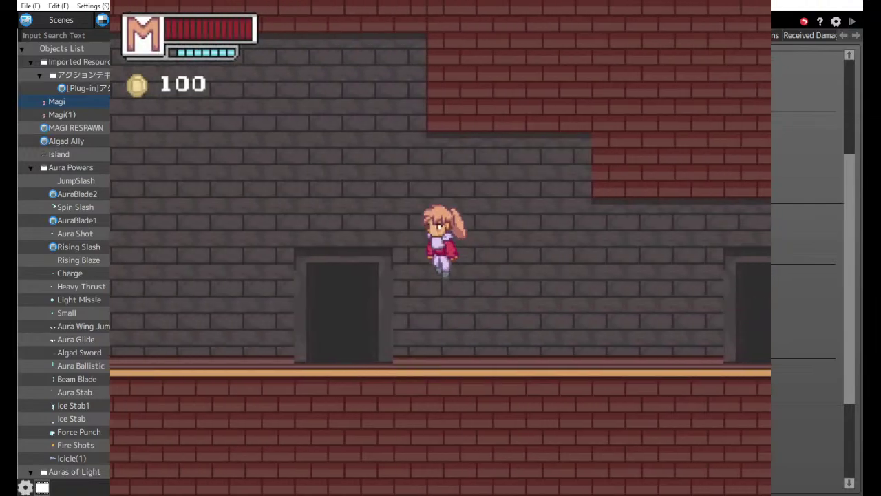
pyautogui.press('space')
pyautogui.press('Left')
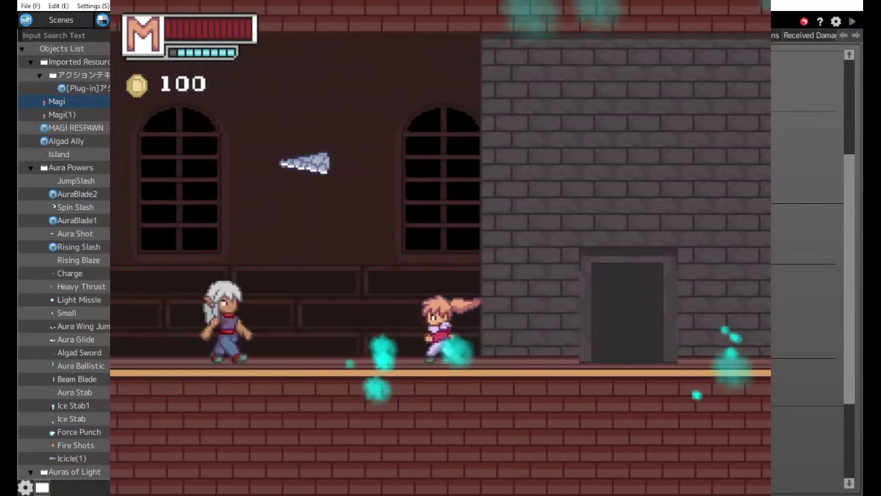
pyautogui.press('Left')
pyautogui.press('space')
pyautogui.press('x')
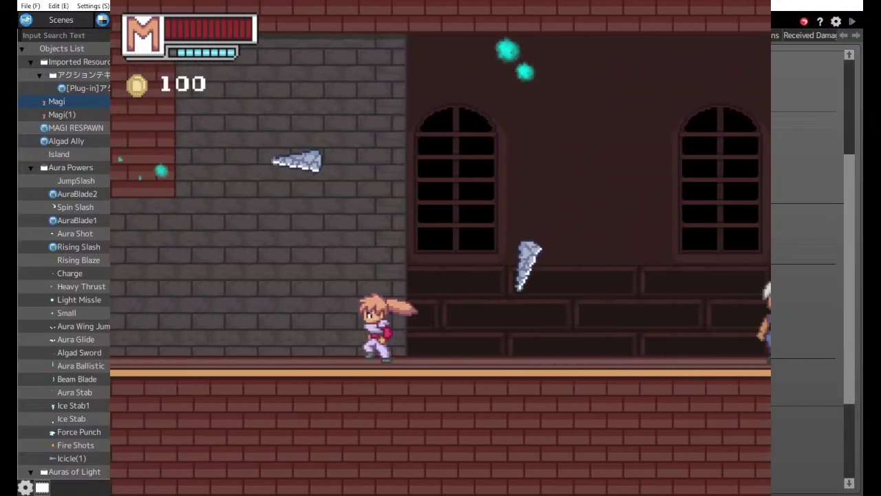
# Run Magi back toward the map room firing mid-air spreads, turn around for one more spread, and end the test play.
pyautogui.press('Right')
pyautogui.press('space')
pyautogui.press('x')
pyautogui.press('space')
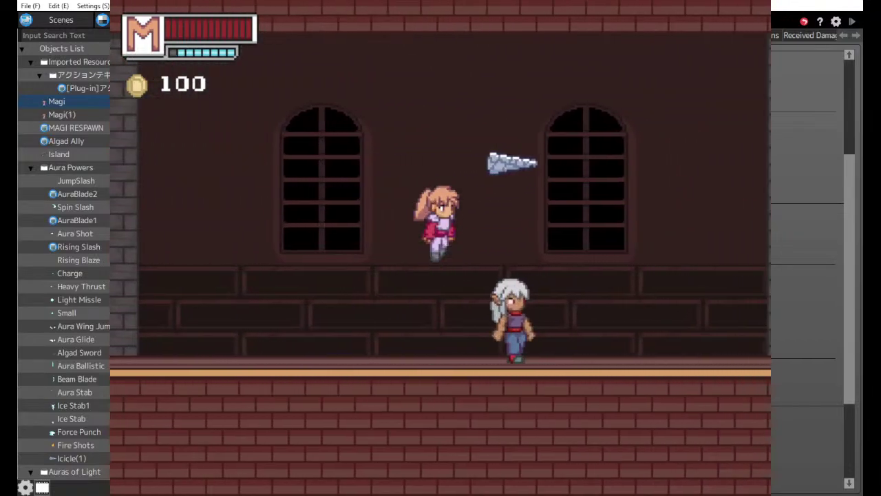
pyautogui.press('x')
pyautogui.press('Right')
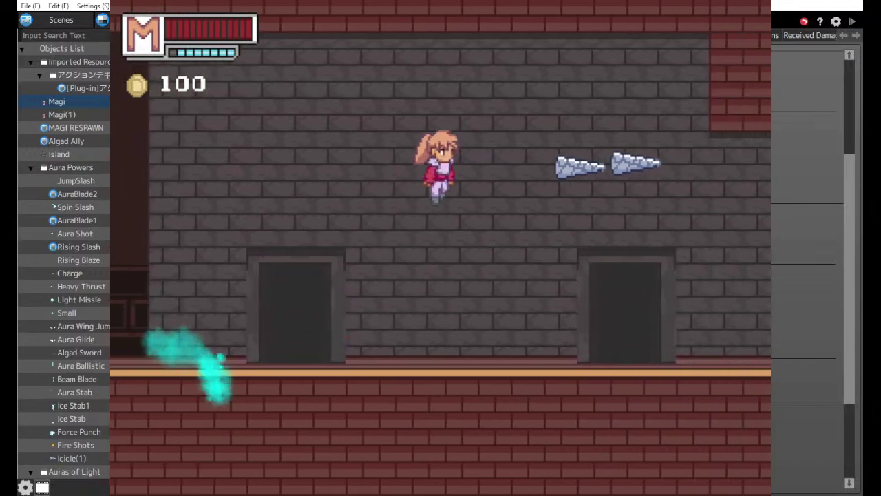
pyautogui.press('Right')
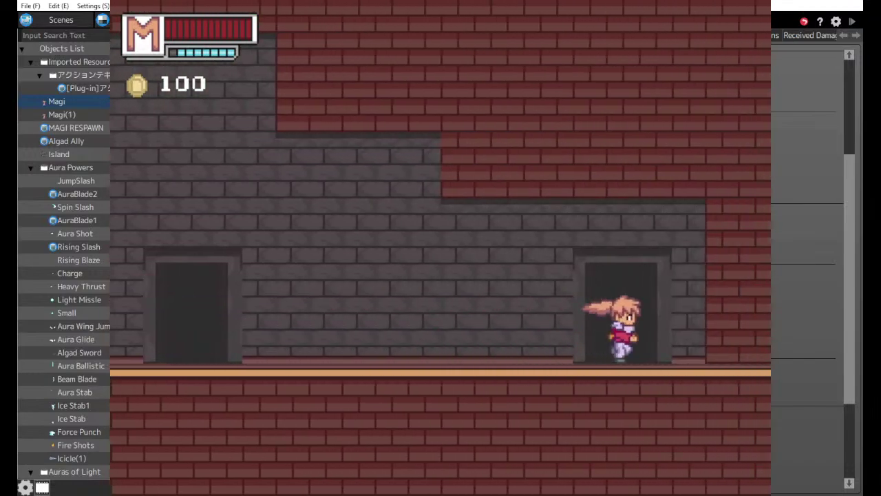
pyautogui.press('Left')
pyautogui.press('space')
pyautogui.press('x')
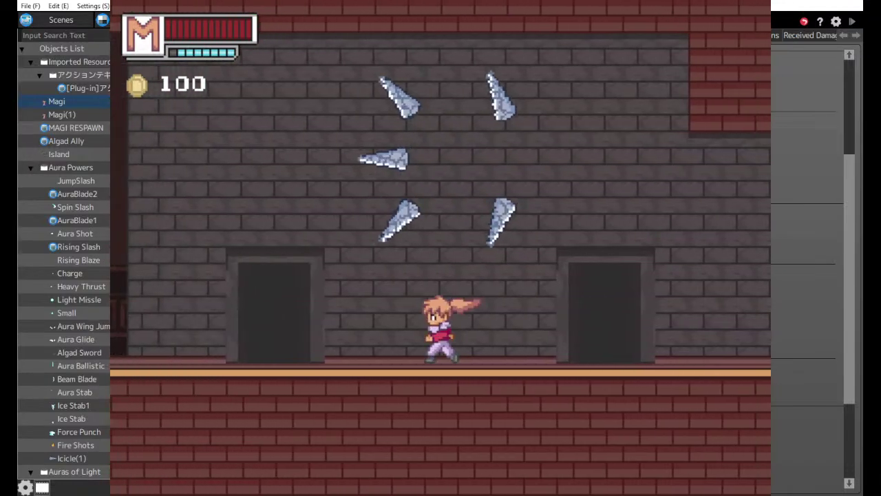
pyautogui.press('Left')
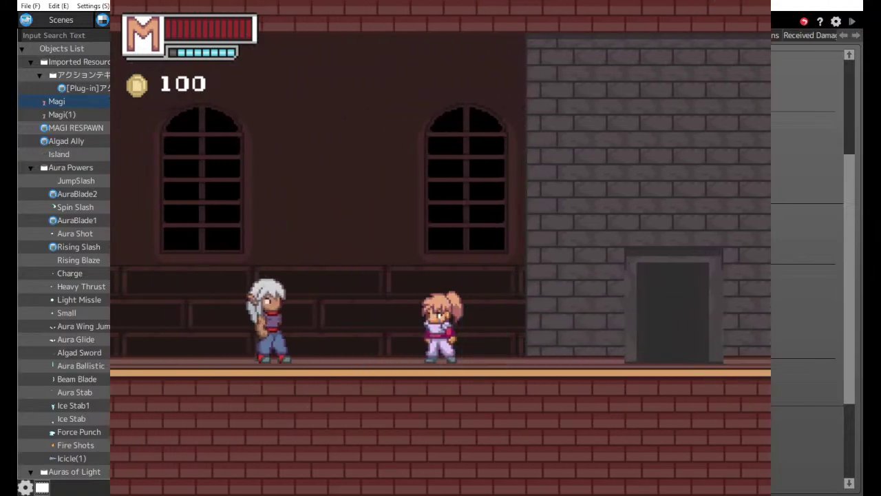
pyautogui.click(752, 1)
# In the Icicle(1) object's Actions002, set the horizontal and vertical move speeds to 0% and the wait to 0.5 seconds.
pyautogui.click(192, 35)
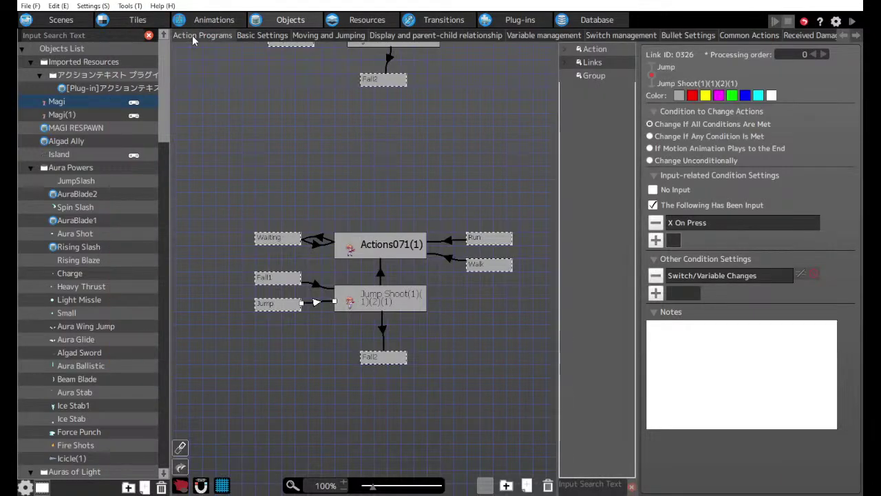
pyautogui.scroll(-2, 80, 417)
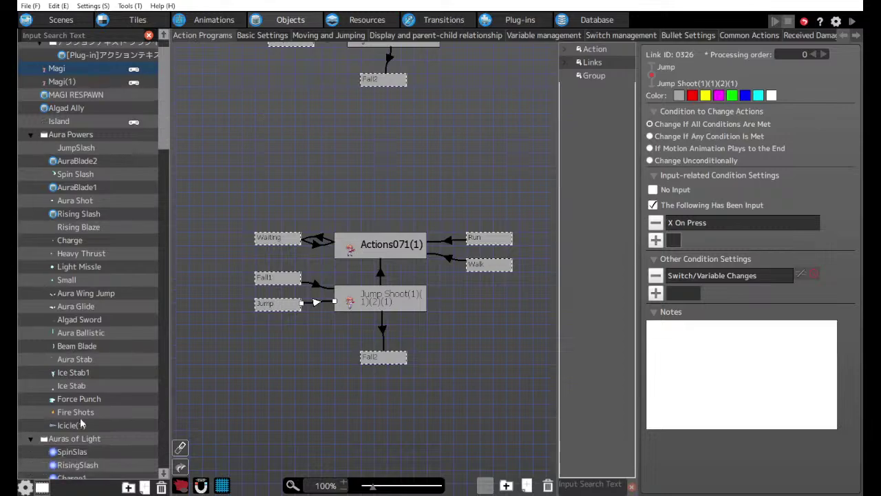
pyautogui.click(82, 422)
pyautogui.click(516, 118)
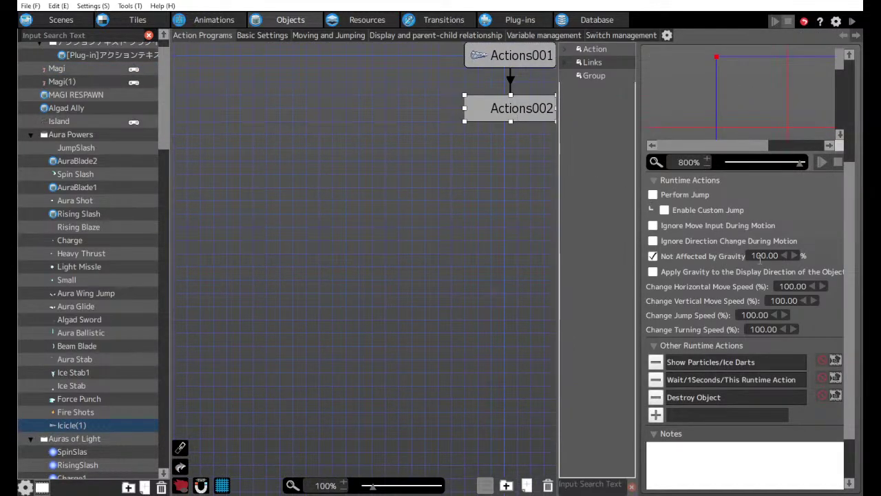
pyautogui.click(789, 288)
pyautogui.scroll(2, 734, 285)
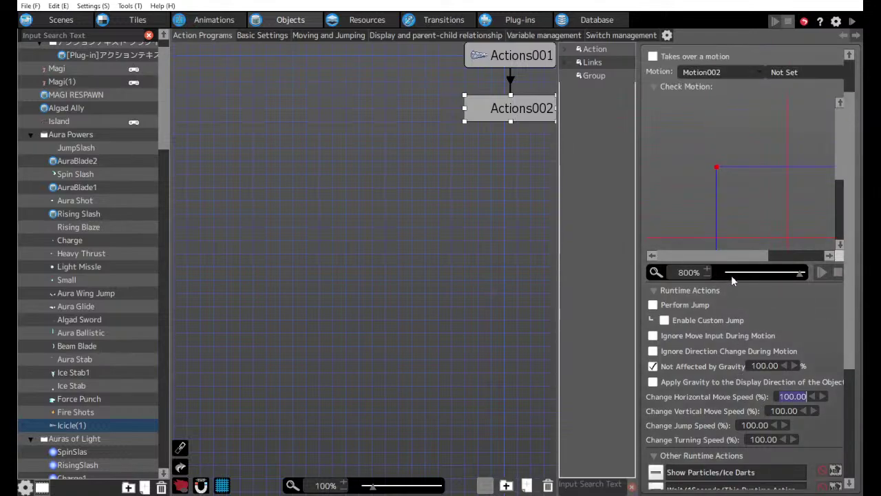
pyautogui.write('0')
pyautogui.press('Tab')
pyautogui.write('0')
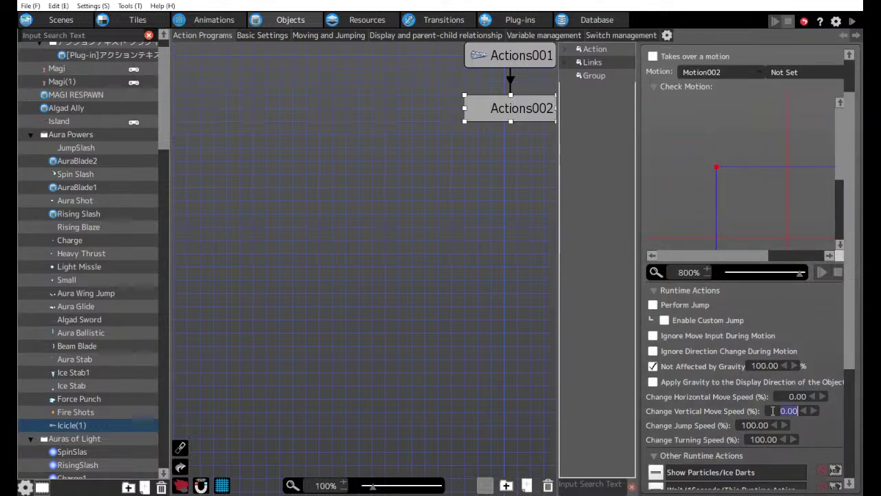
pyautogui.scroll(-1, 718, 417)
pyautogui.click(726, 435)
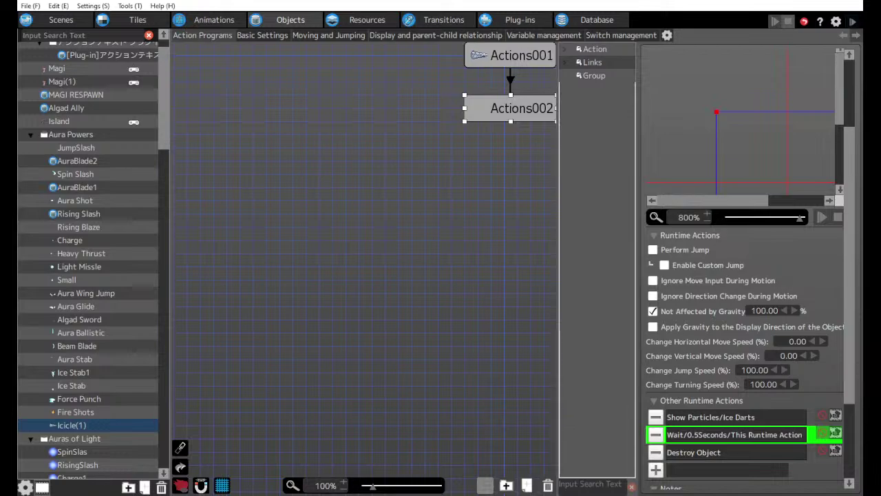
# Start a test play, choose the ice element in the skill menu, and return to the game.
pyautogui.click(848, 24)
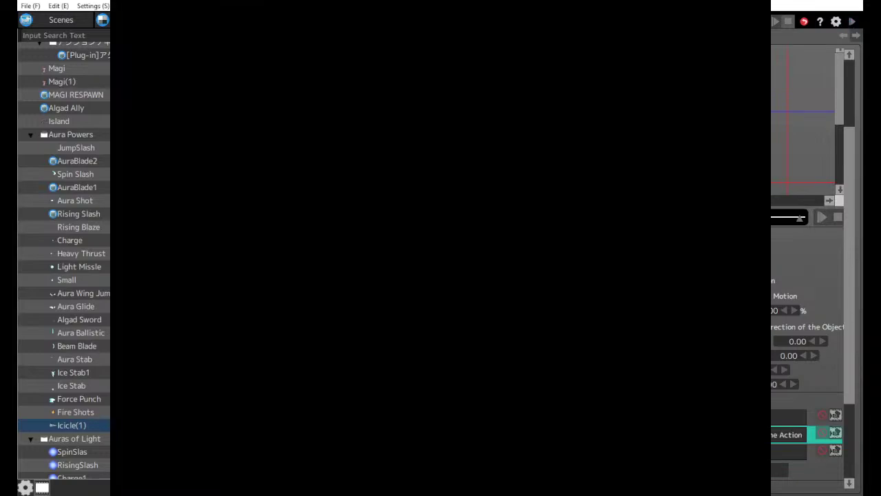
pyautogui.press('Return')
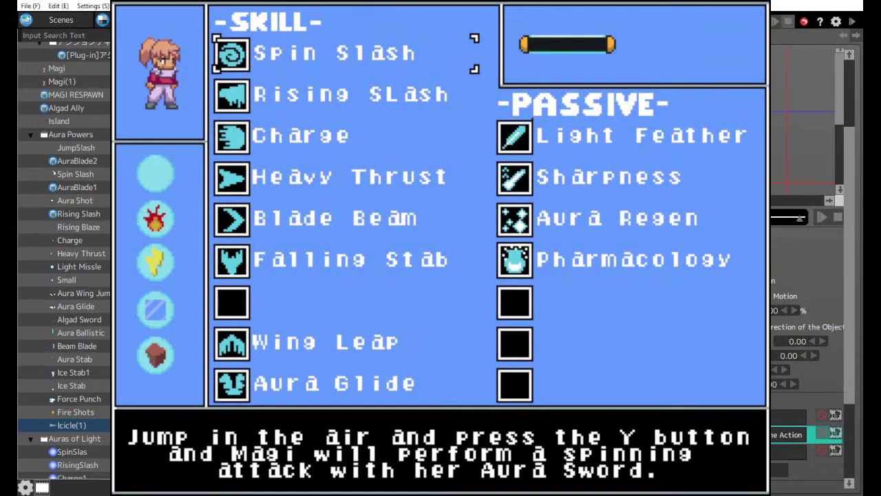
pyautogui.press('Down')
pyautogui.press('Down')
pyautogui.press('Down')
pyautogui.press('Down')
pyautogui.press('Left')
pyautogui.press('Down')
pyautogui.press('Down')
pyautogui.press('Down')
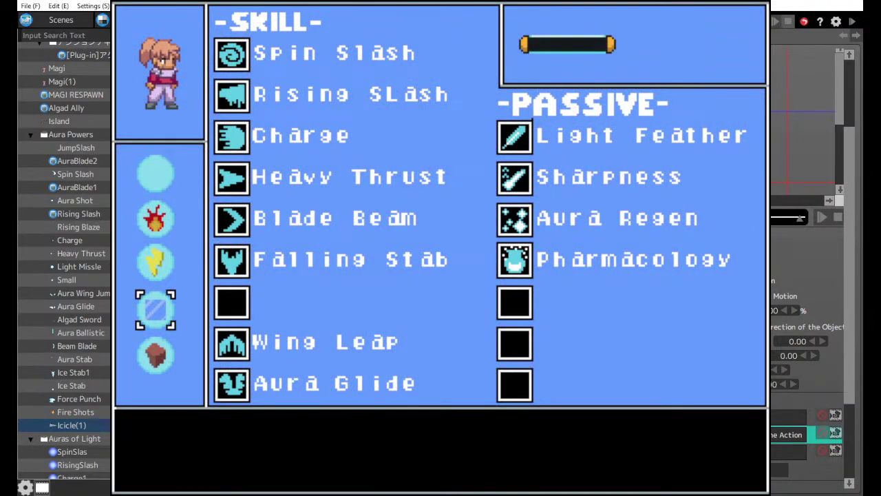
pyautogui.press('z')
pyautogui.press('Return')
# Fire icicle spreads from jumps in front of the map display to test how the icicles shatter, and end the test play.
pyautogui.press('z')
pyautogui.press('x')
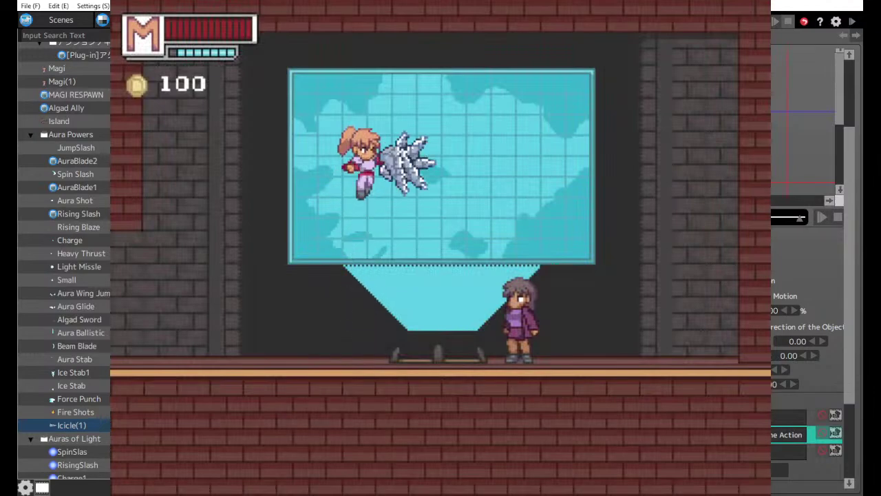
pyautogui.press('x')
pyautogui.press('z')
pyautogui.press('Right')
pyautogui.press('x')
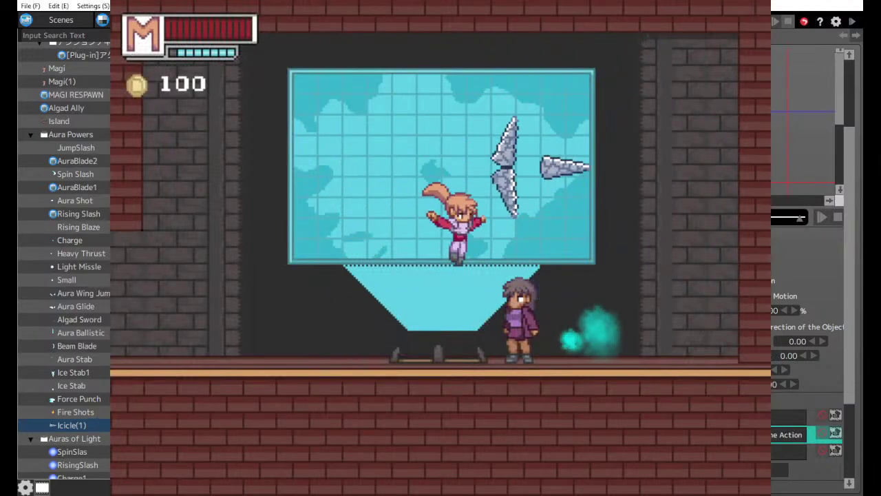
pyautogui.press('Left')
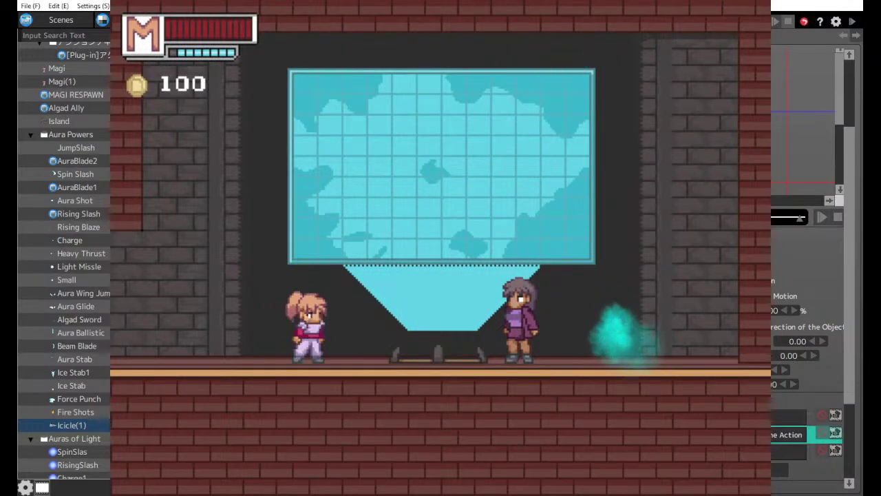
pyautogui.click(740, 2)
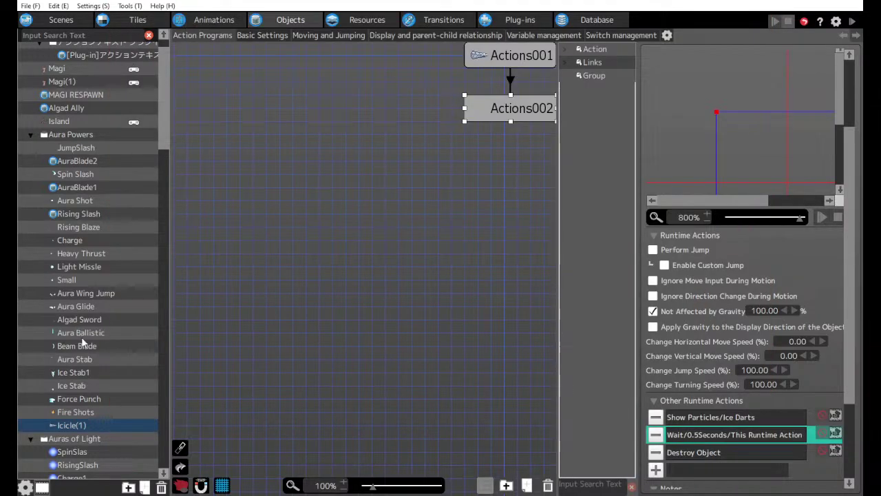
# Open the bullet settings of the Magi object.
pyautogui.scroll(-1, 103, 426)
pyautogui.scroll(2, 106, 423)
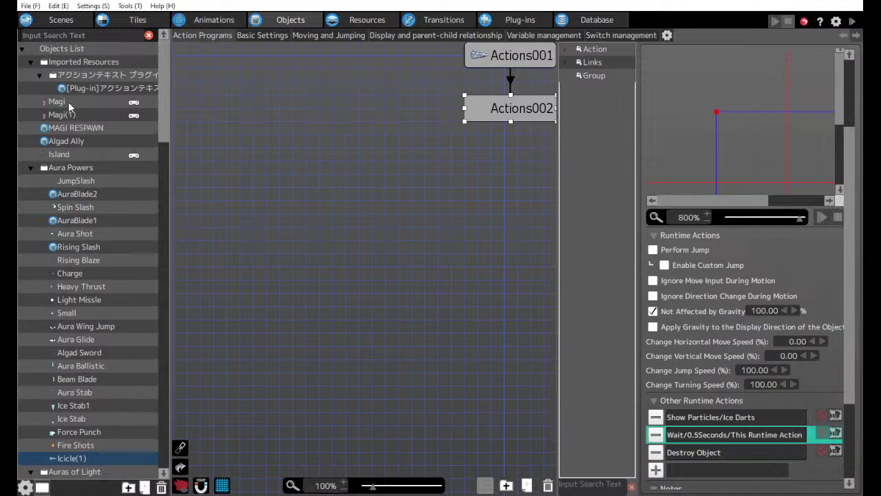
pyautogui.click(68, 103)
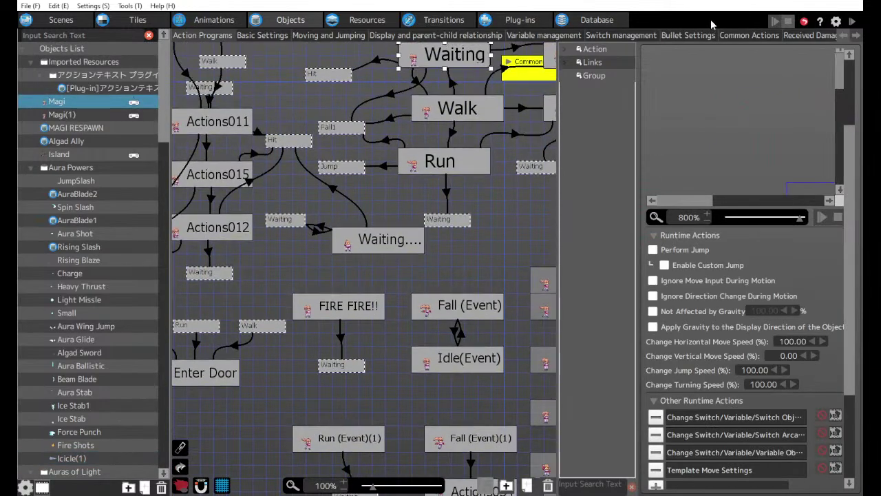
pyautogui.click(688, 35)
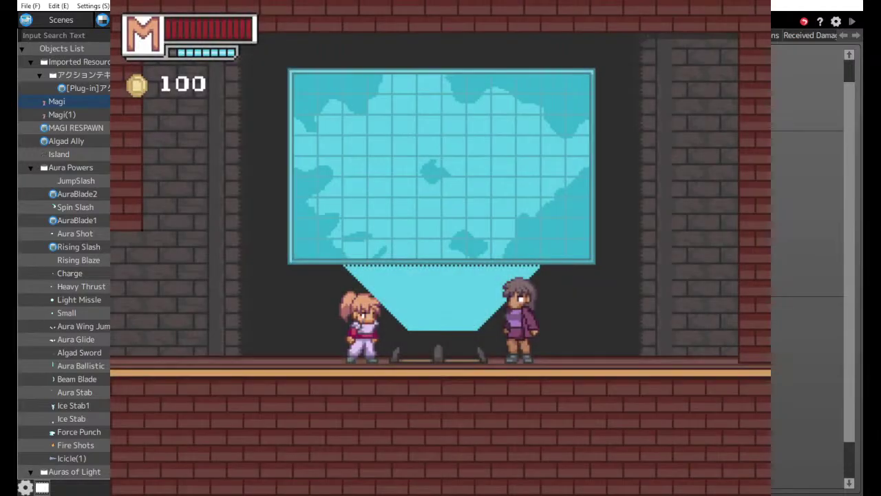
# Equip the ice element from the skill menu in the running test play and resume the game.
pyautogui.press('Return')
pyautogui.press('Left')
pyautogui.press('Down')
pyautogui.press('Down')
pyautogui.press('Down')
pyautogui.press('z')
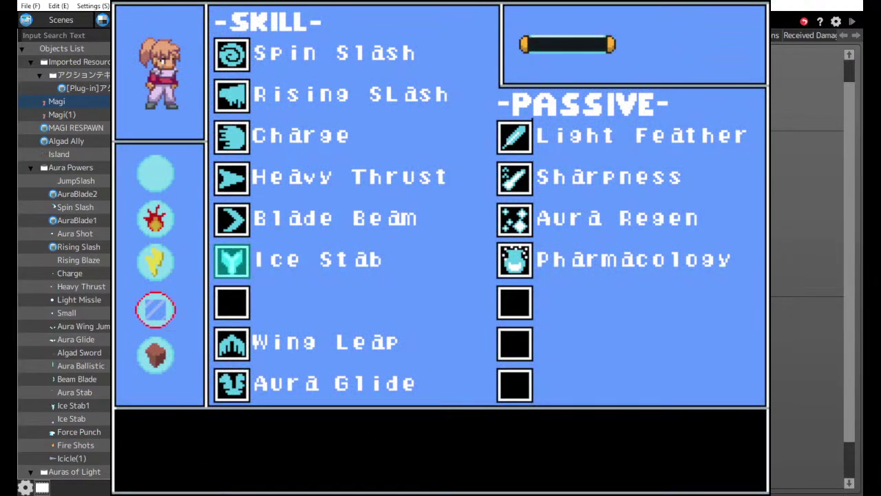
pyautogui.press('Return')
# Move Magi away from the map display, fire icicle spreads from repeated jumps on the spot, and end the test play.
pyautogui.press('Left')
pyautogui.press('Right')
pyautogui.press('z')
pyautogui.press('x')
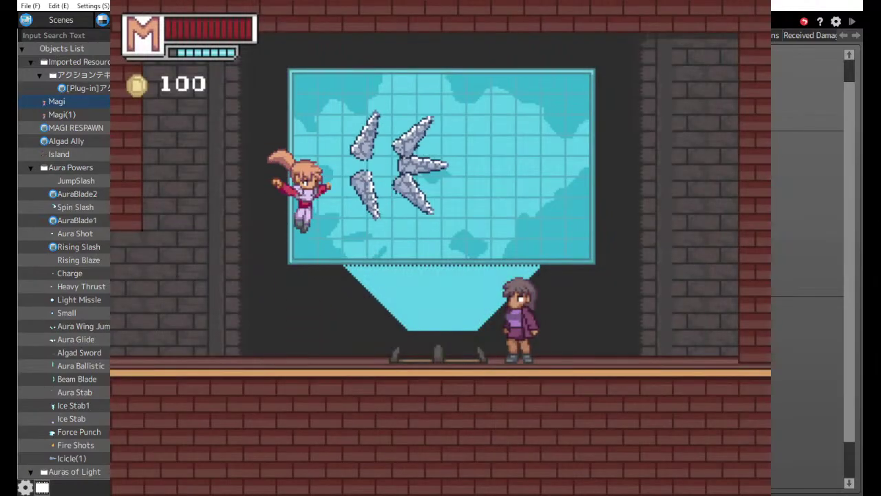
pyautogui.press('z')
pyautogui.press('x')
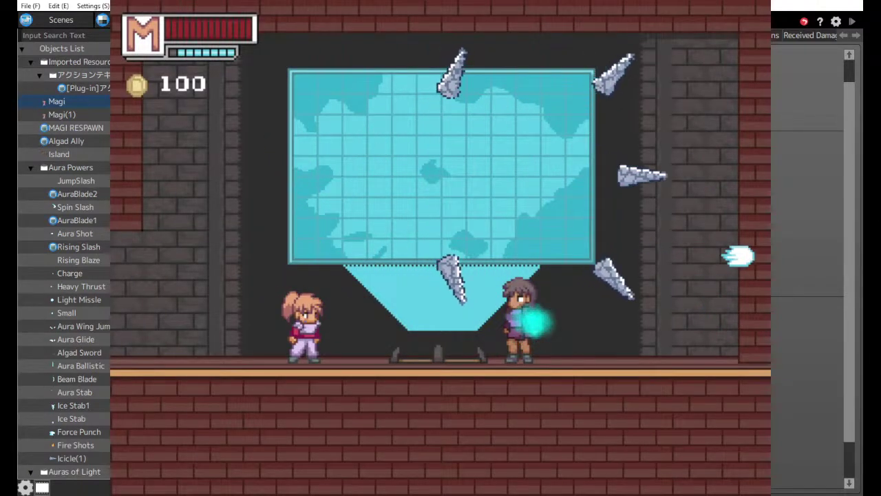
pyautogui.press('z')
pyautogui.press('x')
pyautogui.press('z')
pyautogui.press('x')
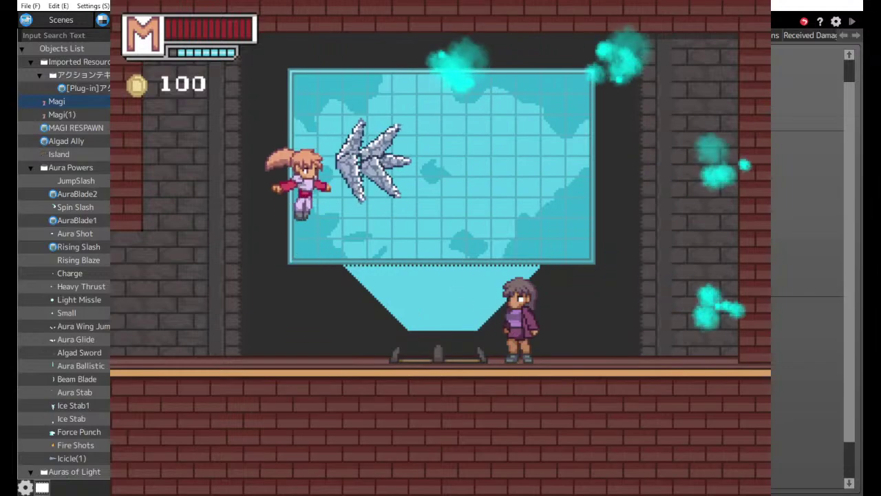
pyautogui.press('x')
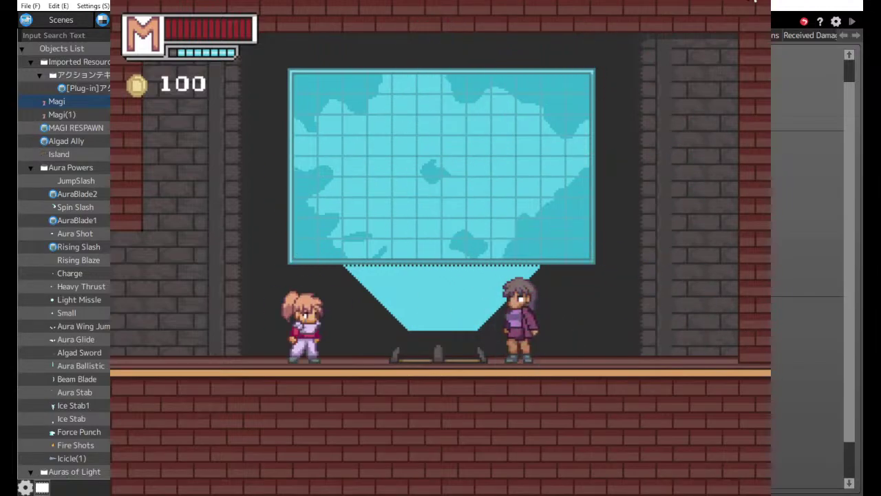
pyautogui.click(750, 0)
# Set Magi's link from Fall2 to Jump Shoot to Change If All Conditions Are Met.
pyautogui.scroll(-7, 268, 359)
pyautogui.moveTo(288, 329); pyautogui.dragTo(432, 205, button='middle')
pyautogui.moveTo(250, 327); pyautogui.dragTo(386, 245, button='middle')
pyautogui.moveTo(270, 325); pyautogui.dragTo(342, 262, button='middle')
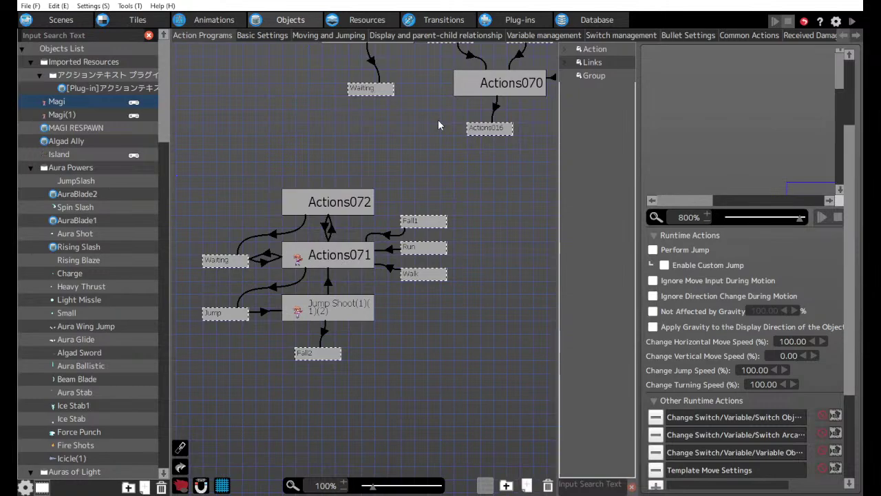
pyautogui.moveTo(438, 120); pyautogui.dragTo(222, 380)
pyautogui.moveTo(468, 128); pyautogui.dragTo(77, 416)
pyautogui.moveTo(517, 101); pyautogui.dragTo(241, 309)
pyautogui.moveTo(407, 224); pyautogui.dragTo(277, 220)
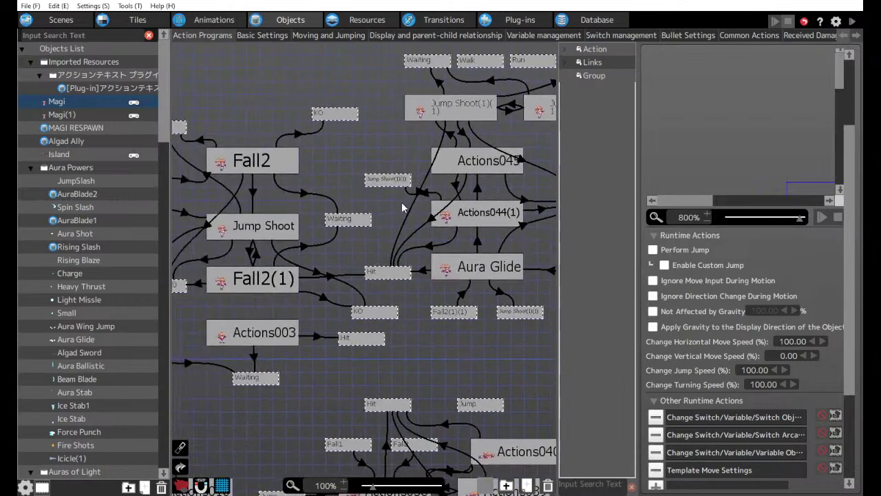
pyautogui.click(253, 194)
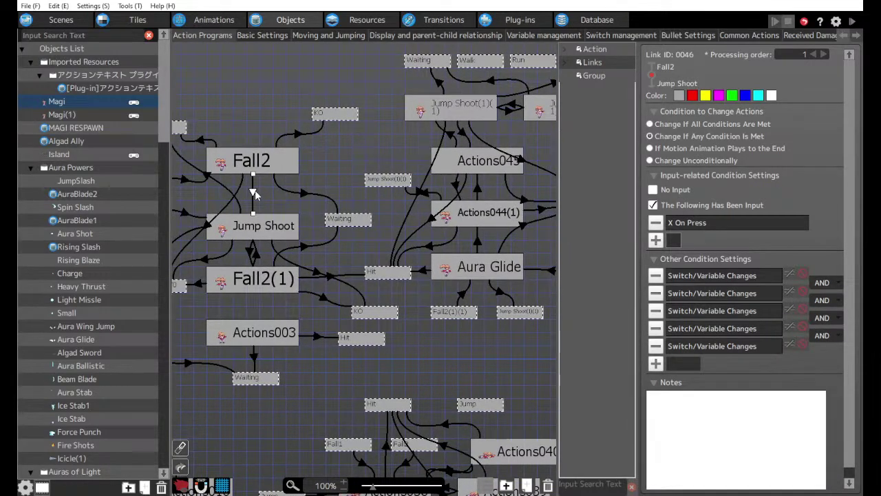
pyautogui.click(678, 125)
# Start a new test play and select the ice element in the skill menu before returning to the map room.
pyautogui.click(854, 21)
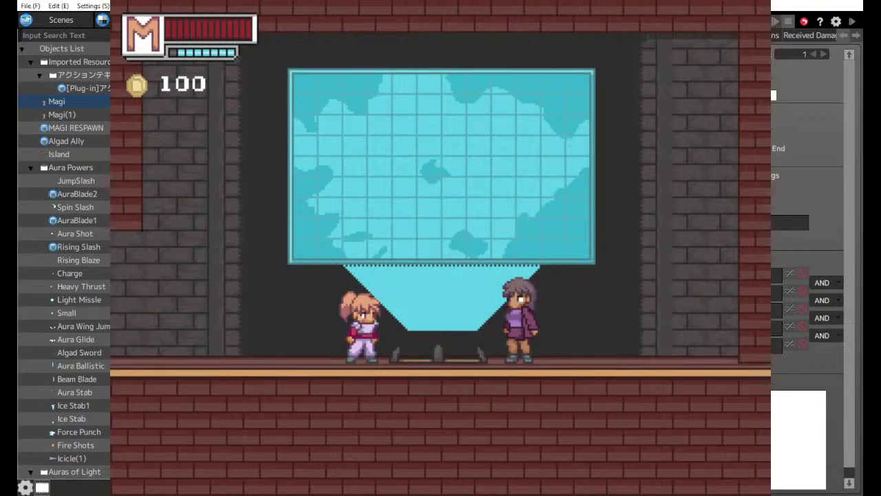
pyautogui.press('Return')
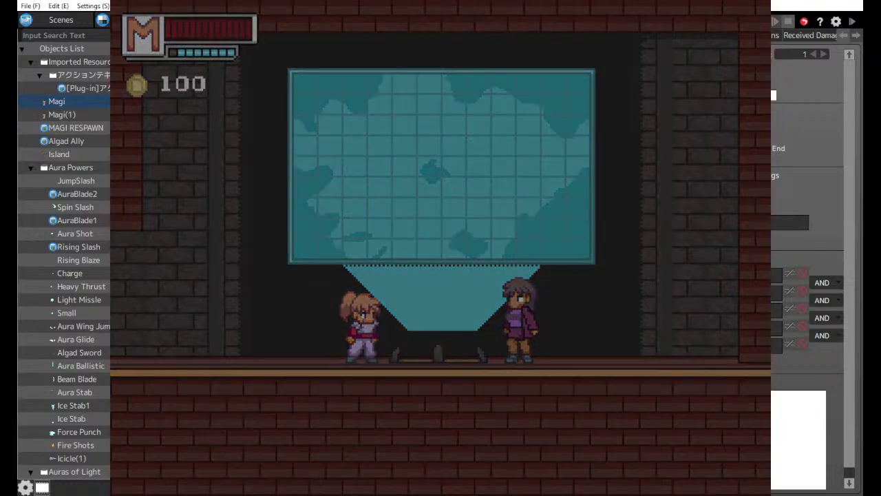
pyautogui.press('Down')
pyautogui.press('Down')
pyautogui.press('Down')
pyautogui.press('Return')
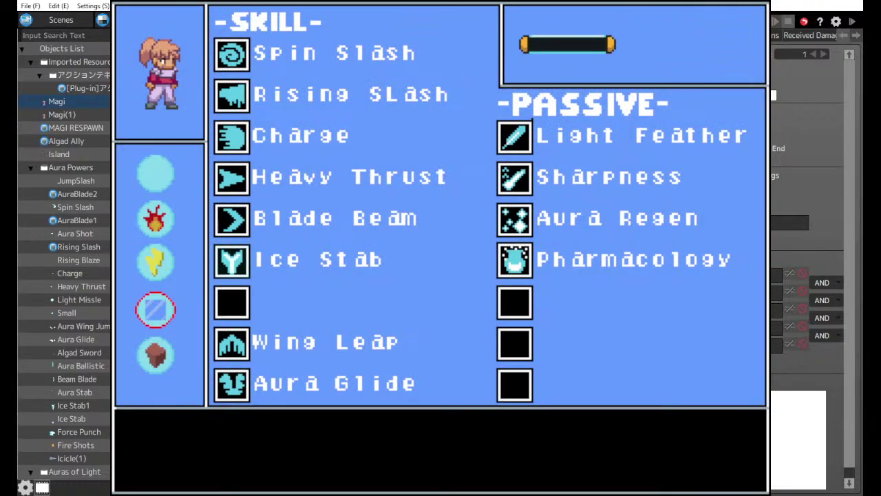
pyautogui.press('Return')
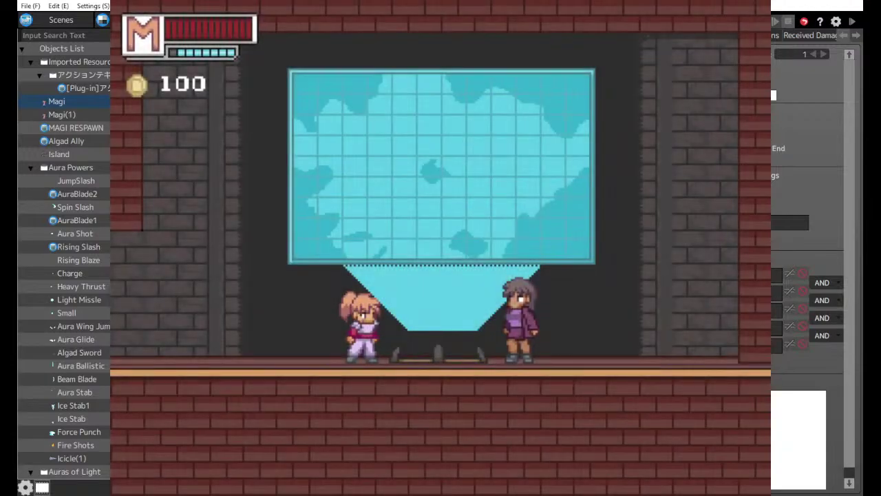
# Jump Magi on the spot and fire icicle spreads in mid-air to test the corrected fall link.
pyautogui.press('z')
pyautogui.press('x')
pyautogui.press('z')
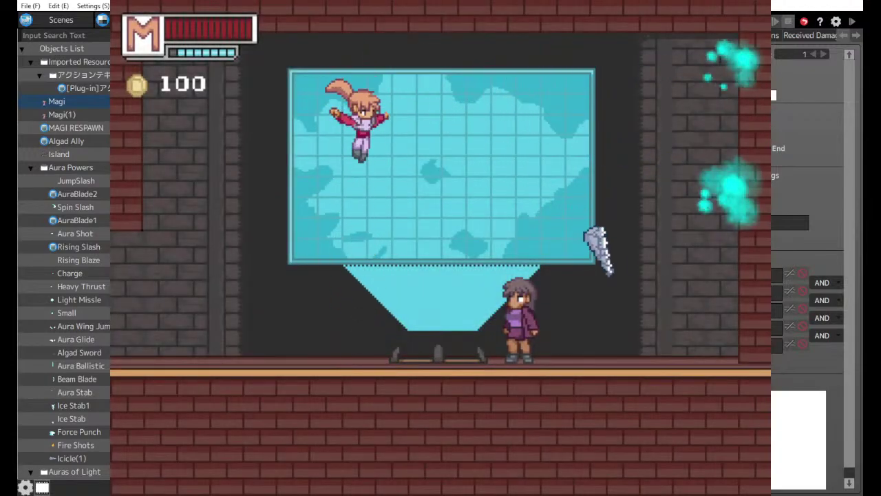
pyautogui.press('x')
pyautogui.press('z')
pyautogui.press('z')
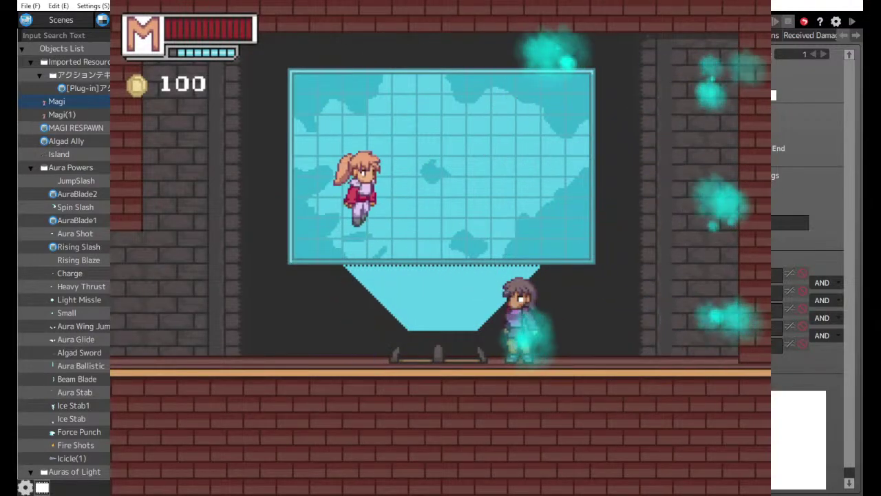
pyautogui.press('x')
# Turn Magi around during a jump to fire an icicle spread the opposite way, and face her forward again.
pyautogui.press('z')
pyautogui.press('Right')
pyautogui.press('Left')
pyautogui.press('x')
pyautogui.press('Right')
pyautogui.press('z')
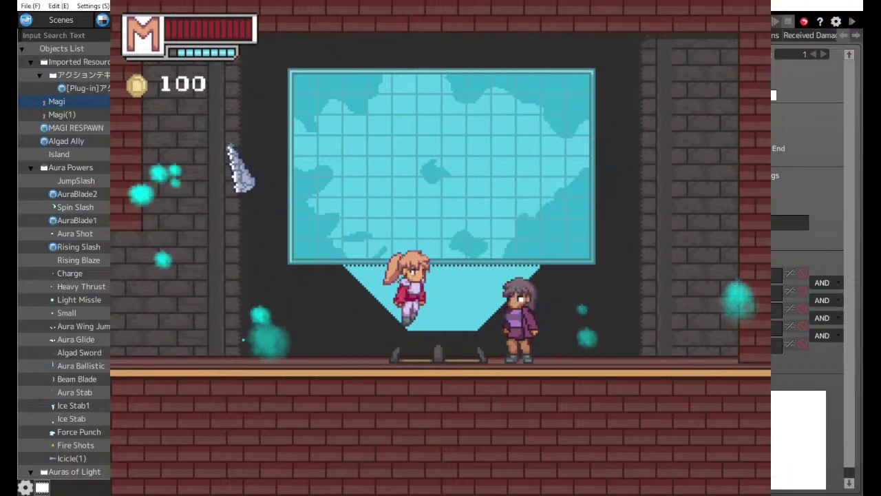
# Fire further icicle spreads from consecutive jumps beside the map projector.
pyautogui.press('x')
pyautogui.press('z')
pyautogui.press('x')
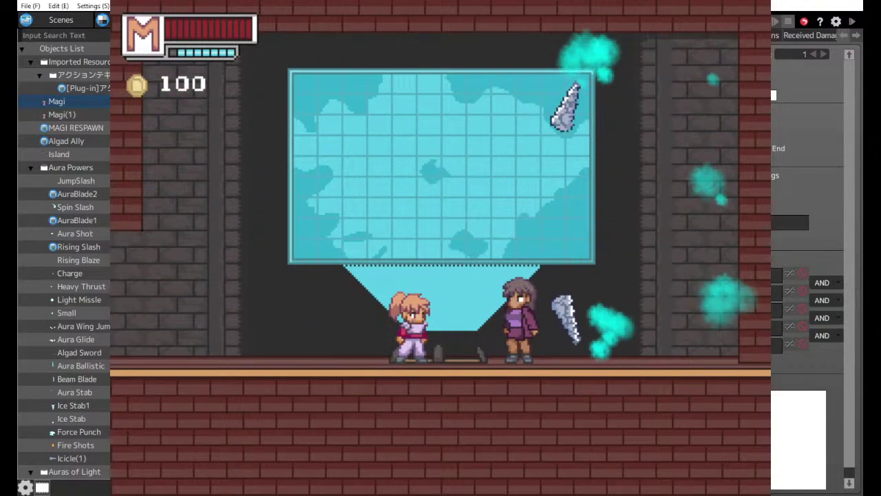
pyautogui.press('z')
pyautogui.press('x')
# Fire icicles in rapid succession from the ground, back Magi away from the projector, and turn around for another shot.
pyautogui.press('x')
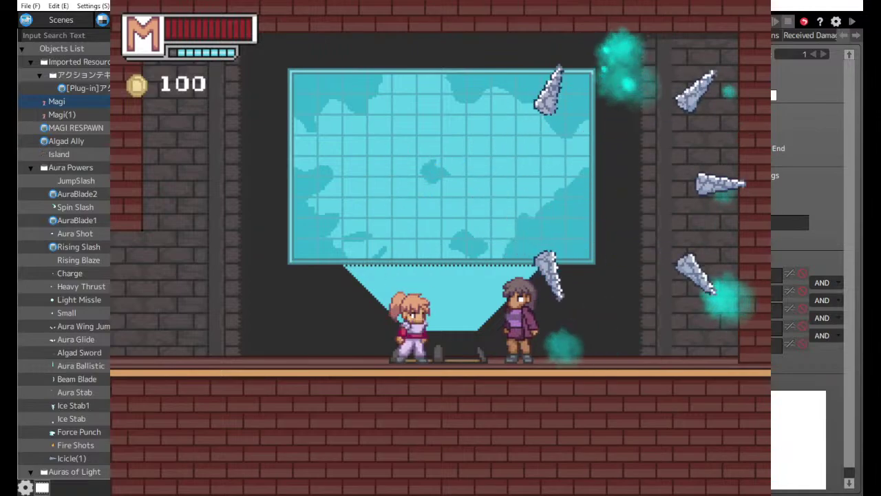
pyautogui.press('x')
pyautogui.press('x')
pyautogui.press('x')
pyautogui.press('x')
pyautogui.press('x')
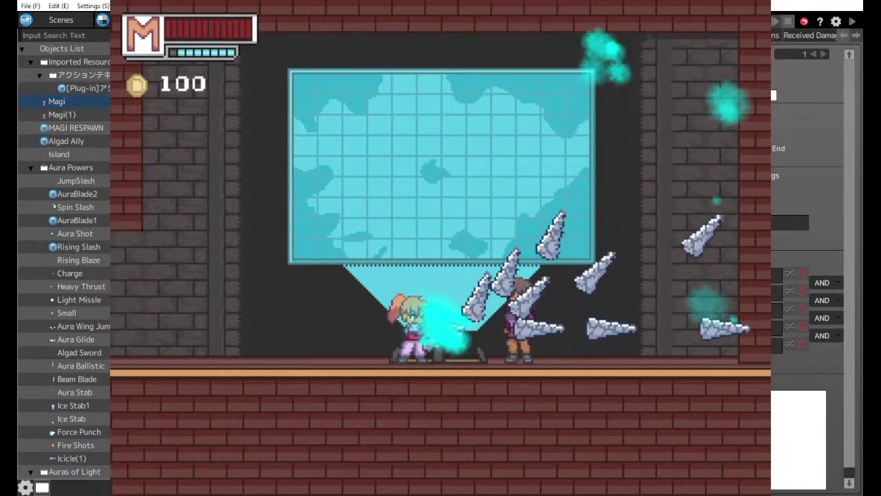
pyautogui.press('Left')
pyautogui.press('Right')
pyautogui.press('x')
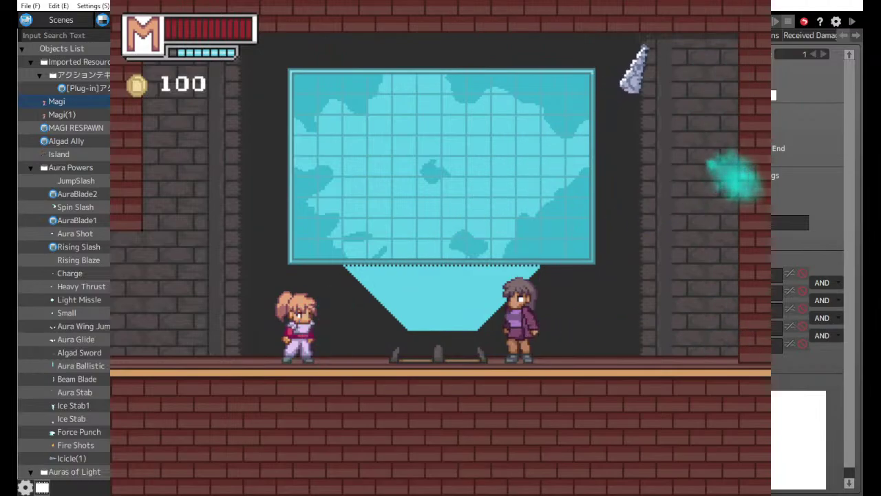
# End the test play and set the link from Actions071 to Waiting to If Motion Animation Plays to the End.
pyautogui.press('Escape')
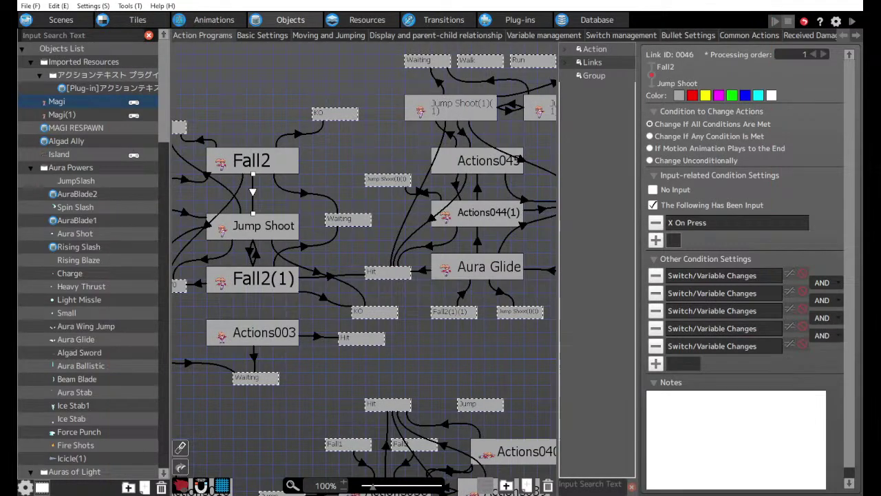
pyautogui.moveTo(202, 371); pyautogui.dragTo(381, 226, button='middle')
pyautogui.moveTo(191, 416); pyautogui.dragTo(376, 255, button='middle')
pyautogui.moveTo(207, 318); pyautogui.dragTo(390, 185, button='middle')
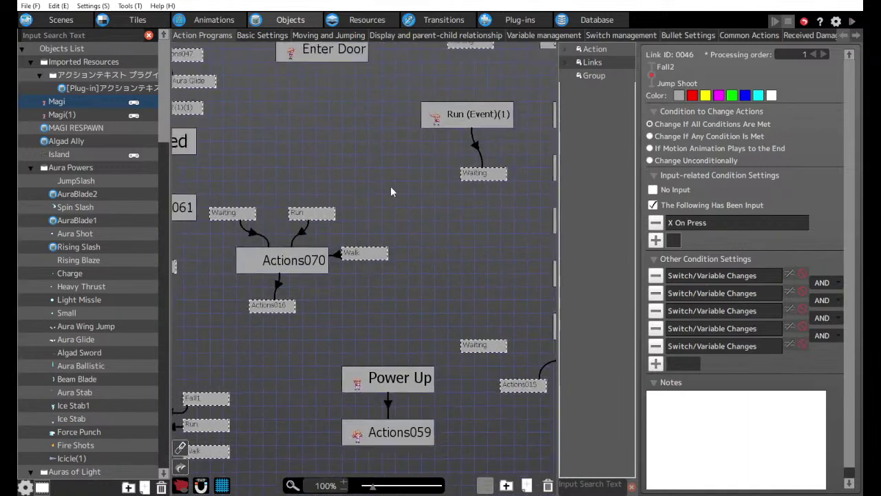
pyautogui.moveTo(179, 318); pyautogui.dragTo(373, 206, button='middle')
pyautogui.moveTo(221, 340); pyautogui.dragTo(362, 234, button='middle')
pyautogui.click(363, 220)
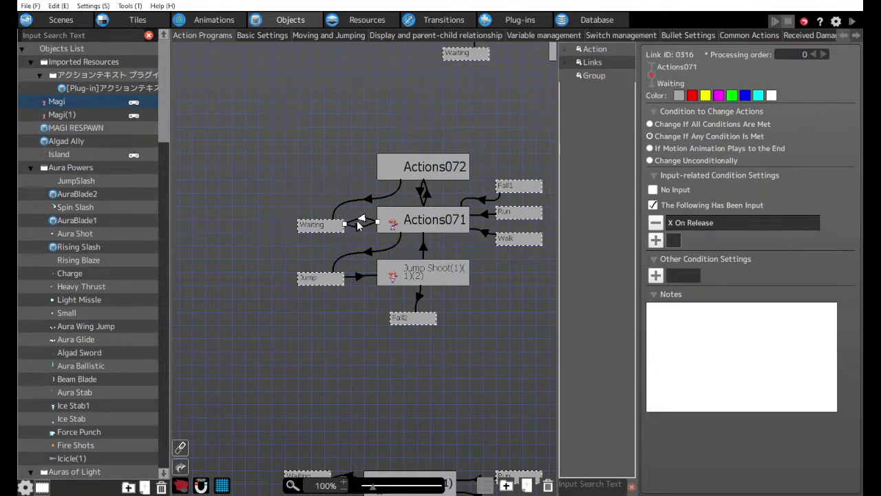
pyautogui.click(680, 148)
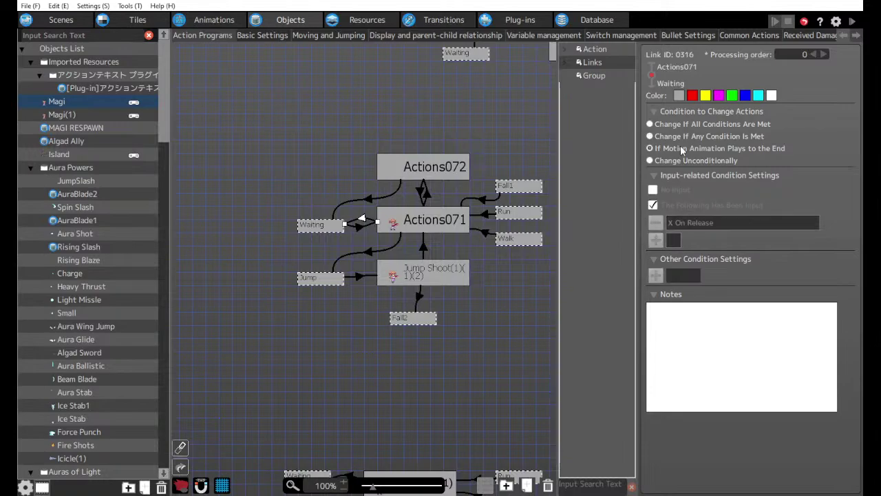
# Check the link from Jump Shoot(1)(1)(2) to Actions071, start a test play, and choose Magi's ice element on the skill screen.
pyautogui.click(423, 246)
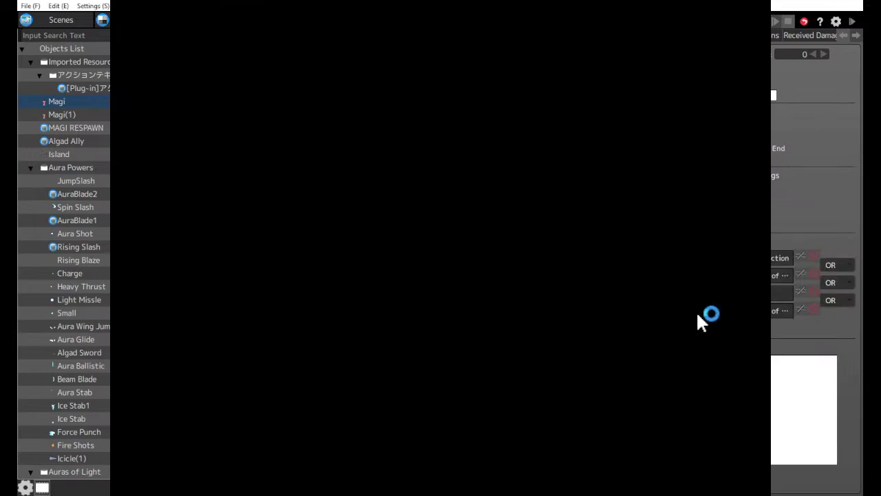
pyautogui.press('z')
pyautogui.press('x')
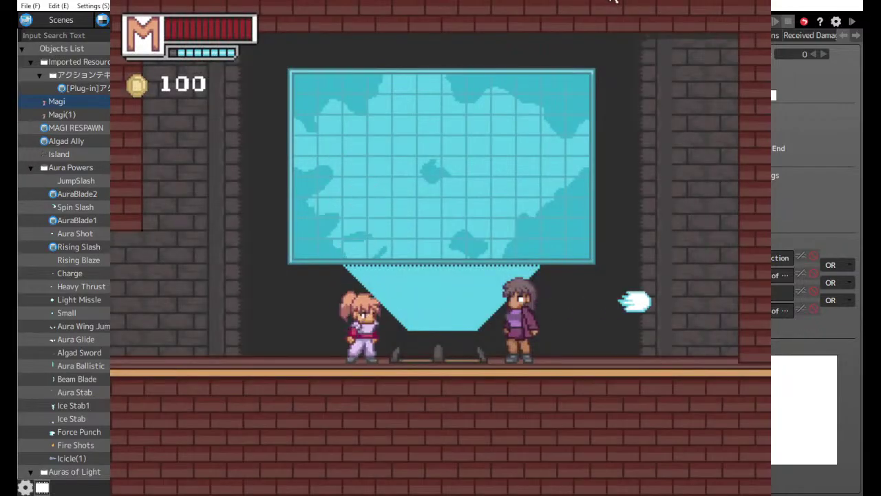
pyautogui.press('Return')
pyautogui.press('Left')
pyautogui.press('Down')
pyautogui.press('Down')
pyautogui.press('Down')
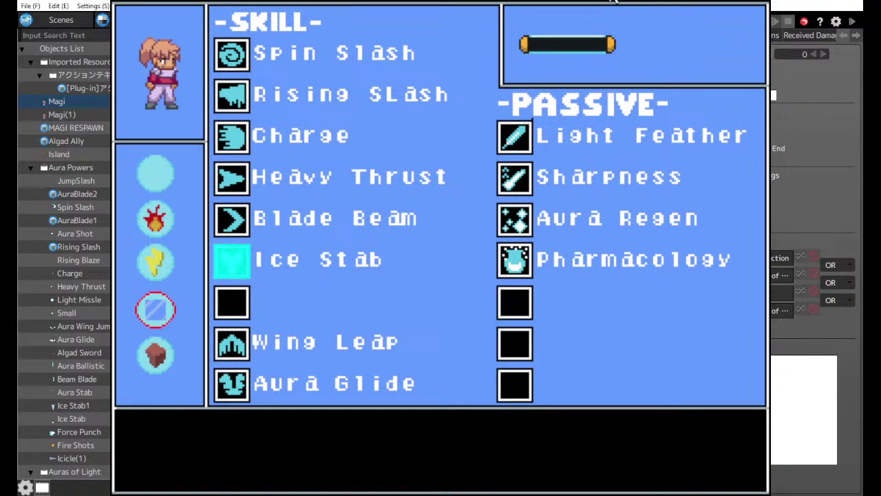
pyautogui.press('Return')
# Fire icicle spreads from the ground and from jumps beside the map projector, and end the test play.
pyautogui.press('z')
pyautogui.press('x')
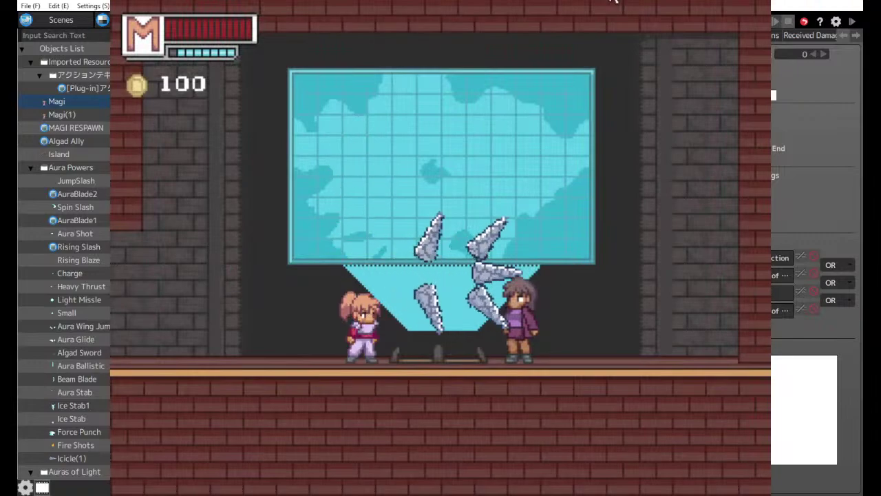
pyautogui.press('z')
pyautogui.press('x')
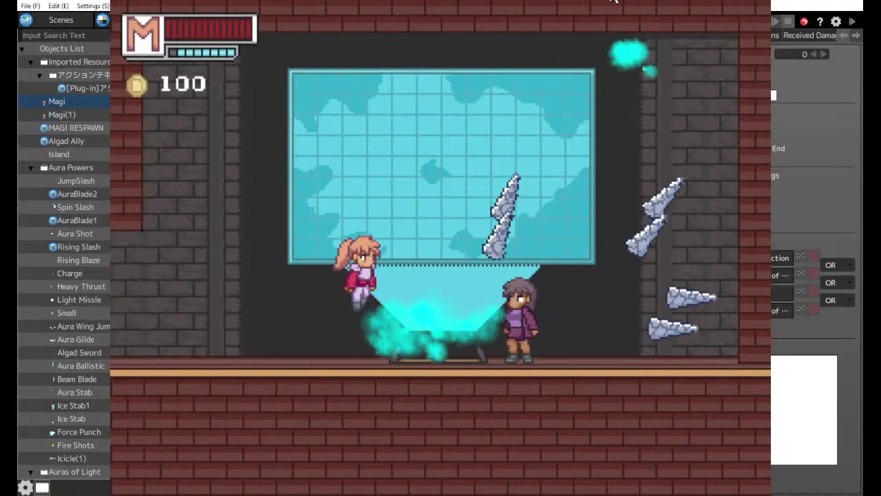
pyautogui.press('z')
pyautogui.press('x')
pyautogui.press('z')
pyautogui.press('x')
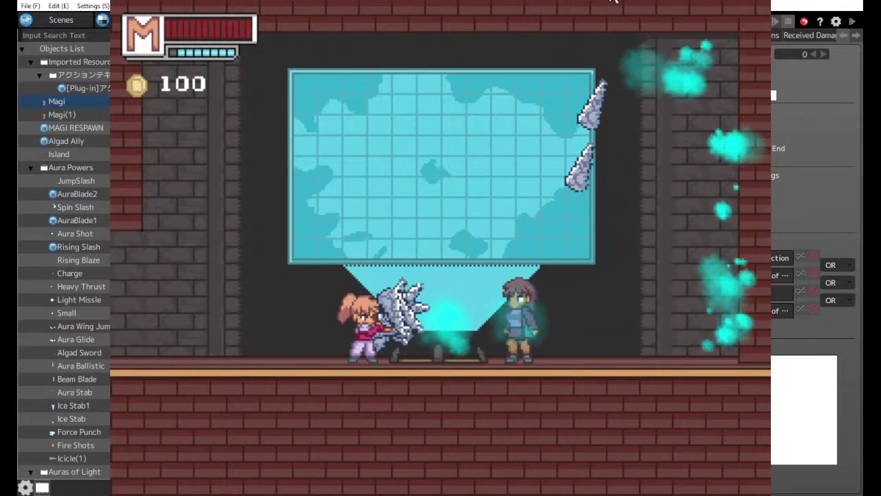
pyautogui.press('z')
pyautogui.press('x')
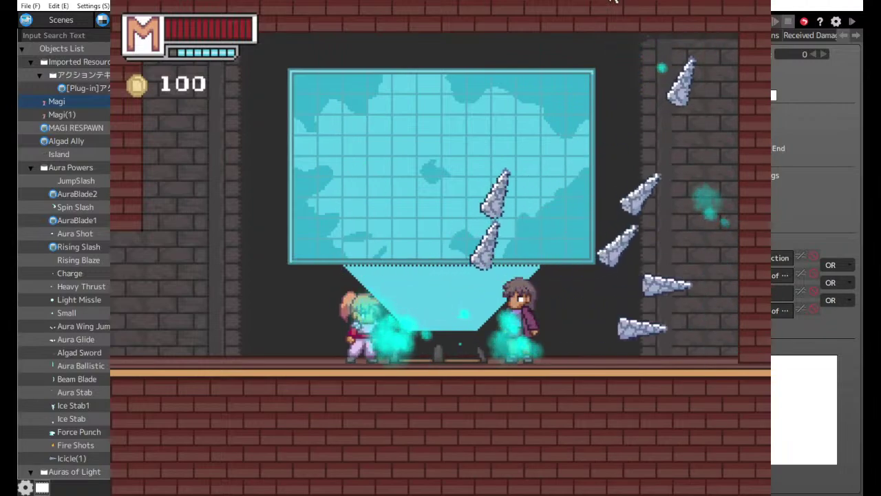
pyautogui.press('Escape')
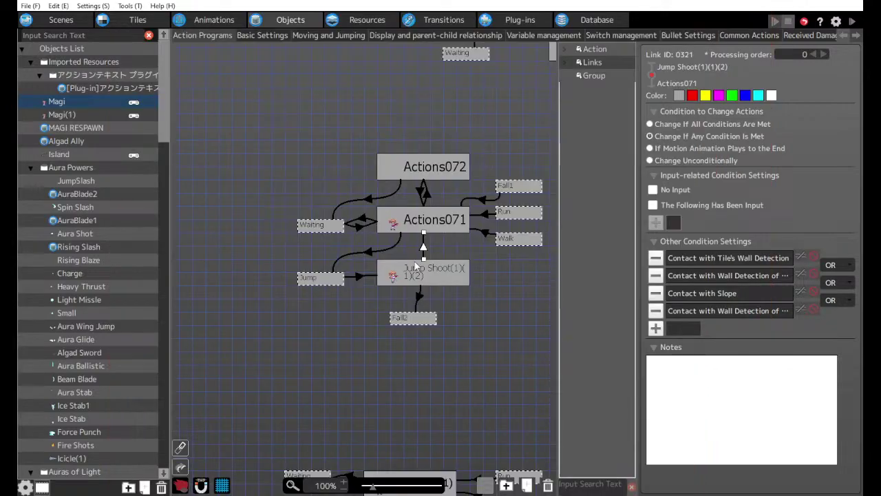
# Move the Fall2 reference aside and add a new action directly below Jump Shoot(1)(1)(2).
pyautogui.moveTo(416, 320); pyautogui.dragTo(350, 335)
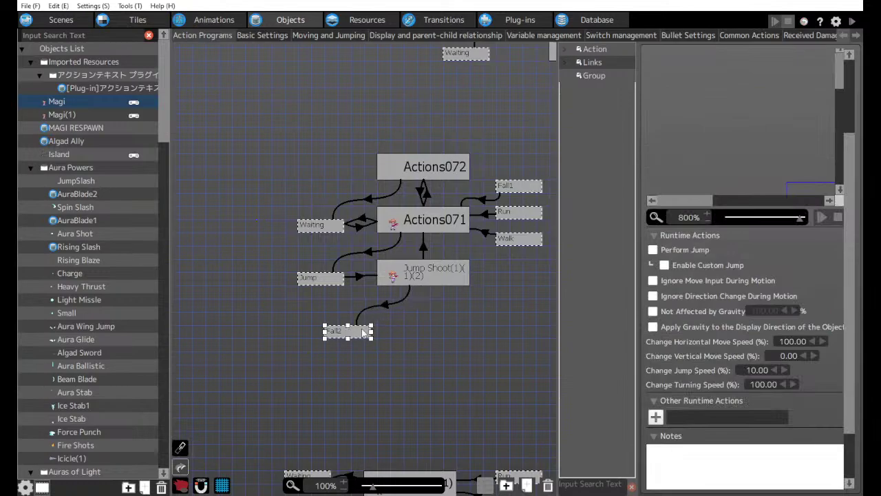
pyautogui.click(452, 304)
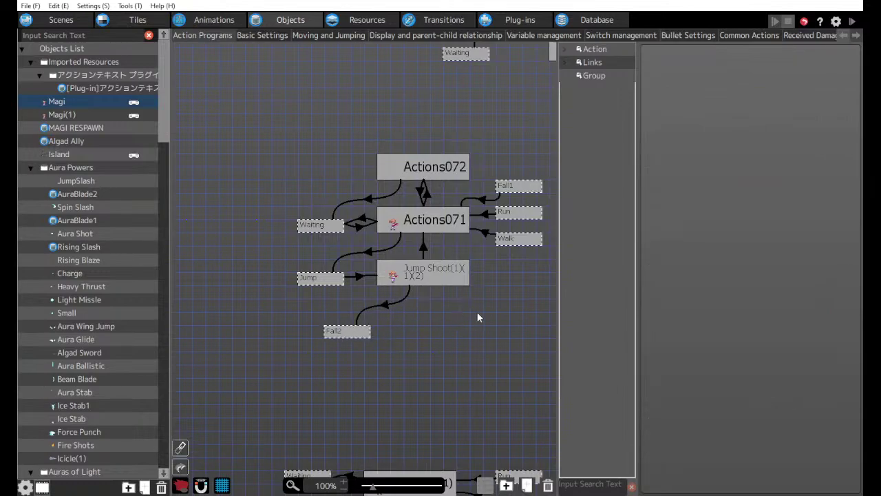
pyautogui.doubleClick(477, 311)
pyautogui.moveTo(477, 311); pyautogui.dragTo(418, 312)
# Redirect the link from Jump Shoot(1)(1)(2) to Actions073 instead of Actions071, and move the Fall2 reference farther away from Actions073.
pyautogui.click(424, 247)
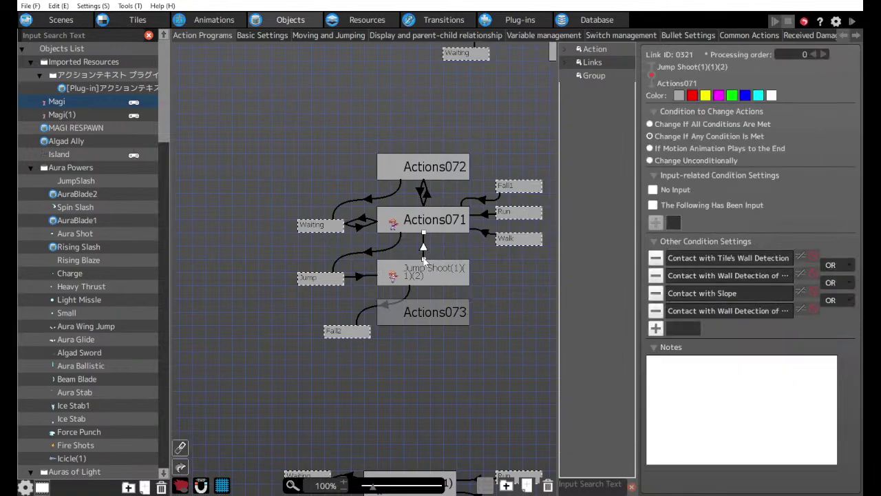
pyautogui.moveTo(424, 232); pyautogui.dragTo(432, 322)
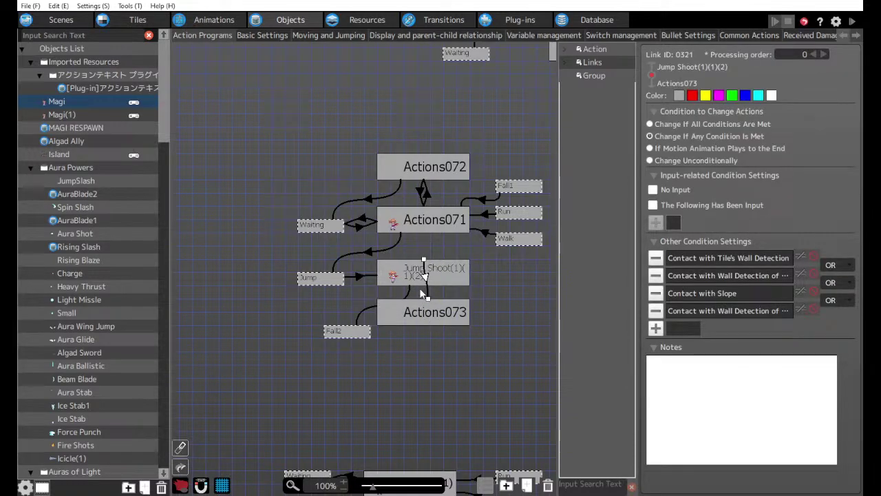
pyautogui.moveTo(424, 260); pyautogui.dragTo(426, 276)
pyautogui.click(370, 308)
pyautogui.moveTo(349, 332); pyautogui.dragTo(296, 333)
pyautogui.moveTo(410, 316)
pyautogui.mouseDown()
pyautogui.moveTo(414, 327)
pyautogui.moveTo(414, 315)
pyautogui.mouseUp()
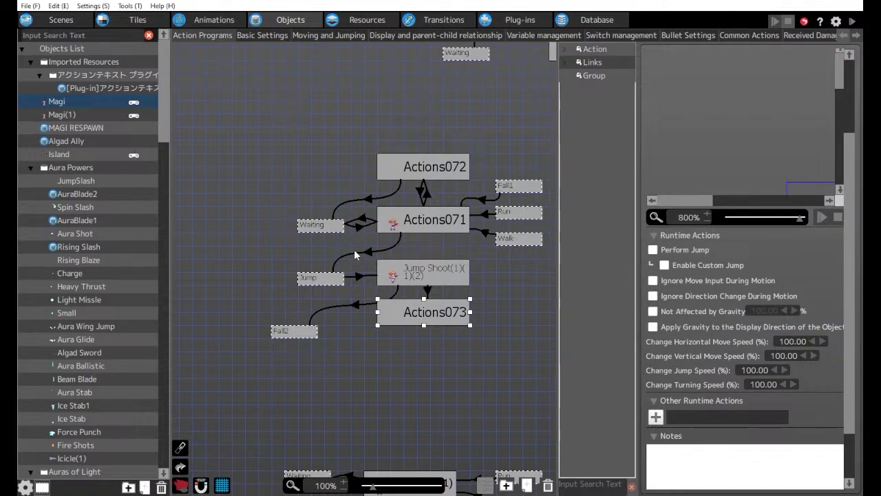
# Delete the link from Jump Shoot(1)(1)(2) to Actions073 and link Jump Shoot(1)(1)(2) to Waiting instead.
pyautogui.click(427, 293)
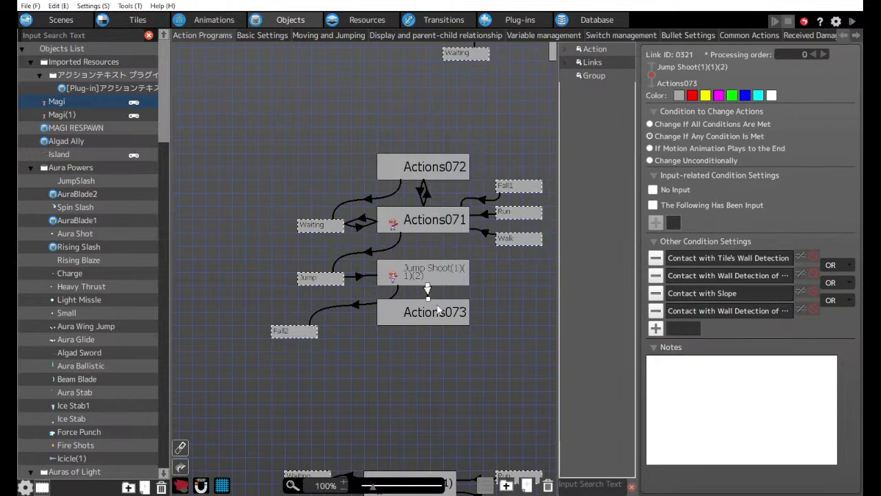
pyautogui.click(396, 265)
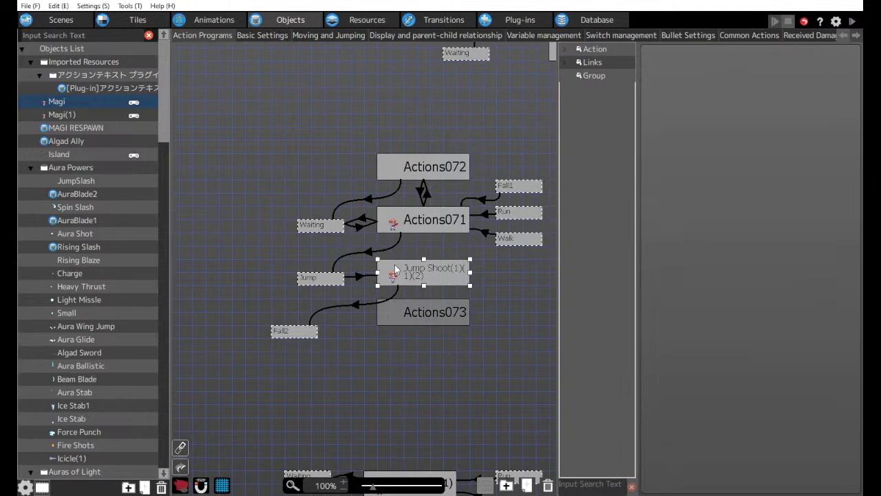
pyautogui.moveTo(397, 270); pyautogui.dragTo(336, 228, button='right')
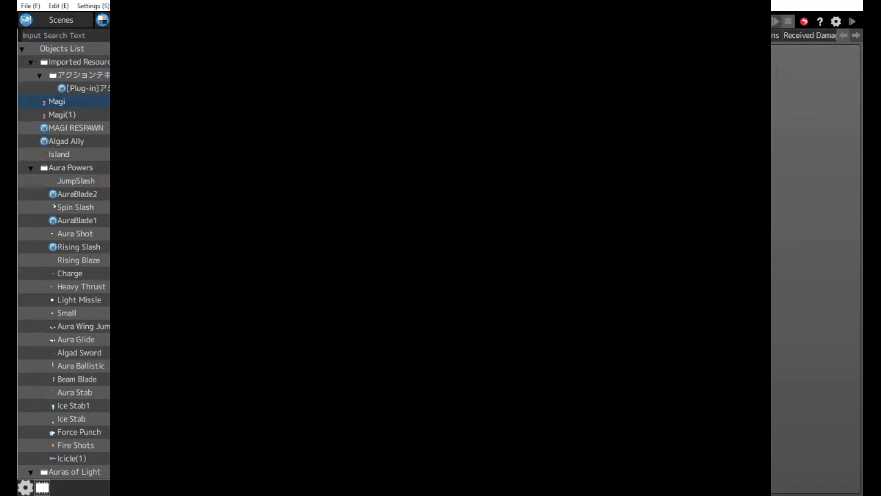
# Jump Magi once in a new test play and switch her to the ice element on the skill screen.
pyautogui.press('z')
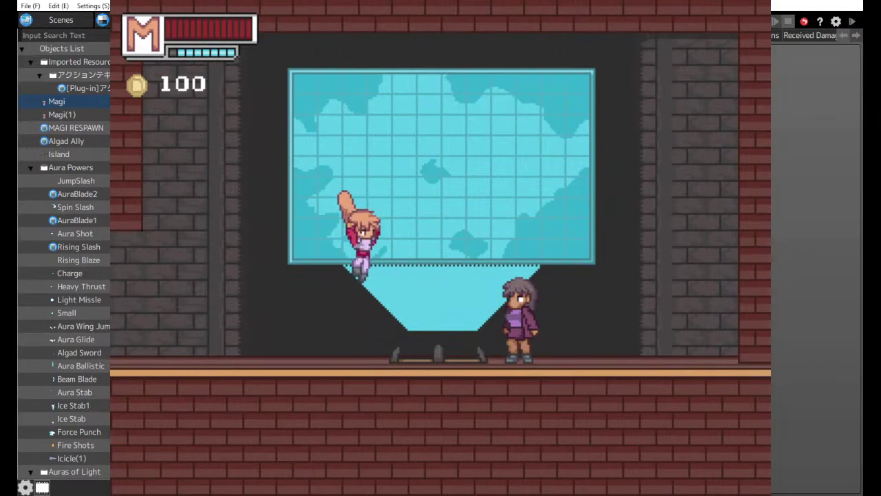
pyautogui.press('Left')
pyautogui.press('Down')
pyautogui.press('Down')
pyautogui.press('Down')
pyautogui.press('z')
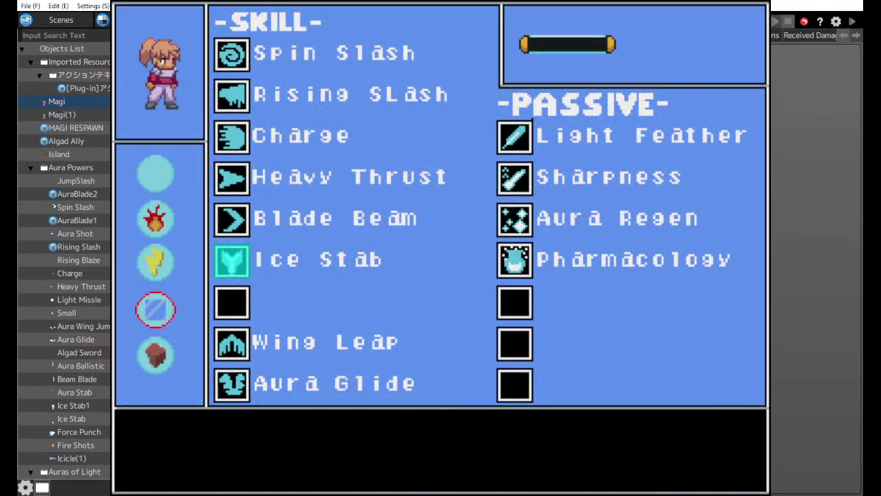
# Fire icicle spreads in mid-air over several jumps to test landing into the Waiting action.
pyautogui.press('z')
pyautogui.press('x')
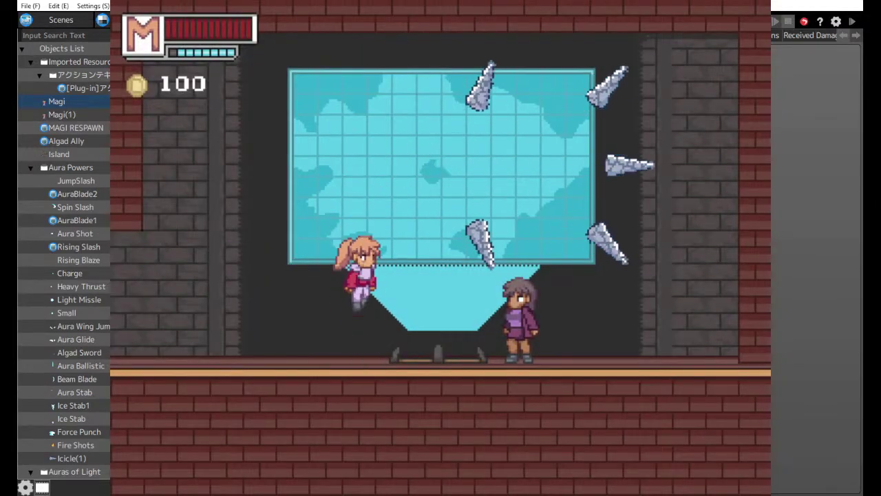
pyautogui.press('z')
pyautogui.press('x')
pyautogui.press('z')
pyautogui.press('x')
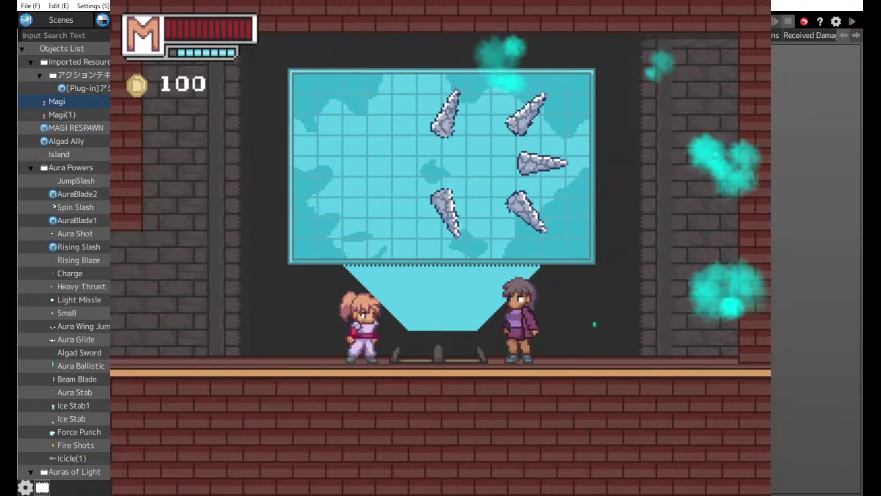
# Fire icicles in rapid succession while Magi stands on the ground, and close the test play.
pyautogui.press('x')
pyautogui.press('x')
pyautogui.press('x')
pyautogui.press('x')
pyautogui.press('x')
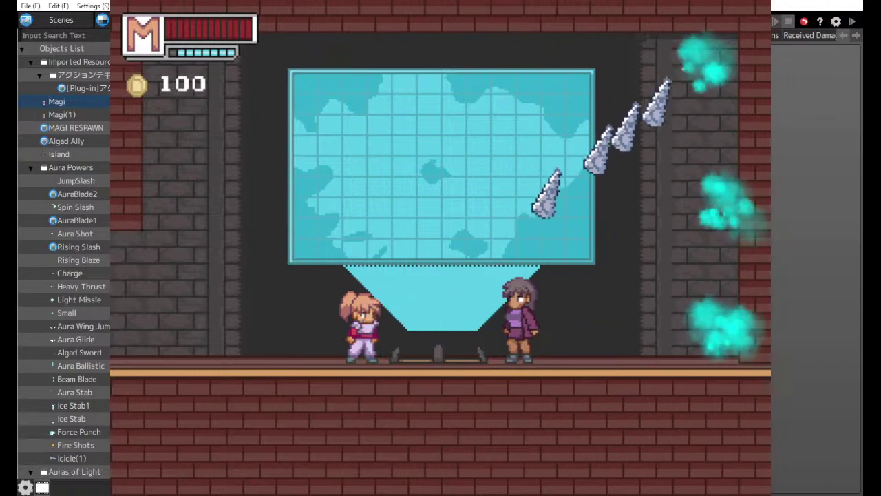
pyautogui.click(755, 1)
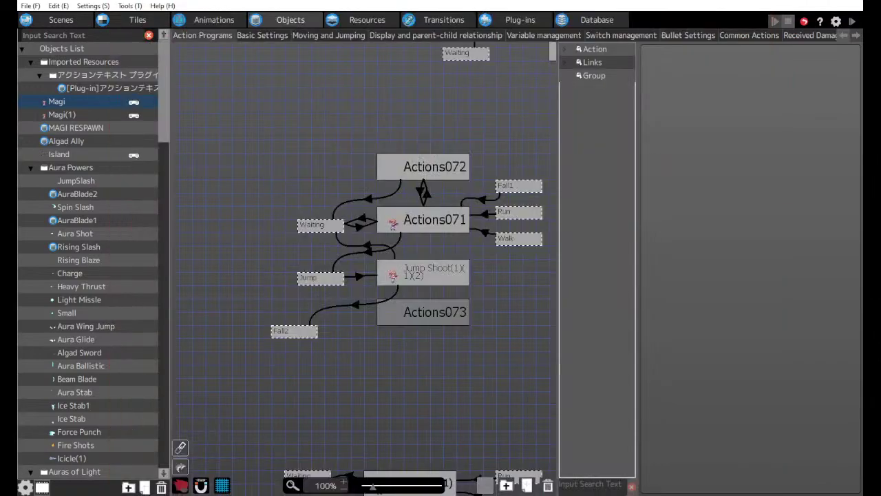
# Set the link from Actions071 to Waiting to Change If All Conditions Are Met and remove its X On Release input condition.
pyautogui.click(363, 221)
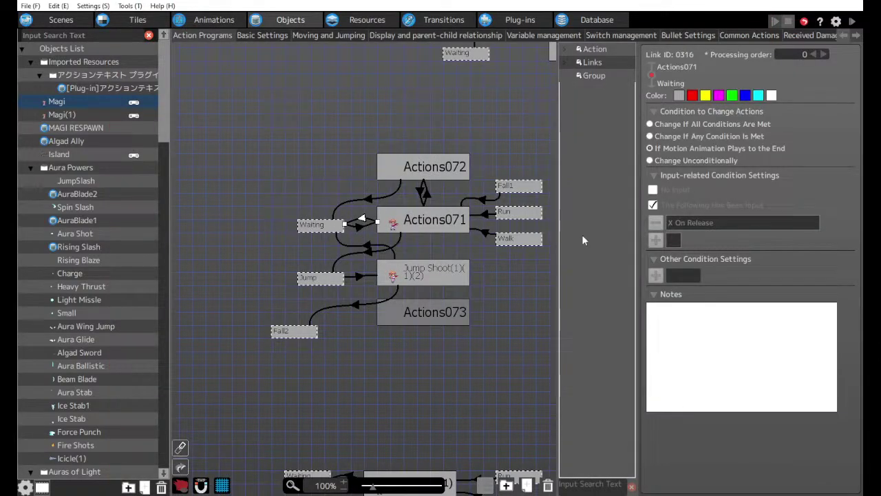
pyautogui.click(656, 125)
pyautogui.click(656, 223)
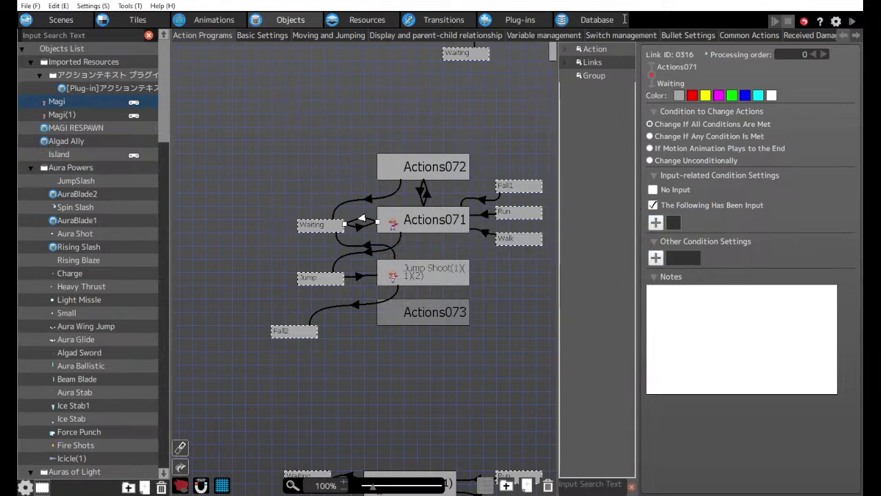
pyautogui.click(653, 205)
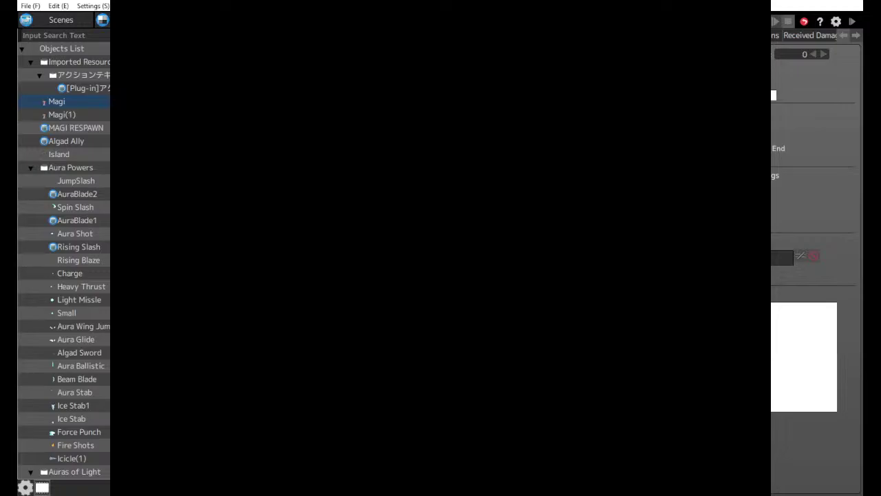
# Open the skill screen in a new test play, select the ice element for Magi, and return to the room.
pyautogui.press('Return')
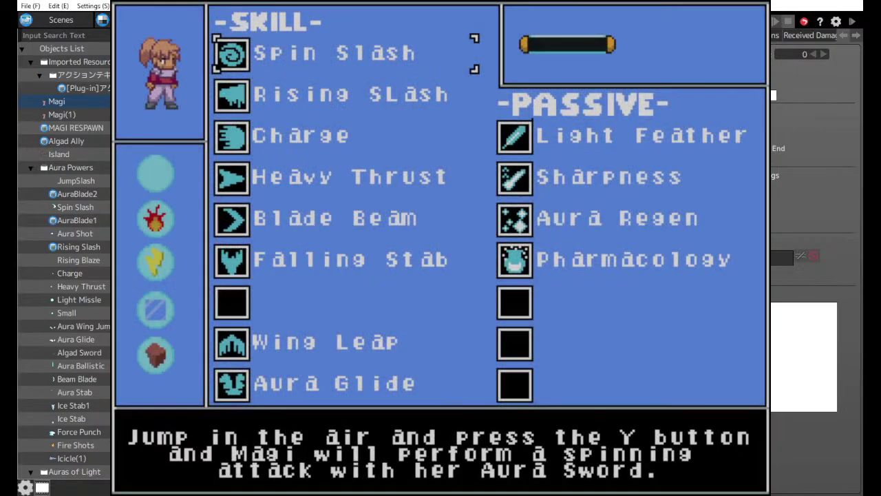
pyautogui.press('Left')
pyautogui.press('Down')
pyautogui.press('Down')
pyautogui.press('Down')
pyautogui.press('Return')
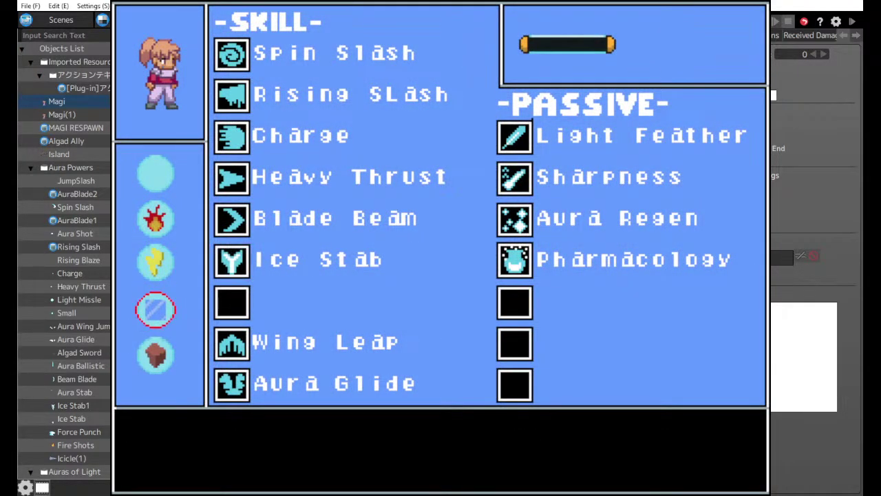
pyautogui.press('Return')
# Fire icicle spreads in quick succession beside the map projector to test the changed Actions071 link.
pyautogui.press('z')
pyautogui.press('z')
pyautogui.press('z')
pyautogui.press('z')
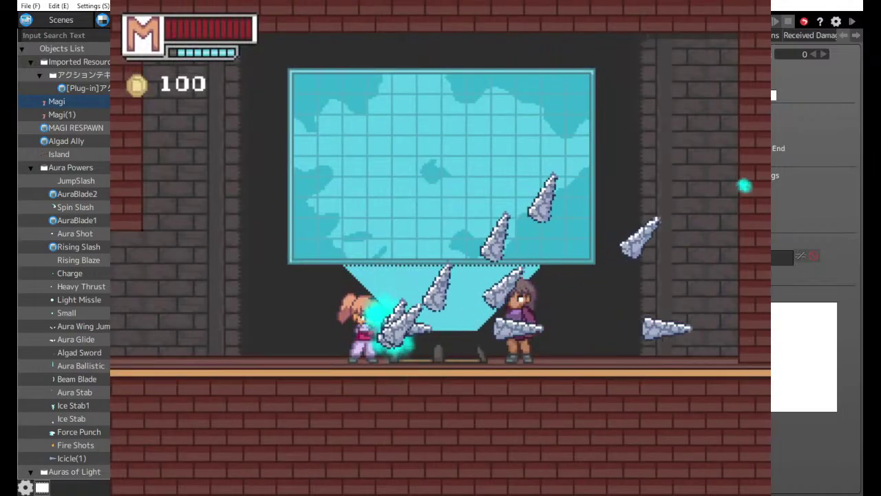
# Back Magi away from the map projector, fire more icicle spreads with jumps, and end the test play.
pyautogui.press('Left')
pyautogui.press('x')
pyautogui.press('z')
pyautogui.press('z')
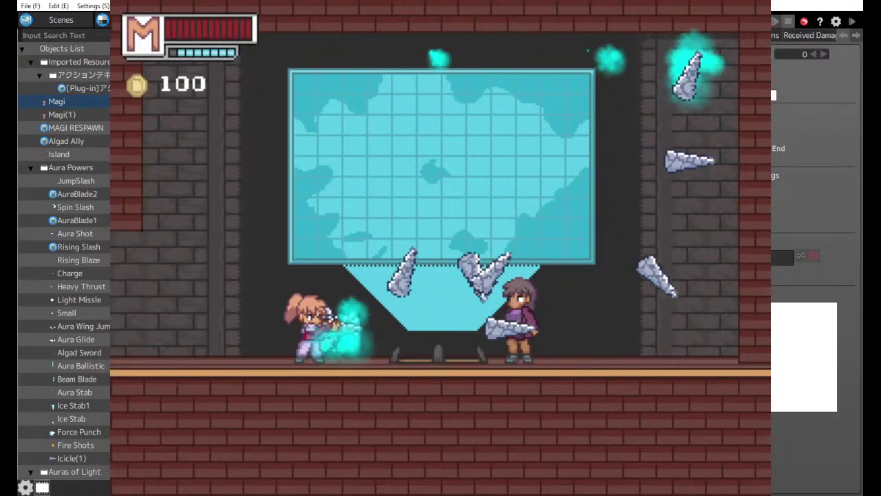
pyautogui.press('z')
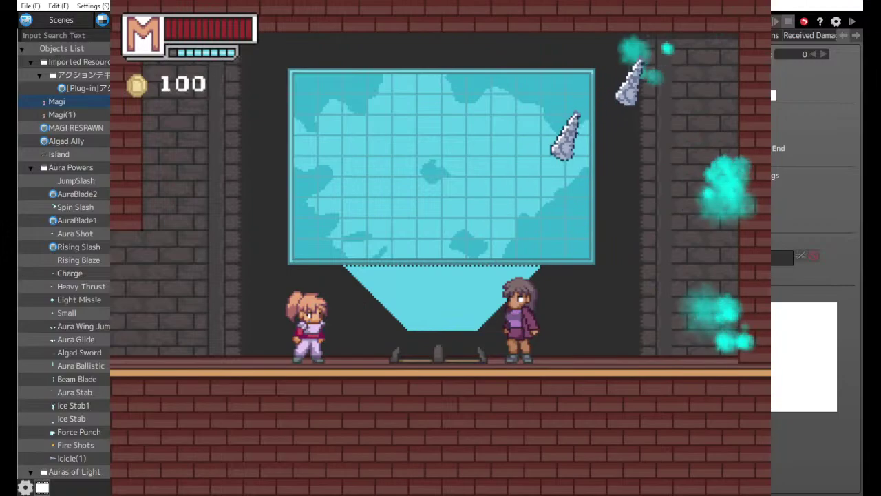
pyautogui.click(757, 6)
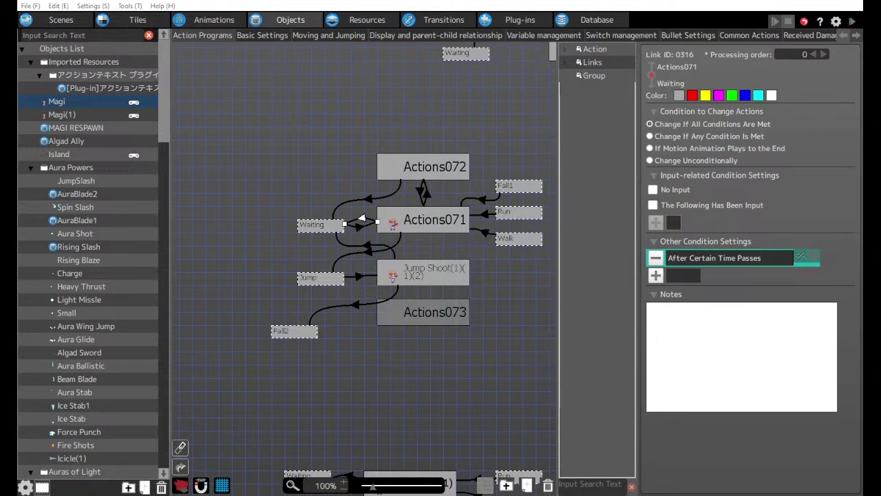
# Select the ice element for Magi in a new test play and fire an icicle spread beside the map projector.
pyautogui.press('F5')
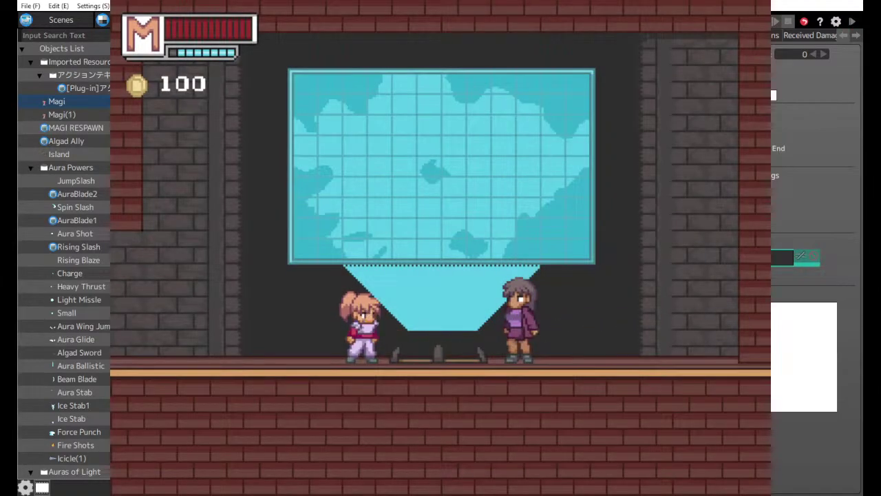
pyautogui.press('Return')
pyautogui.press('Down')
pyautogui.press('Down')
pyautogui.press('Up')
pyautogui.press('Up')
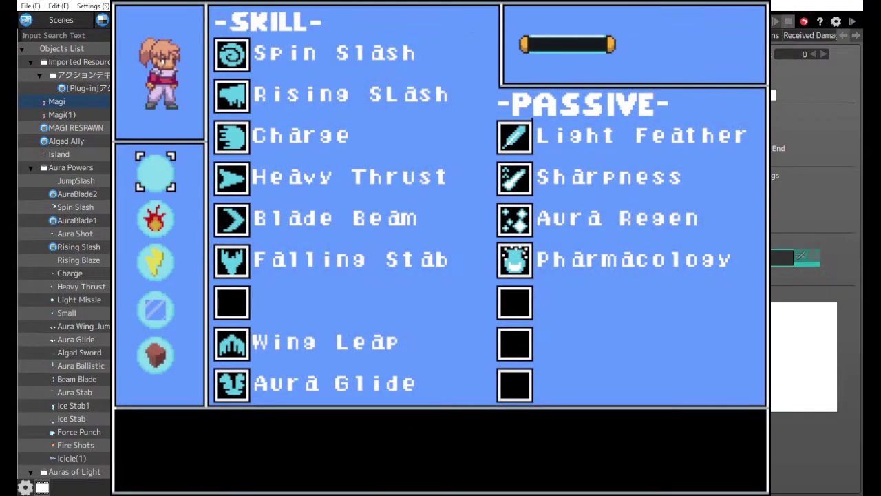
pyautogui.press('Down')
pyautogui.press('Down')
pyautogui.press('Down')
pyautogui.press('Return')
pyautogui.press('Escape')
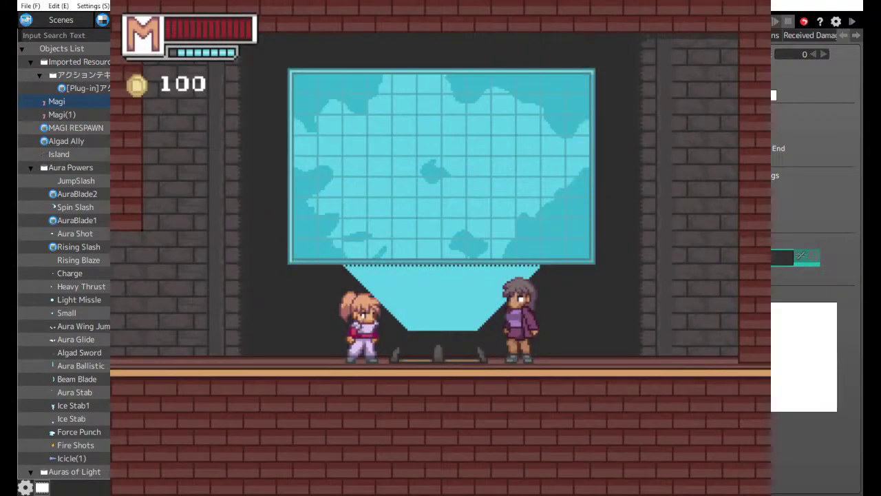
pyautogui.press('x')
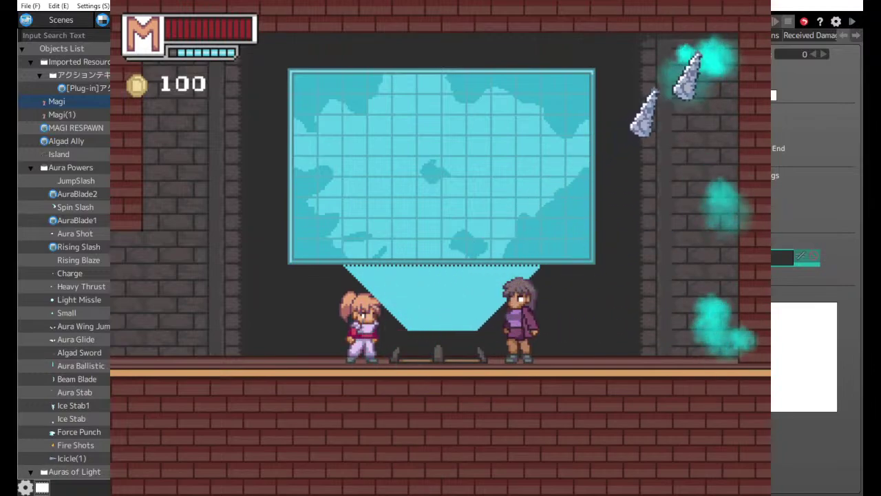
pyautogui.click(762, 1)
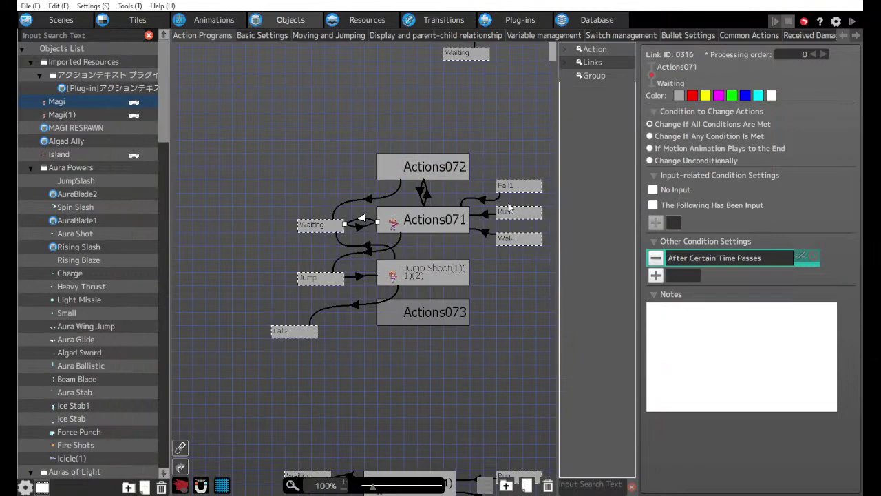
# Delete the link from Actions071 to Actions072 and select the return link from Actions072 to Actions071.
pyautogui.click(425, 194)
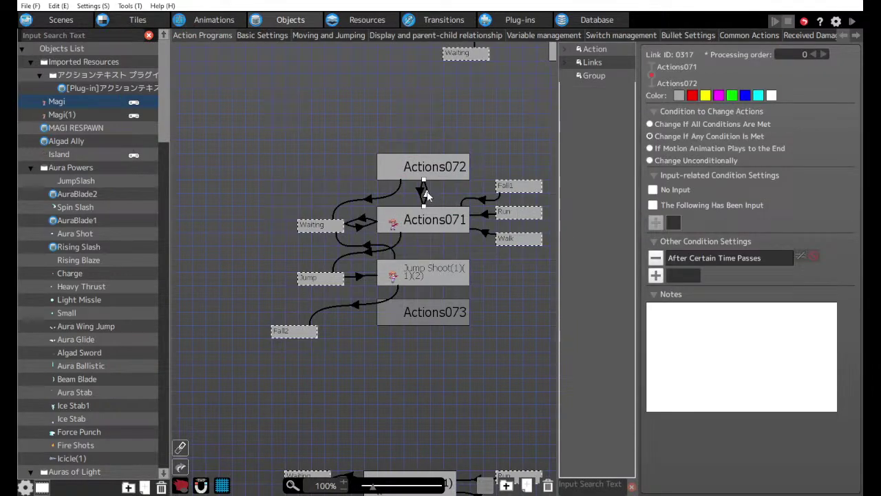
pyautogui.click(425, 177)
pyautogui.click(425, 196)
pyautogui.click(456, 339)
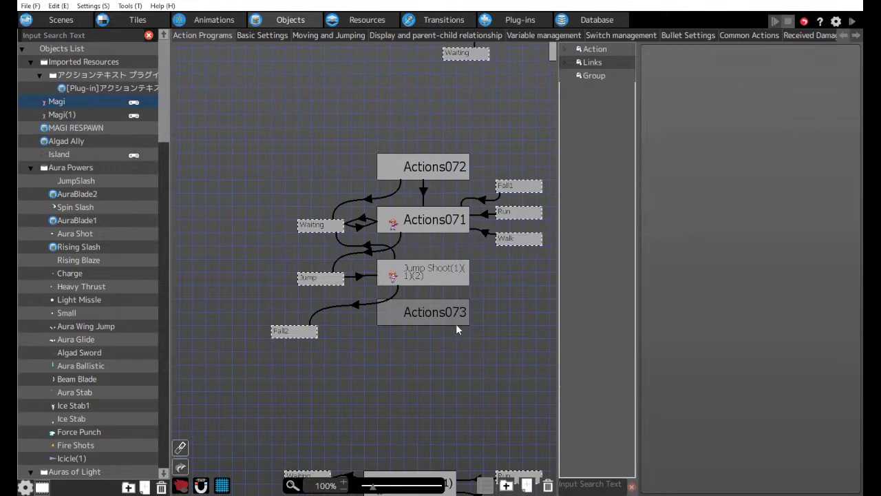
pyautogui.click(423, 194)
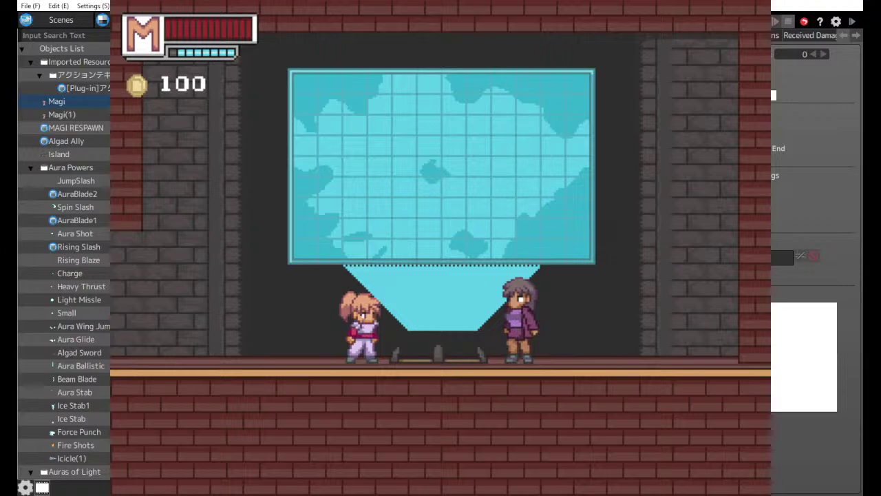
# Give Magi the ice element in another test play and fire repeated icicle spreads to test the removed Actions072 link.
pyautogui.press('Return')
pyautogui.press('Left')
pyautogui.press('Down')
pyautogui.press('Down')
pyautogui.press('Down')
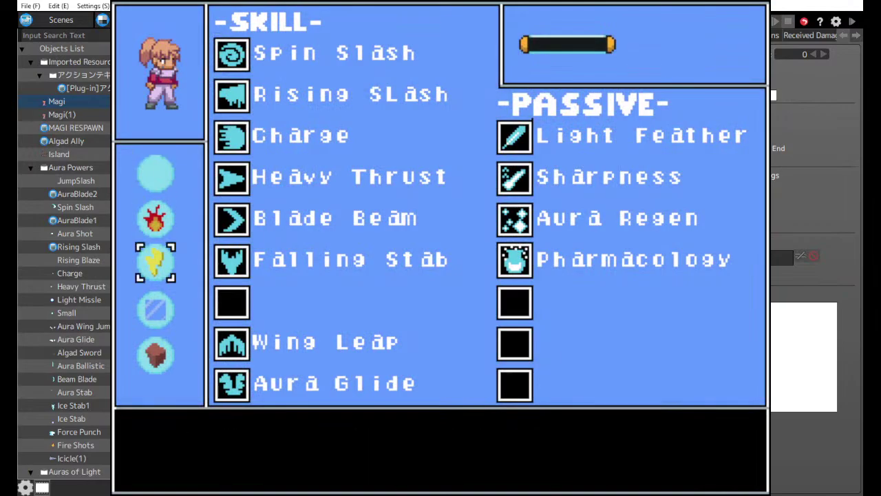
pyautogui.press('Return')
pyautogui.press('x')
pyautogui.press('x')
pyautogui.press('x')
pyautogui.press('x')
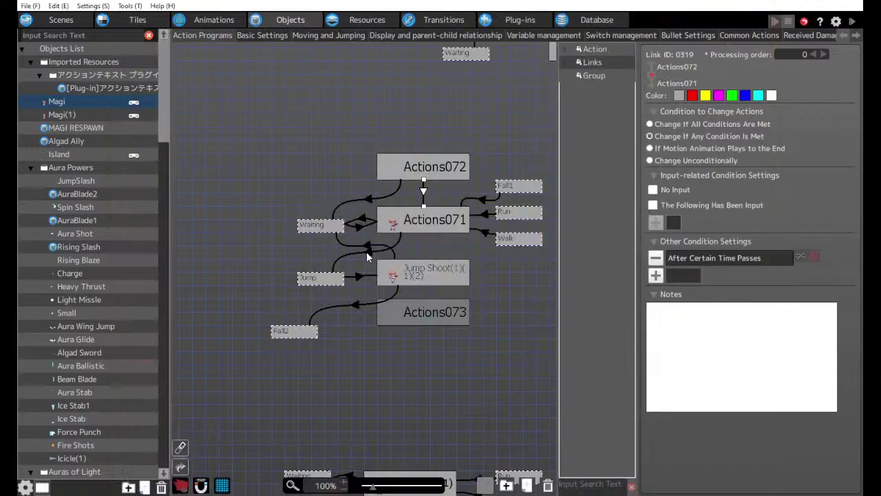
# Delete the link from Actions071 to Jump.
pyautogui.click(369, 252)
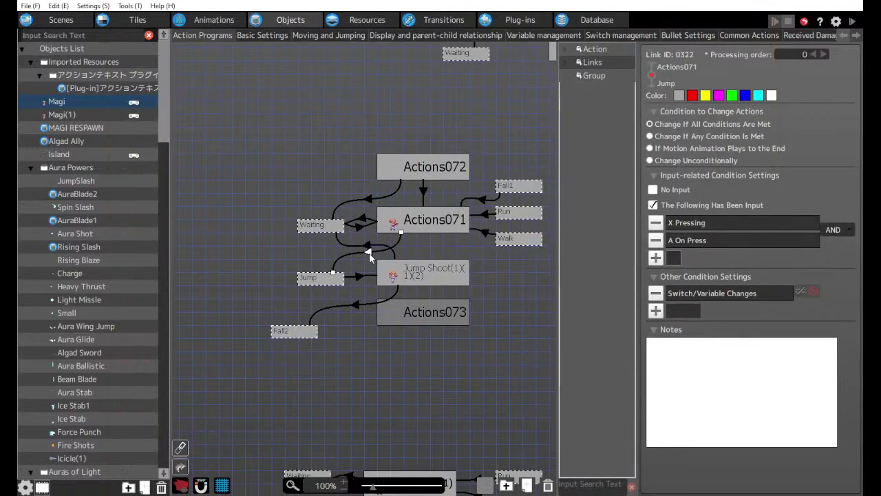
pyautogui.click(408, 398)
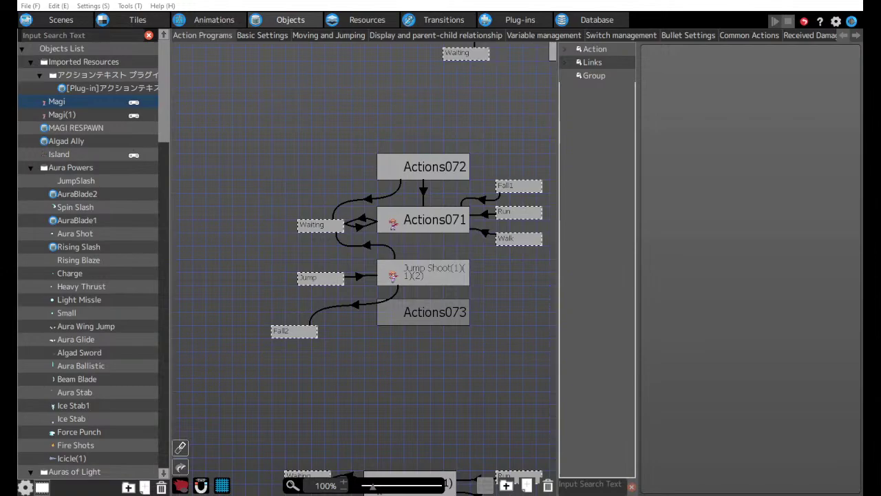
# Start a test play without the Jump link, select Magi's ice element on the skill screen, and return to the room.
pyautogui.press('F5')
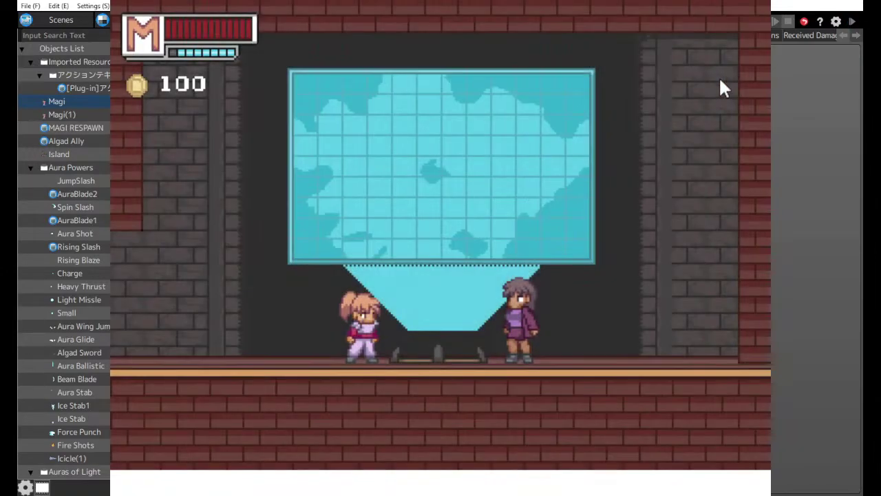
pyautogui.press('Return')
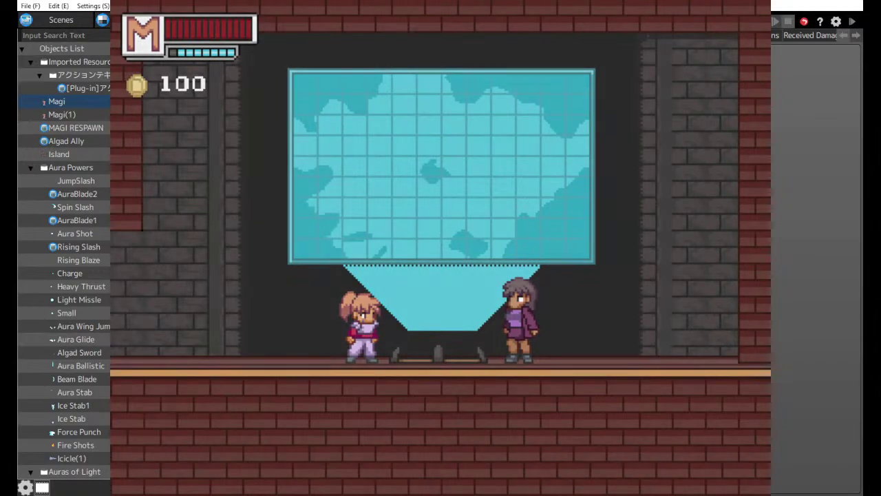
pyautogui.press('Left')
pyautogui.press('Down')
pyautogui.press('Down')
pyautogui.press('Down')
pyautogui.press('Return')
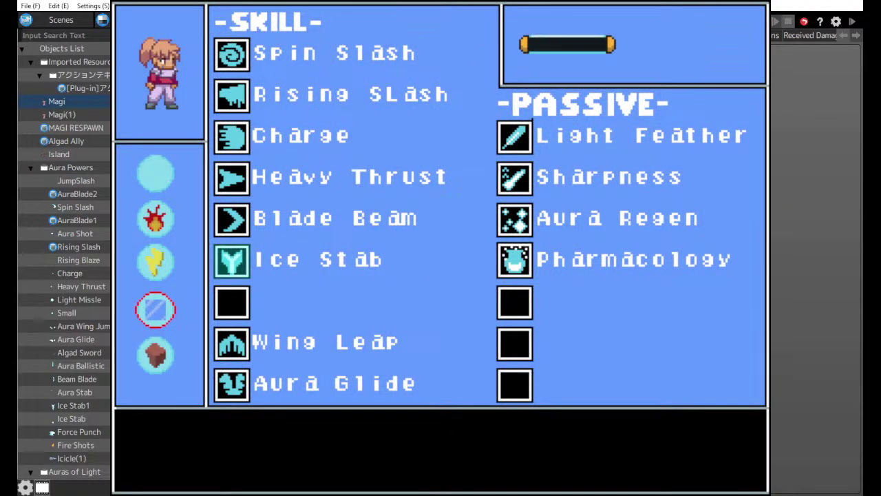
pyautogui.press('Escape')
# Make Magi jump and fire the ice attack in mid-air, fire again, and end the test play.
pyautogui.press('z')
pyautogui.press('x')
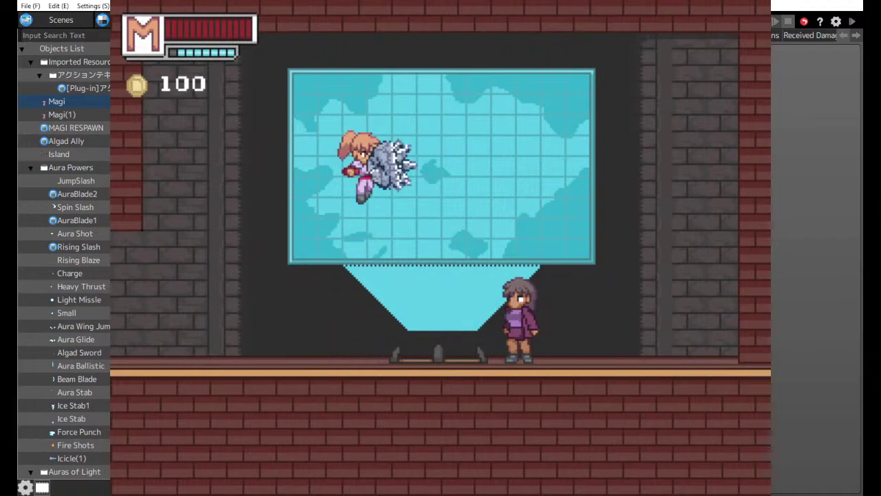
pyautogui.press('x')
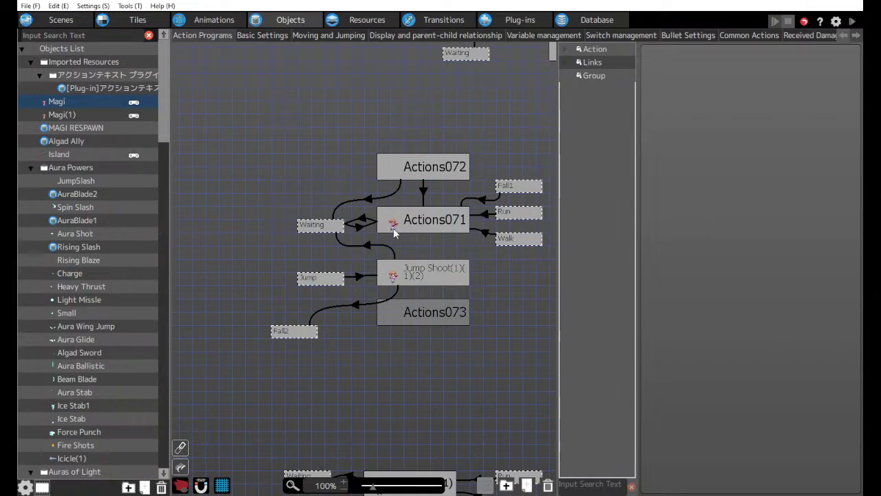
# Inspect the link from Waiting to Actions071, and open the After Certain Time Passes condition on the link back to Waiting.
pyautogui.click(358, 228)
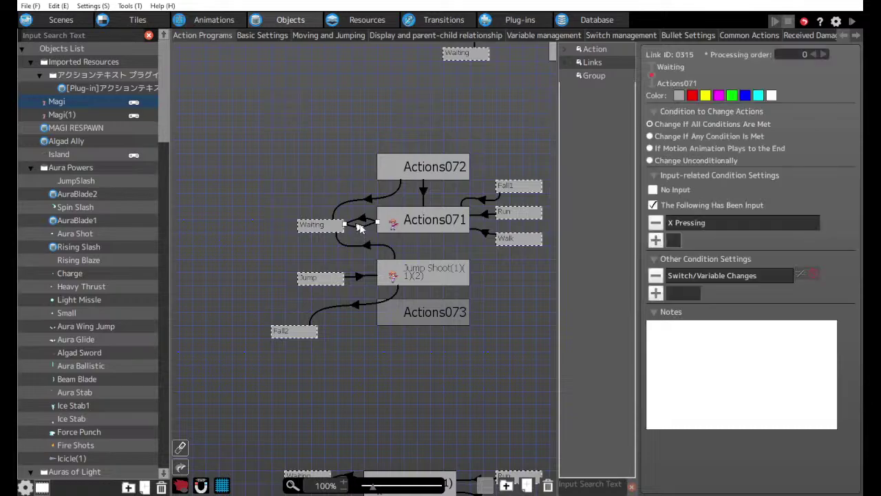
pyautogui.click(362, 220)
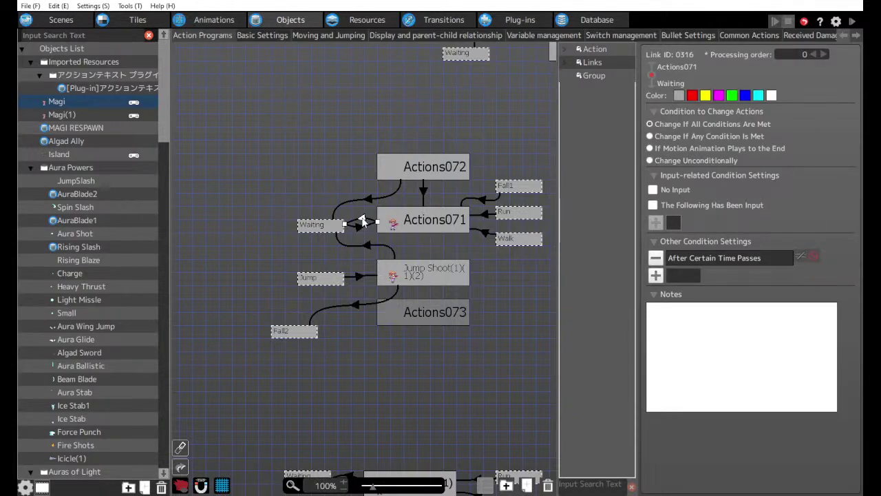
pyautogui.click(701, 258)
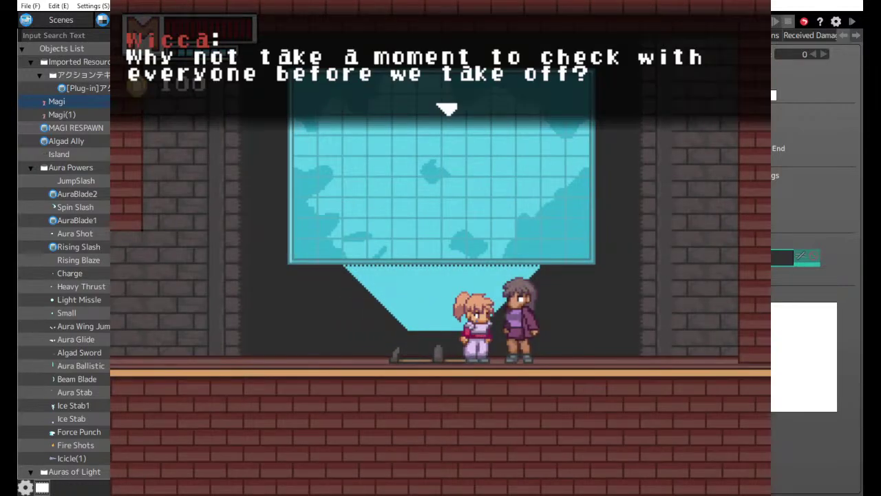
# Dismiss Wicca's dialogue in the test play and select the ice element for Magi on the skill screen.
pyautogui.press('Return')
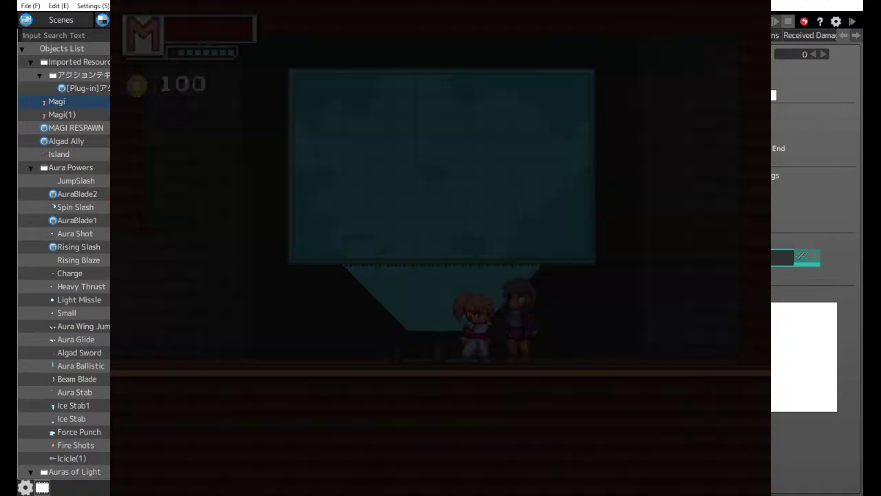
pyautogui.press('Left')
pyautogui.press('Down')
pyautogui.press('Down')
pyautogui.press('Down')
pyautogui.press('z')
pyautogui.press('Return')
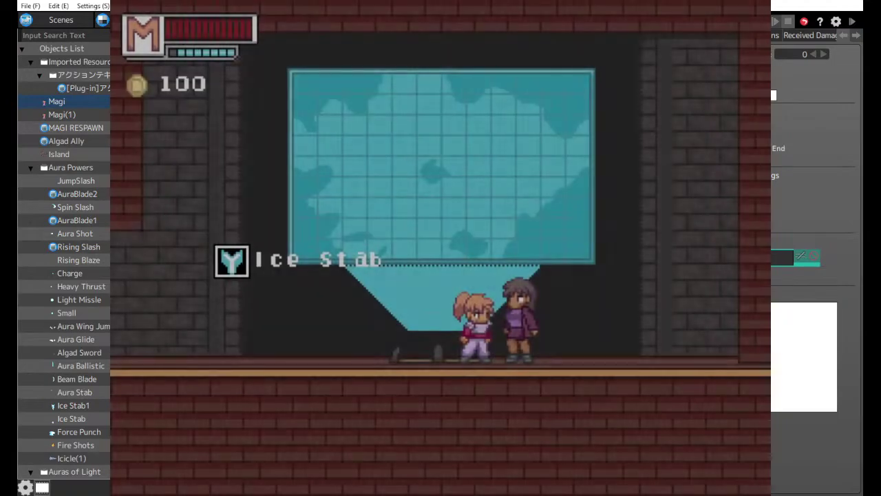
# Fire icicle spreads with Magi facing left and facing right in front of the map projector.
pyautogui.press('Left')
pyautogui.press('x')
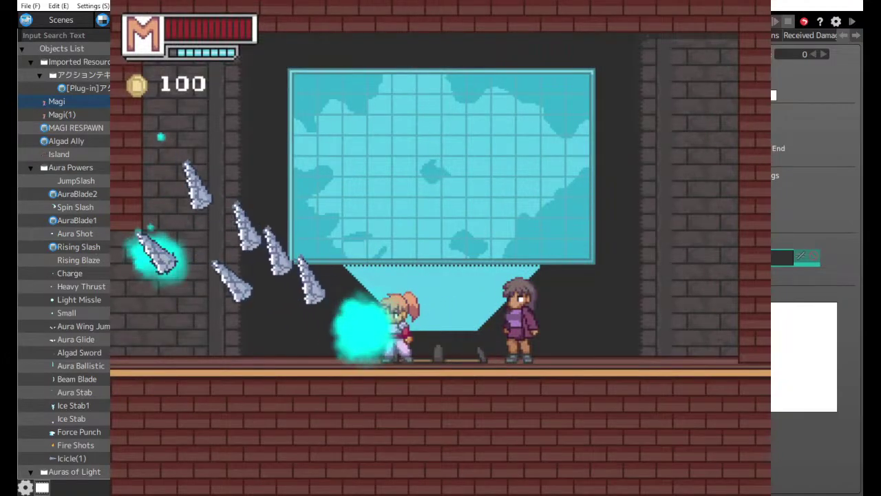
pyautogui.press('Right')
pyautogui.press('z')
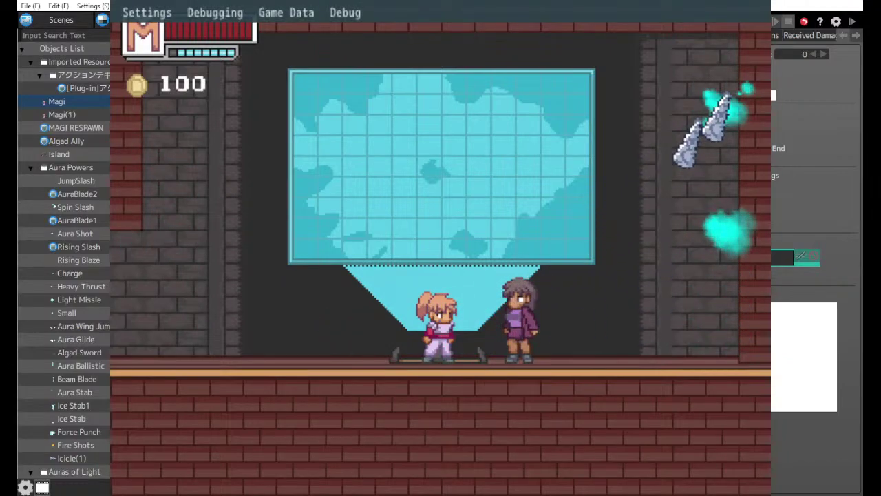
# Show the Object Data debug information and find Magi's entry.
pyautogui.click(342, 13)
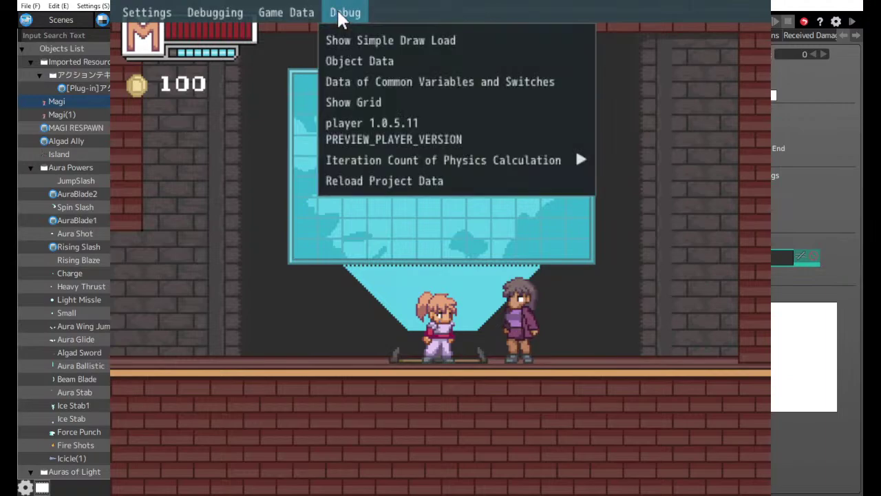
pyautogui.click(349, 60)
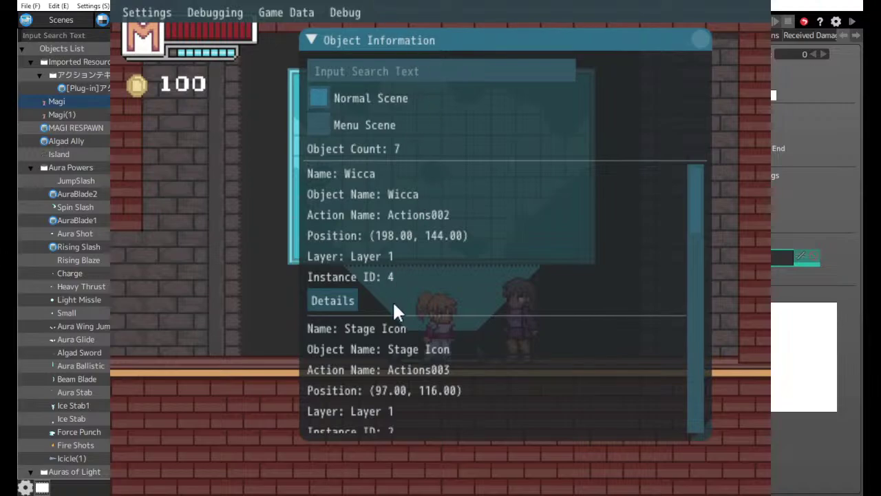
pyautogui.scroll(-3, 411, 343)
pyautogui.scroll(-4, 418, 346)
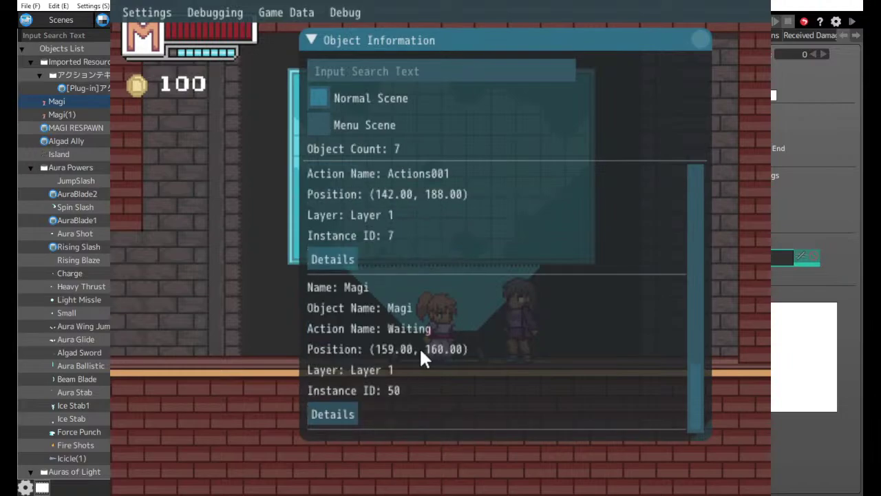
# Fire icicle spreads while watching Magi's Action Name in the object information, and end the test play.
pyautogui.press('z')
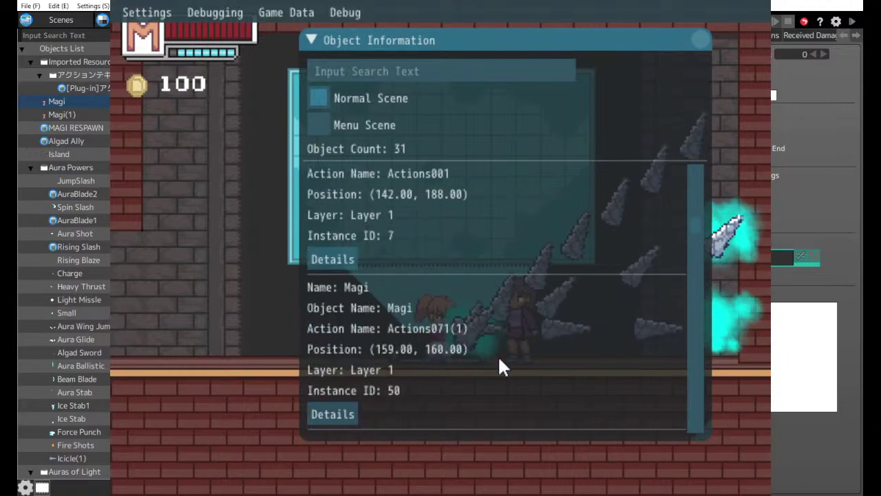
pyautogui.press('z')
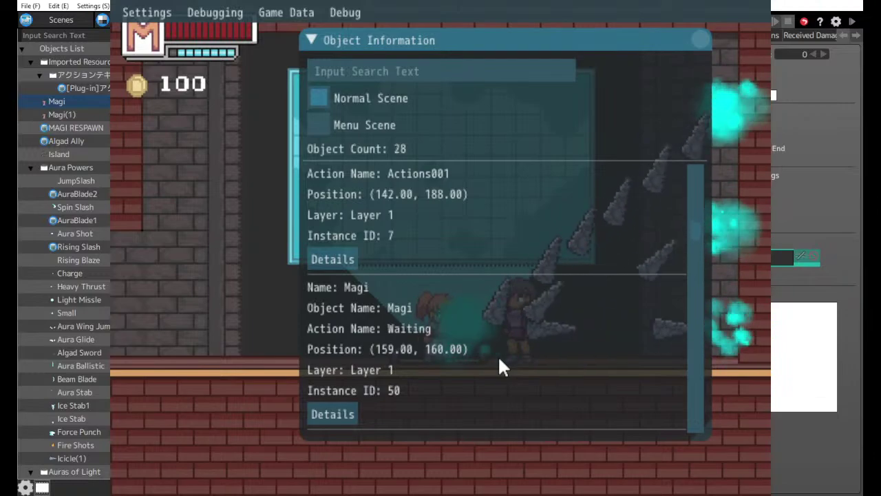
pyautogui.press('z')
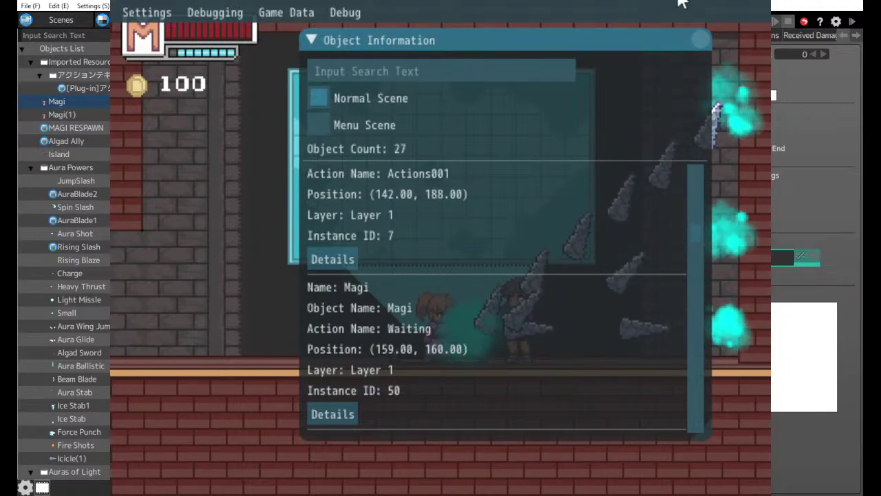
pyautogui.click(757, 1)
# Reopen the After Certain Time Passes condition on the link from Actions071 to Waiting.
pyautogui.click(701, 259)
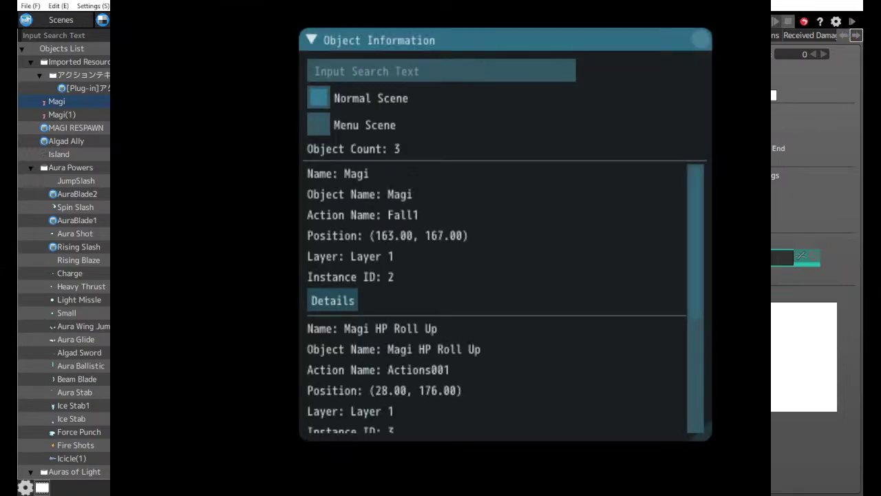
# Close the Object Information window in the new test play and select the ice element for Magi.
pyautogui.click(703, 41)
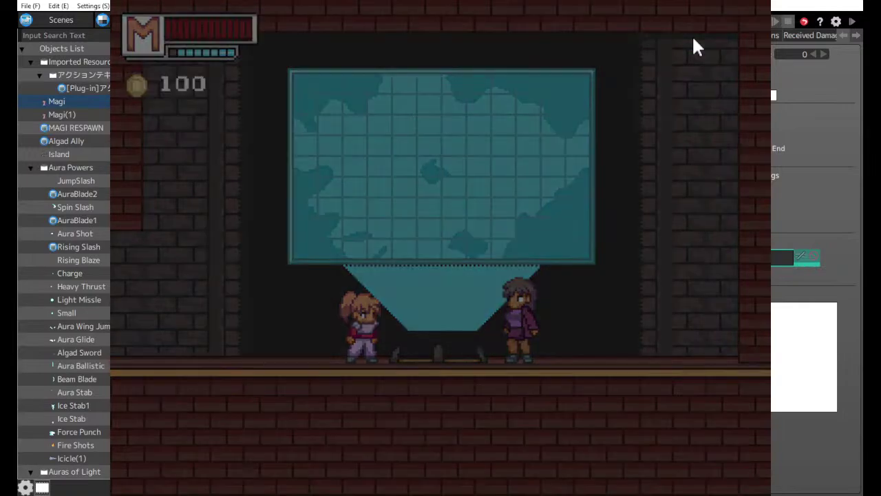
pyautogui.press('Left')
pyautogui.press('Down')
pyautogui.press('Down')
pyautogui.press('Down')
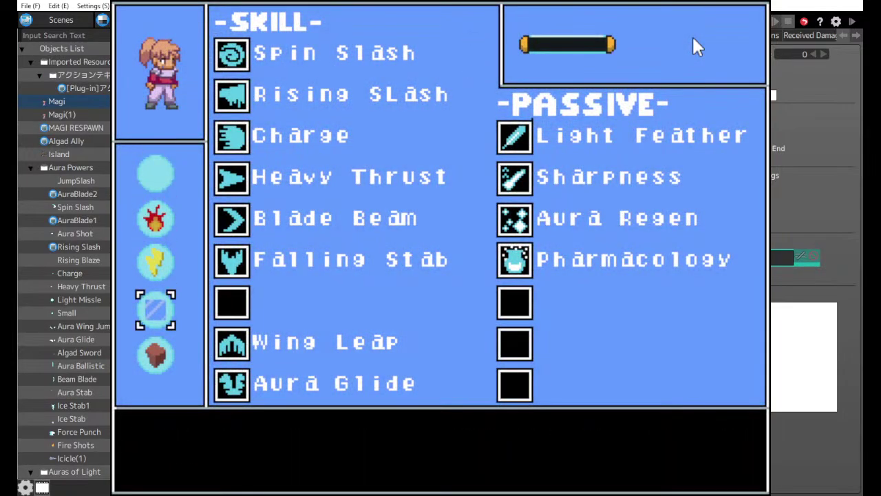
pyautogui.press('z')
# Fire icicle spreads toward Wicca to test the timing of the return to Waiting, and end the test play.
pyautogui.press('x')
pyautogui.press('z')
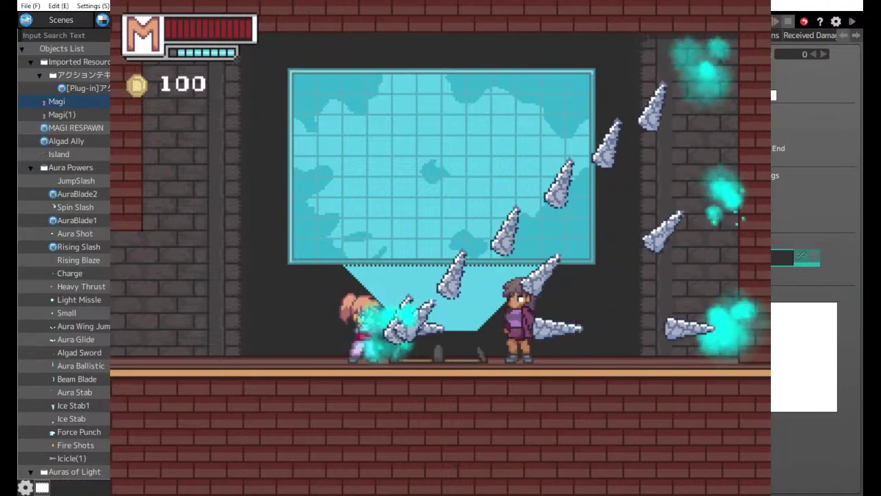
pyautogui.press('Escape')
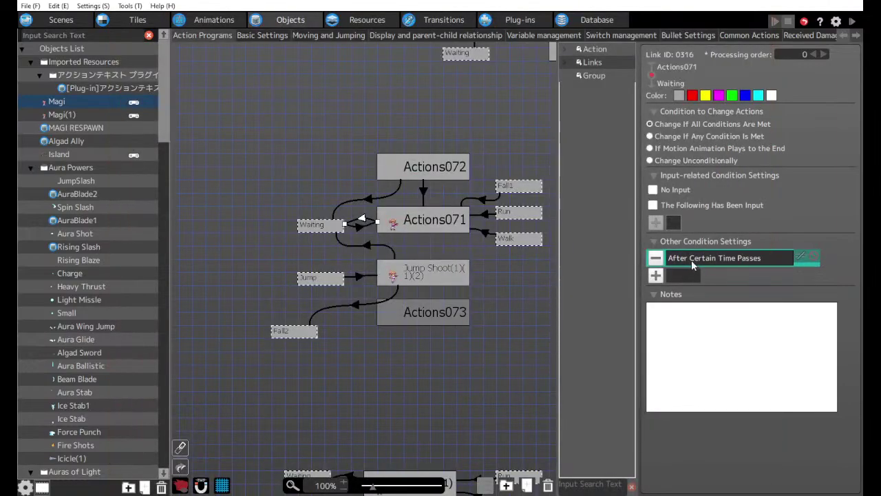
# Check the links leaving Actions072 and delete its link to Waiting.
pyautogui.moveTo(398, 200); pyautogui.dragTo(441, 194)
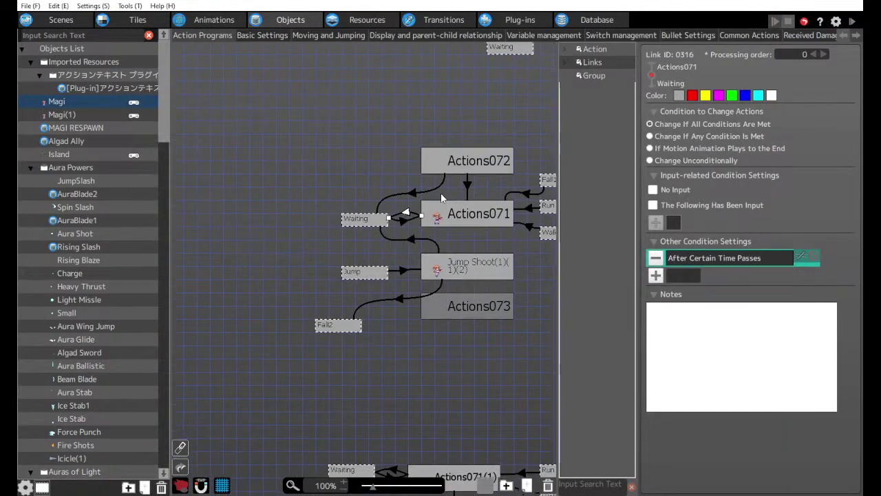
pyautogui.click(468, 186)
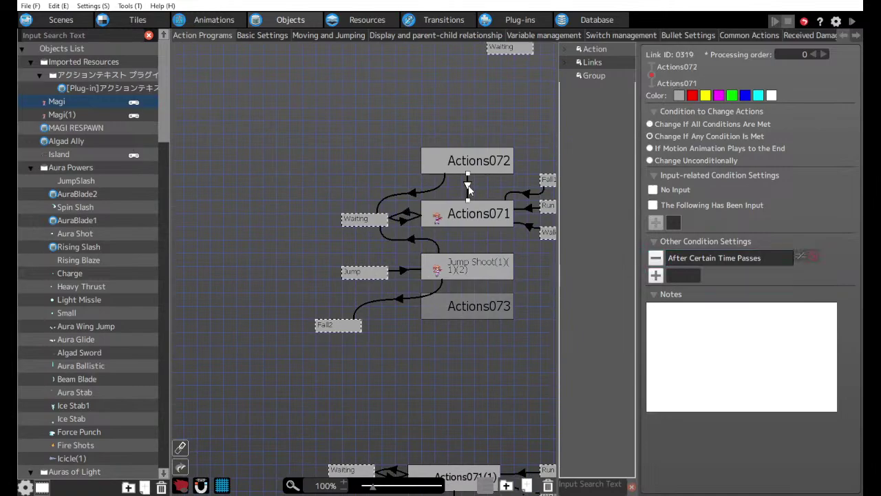
pyautogui.click(414, 196)
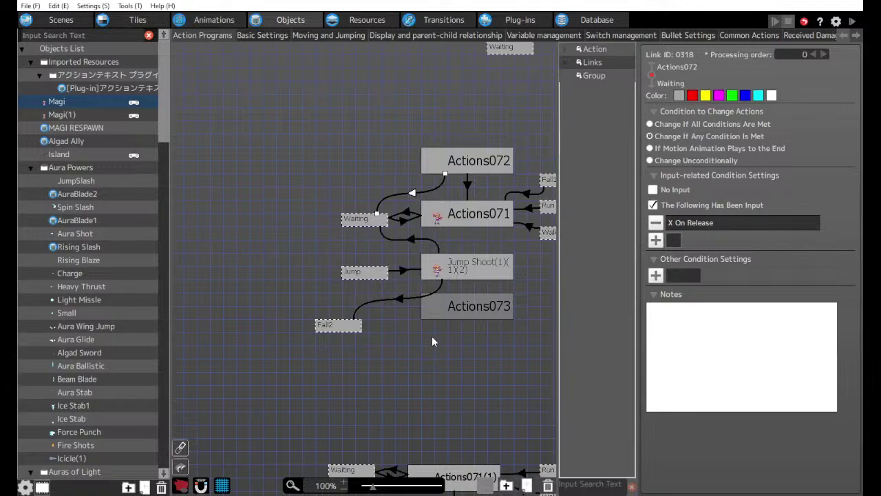
pyautogui.press('Delete')
# Review the links around Actions071 and change the input condition on the Waiting to Actions071 link to X On Press.
pyautogui.click(489, 216)
pyautogui.click(524, 192)
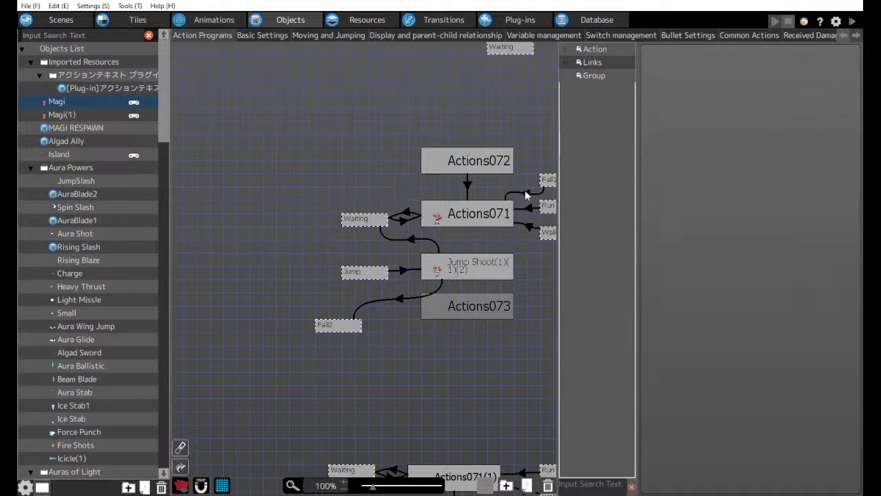
pyautogui.click(526, 195)
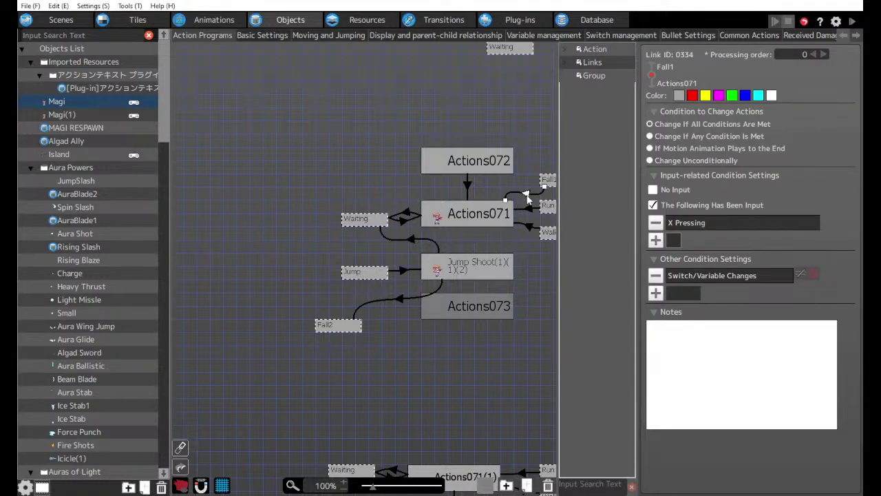
pyautogui.click(408, 215)
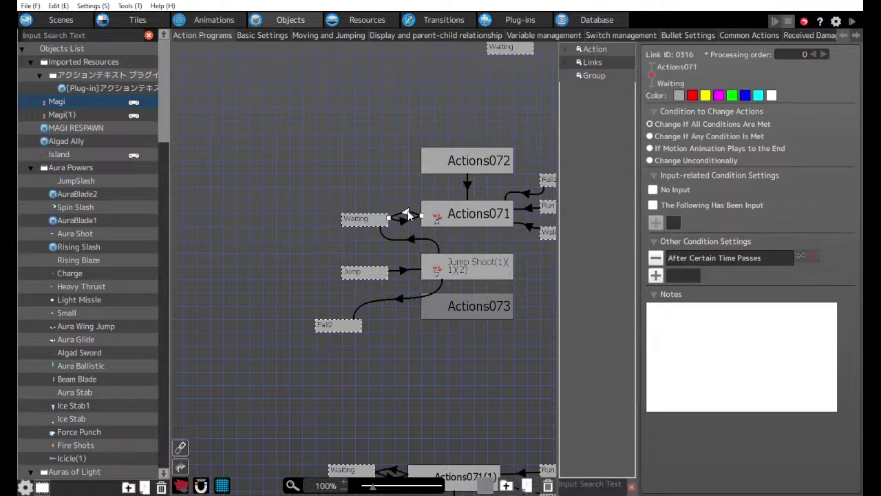
pyautogui.click(408, 229)
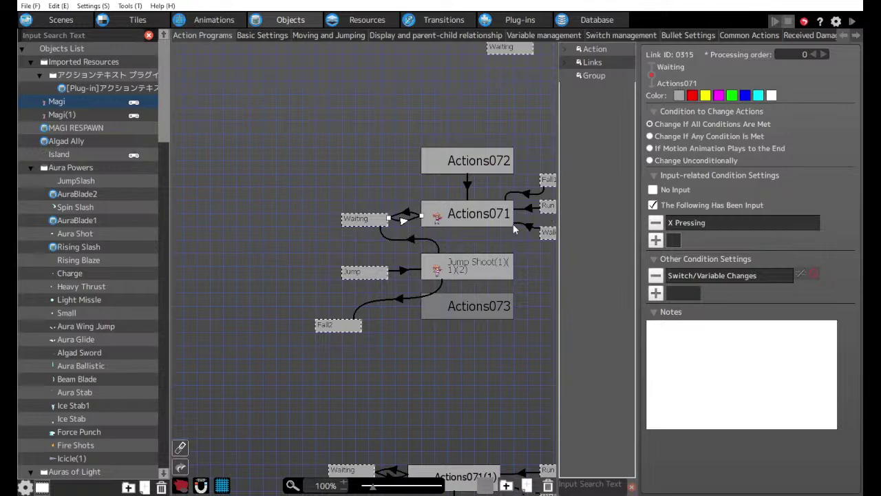
pyautogui.hotkey('ctrl', 'z')
pyautogui.click(413, 242)
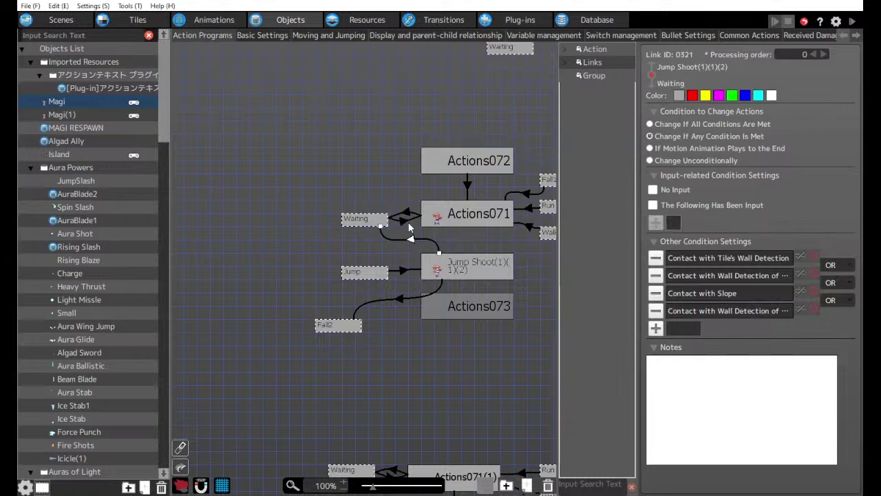
pyautogui.click(403, 225)
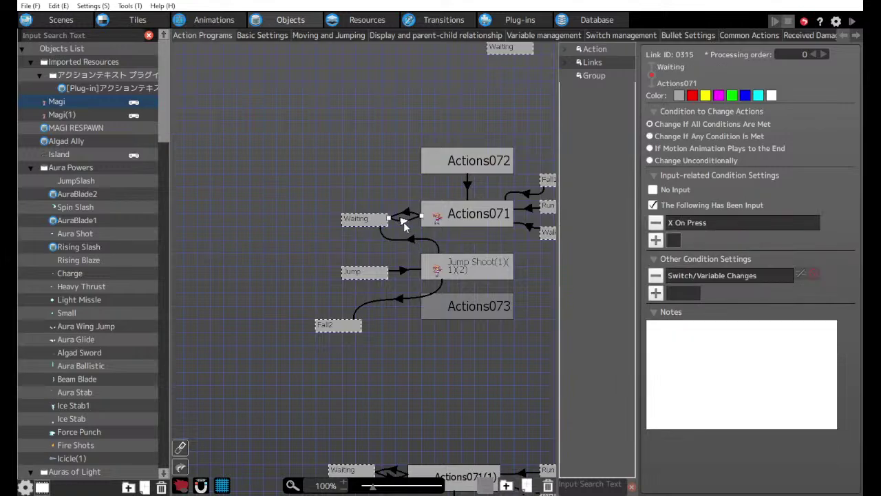
pyautogui.click(409, 216)
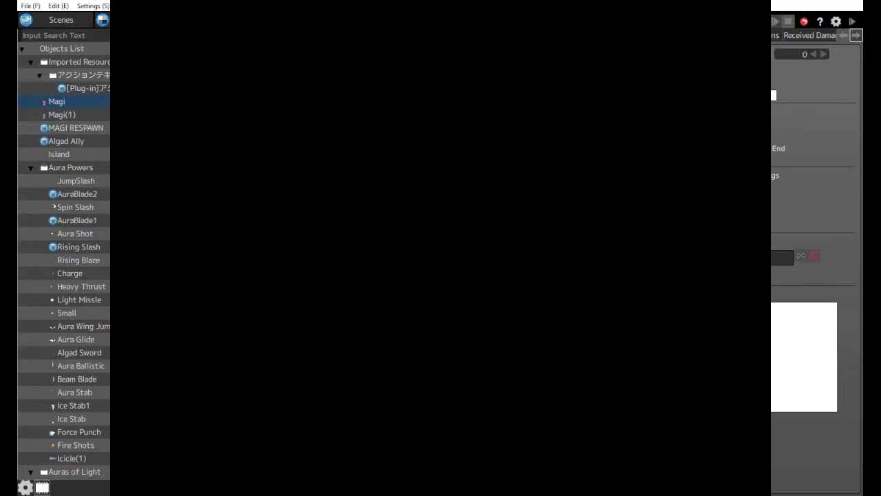
# Open the skill menu in a new test play and select the ice element for Magi.
pyautogui.press('Return')
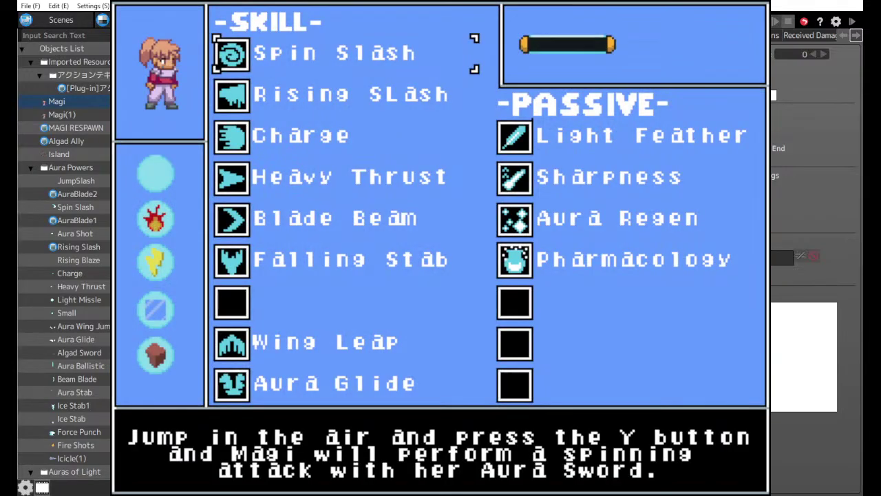
pyautogui.press('Left')
pyautogui.press('Down')
pyautogui.press('Down')
pyautogui.press('Down')
pyautogui.press('Return')
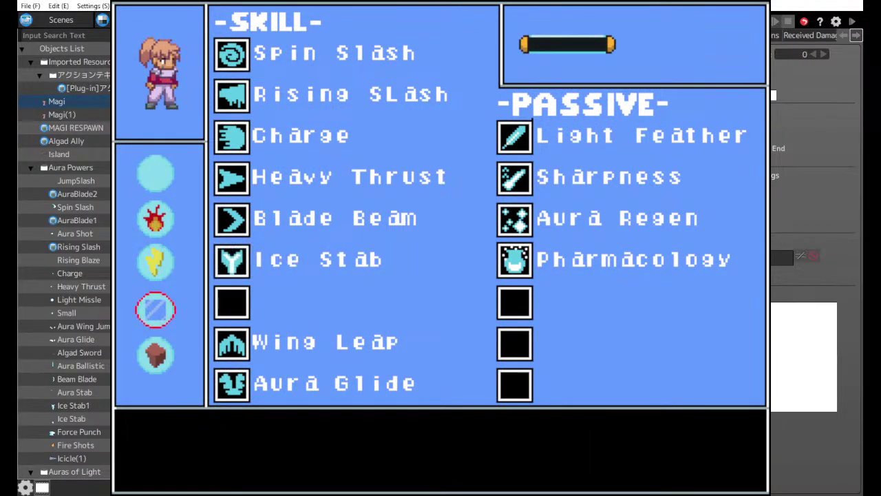
pyautogui.press('Return')
# Fire icicle spreads repeatedly toward Wicca to test the X On Press trigger, and end the test play.
pyautogui.press('x')
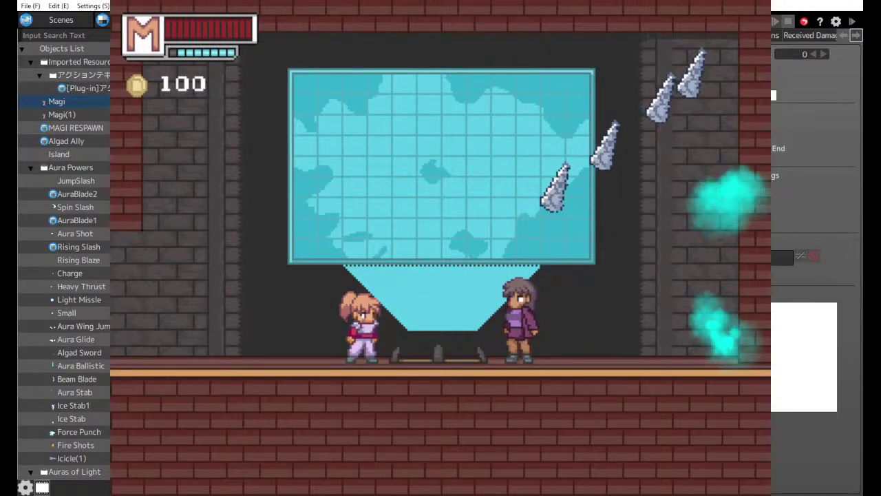
pyautogui.press('z')
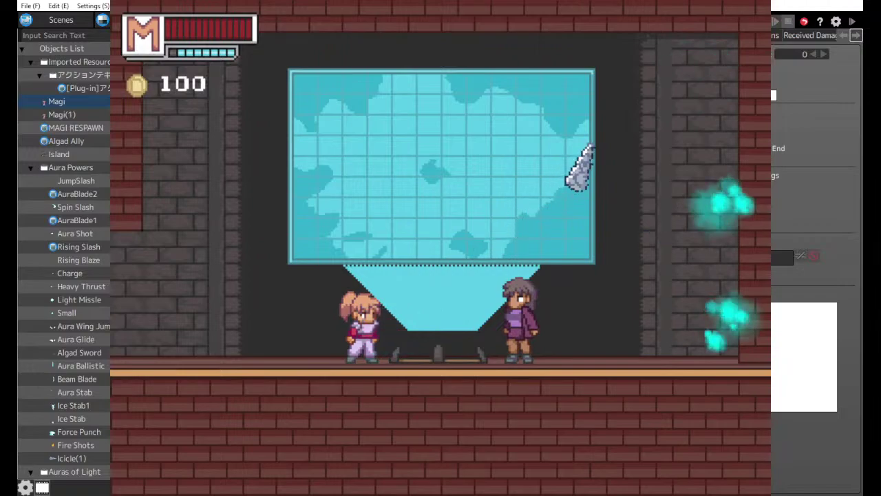
pyautogui.press('z')
pyautogui.press('z')
pyautogui.press('z')
pyautogui.press('z')
pyautogui.press('z')
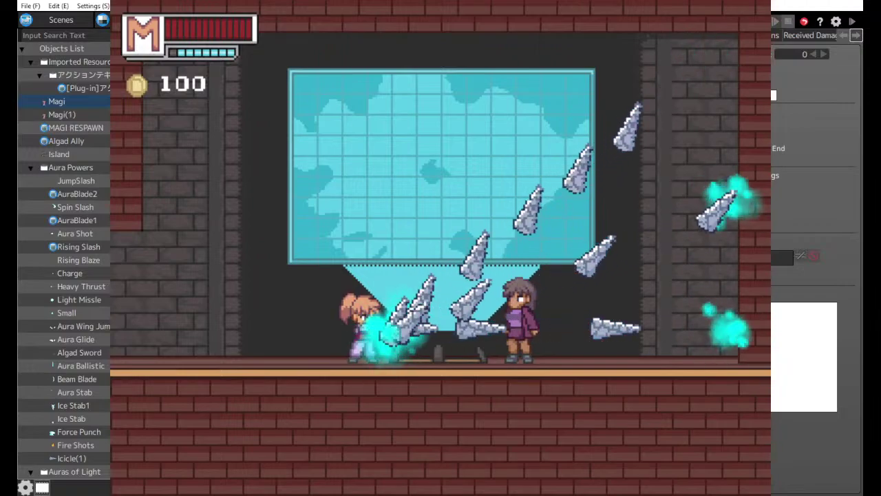
pyautogui.press('z')
pyautogui.press('z')
pyautogui.press('z')
pyautogui.press('z')
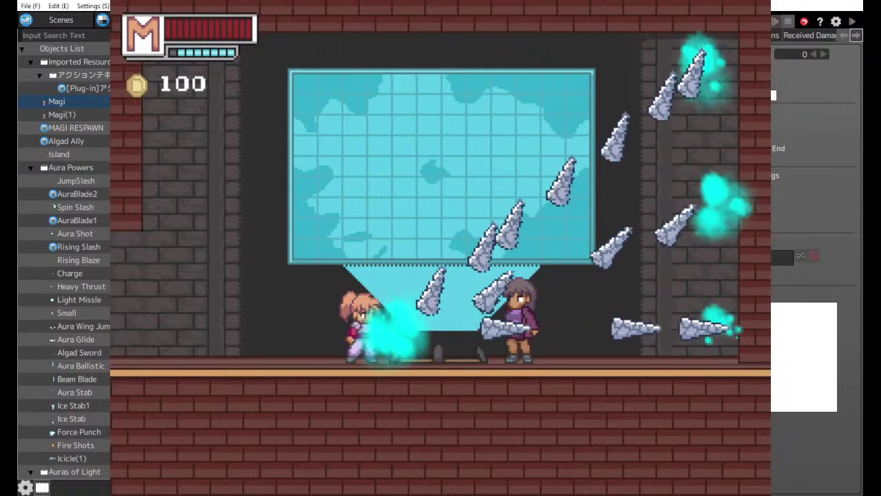
pyautogui.press('z')
pyautogui.press('z')
pyautogui.press('z')
pyautogui.press('z')
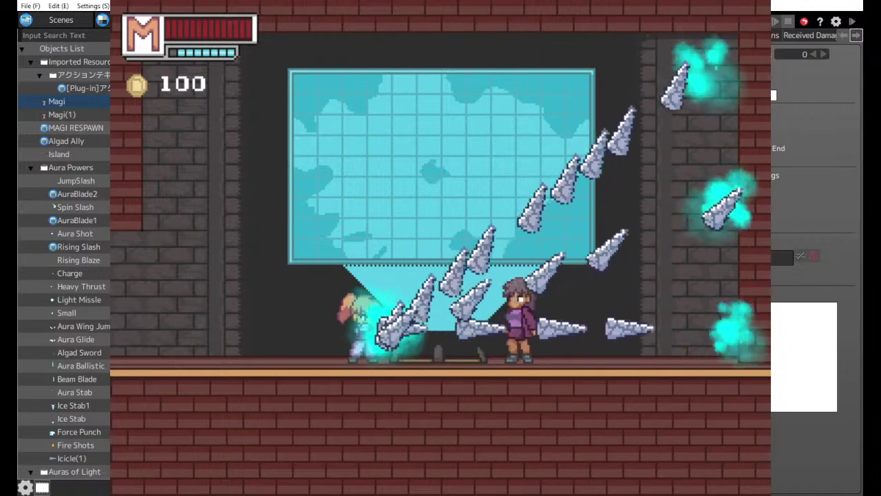
pyautogui.press('Escape')
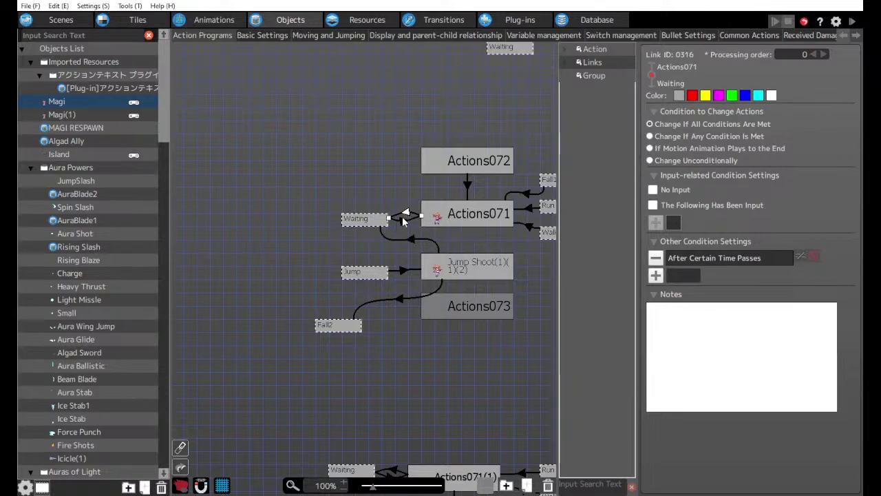
# Delete the link from Actions071 to Waiting and set the input condition on the Waiting to Actions071 link to X Pressing.
pyautogui.click(431, 366)
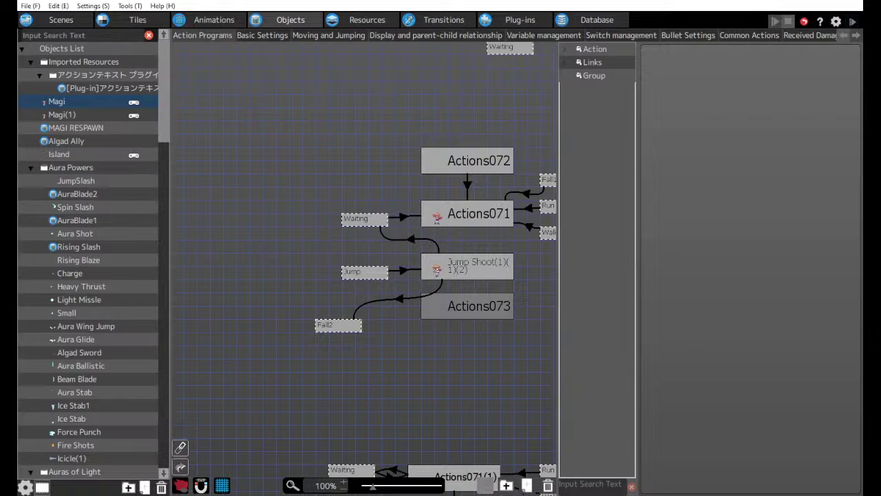
pyautogui.scroll(6, 440, 268)
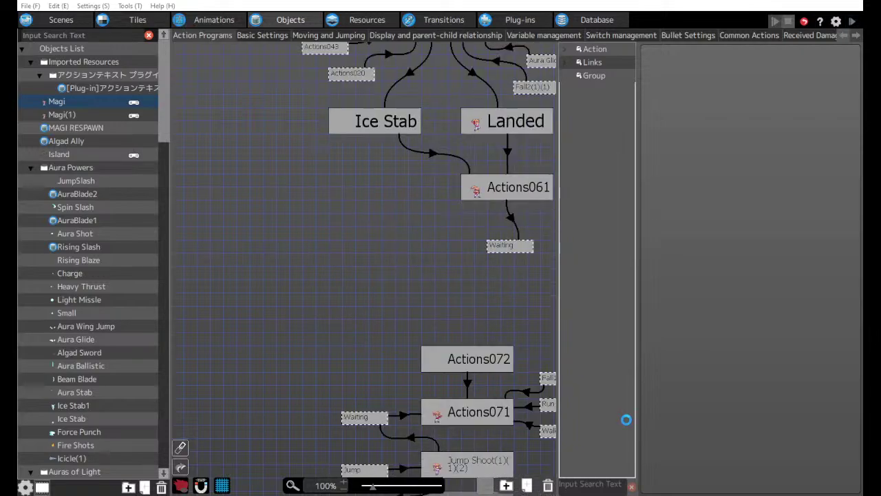
pyautogui.scroll(-1, 438, 418)
pyautogui.scroll(-1, 439, 419)
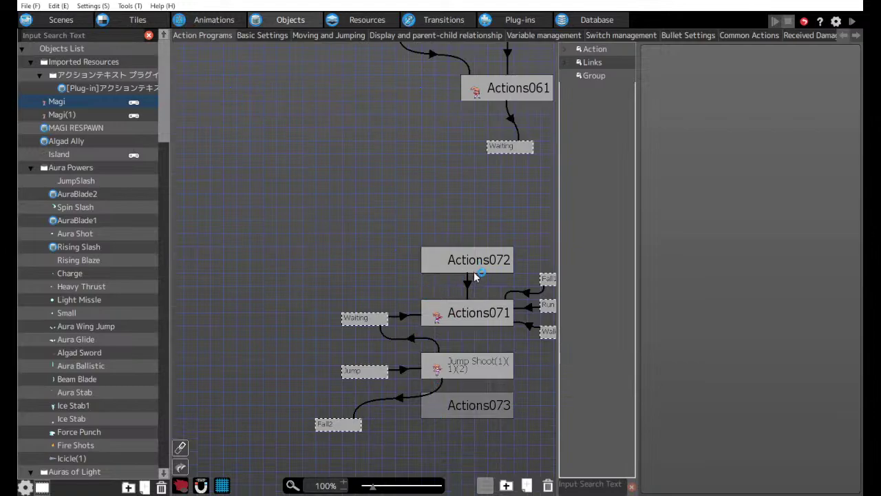
pyautogui.scroll(3, 473, 275)
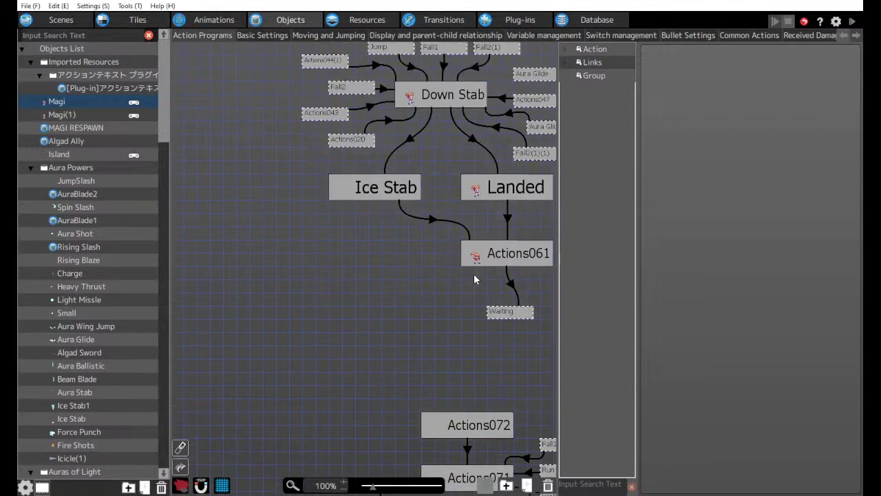
pyautogui.scroll(-3, 475, 278)
pyautogui.scroll(-4, 476, 280)
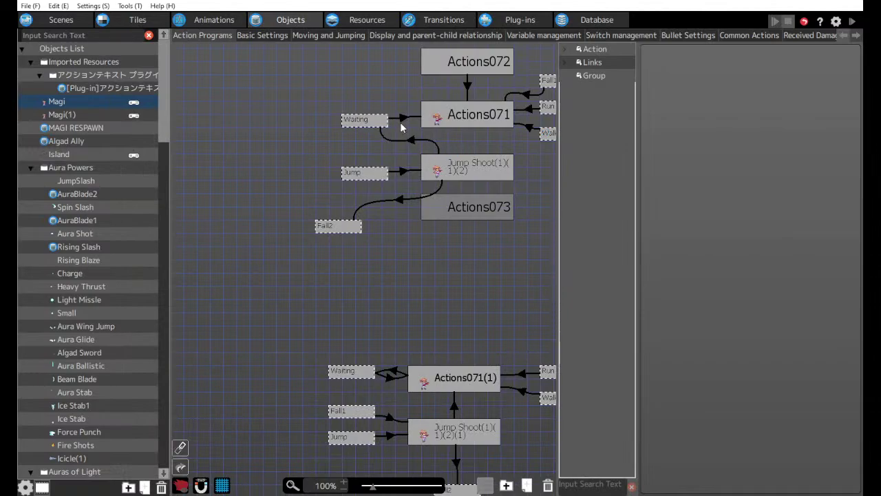
pyautogui.click(406, 122)
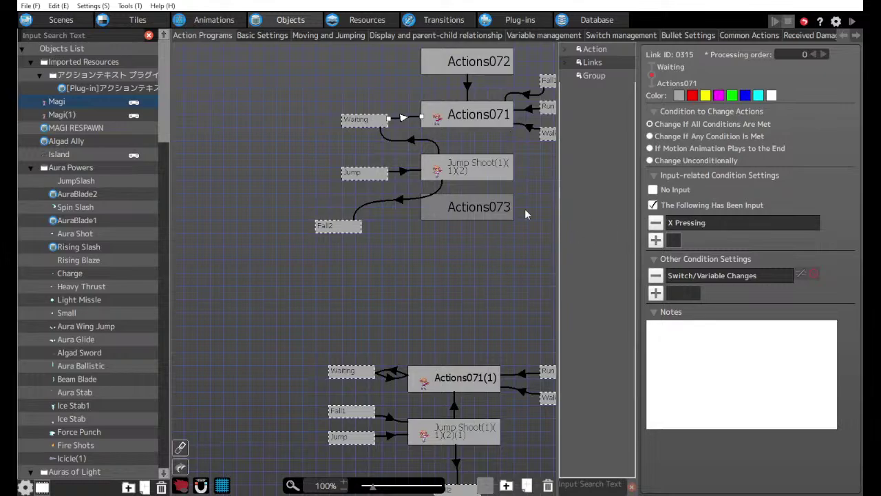
# Undo the recent edits to the Ice Spread links, bringing back the deleted links of Actions071 and Actions072.
pyautogui.hotkey('ctrl', 'z')
pyautogui.hotkey('ctrl', 'z')
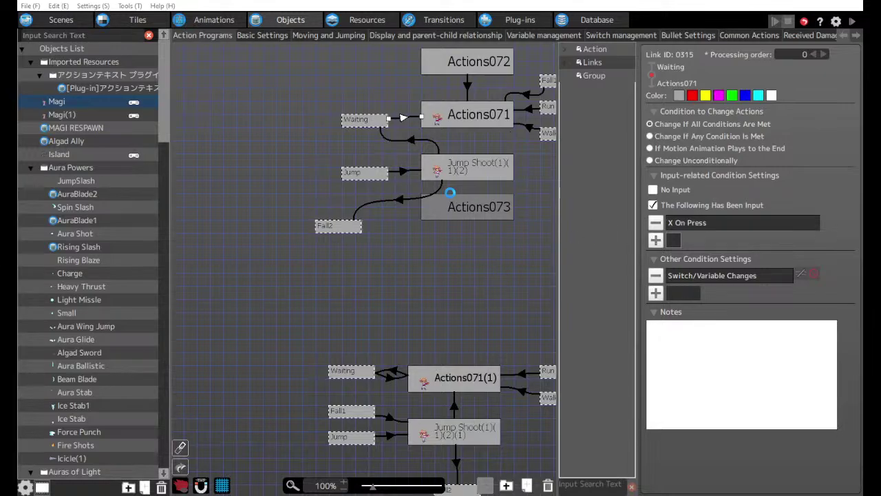
pyautogui.hotkey('ctrl', 'z')
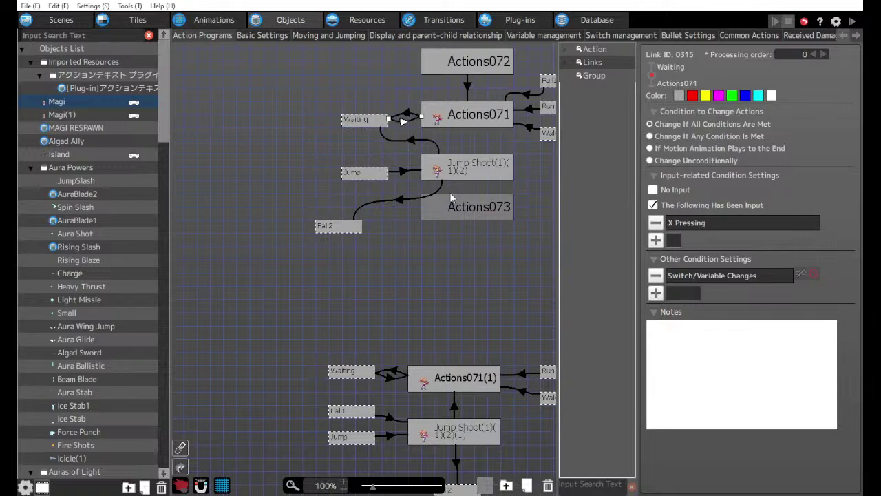
pyautogui.hotkey('ctrl', 'z')
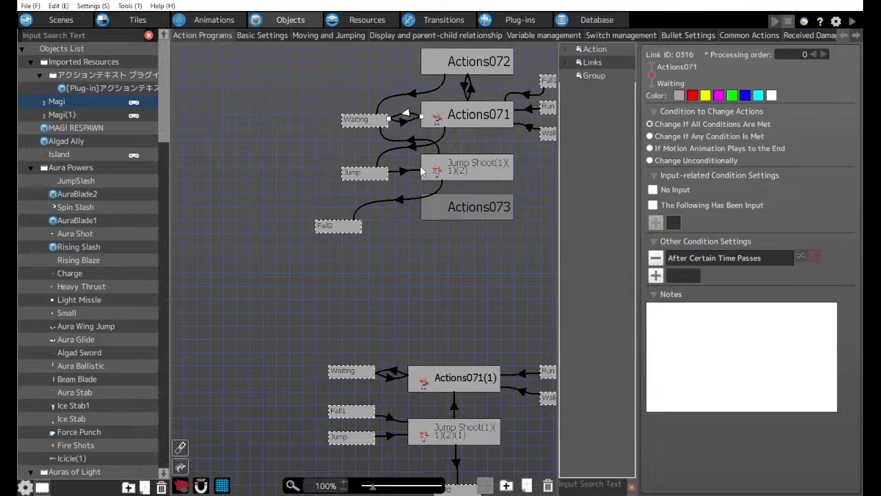
# Remove the link from Jump Shoot(1)(1)(2)(1) to Actions071(1) and connect Jump Shoot(1)(1)(2) to Actions071.
pyautogui.click(453, 406)
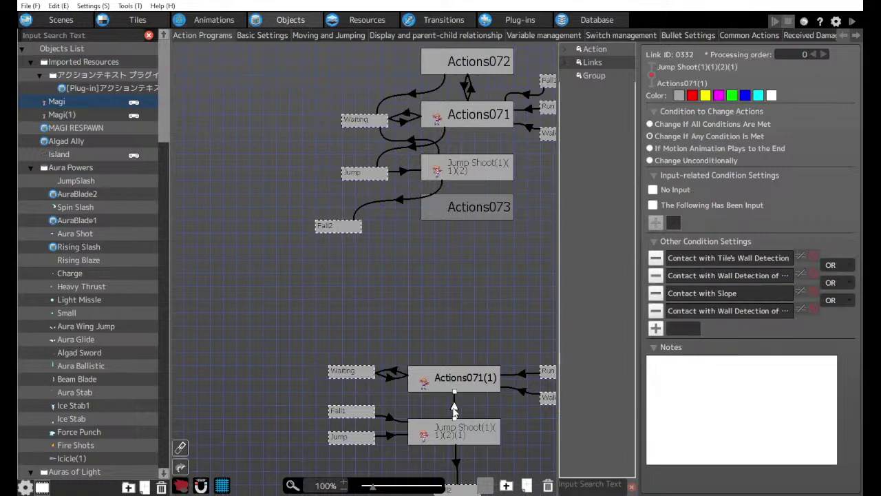
pyautogui.click(468, 222)
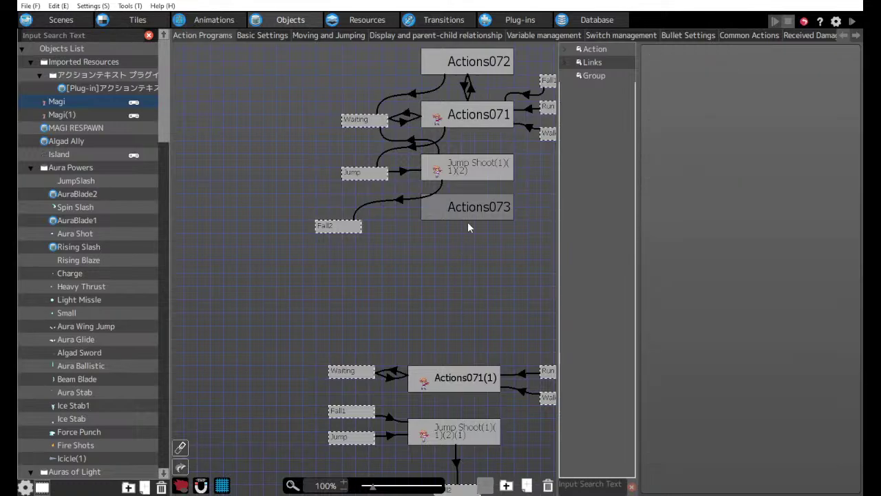
pyautogui.click(466, 165)
pyautogui.moveTo(465, 170); pyautogui.dragTo(470, 118, button='right')
# Check the Actions071 to Jump link and add an After Certain Time Passes condition to the Actions071(1) to Waiting link.
pyautogui.click(413, 147)
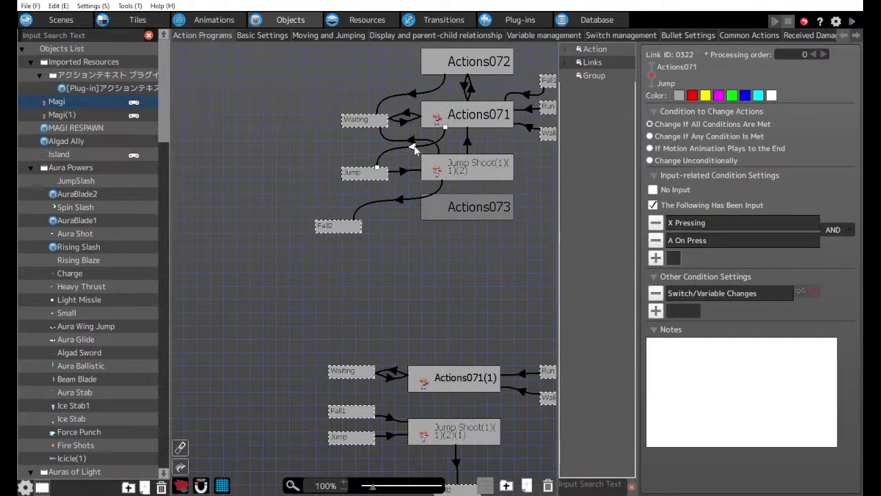
pyautogui.scroll(-2, 429, 309)
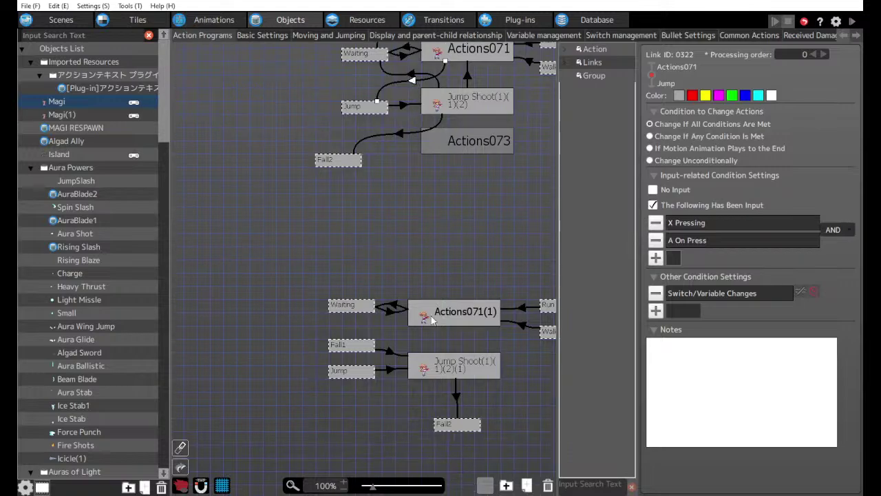
pyautogui.click(395, 306)
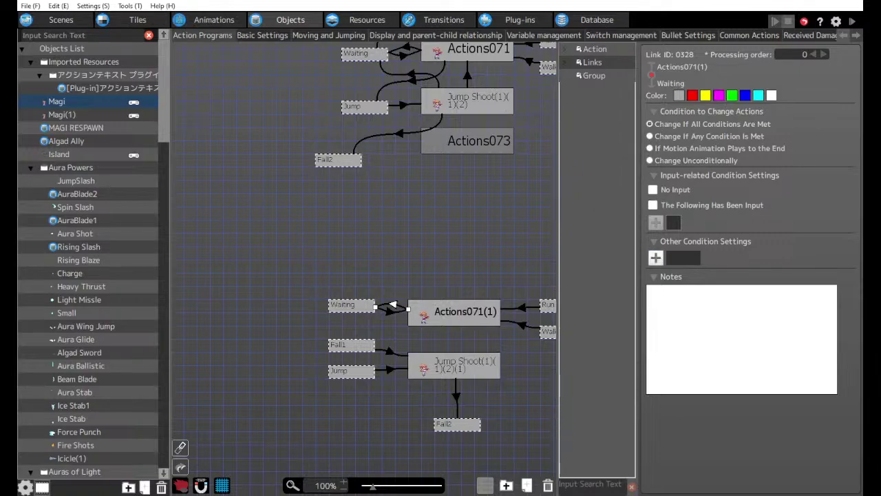
pyautogui.scroll(1, 415, 88)
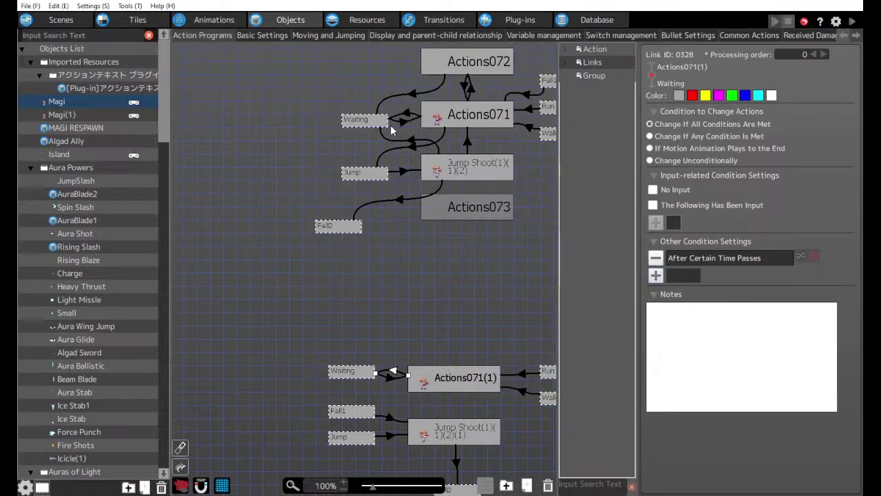
# Examine the link from Actions072 to Waiting and the runtime action settings of Actions072.
pyautogui.click(412, 94)
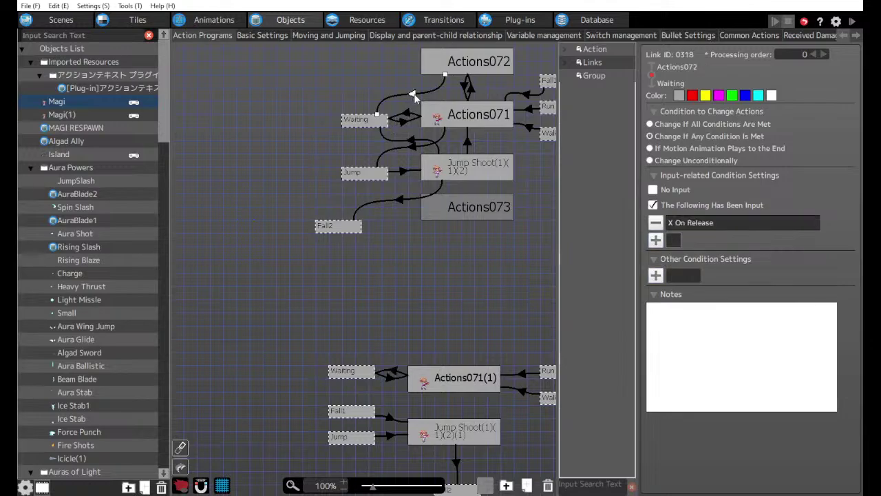
pyautogui.click(459, 63)
pyautogui.scroll(3, 689, 207)
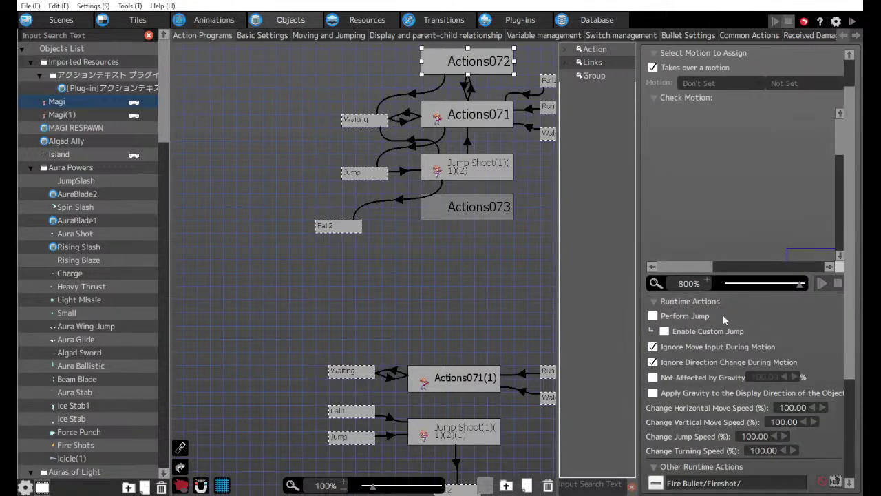
# Examine the conditions on both links between Waiting and Actions071(1).
pyautogui.scroll(-3, 457, 254)
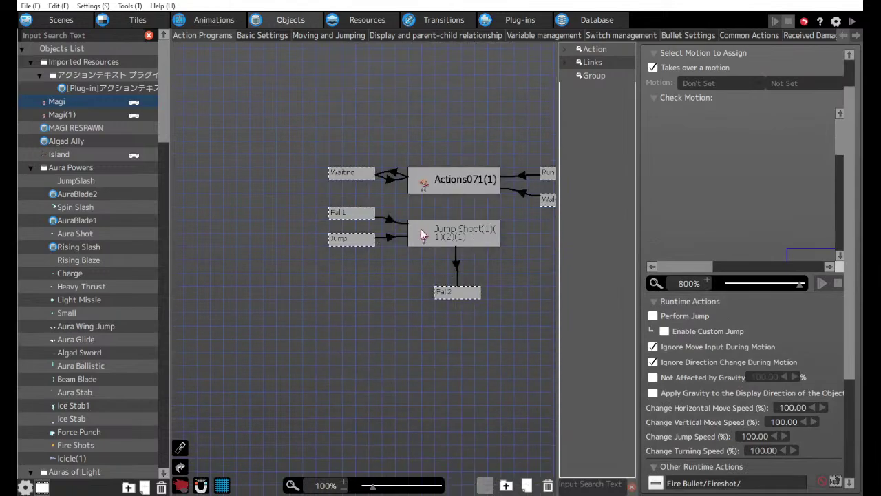
pyautogui.click(388, 180)
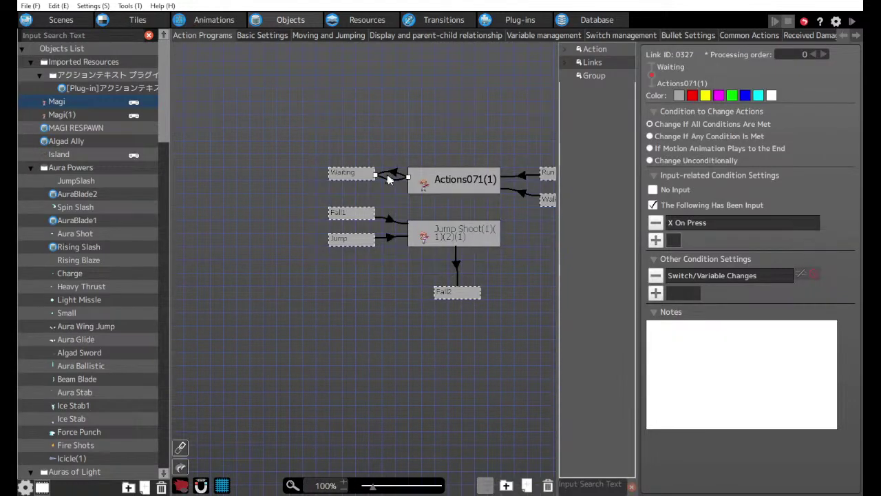
pyautogui.click(393, 175)
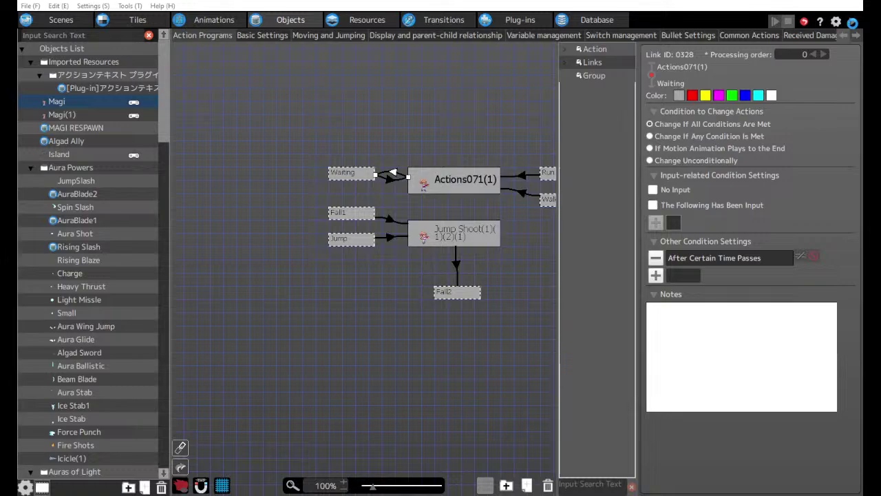
# Play-test the scene with the ice element equipped, firing the Ice Spread from standing, and close the game.
pyautogui.click(852, 22)
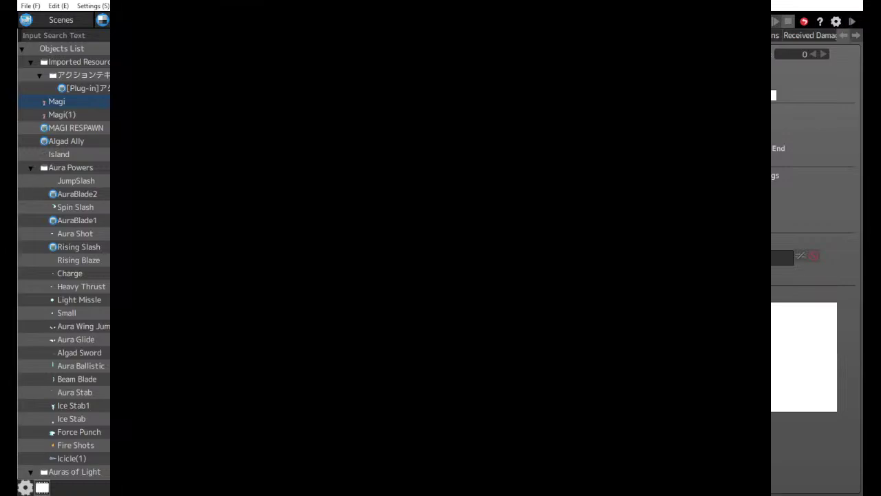
pyautogui.press('Return')
pyautogui.press('Left')
pyautogui.press('Down')
pyautogui.press('Down')
pyautogui.press('Down')
pyautogui.press('Return')
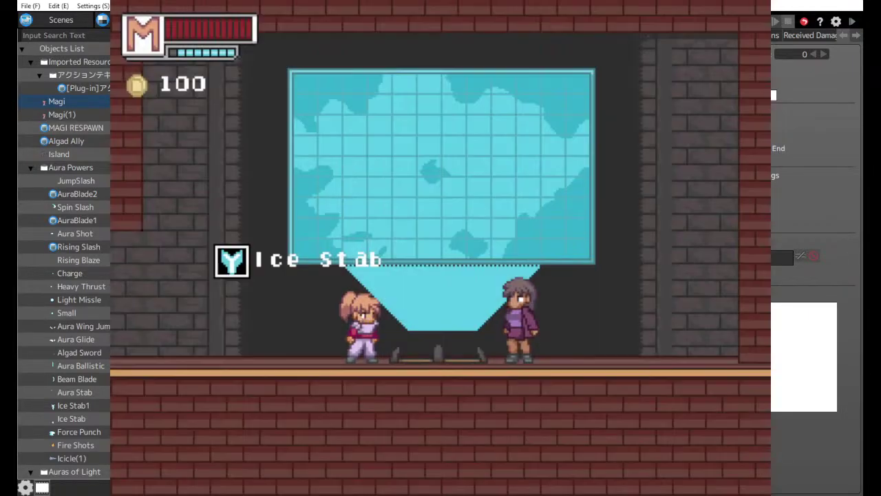
pyautogui.press('z')
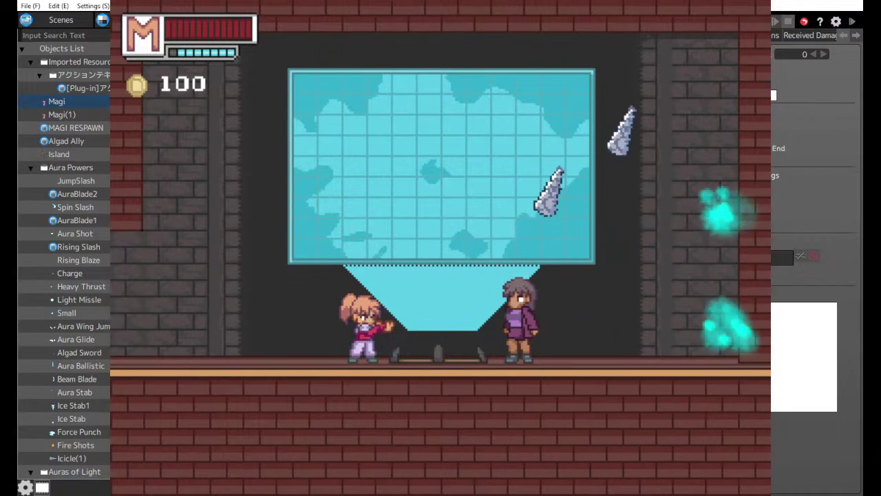
pyautogui.press('z')
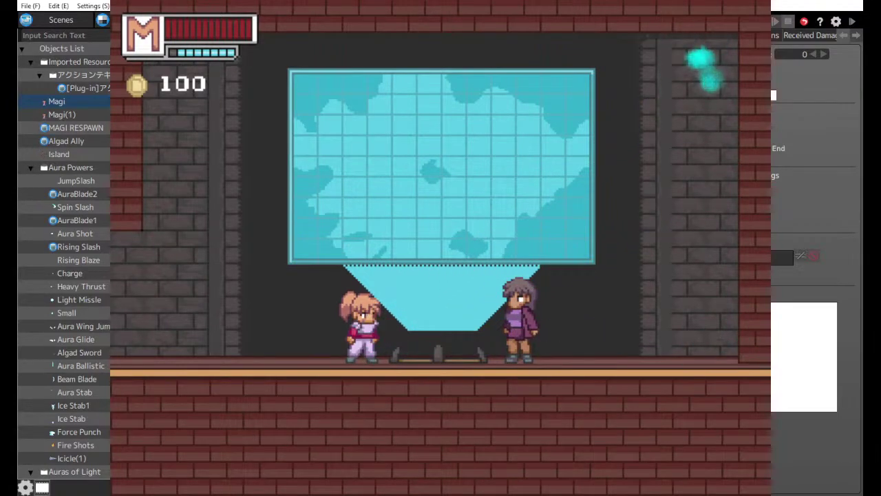
pyautogui.click(758, 2)
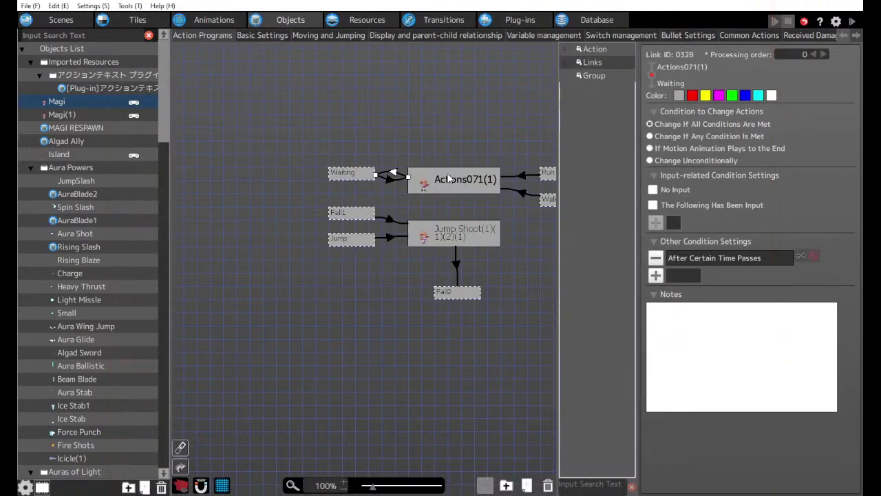
# Select the After Certain Time Passes condition of the Actions071(1) to Waiting link and play-test a jumping Ice Spread with the ice element.
pyautogui.click(662, 258)
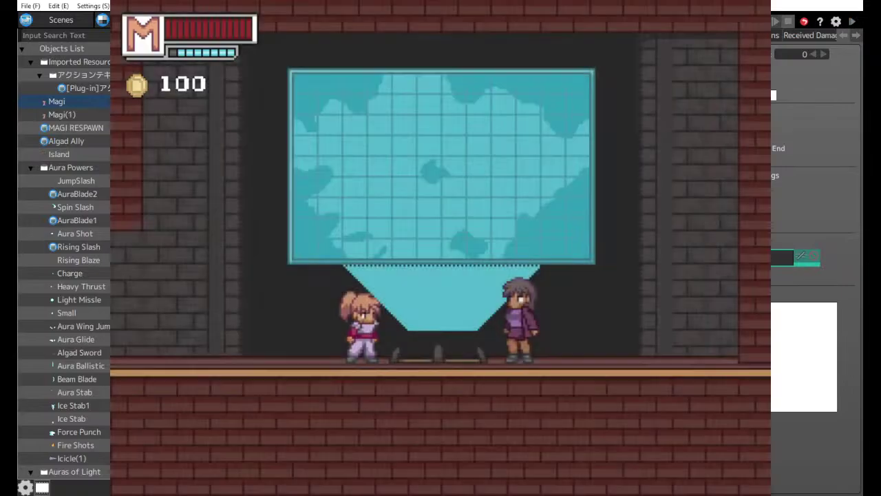
pyautogui.press('Return')
pyautogui.press('Down')
pyautogui.press('Down')
pyautogui.press('Down')
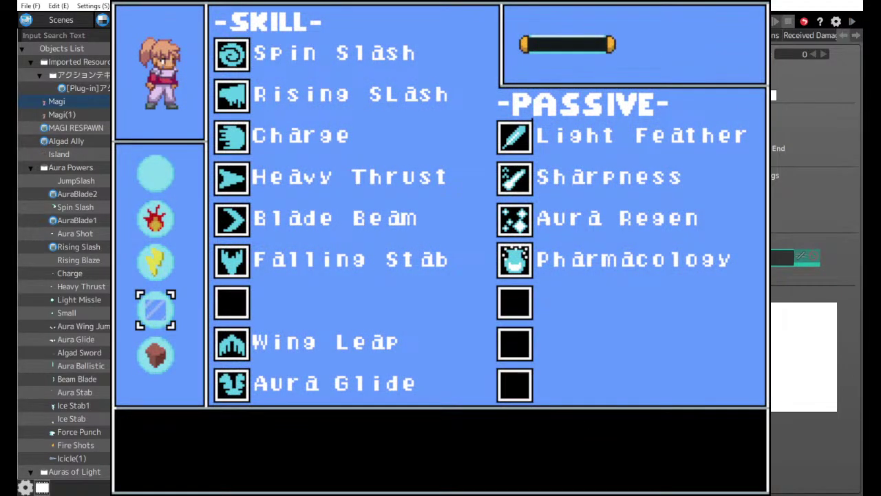
pyautogui.press('Return')
pyautogui.press('z')
pyautogui.press('x')
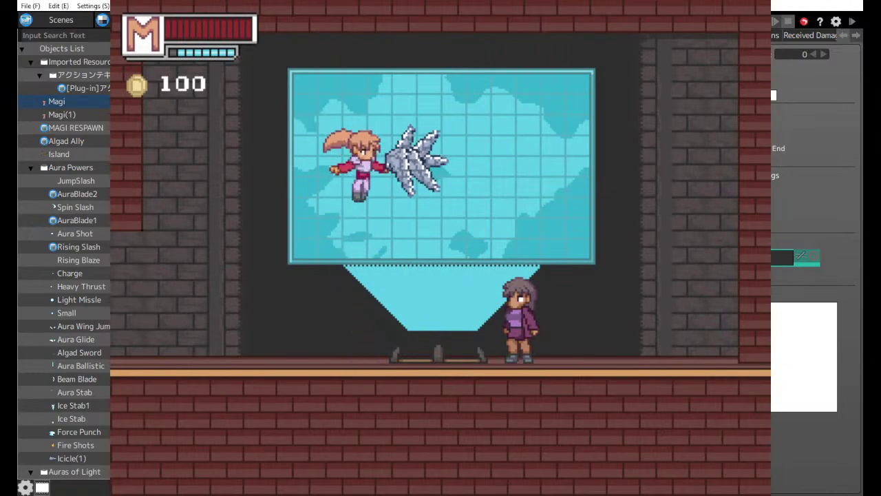
pyautogui.press('x')
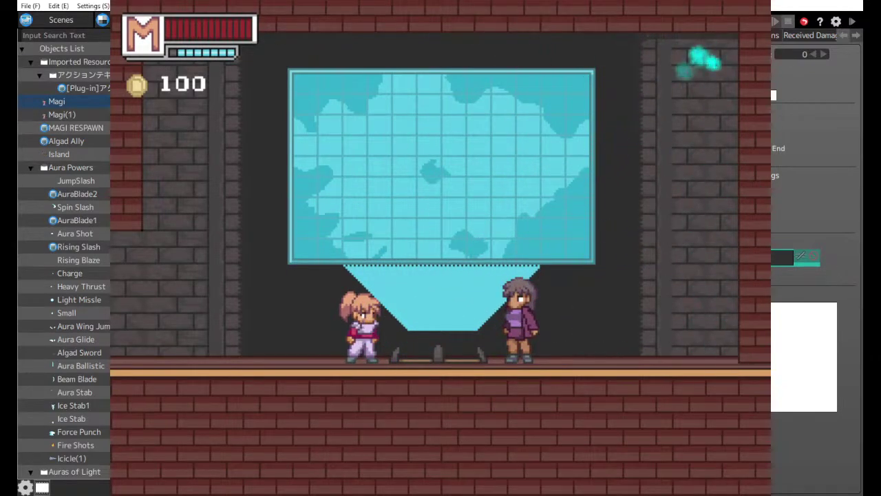
pyautogui.press('Escape')
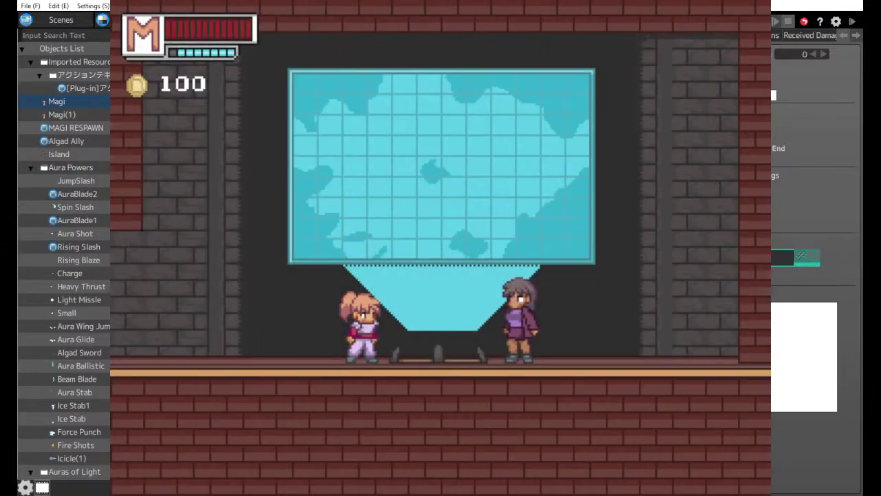
# Equip the ice element and test firing the Ice Spread repeatedly on the ground and between jumps, ending the test play.
pyautogui.press('Down')
pyautogui.press('Down')
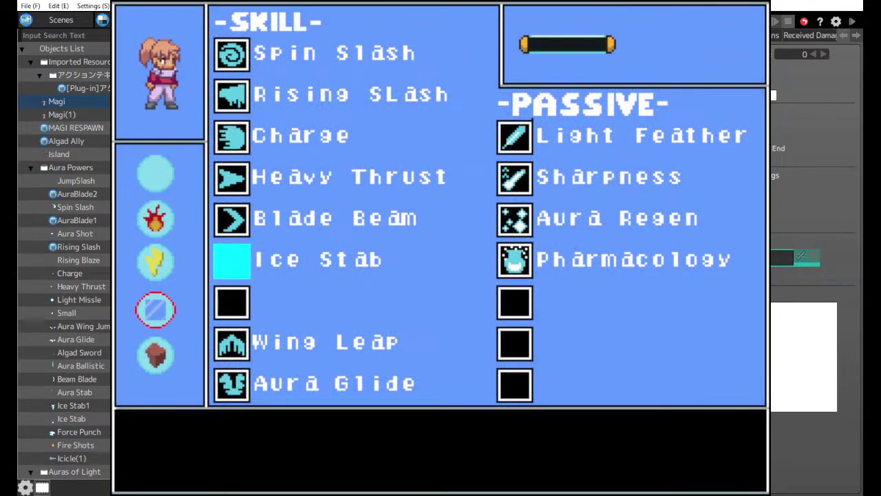
pyautogui.press('Escape')
pyautogui.press('x')
pyautogui.press('x')
pyautogui.press('x')
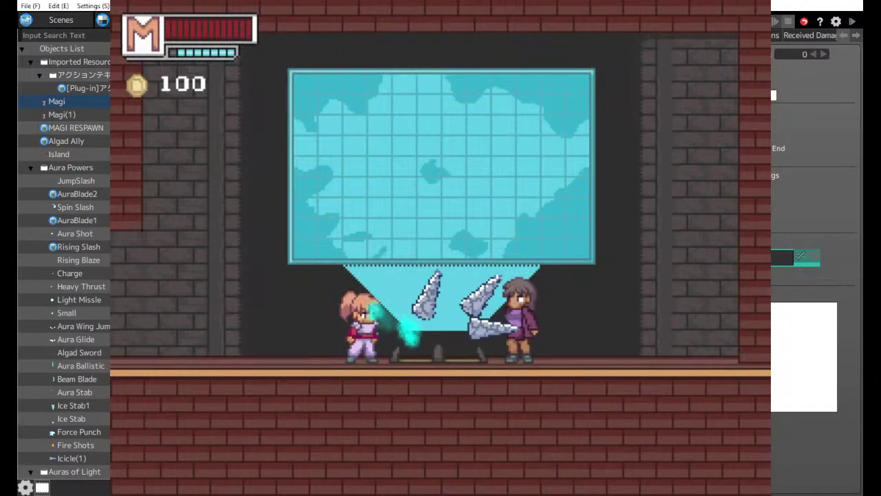
pyautogui.press('x')
pyautogui.press('x')
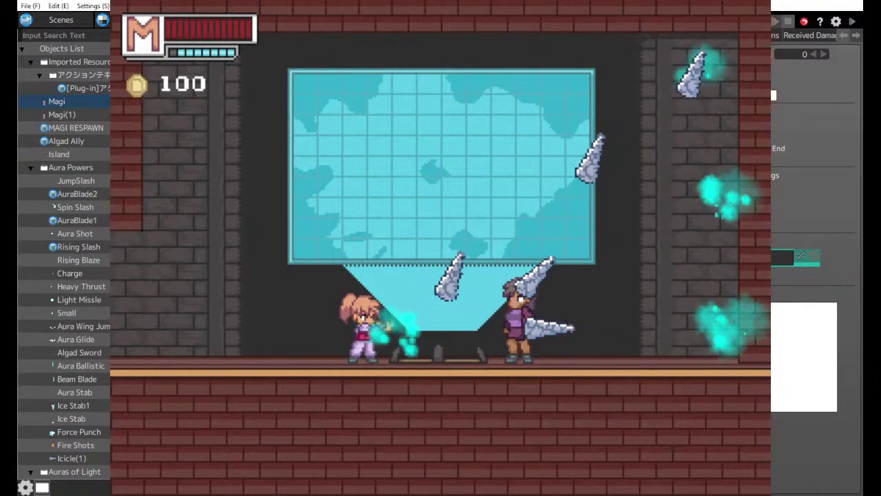
pyautogui.press('z')
pyautogui.press('z')
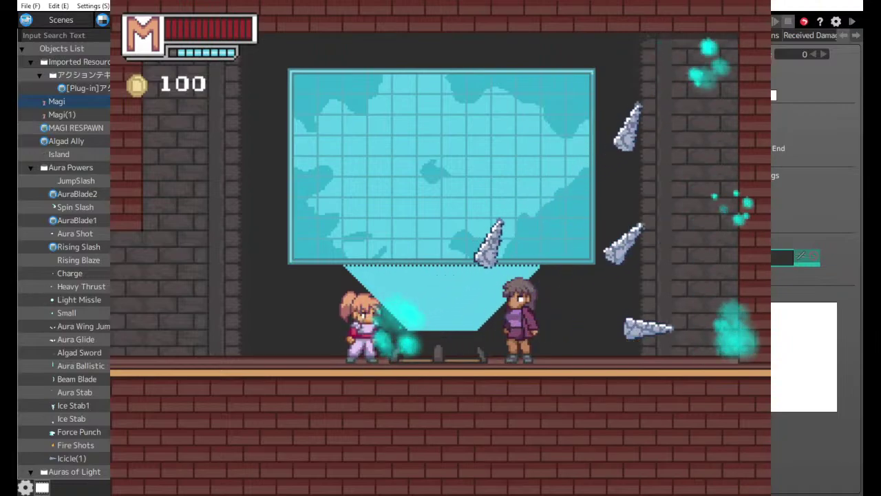
pyautogui.press('space')
pyautogui.press('z')
pyautogui.press('z')
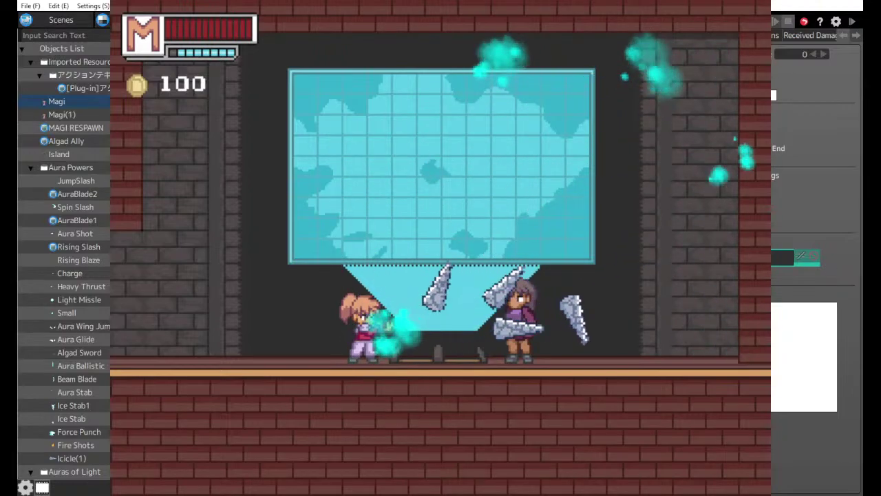
pyautogui.press('x')
pyautogui.press('z')
pyautogui.press('z')
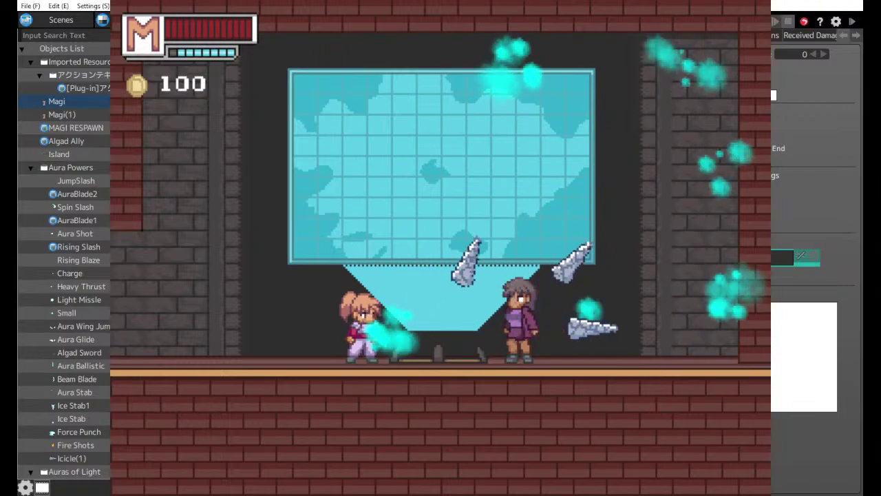
pyautogui.press('x')
pyautogui.press('z')
pyautogui.press('z')
pyautogui.press('x')
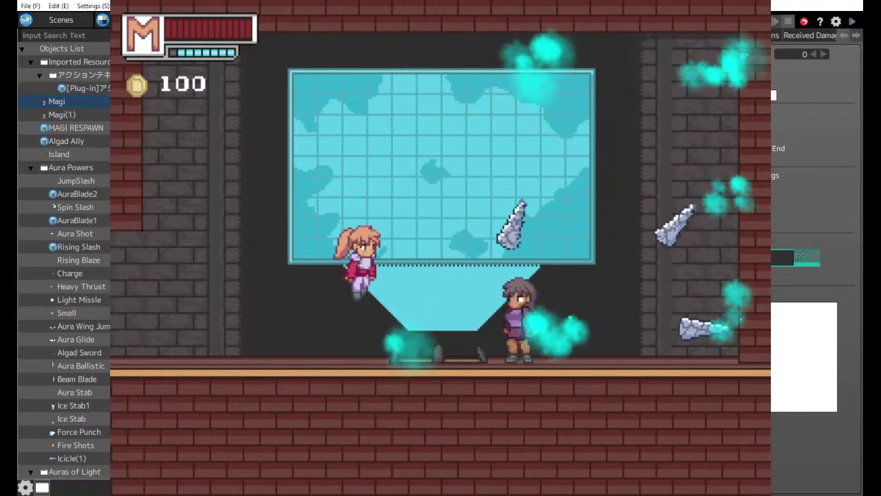
pyautogui.press('z')
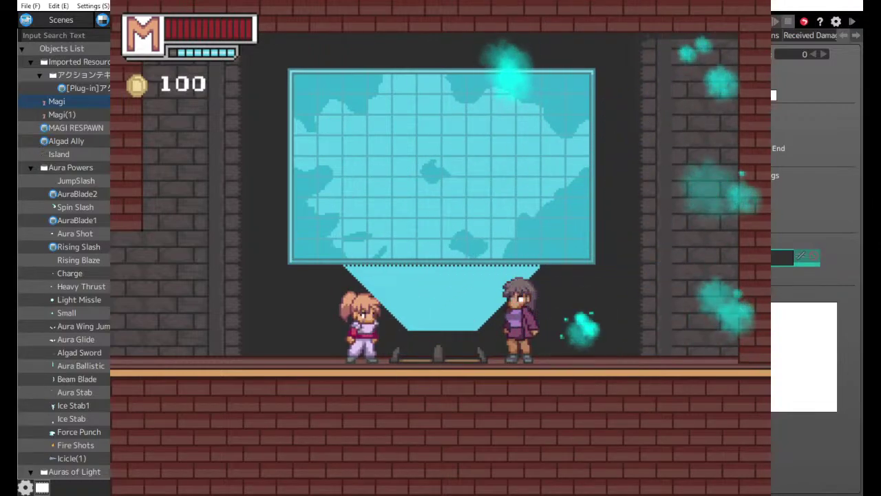
pyautogui.press('Escape')
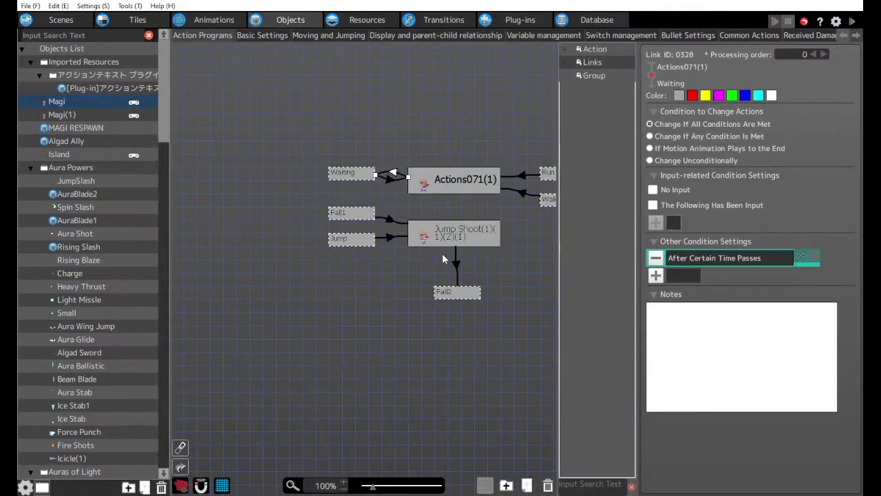
# Check the Jump Shoot(1)(1)(2)(1) to Fall2 link and the settings of the Jump Shoot(1)(1)(2)(1) action.
pyautogui.click(457, 266)
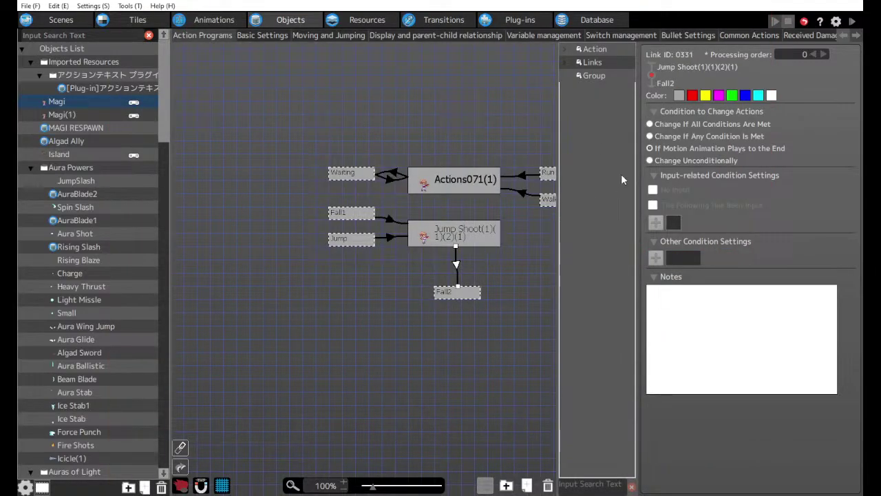
pyautogui.click(451, 236)
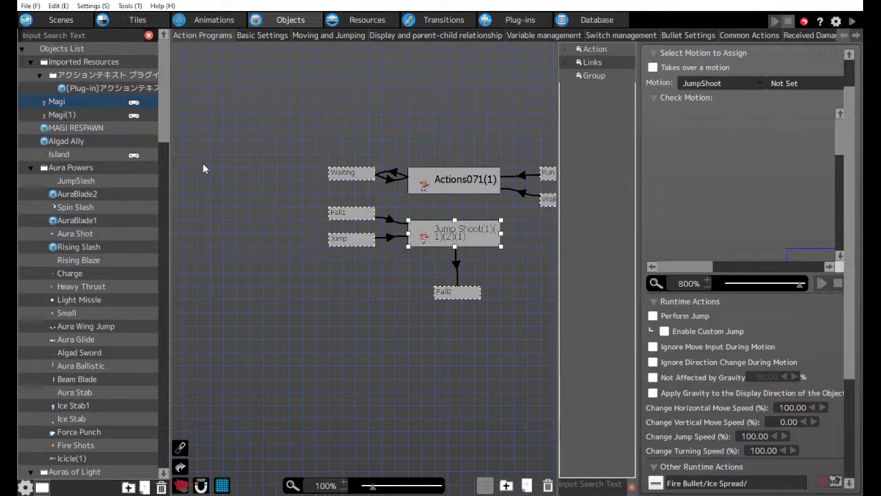
# Collapse the Aura Powers and Enemy Projectiles folders and look through the rest of the objects list.
pyautogui.doubleClick(59, 168)
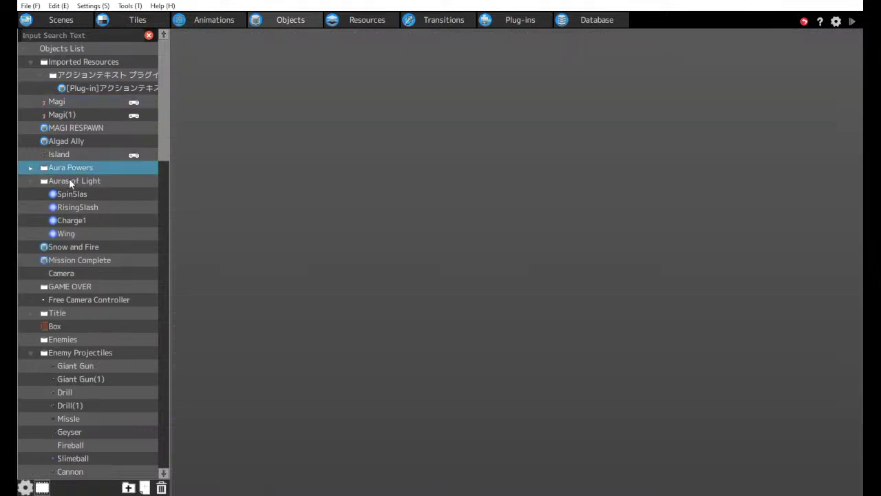
pyautogui.doubleClick(80, 352)
pyautogui.scroll(-3, 92, 353)
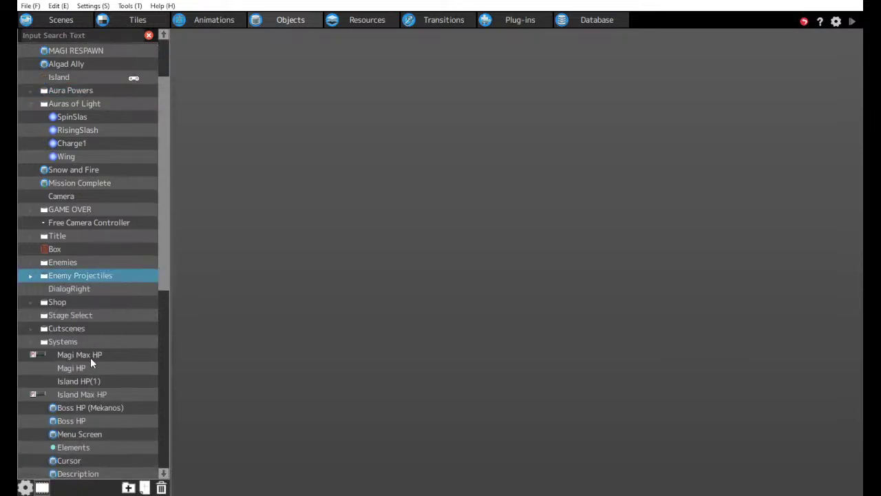
pyautogui.scroll(-6, 90, 357)
pyautogui.scroll(-6, 94, 360)
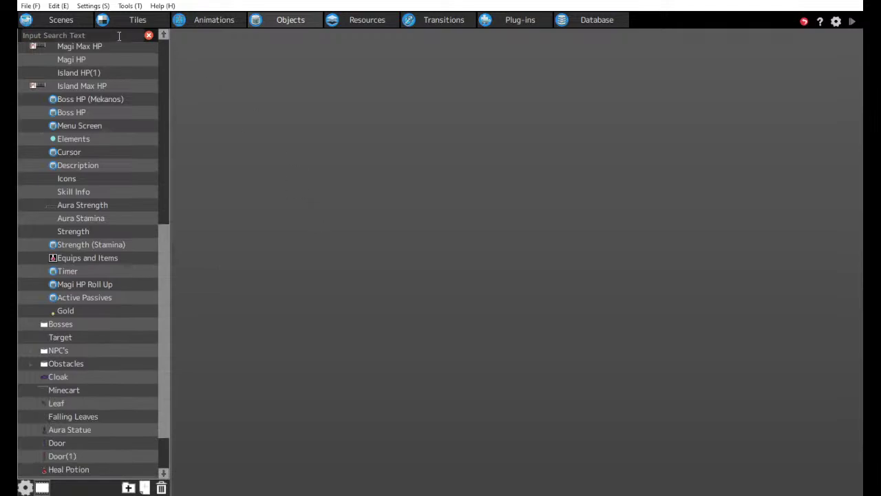
# Switch to the scene editor and select the Logo scene in Folder5.
pyautogui.click(67, 22)
pyautogui.scroll(-6, 142, 354)
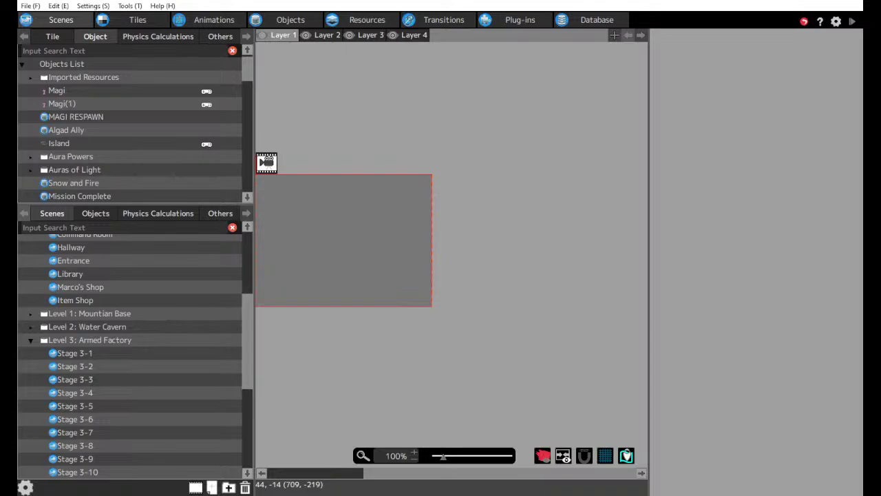
pyautogui.scroll(4, 130, 352)
pyautogui.click(67, 267)
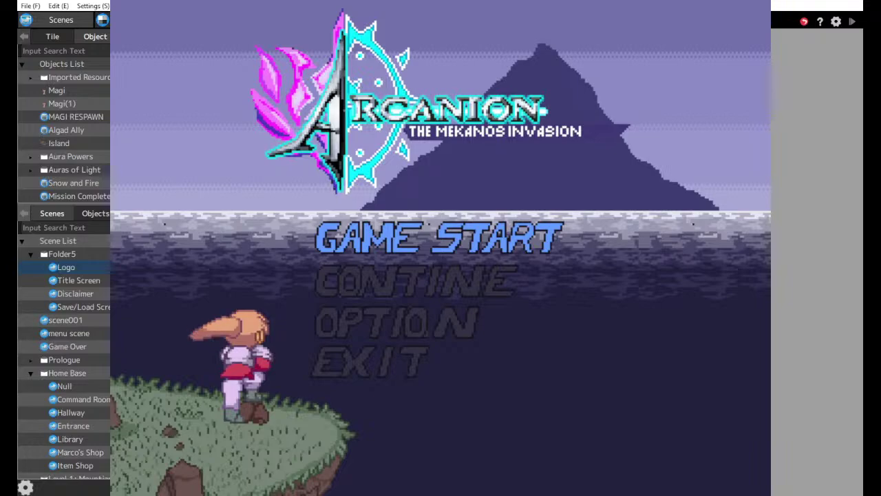
# Show the running game in full screen and start a new game from the title screen.
pyautogui.press('F4')
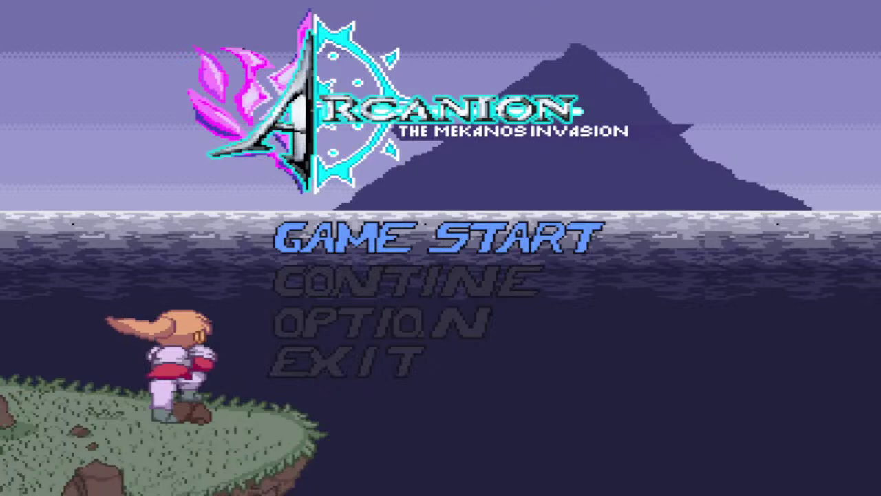
pyautogui.press('Down')
pyautogui.press('Up')
pyautogui.press('Return')
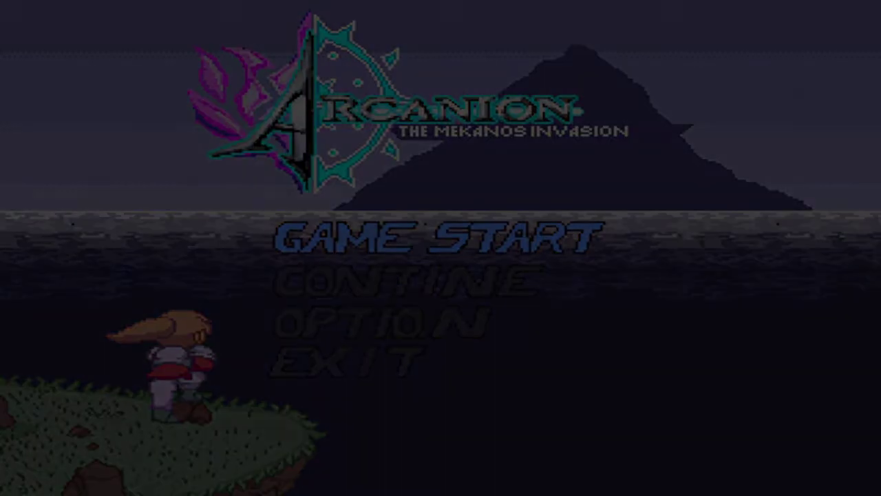